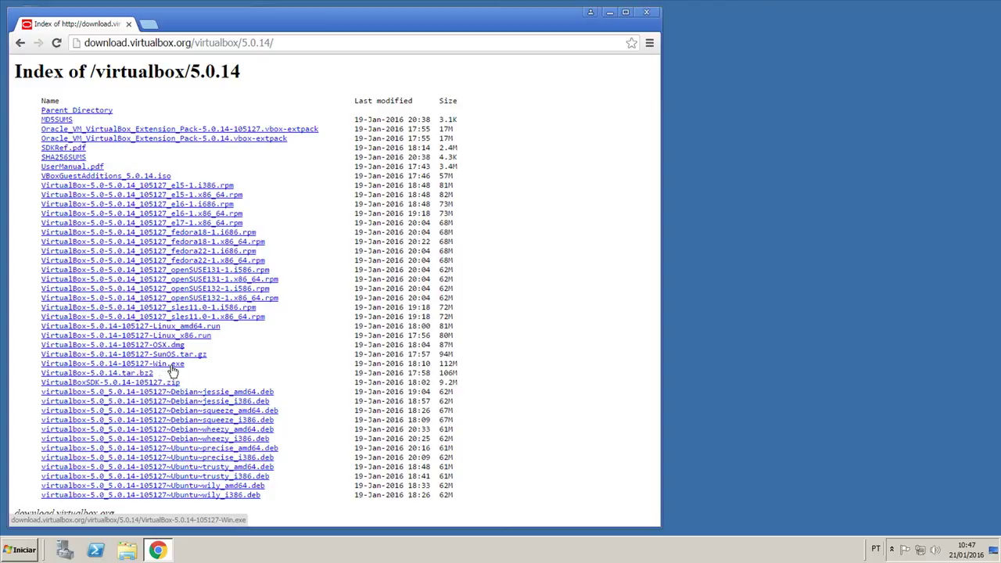
Download VirtualBox-5.0.14-105127-Win.exe, show it in its containing folder and close the browser.
left_click(171, 365)
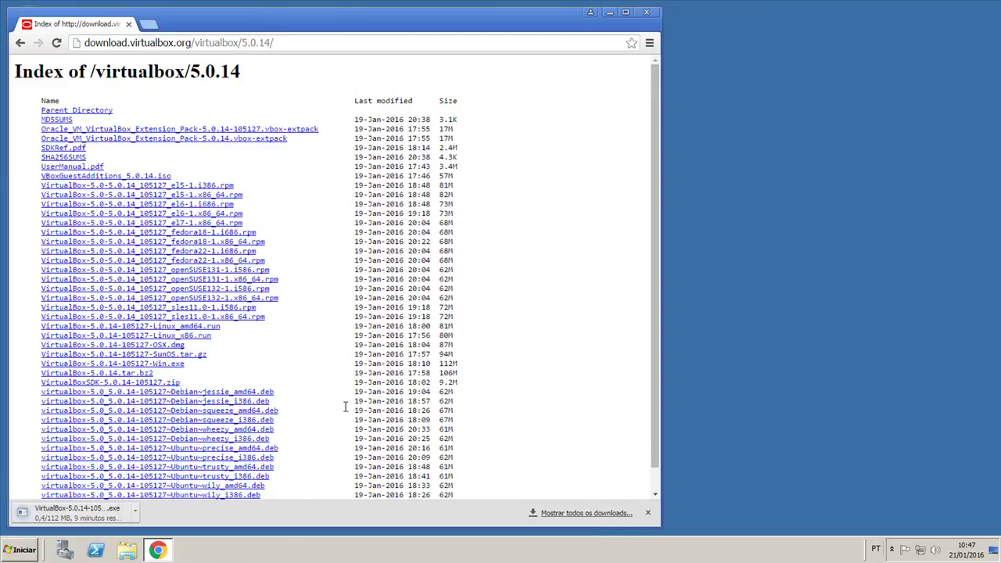
left_click(586, 514)
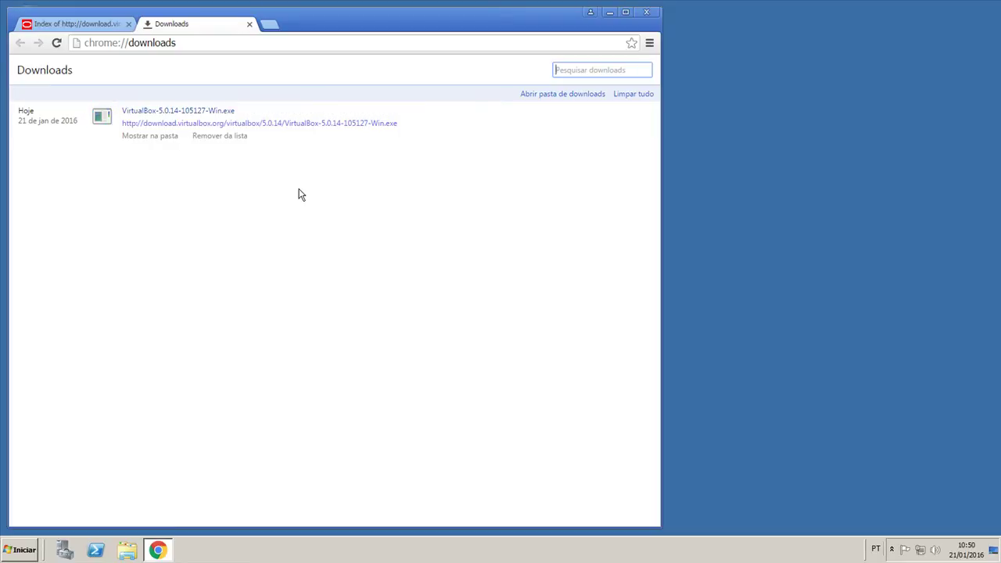
left_click(160, 141)
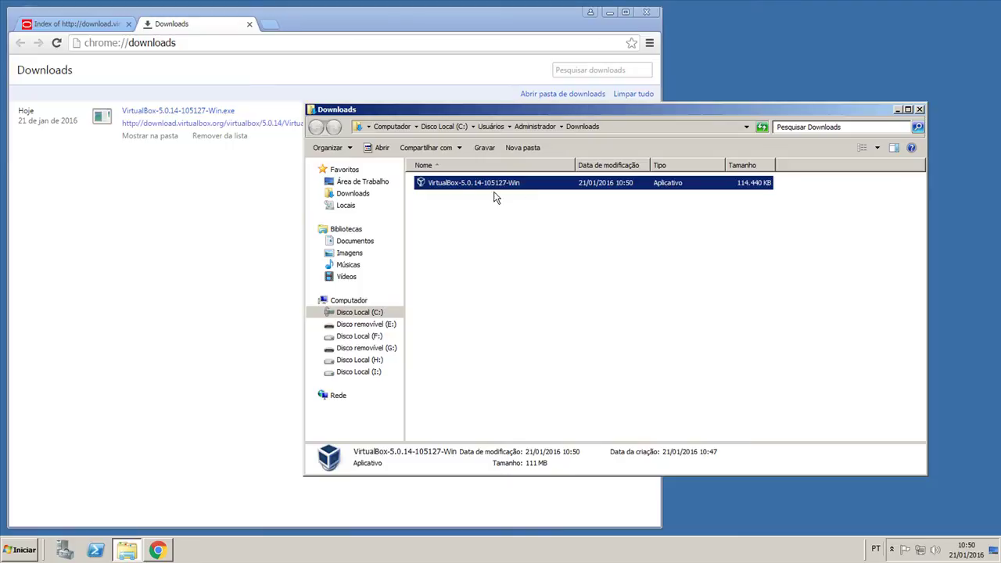
left_click(646, 13)
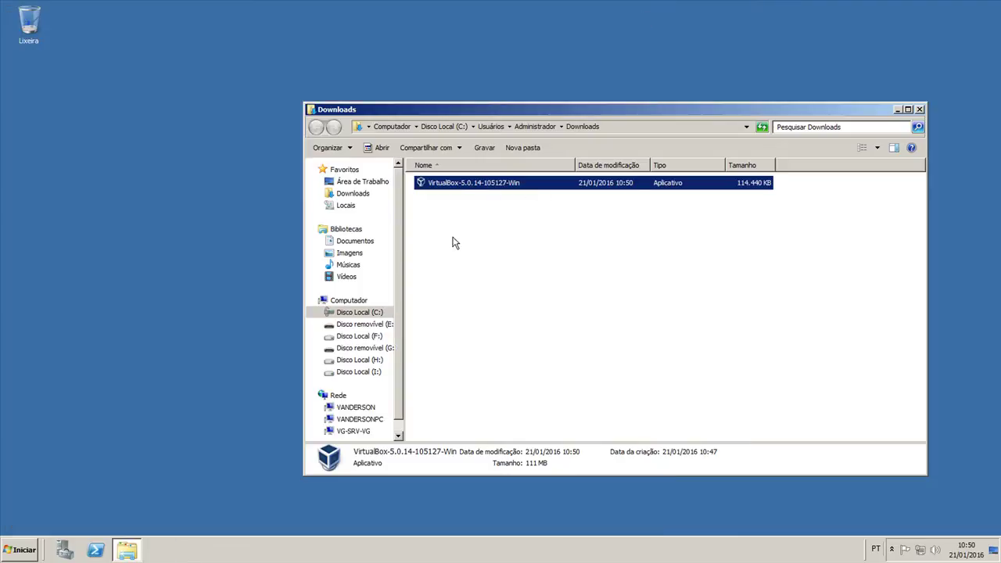
Run the VirtualBox-5.0.14-105127-Win installer as administrator and advance to its Custom Setup page.
right_click(444, 191)
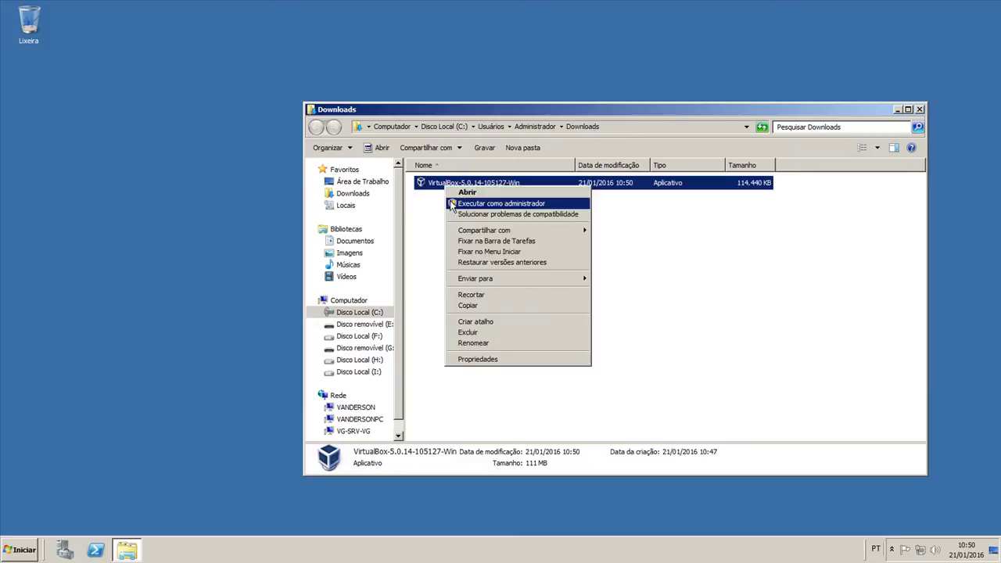
left_click(399, 197)
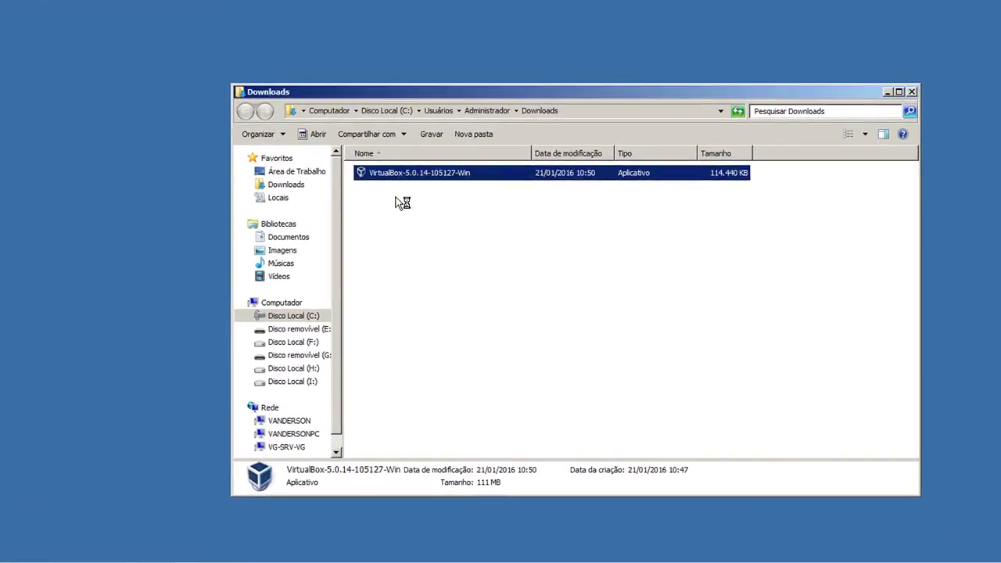
left_click(913, 91)
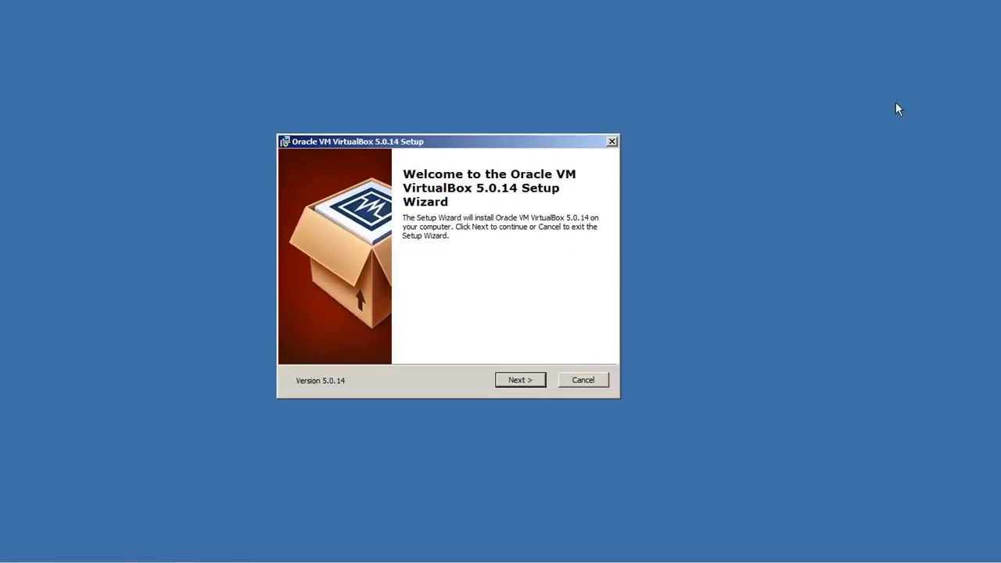
left_click(522, 383)
Examine the descriptions of the USB Support, Networking, Bridged, Host-Only and Python 2.x features, plus the USB install options.
mouse_move(382, 307)
left_mouse_down()
mouse_move(415, 317)
mouse_move(398, 313)
left_mouse_up()
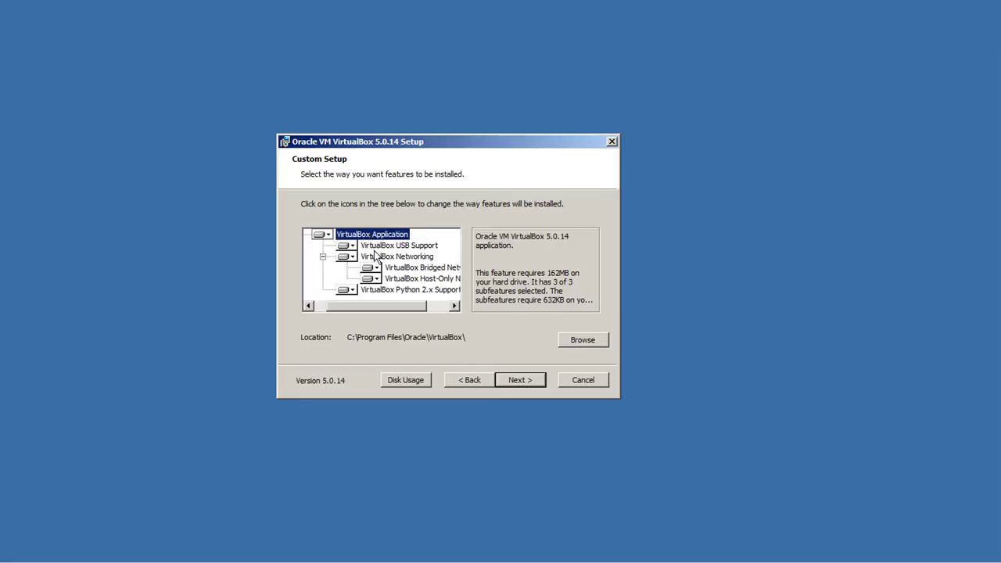
left_click(377, 248)
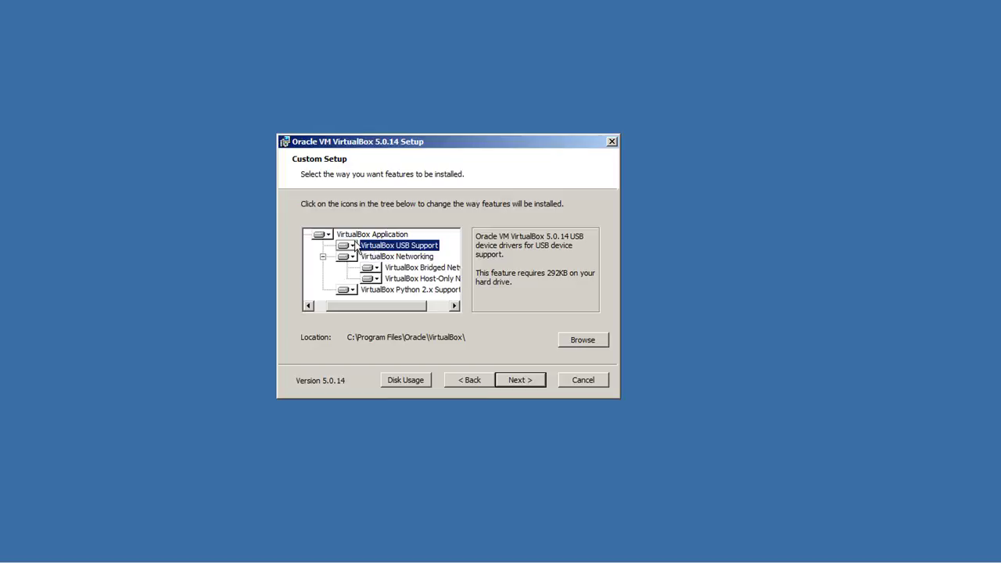
left_click(356, 247)
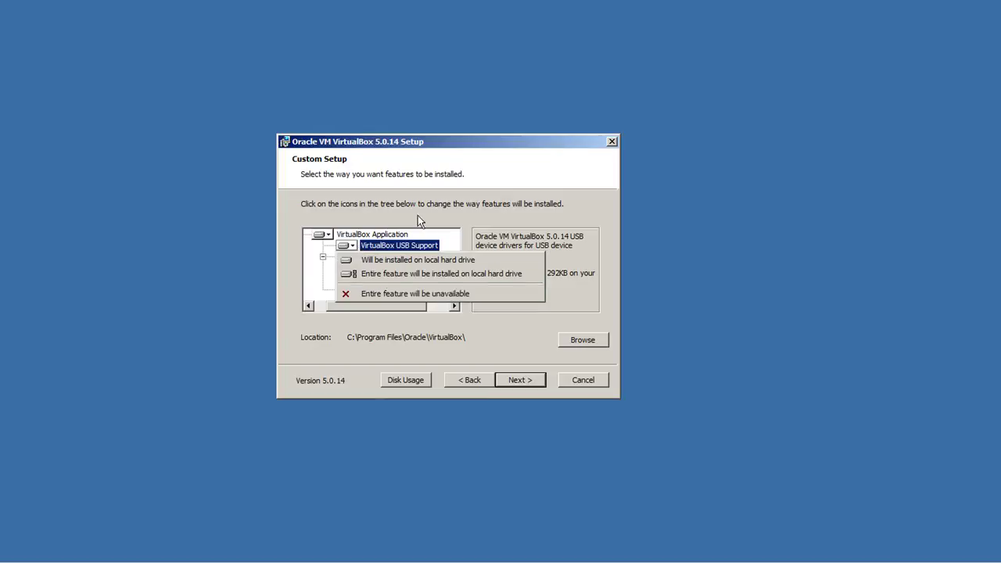
left_click(449, 216)
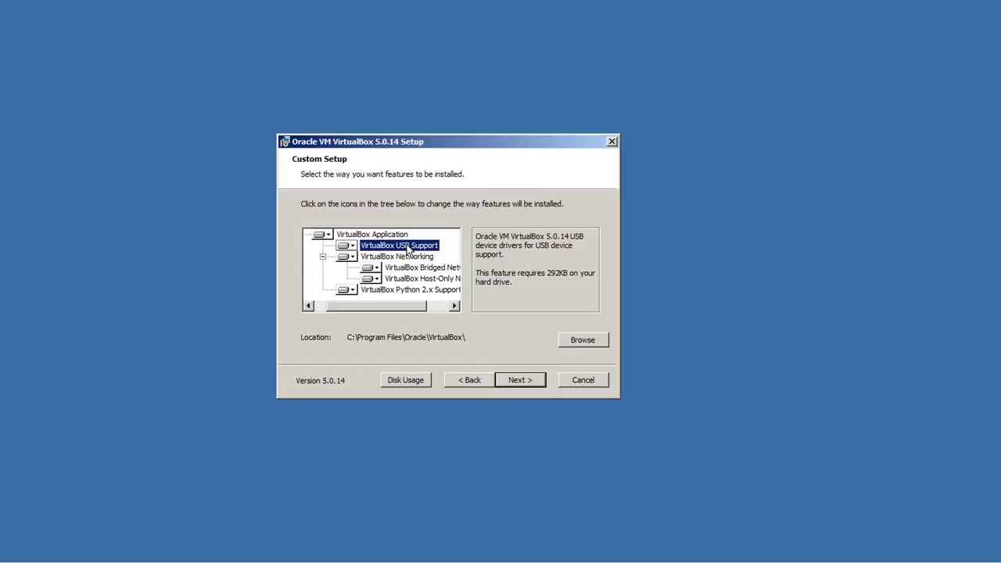
left_click(402, 257)
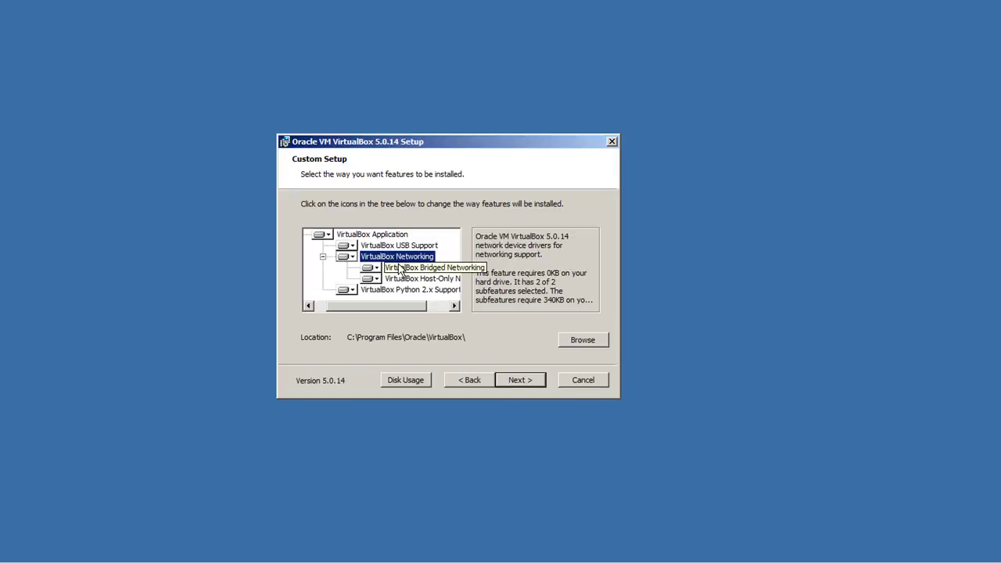
left_click_drag(411, 309, 426, 309)
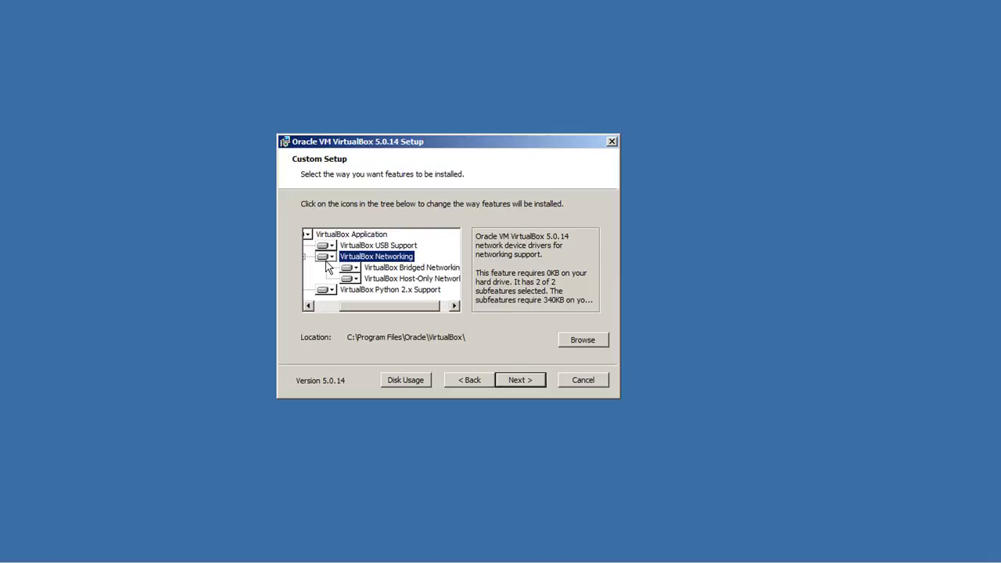
left_click(375, 269)
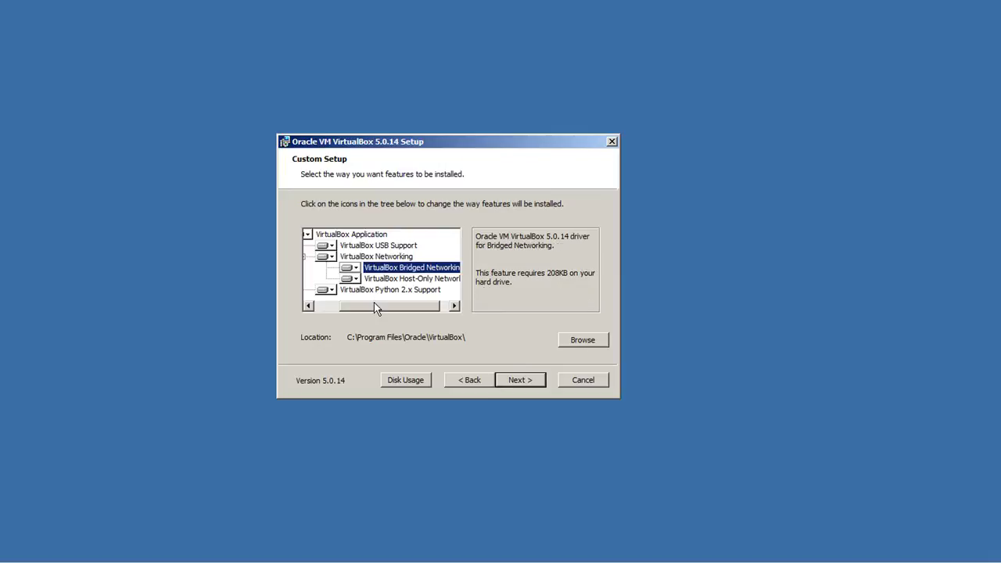
left_click_drag(374, 306, 384, 307)
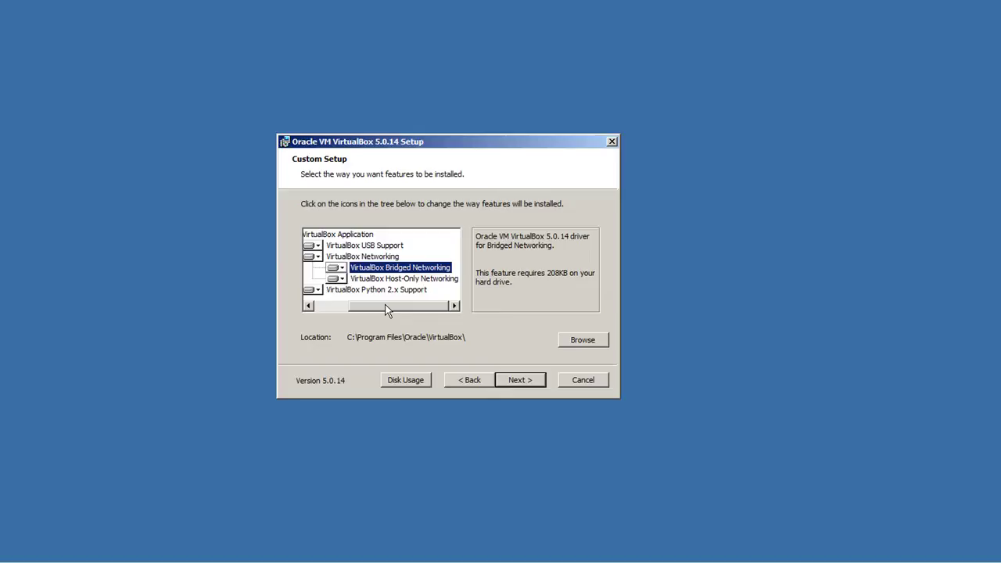
key("Down")
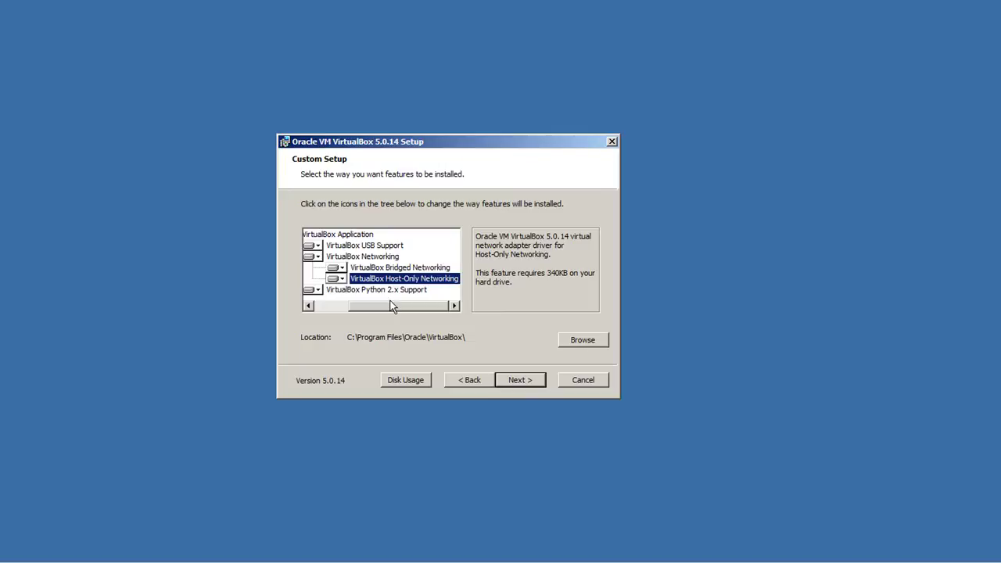
left_click(389, 289)
mouse_move(394, 303)
left_mouse_down()
mouse_move(368, 304)
mouse_move(397, 313)
left_mouse_up()
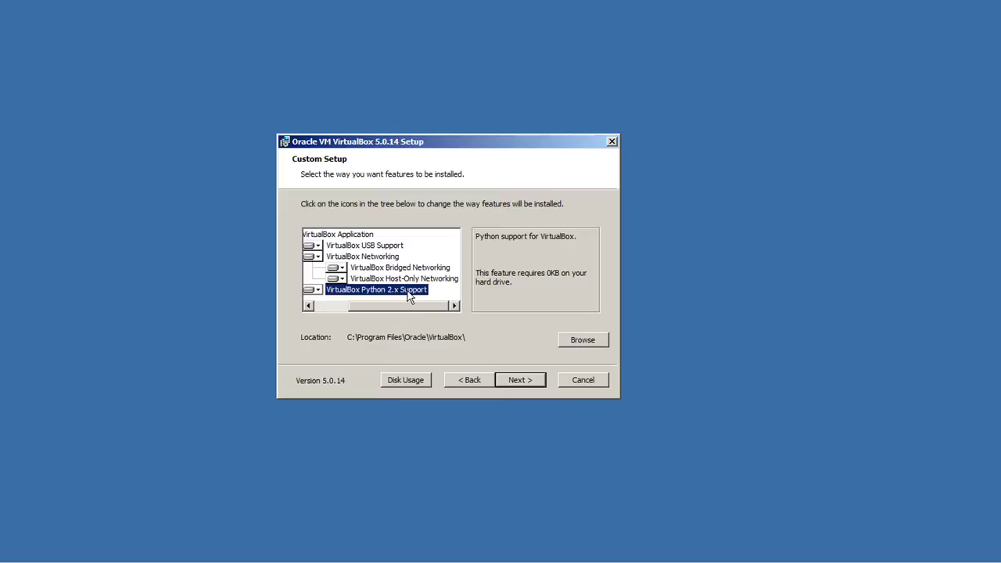
Browse the possible destination folders up to C:\Program Files and leave without changing the install location.
left_click(594, 342)
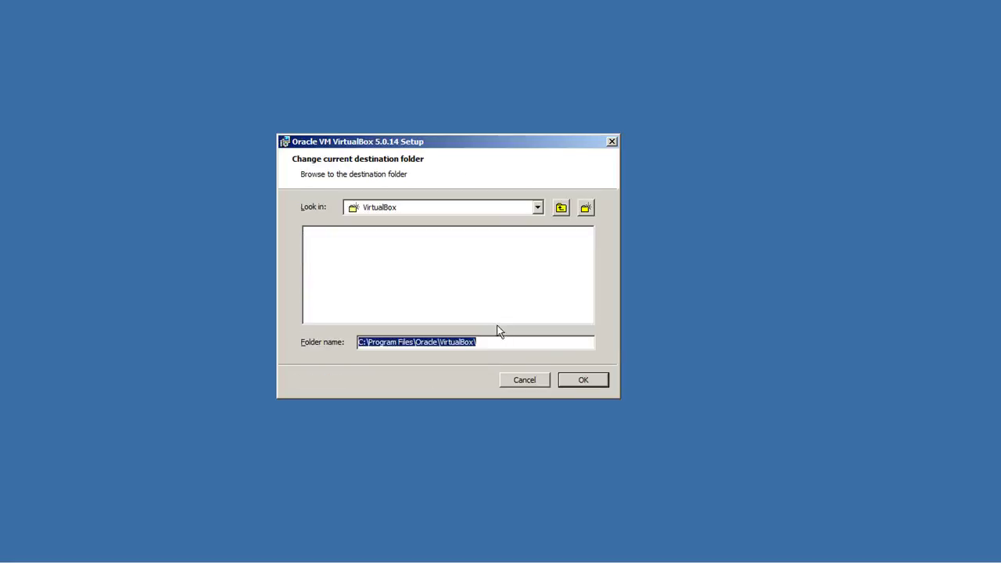
left_click(612, 144)
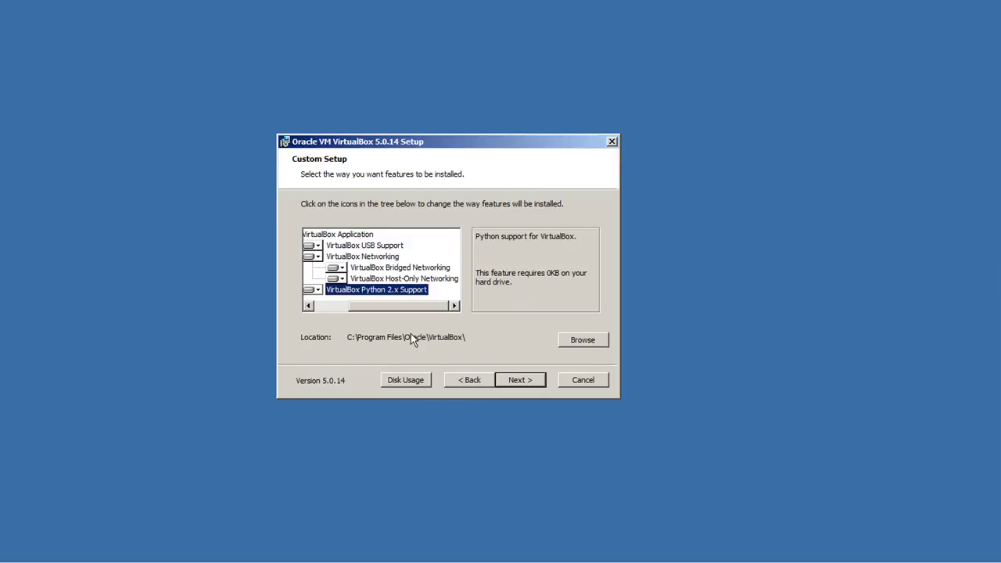
left_click(579, 340)
left_click(560, 210)
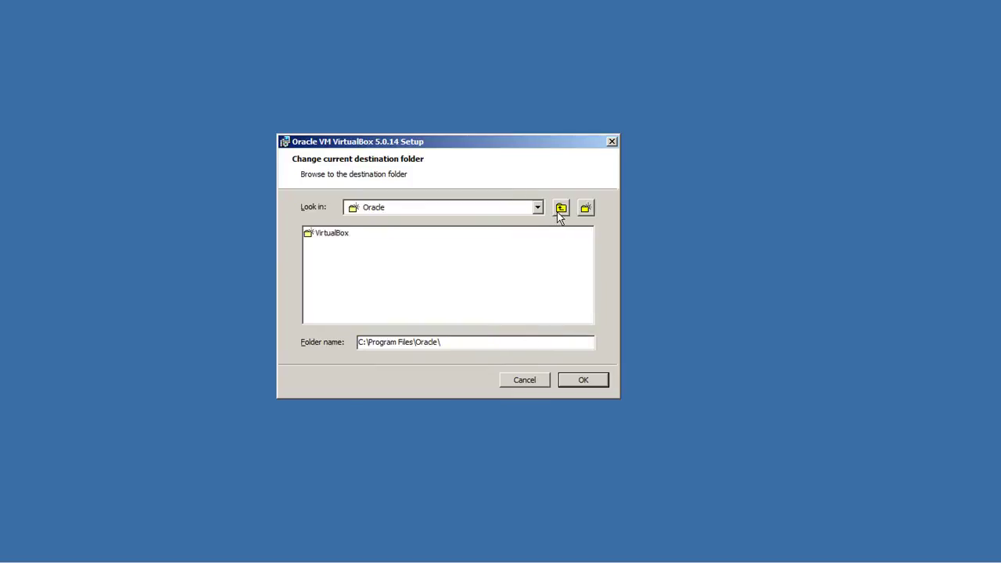
left_click(560, 210)
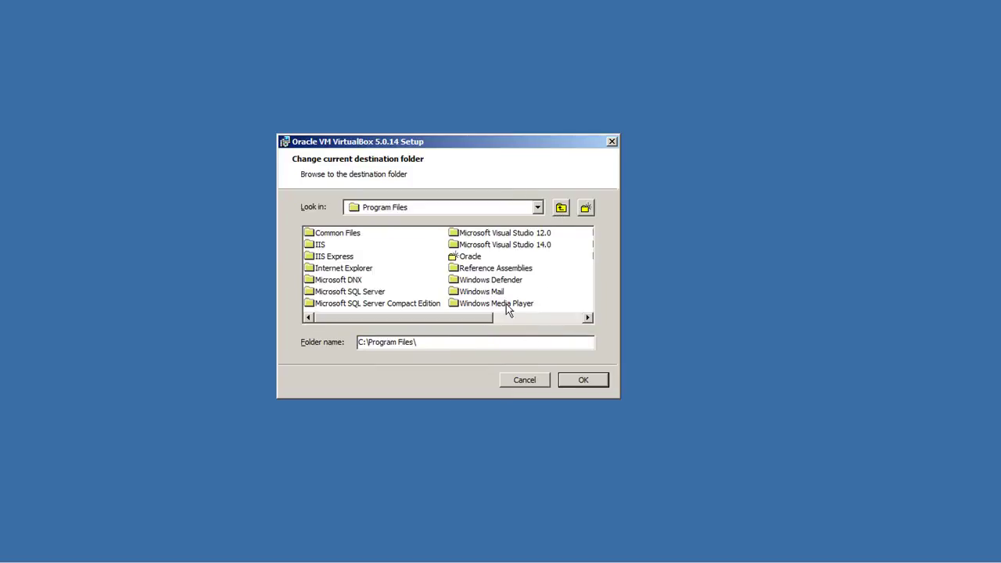
left_click(613, 143)
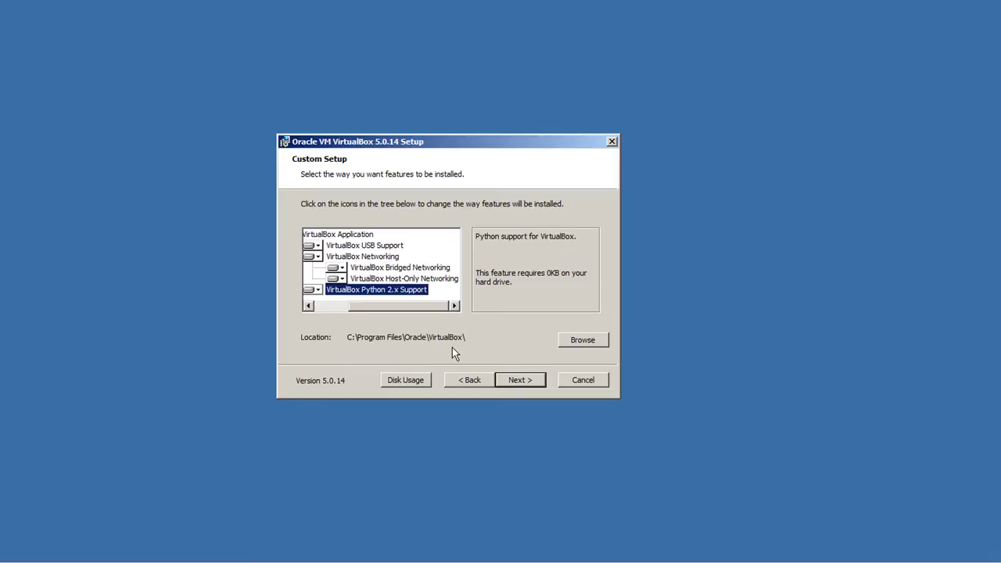
Accept the default features and location, turn off the desktop and Quick Launch Bar shortcuts, and continue.
left_click(517, 383)
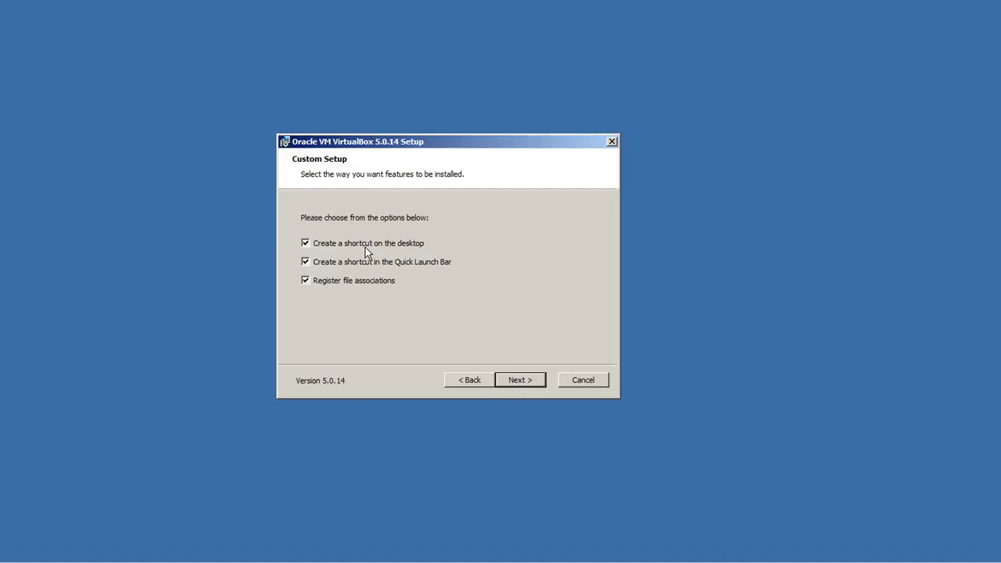
left_click(306, 244)
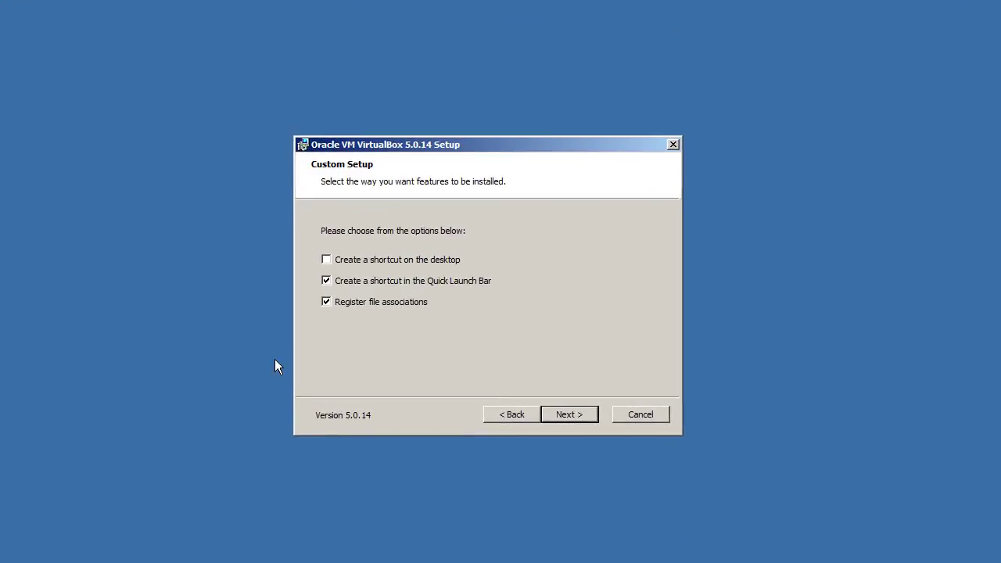
left_click(362, 286)
left_click(566, 415)
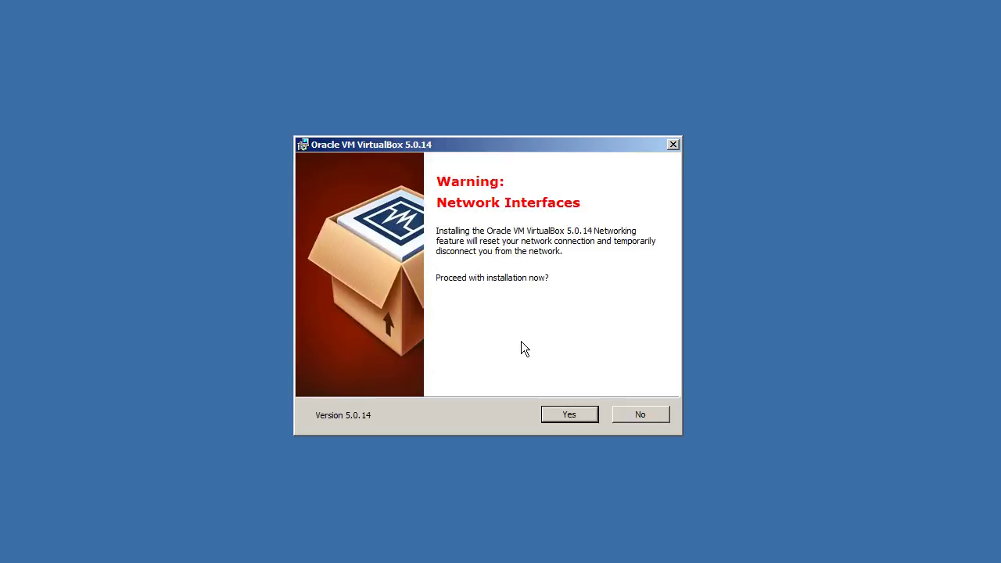
Install VirtualBox with its USB driver, always trusting Oracle Corporation software, and finish setup with VirtualBox set to start.
left_click(574, 415)
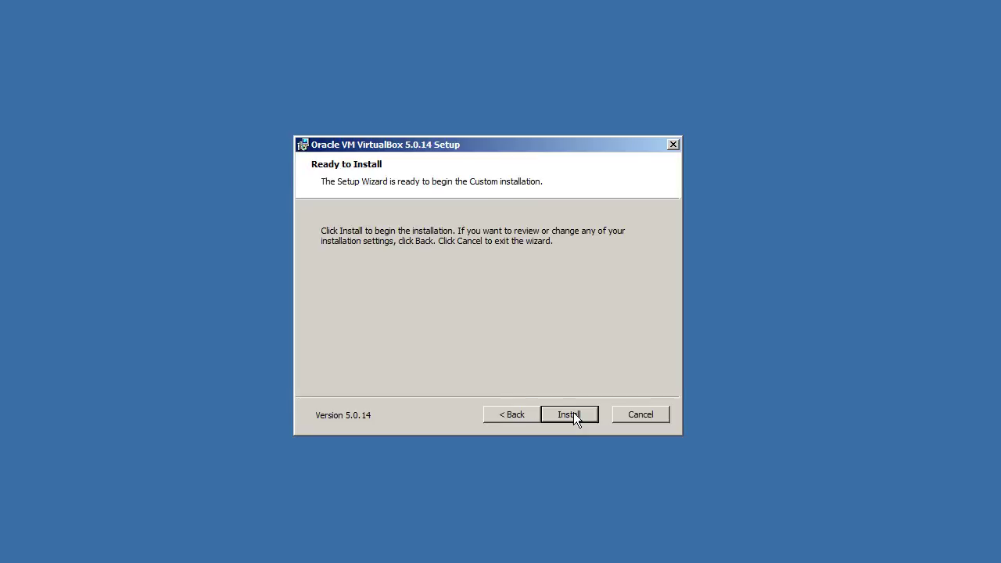
left_click(574, 414)
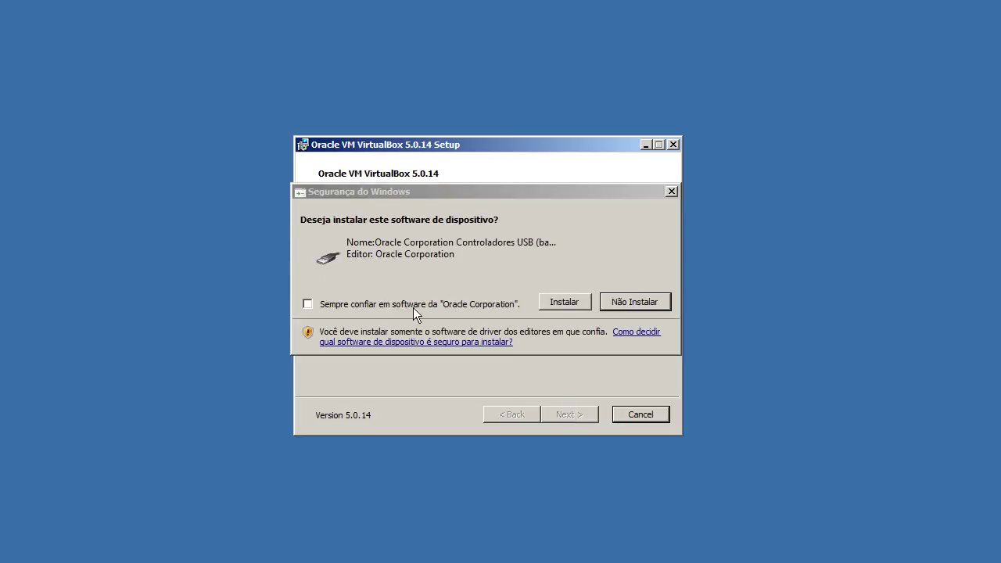
left_click(351, 304)
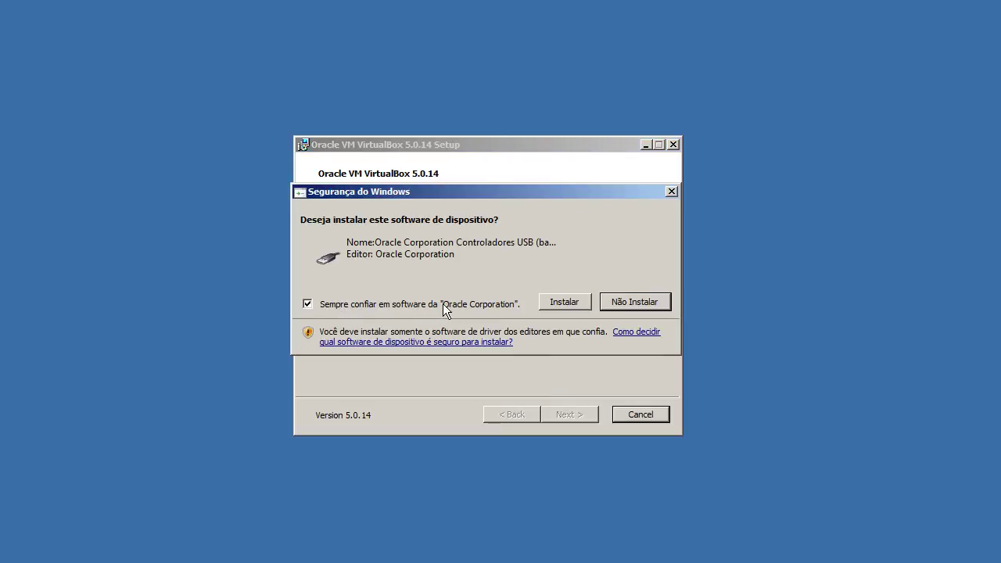
left_click(564, 302)
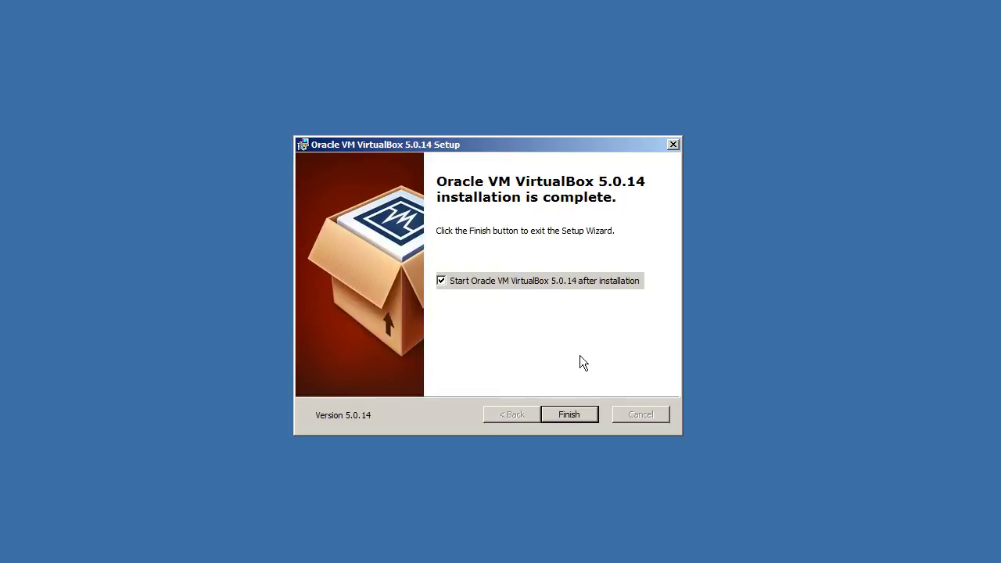
left_click(569, 415)
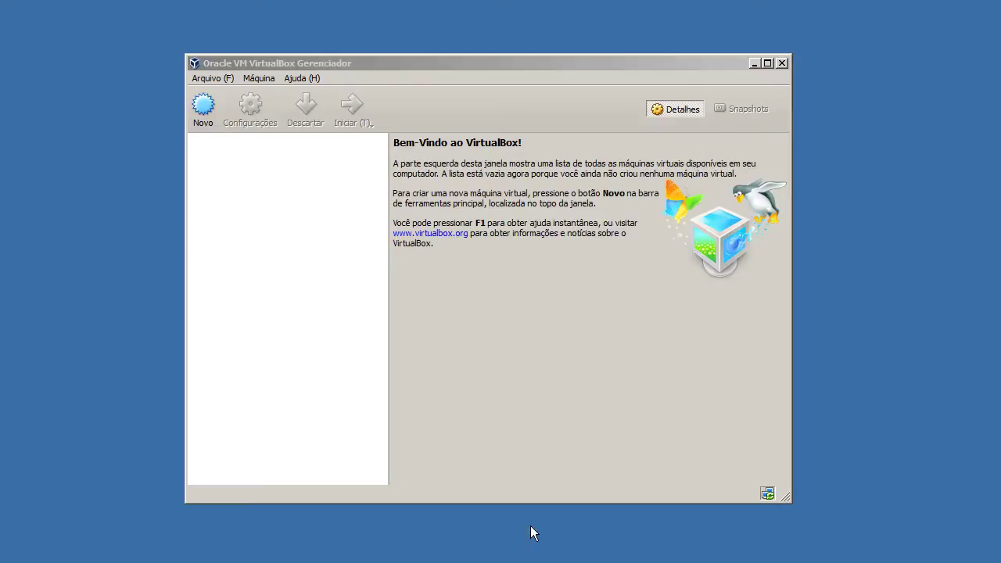
Review the VirtualBox manager's file, machine and help commands and open the program's About information.
mouse_move(771, 493)
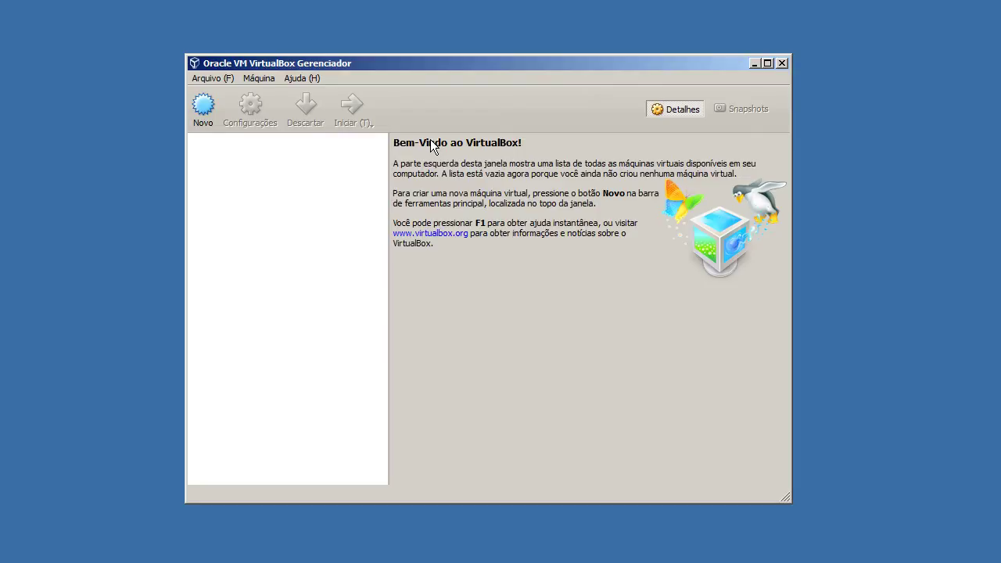
left_click(221, 80)
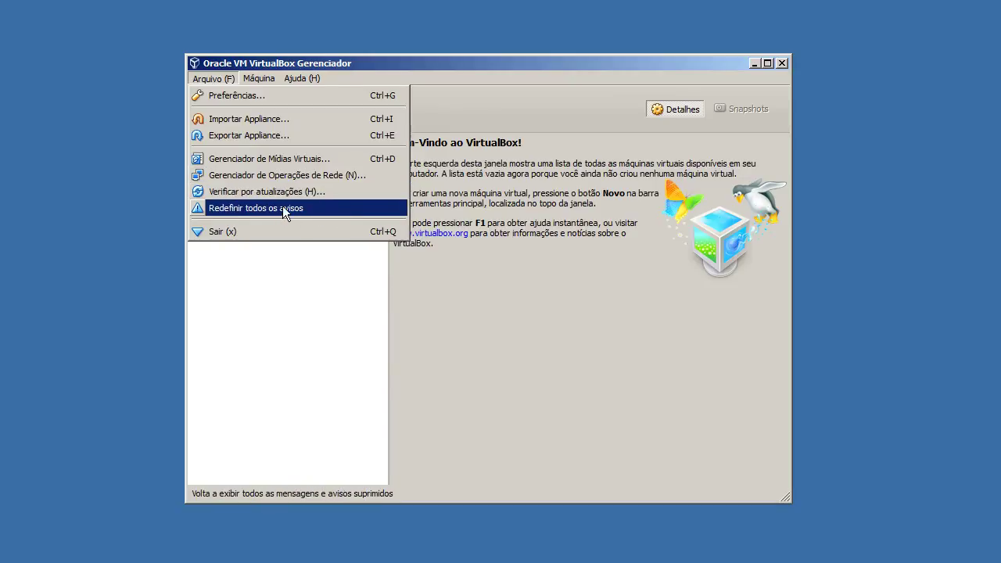
mouse_move(256, 80)
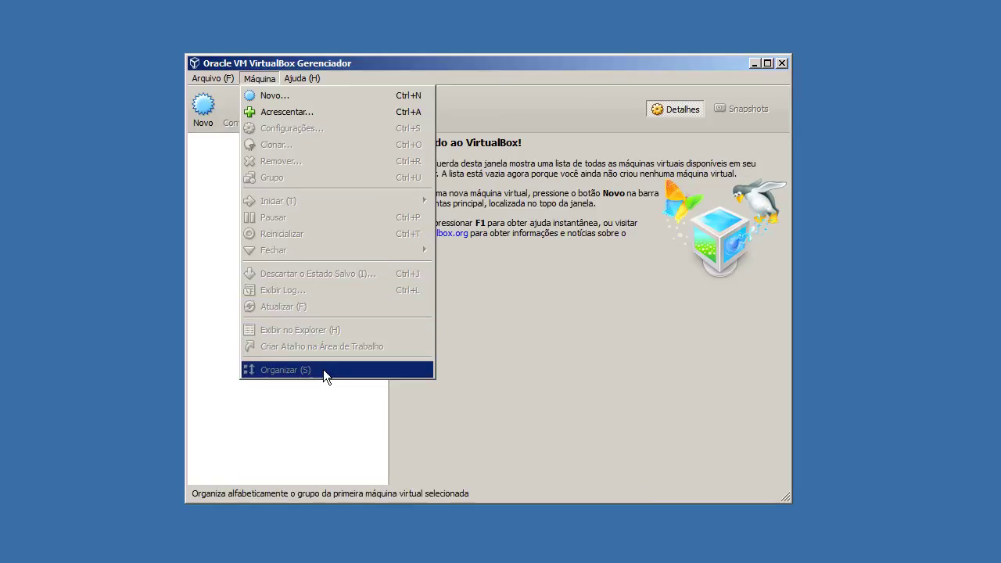
mouse_move(313, 84)
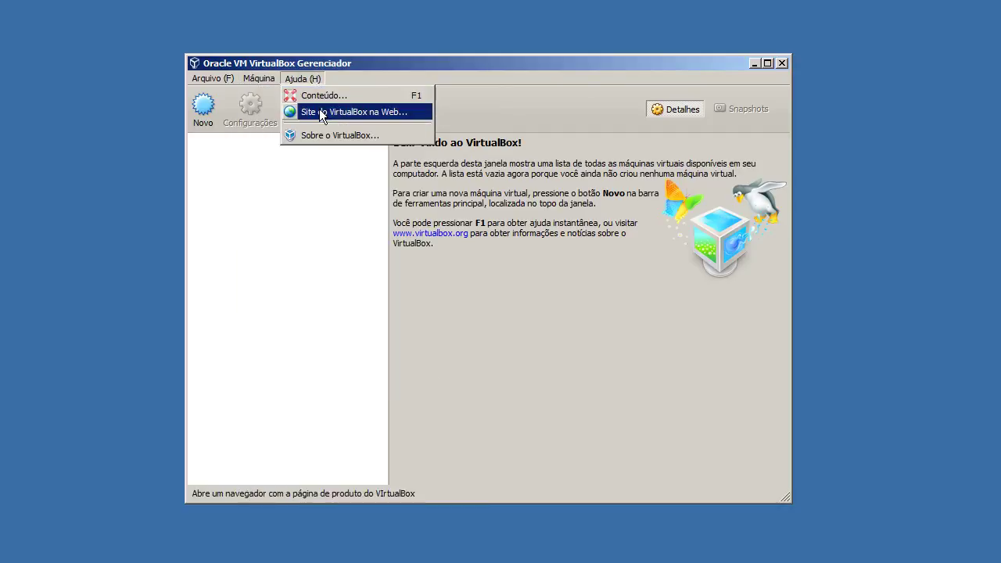
left_click(335, 135)
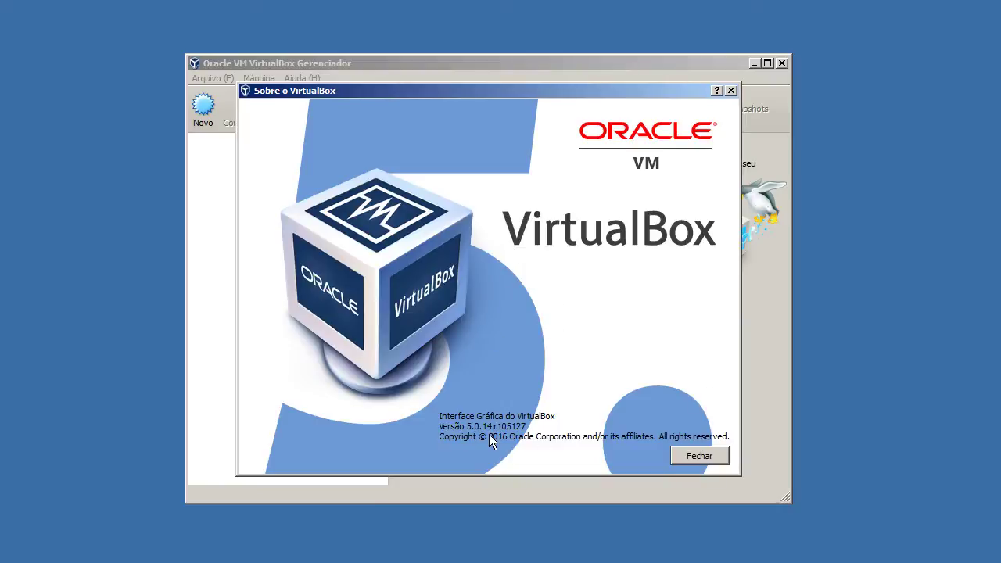
Close the About information and open VirtualBox's global preferences.
left_click(707, 459)
left_click(212, 78)
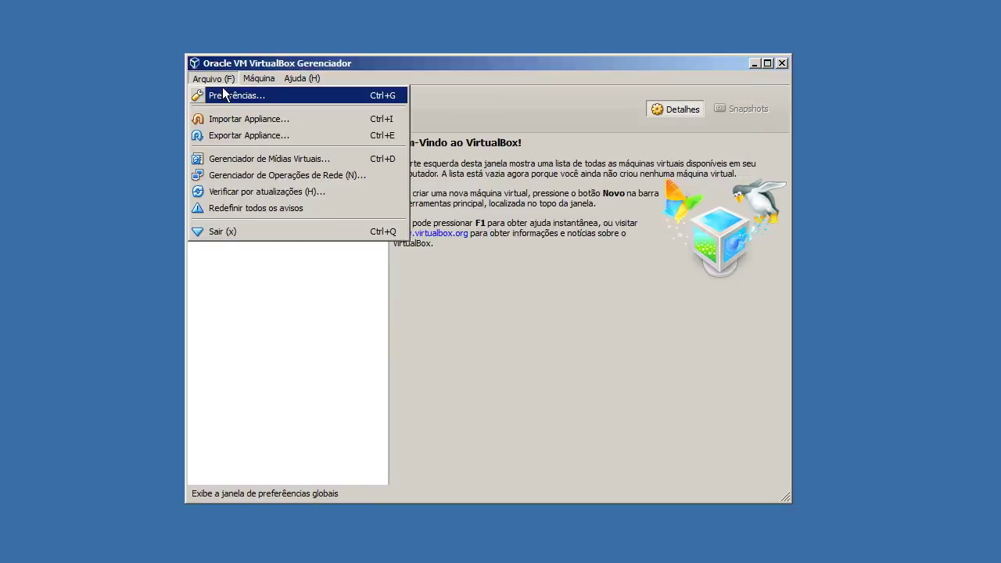
left_click(220, 93)
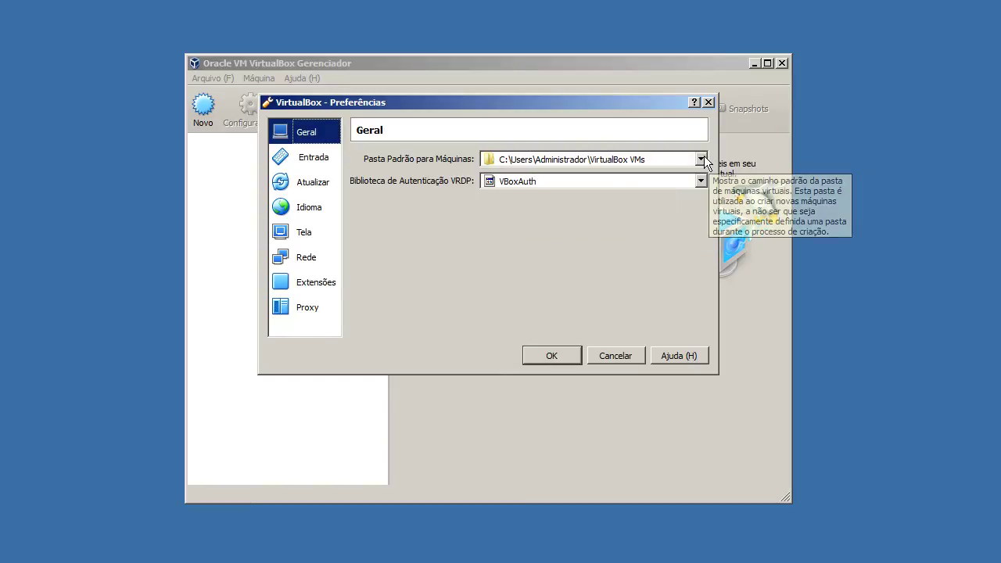
Examine the general preferences for the default machine folder and VRDP authentication library, browsing the Administrador folder without choosing another location.
left_click(634, 159)
left_click(560, 188)
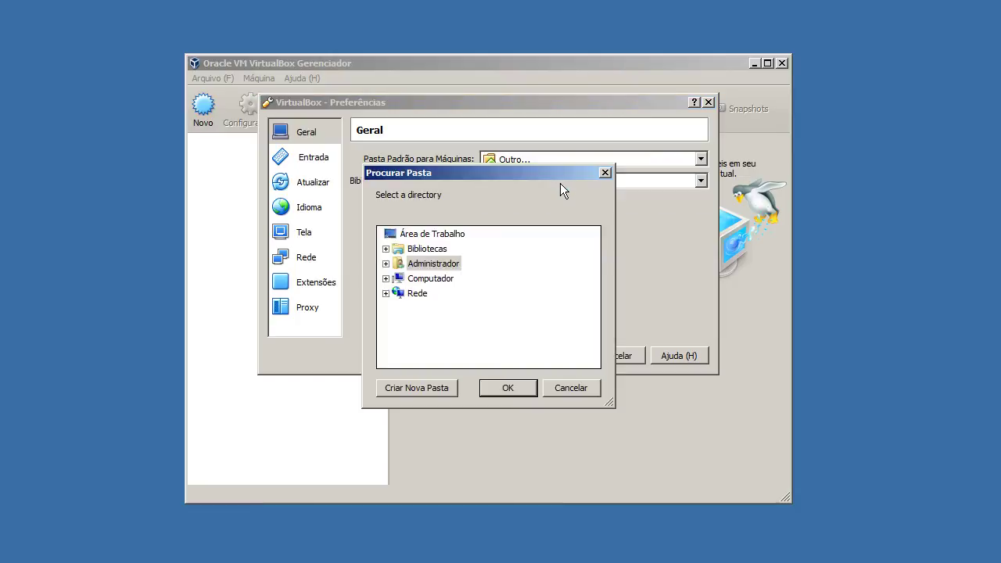
left_click(397, 266)
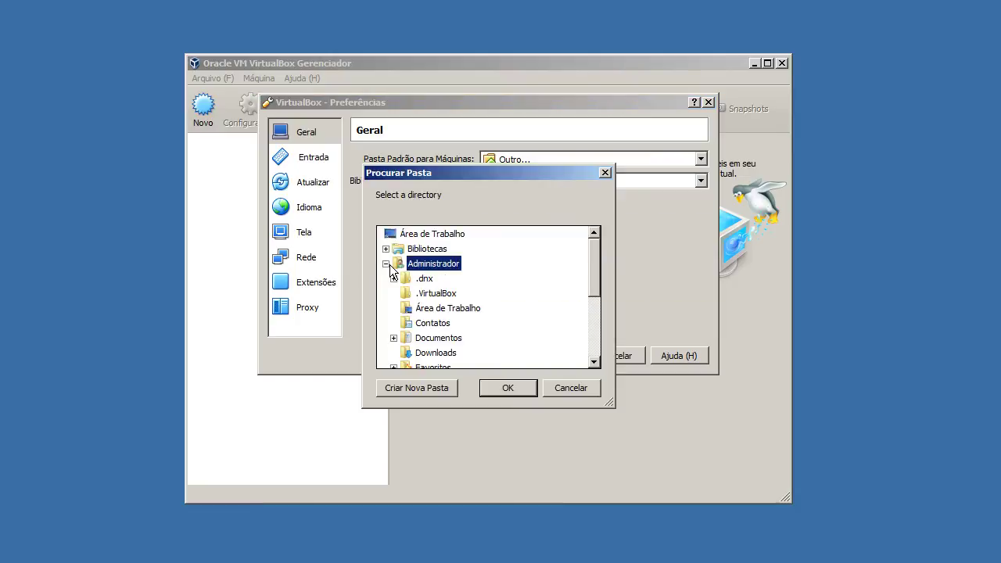
left_click(587, 393)
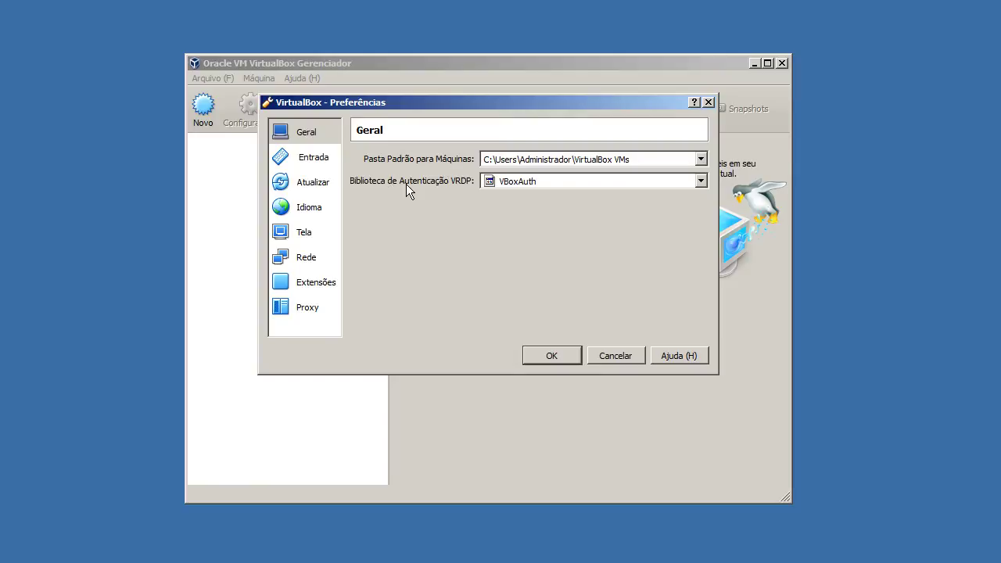
left_click(701, 181)
left_click(436, 184)
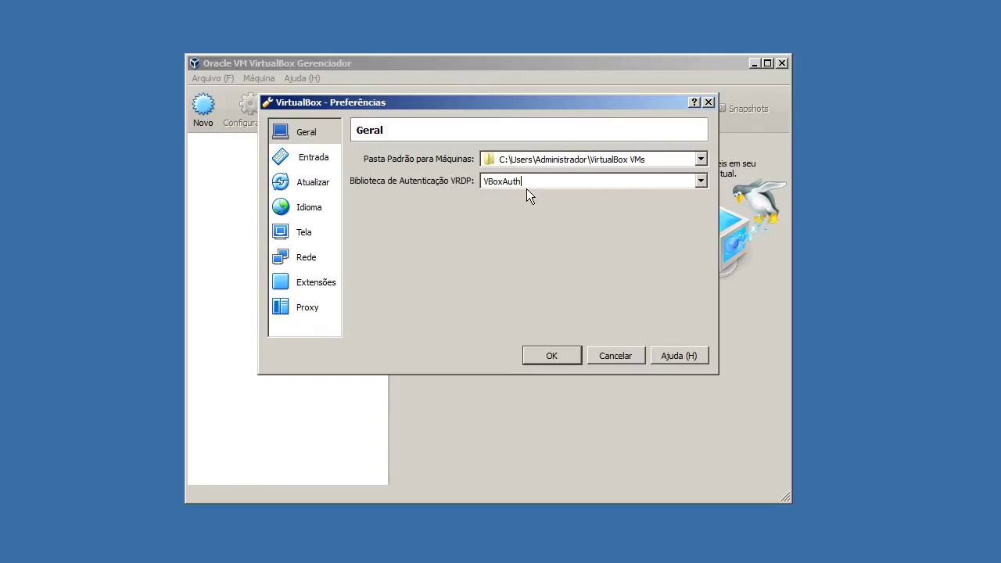
Examine the input preferences for the VirtualBox manager's keyboard shortcuts, including the Atualizar and Clonar entries.
left_click(314, 162)
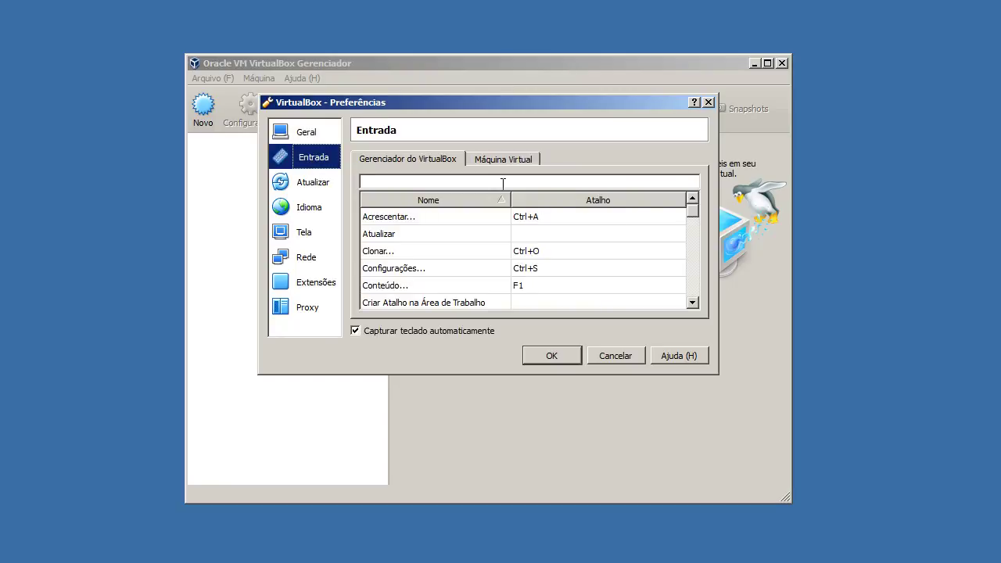
mouse_move(689, 212)
left_mouse_down()
mouse_move(697, 216)
mouse_move(697, 306)
mouse_move(699, 213)
left_mouse_up()
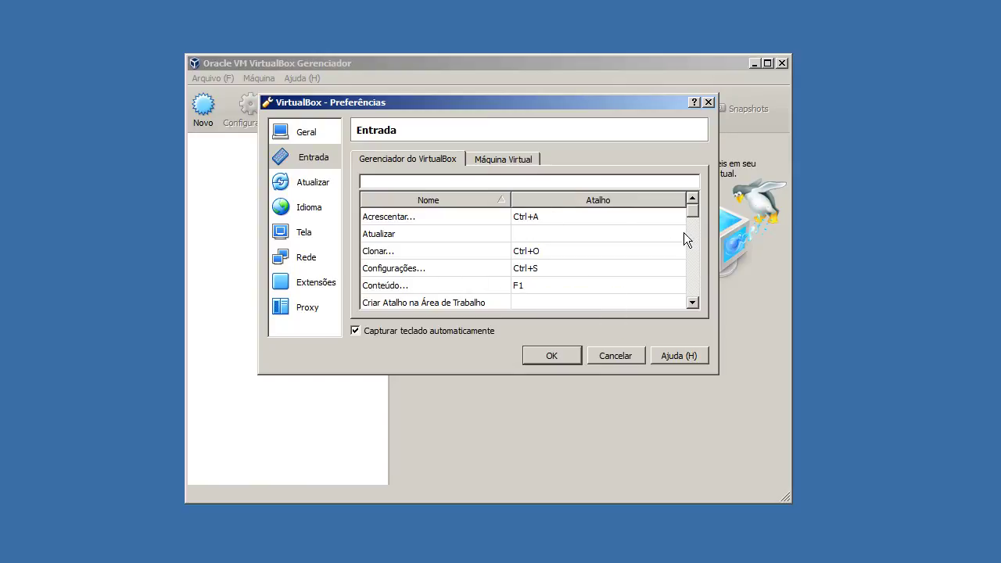
left_click(538, 233)
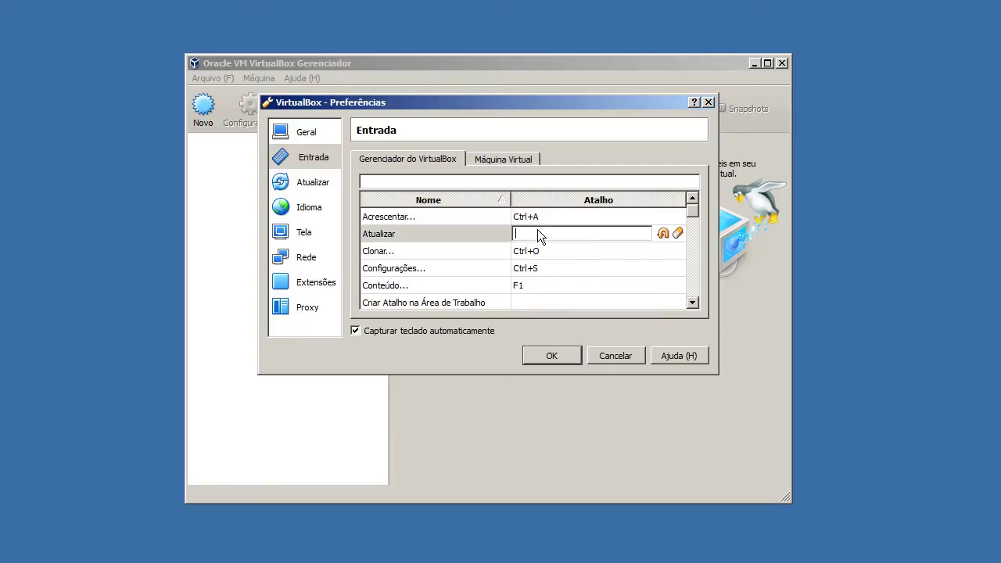
left_click(480, 250)
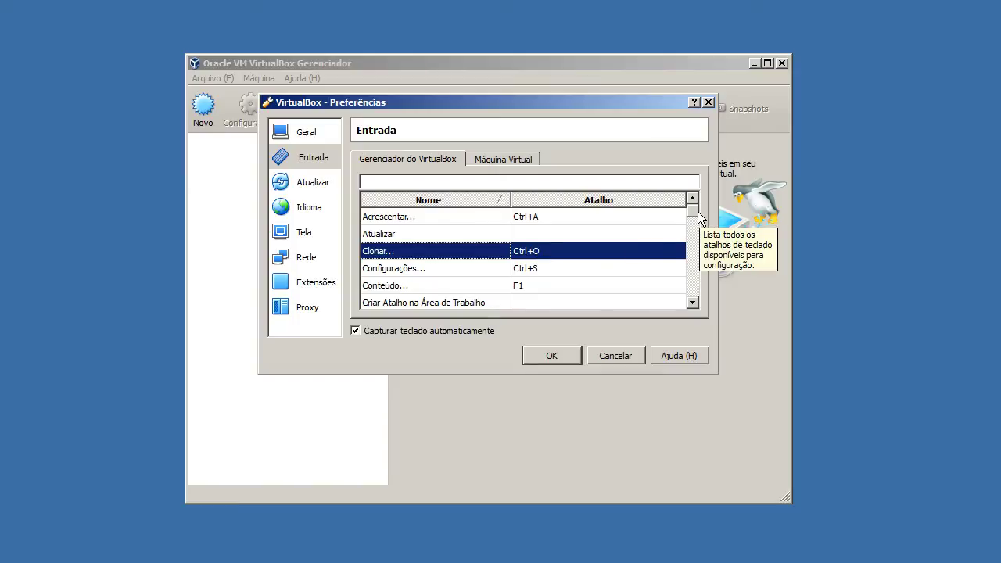
Examine the virtual machine keyboard shortcuts, including the host key combination, window resizing, scaled mode, video capture, screenshot and pause entries.
left_click(507, 158)
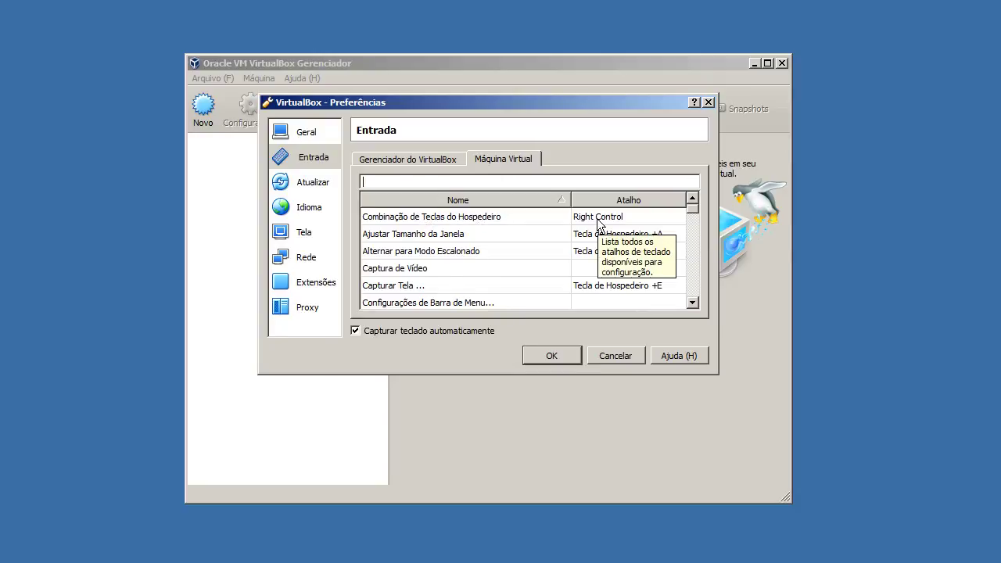
left_click(495, 233)
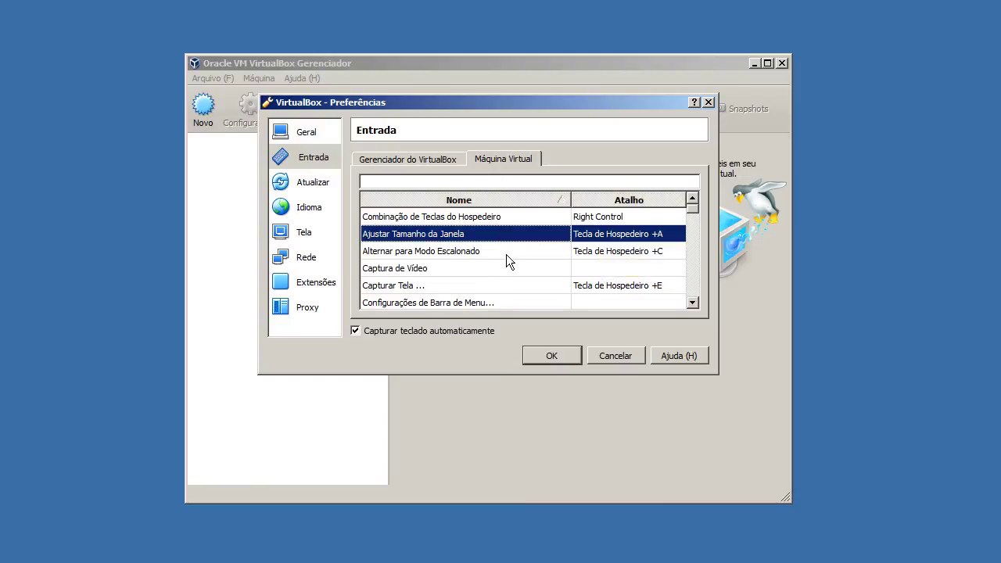
left_click(488, 251)
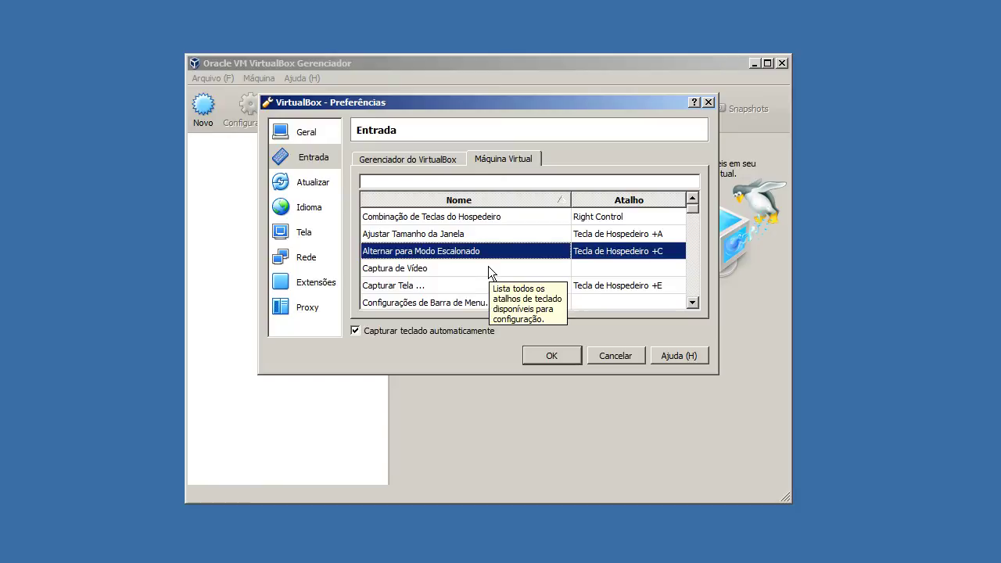
double_click(586, 271)
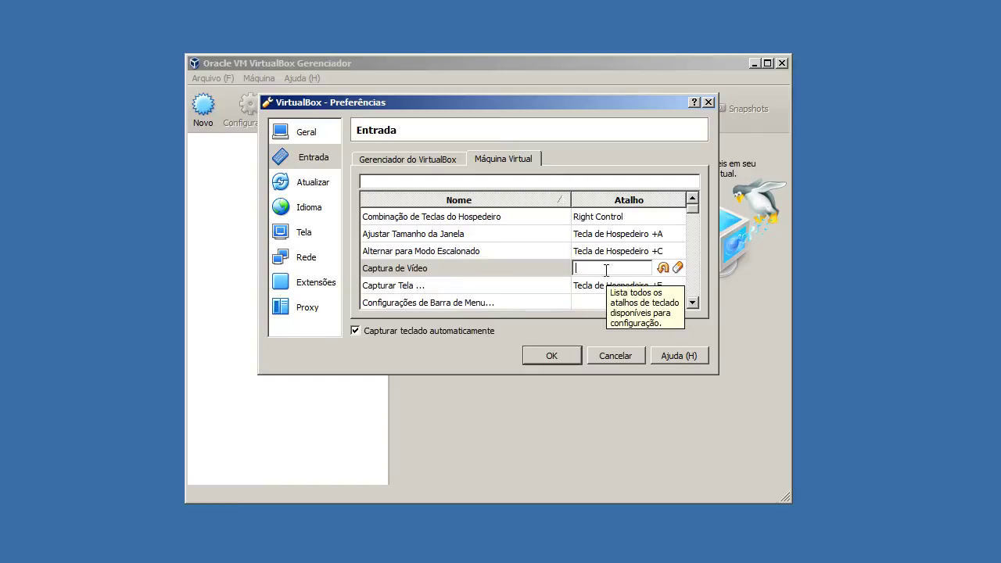
left_click(501, 286)
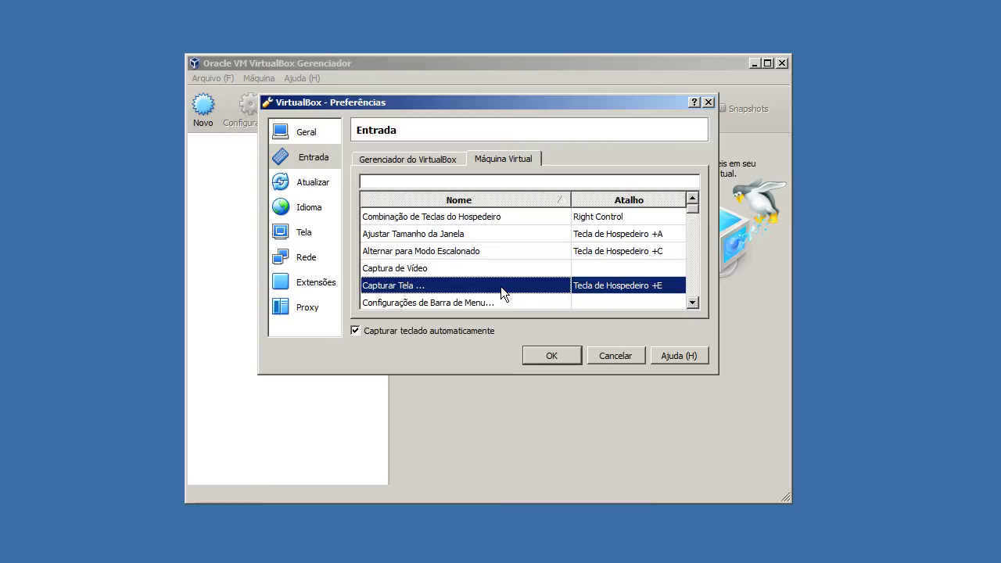
left_click(575, 218)
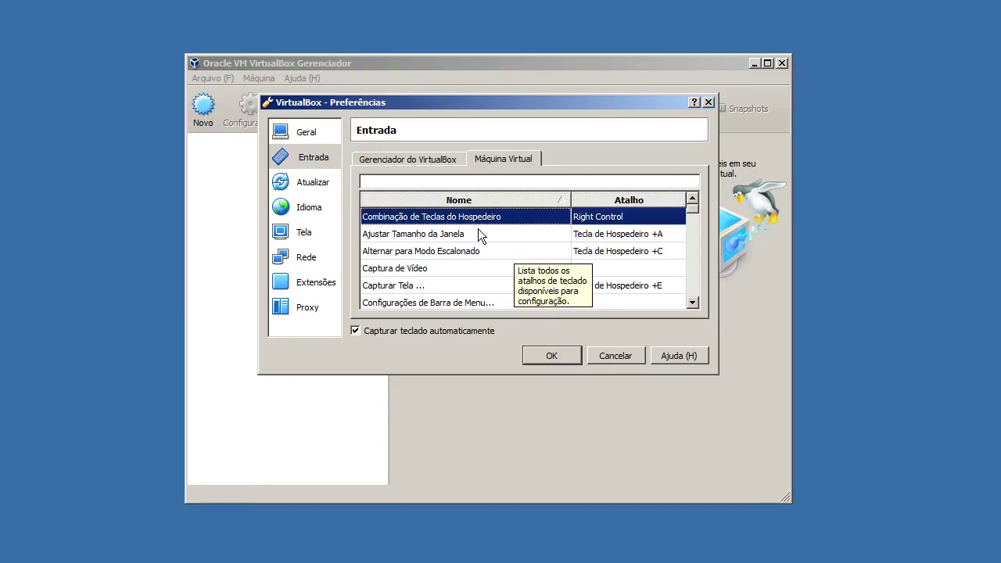
left_click(478, 232)
scroll(475, 251, "down", 12)
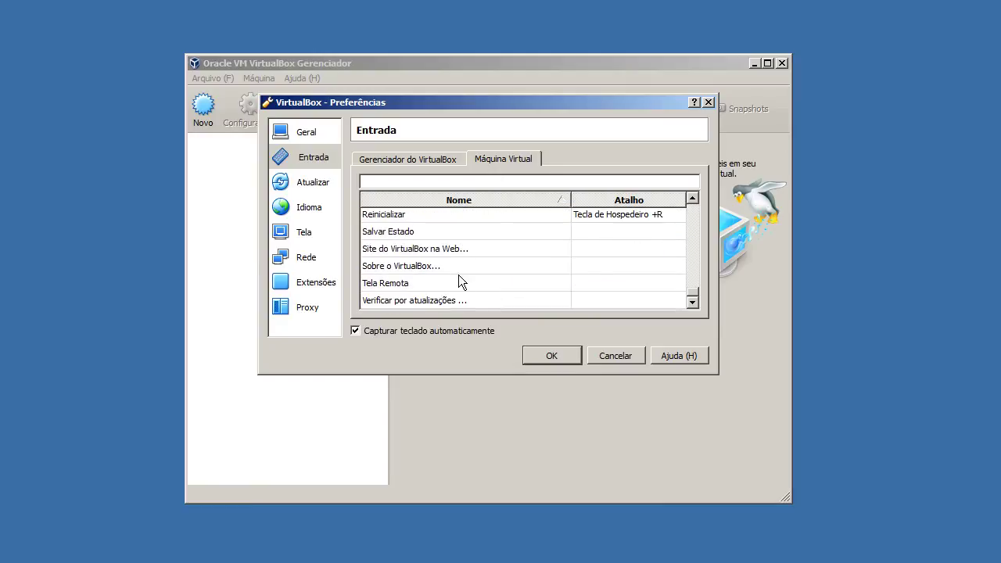
left_click_drag(458, 309, 475, 246)
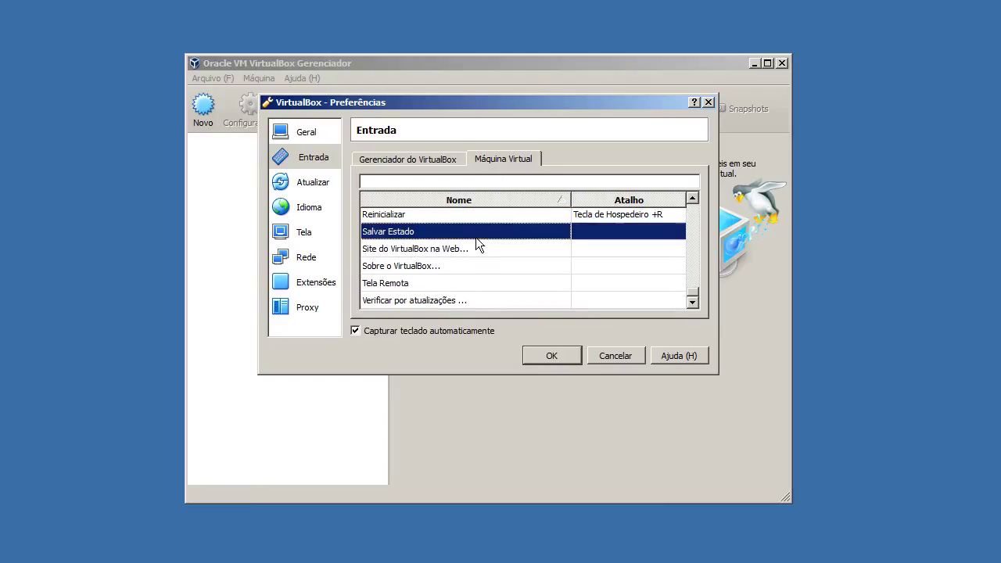
scroll(503, 247, "up", 2)
scroll(502, 247, "up", 10)
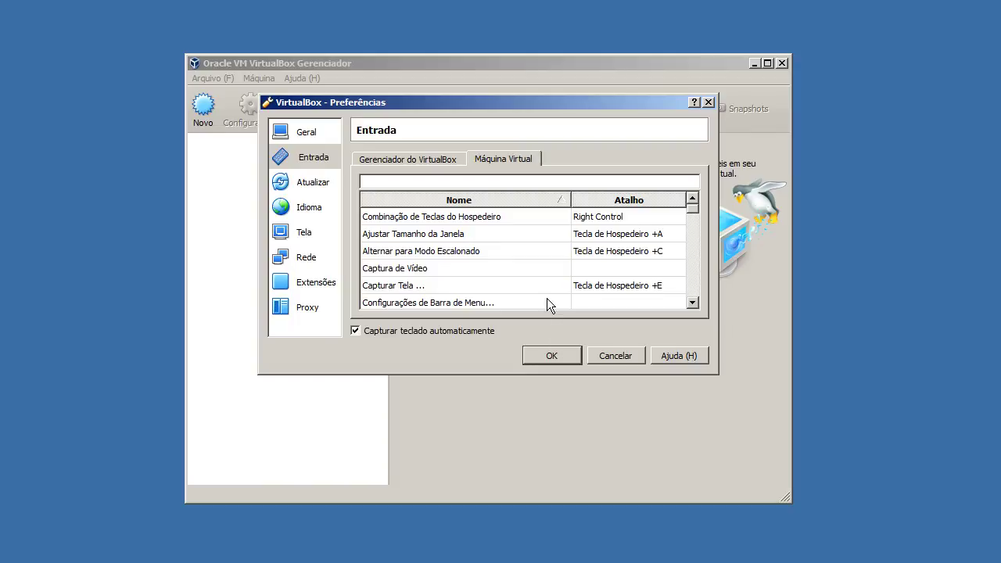
scroll(549, 304, "down", 1)
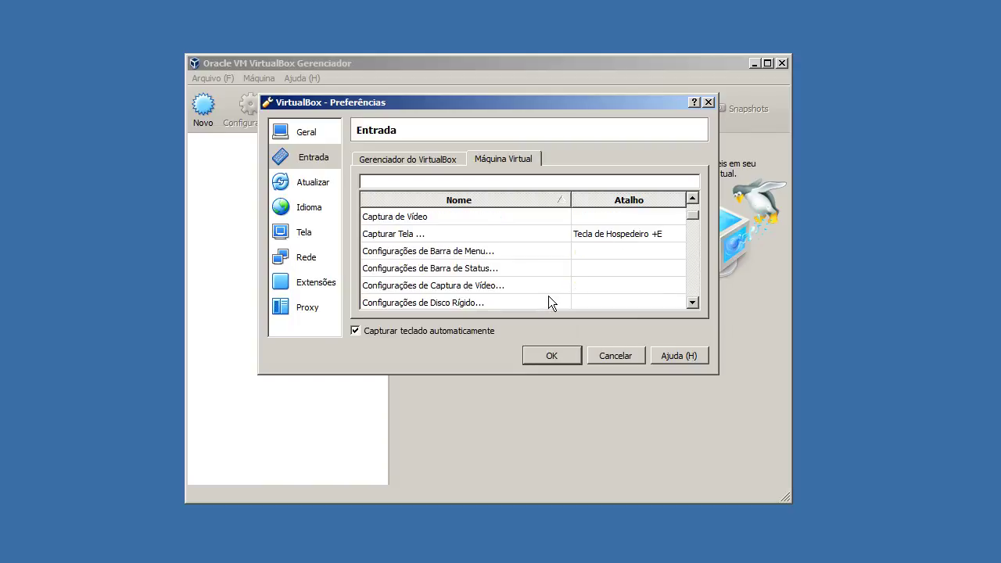
left_click(464, 234)
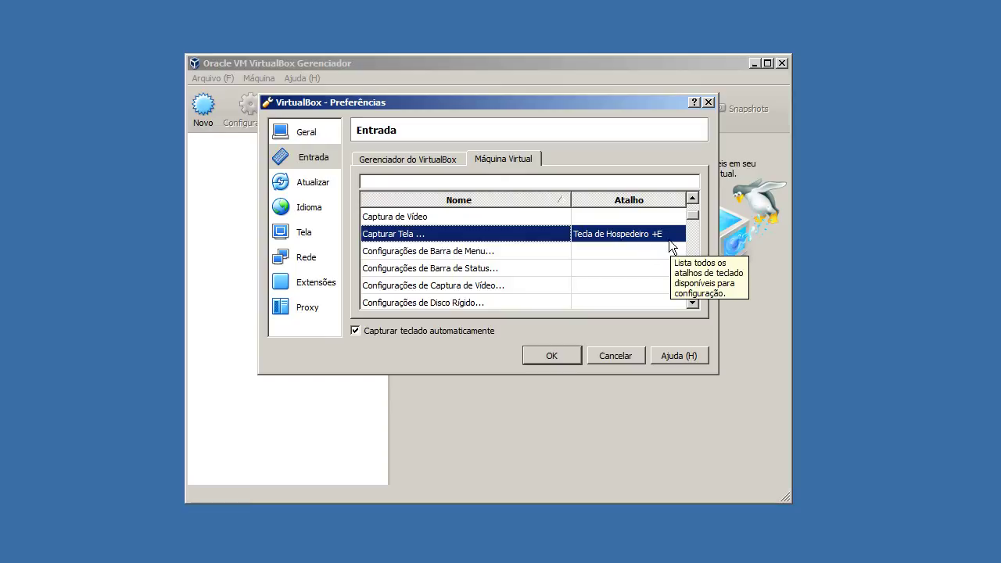
scroll(548, 266, "down", 5)
left_click(523, 268)
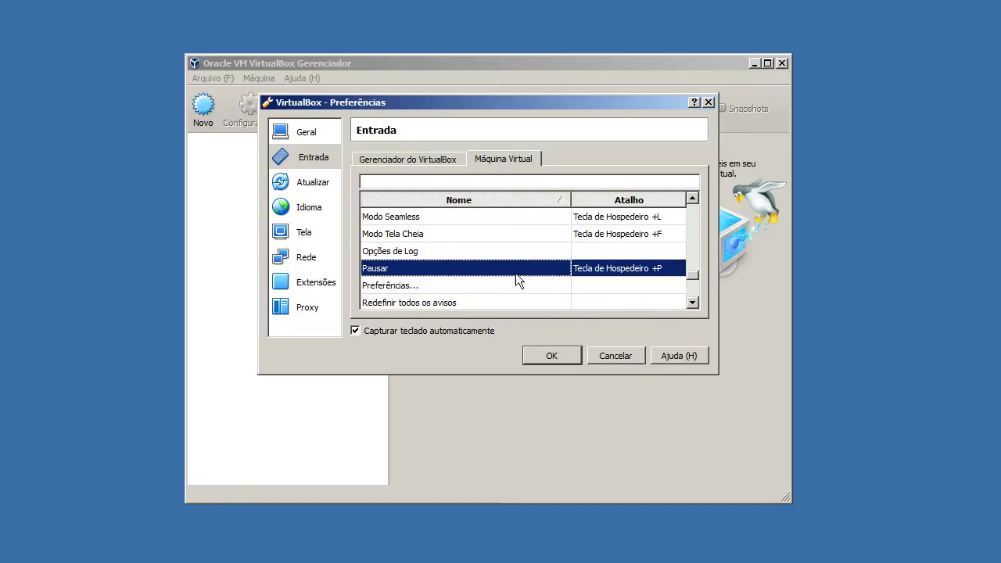
Review the update check intervals and set the enabled update check to cover all updates (Todas as atualizações).
left_click(332, 184)
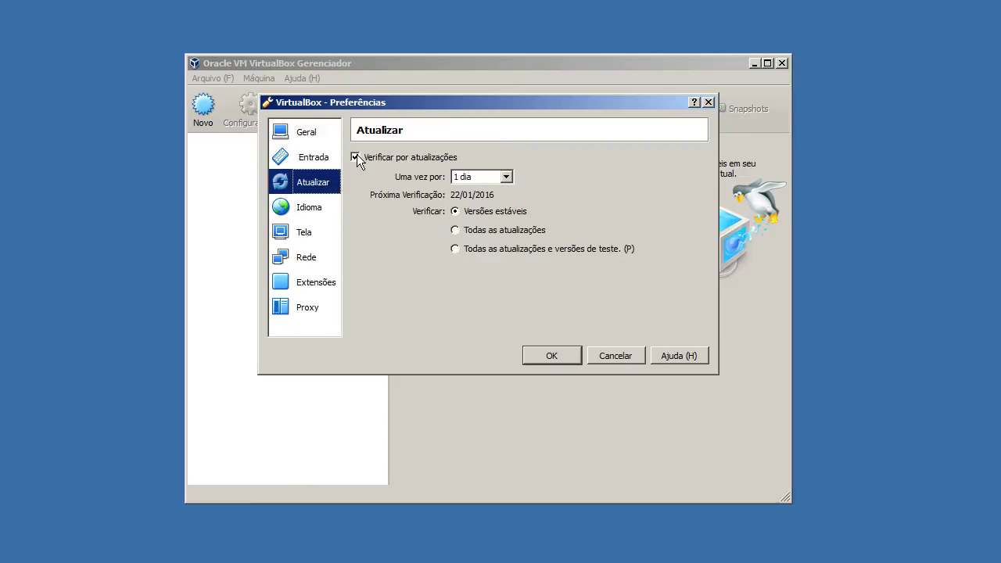
left_click(381, 159)
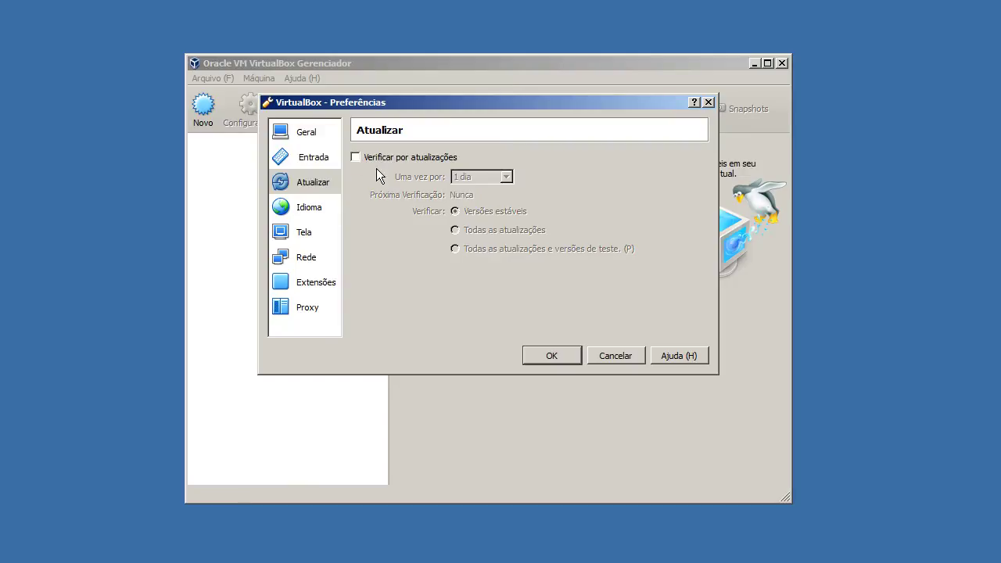
left_click(383, 162)
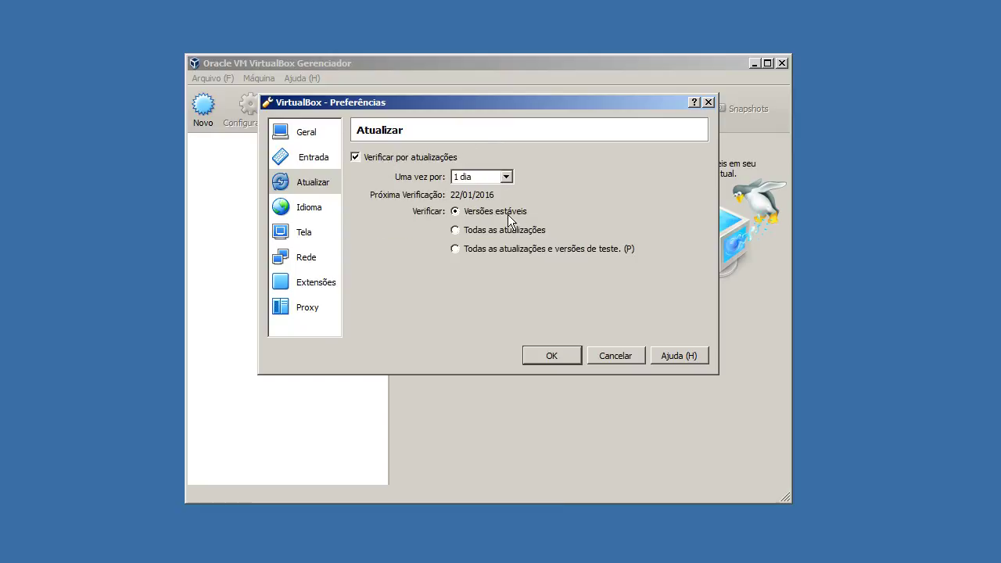
left_click(474, 178)
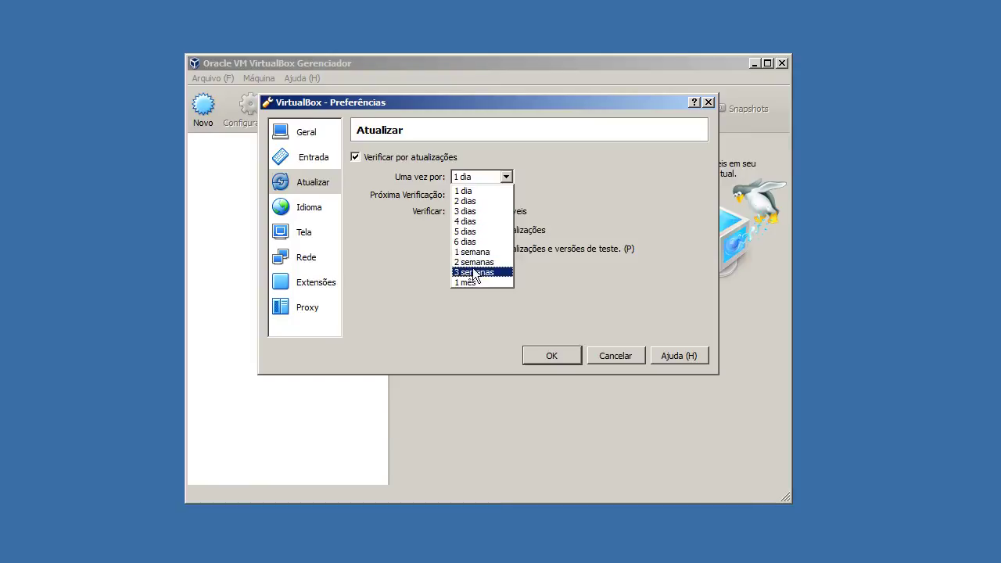
left_click(632, 203)
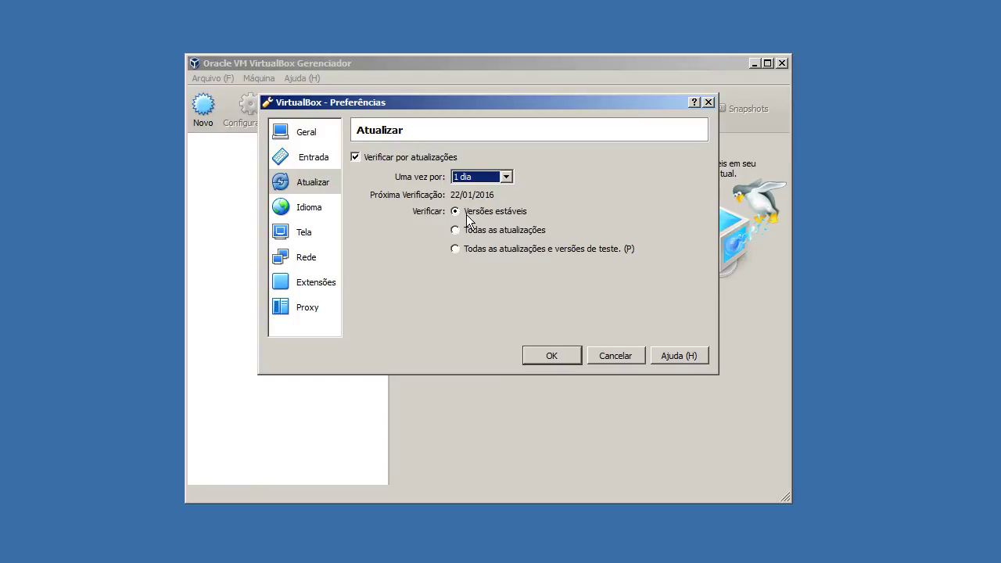
left_click(546, 226)
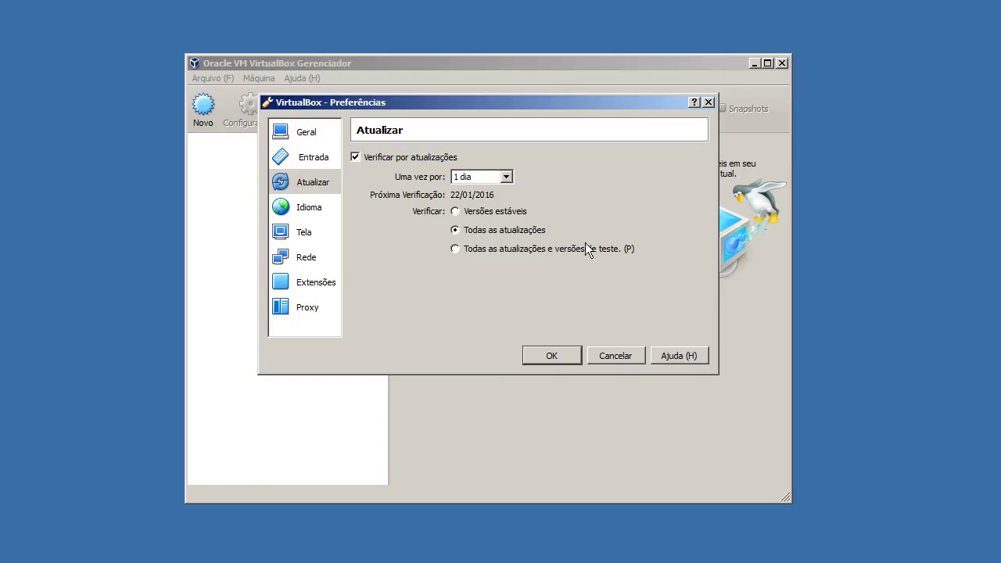
left_click(487, 250)
left_click(522, 234)
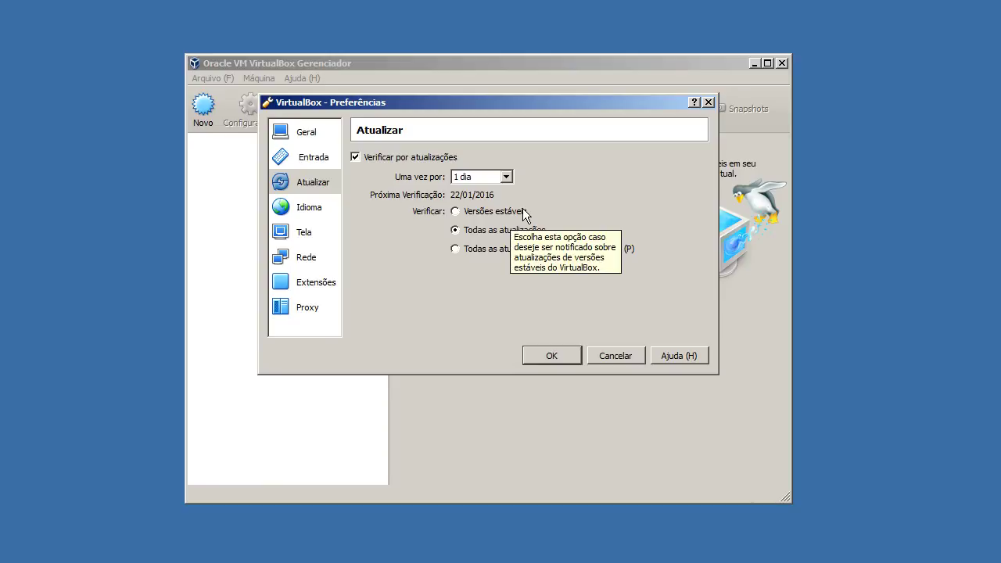
Review the interface languages and the maximum guest screen size options, keeping the screen size on Automático.
left_click(337, 211)
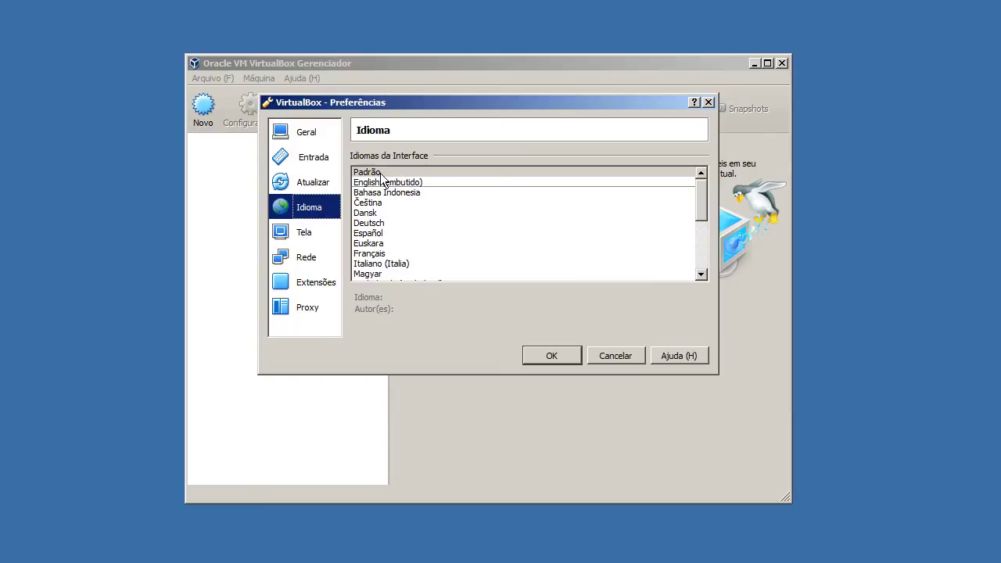
left_click_drag(704, 192, 699, 168)
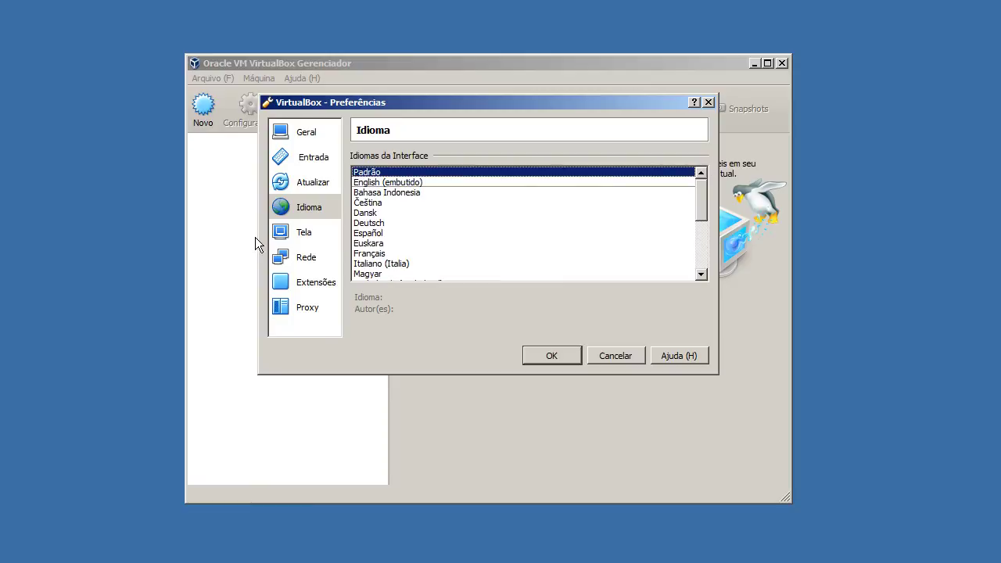
left_click(299, 230)
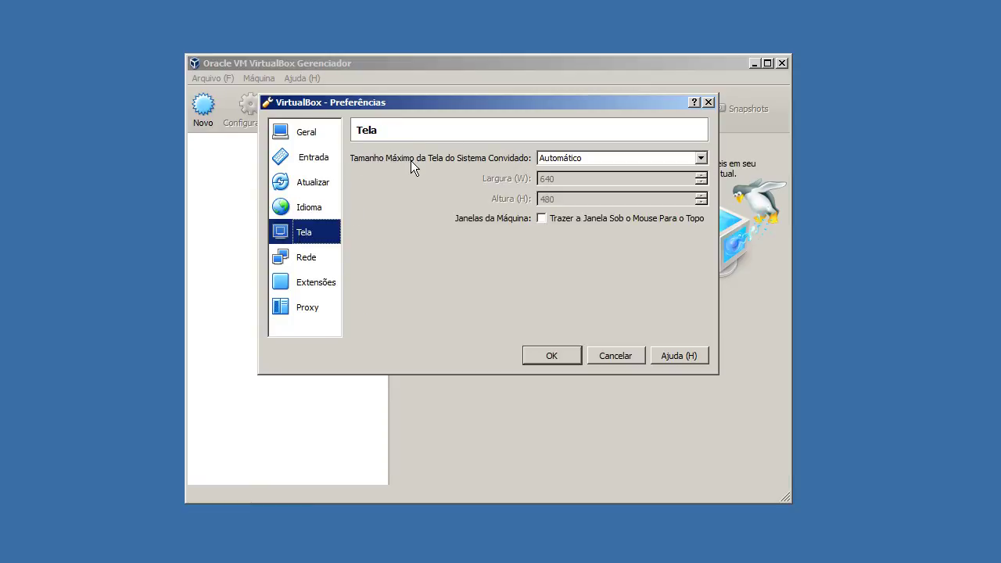
left_click(559, 158)
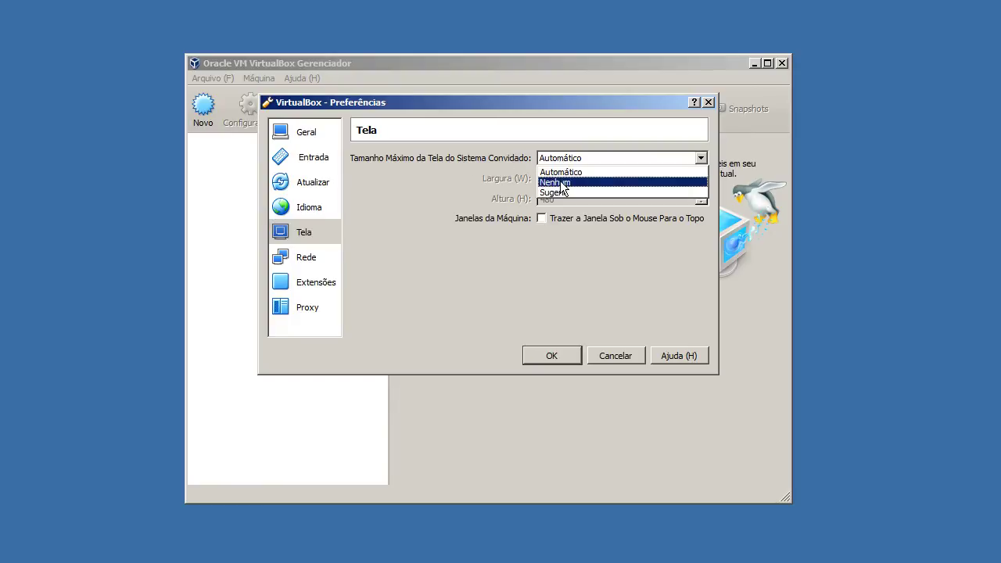
left_click(547, 171)
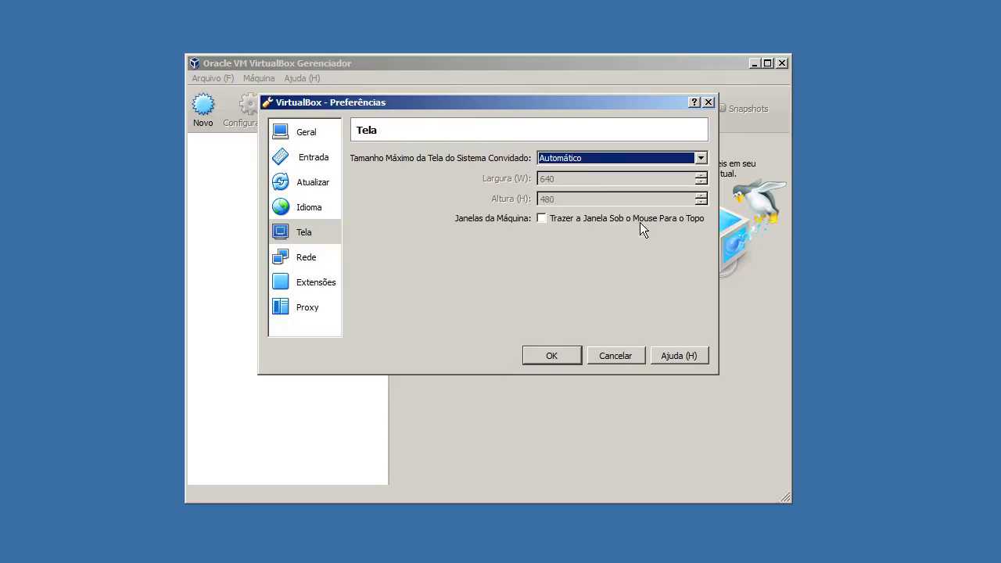
Add a NAT network in the network preferences and inspect its details.
left_click(312, 257)
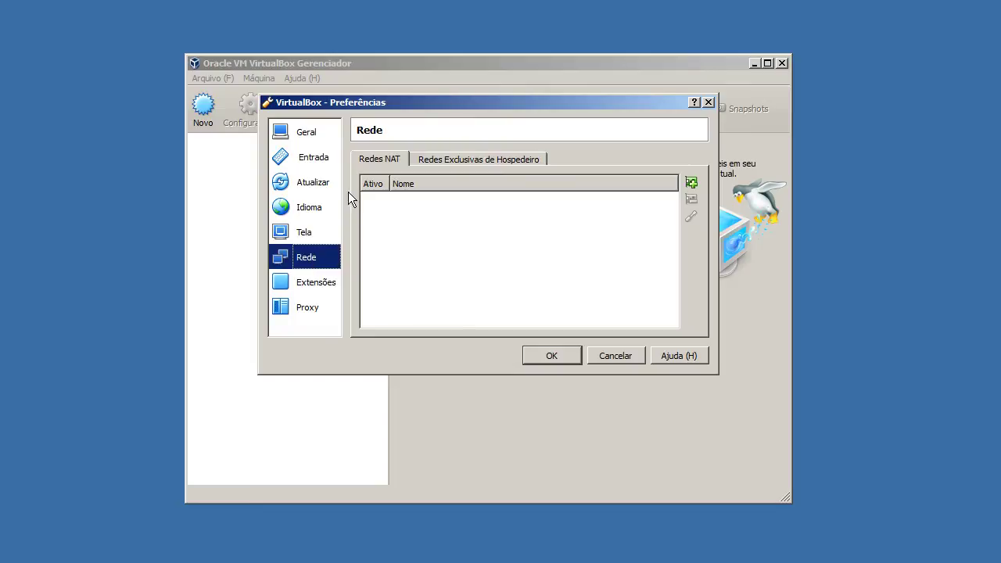
left_click(694, 185)
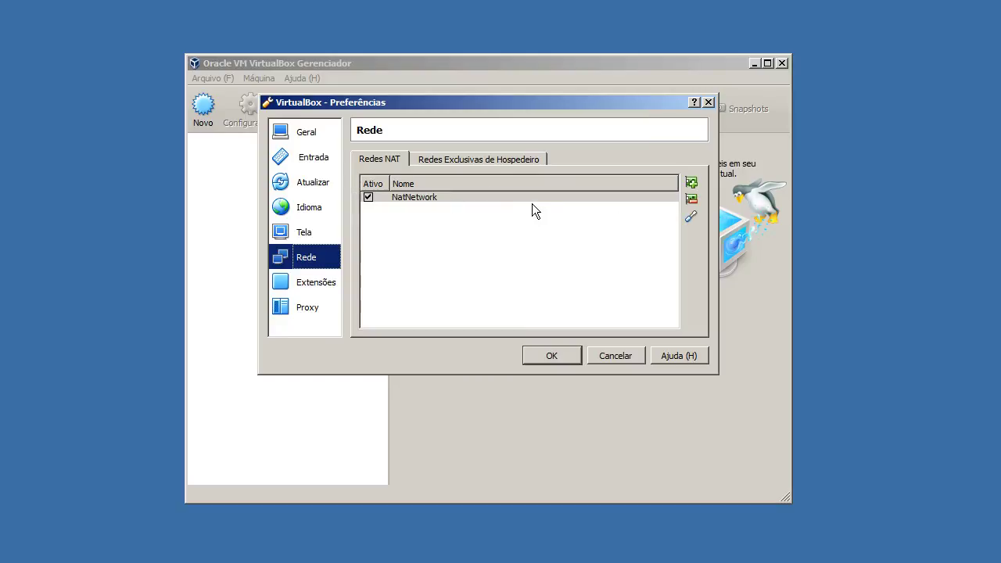
left_click(533, 207)
left_click(691, 217)
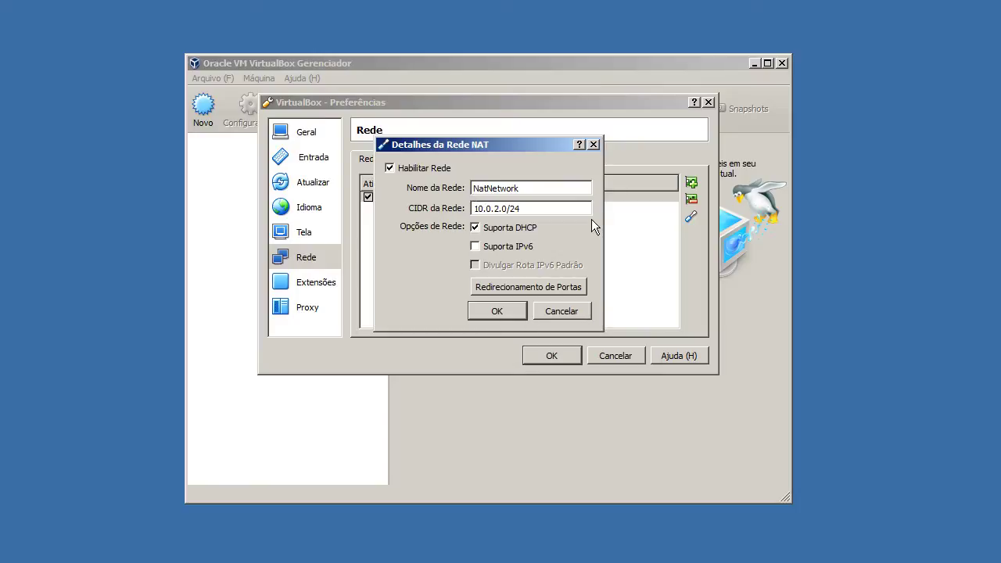
left_click(595, 146)
Remove the NAT network from the network preferences.
left_click(691, 200)
left_click(519, 277)
View the host-only networks and examine the VirtualBox Host-Only Network connection details in the Windows network connections.
left_click(425, 159)
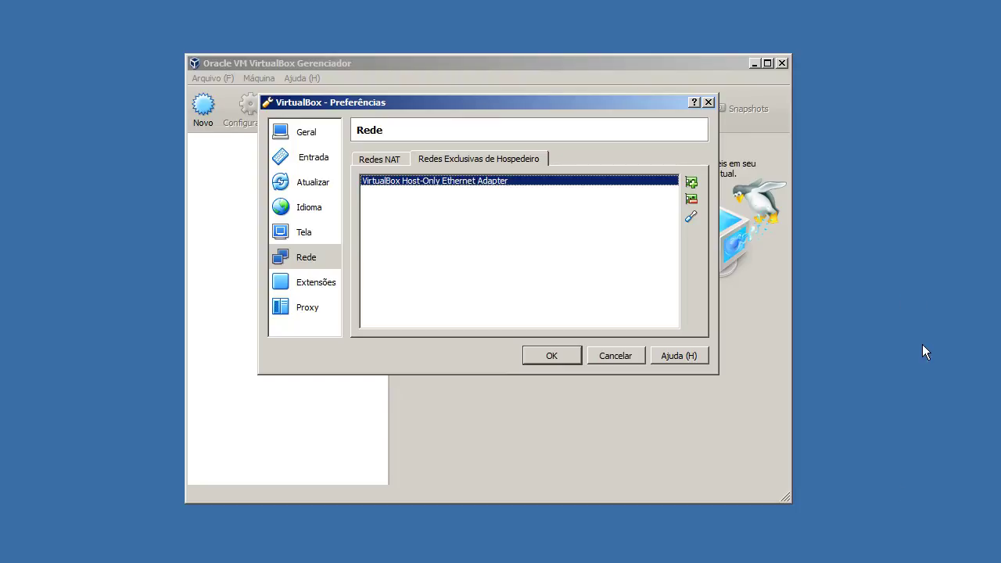
left_click(921, 550)
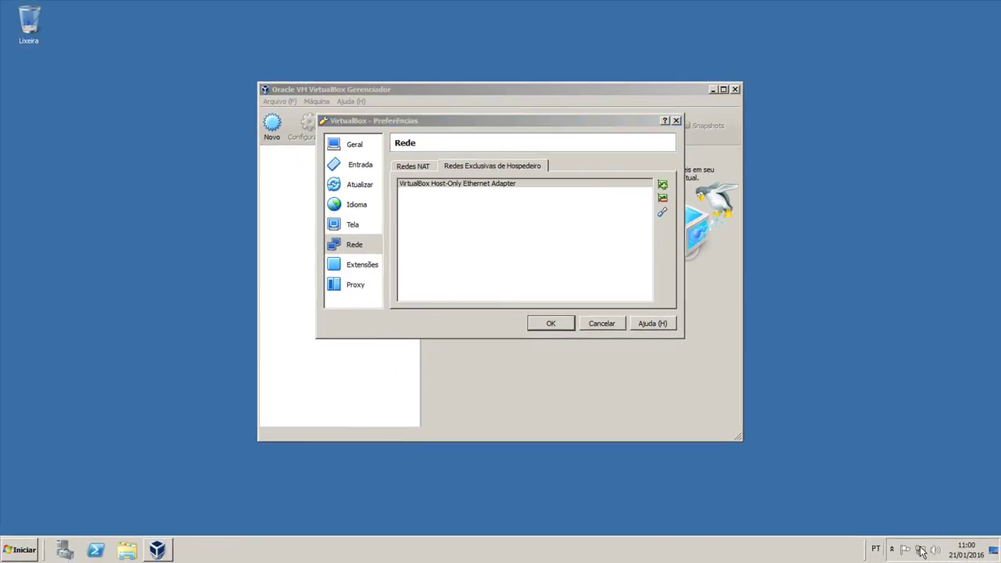
left_click(916, 530)
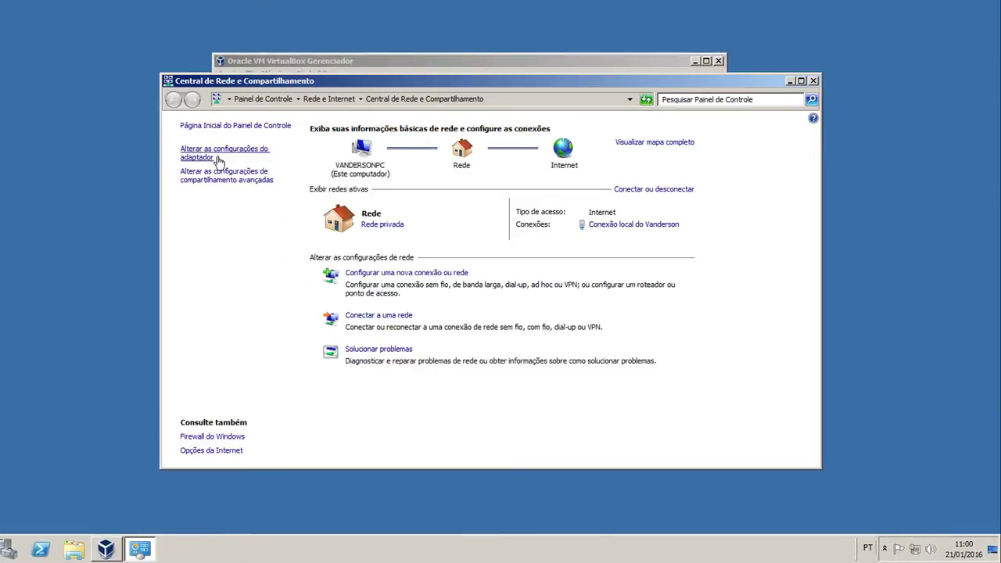
left_click(219, 159)
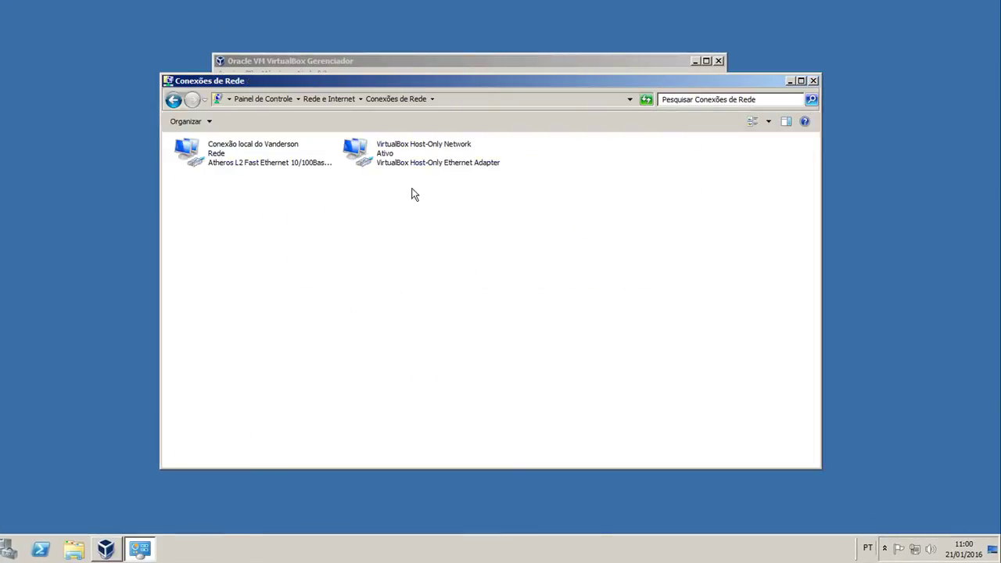
left_click(387, 154)
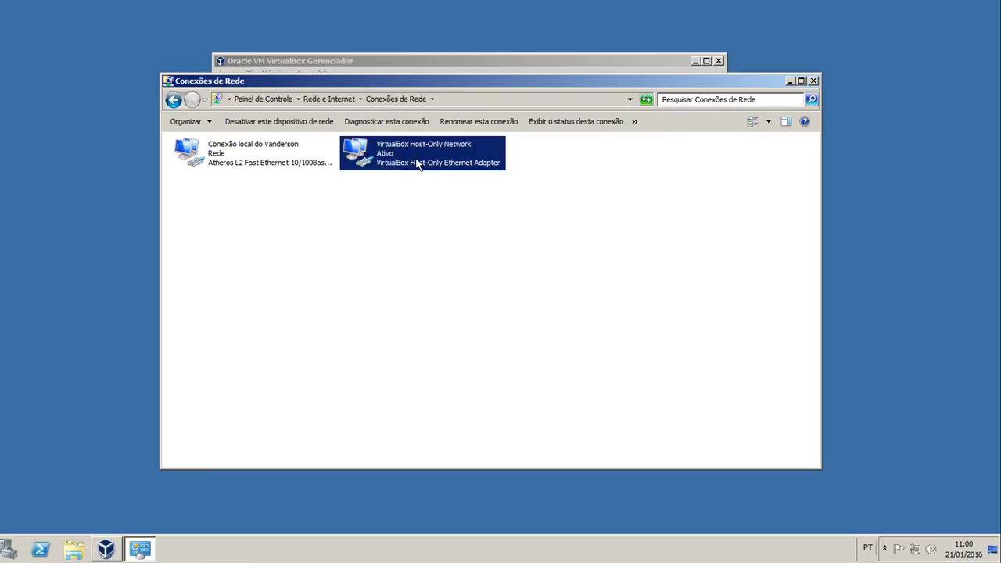
double_click(417, 163)
left_click(396, 311)
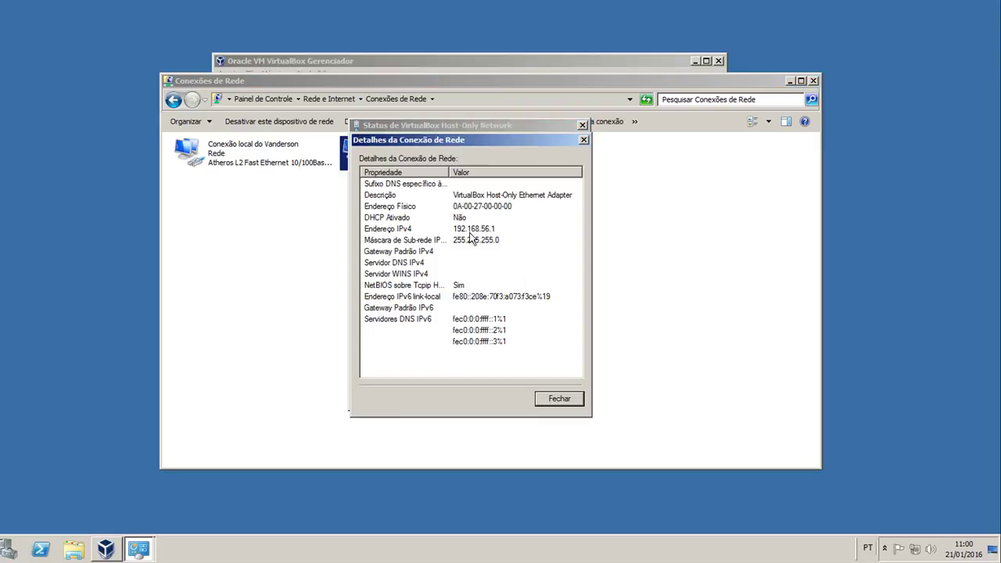
left_click(547, 399)
left_click(555, 396)
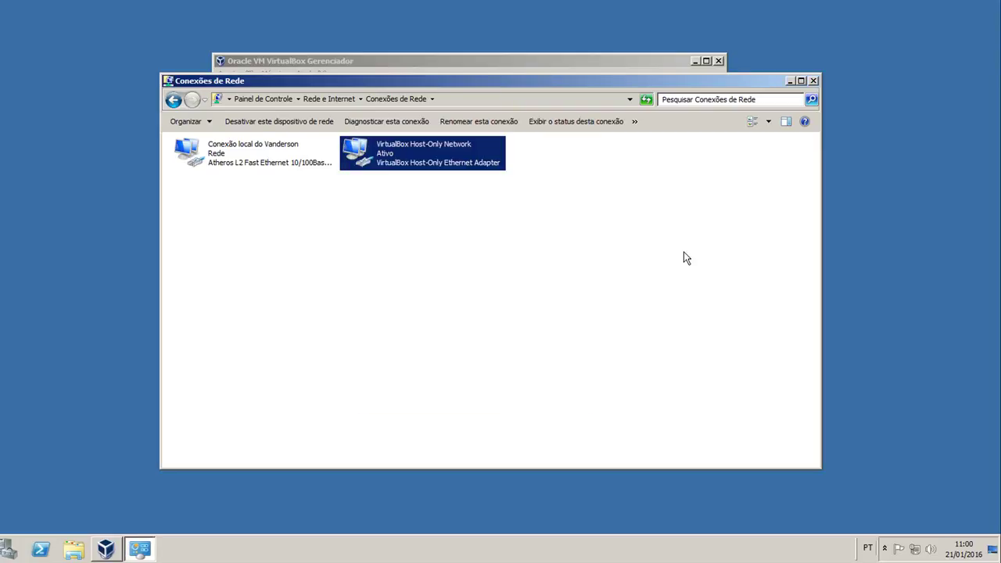
left_click(812, 80)
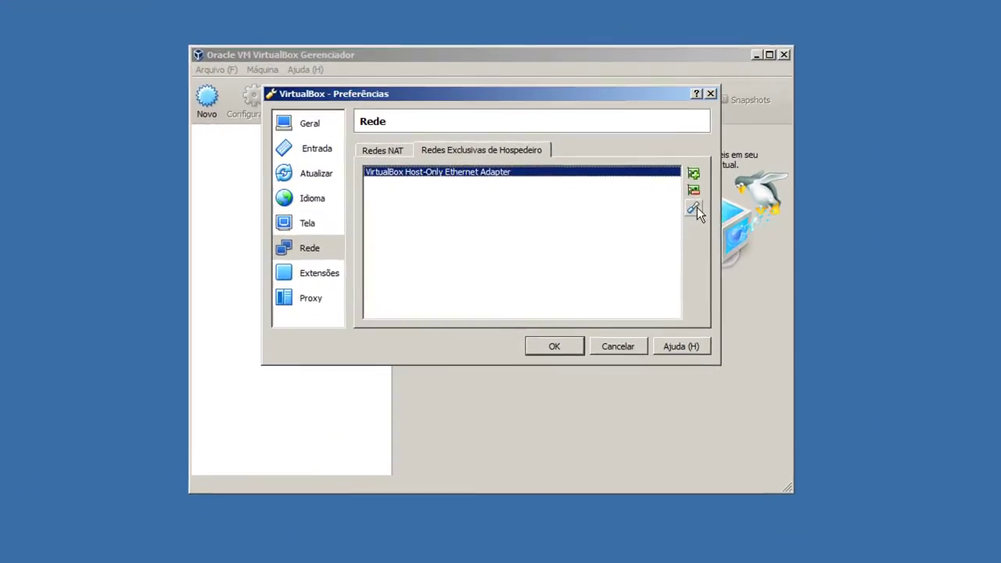
Inspect the host-only network's adapter addressing and DHCP server settings in the VirtualBox preferences.
left_click(642, 191)
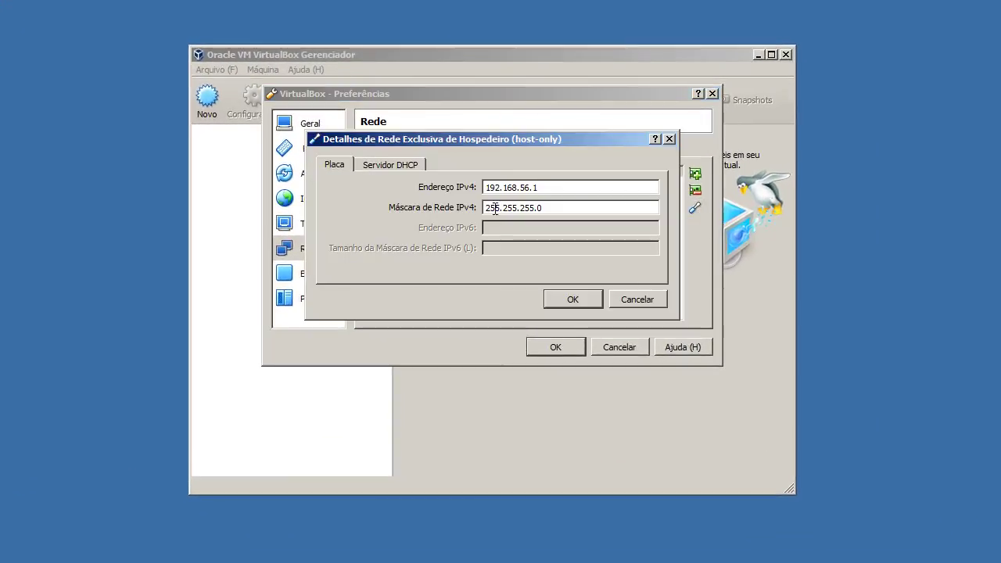
left_click(417, 162)
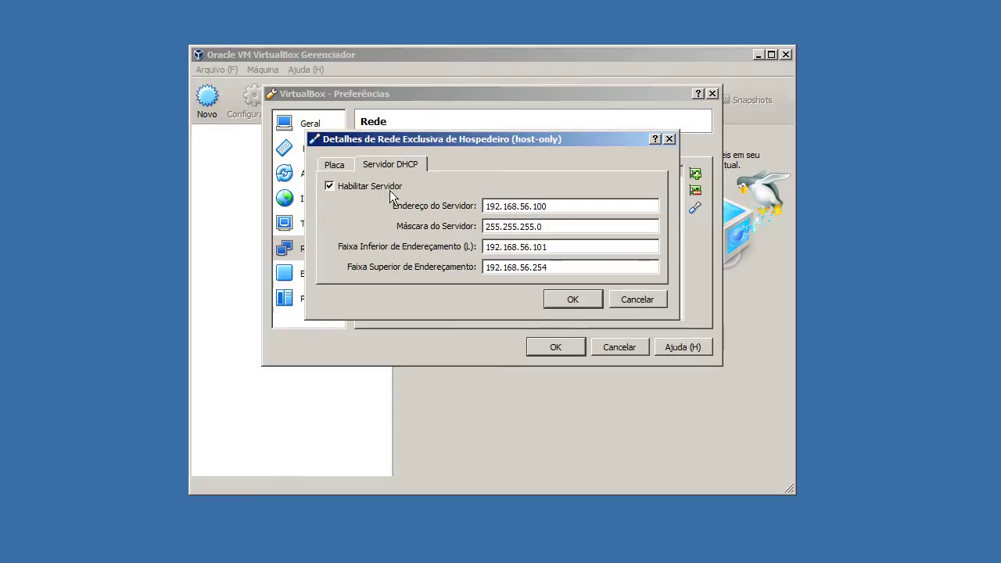
left_click(335, 163)
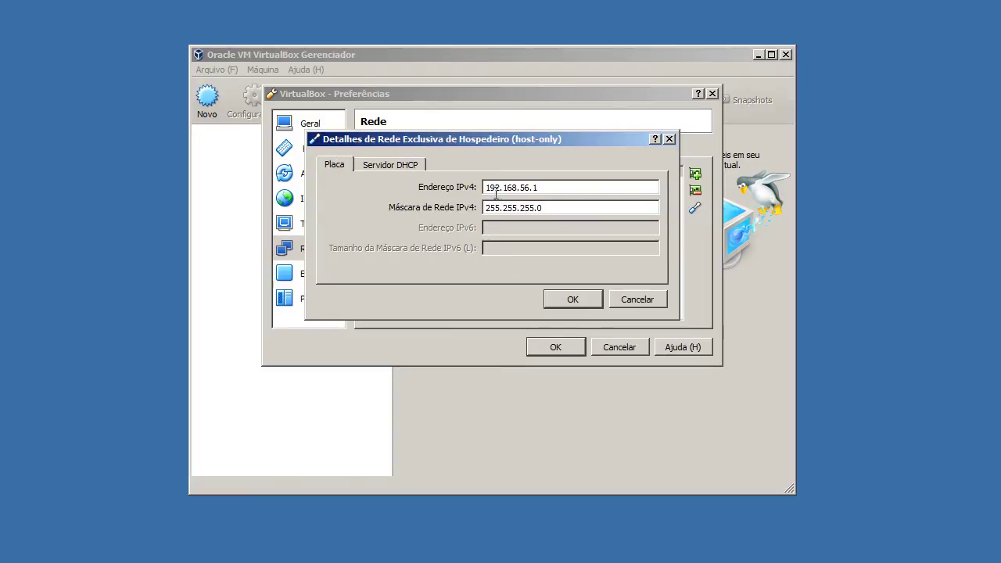
left_click(367, 163)
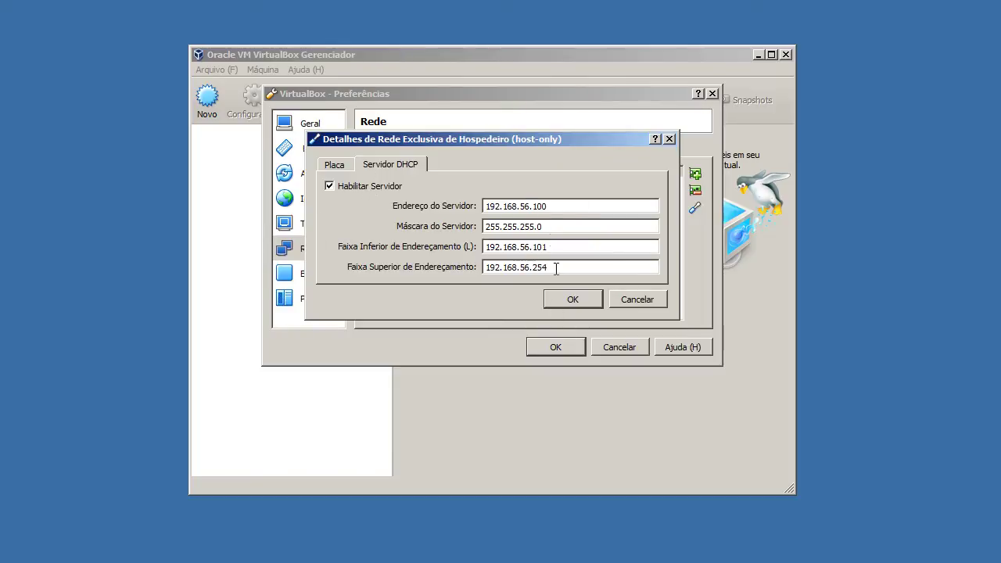
left_click(669, 139)
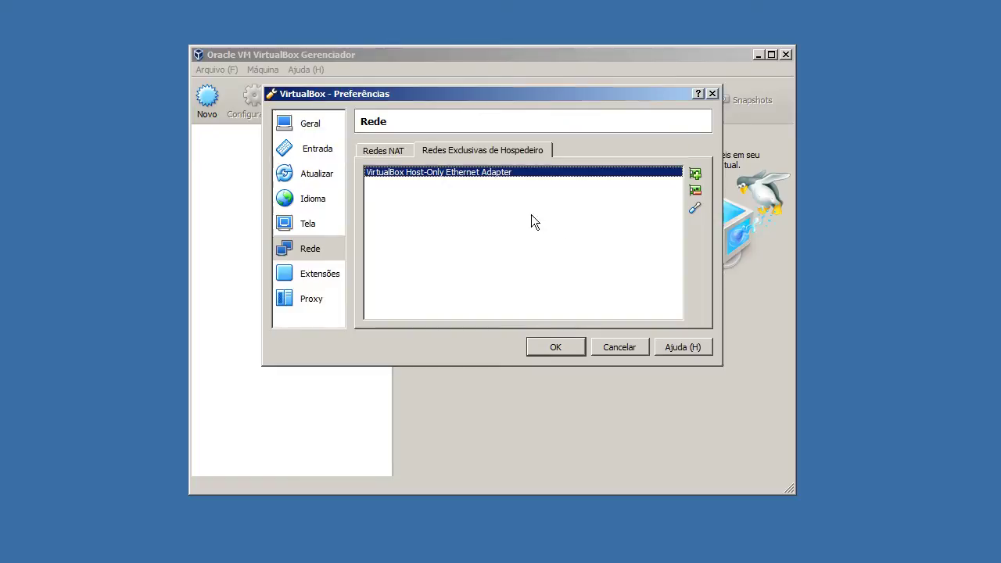
Review the extension package and proxy preferences, and accept the preferences.
left_click(332, 271)
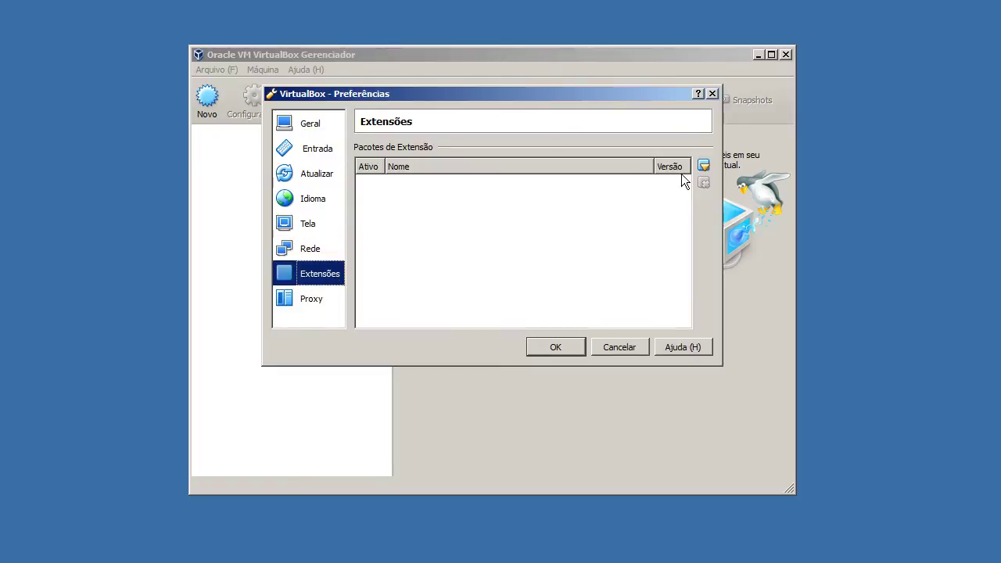
left_click(336, 301)
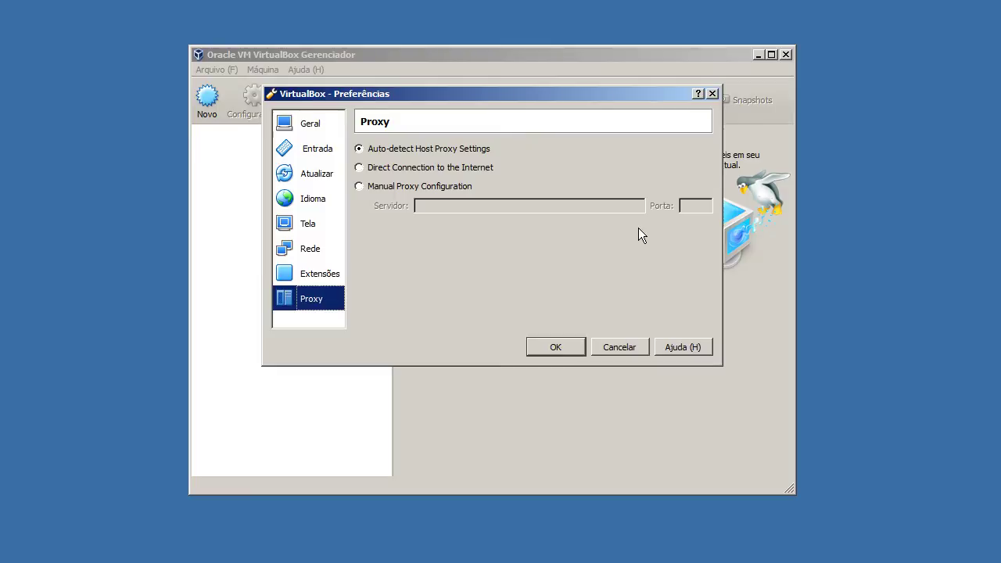
left_click(552, 345)
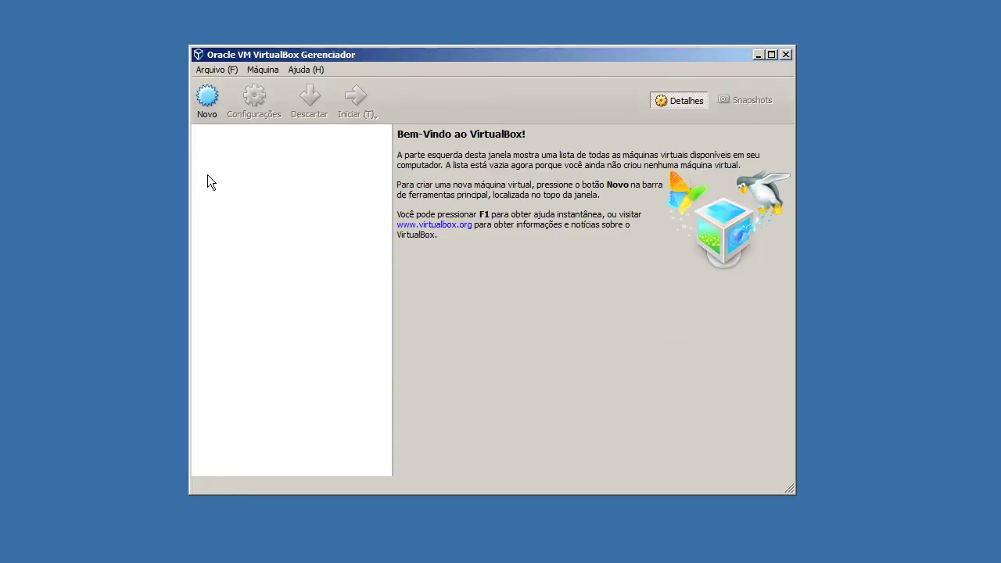
Examine the hard disk, optical disc and floppy lists in the virtual media manager.
left_click(218, 70)
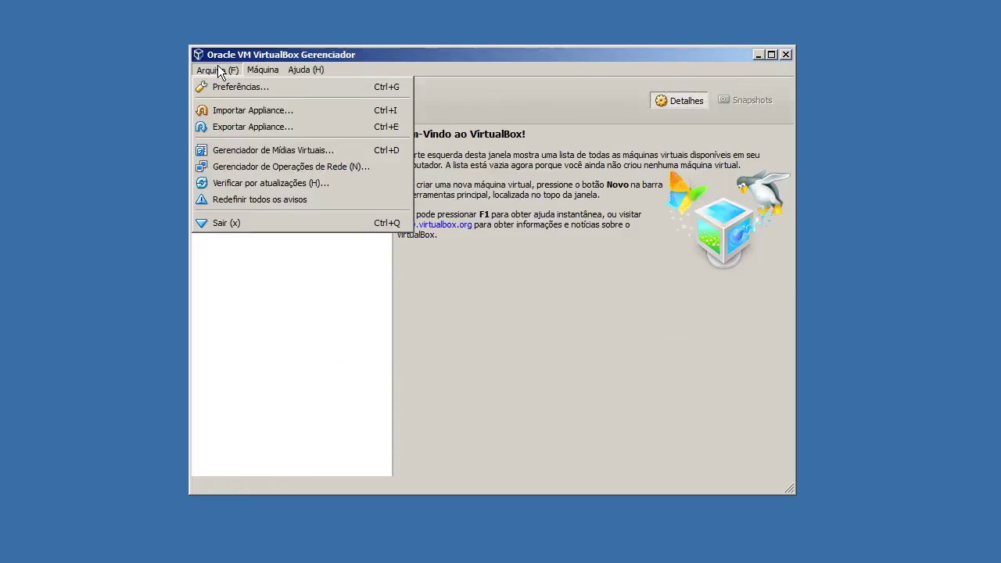
left_click(235, 152)
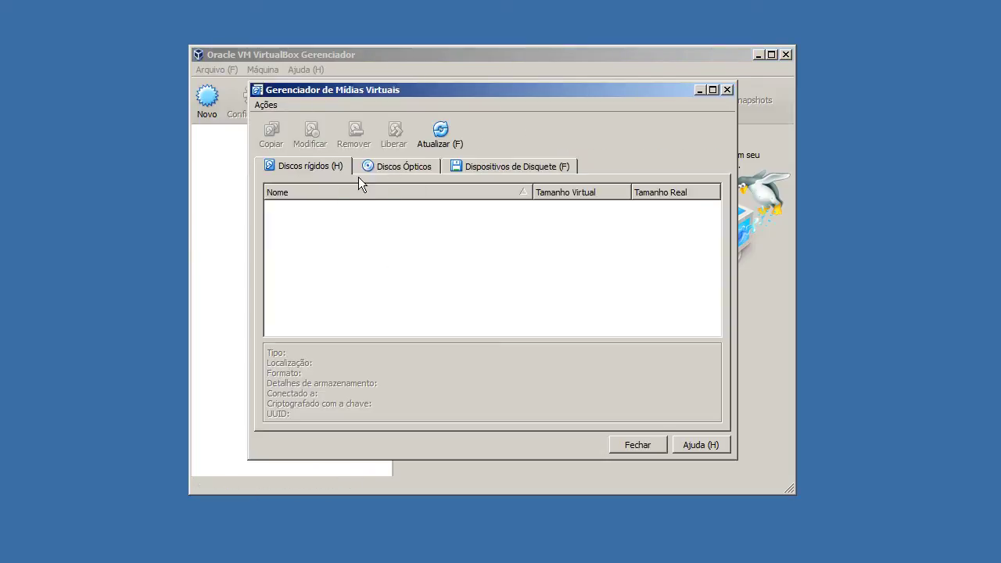
left_click(384, 169)
left_click(459, 168)
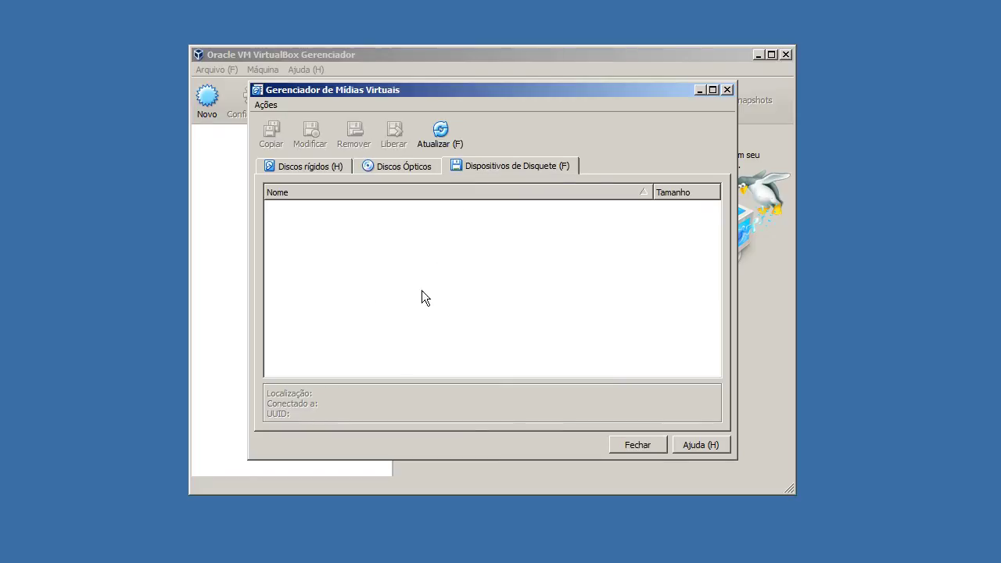
left_click(329, 172)
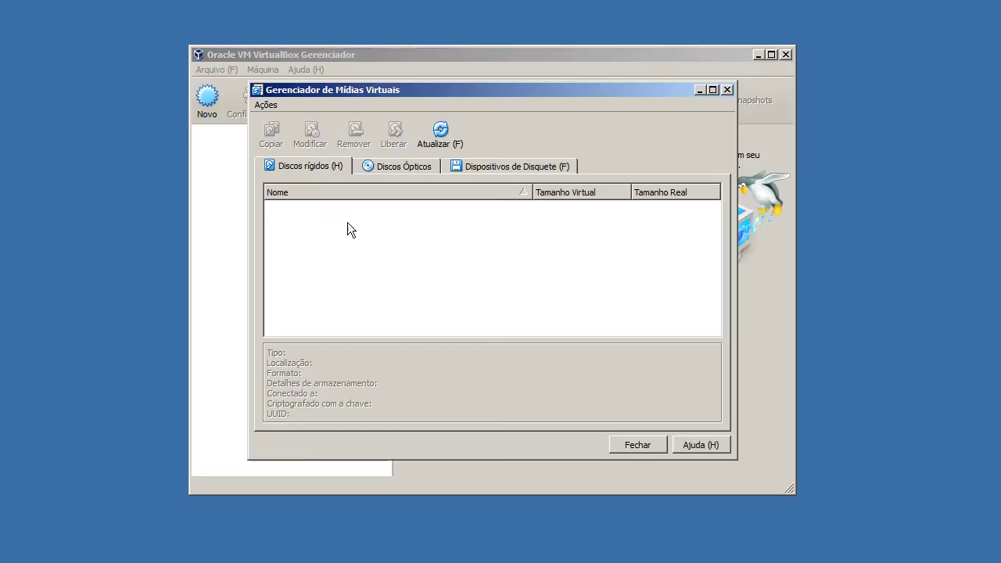
left_click(635, 446)
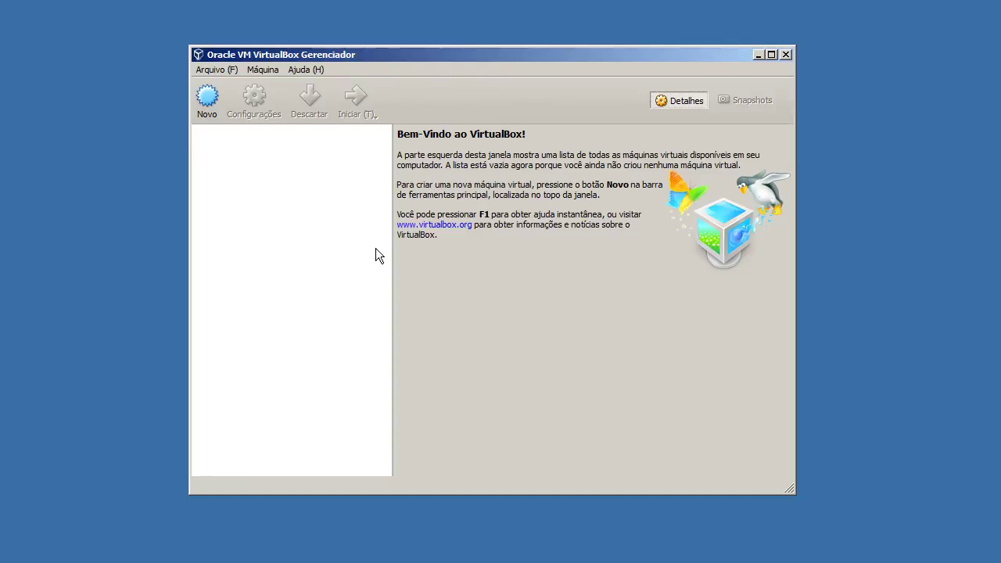
View the network operations manager for active operations and close it.
left_click(217, 69)
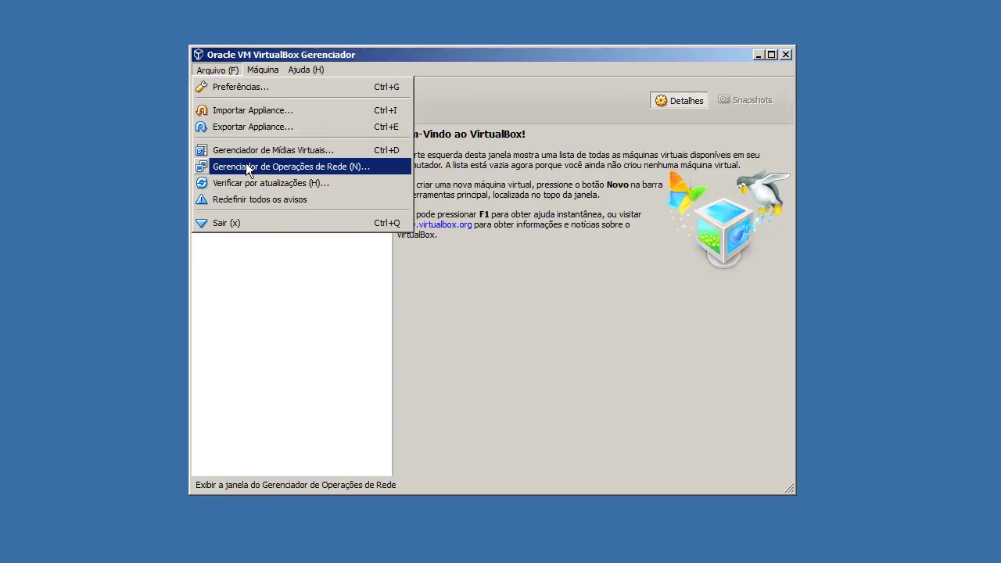
left_click(248, 167)
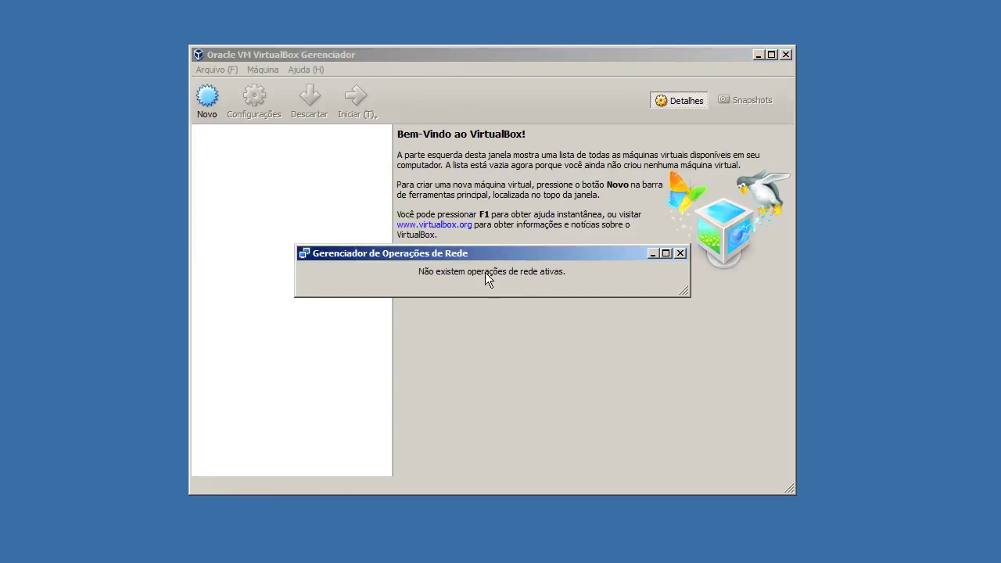
left_click(681, 253)
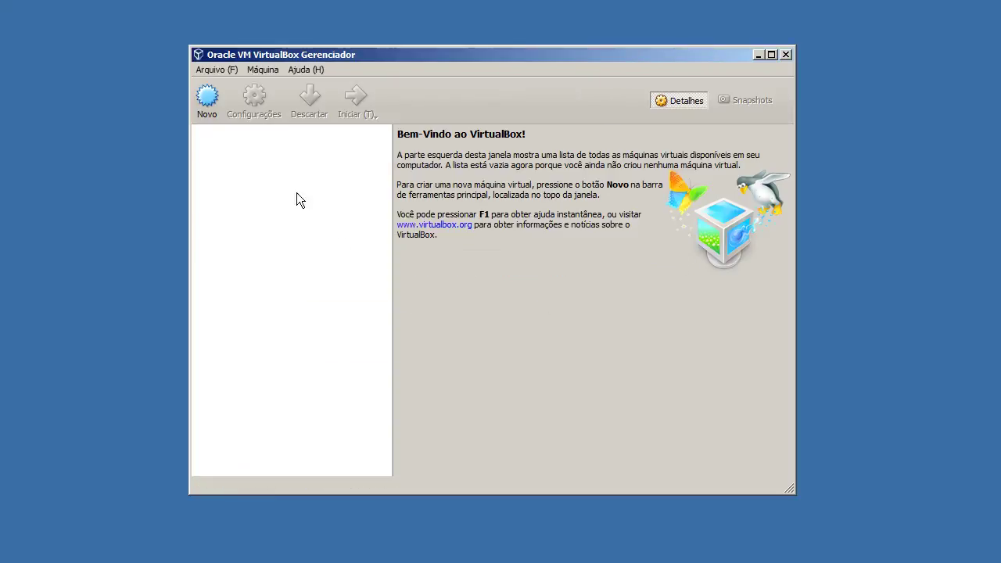
Check for VirtualBox updates and dismiss the result.
left_click(228, 68)
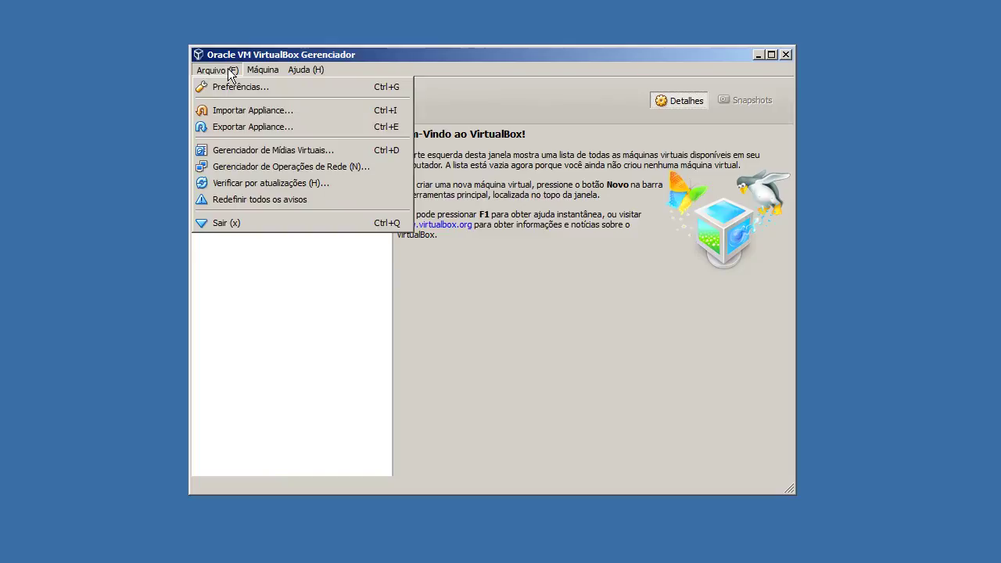
left_click(263, 185)
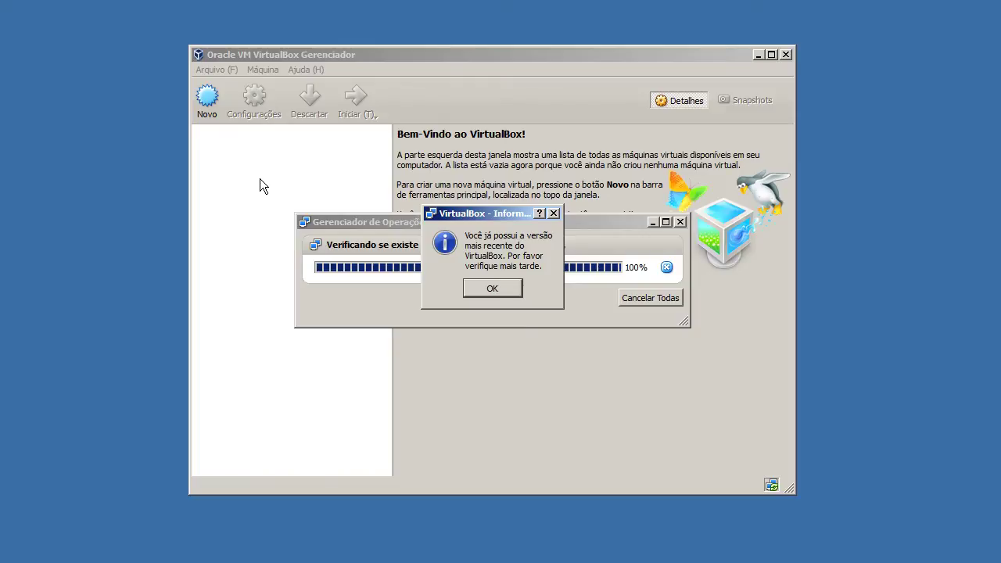
left_click(516, 285)
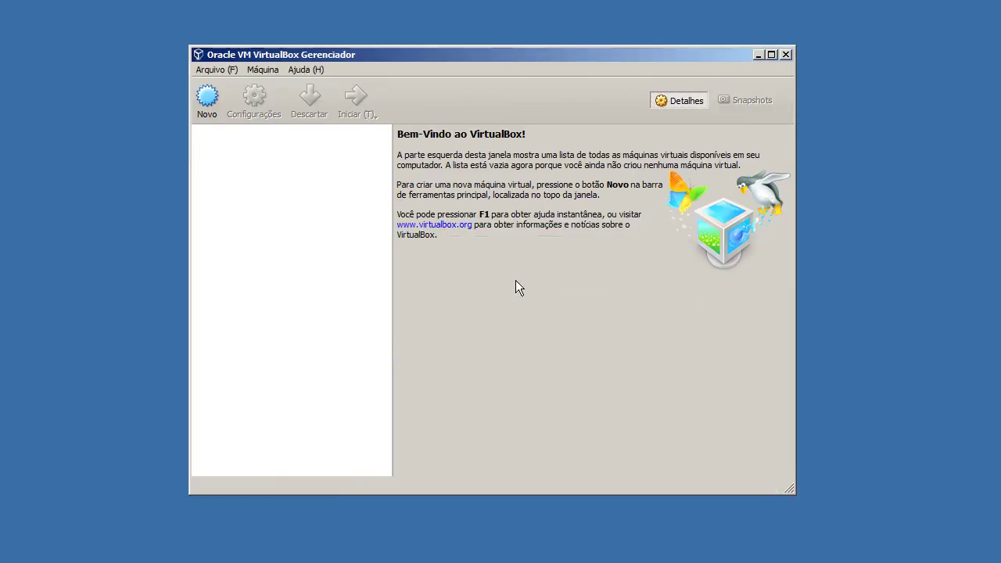
left_click(218, 69)
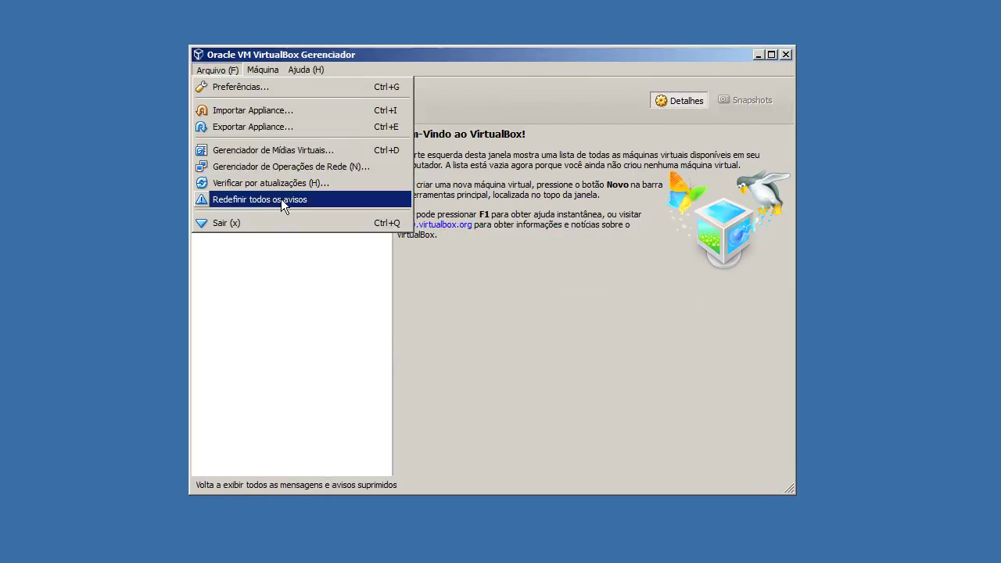
left_click(338, 377)
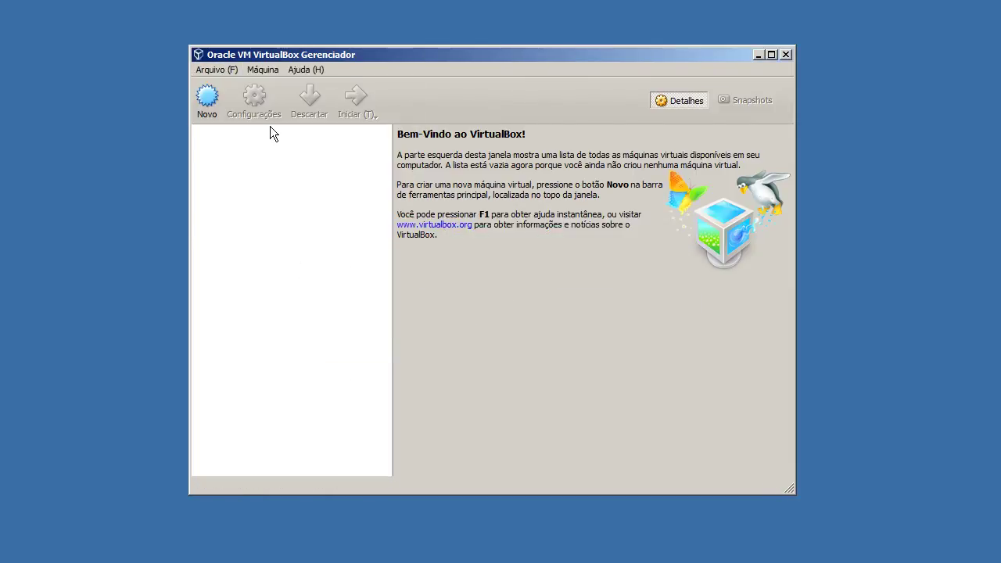
Start creating a new virtual machine named Ubuntu Server, with type Linux and version Ubuntu (64-bit).
left_click(256, 72)
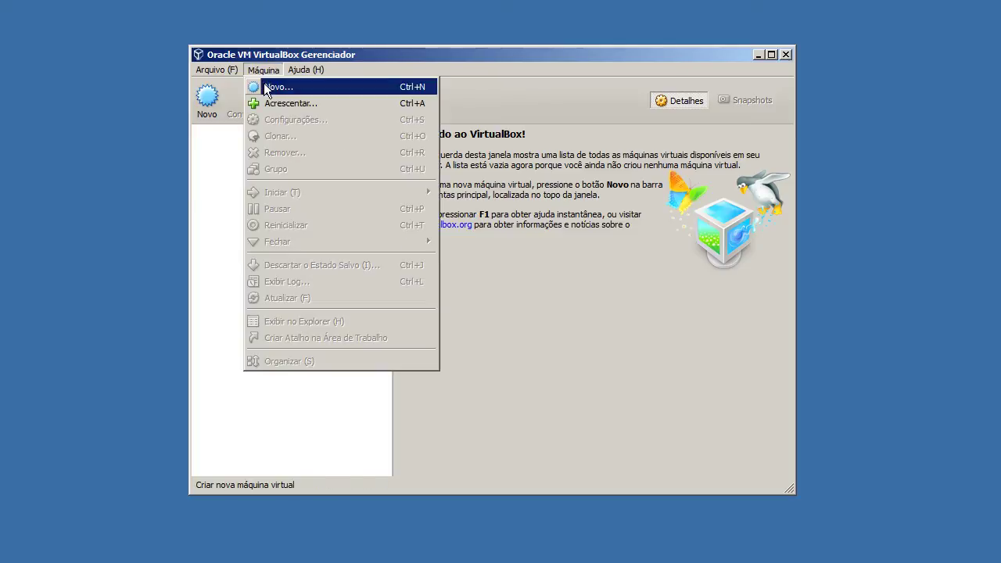
left_click(266, 87)
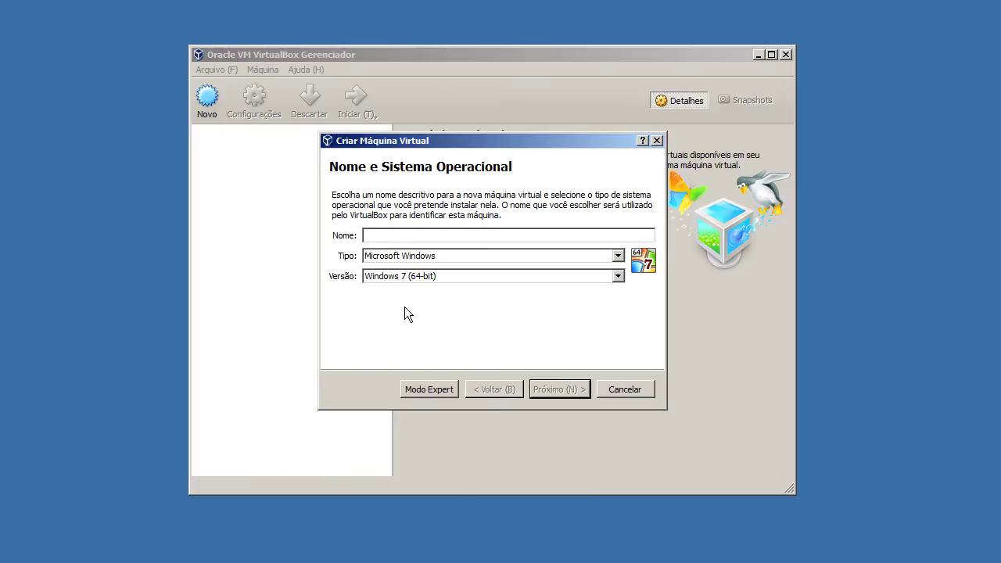
type("Ubuntu Server")
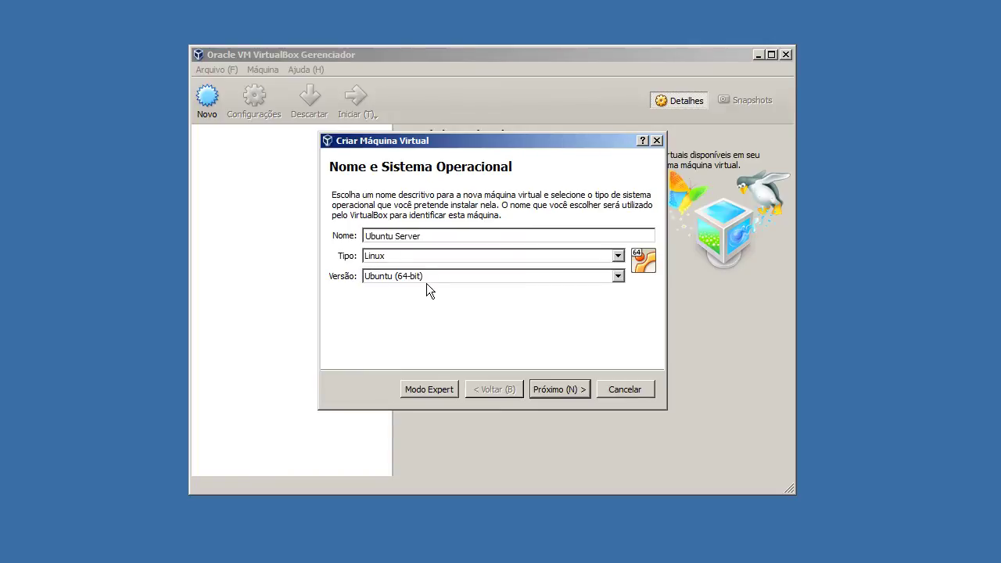
Examine the available operating system types and Linux versions for the new machine, keeping Linux and Ubuntu (64-bit).
left_click(419, 254)
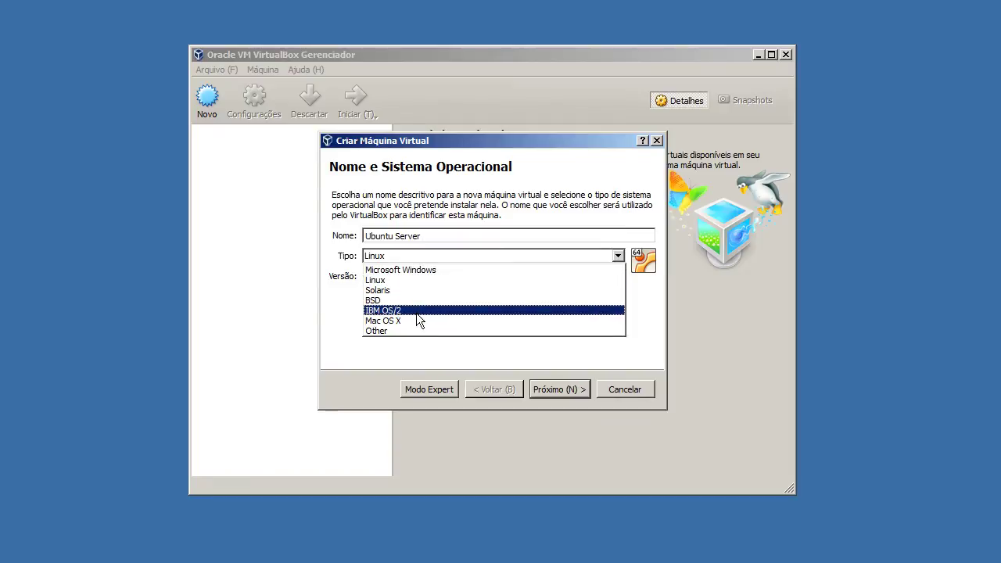
left_click(471, 185)
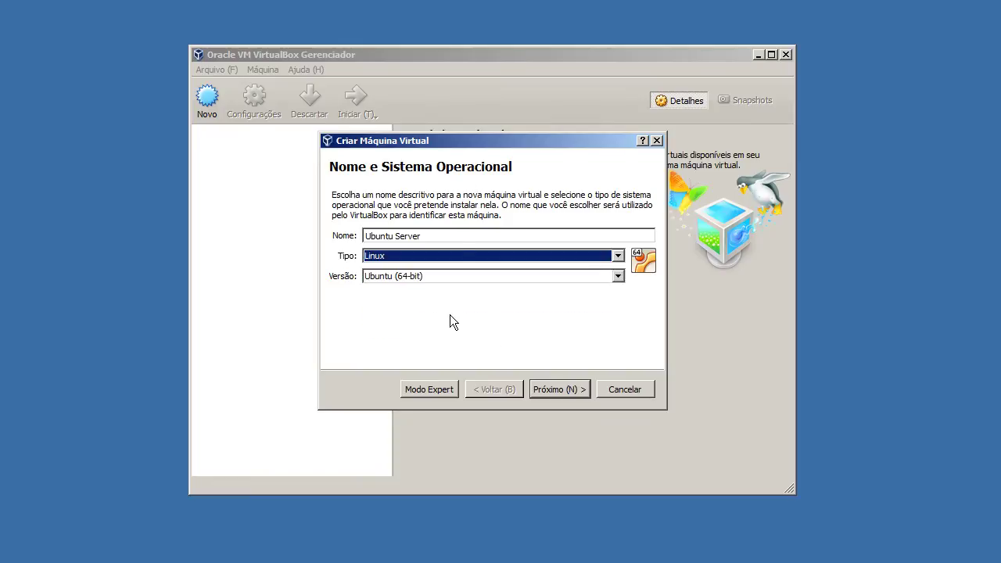
left_click(418, 275)
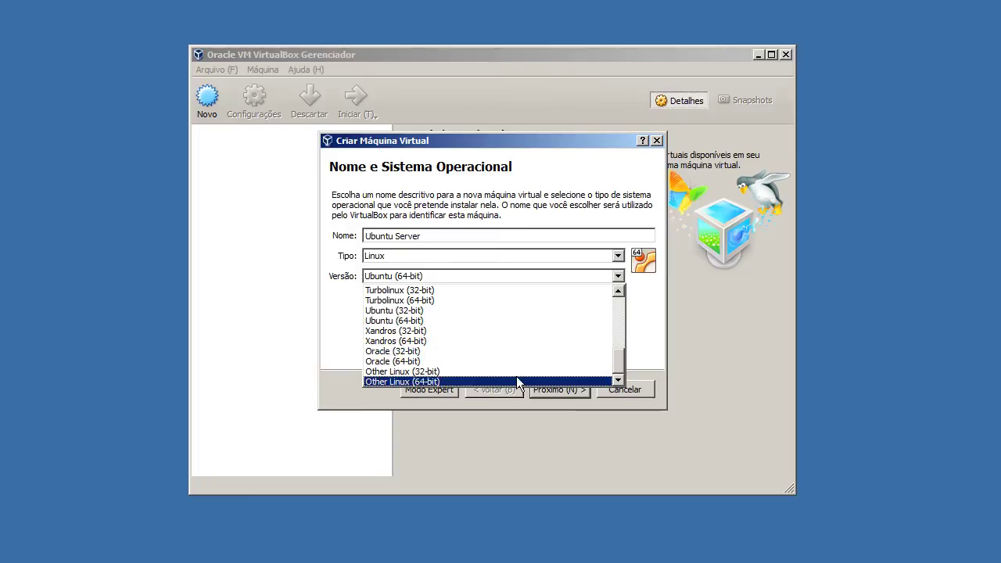
scroll(520, 305, "up", 6)
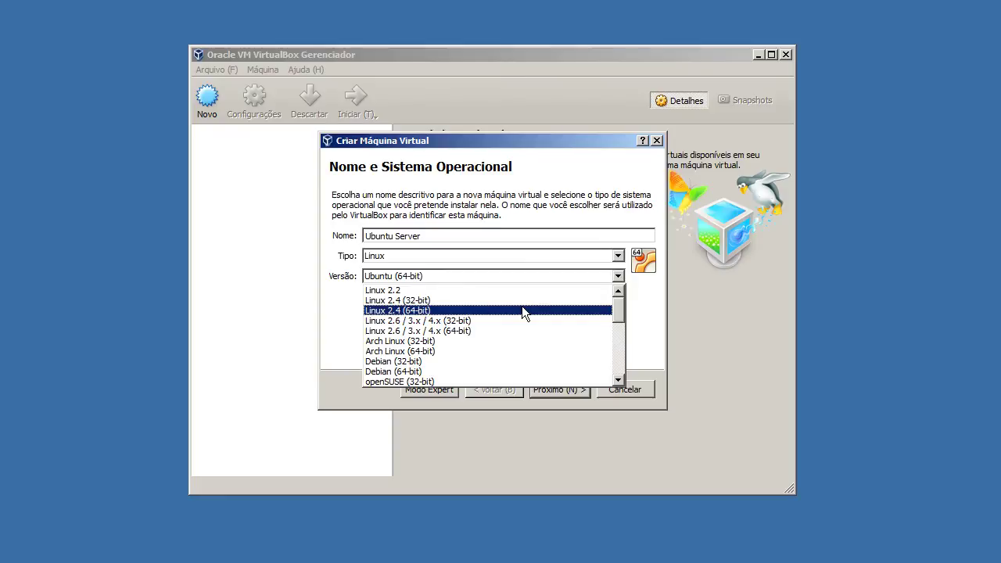
scroll(521, 311, "down", 6)
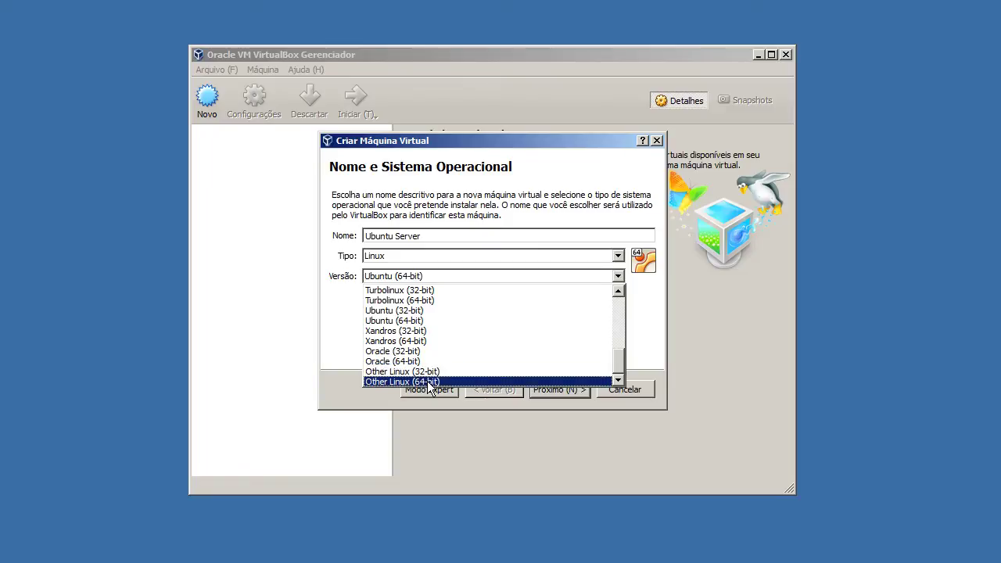
scroll(446, 339, "up", 2)
scroll(446, 338, "up", 1)
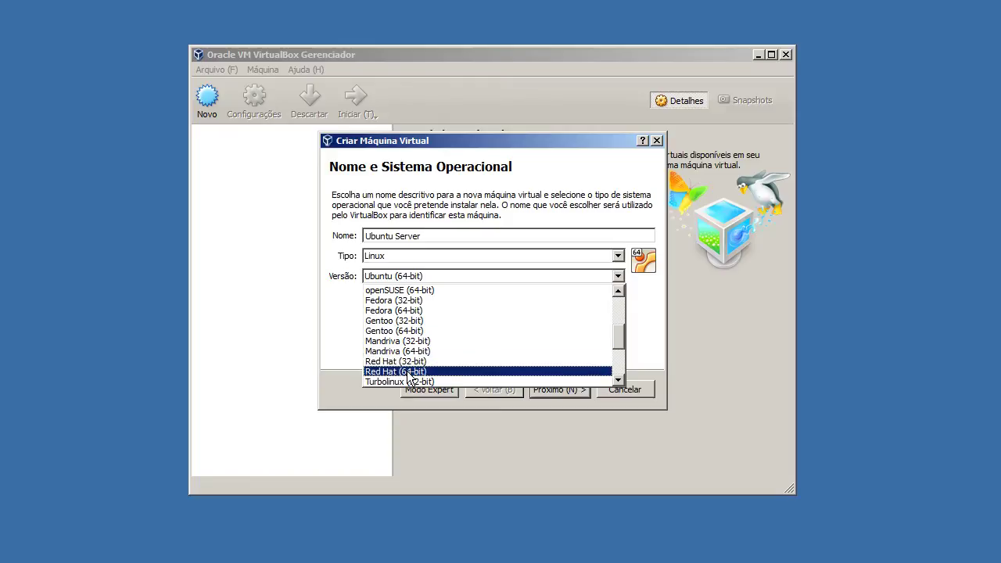
scroll(489, 351, "up", 2)
scroll(491, 344, "up", 2)
scroll(455, 318, "down", 6)
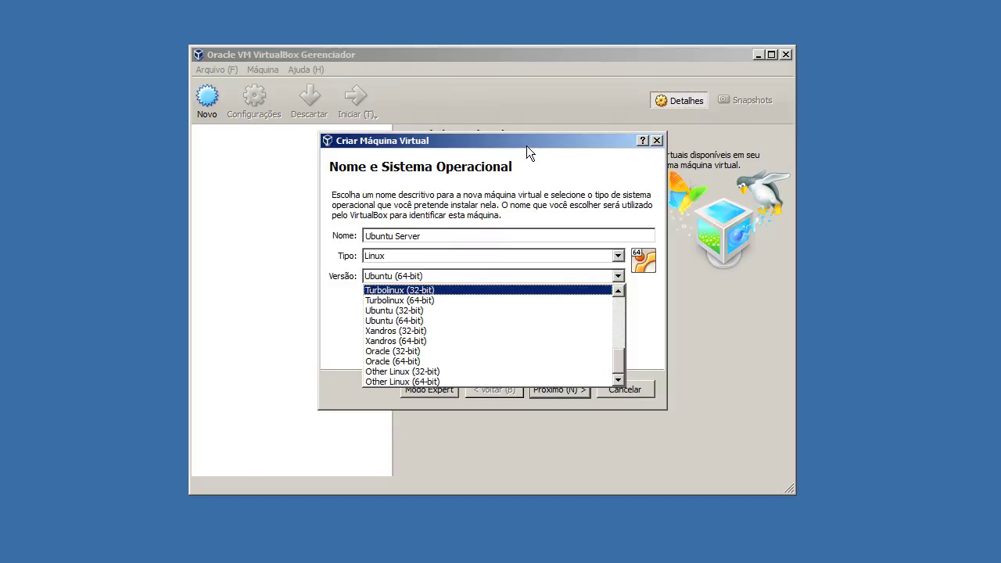
left_click(517, 171)
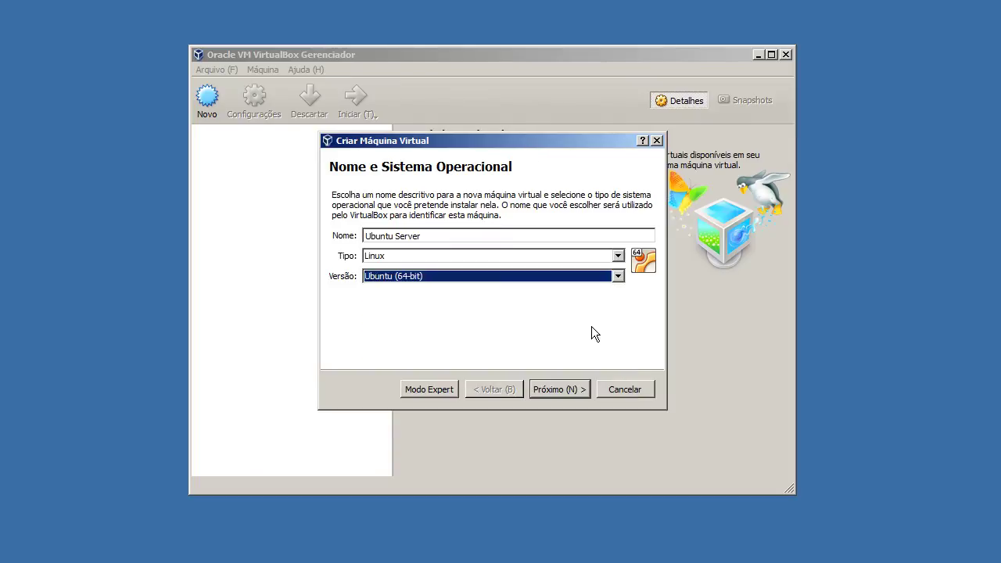
Accept the name and operating system and allocate 1024 MB of memory to the new machine.
left_click(563, 391)
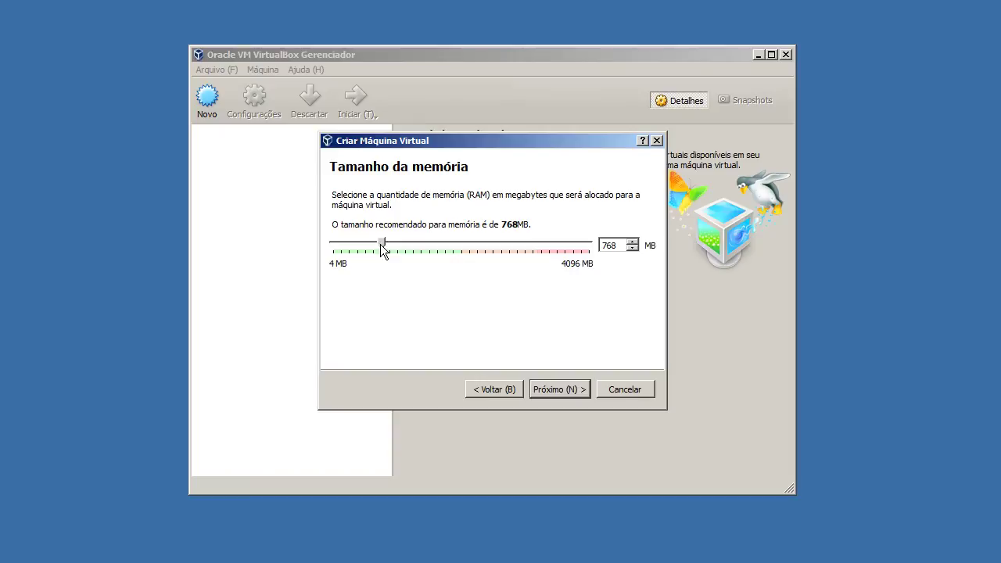
left_click_drag(381, 246, 398, 249)
left_click(556, 385)
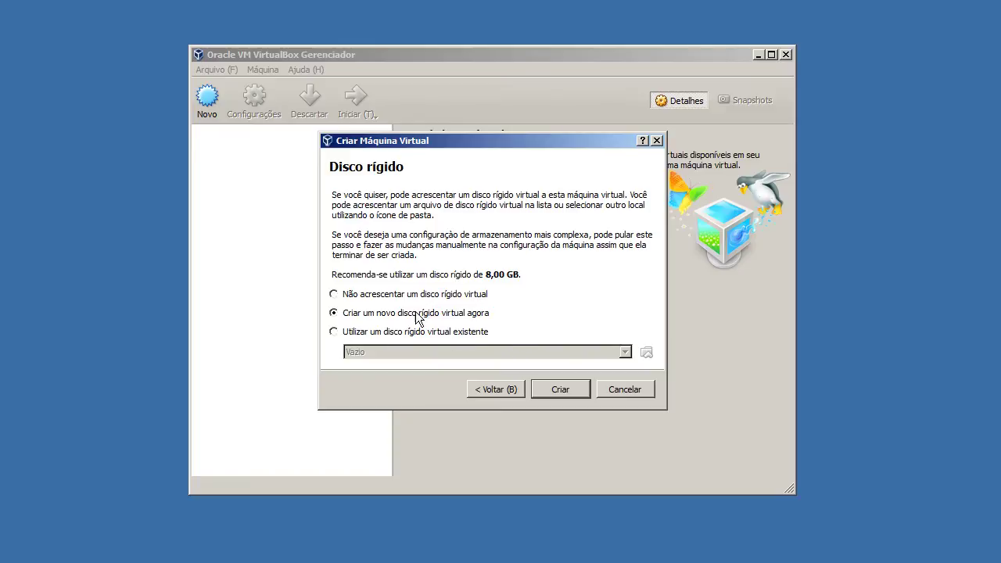
Create a new virtual hard disk for the machine, using the VDI file type and dynamically allocated storage.
left_click(549, 393)
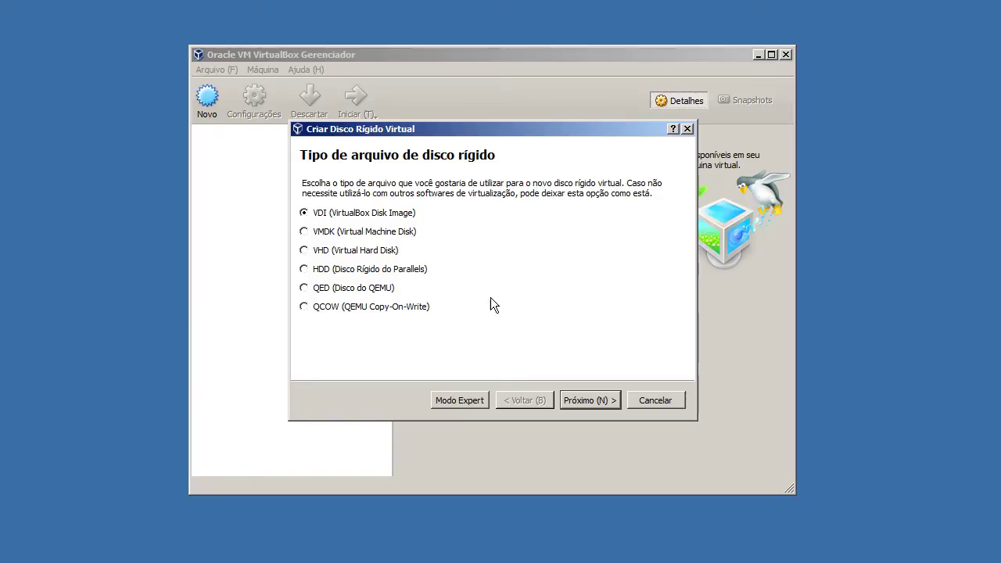
left_click(575, 400)
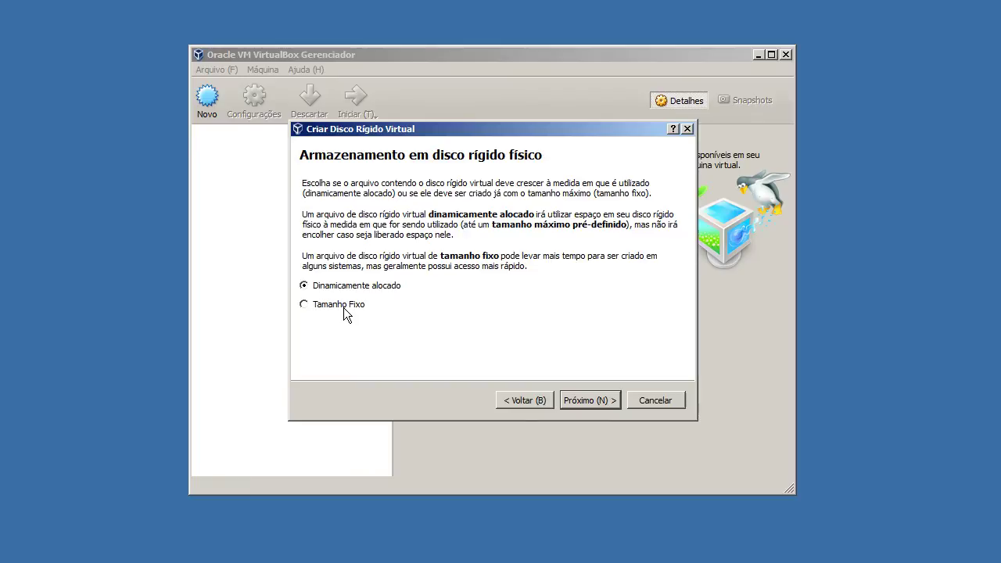
left_click(597, 398)
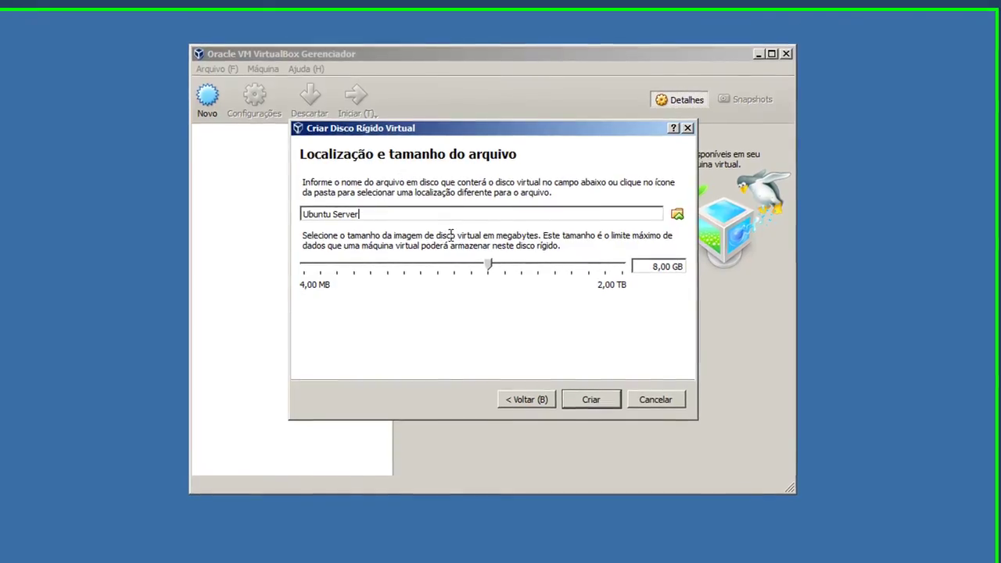
View the folder where the virtual disk file is saved, keeping its location and name.
left_click(677, 213)
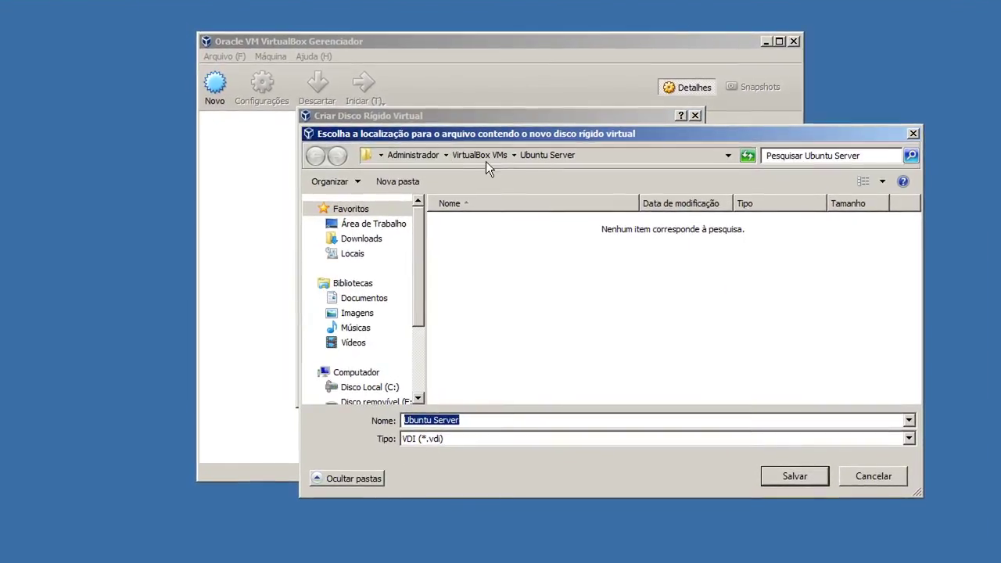
left_click(894, 477)
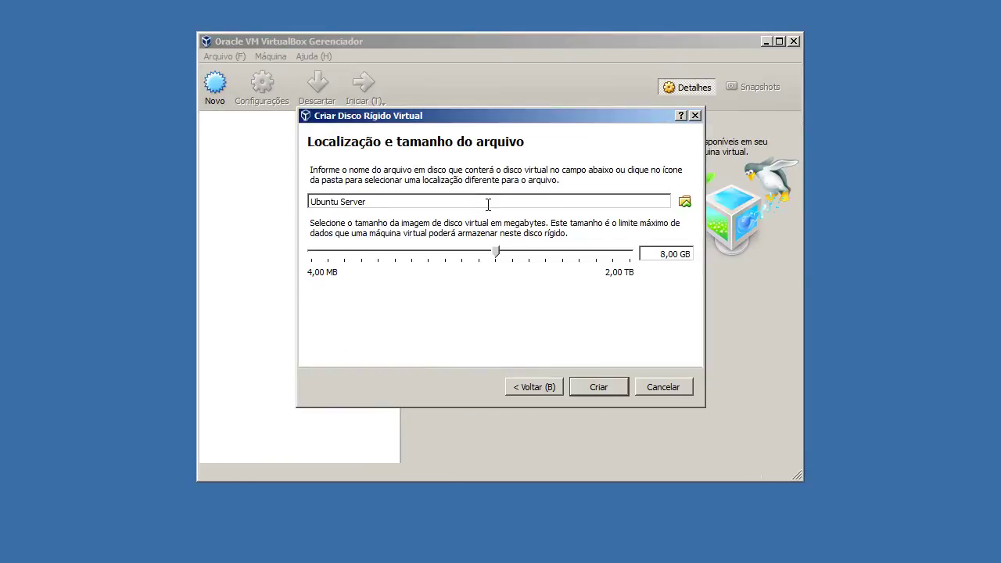
left_click(488, 204)
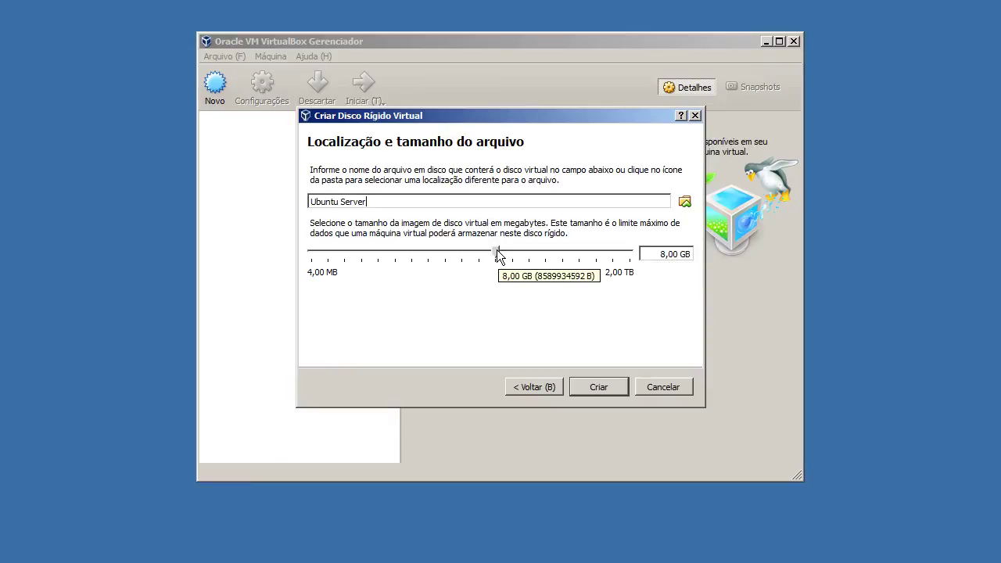
Set the virtual disk's size to 50 GB and create the disk.
left_click_drag(497, 251, 528, 251)
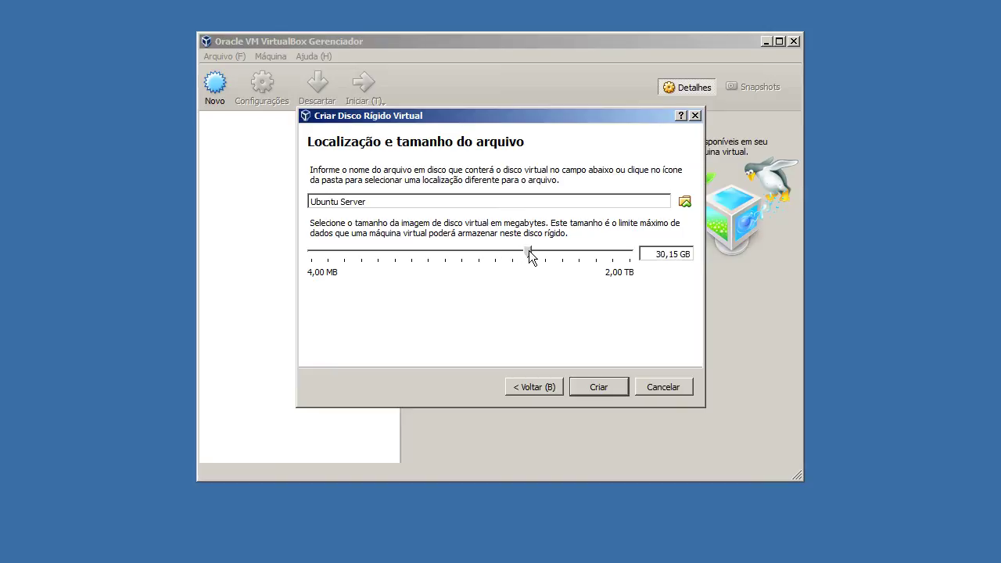
left_click_drag(674, 258, 610, 266)
type("50")
left_click(650, 252)
left_click(597, 385)
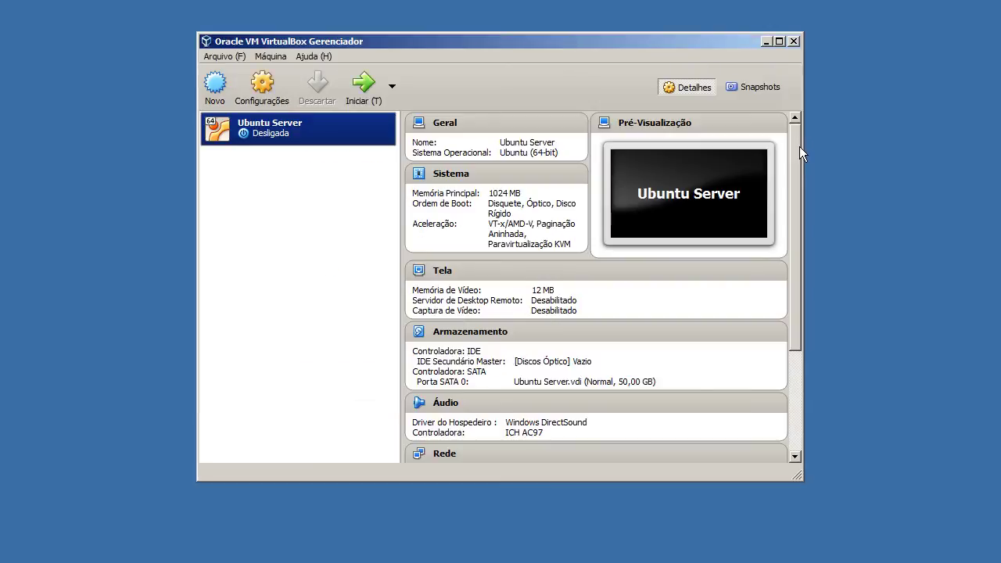
In the Ubuntu Server machine's advanced general settings, set both the shared clipboard and drag and drop to Bi-direcional.
left_click_drag(799, 154, 797, 254)
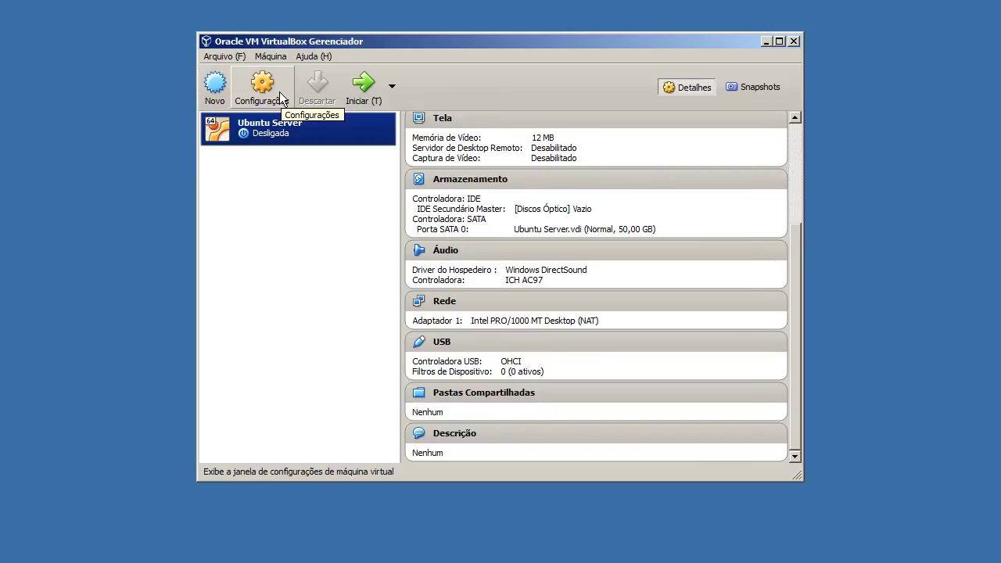
left_click(277, 57)
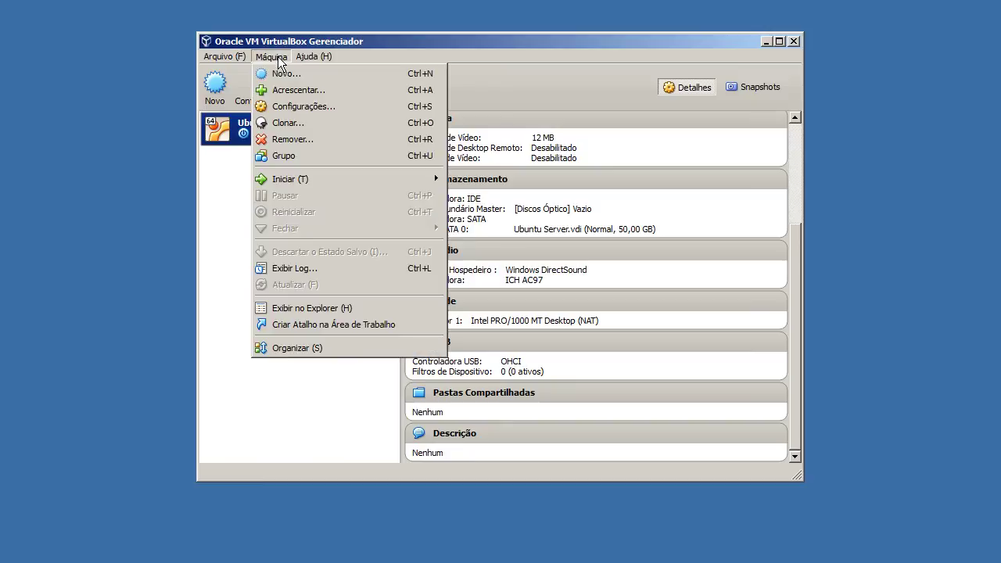
left_click(286, 108)
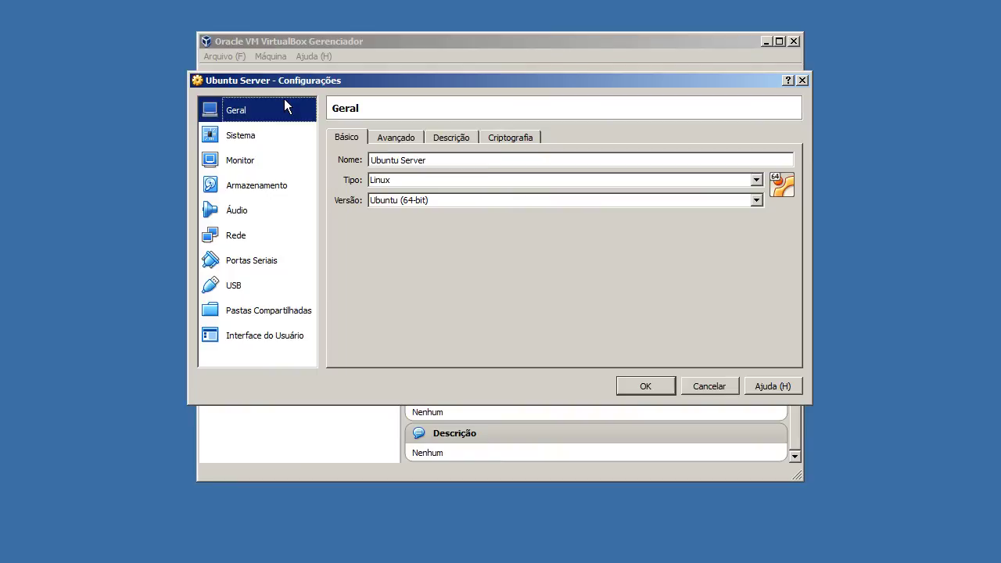
left_click(405, 145)
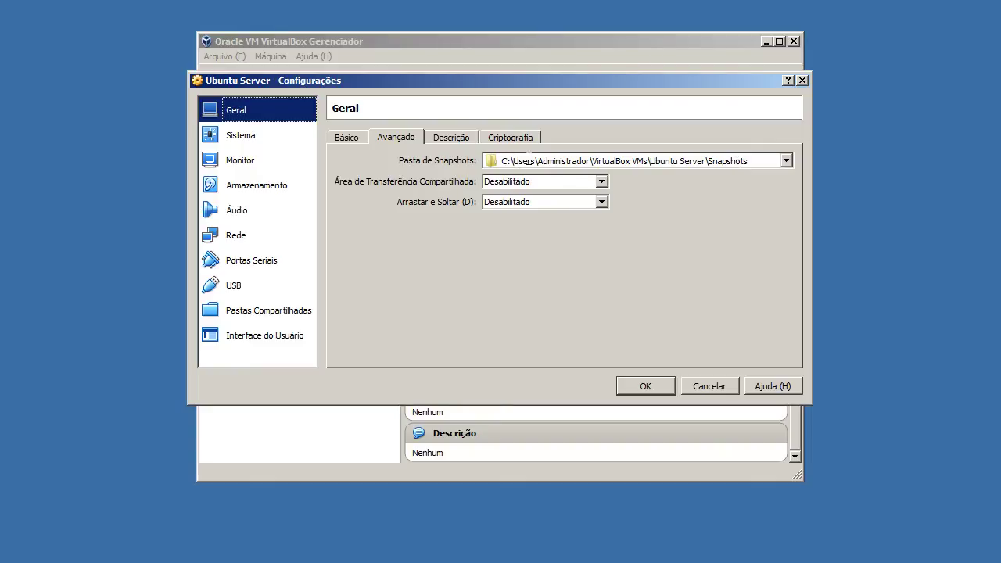
mouse_move(530, 159)
left_click(596, 185)
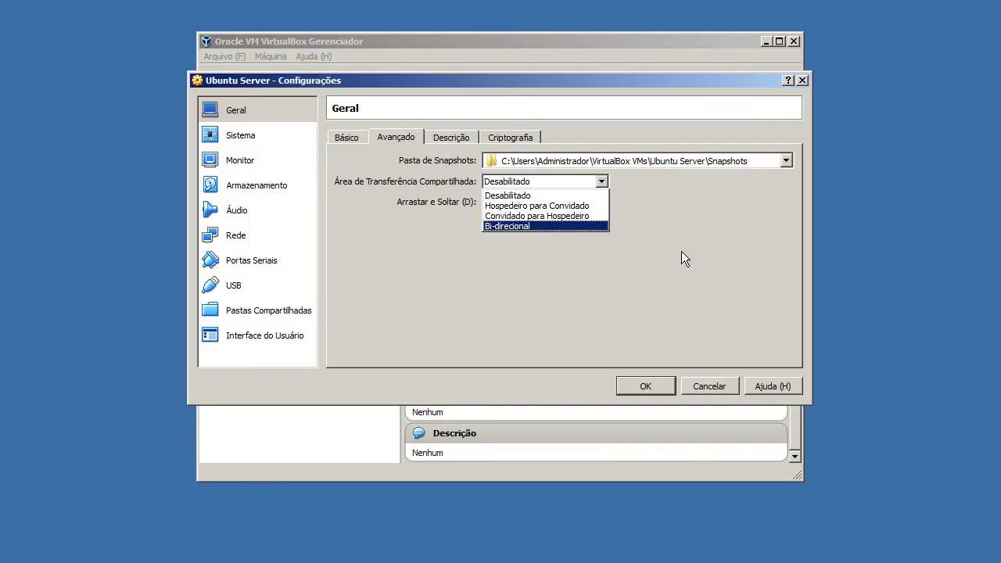
left_click(555, 226)
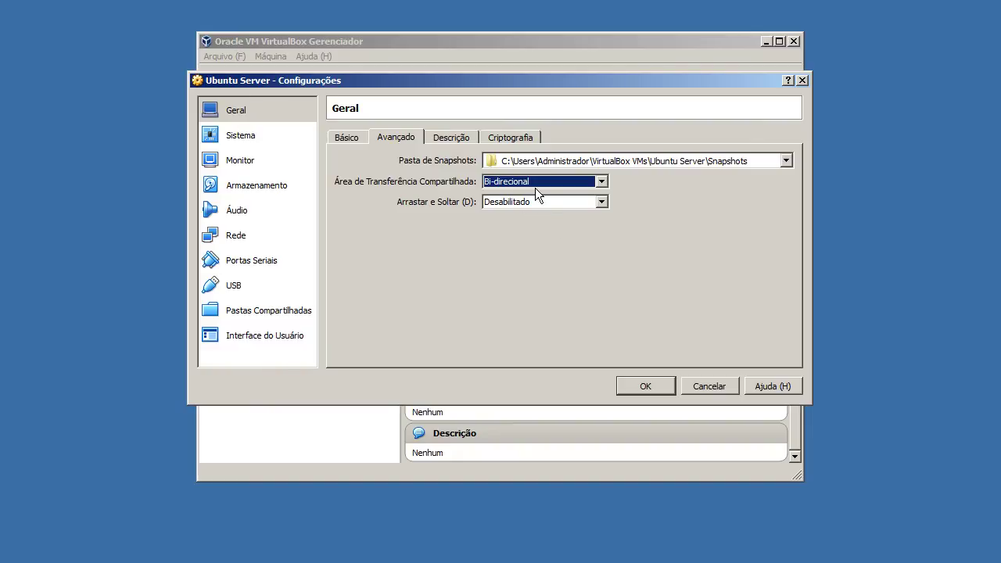
mouse_move(589, 189)
left_click(591, 201)
left_click(566, 241)
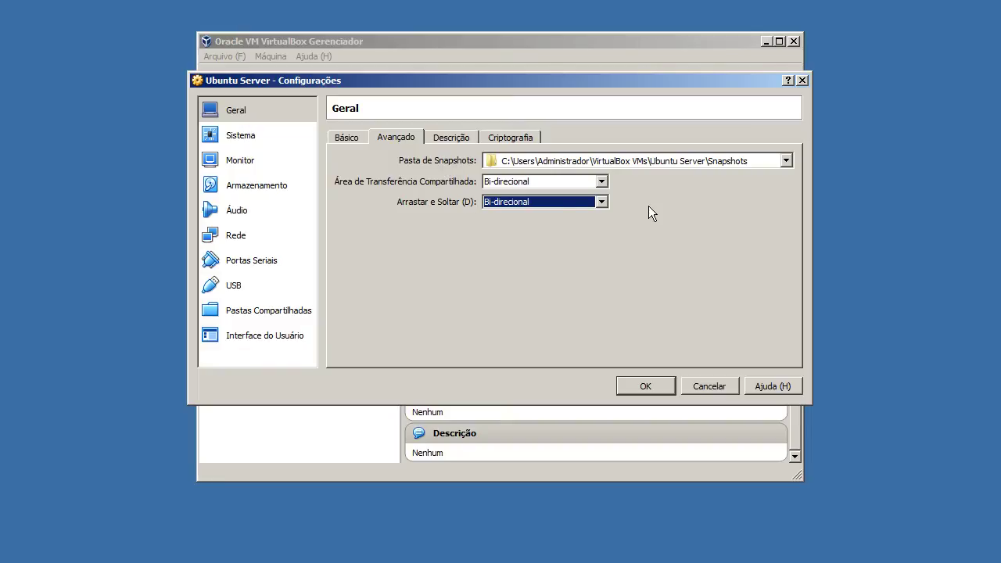
Give the virtual machine the description "Descrição de VM para tutorial".
left_click(446, 141)
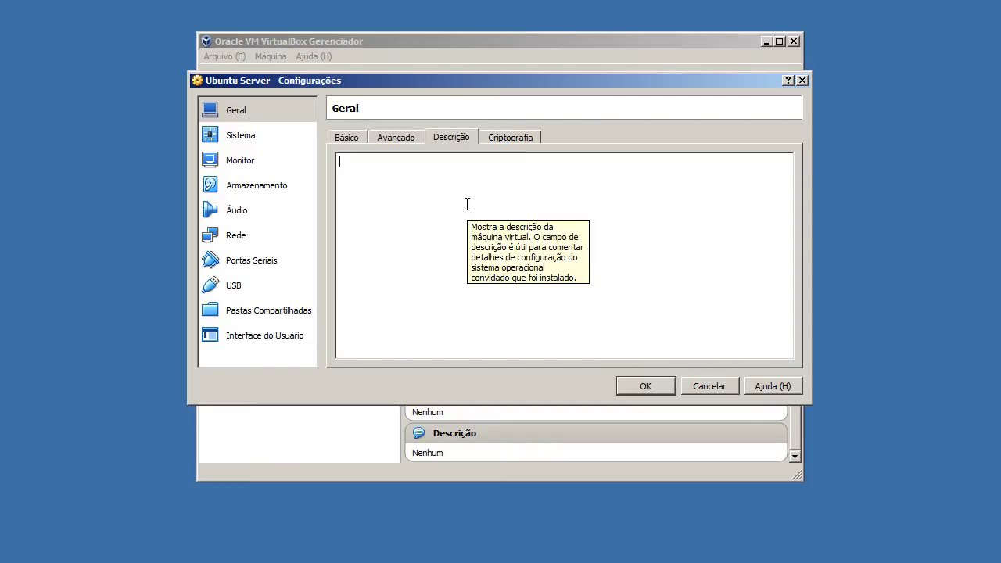
type("Descrição de VM para tutorial")
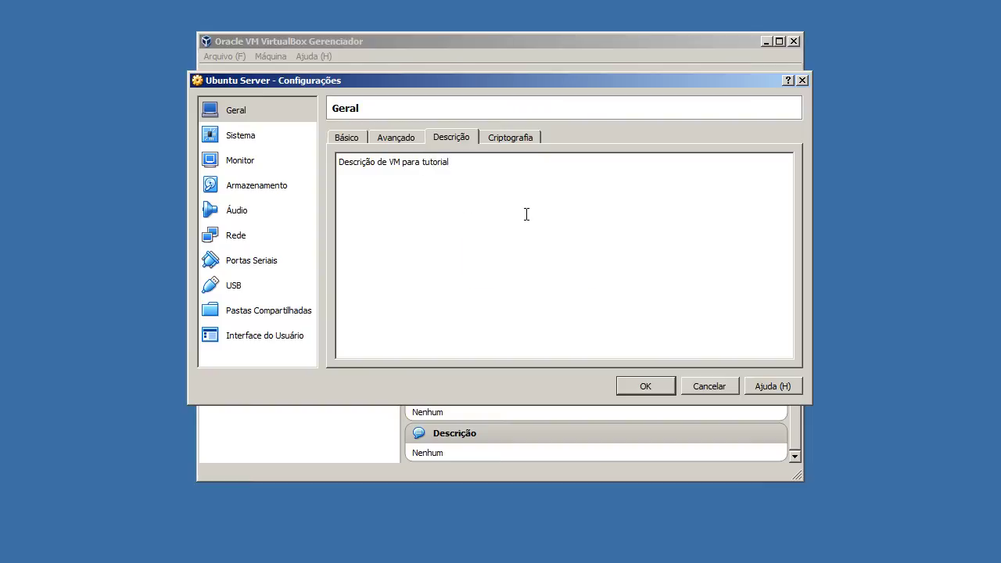
Try out the machine's encryption with the AES-XTS128-PLAIN64 algorithm, reset the algorithm to Não Alterar and disable encryption again.
left_click(504, 140)
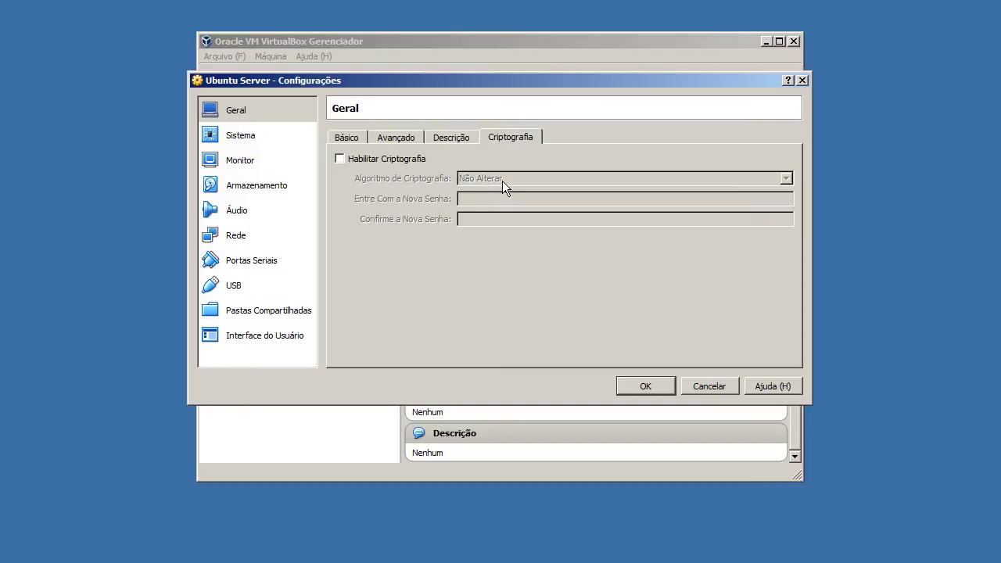
left_click(393, 159)
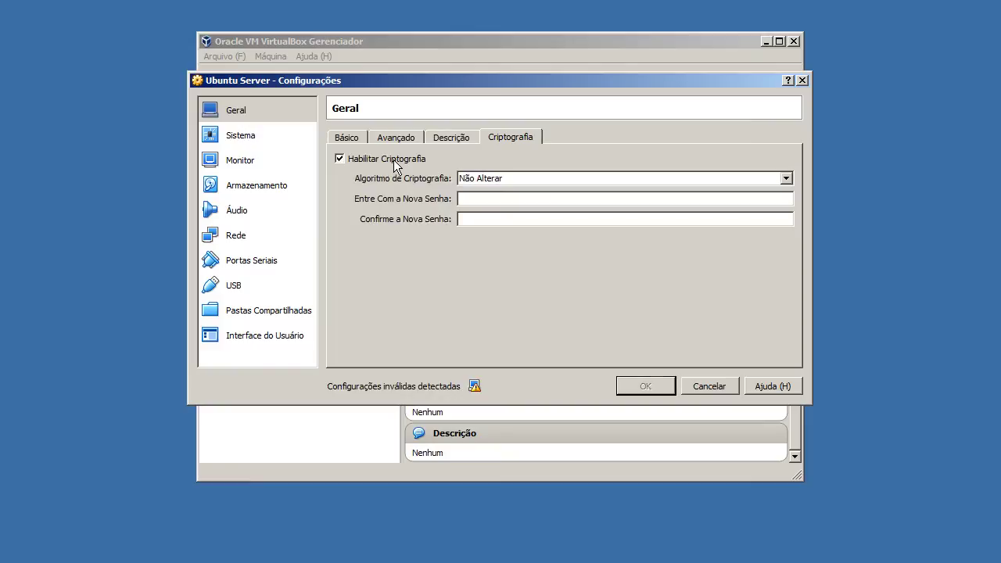
left_click(521, 179)
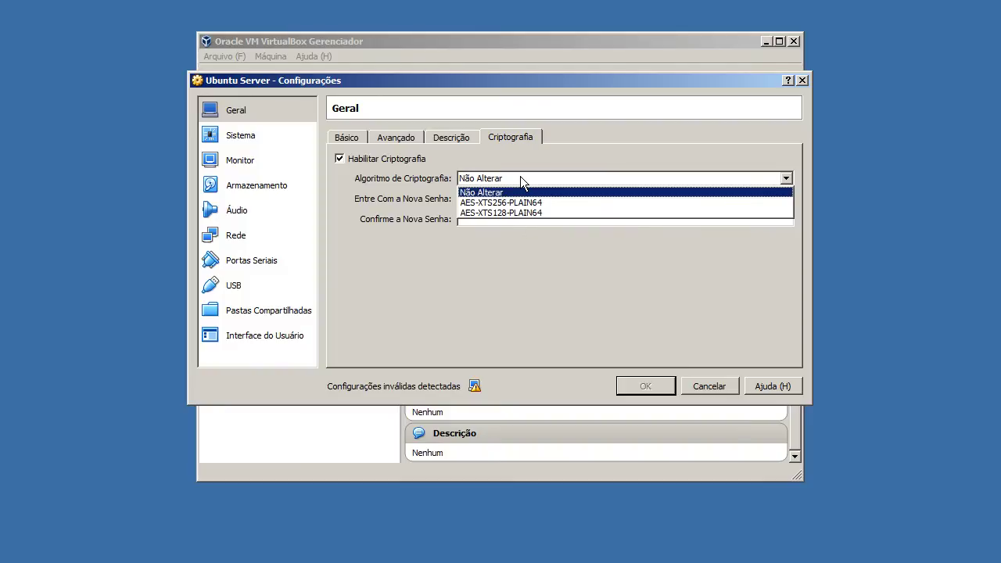
left_click(526, 253)
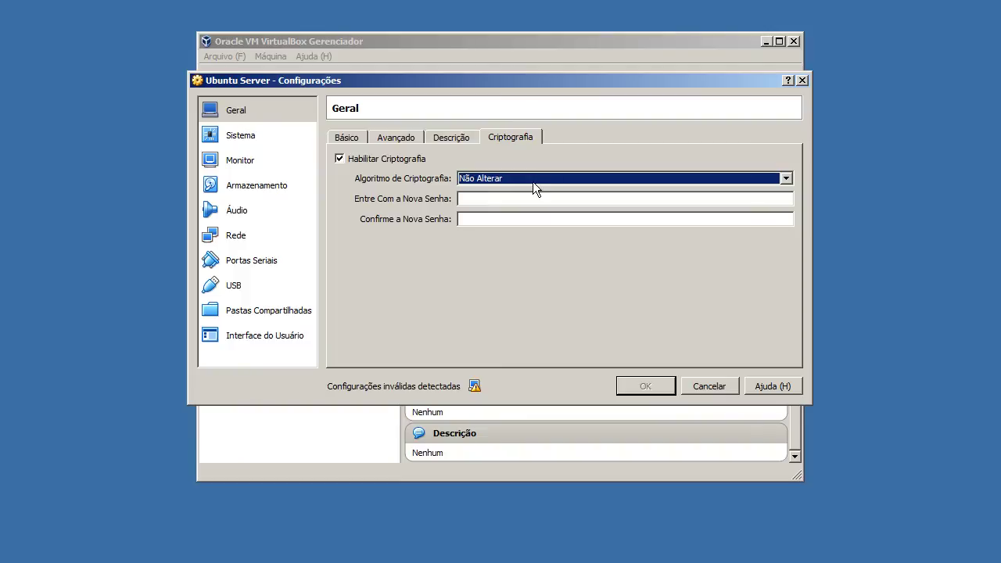
left_click(540, 179)
left_click(514, 225)
left_click(508, 179)
left_click(511, 214)
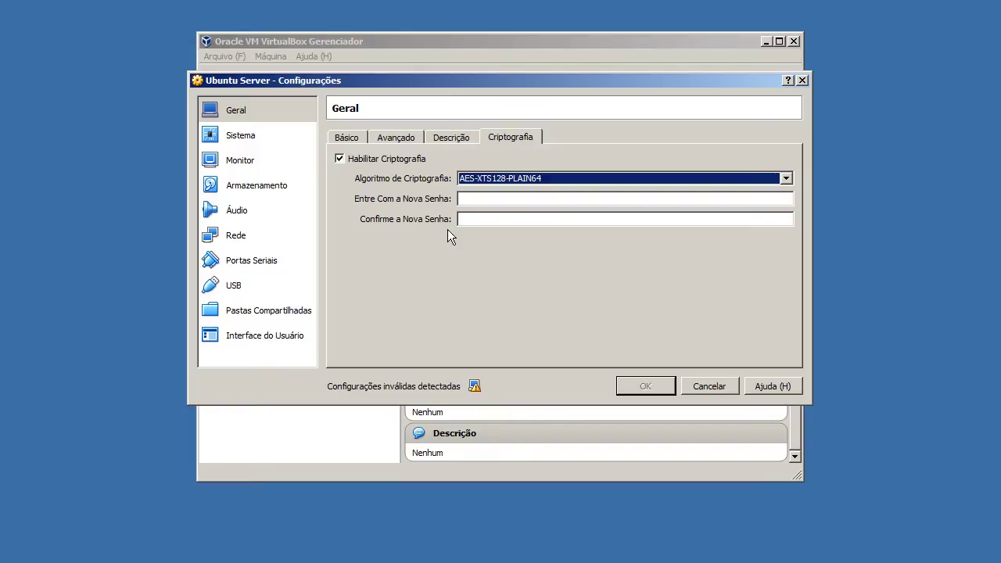
left_click(503, 179)
left_click(503, 191)
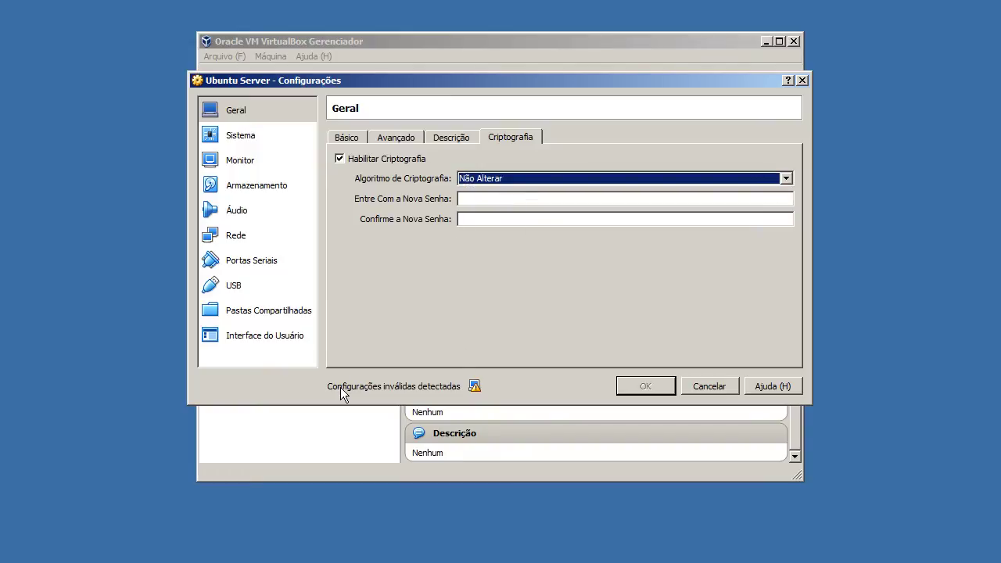
mouse_move(475, 389)
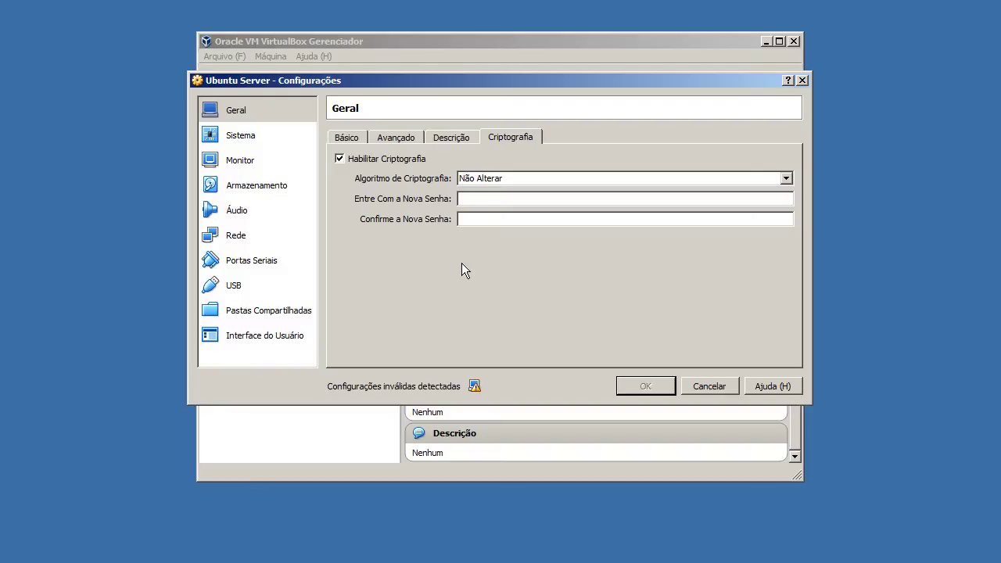
left_click(376, 165)
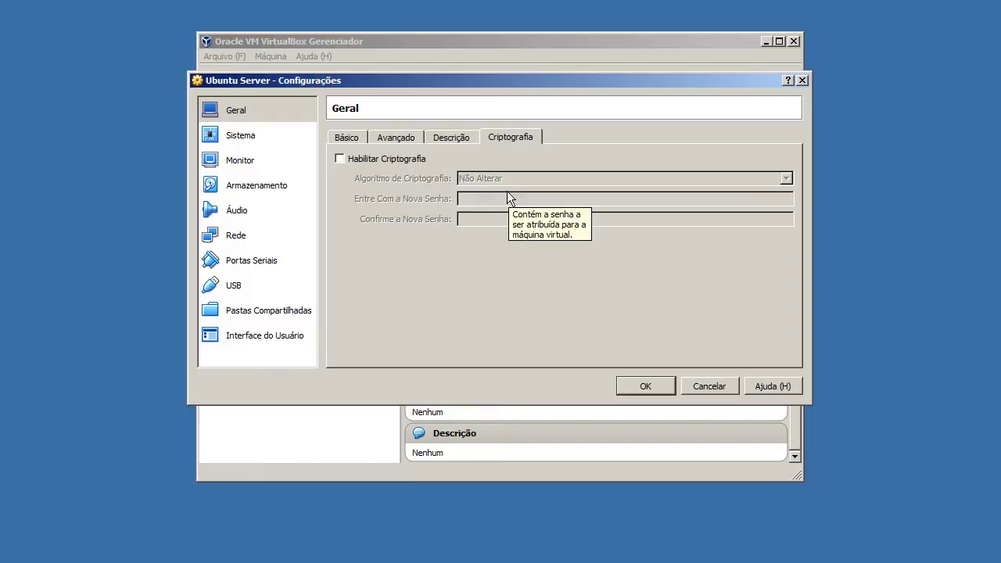
In the machine's motherboard settings, disable Disquete and place it below Óptico and Disco Rígido in the boot order, keeping those two enabled.
left_click(274, 141)
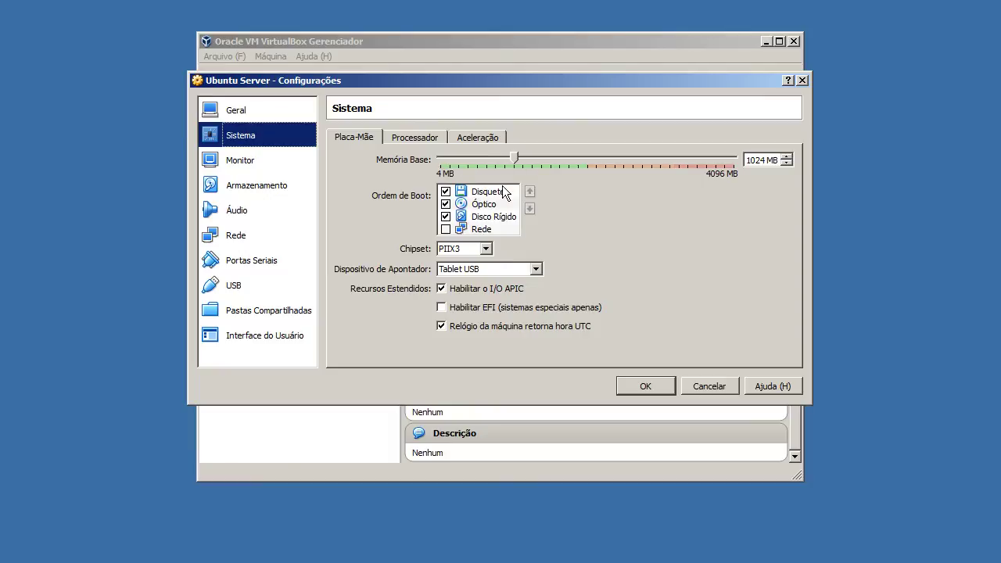
left_click(446, 204)
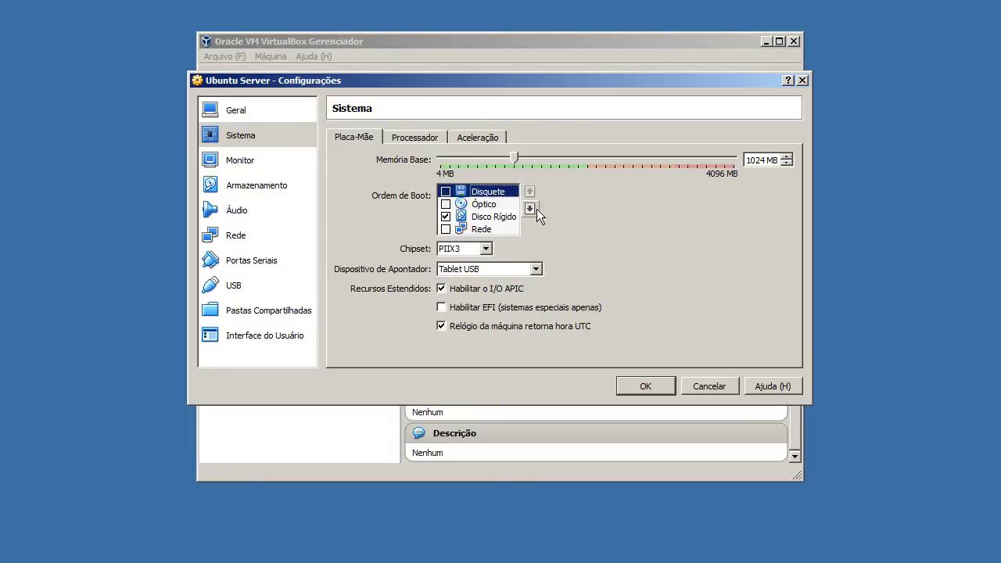
left_click(530, 208)
left_click(494, 219)
left_click(455, 195)
left_click(449, 195)
left_click(503, 215)
left_click(530, 191)
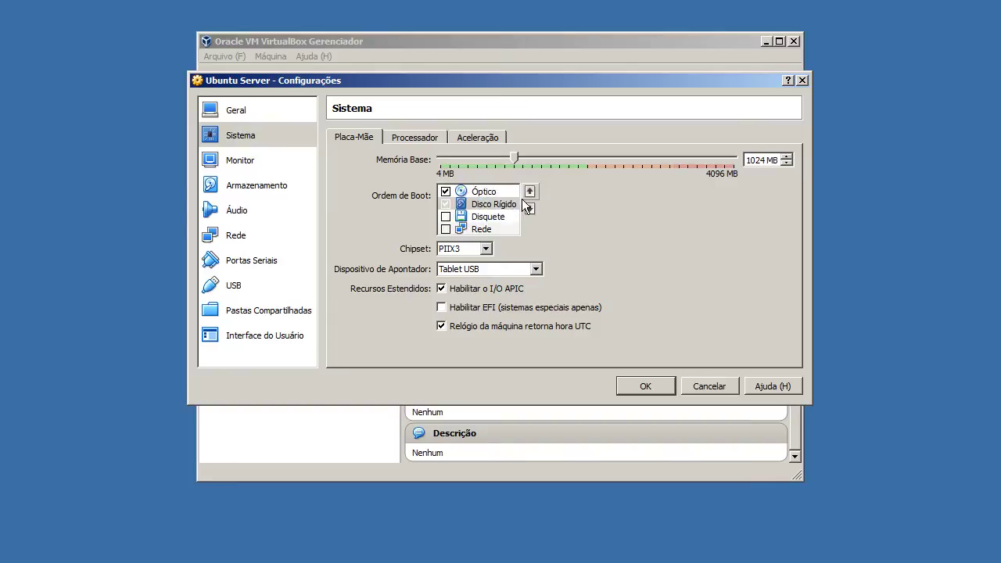
Keep the PIIX3 chipset, set the pointing device to Mouse PS/2 and disable the UTC hardware clock option.
left_click(476, 249)
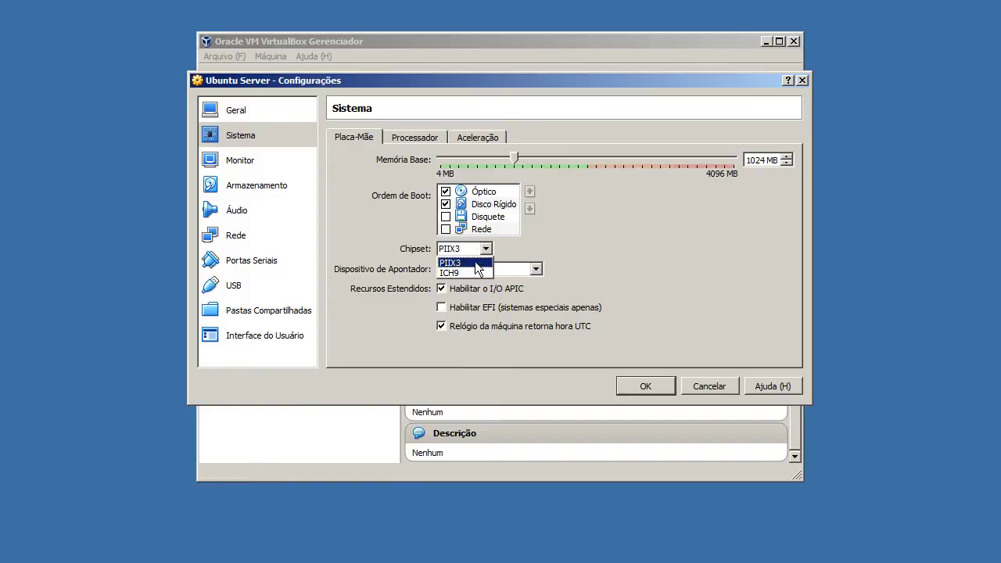
left_click(624, 245)
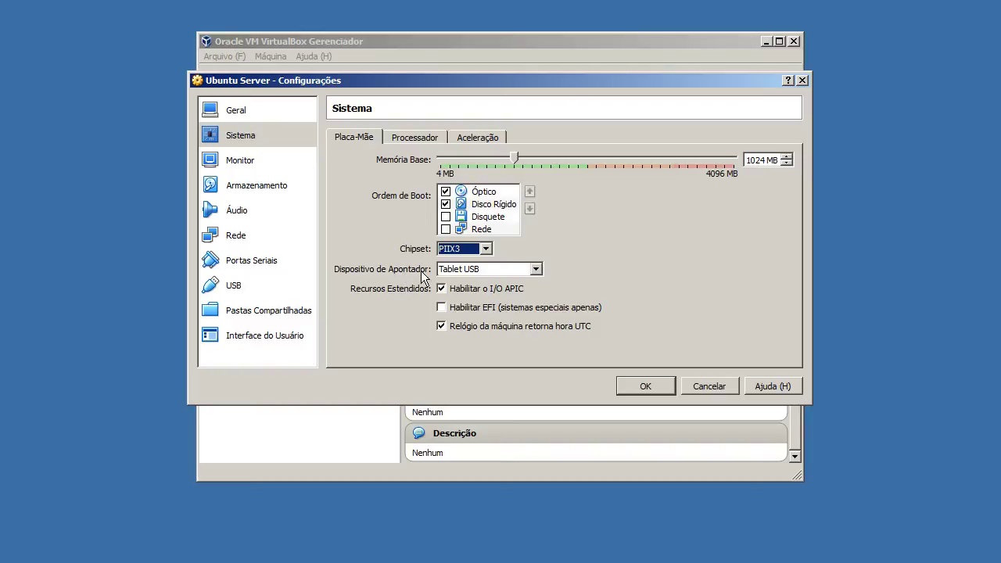
left_click(477, 273)
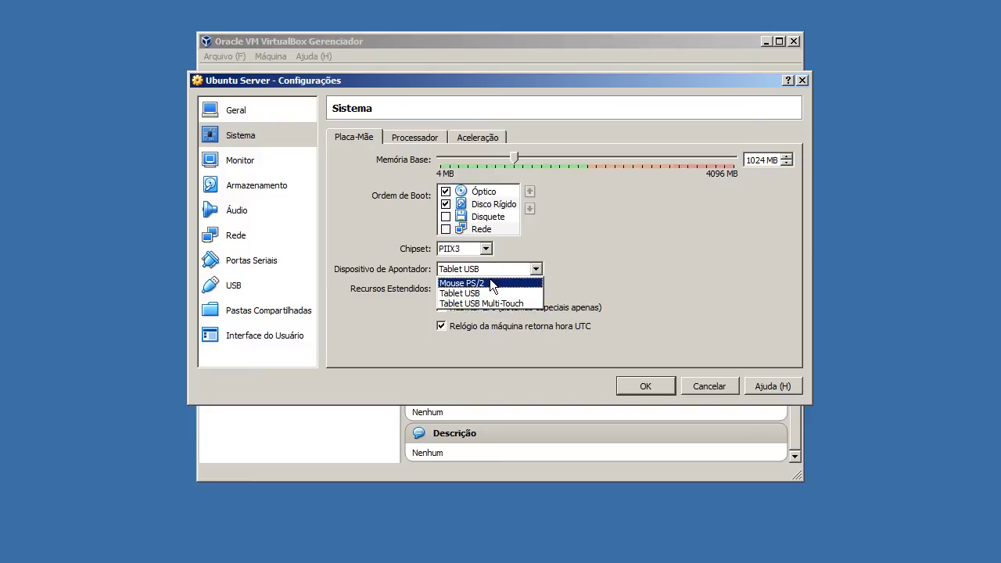
left_click(477, 285)
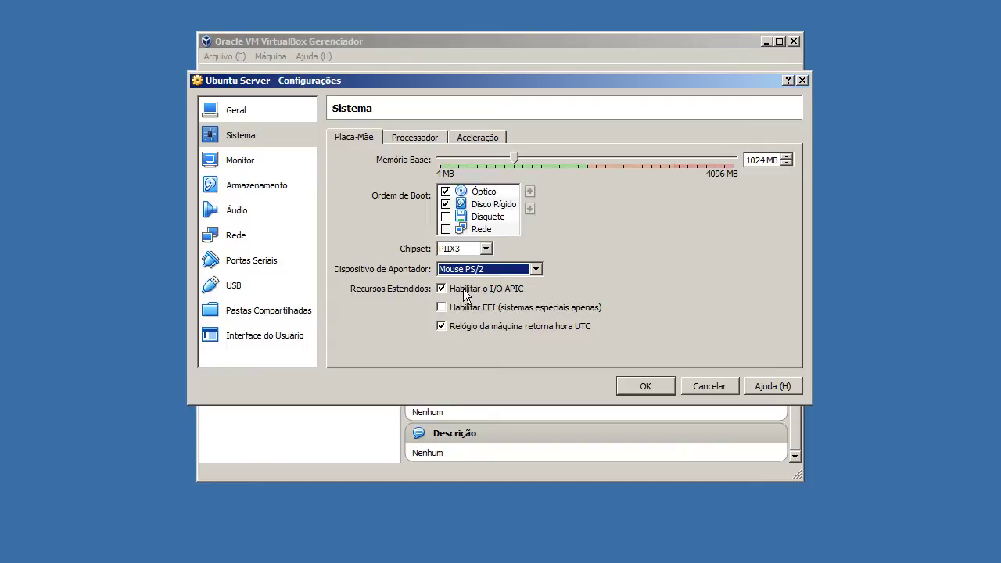
mouse_move(464, 289)
mouse_move(510, 292)
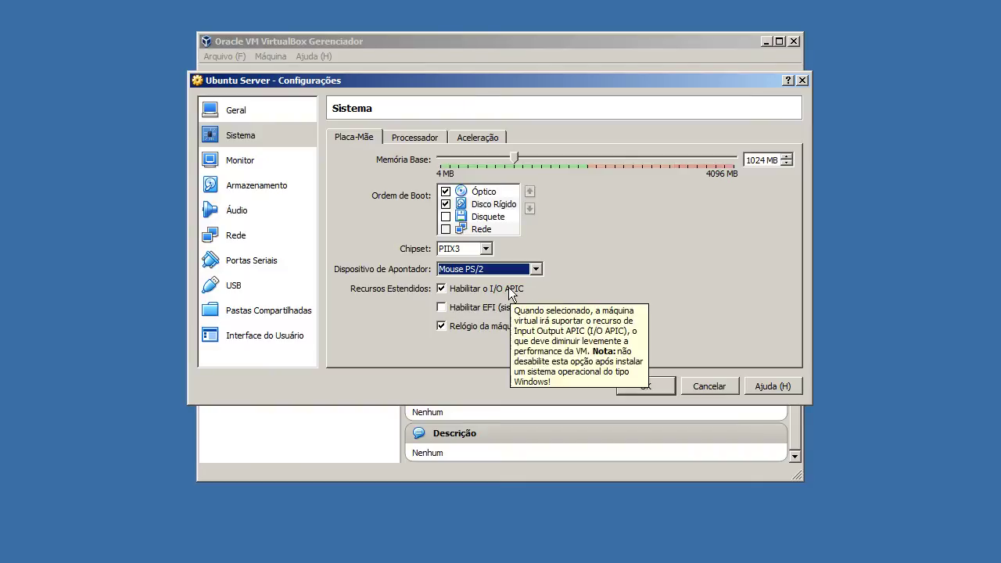
mouse_move(471, 313)
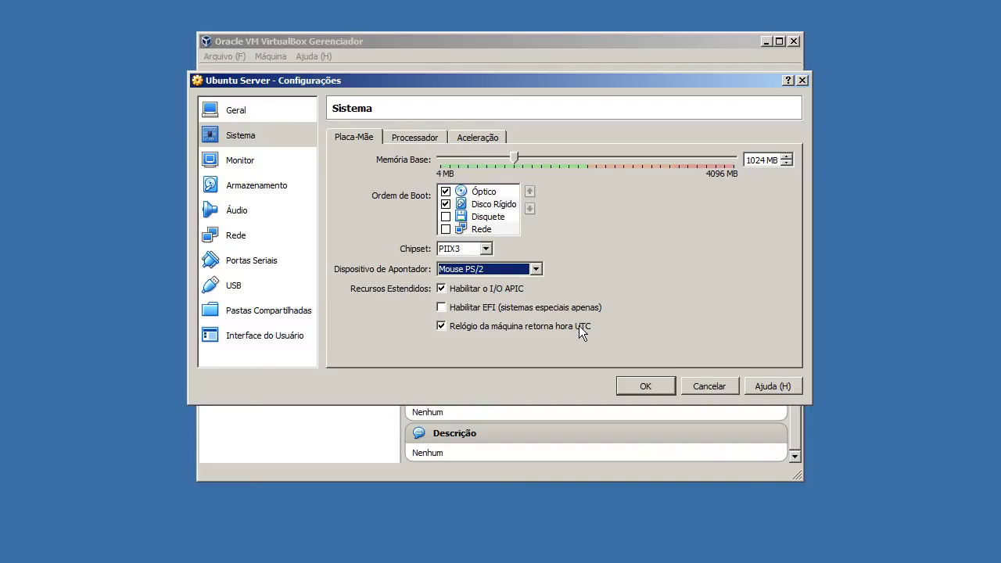
mouse_move(577, 332)
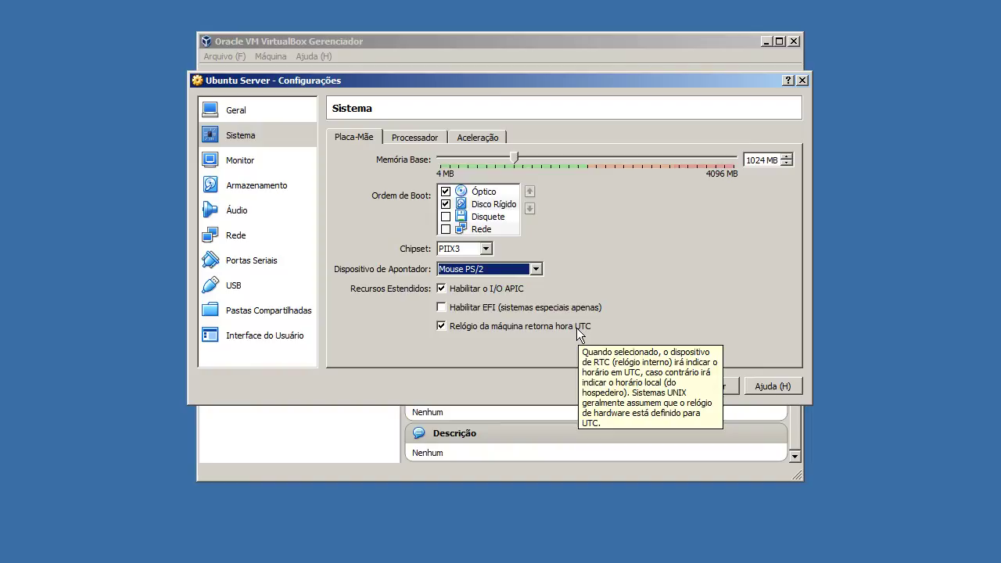
left_click(576, 328)
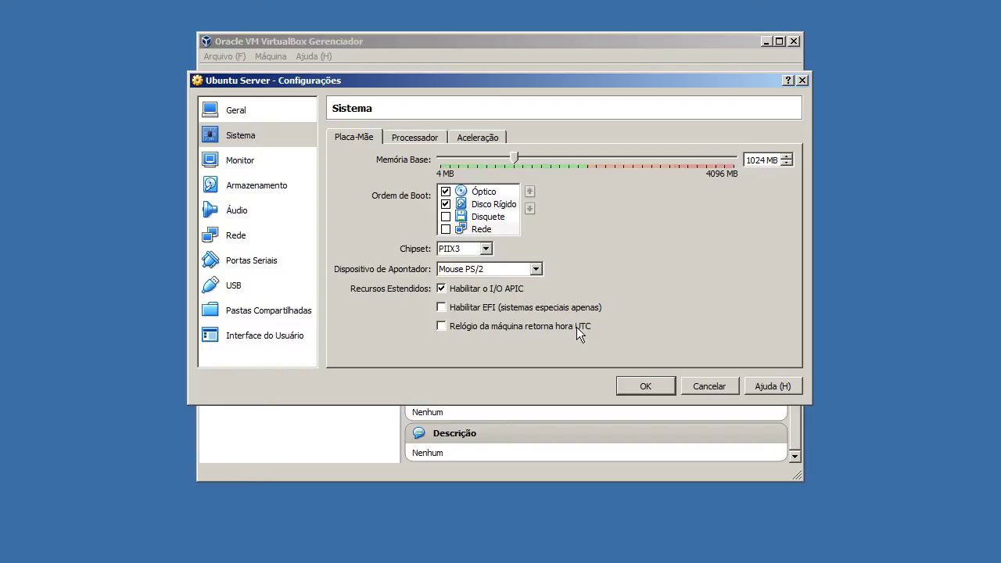
Try raising the virtual machine's processor count and return it to 1 CPU.
left_click(415, 137)
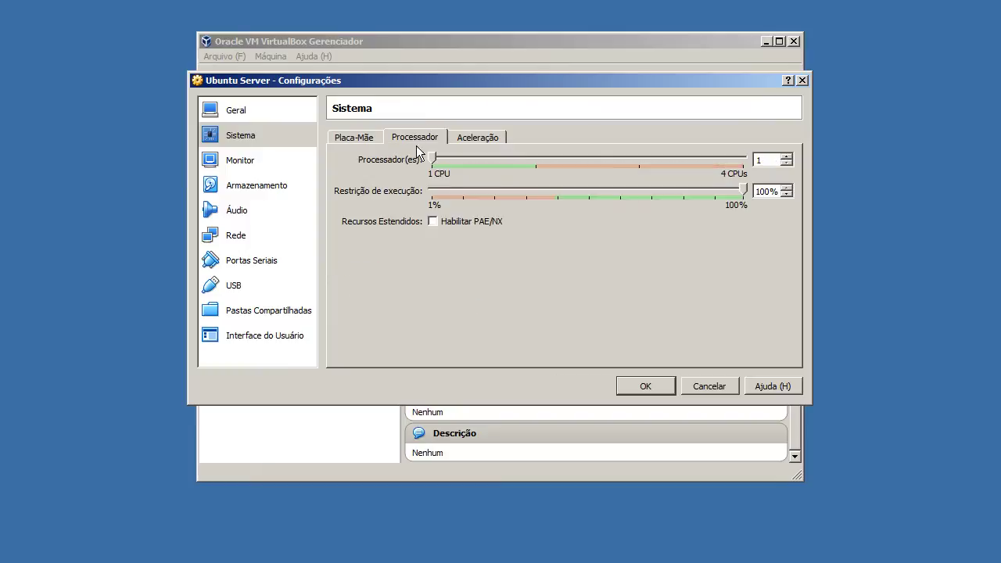
left_click(477, 157)
left_click(510, 155)
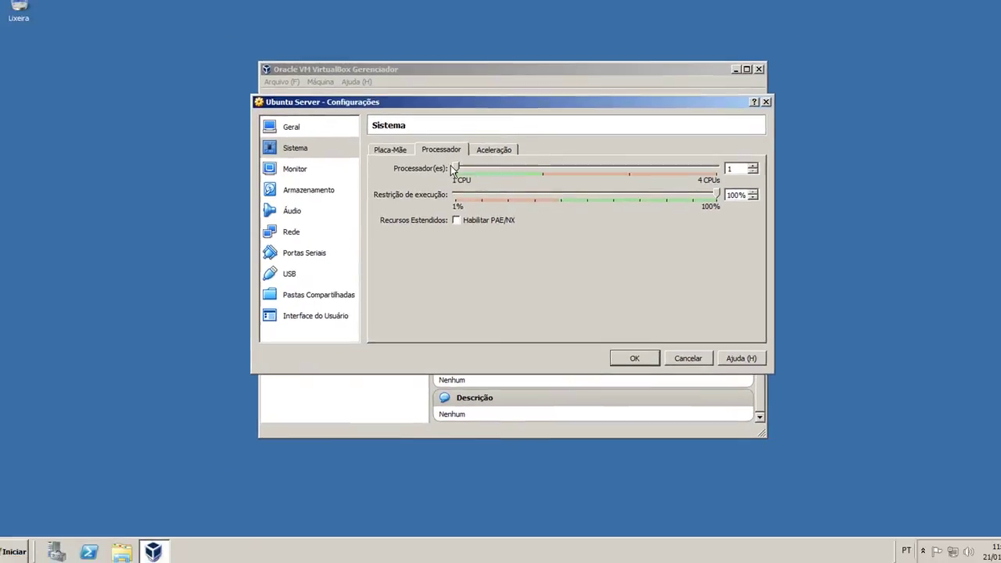
left_click_drag(453, 169, 516, 170)
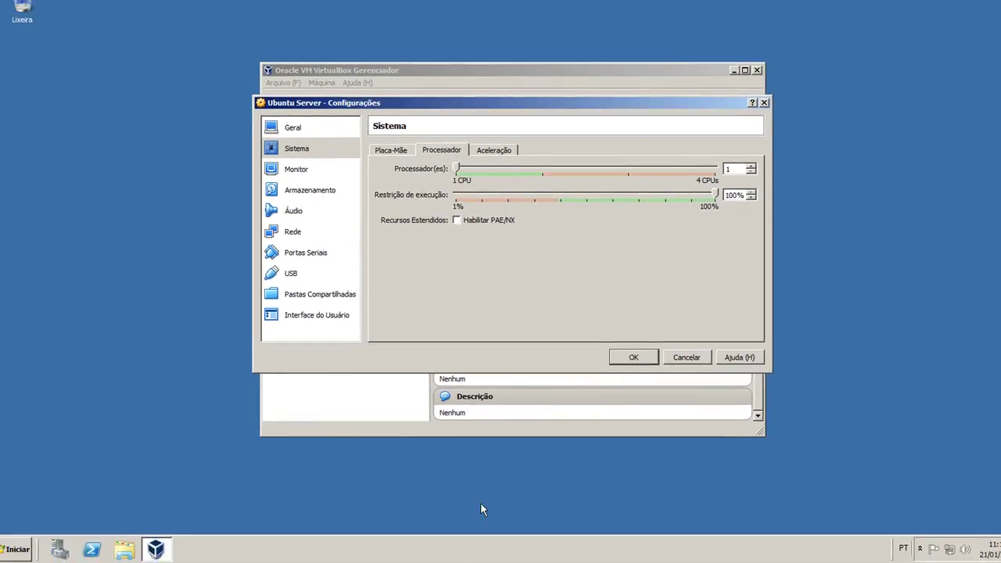
Examine the host's CPU performance graphs in the Windows Task Manager and close it.
right_click(519, 553)
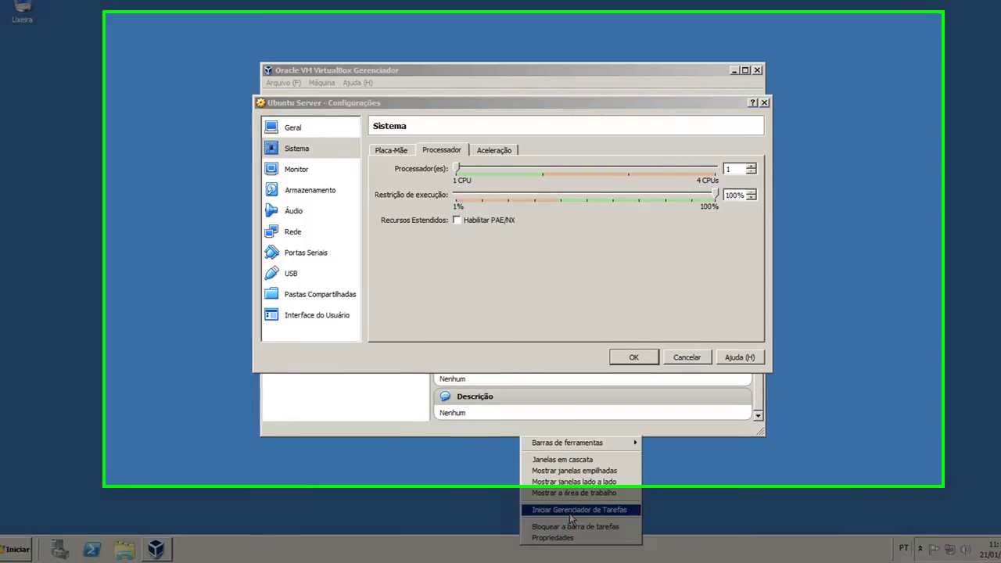
left_click(570, 510)
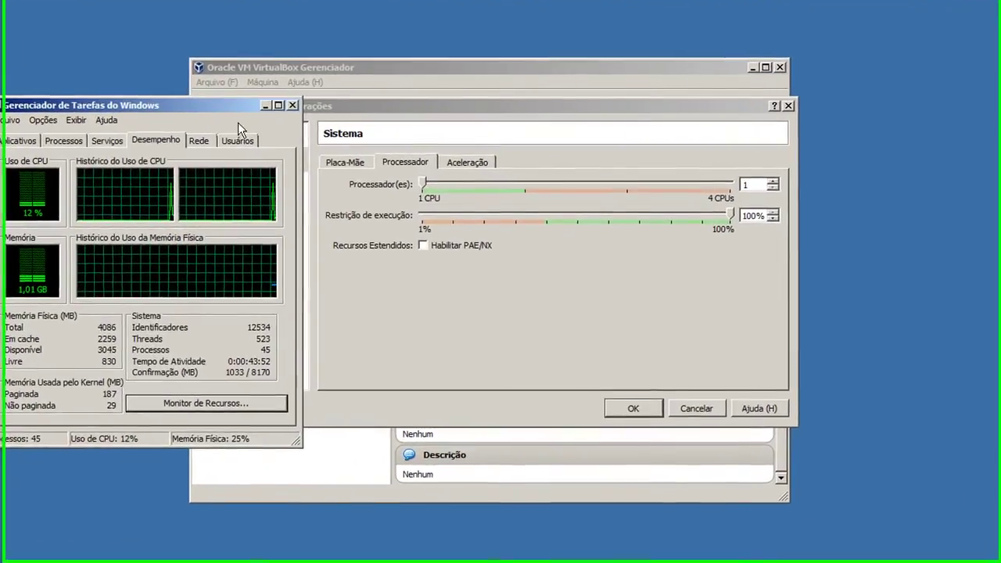
left_click(290, 105)
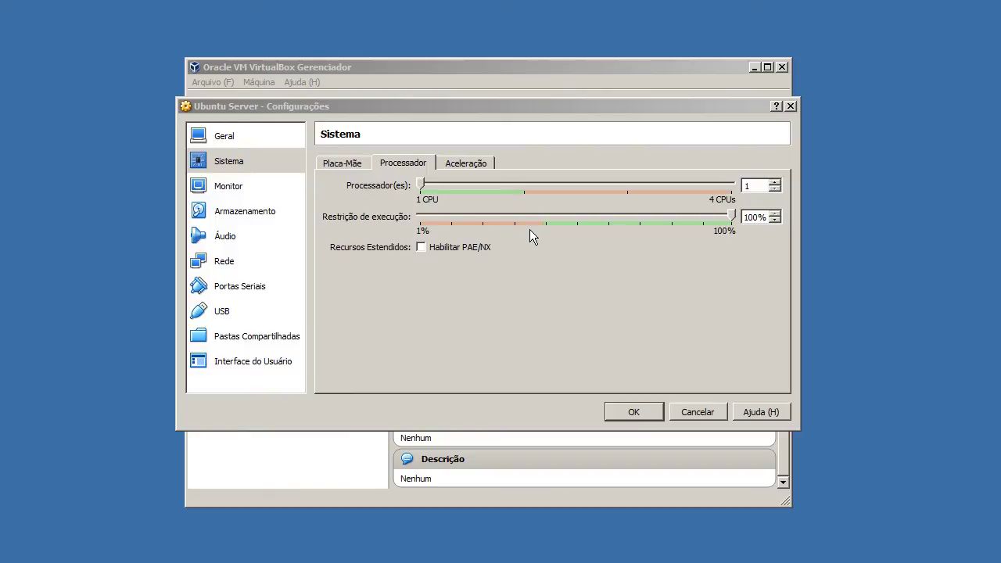
Try a 39% execution cap and PAE/NX for the processor, restoring the cap to 100% and disabling PAE/NX again.
left_click_drag(731, 215, 541, 214)
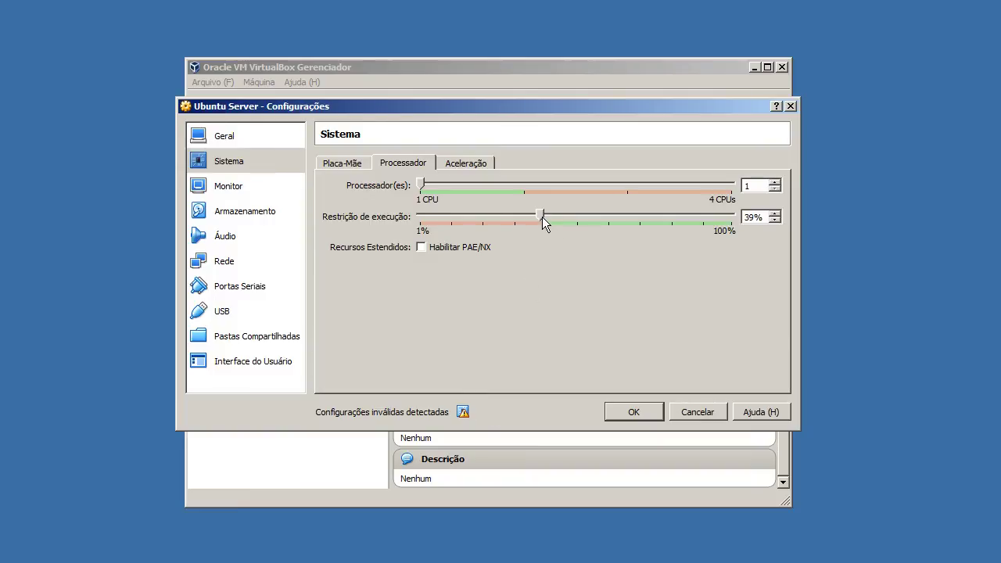
left_click_drag(542, 218, 736, 216)
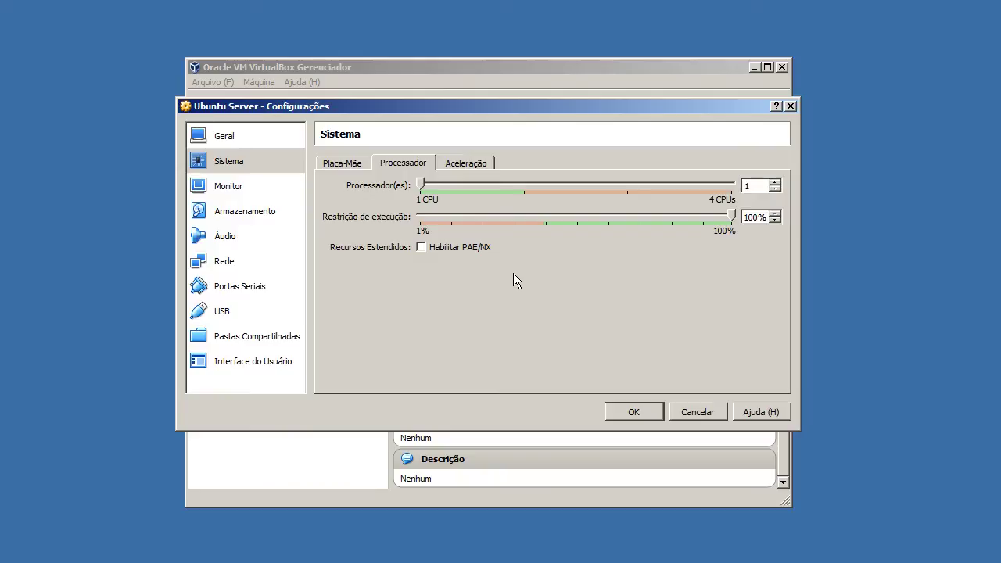
left_click(464, 247)
mouse_move(463, 247)
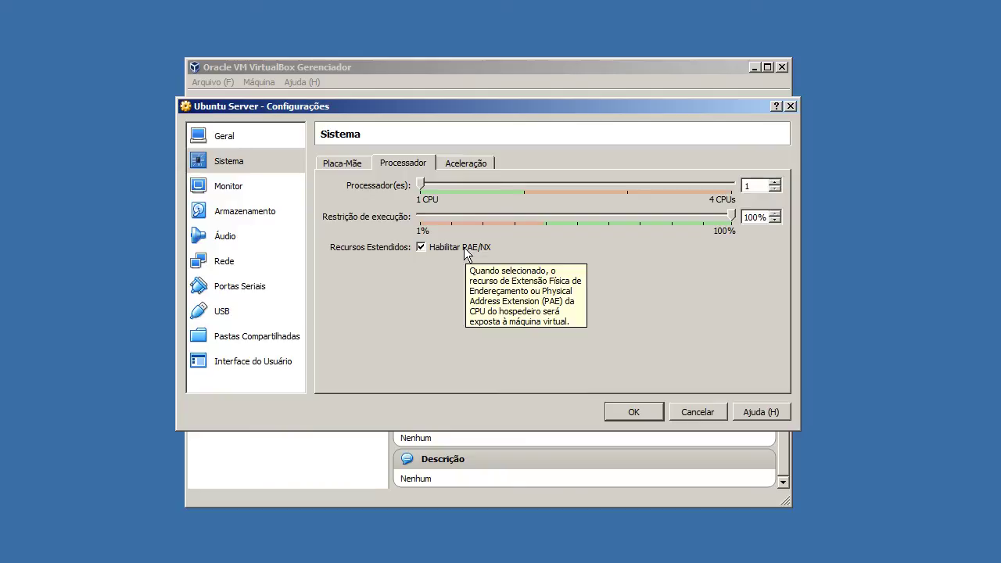
left_click(464, 249)
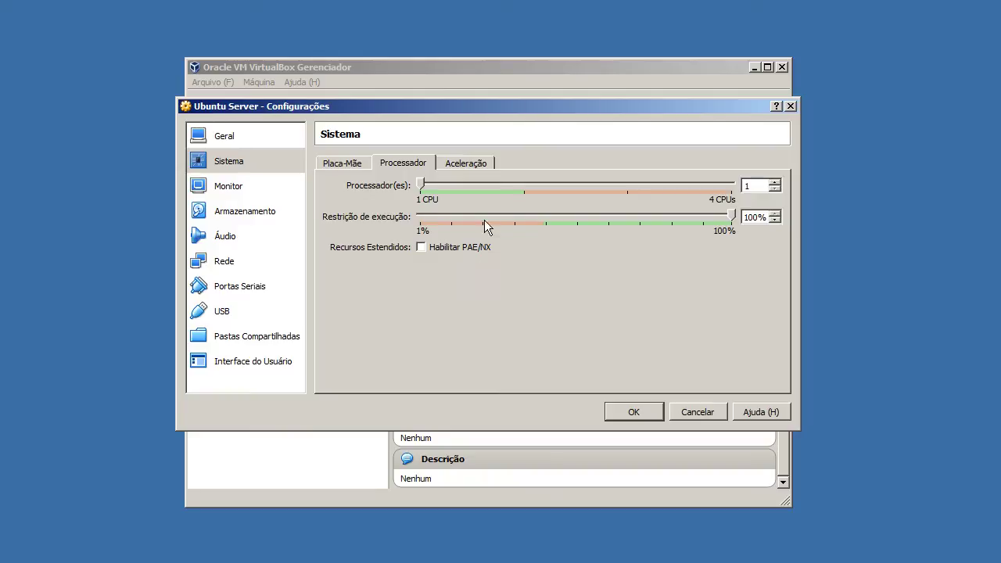
Examine the machine's acceleration settings, including the available paravirtualization interfaces and the VT-x/AMD-V option, keeping the interface at Padrão.
left_click(463, 164)
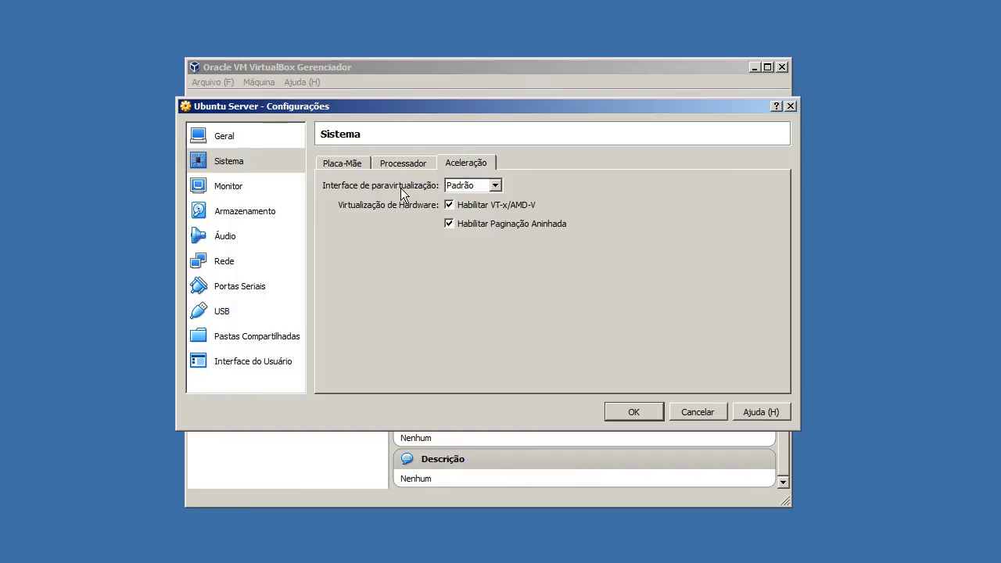
left_click(471, 187)
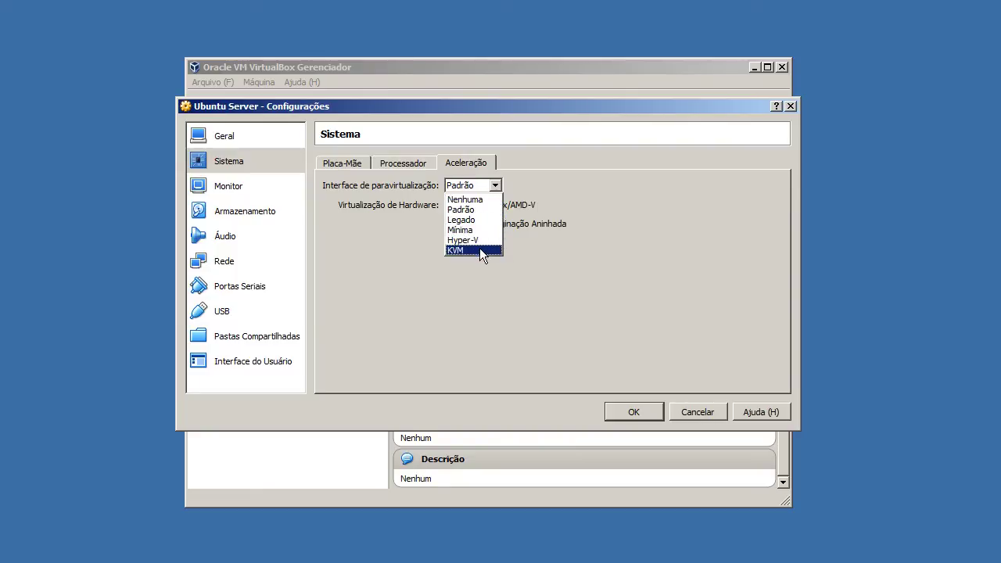
left_click(488, 190)
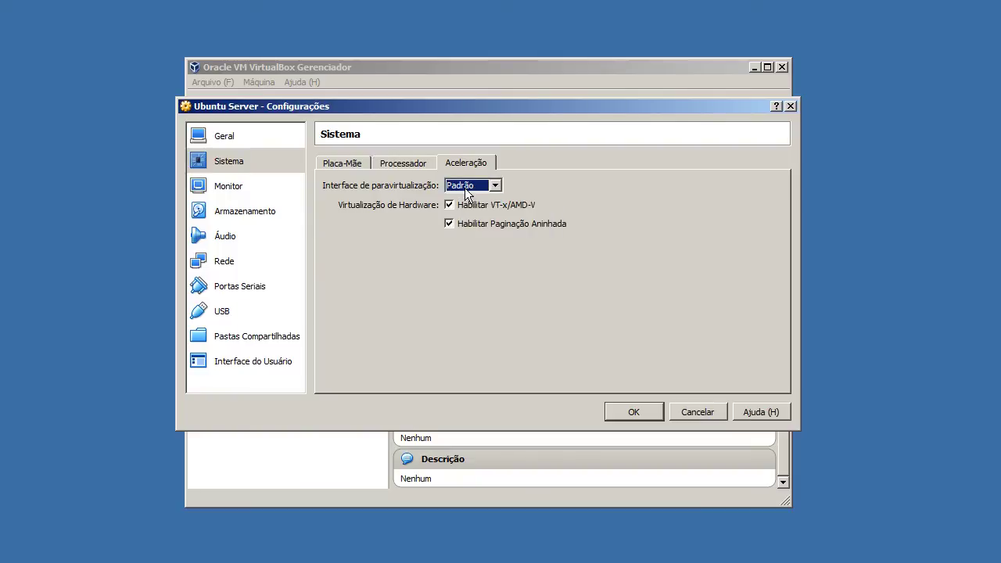
left_click(467, 194)
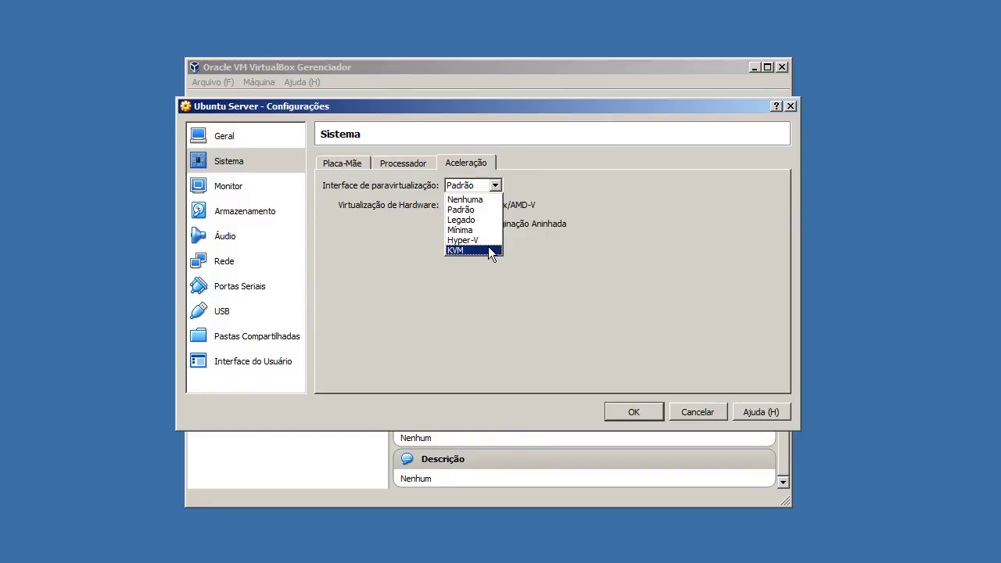
left_click(602, 143)
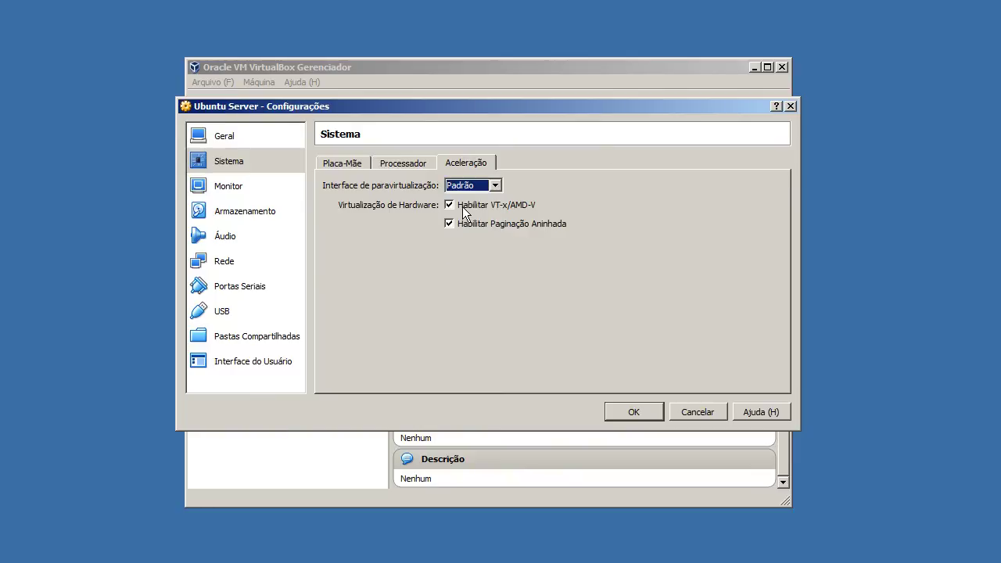
mouse_move(463, 208)
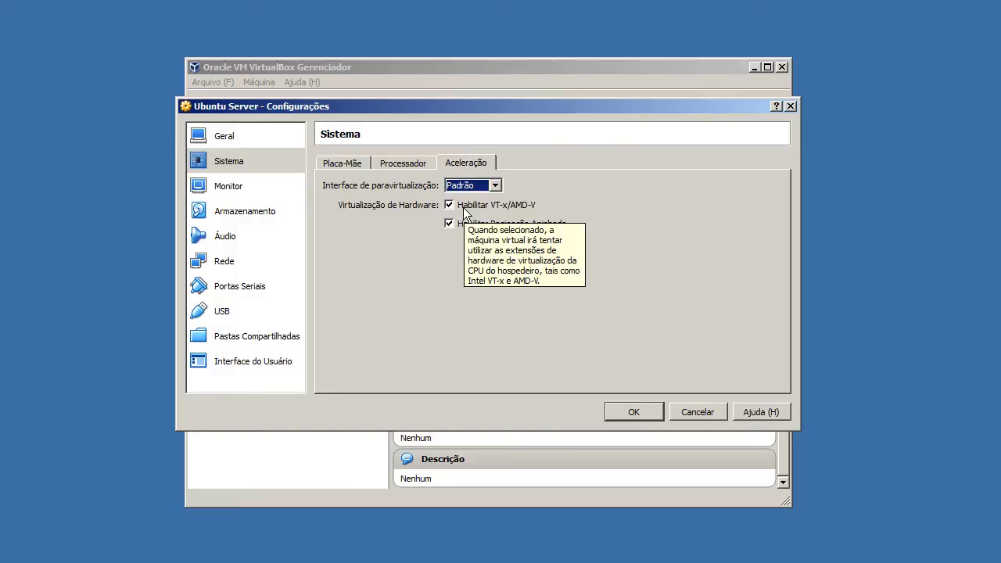
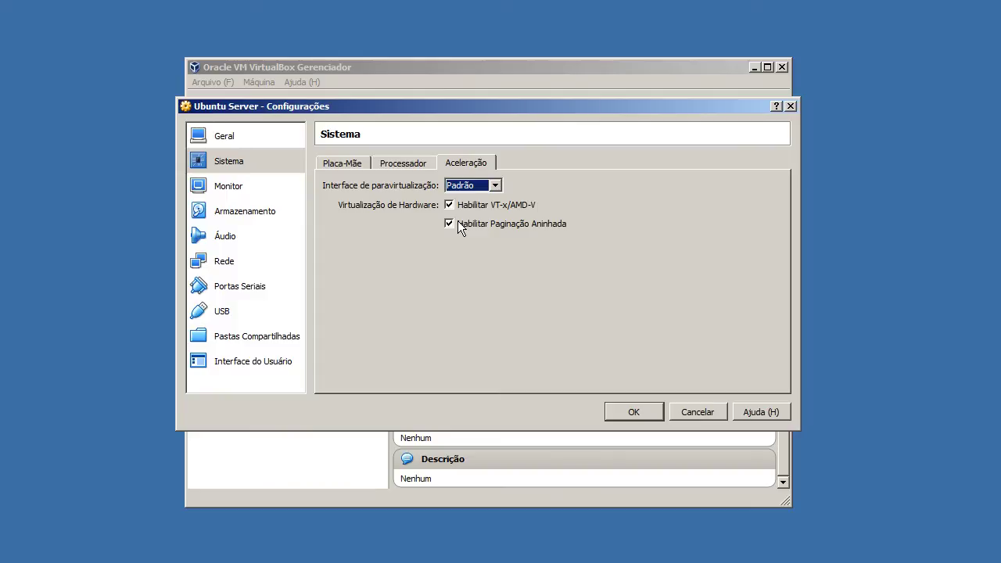
Try a very low video memory for the virtual machine, check the invalid-settings notice and set the video memory to 10 MB.
left_click(240, 185)
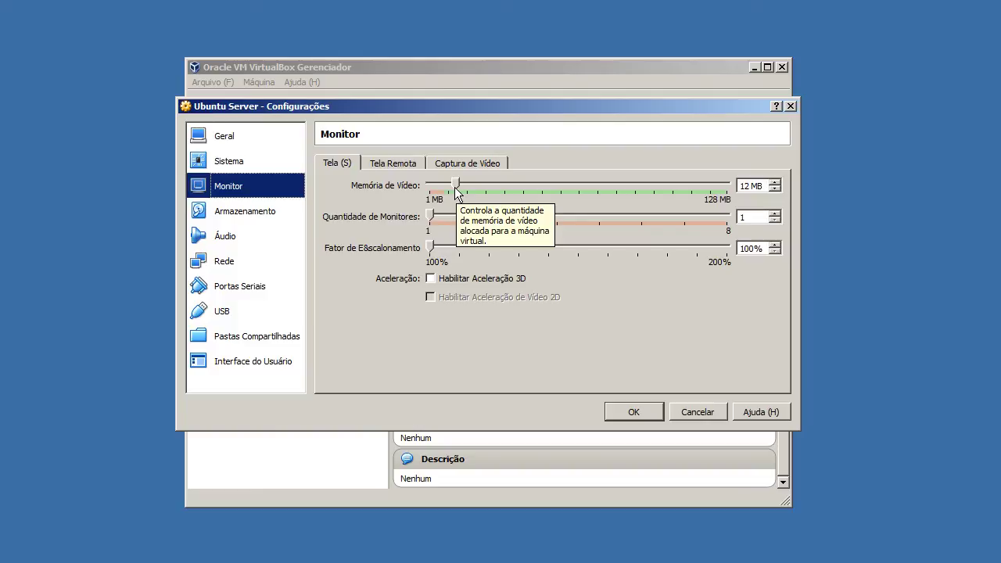
left_click_drag(456, 184, 413, 208)
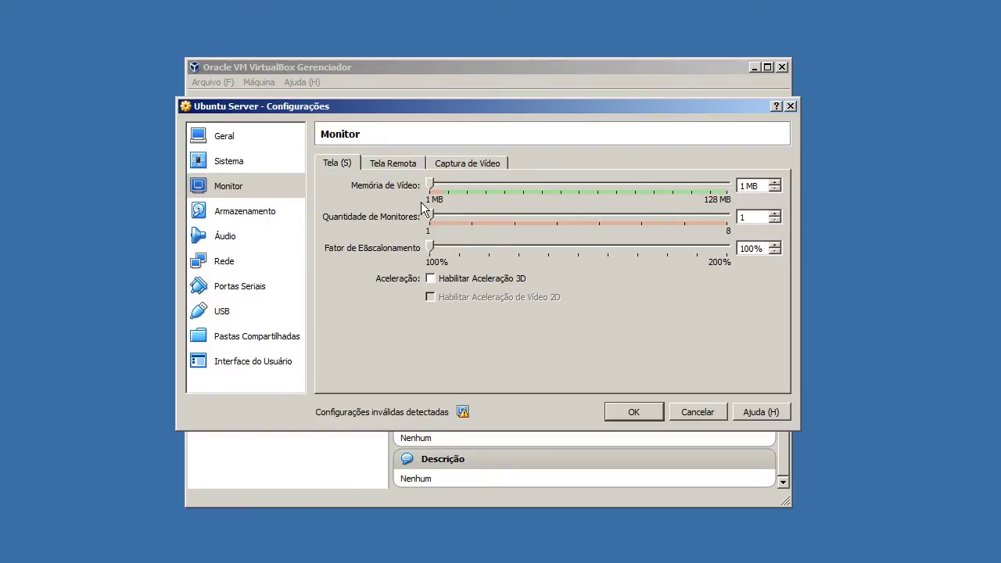
mouse_move(467, 407)
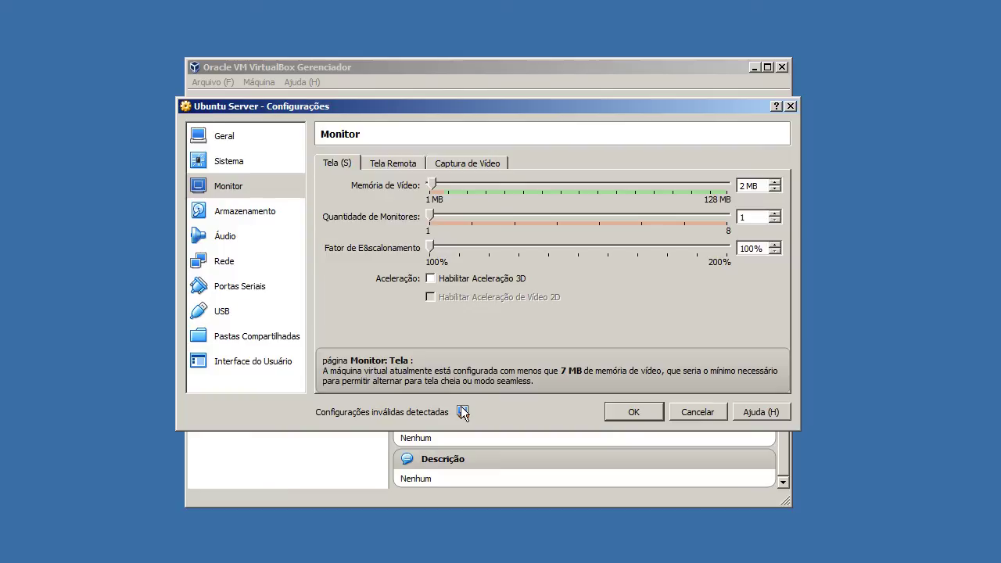
left_click_drag(431, 180, 451, 179)
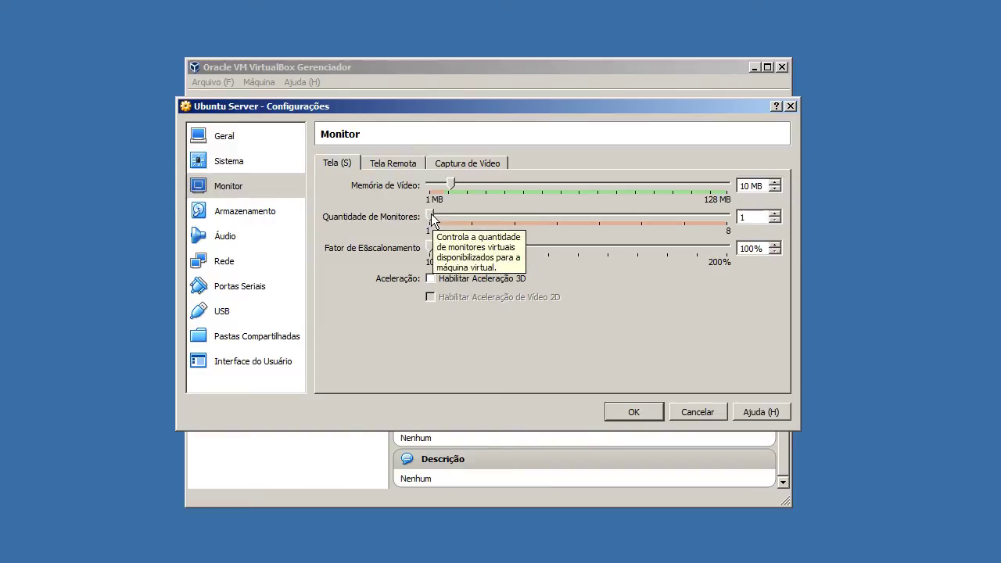
Try out the monitor count, scaling factor and 3D acceleration, leaving them at 1, 100% and disabled.
left_click_drag(439, 221, 363, 214)
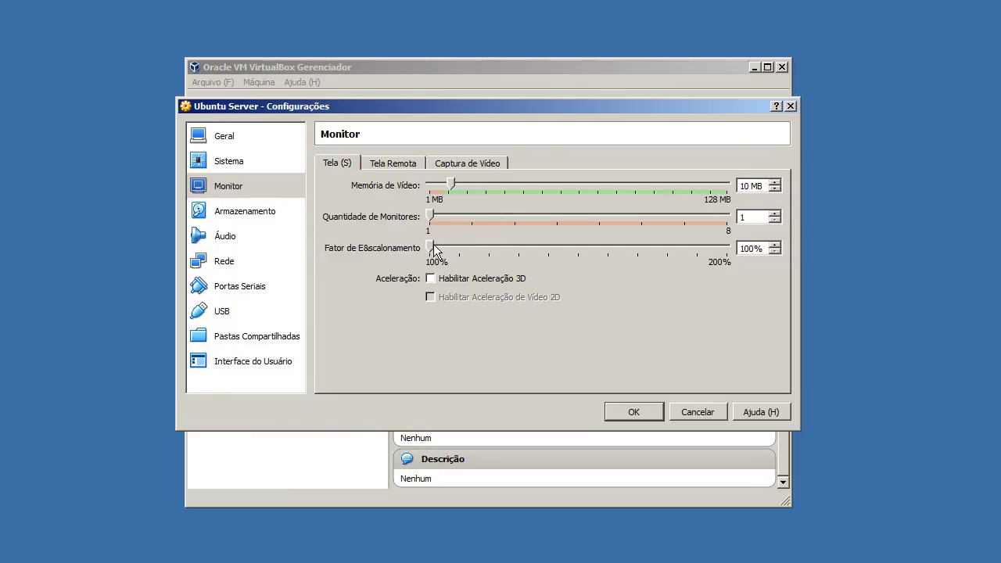
left_click_drag(432, 248, 39, 236)
left_click(458, 283)
left_click(512, 280)
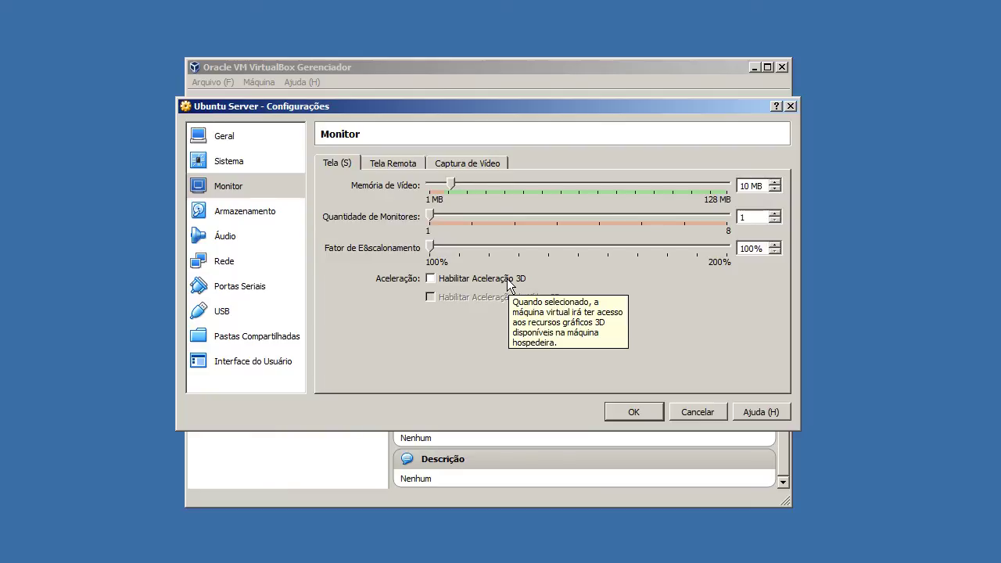
Try enabling the remote display server, check the invalid-settings notice and disable the server again.
left_click(382, 163)
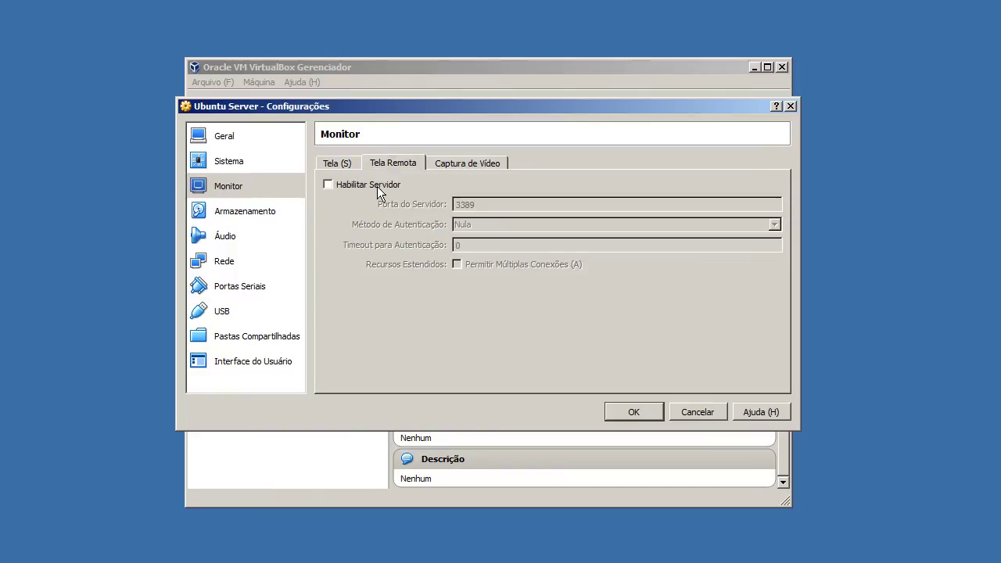
left_click(397, 184)
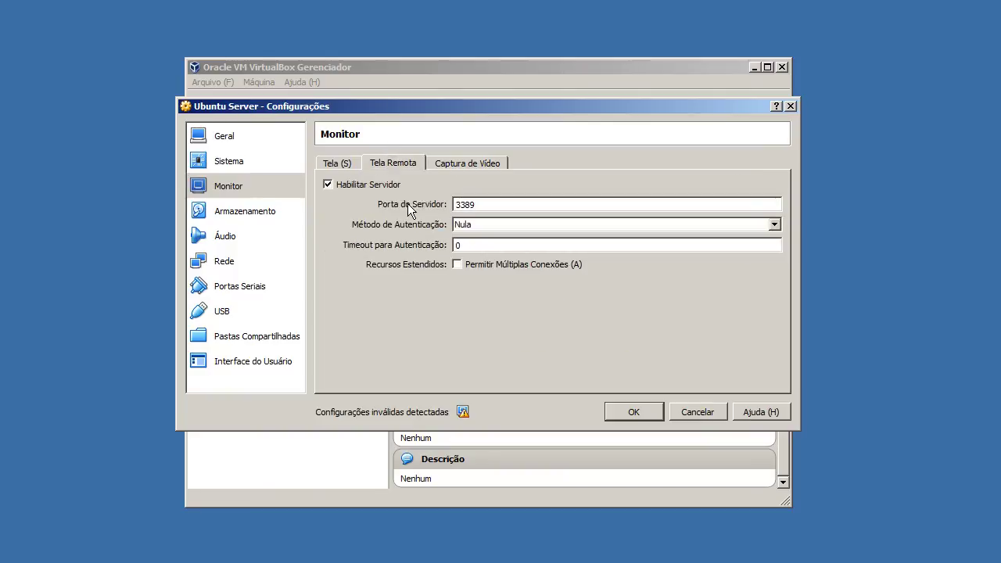
mouse_move(459, 408)
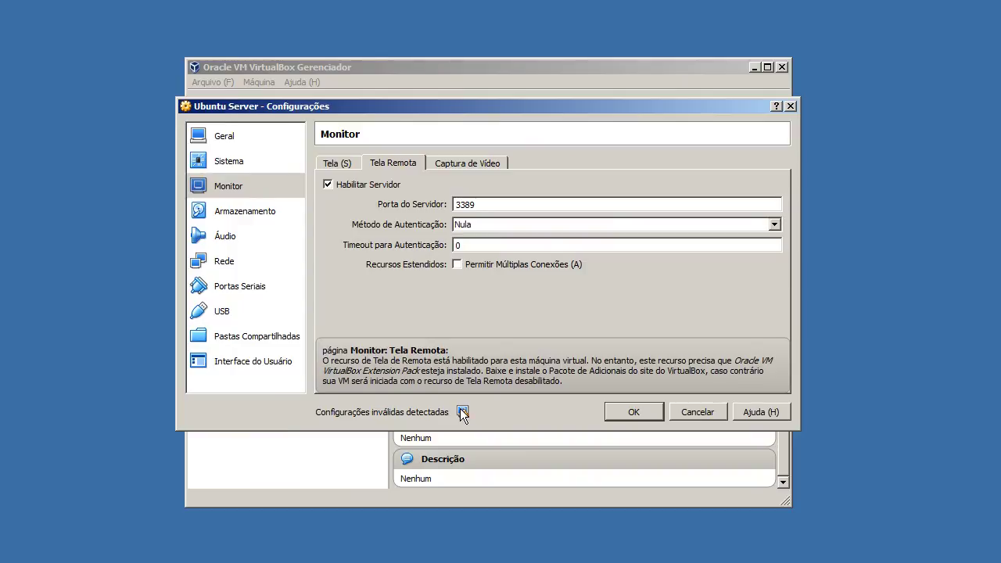
left_click(370, 189)
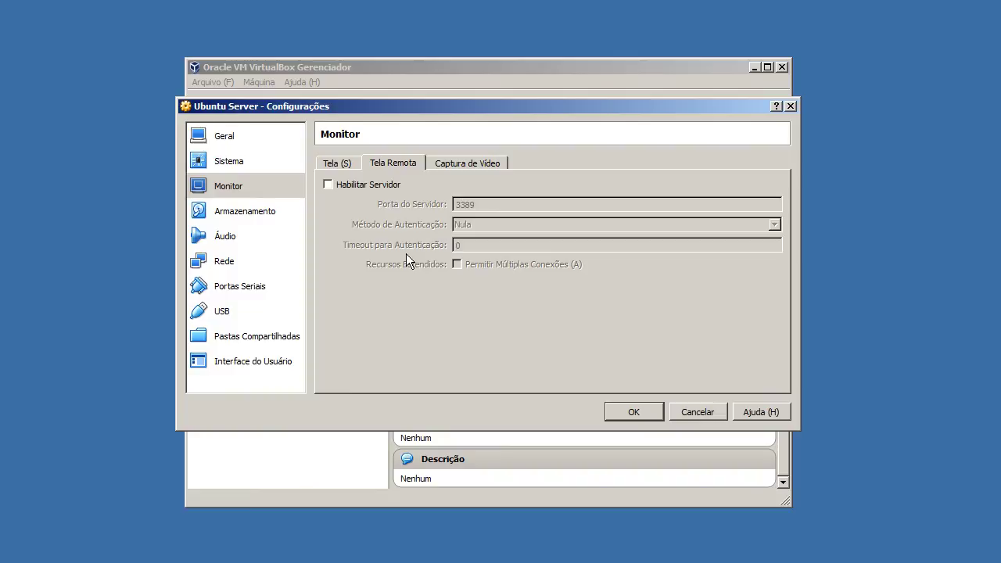
Enable video capture for the virtual machine and look at the options for its file path.
key("ctrl+Tab")
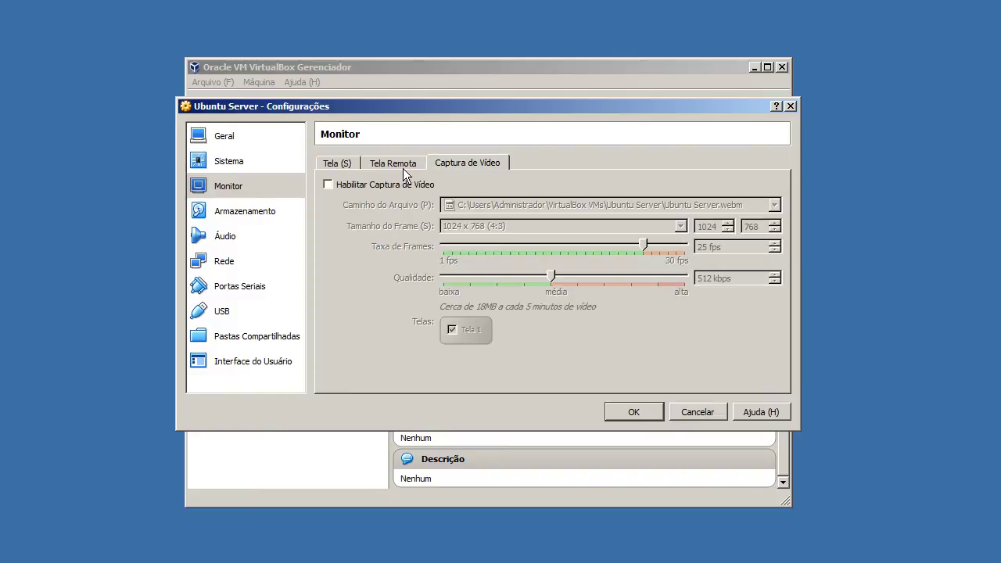
left_click(403, 184)
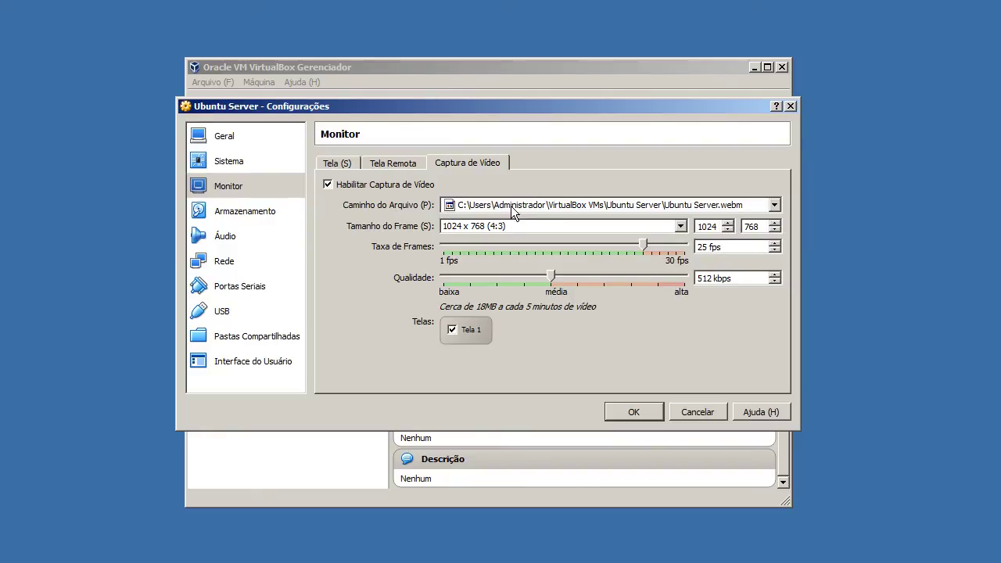
left_click(774, 205)
left_click(781, 204)
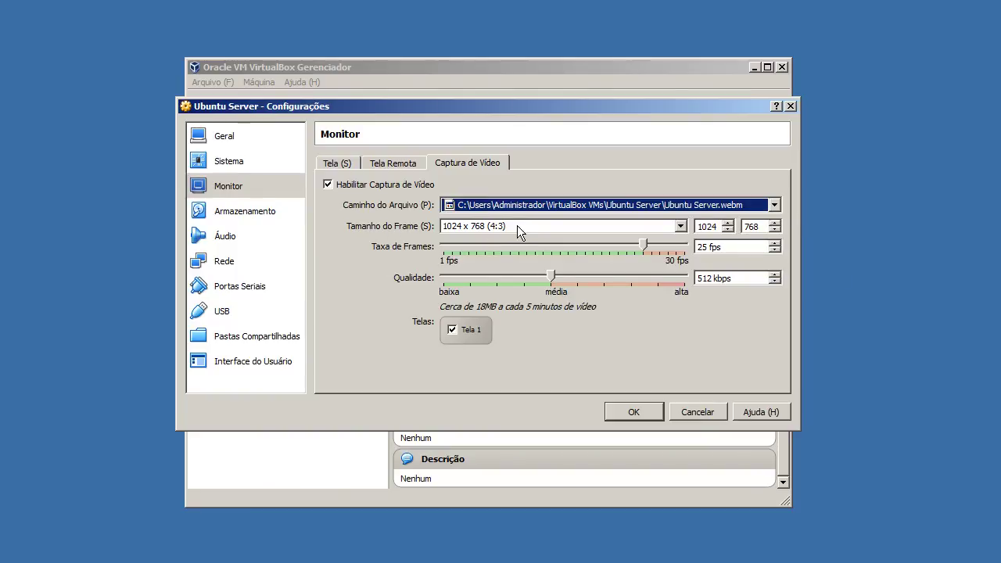
Examine the predefined frame sizes from 320 x 200 to 1920 x 1440, keeping the capture at 1024 x 768 (4:3).
left_click(587, 234)
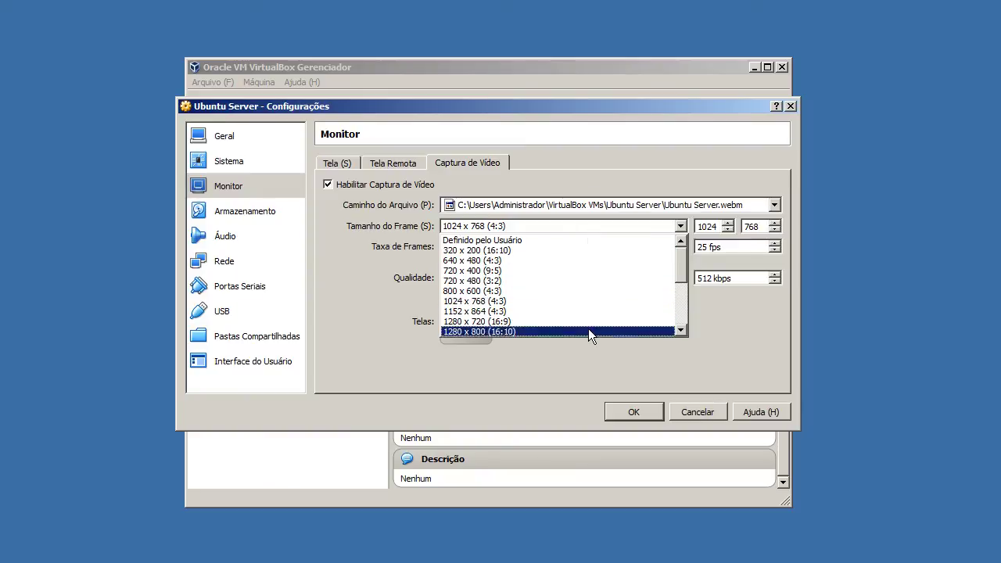
scroll(588, 329, "down", 4)
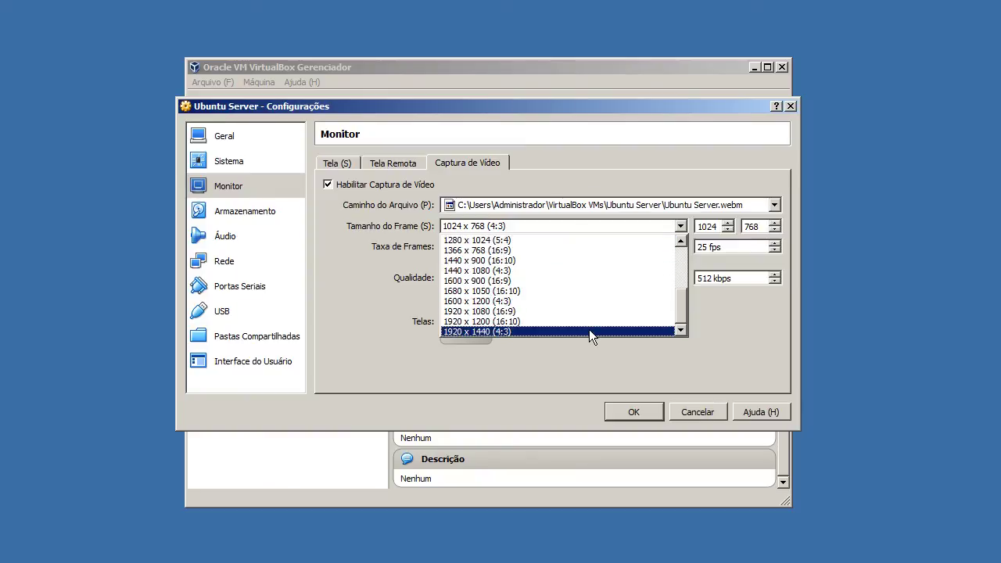
scroll(589, 329, "up", 5)
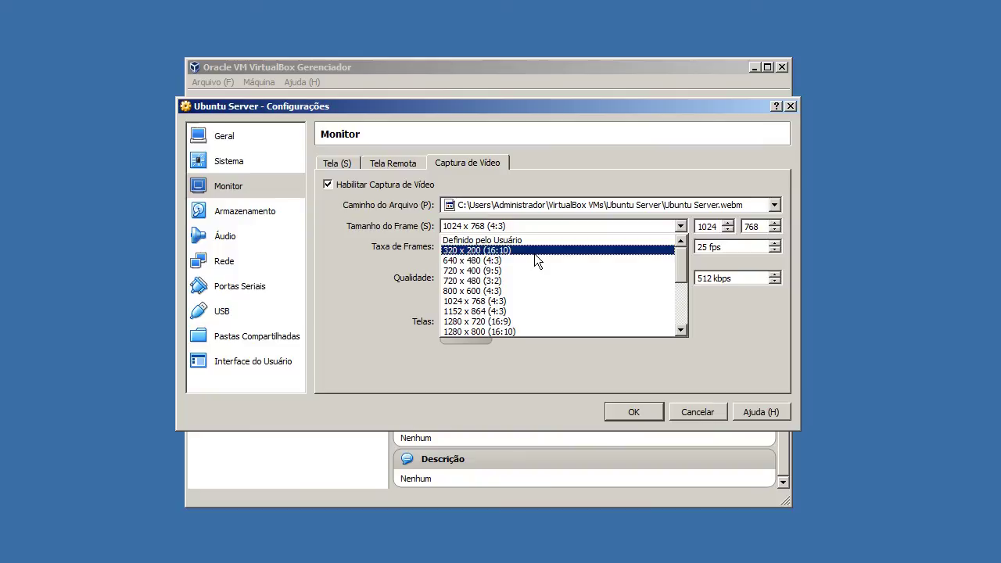
scroll(535, 253, "down", 4)
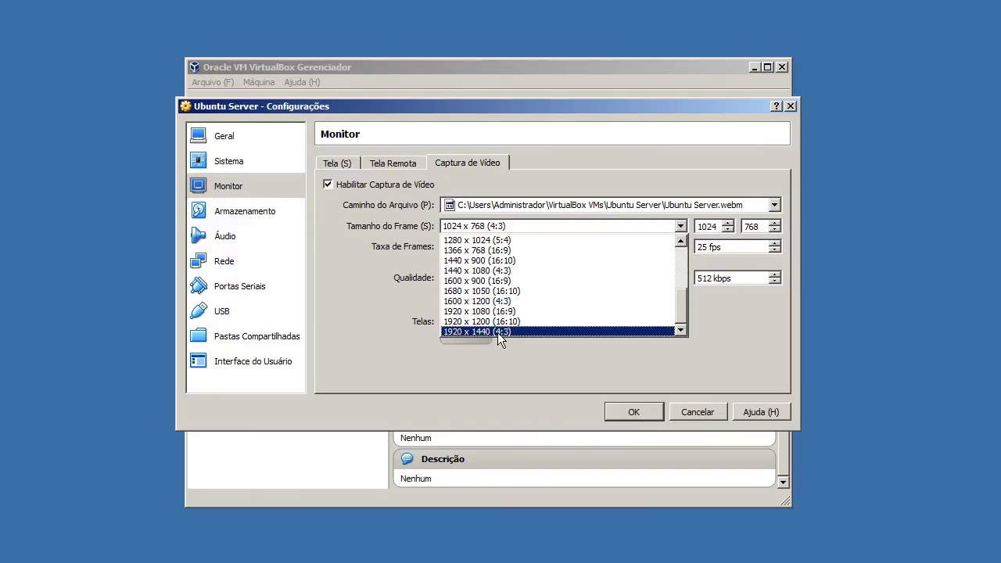
left_click(554, 172)
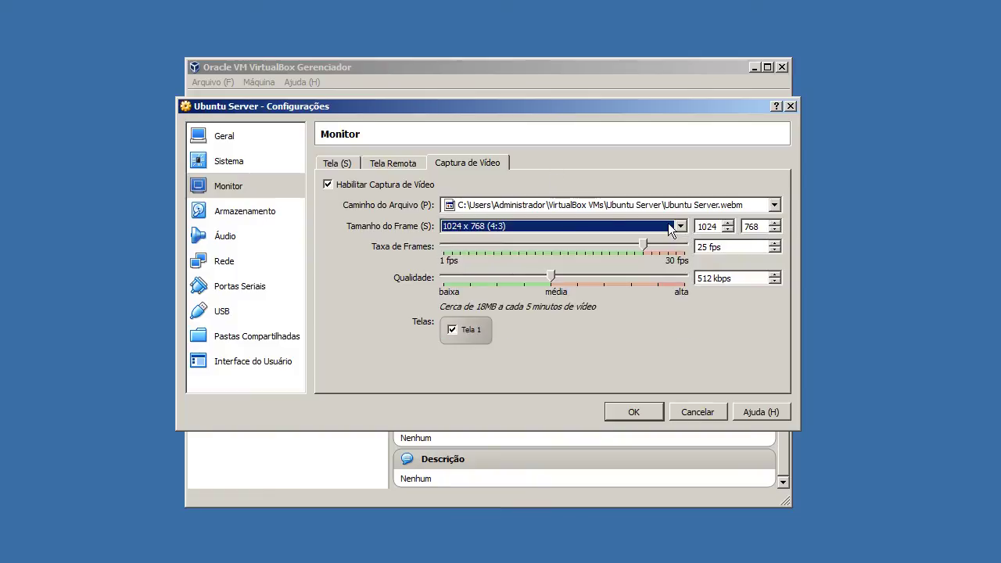
Set the capture's frame size to Definido pelo Usuário and look through the predefined sizes again without choosing one.
left_click(523, 222)
scroll(541, 289, "up", 2)
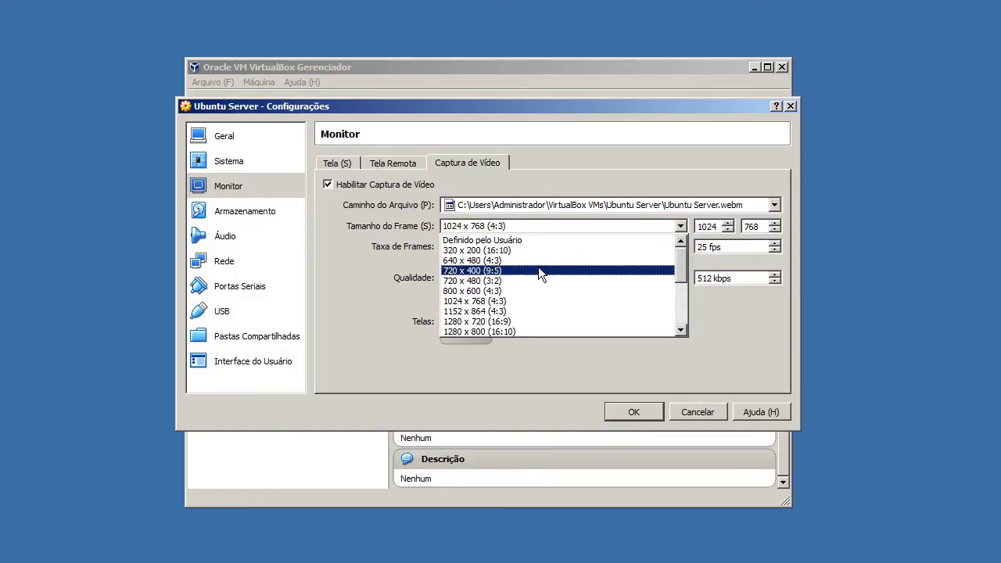
left_click(540, 243)
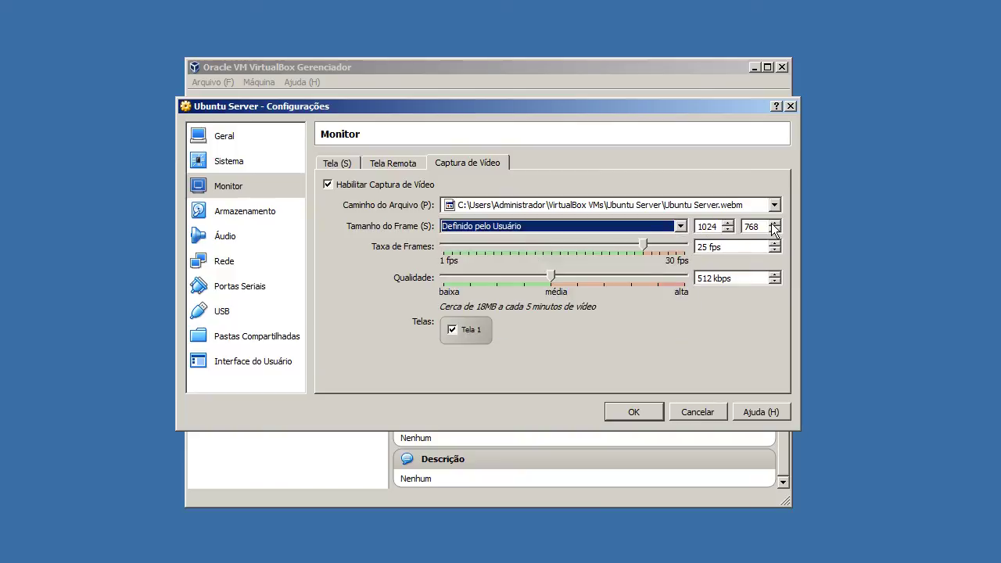
left_click(664, 232)
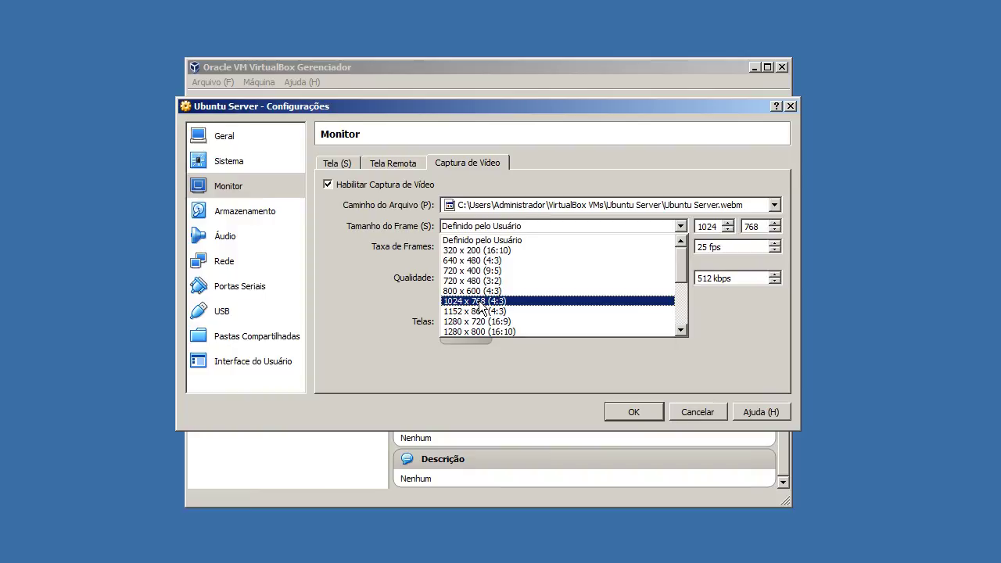
scroll(485, 307, "down", 1)
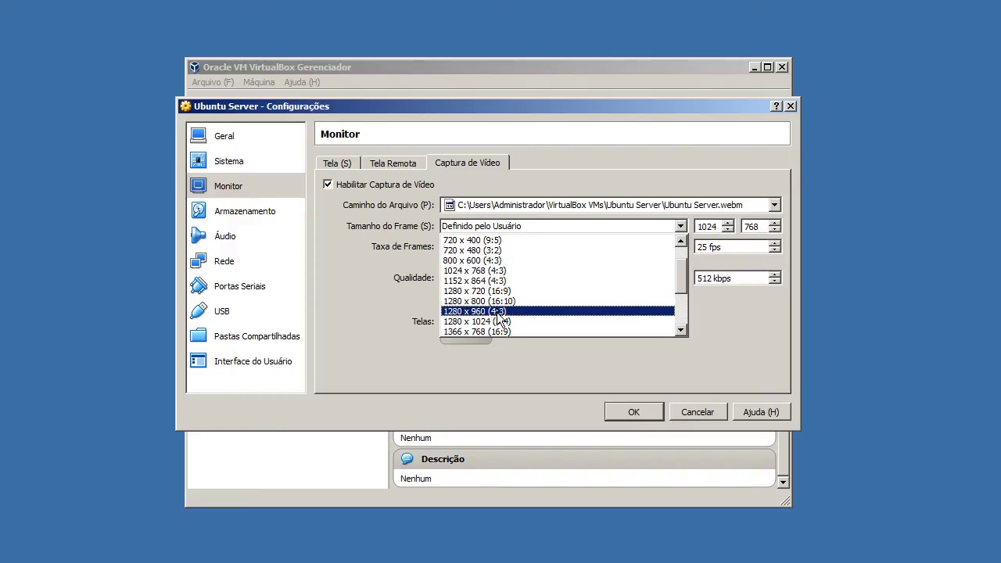
scroll(505, 327, "down", 3)
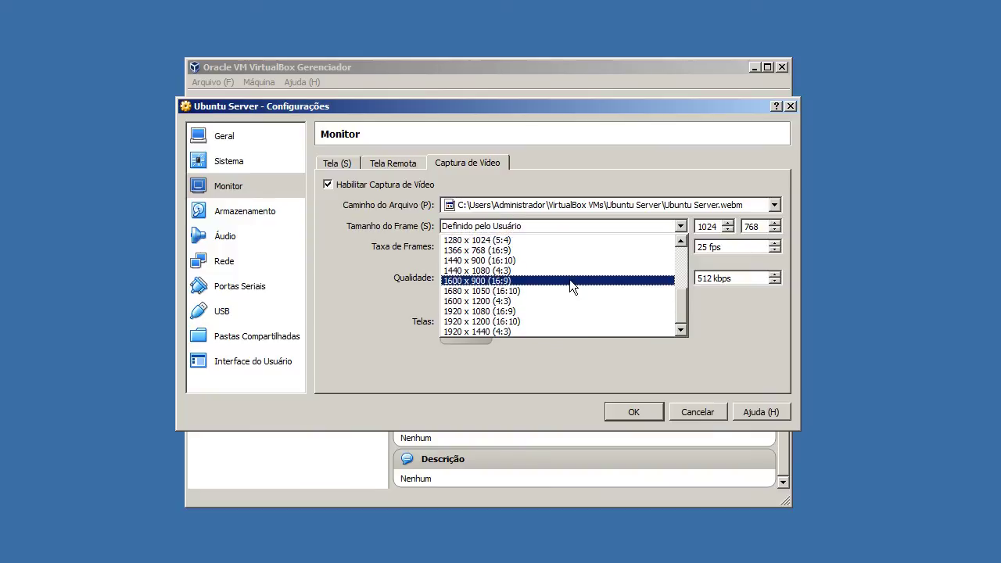
left_click(390, 294)
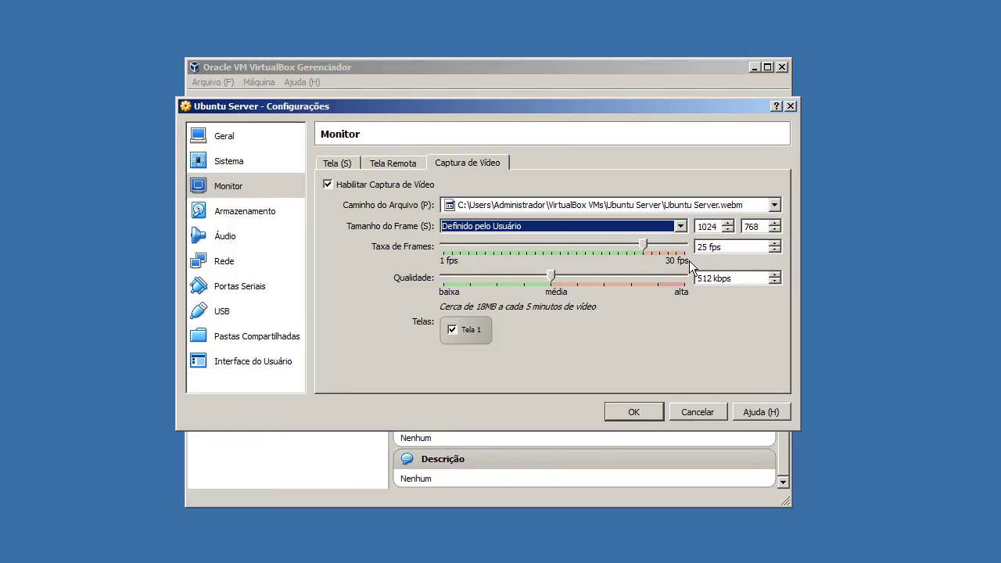
Try a 30 fps capture rate and the quality and screen options, restore 25 fps and 512 kbps, and disable video capture.
left_click_drag(644, 243, 697, 244)
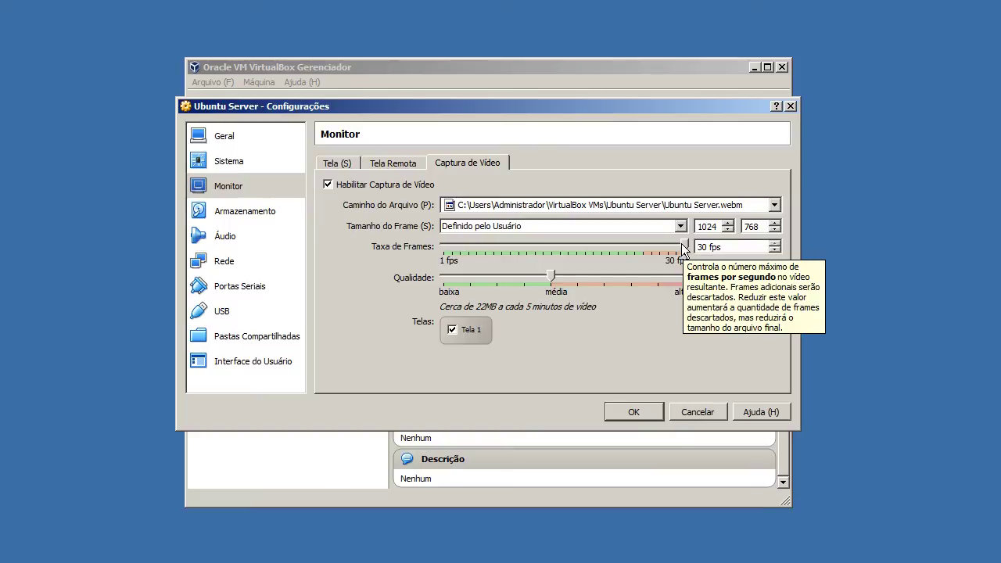
left_click_drag(683, 244, 642, 228)
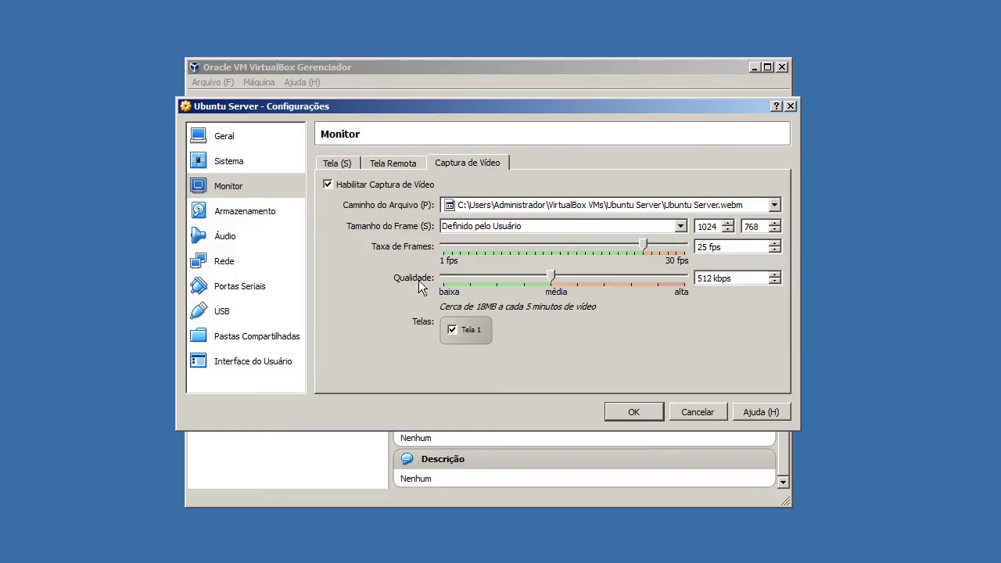
mouse_move(549, 276)
left_mouse_down()
mouse_move(436, 275)
mouse_move(679, 278)
mouse_move(539, 266)
left_mouse_up()
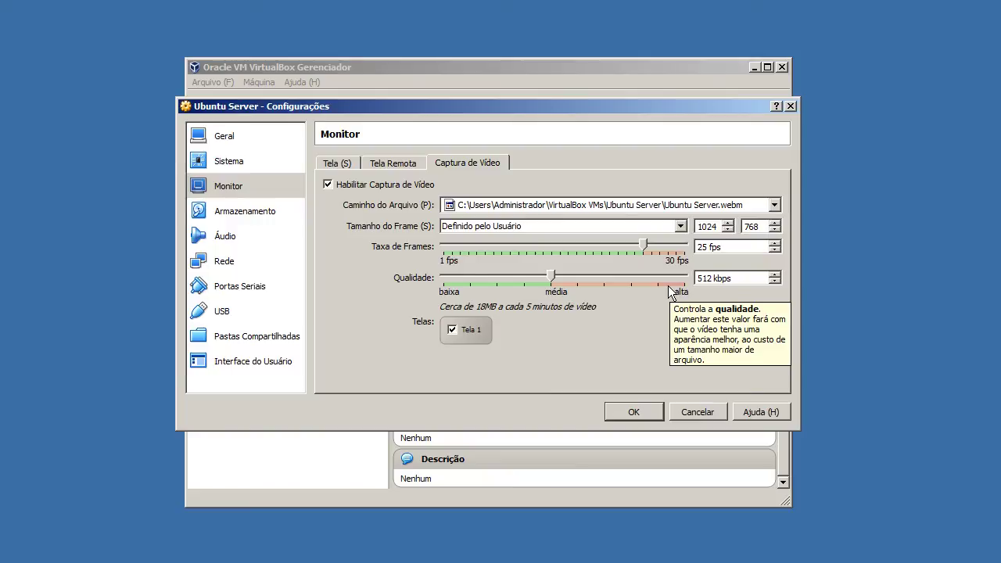
left_click(453, 329)
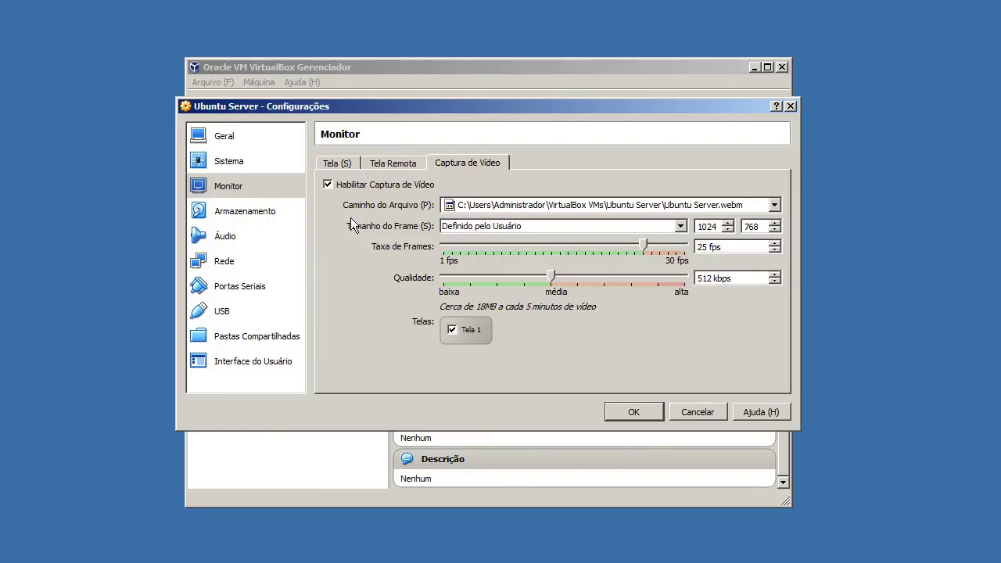
left_click(352, 184)
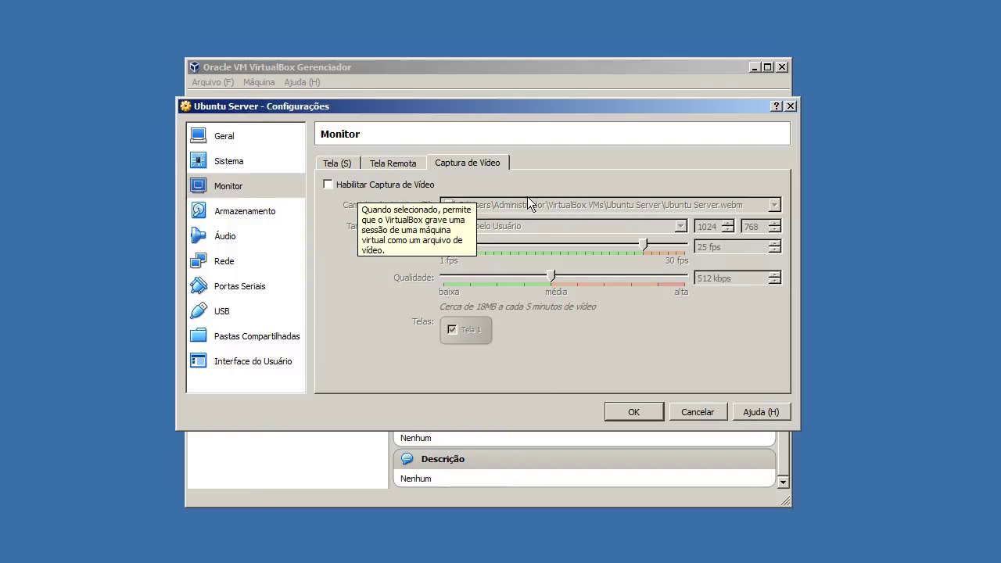
Examine the storage settings of the IDE and SATA controllers and the controller types that can be added.
left_click(290, 213)
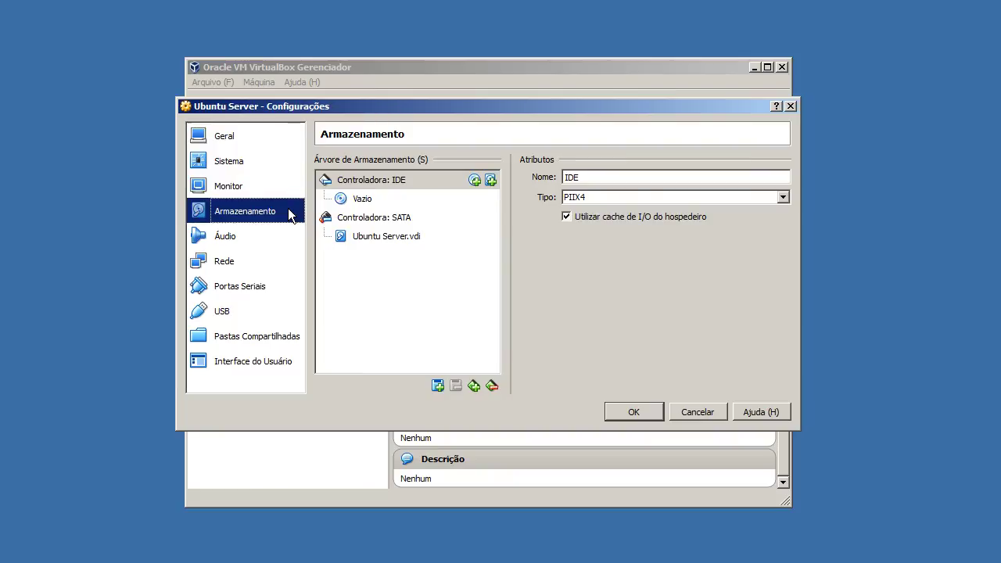
left_click(401, 186)
left_click(381, 221)
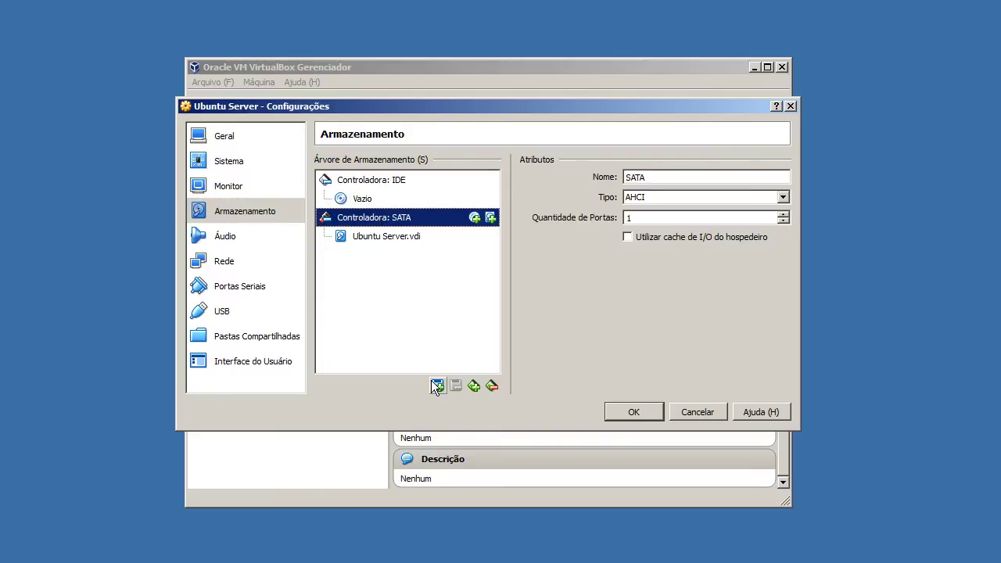
left_click(473, 386)
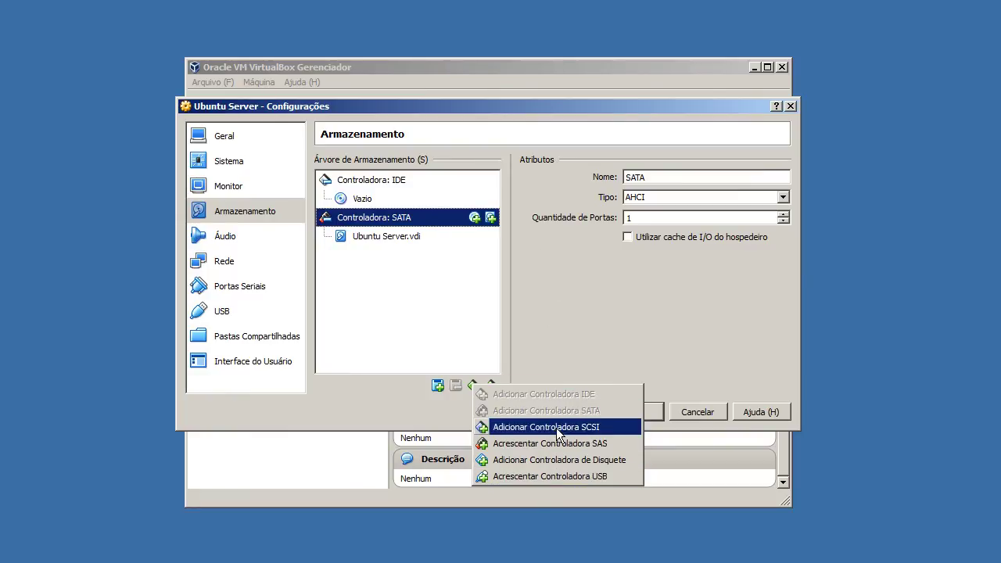
left_click(558, 205)
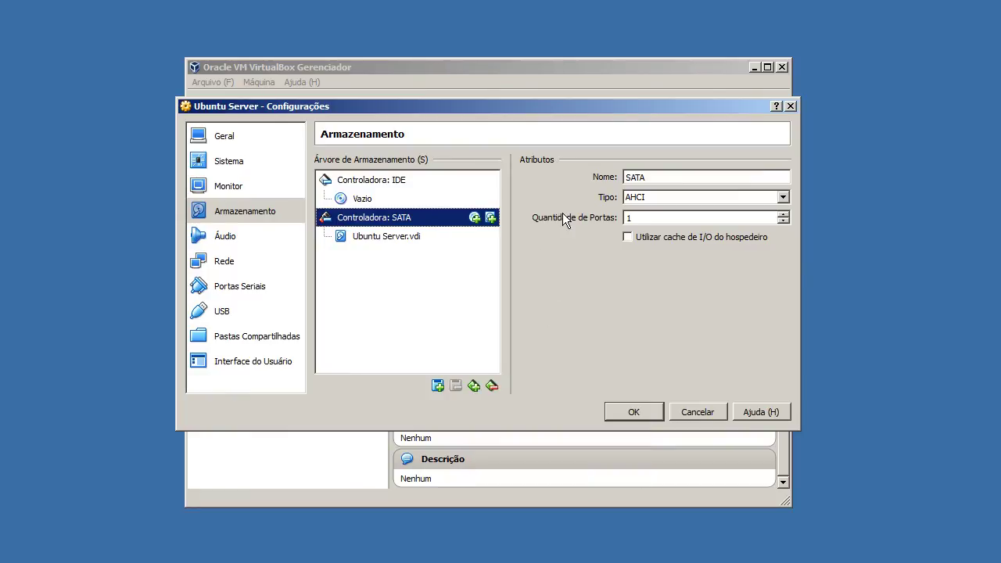
left_click(392, 181)
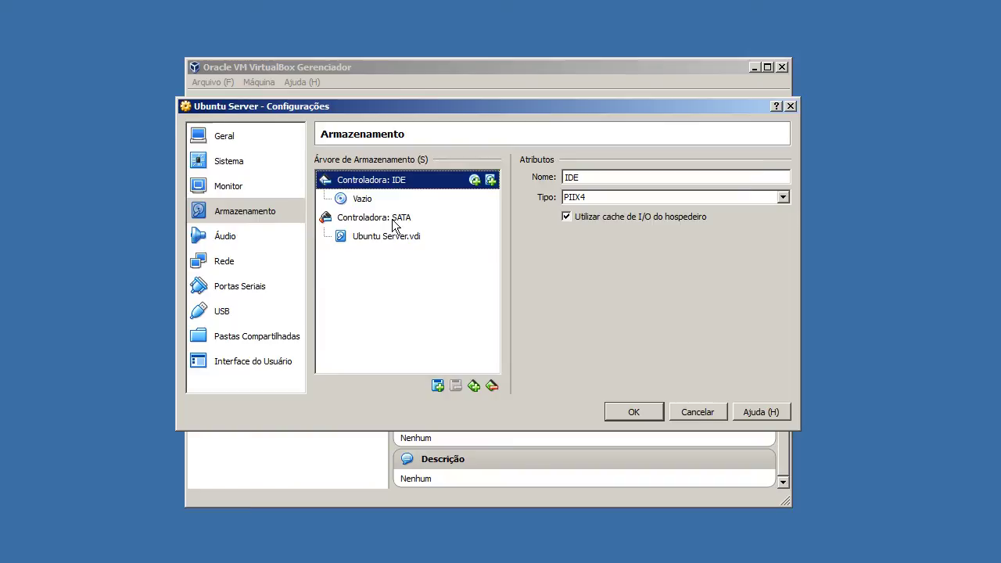
Remove the SATA and IDE controllers from the storage tree and add a new IDE controller.
left_click(393, 220)
left_click(488, 385)
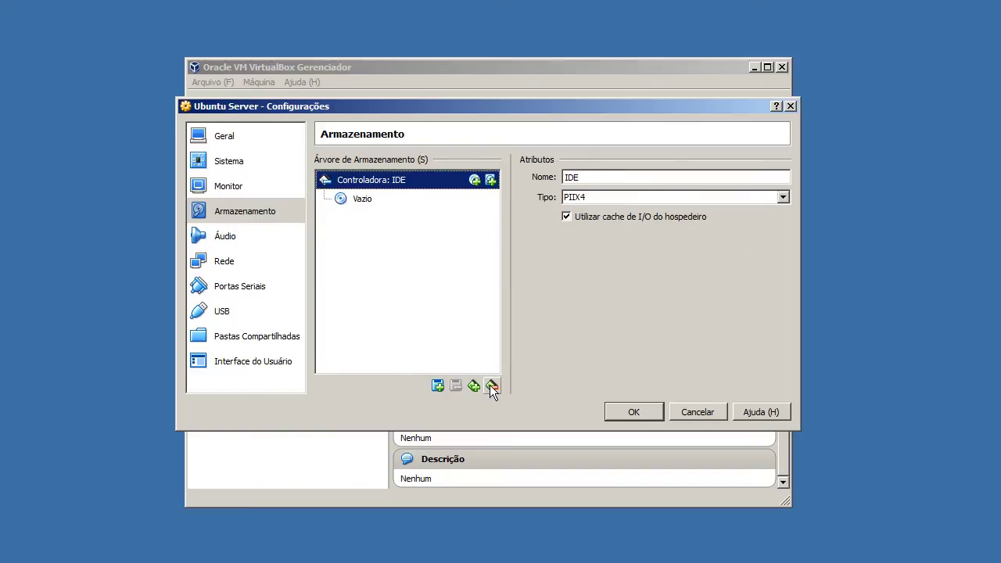
left_click(491, 385)
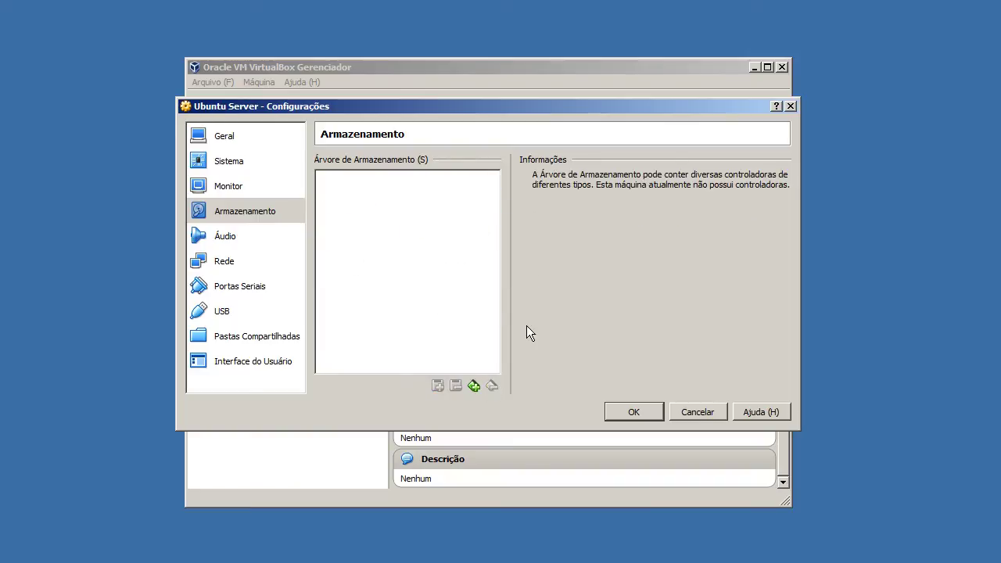
left_click(473, 386)
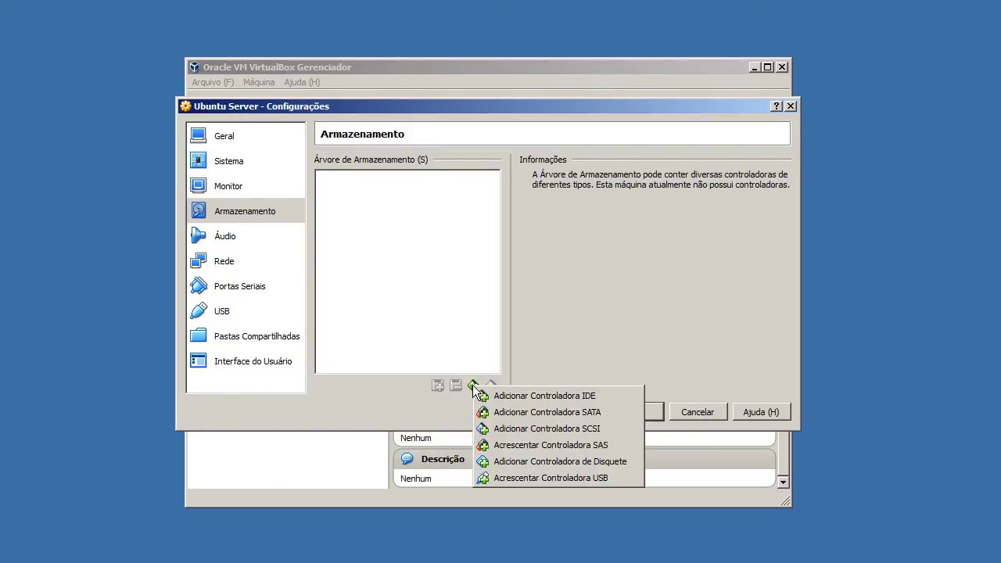
left_click(580, 394)
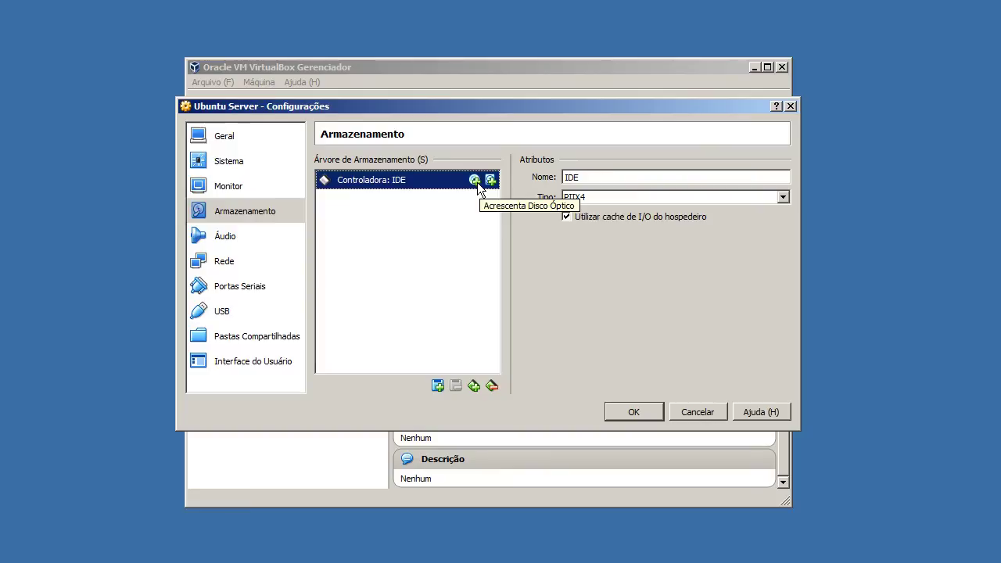
Create a dynamically allocated 50 GB VDI disk, keeping the name NewVirtualDisk1, and attach it to the IDE controller.
left_click(491, 181)
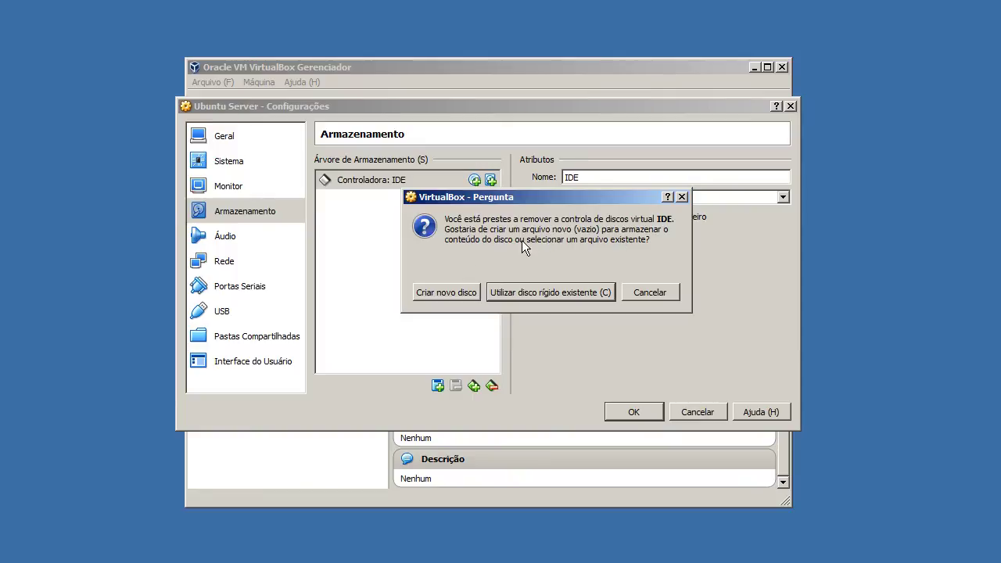
left_click(439, 292)
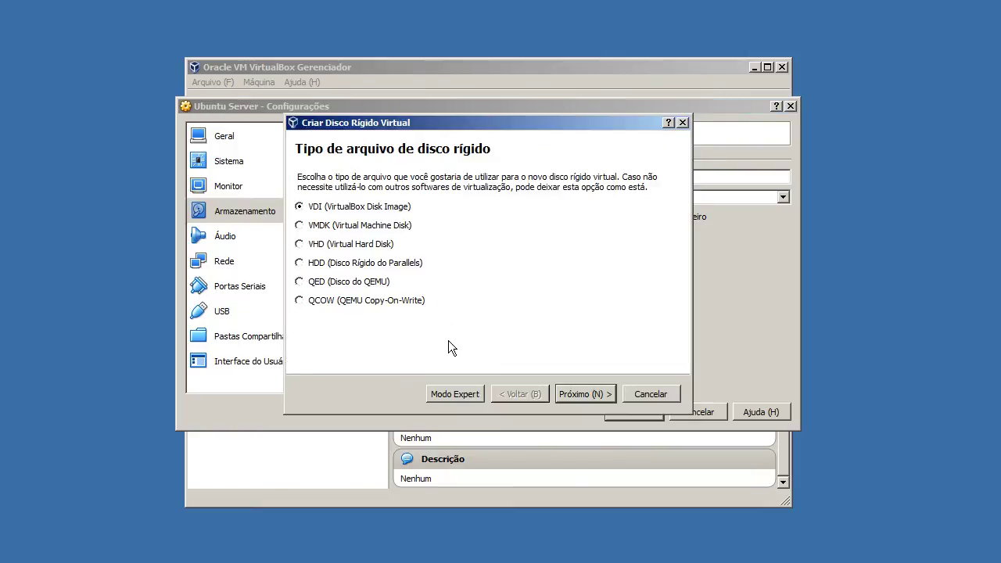
left_click(447, 391)
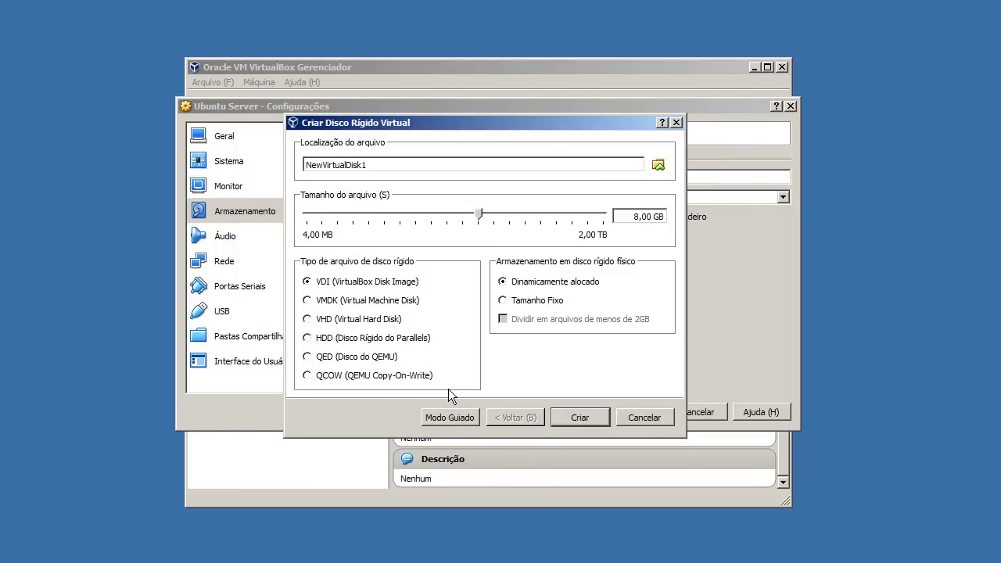
double_click(333, 164)
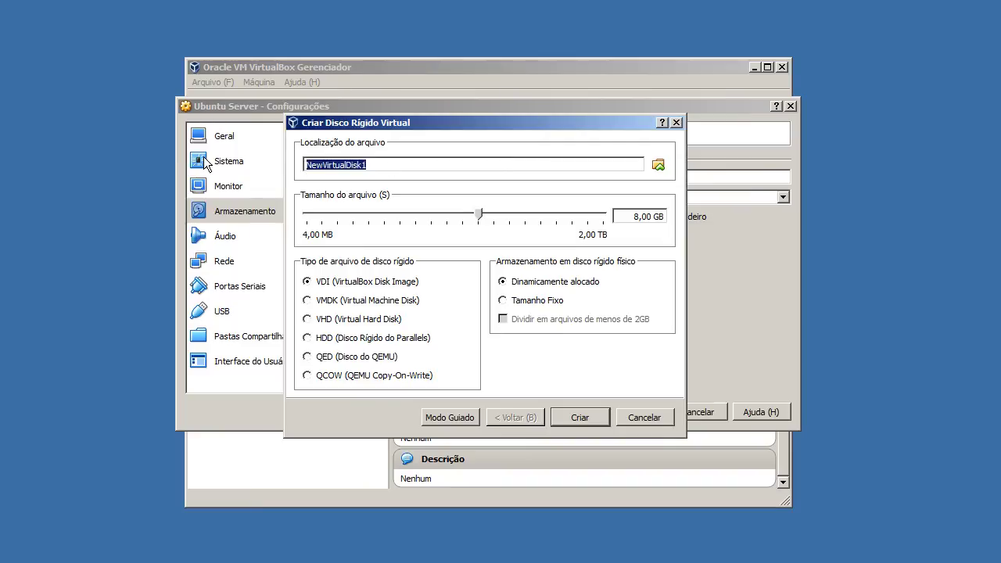
double_click(646, 219)
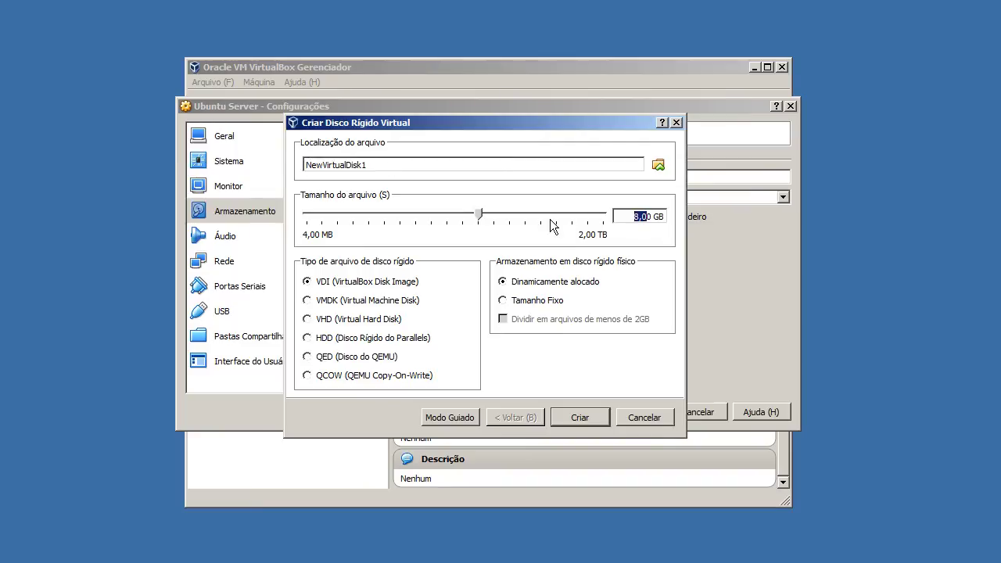
type("50")
left_click(515, 302)
left_click(522, 286)
left_click(567, 418)
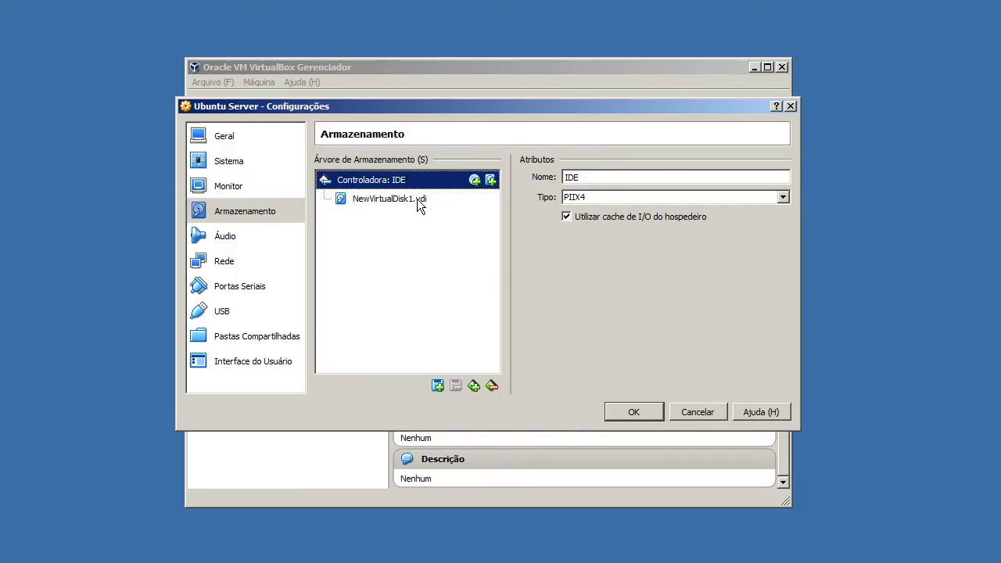
Add an optical drive to the IDE controller with the Windows Server 2008 R2 SP1 x64 PT image from disk I:.
left_click(420, 202)
left_click(412, 180)
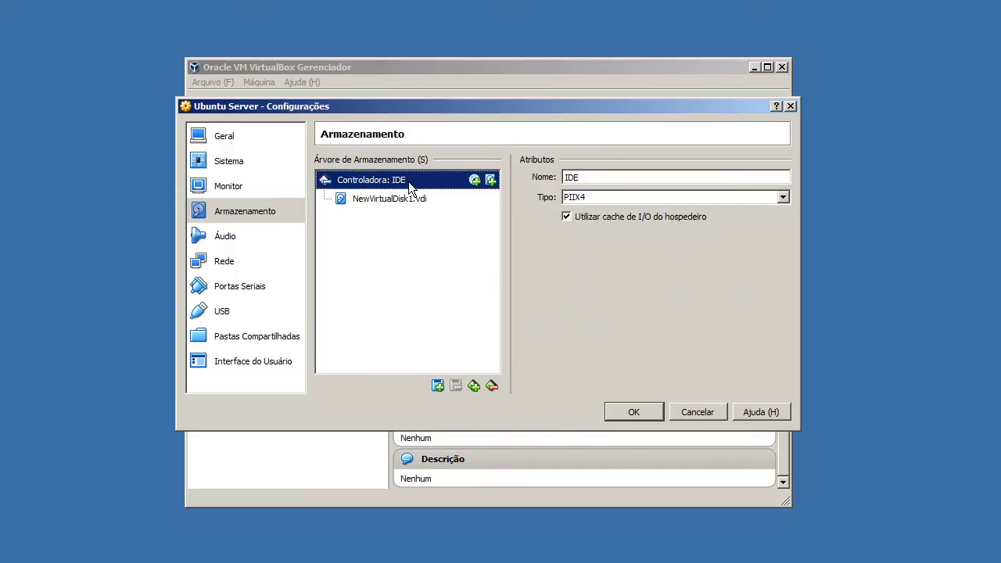
left_click(474, 181)
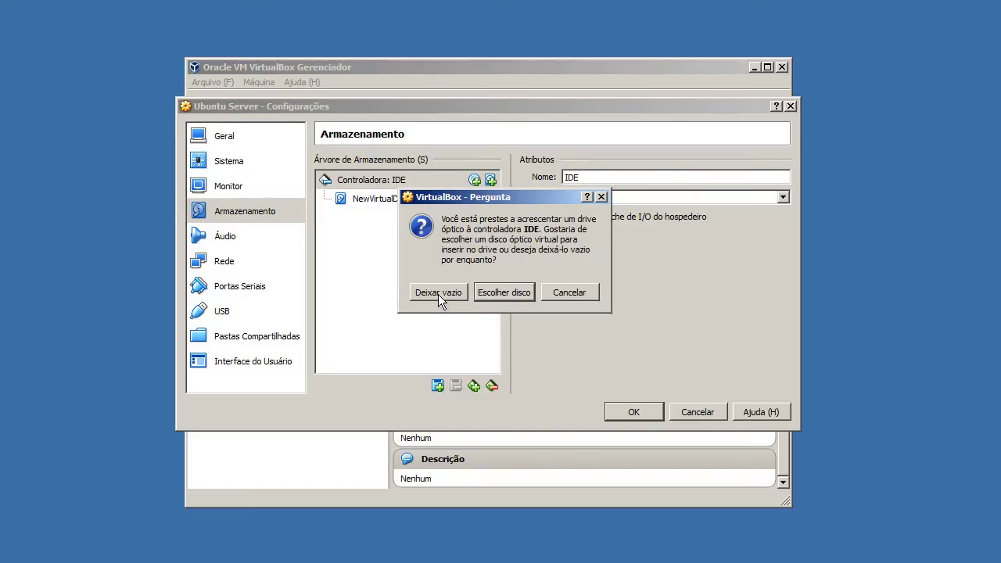
left_click(504, 296)
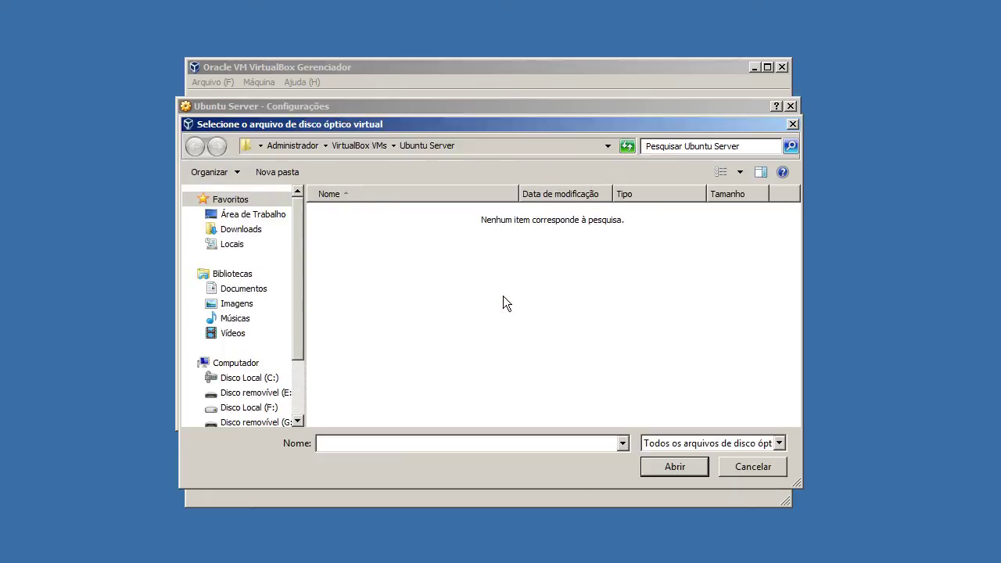
left_click(235, 363)
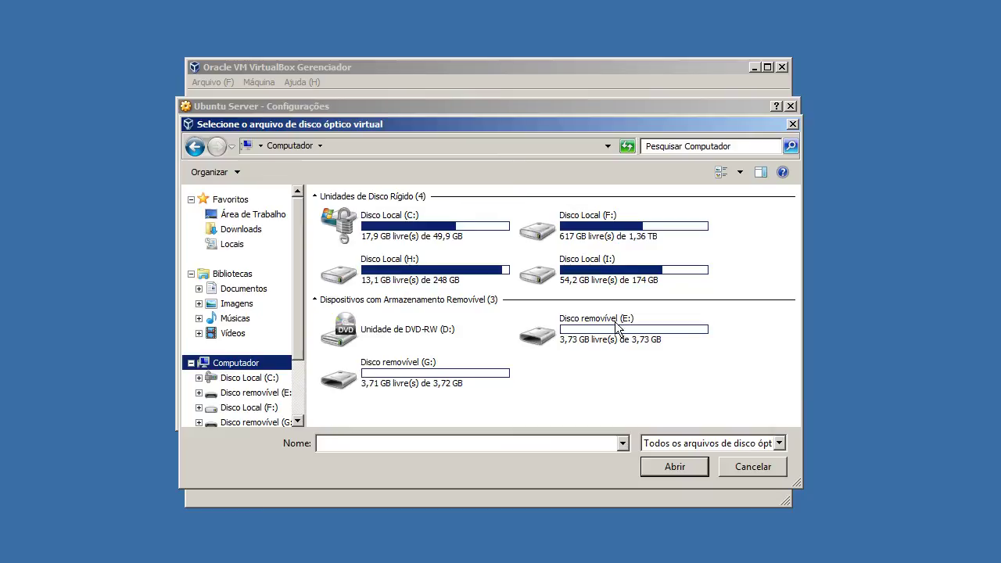
double_click(600, 288)
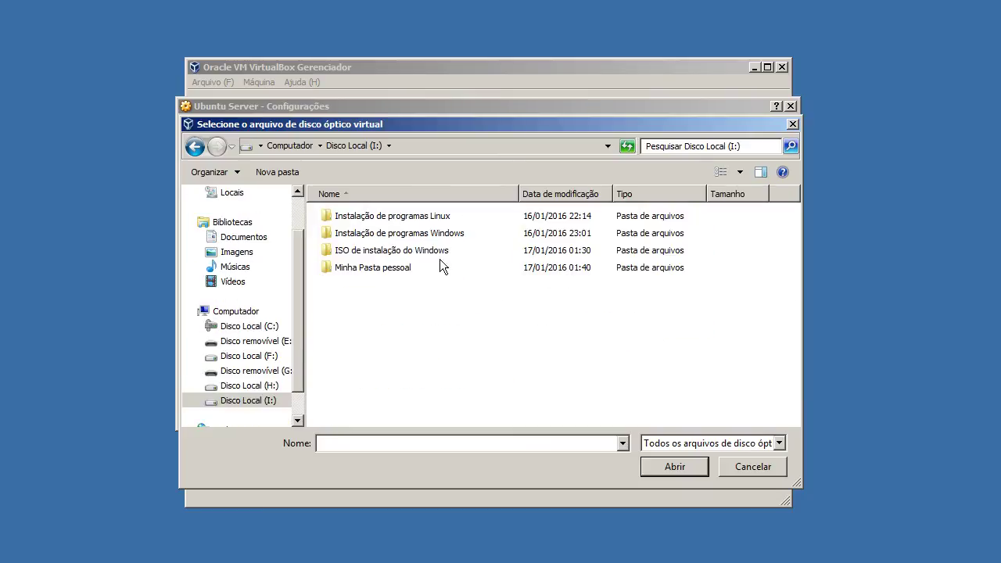
double_click(407, 254)
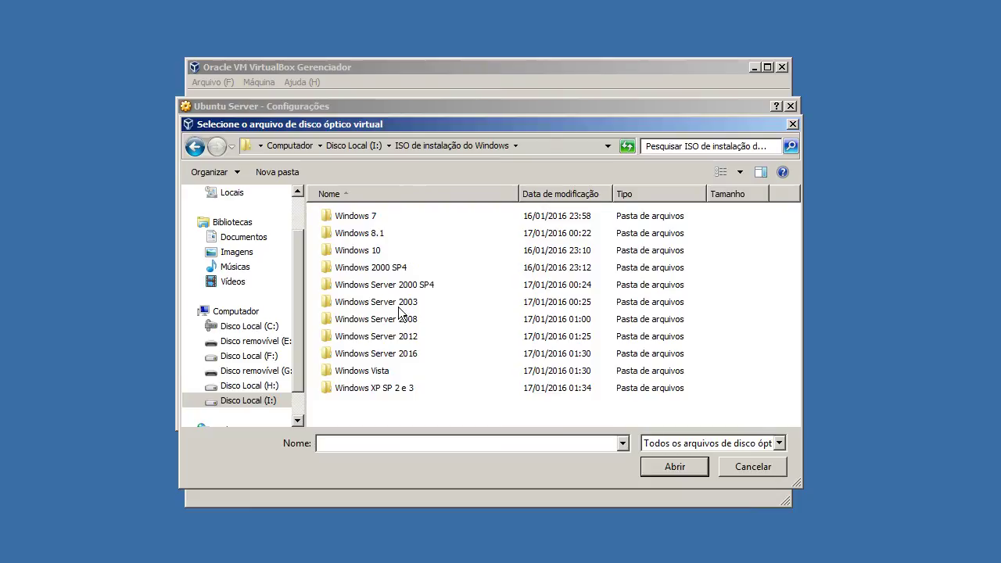
double_click(410, 319)
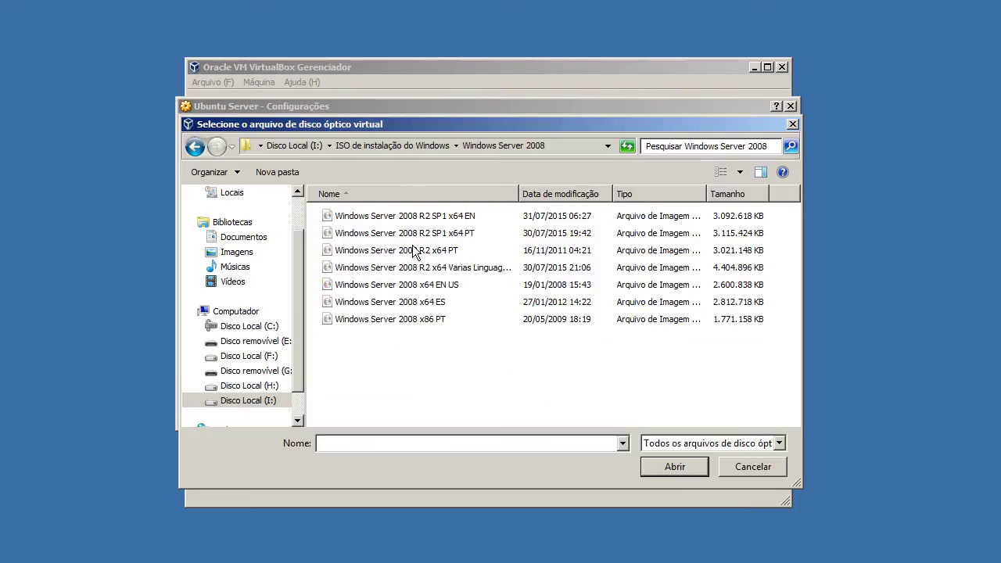
left_click(417, 234)
left_click(675, 467)
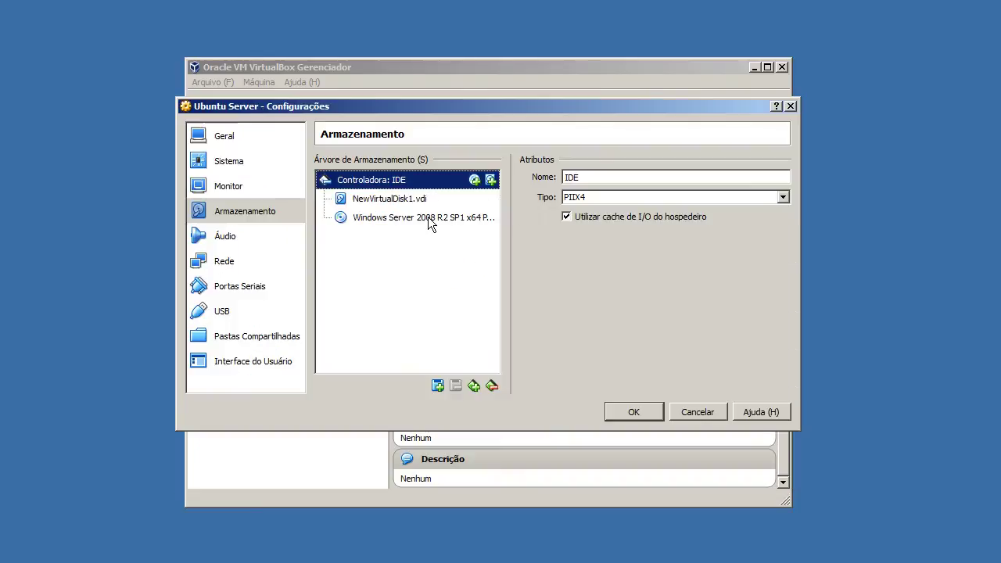
Check the attributes of the attached optical image and hard disk, and remove the Windows Server 2008 optical drive.
left_click(426, 219)
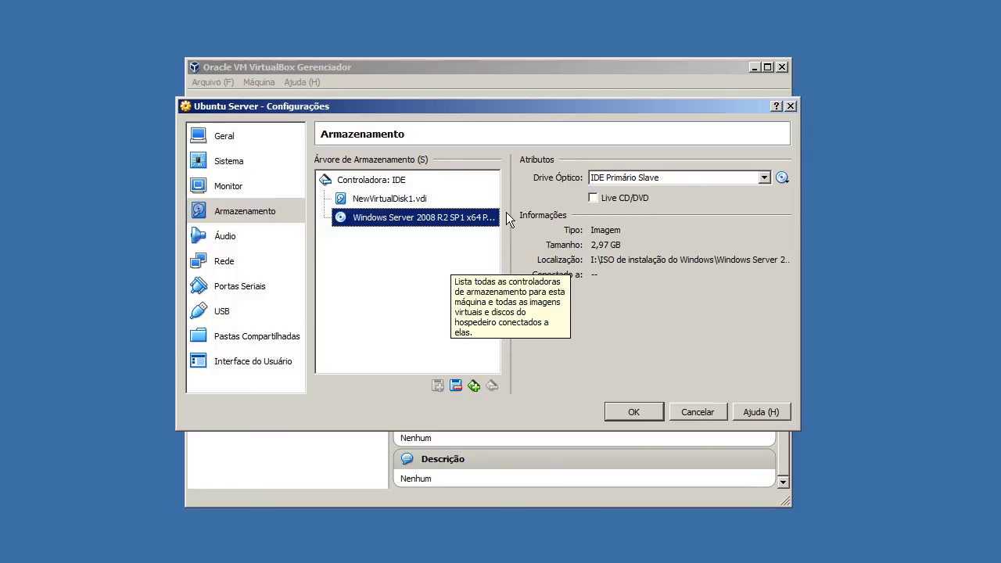
left_click(398, 201)
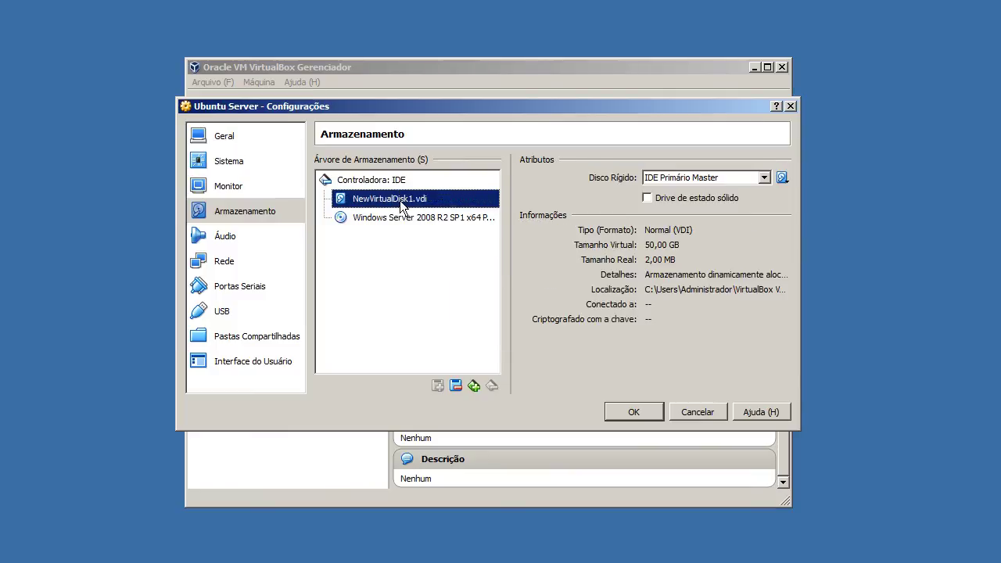
left_click(405, 217)
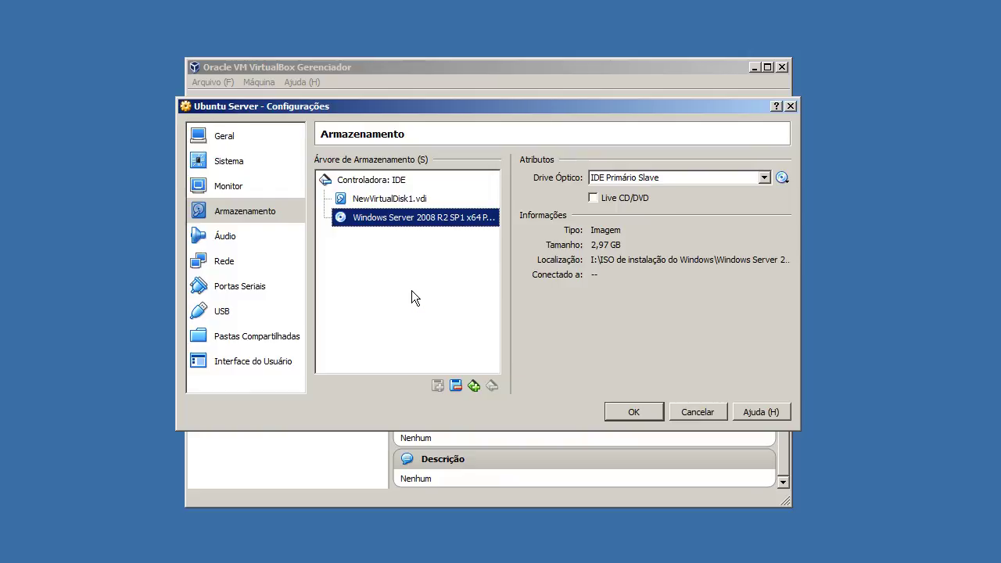
left_click(453, 383)
left_click(465, 292)
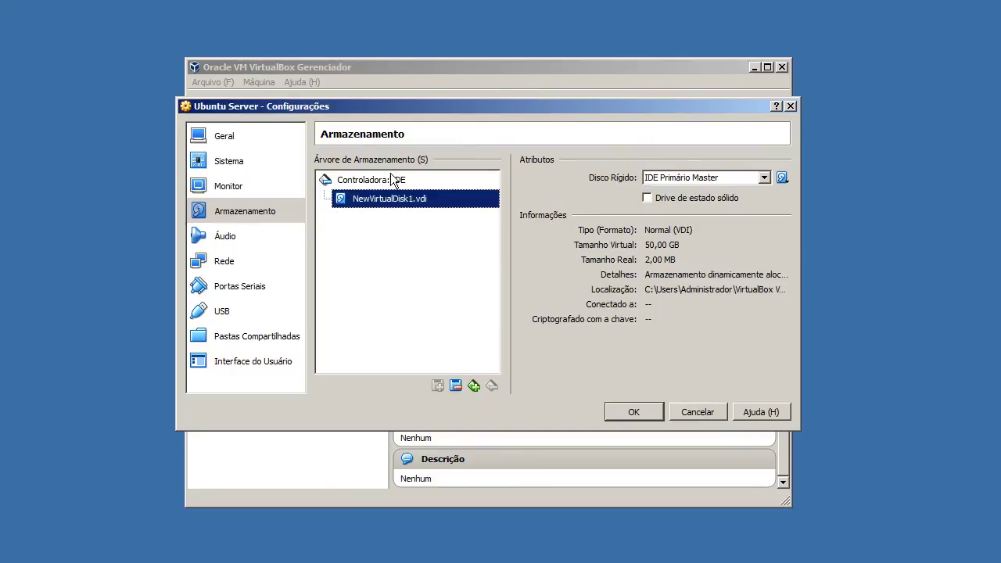
Add an empty optical drive to the IDE controller and view the disc sources offered for it without choosing one.
left_click(401, 180)
left_click(474, 180)
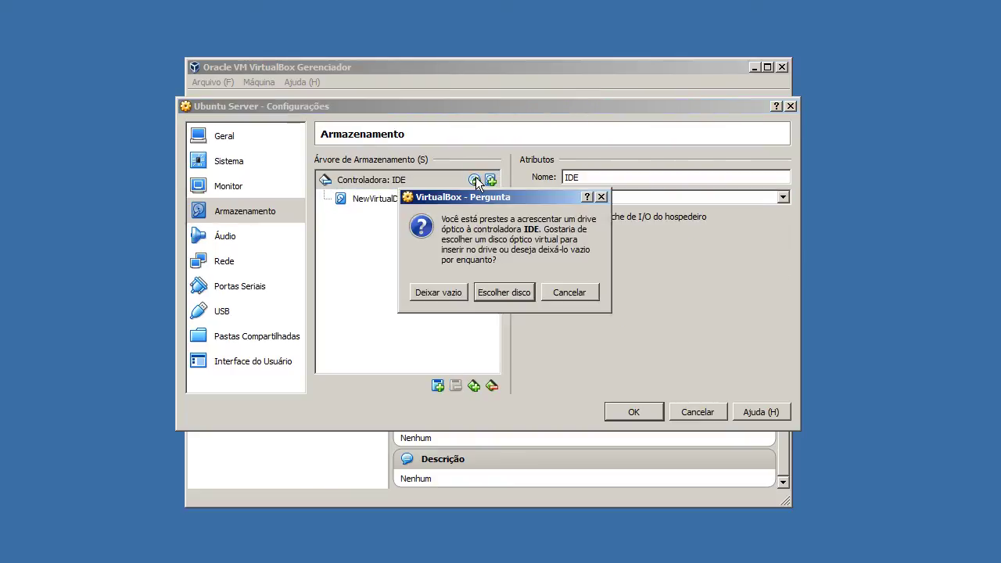
left_click(434, 292)
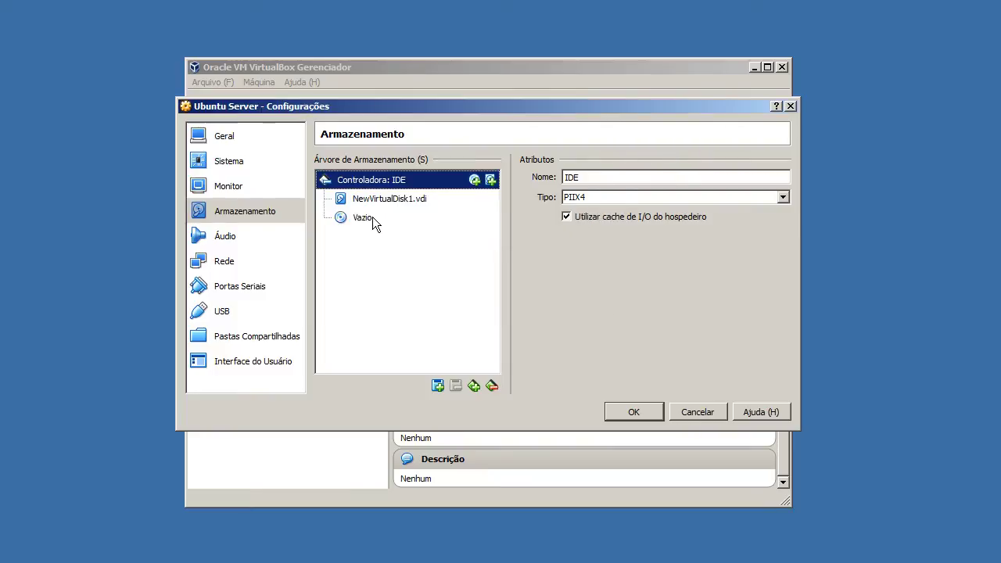
left_click(374, 217)
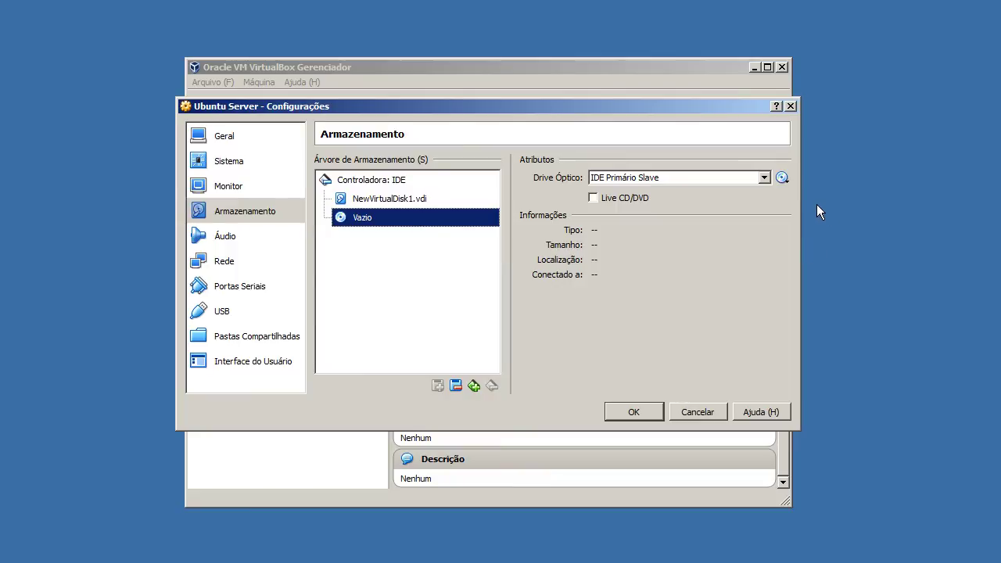
left_click(782, 179)
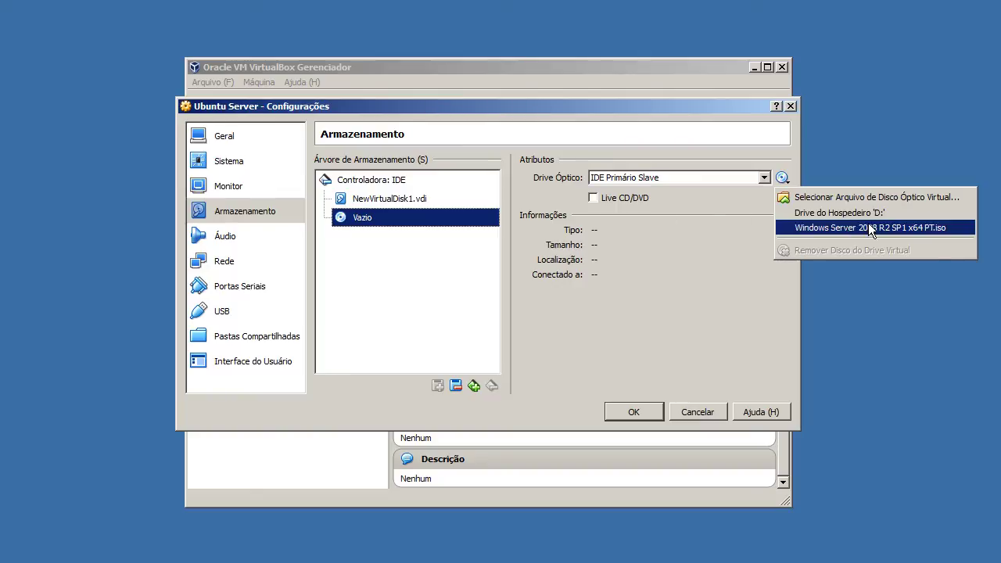
left_click(613, 258)
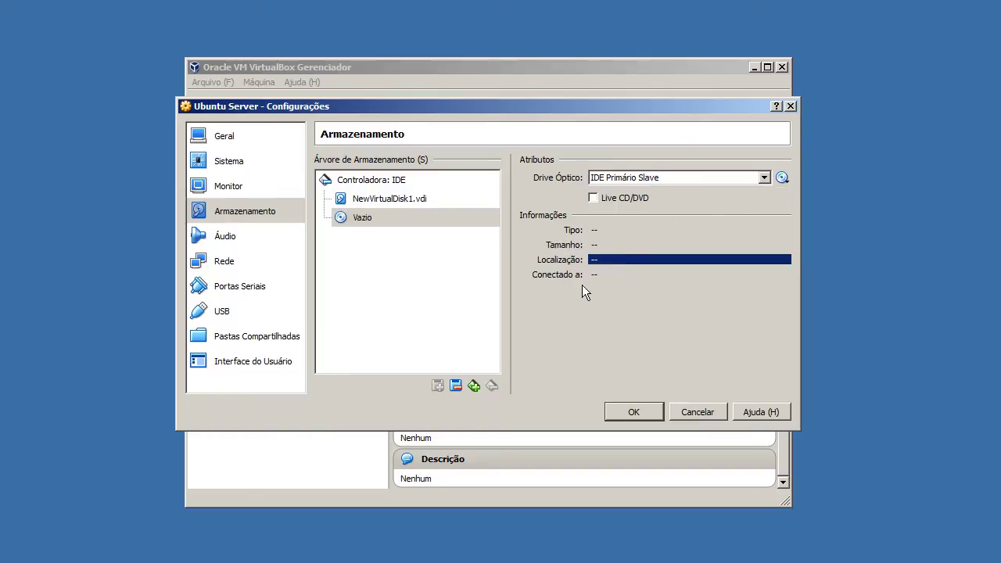
Examine the host audio drivers and audio controllers offered in the Áudio settings without changing them.
left_click(240, 235)
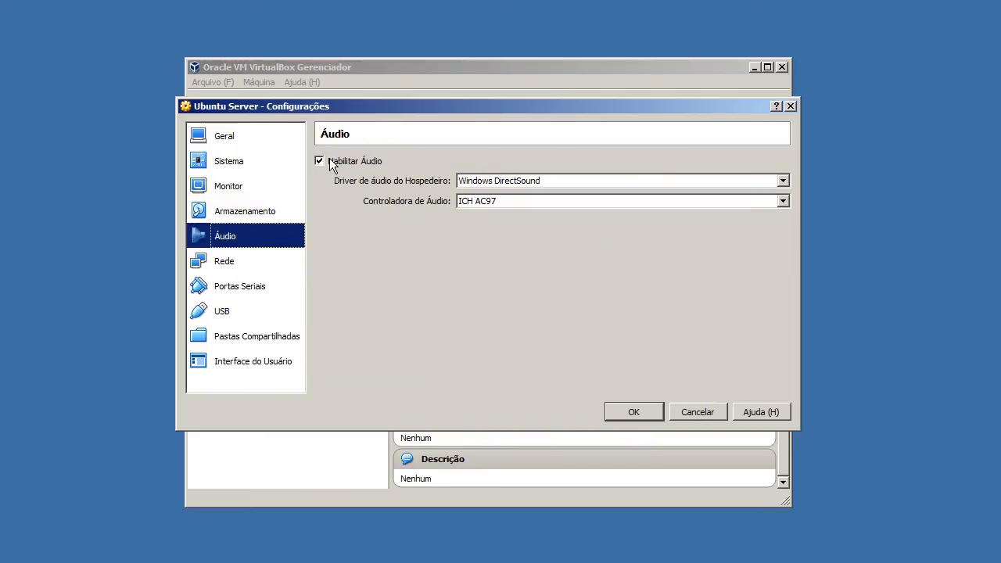
left_click(478, 182)
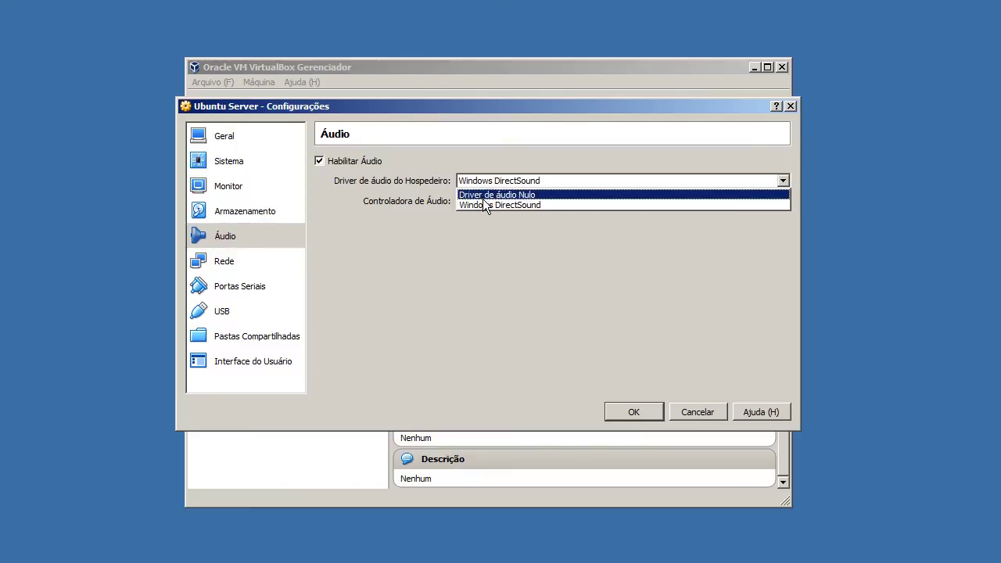
left_click(484, 239)
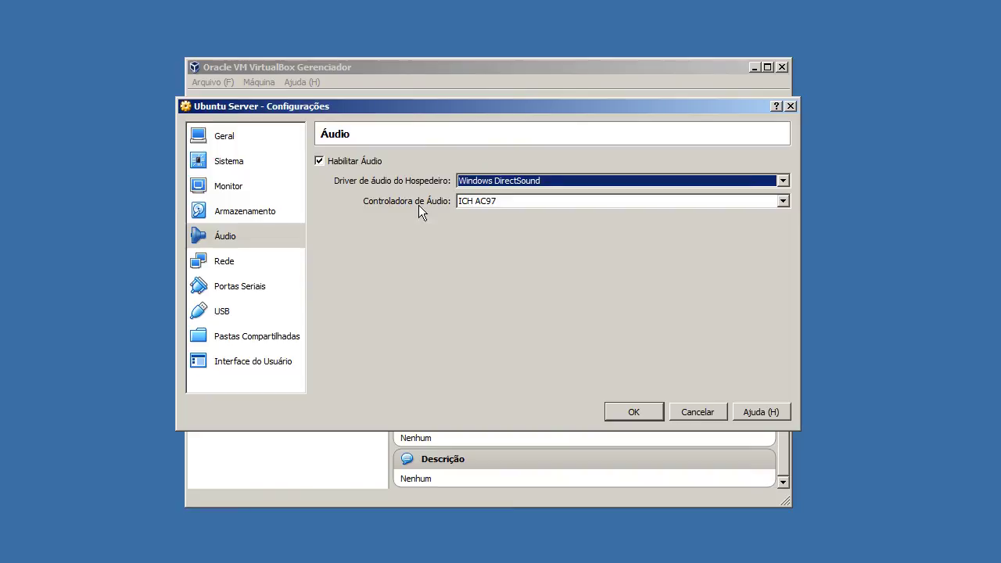
left_click(462, 202)
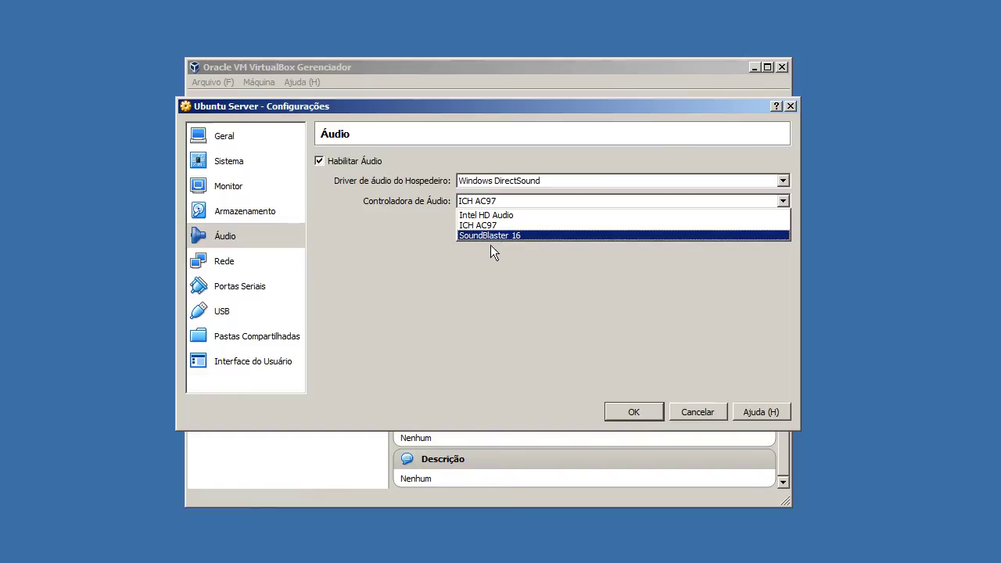
left_click(489, 310)
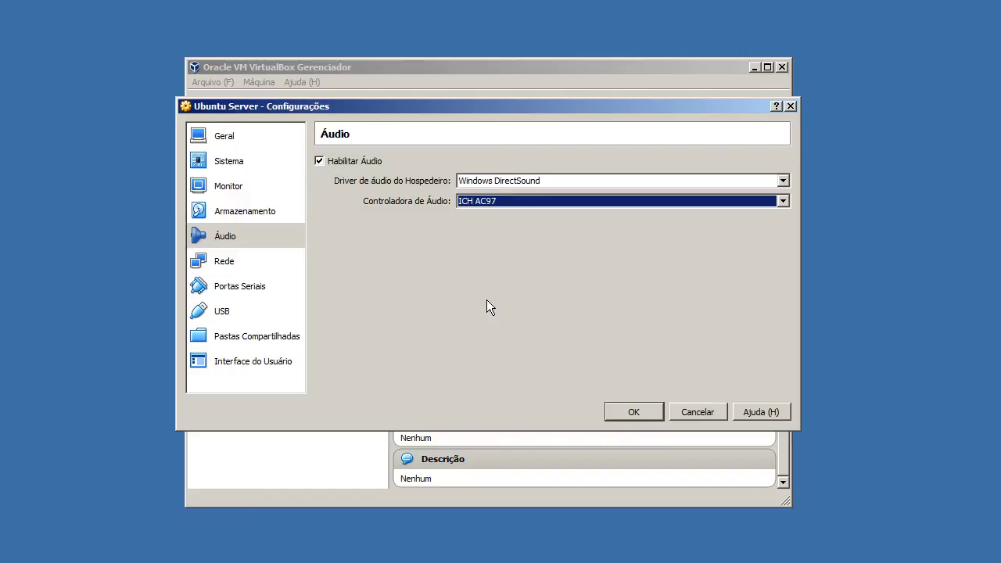
Set the virtual machine's audio controller to Intel HD Audio, keeping audio enabled.
left_click(530, 201)
left_click(406, 191)
left_click(469, 201)
left_click(469, 212)
left_click(342, 162)
left_click(345, 166)
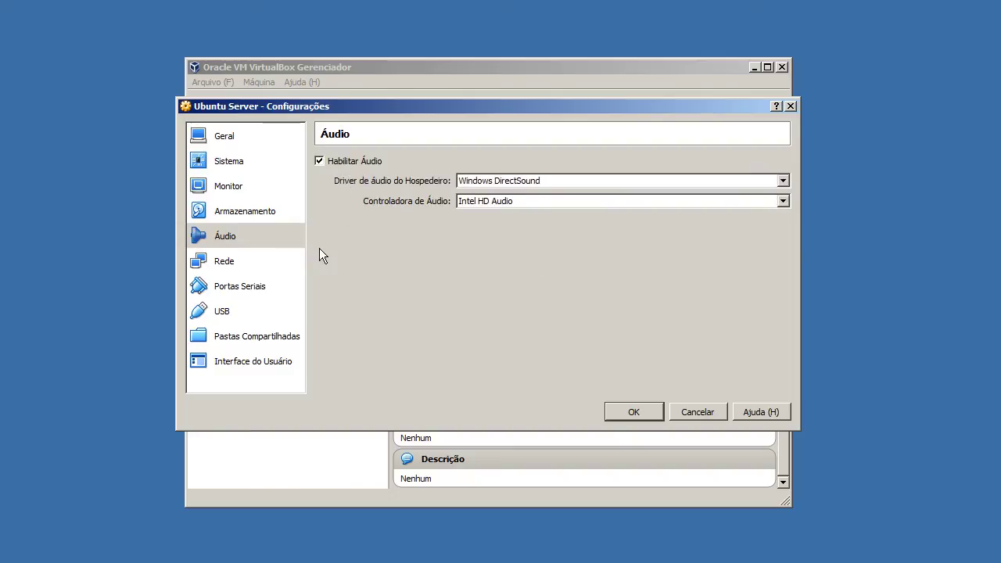
Open the virtual machine's network settings and expand the advanced options of Adaptador 1.
left_click(272, 261)
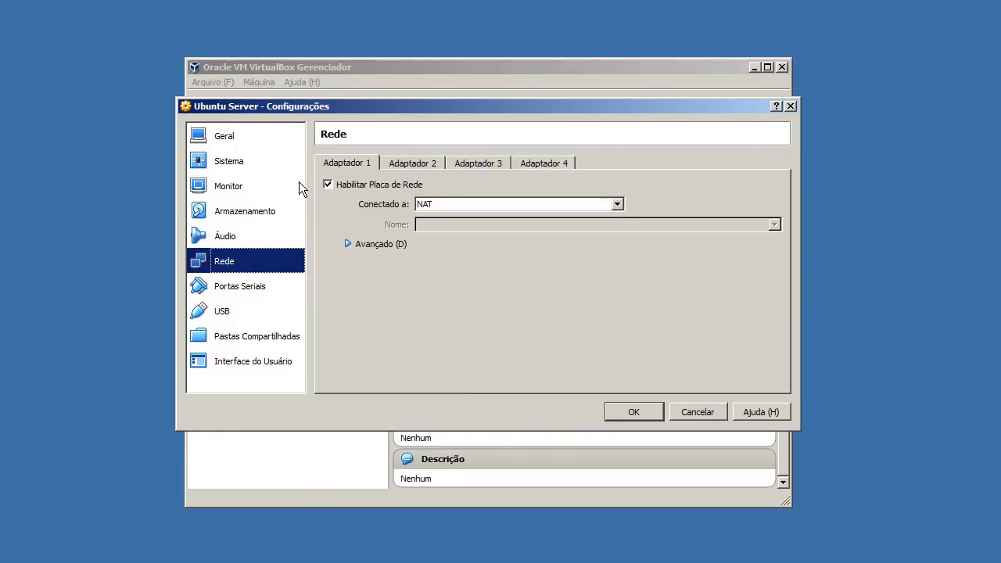
left_click(364, 243)
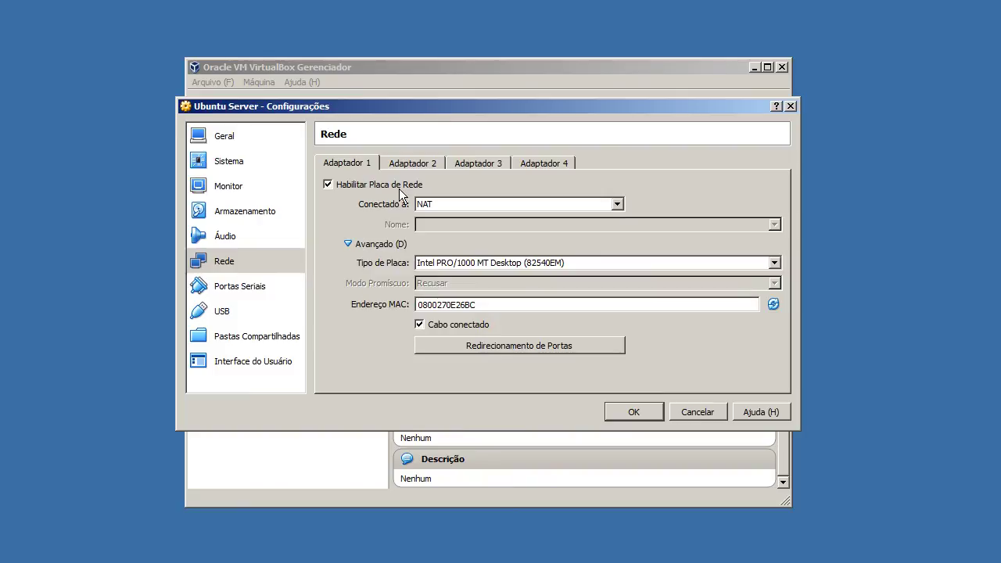
Attach Adaptador 1 to Rede NAT and check which network names are offered for it.
left_click(460, 204)
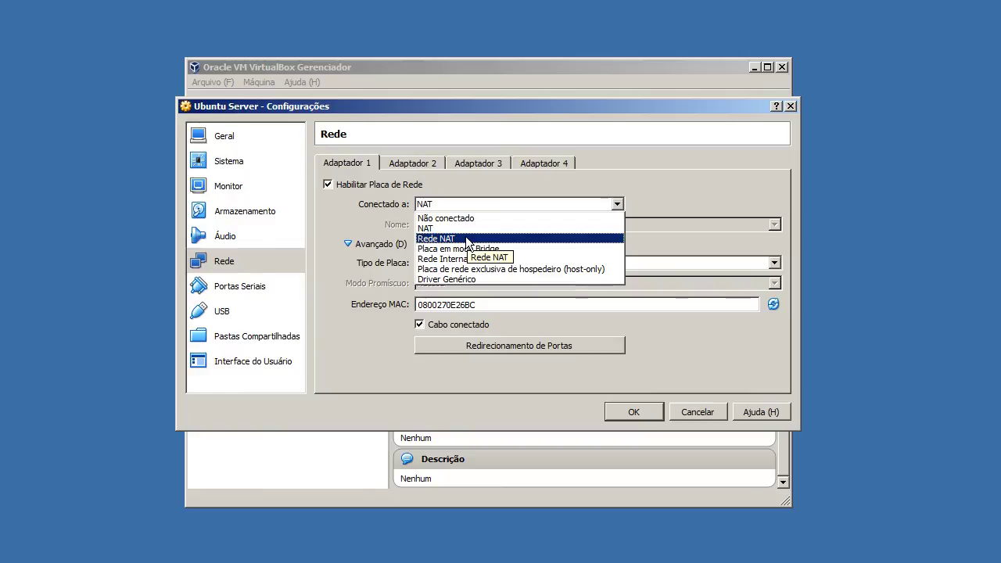
left_click(466, 238)
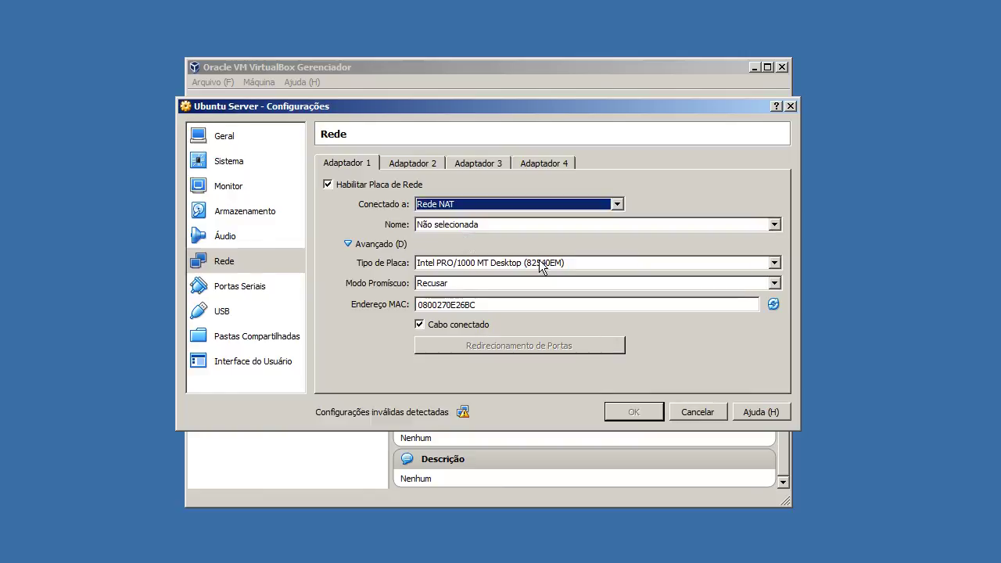
left_click(509, 226)
left_click(507, 224)
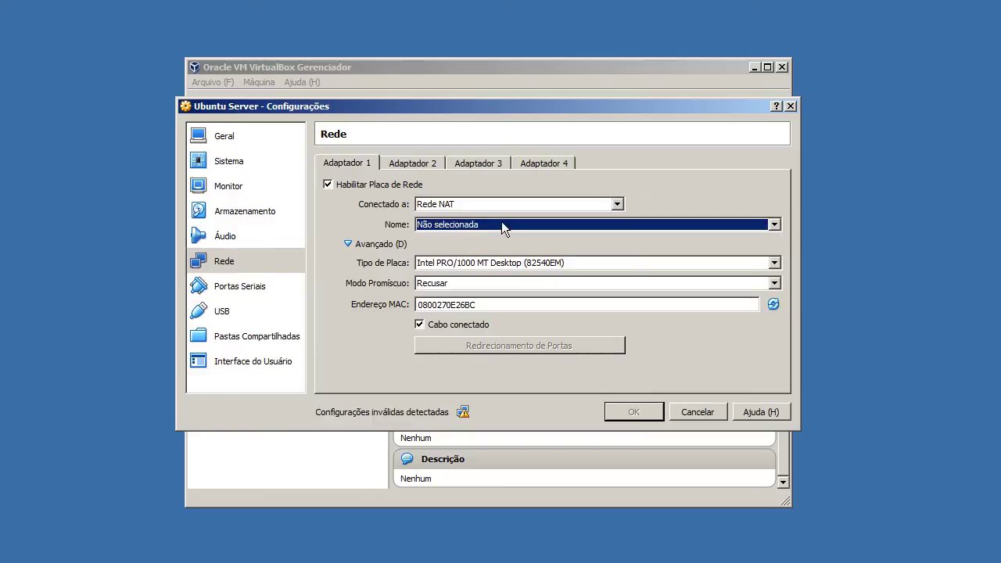
Attach Adaptador 1 to Placa em modo Bridge using the Atheros L2 Fast Ethernet 10/100Base-T Controller, and review the other connection types.
left_click(467, 203)
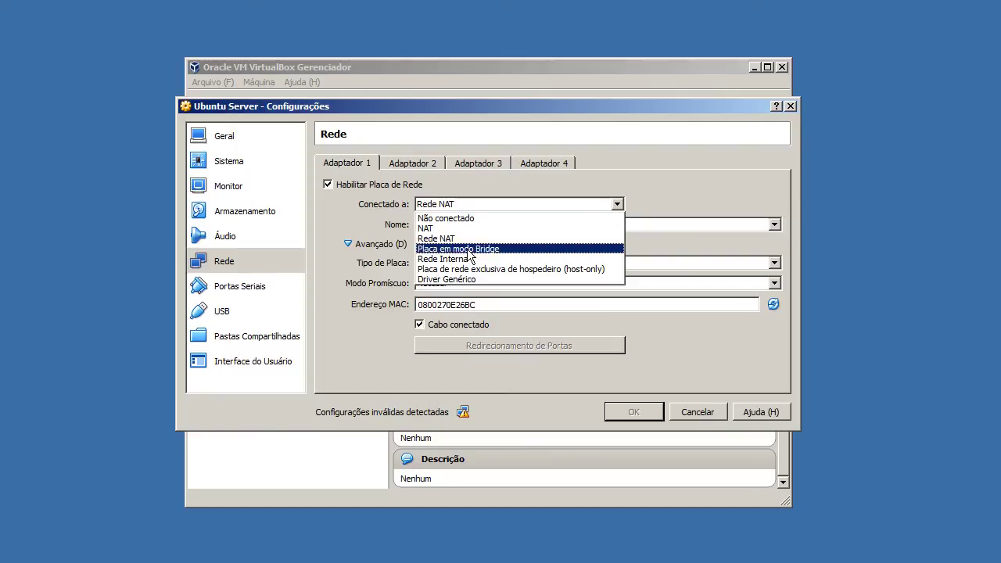
left_click(468, 250)
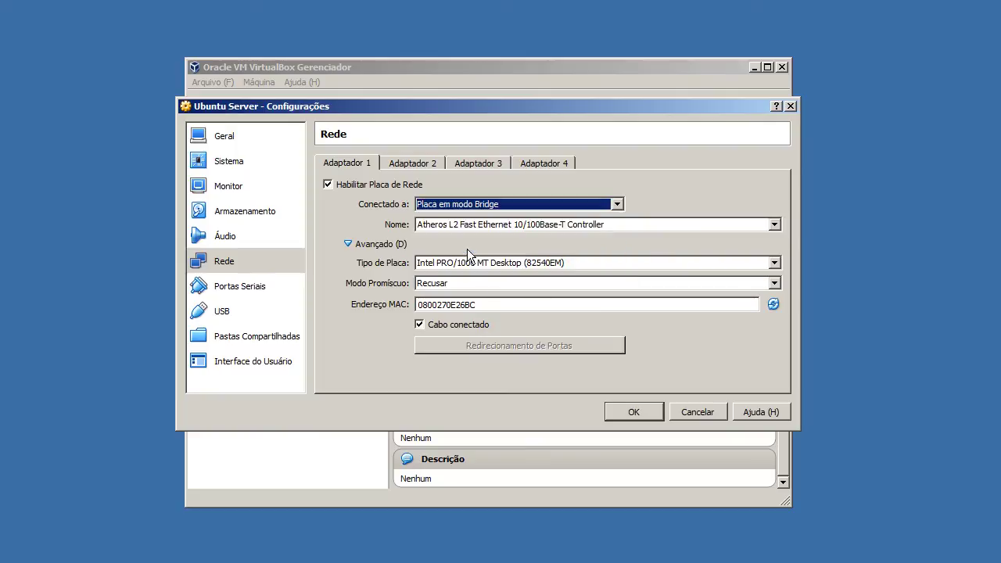
left_click(479, 226)
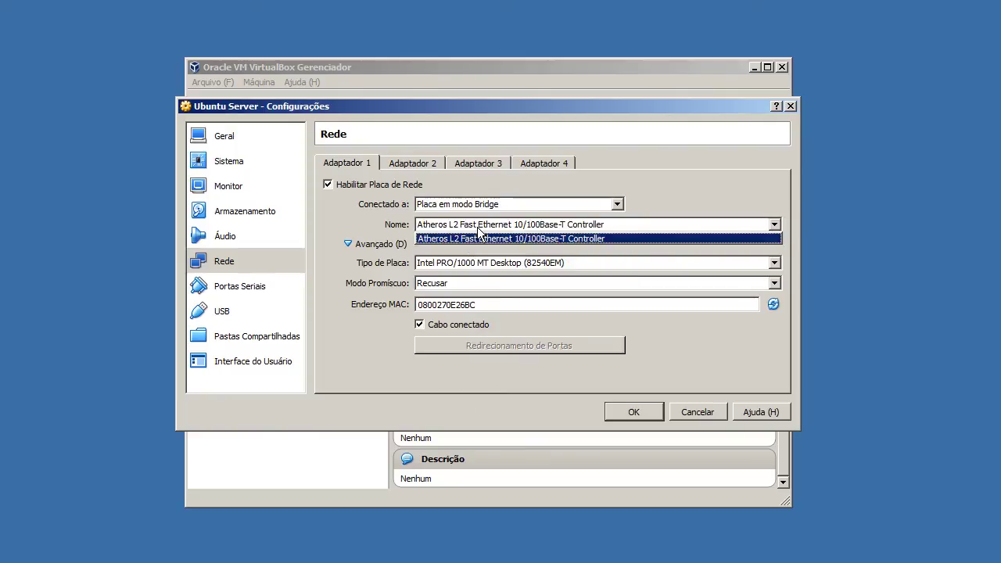
left_click(521, 230)
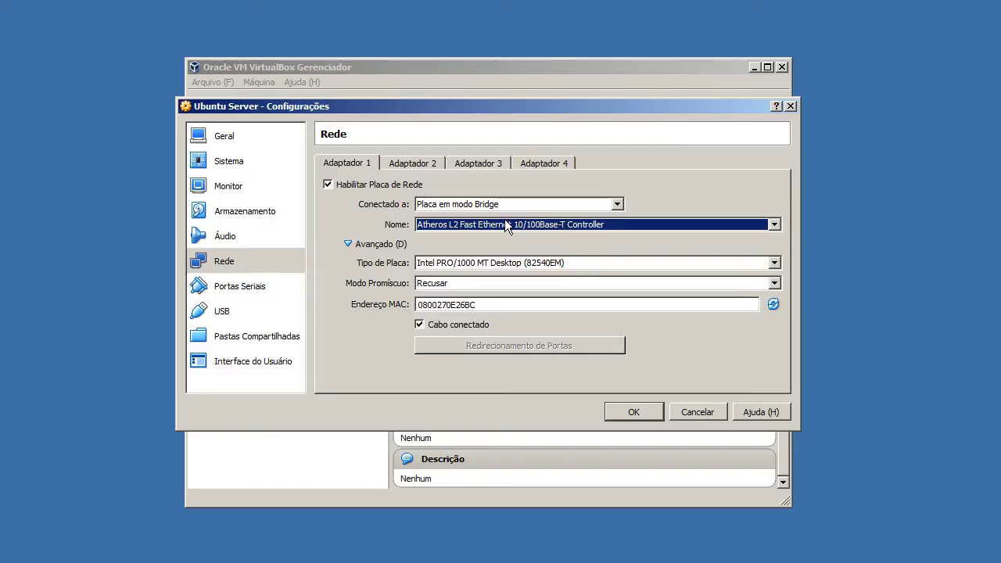
left_click(496, 206)
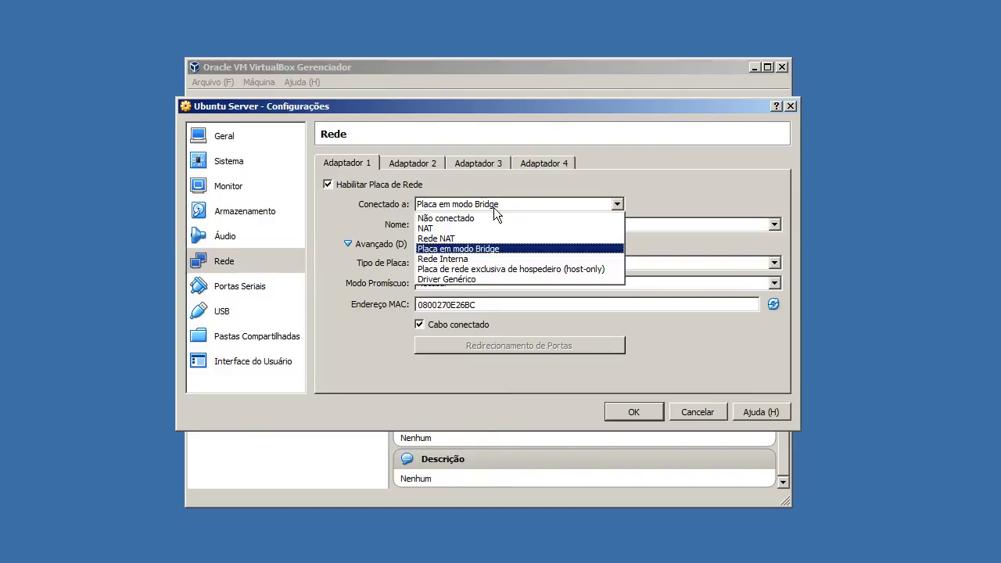
left_click(493, 207)
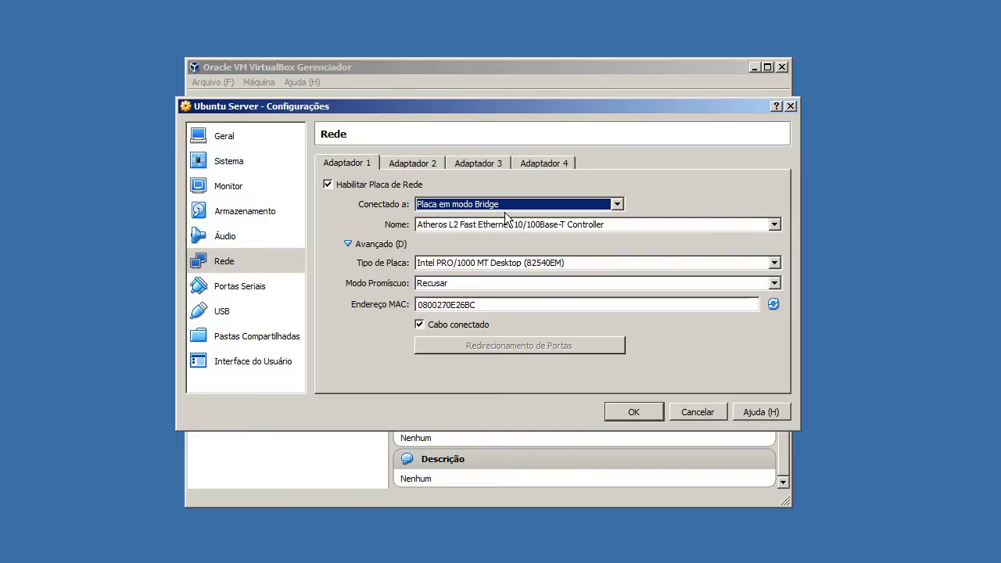
Switch Adaptador 1 to Rede Interna and check the internal network names offered.
left_click(505, 205)
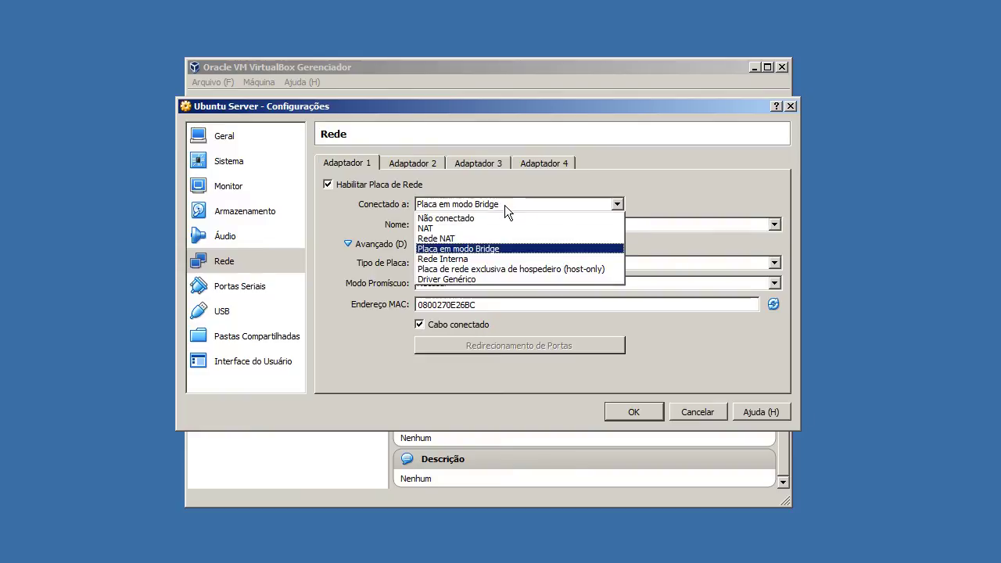
left_click(507, 259)
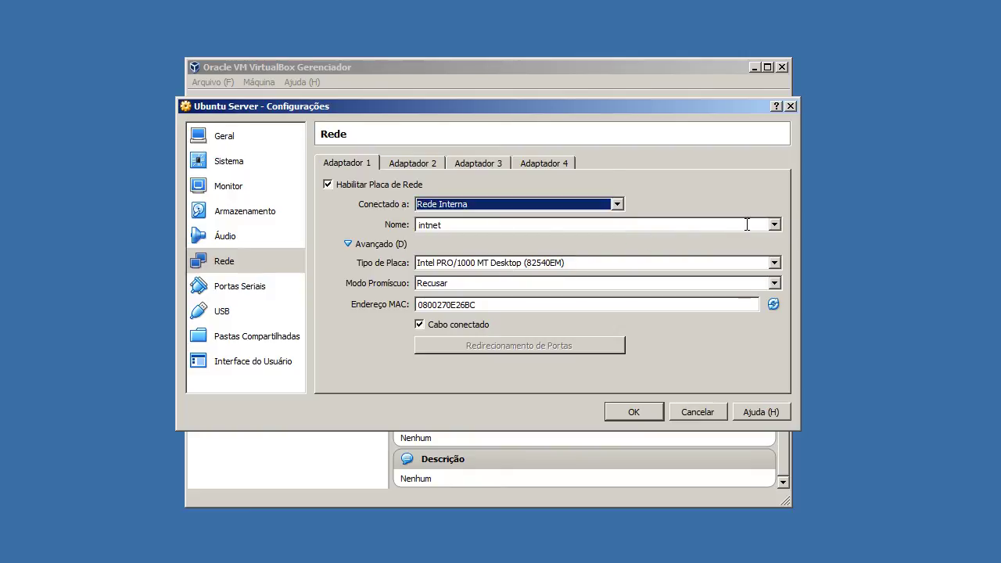
left_click(775, 224)
left_click(774, 225)
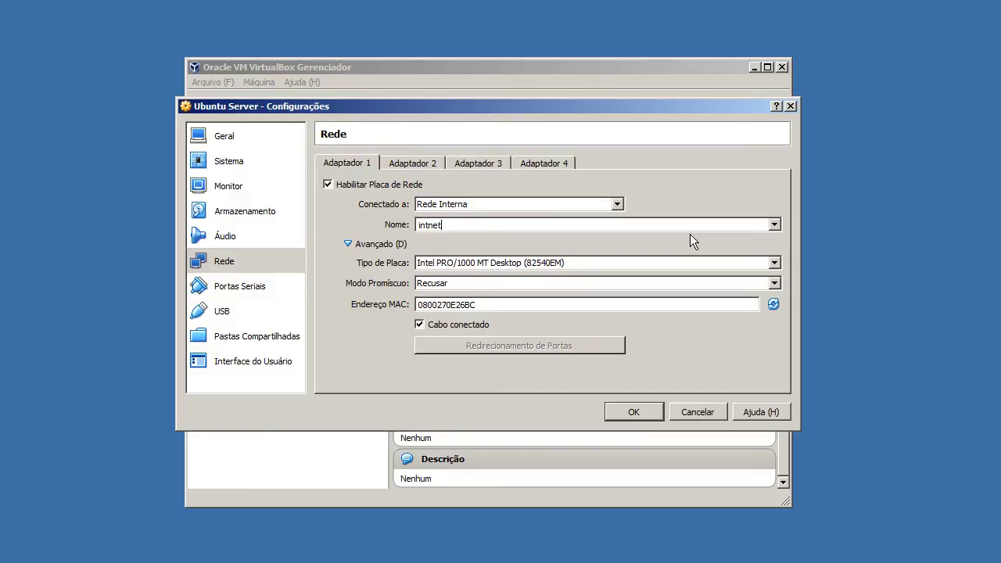
Switch Adaptador 1 to Placa de rede exclusiva de hospedeiro (host-only) with the VirtualBox Host-Only Ethernet Adapter.
left_click(473, 203)
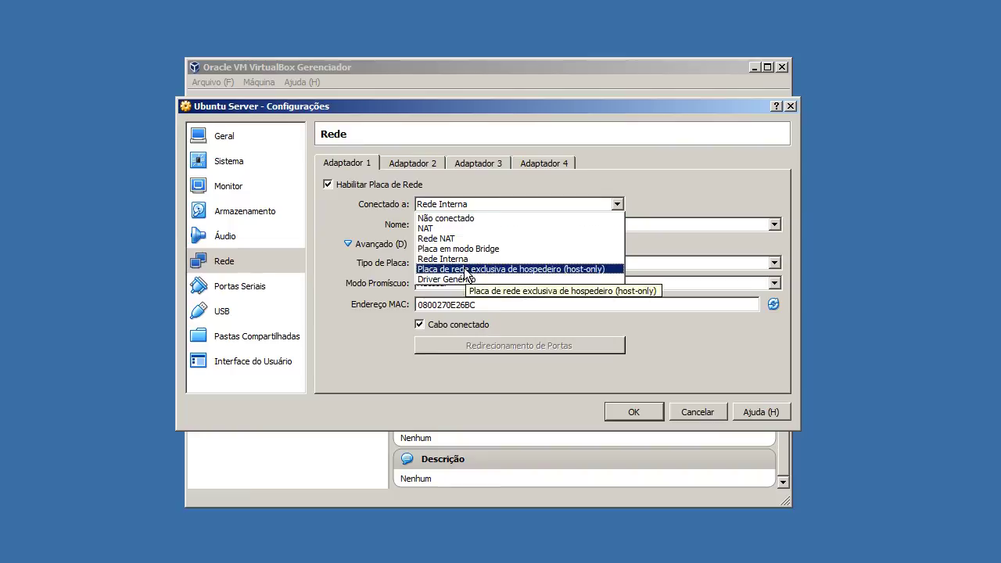
left_click(464, 269)
left_click(492, 227)
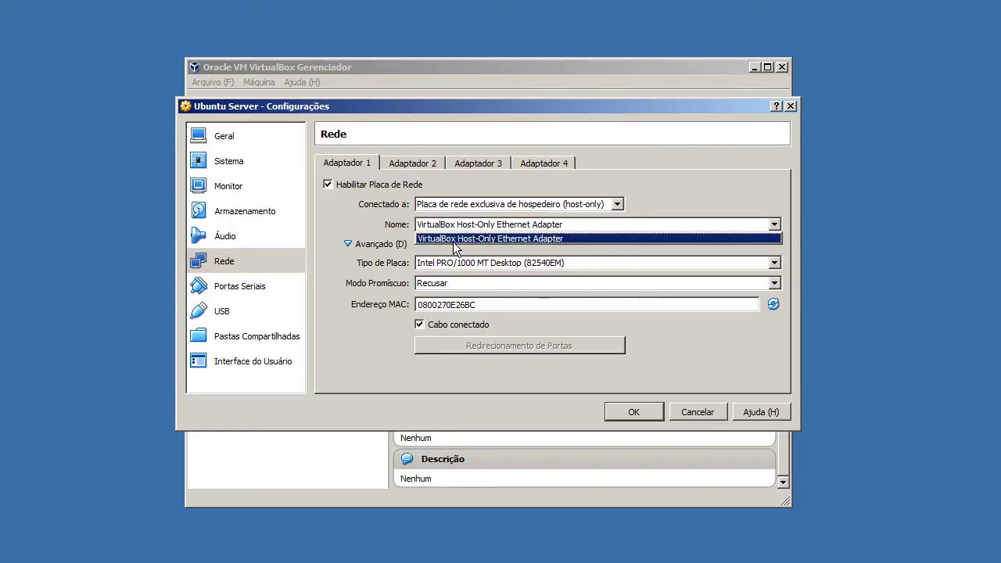
left_click(574, 237)
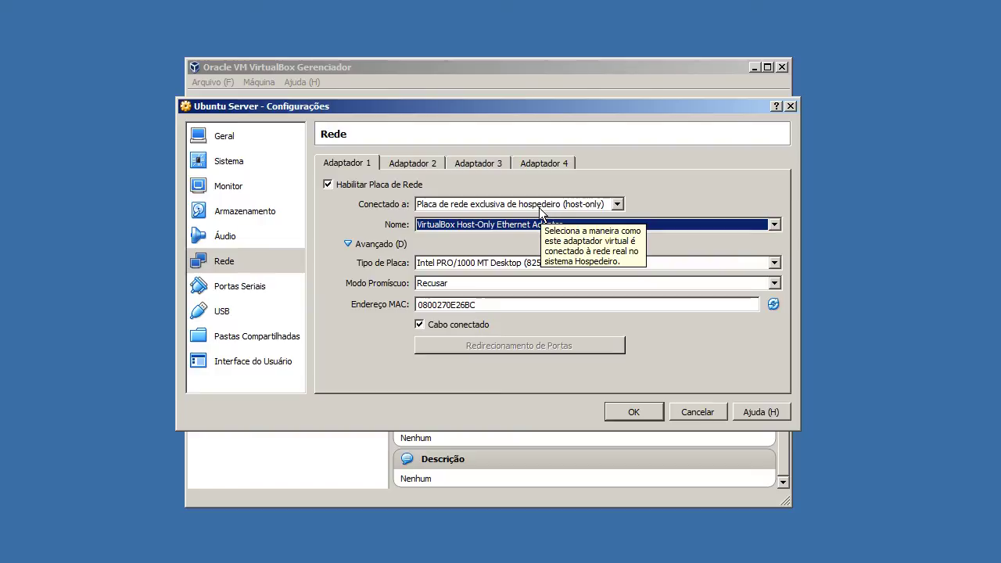
Try the Rede Paravirtualizada (virtio-net) card type for Adaptador 1, and settle on Intel PRO/1000 T Server (82543GC).
left_click(470, 264)
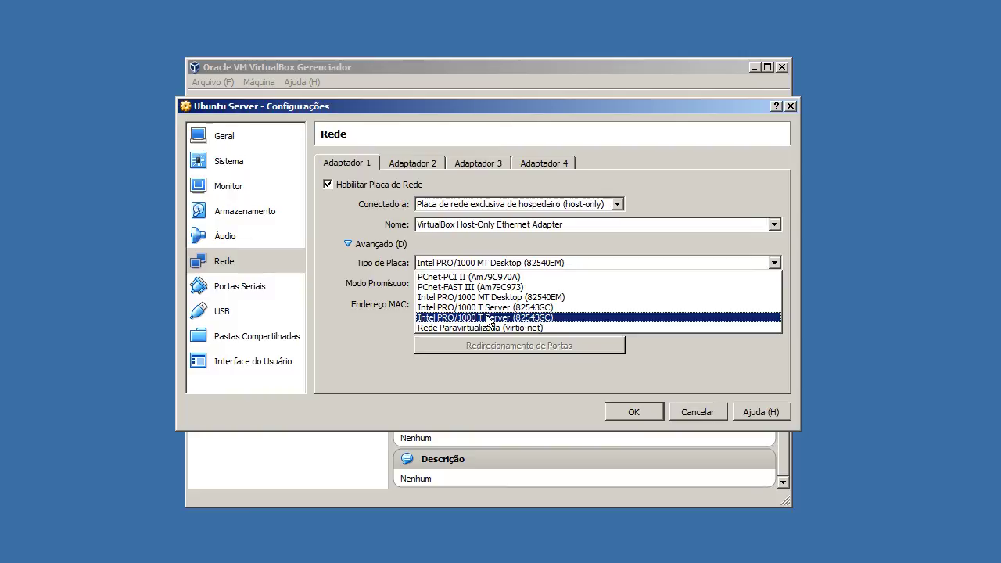
left_click(466, 328)
left_click(467, 263)
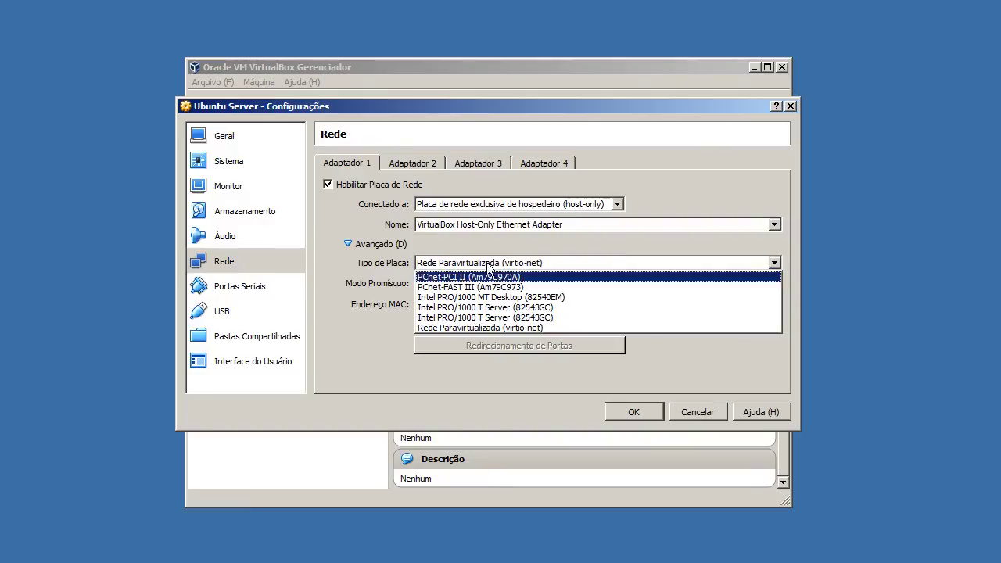
left_click(521, 318)
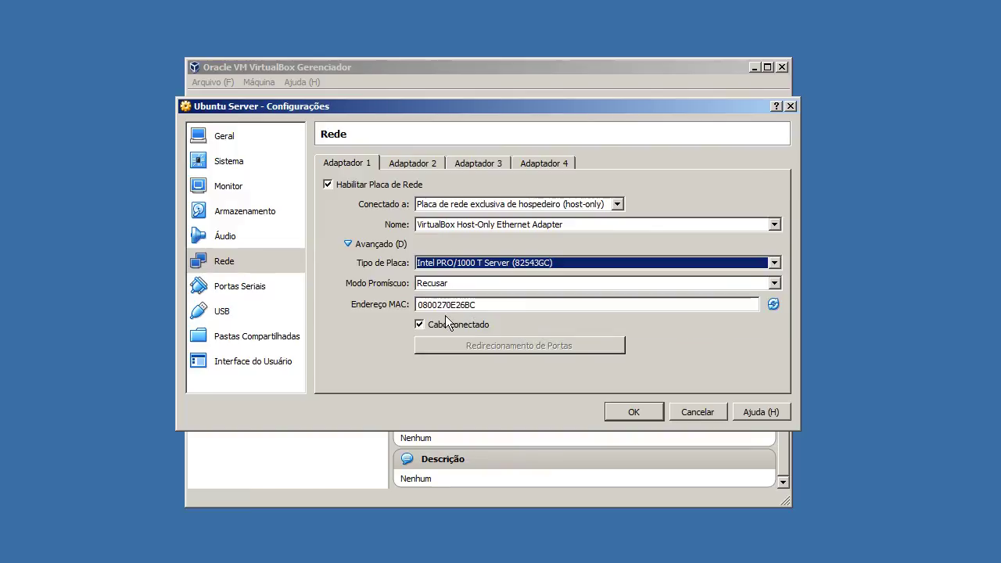
left_click(543, 264)
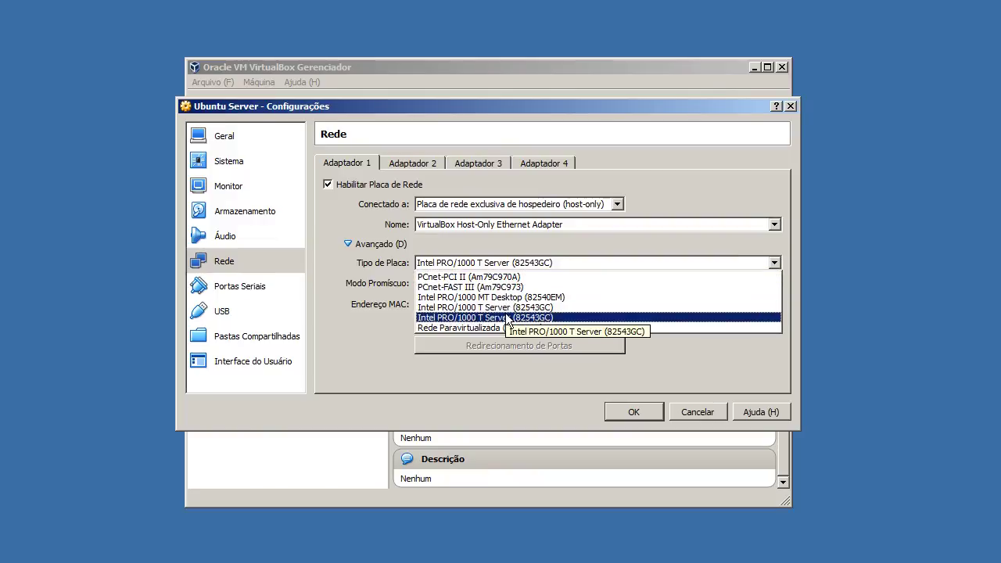
left_click(507, 310)
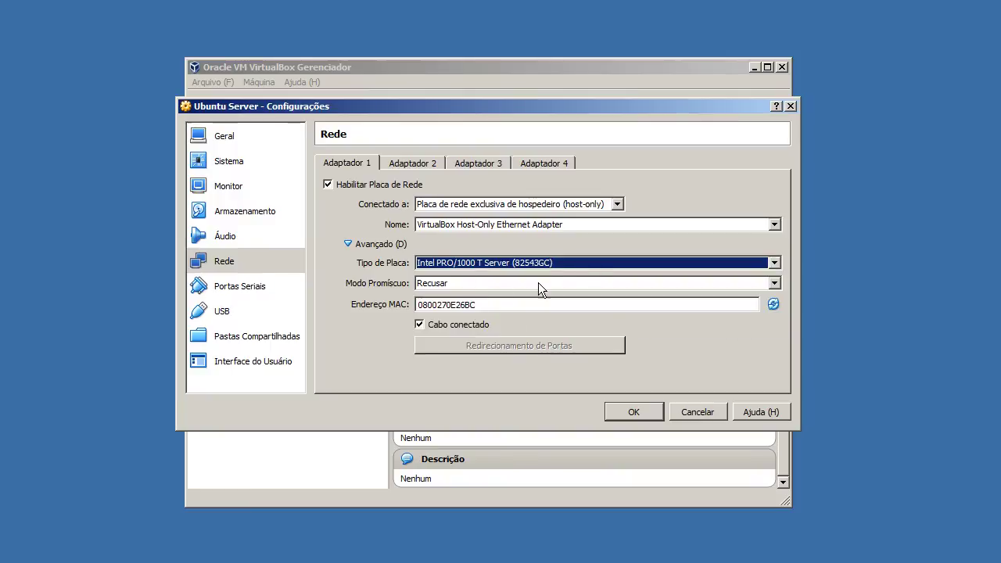
Set the promiscuous mode of Adaptador 1 to Permitir Tudo.
left_click(471, 285)
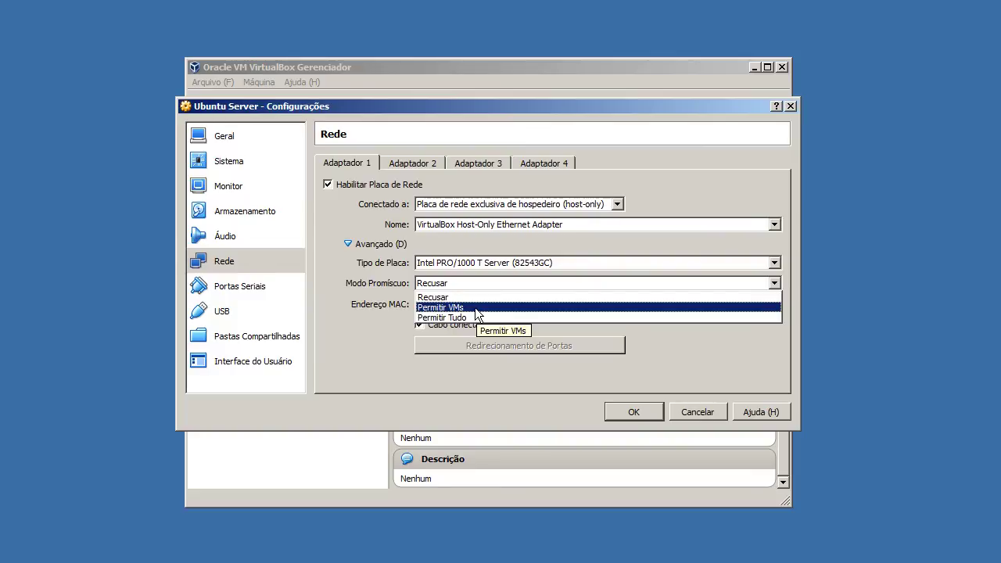
left_click(472, 317)
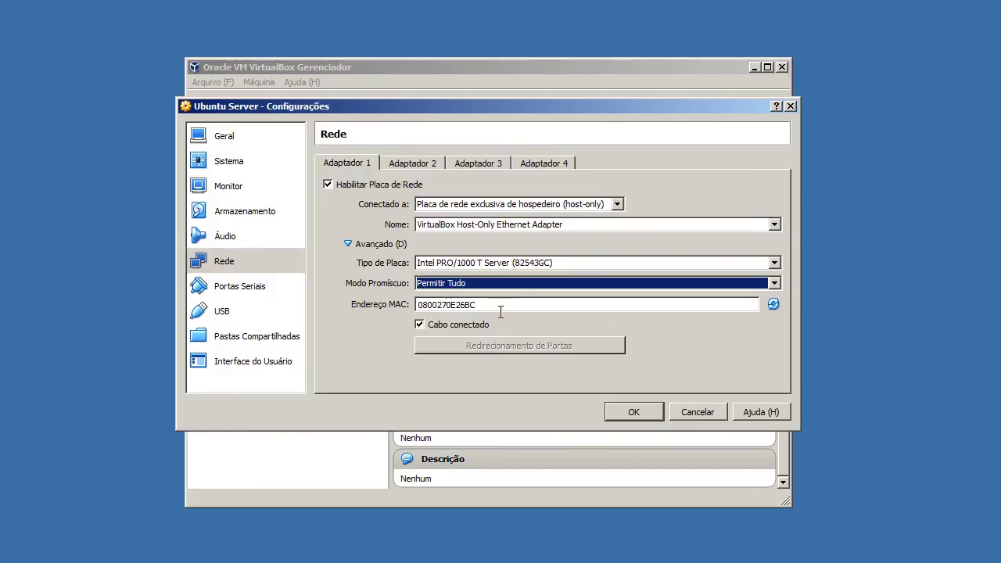
Check the MAC address requirements and generate a new random MAC address for Adaptador 1 several times.
mouse_move(518, 307)
mouse_move(423, 304)
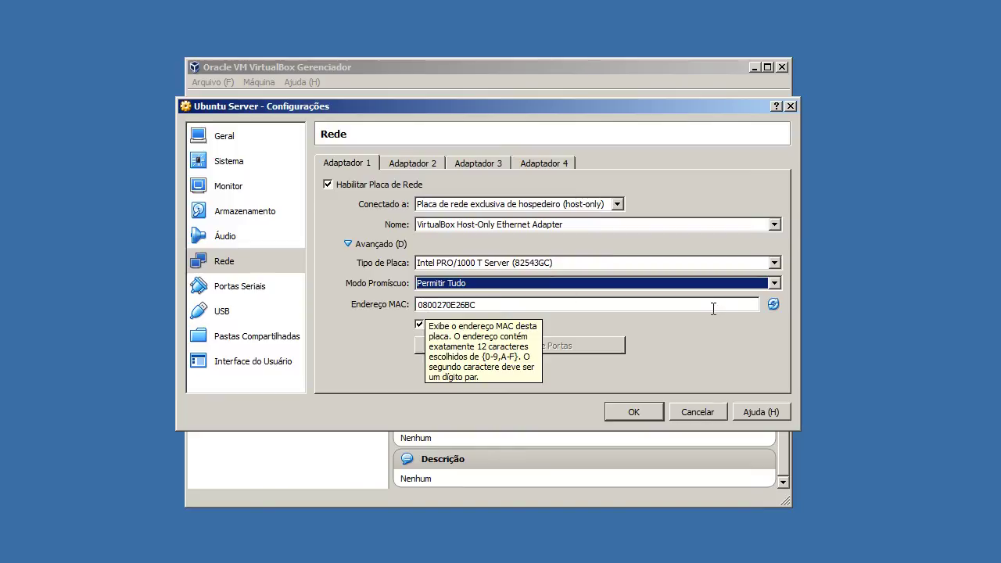
left_click(779, 307)
left_click(779, 307)
left_click(778, 306)
left_click(778, 307)
left_click(778, 306)
left_click(779, 306)
left_click(779, 306)
left_click(778, 308)
left_click(778, 308)
left_click(778, 307)
left_click(778, 307)
left_click(778, 308)
left_click(778, 309)
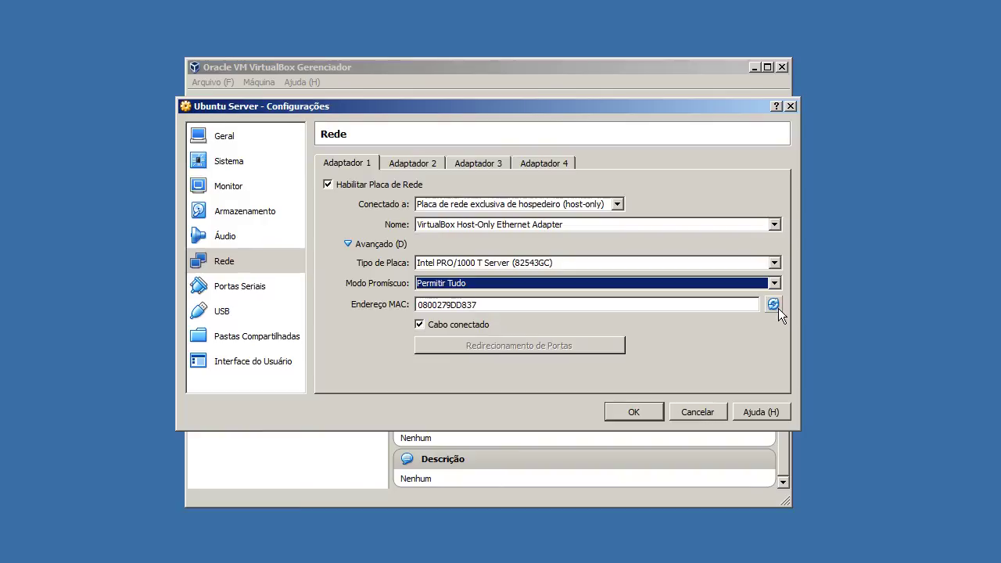
left_click(779, 307)
left_click(778, 307)
left_click(779, 307)
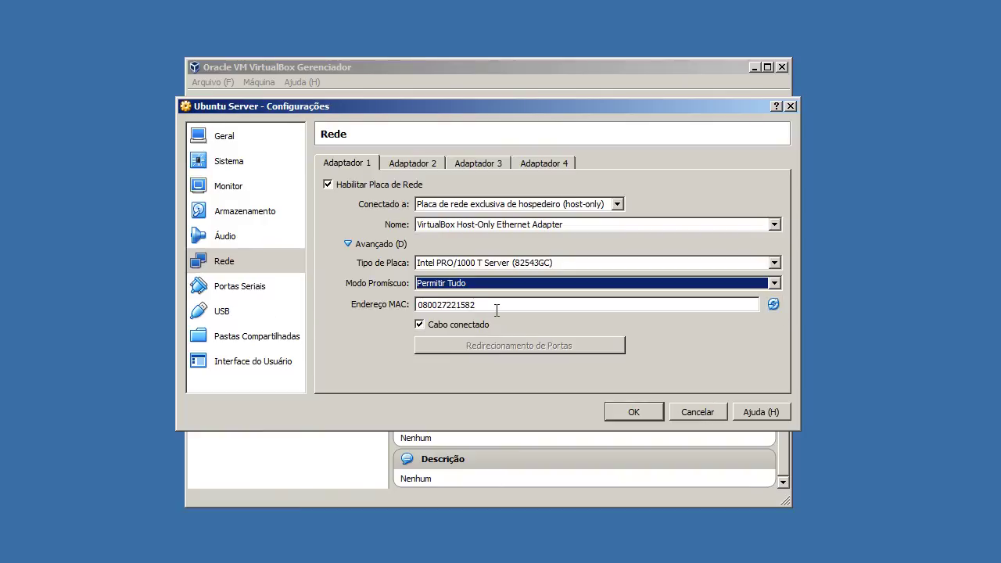
Toggle the cable connection off and back on, and attach Adaptador 1 to Placa em modo Bridge with the Atheros L2 Fast Ethernet controller.
left_click(433, 325)
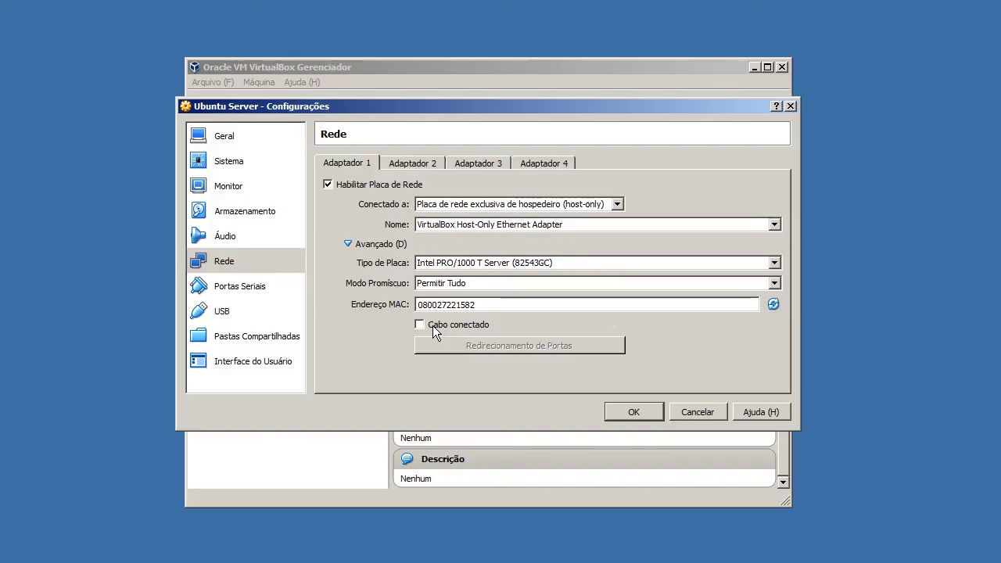
left_click(432, 324)
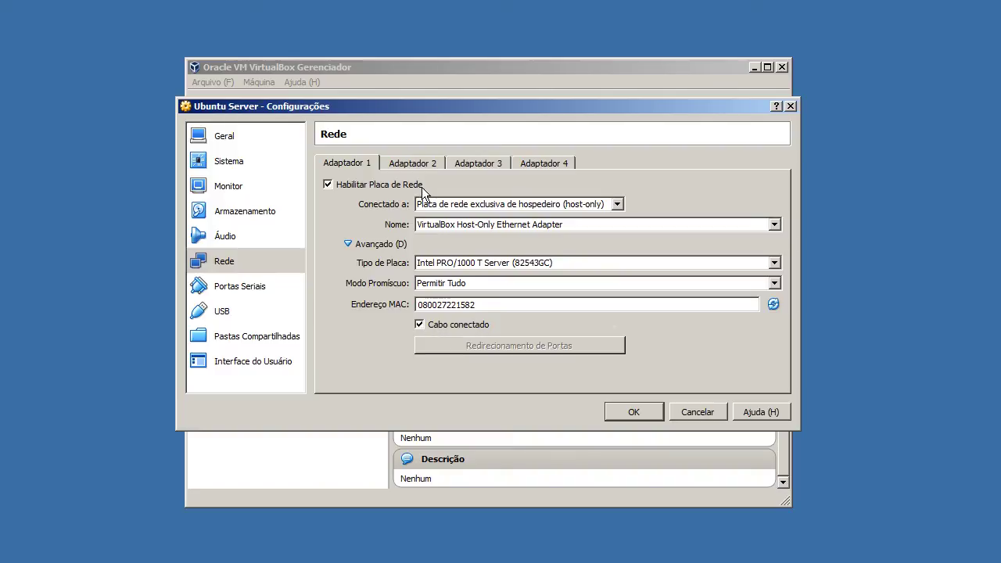
left_click(488, 203)
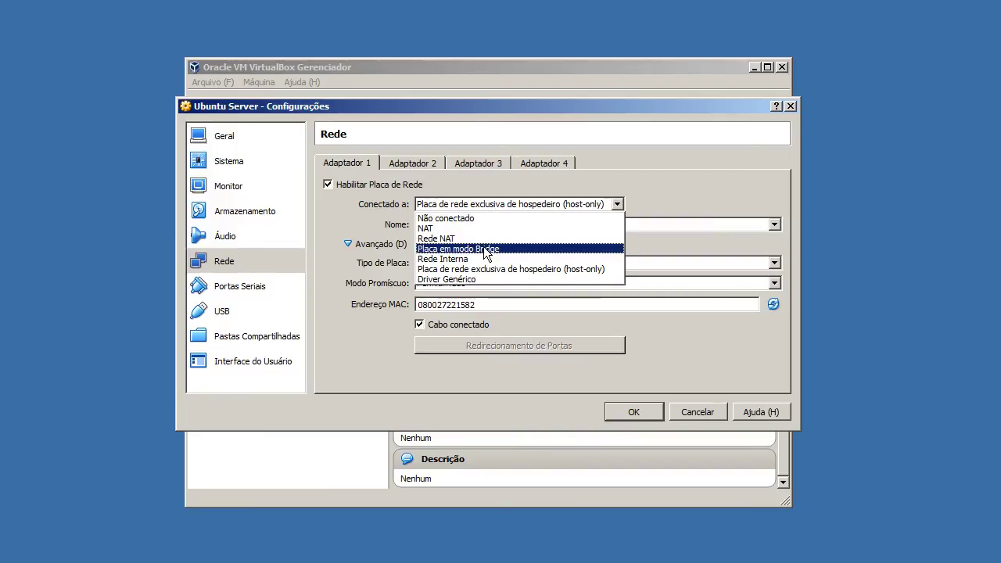
left_click(514, 248)
left_click(534, 227)
left_click(539, 232)
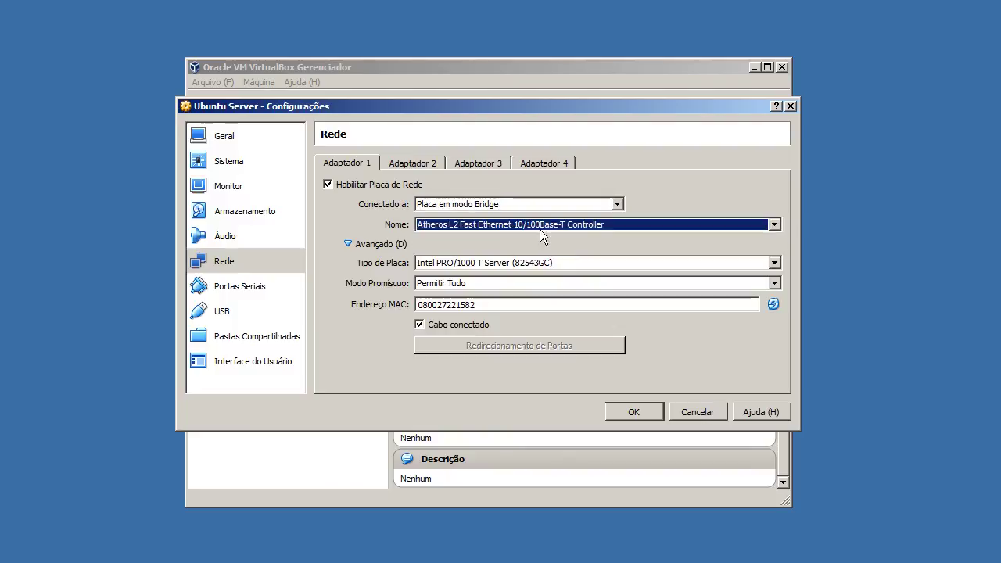
Look through the settings of Adaptador 2, 3 and 4, and return to Adaptador 1.
left_click(425, 164)
left_click(486, 168)
left_click(545, 166)
left_click(358, 163)
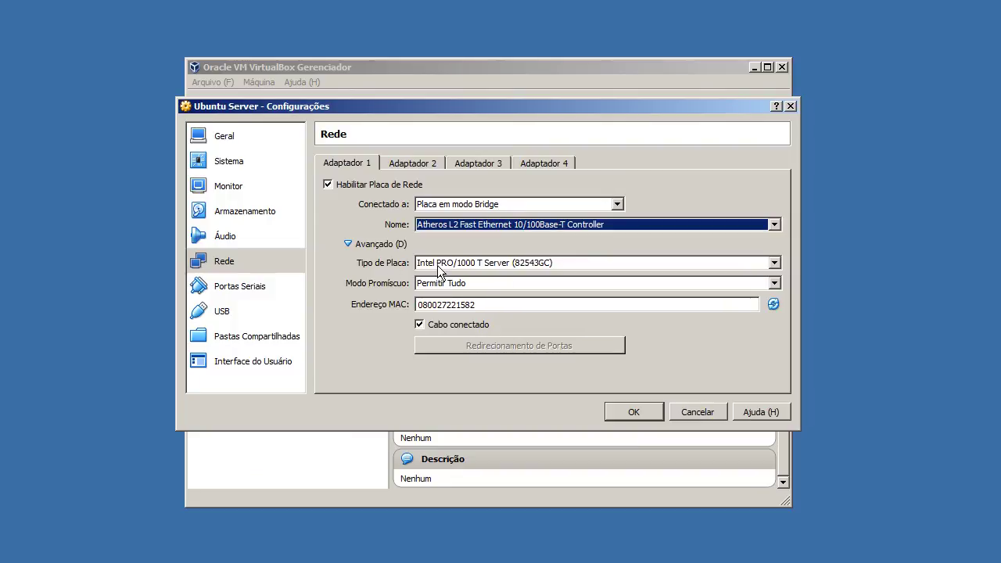
Enable serial port 1 and set its port number to Definido pelo Usuário.
left_click(250, 289)
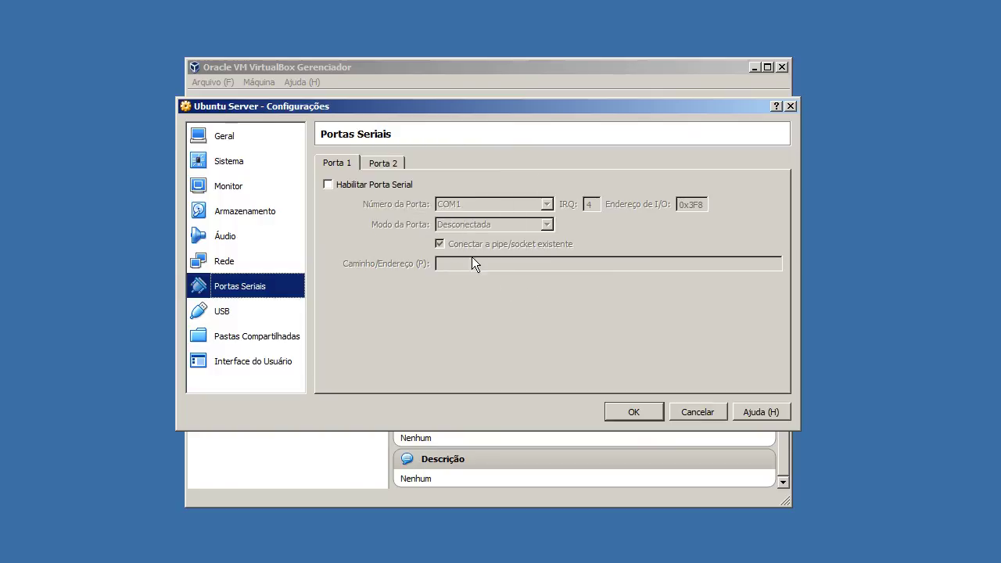
left_click(377, 185)
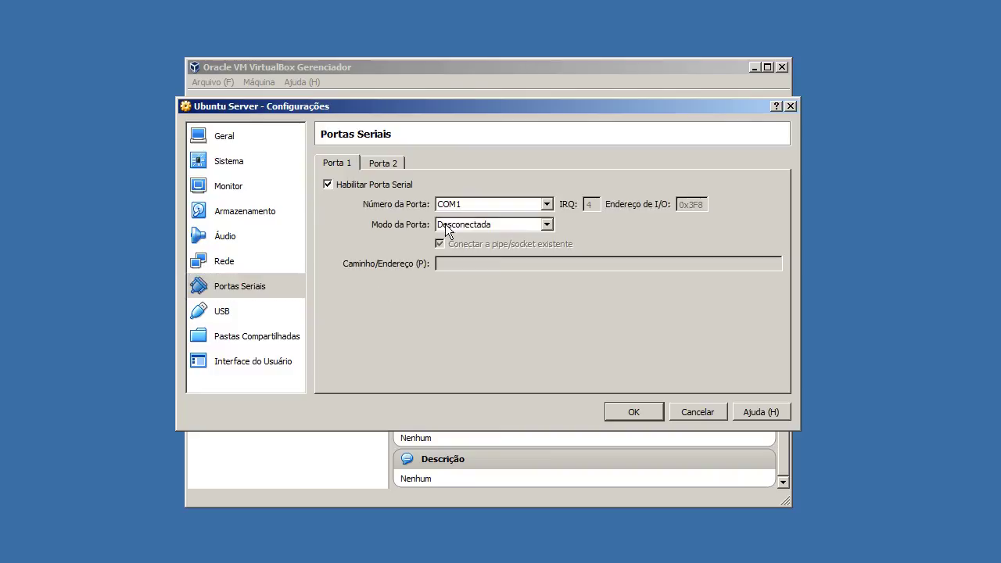
left_click(466, 202)
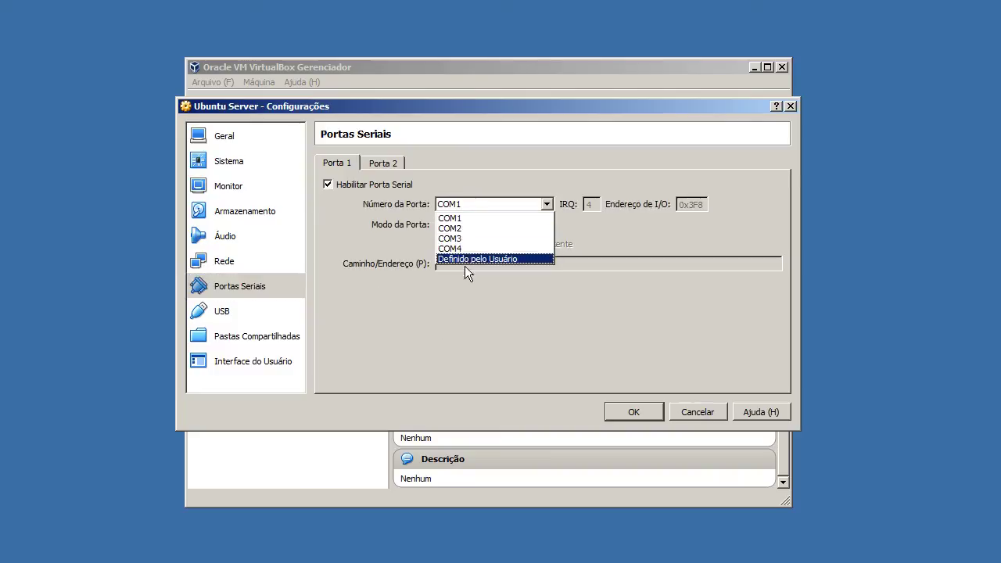
key("Return")
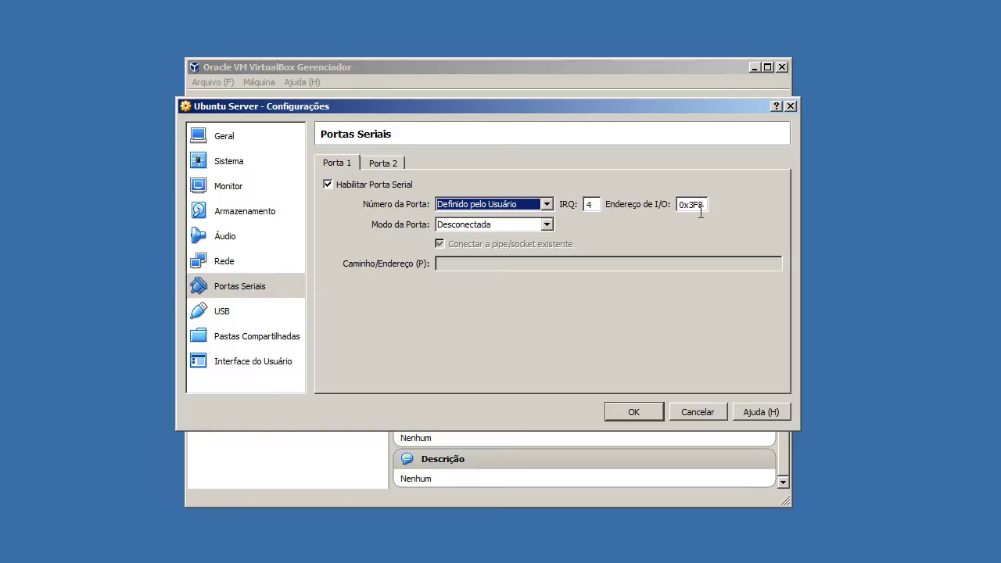
Try the TCP mode on serial port 1 and return the port mode to Desconectada.
left_click(478, 225)
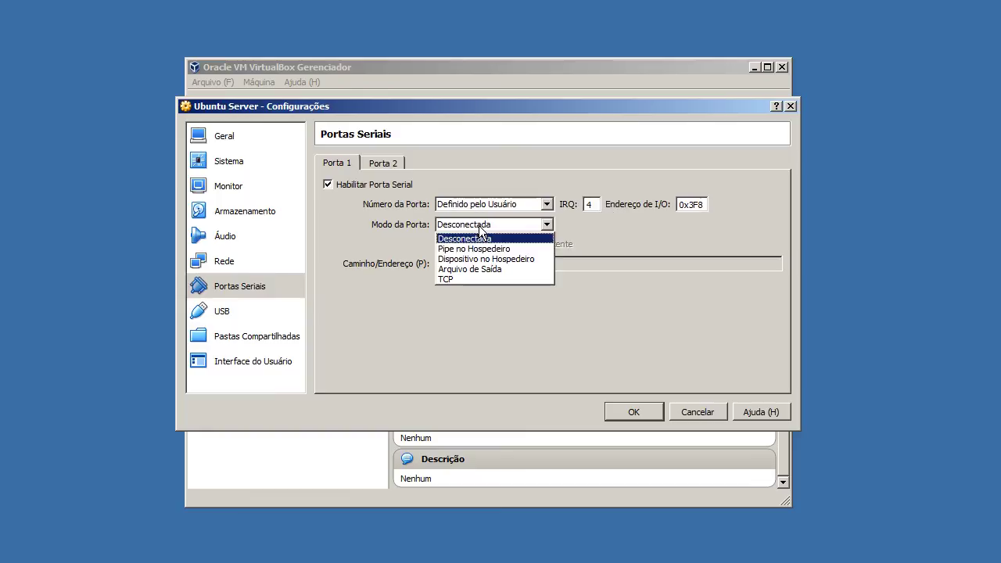
left_click(479, 225)
left_click(488, 205)
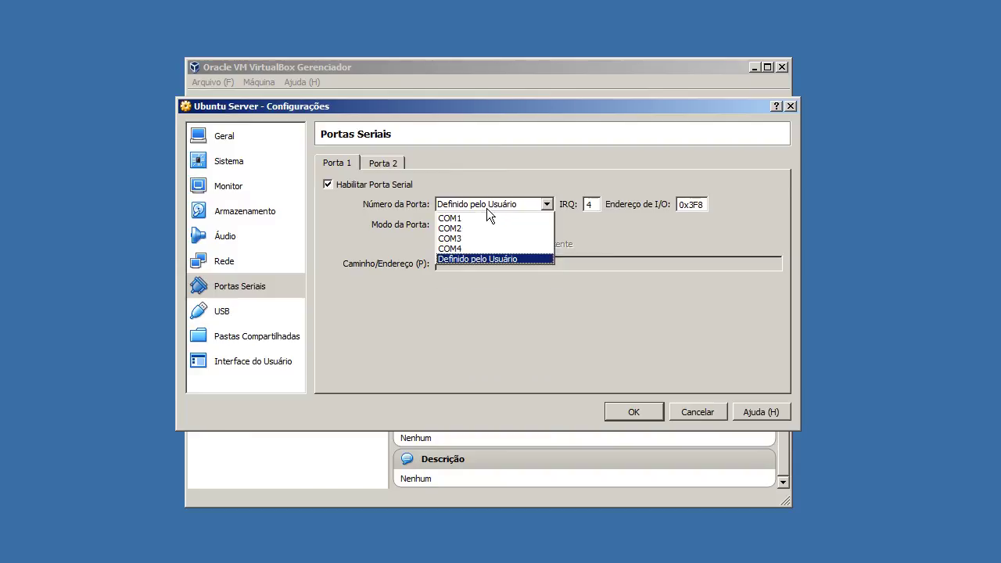
left_click(487, 208)
left_click(492, 222)
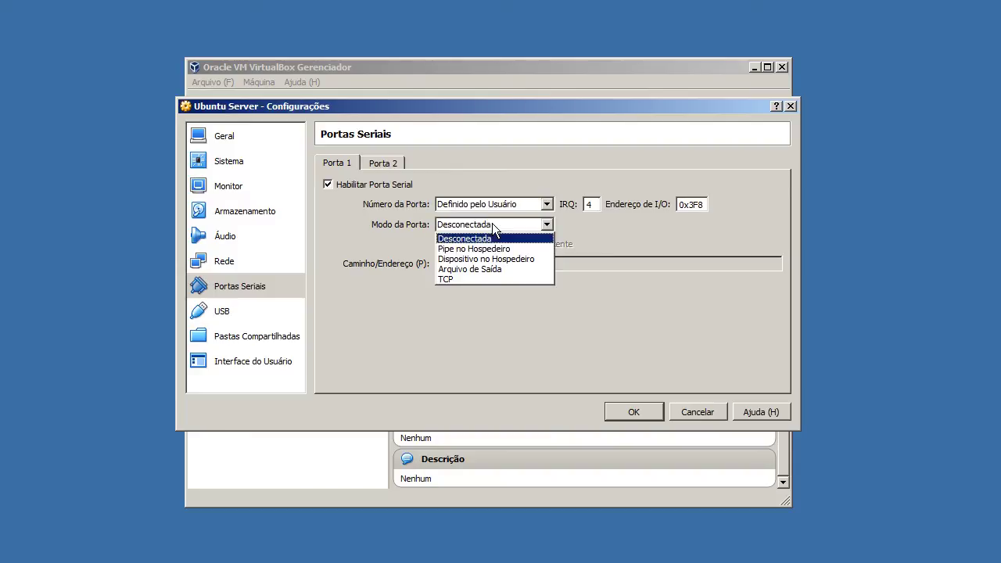
left_click(491, 277)
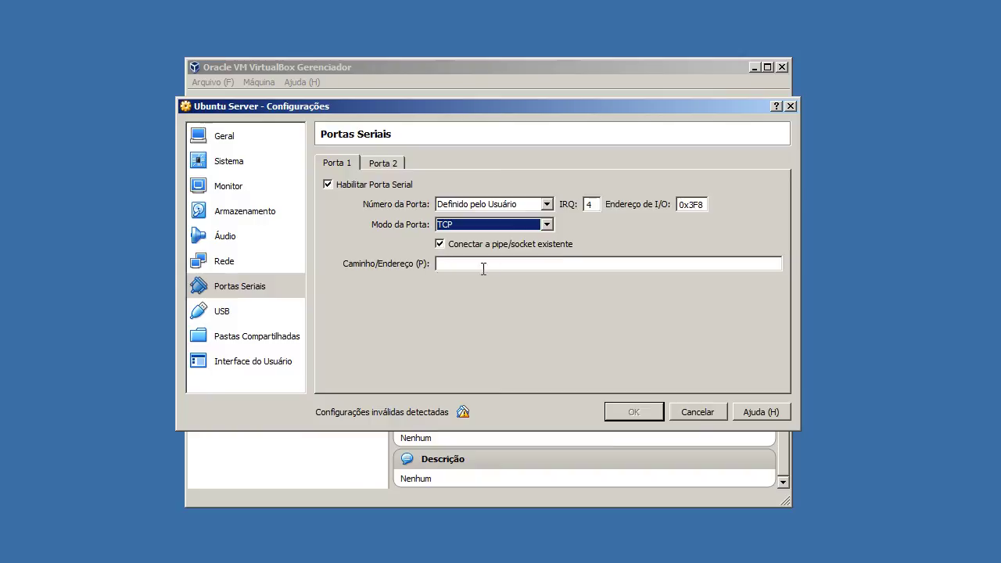
left_click(521, 225)
left_click(519, 234)
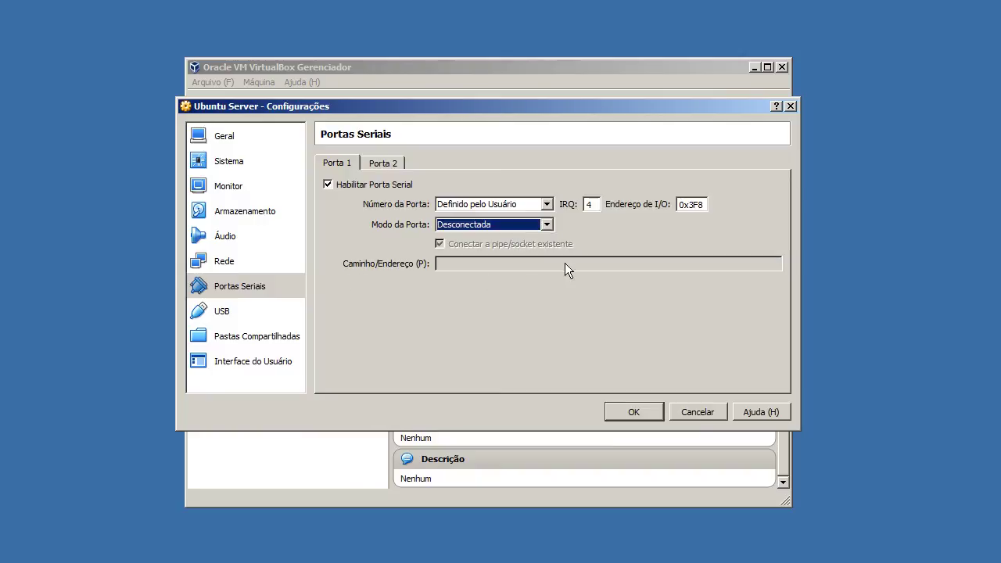
Try the COM4 and COM3 port numbers on serial port 1, and set it back to COM1.
left_click(504, 201)
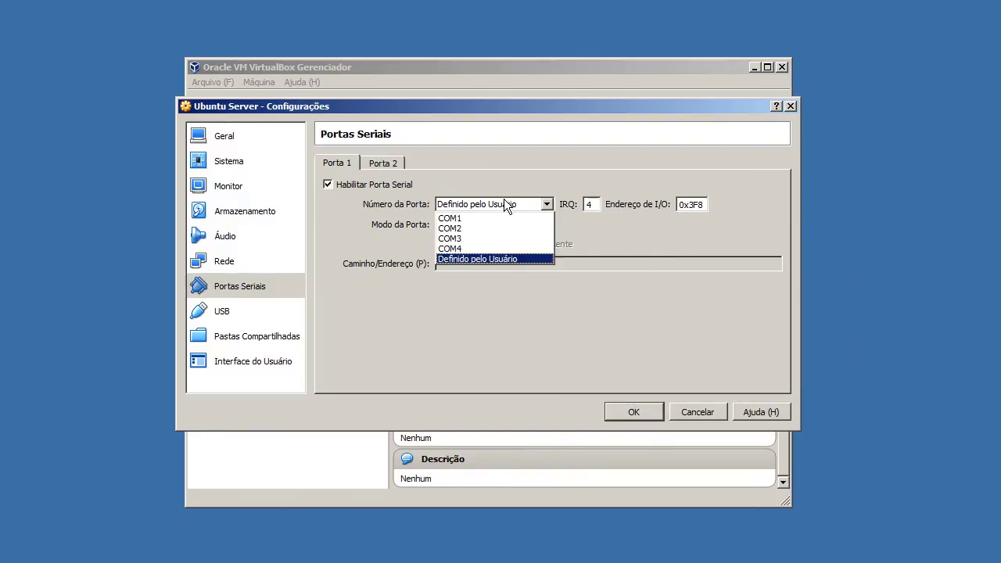
left_click(488, 248)
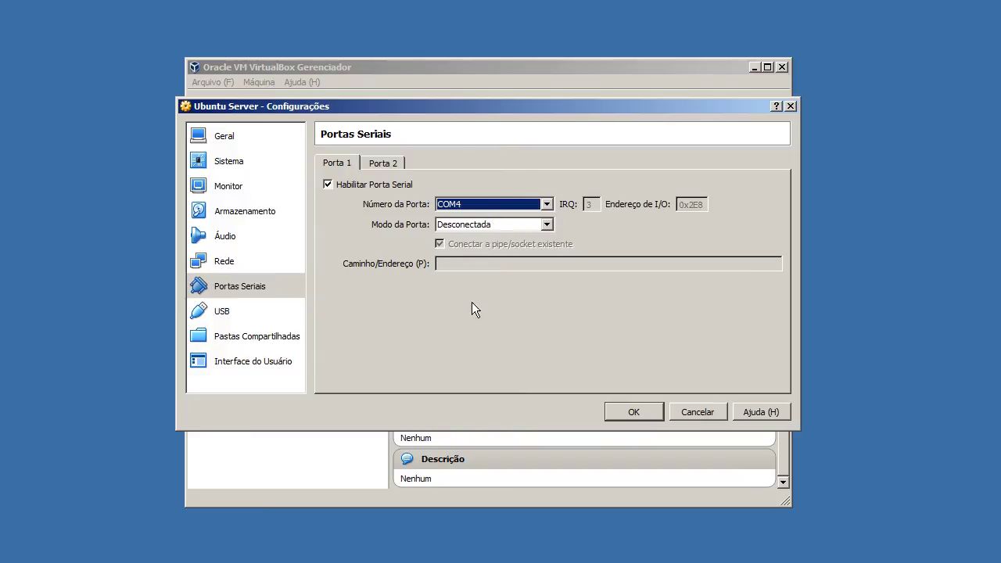
left_click(494, 202)
left_click(493, 237)
left_click(493, 201)
left_click(493, 219)
left_click(498, 201)
left_click(494, 219)
Try the Pipe no Hospedeiro, Dispositivo no Hospedeiro, Arquivo de Saída and TCP modes on serial port 1.
left_click(495, 225)
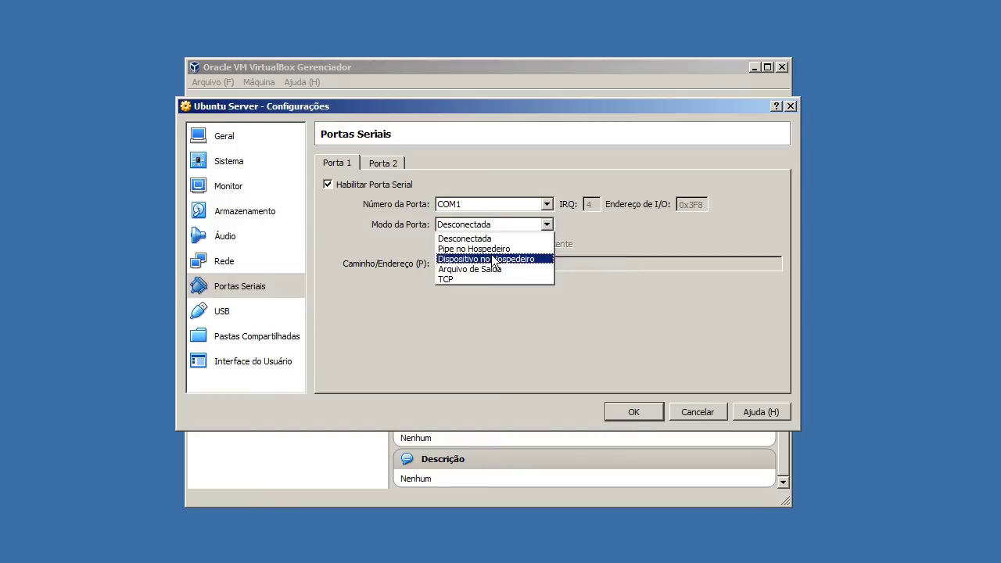
left_click(493, 250)
left_click(495, 224)
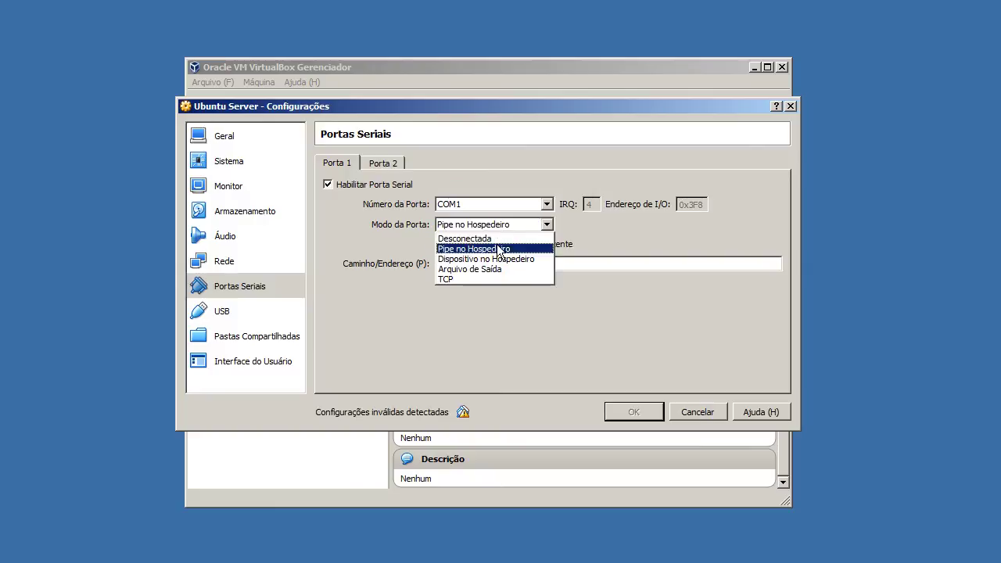
left_click(499, 260)
left_click(506, 226)
left_click(501, 269)
left_click(510, 225)
left_click(500, 277)
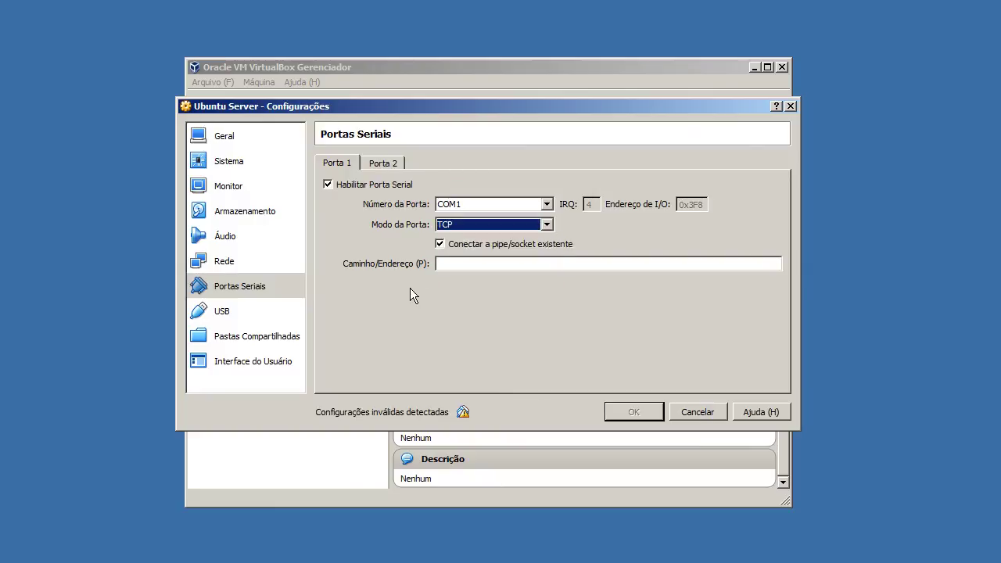
left_click(499, 263)
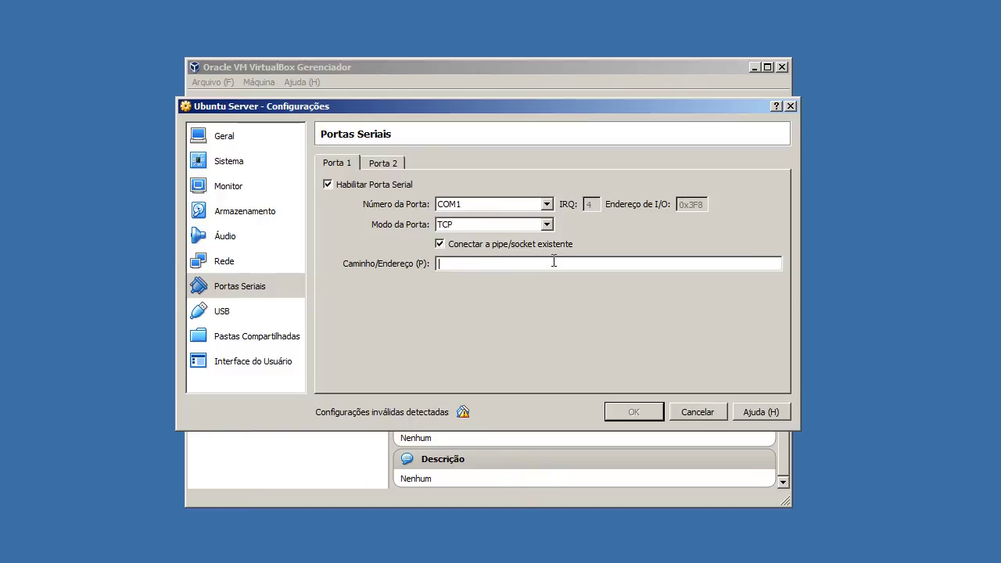
Return serial port 1 to Desconectada mode, disable the port and check the Porta 2 settings.
left_click(538, 225)
left_click(509, 261)
left_click(517, 225)
left_click(515, 269)
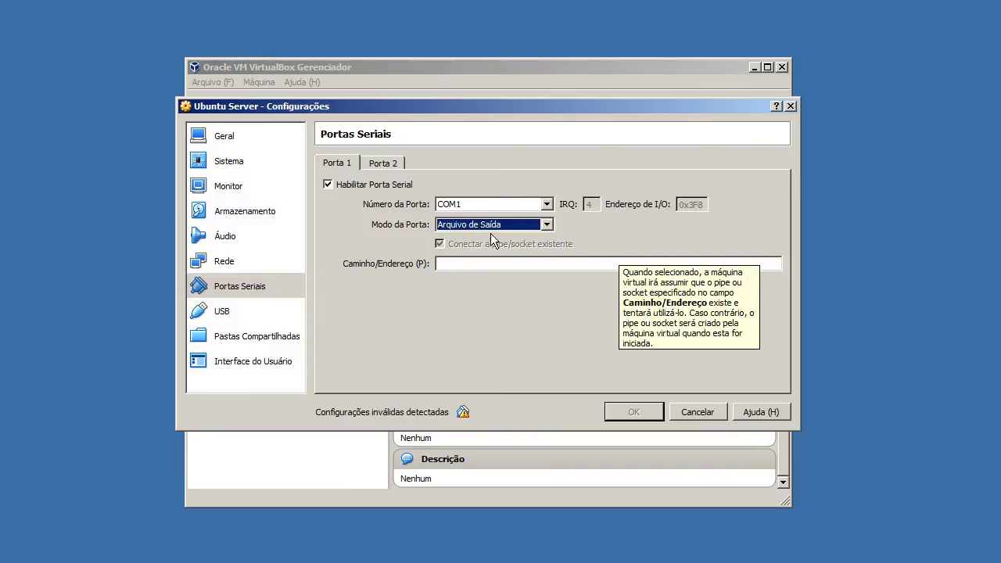
left_click(515, 222)
left_click(515, 237)
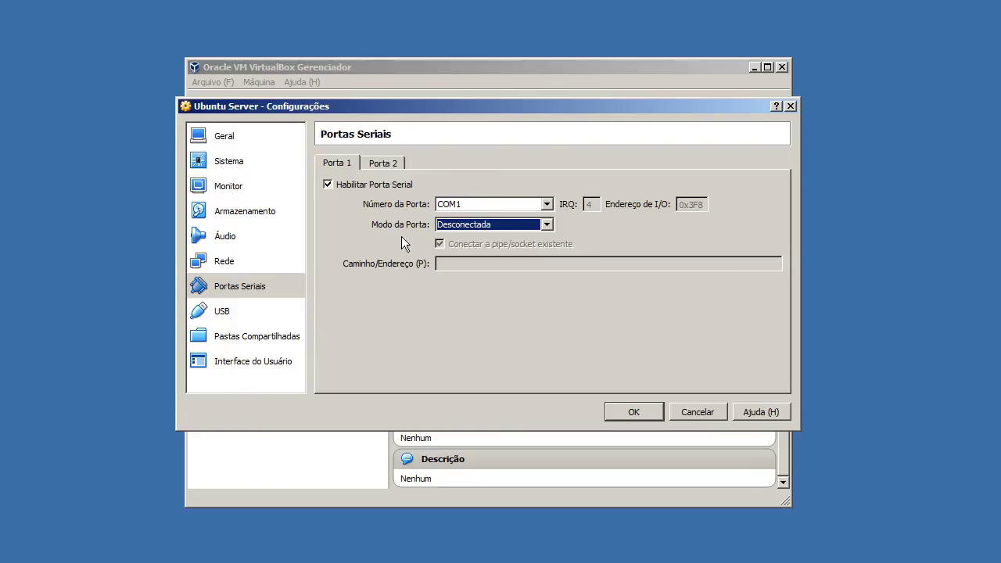
key("alt+h")
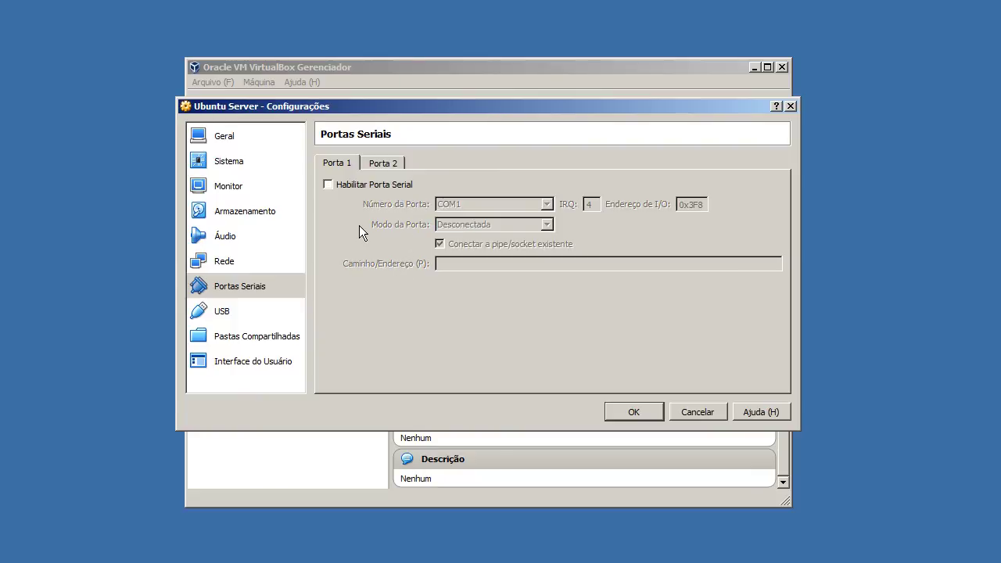
left_click(383, 164)
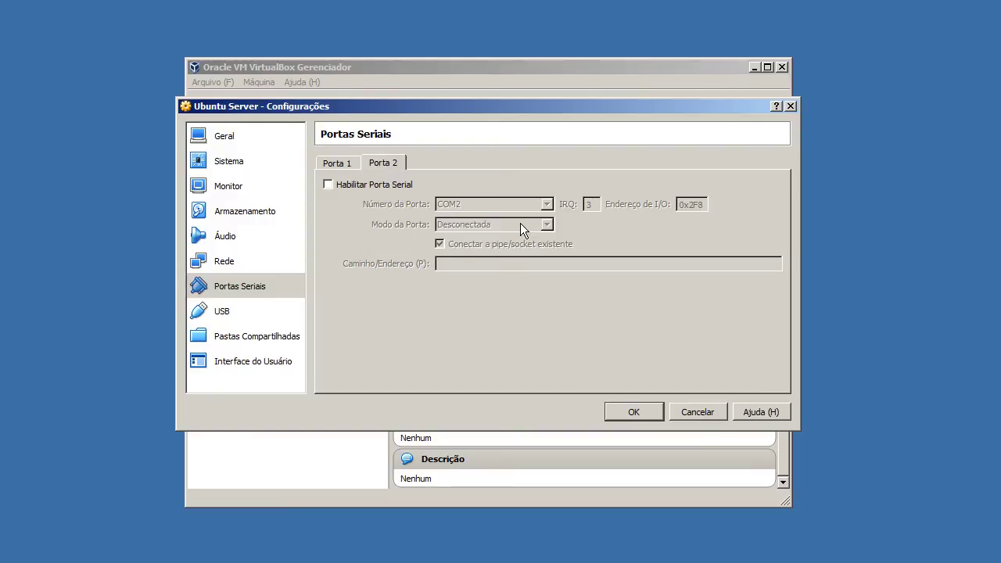
Open the machine's USB settings and toggle the USB controller off and back on.
left_click(300, 310)
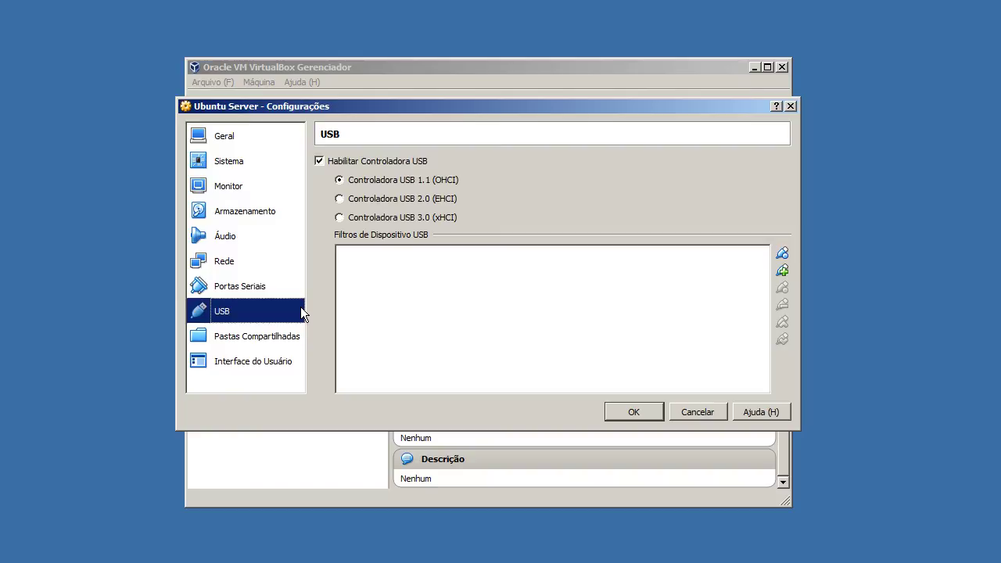
left_click(330, 164)
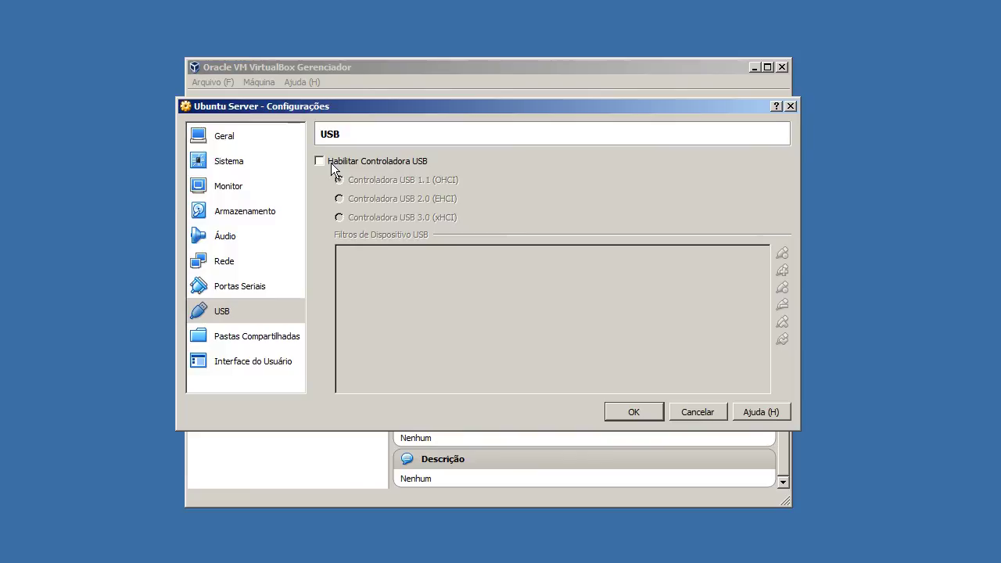
left_click(331, 162)
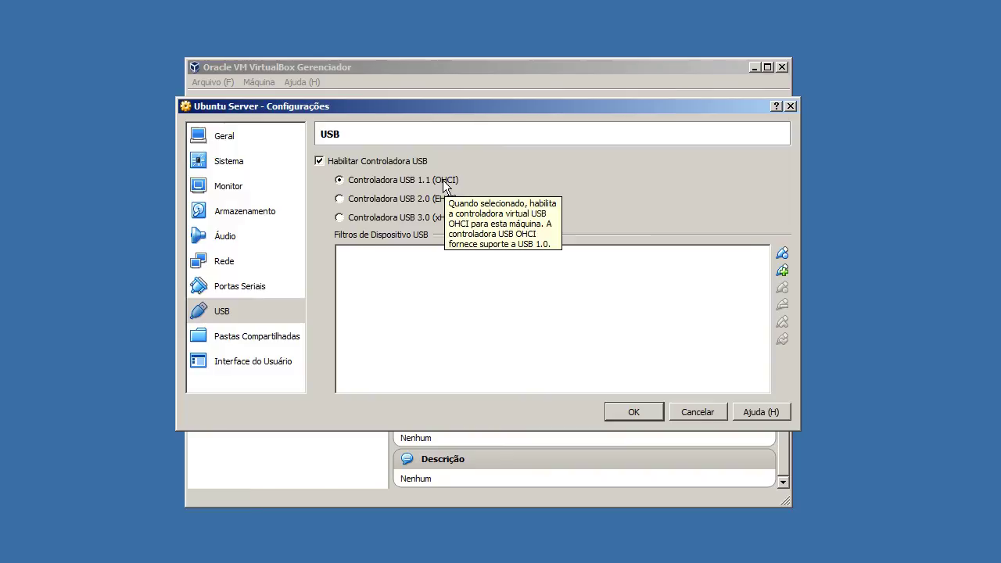
Try the USB 3.0 (xHCI) and USB 2.0 (EHCI) controllers and read the invalid settings details.
left_click(430, 198)
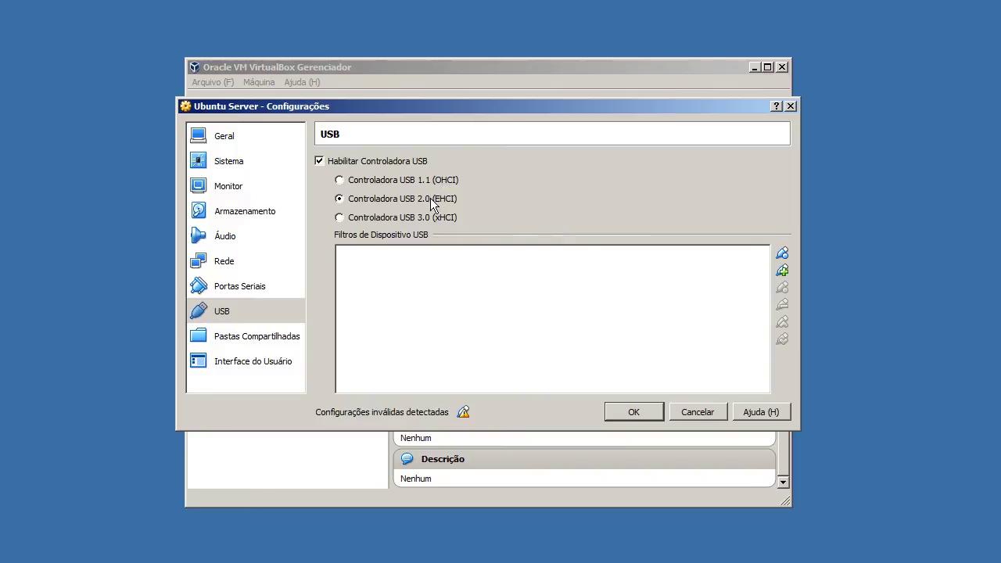
left_click(432, 219)
left_click(435, 203)
mouse_move(464, 415)
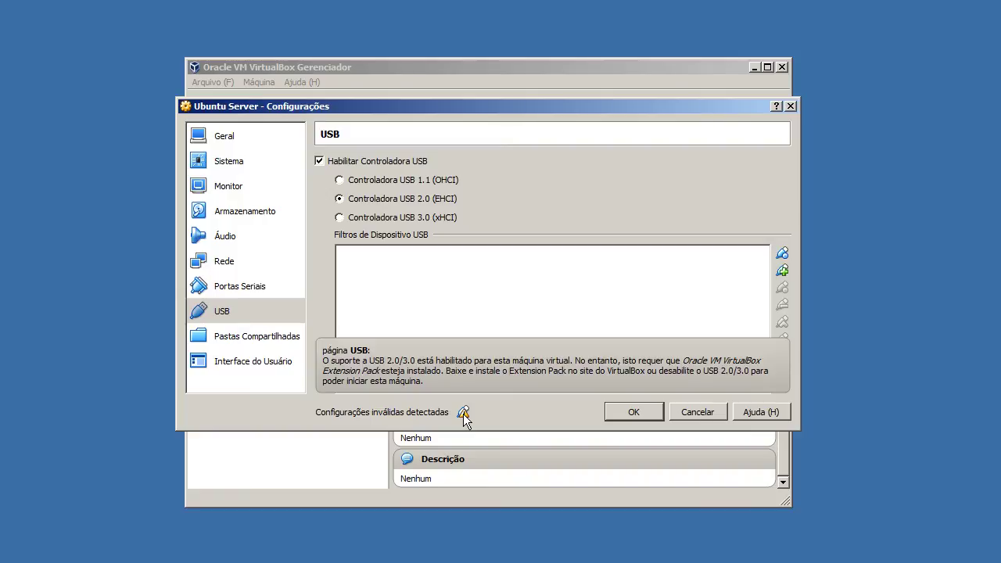
Select the USB 1.1 (OHCI) controller and disable the machine's USB controller.
left_click(363, 184)
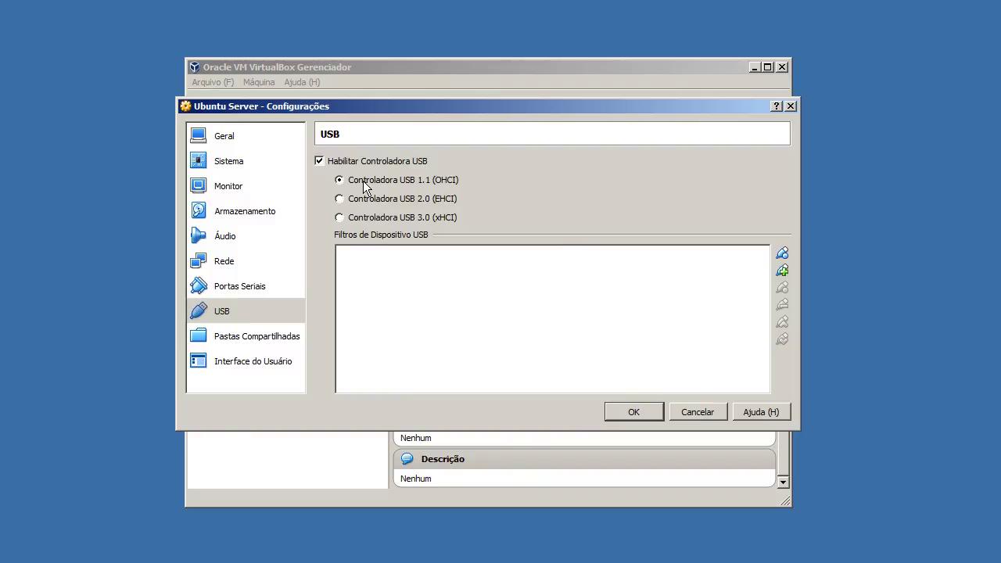
left_click(362, 162)
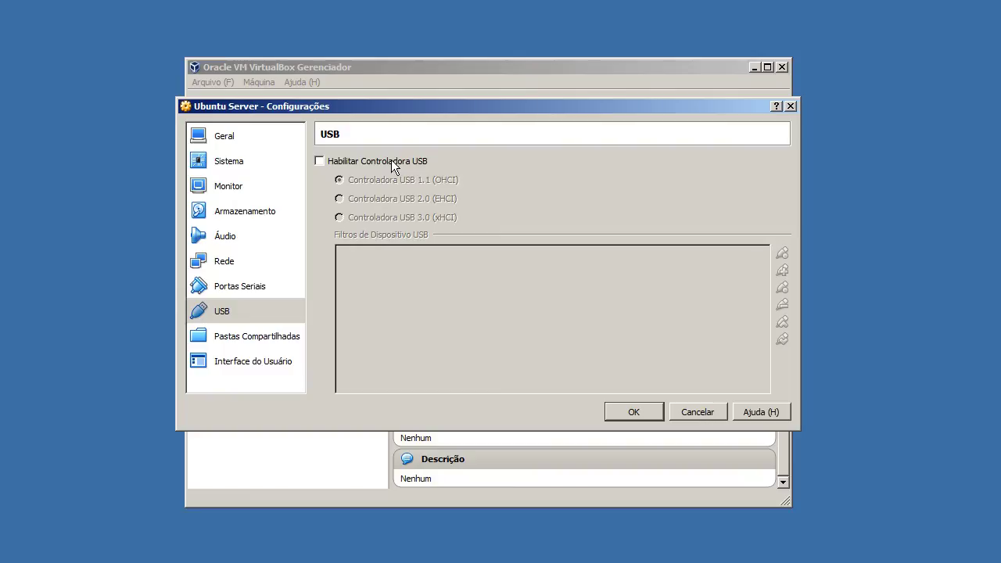
Start adding a shared folder for C:\Users\Administrador\Documents and cancel the addition.
left_click(283, 344)
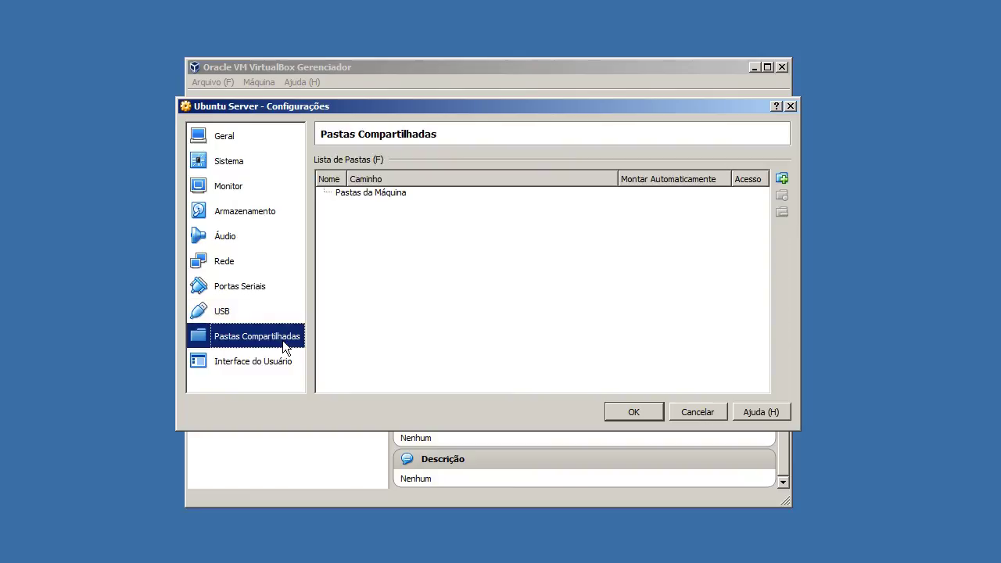
left_click(783, 179)
left_click(595, 215)
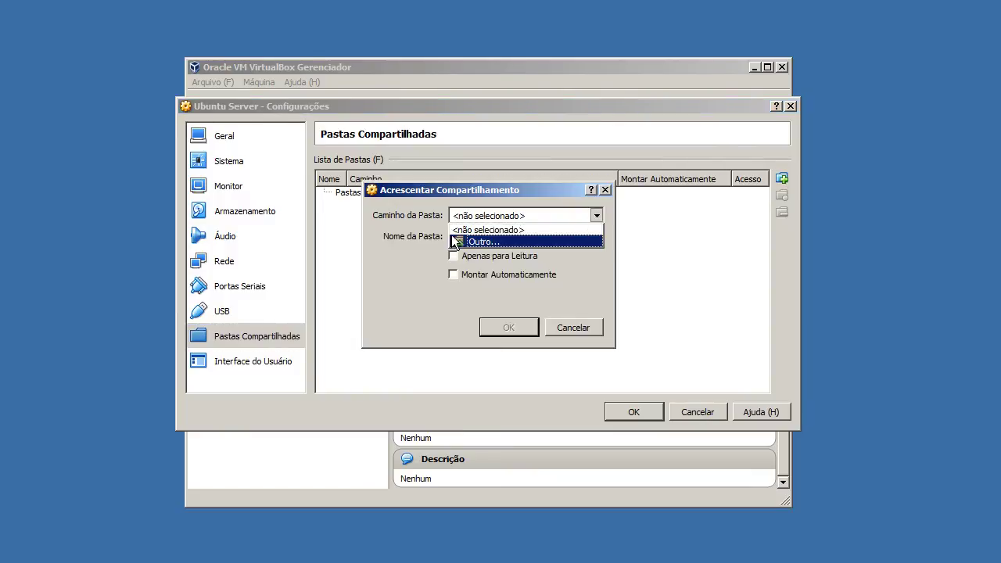
left_click(496, 242)
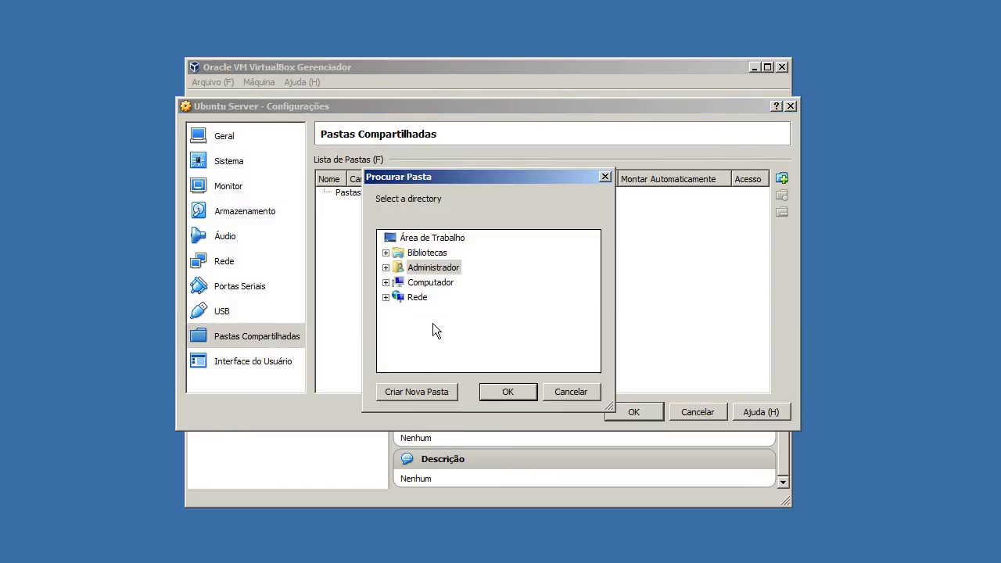
left_click(395, 270)
left_click(386, 268)
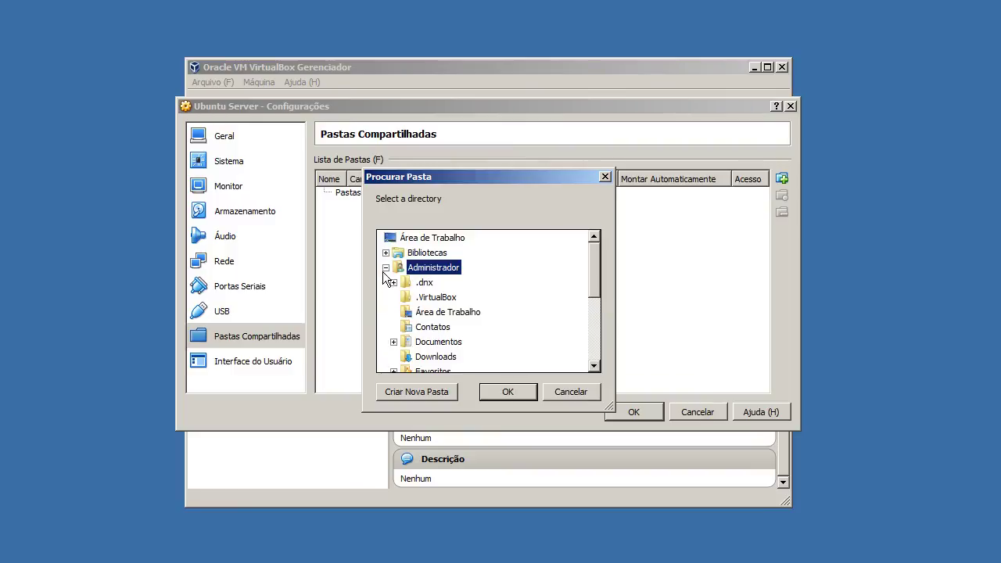
double_click(439, 342)
left_click(505, 393)
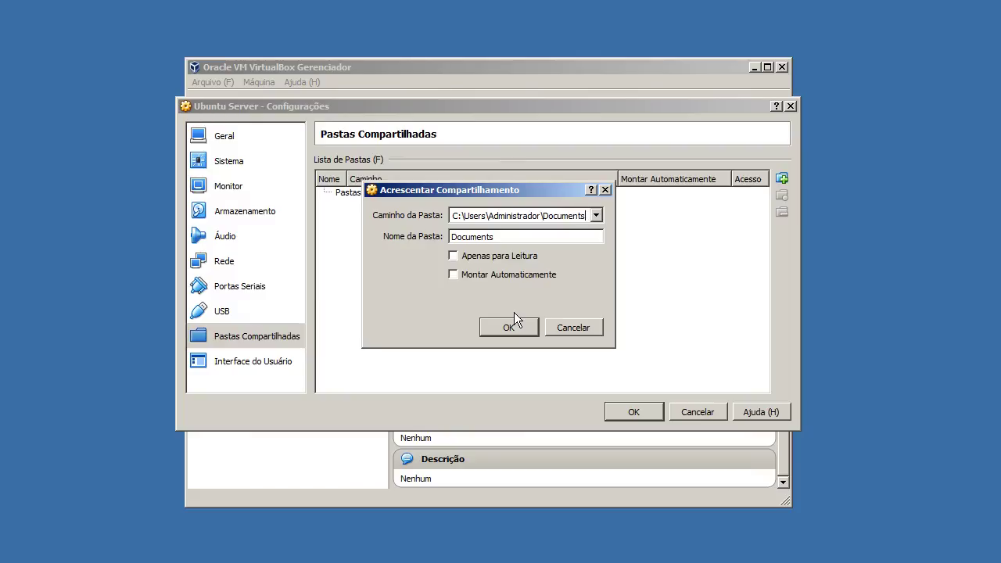
left_click(564, 333)
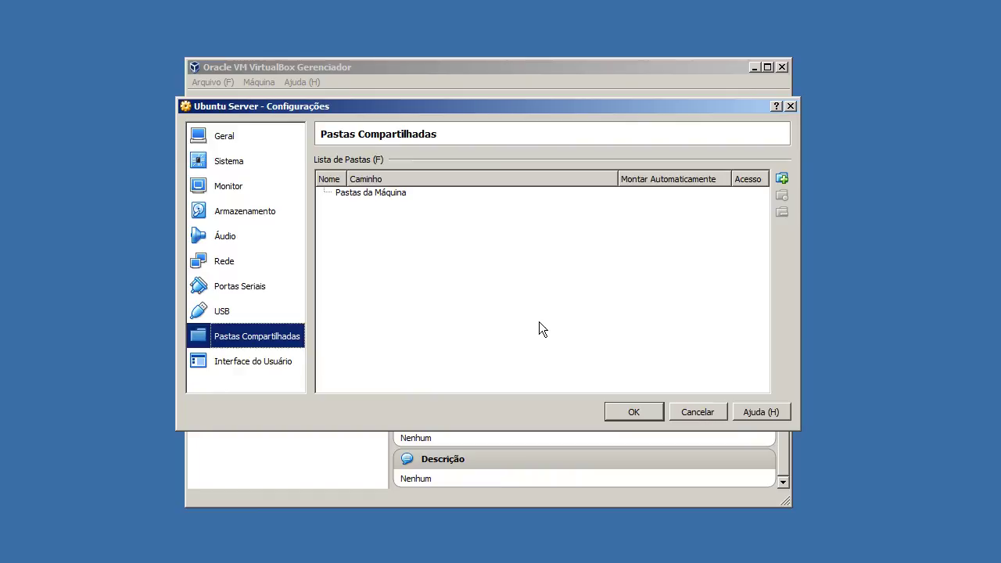
Examine the Interface do Usuário settings and the entries available for the machine's Arquivo menu.
left_click(278, 365)
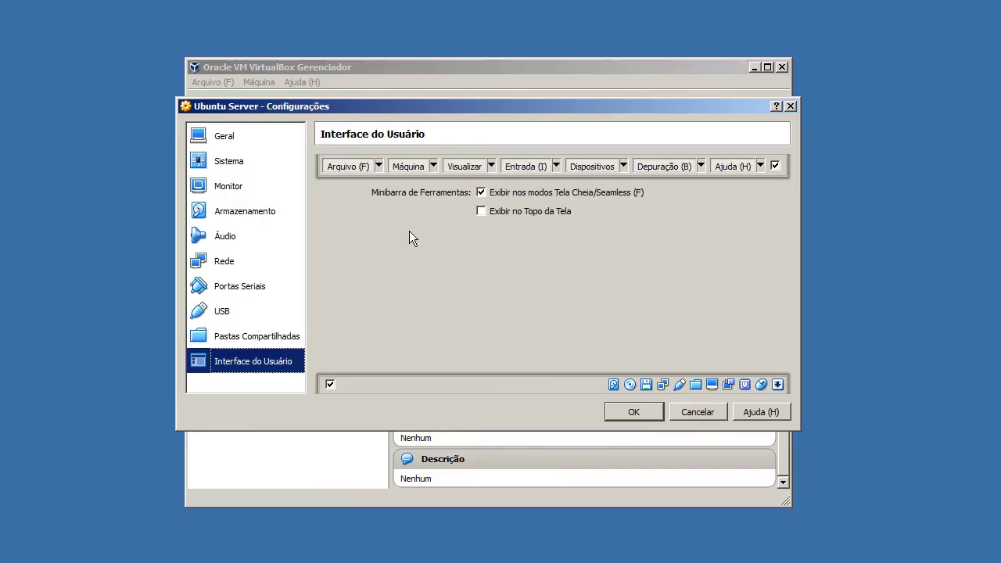
left_click(379, 167)
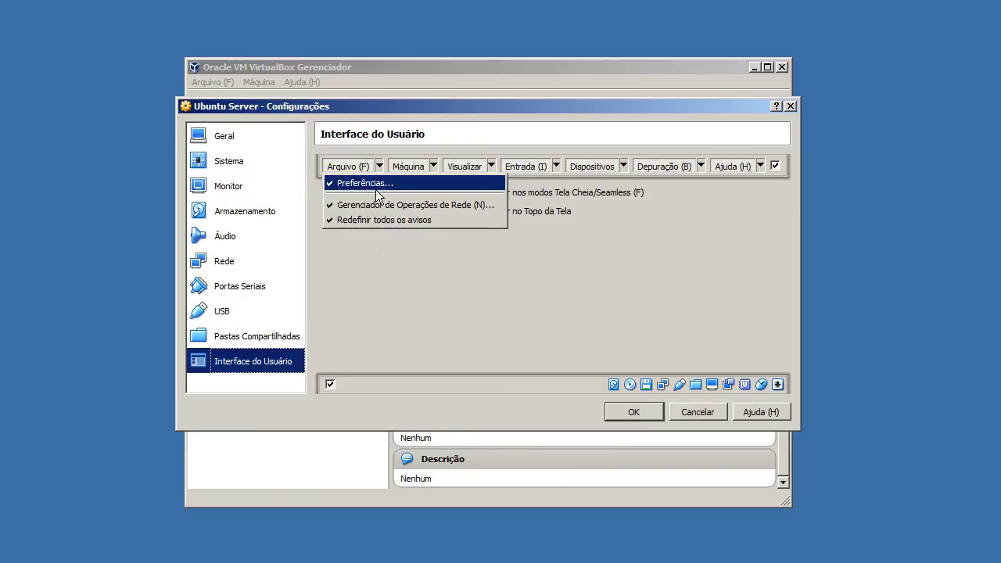
left_click(382, 267)
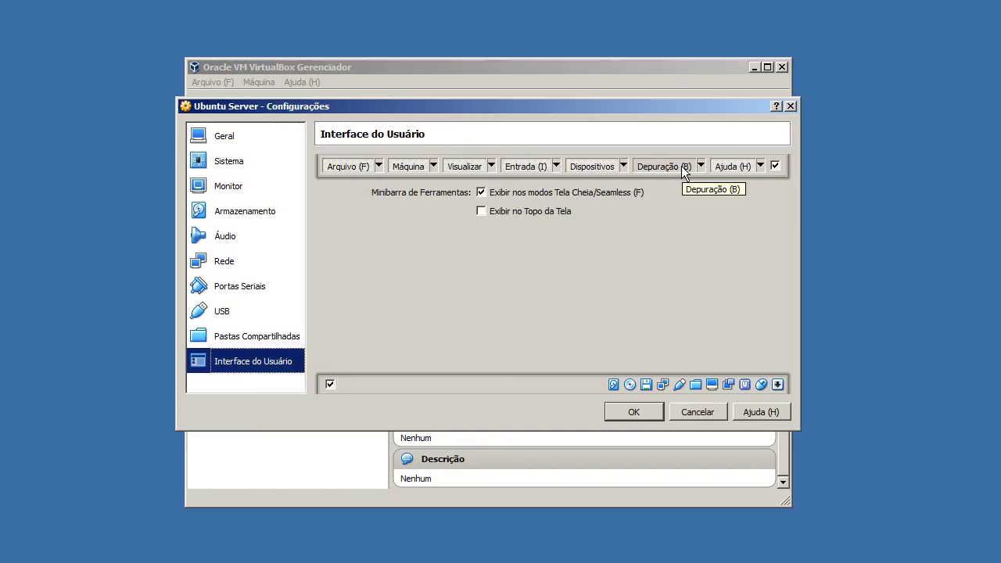
Switch the Ubuntu Server machine's menu bar off and back on, and save the machine's settings.
left_click(776, 165)
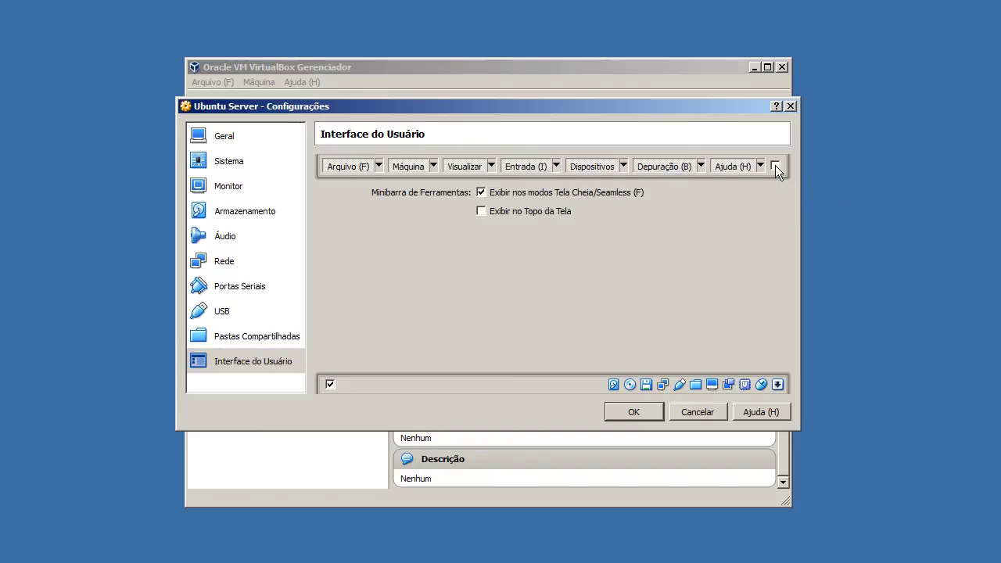
left_click(775, 165)
left_click(612, 417)
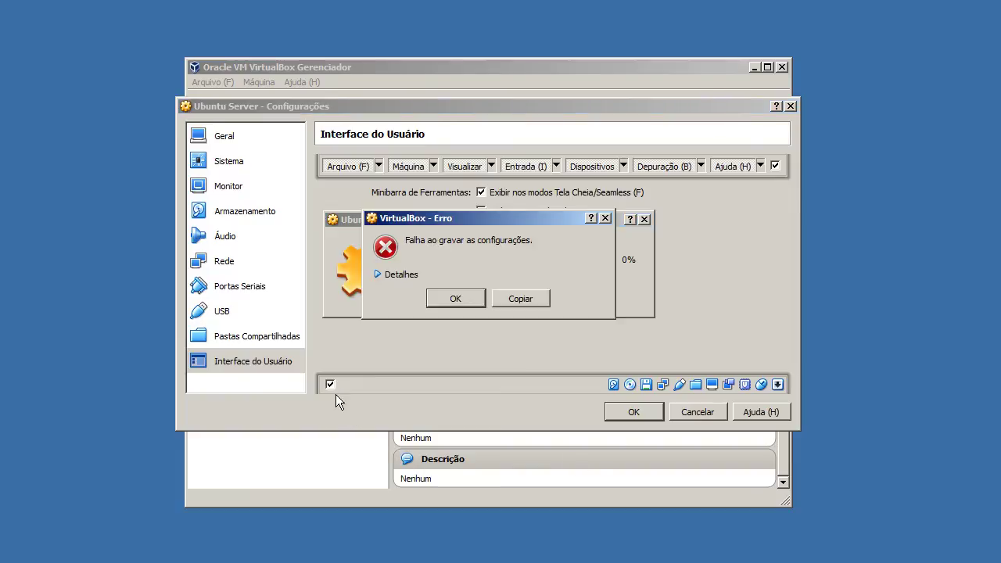
Read the details of the settings save error, dismiss it and review the Ubuntu Server machine's summary.
left_click(417, 273)
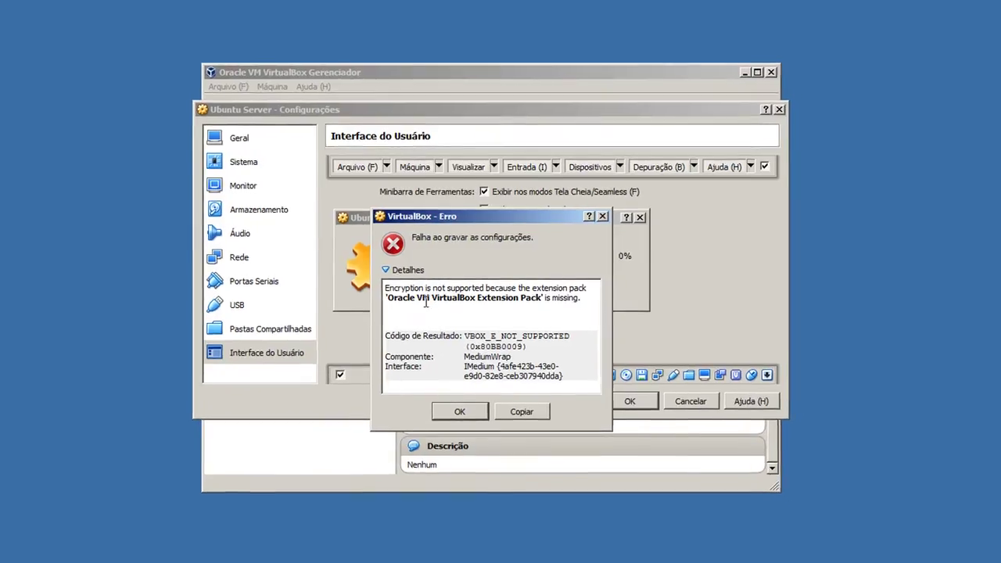
left_click_drag(433, 298, 580, 298)
left_click_drag(506, 347, 510, 347)
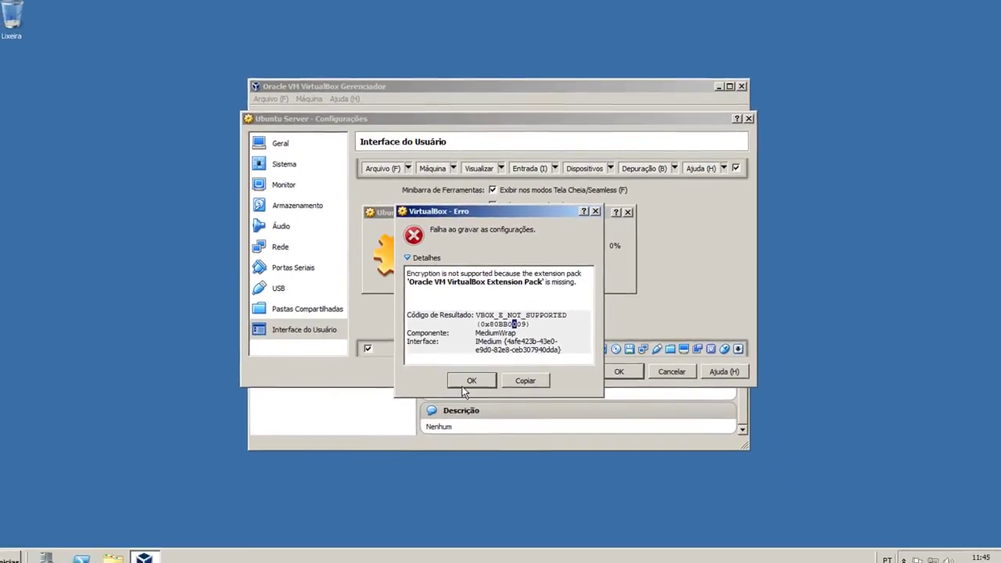
left_click(464, 383)
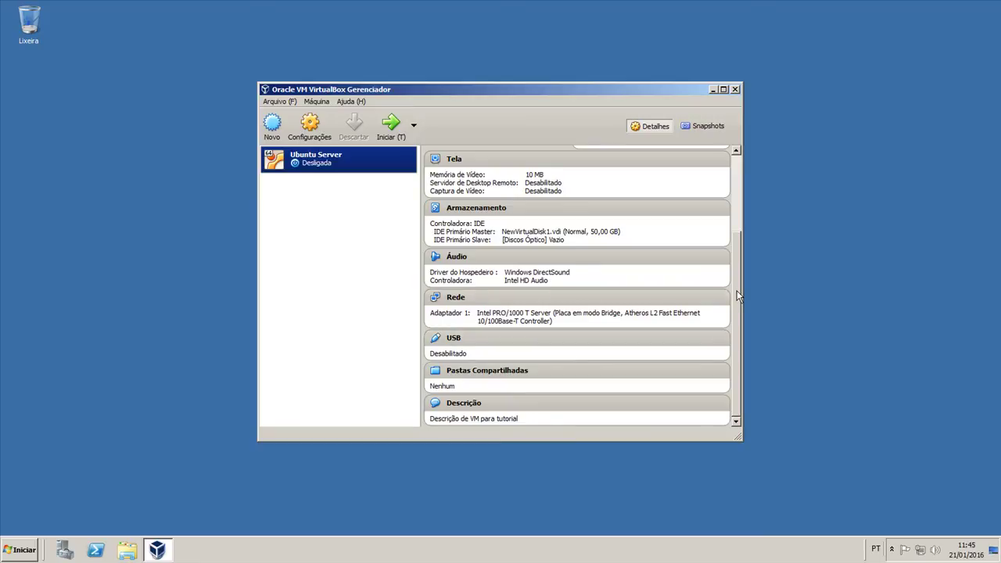
scroll(737, 290, "up", 3)
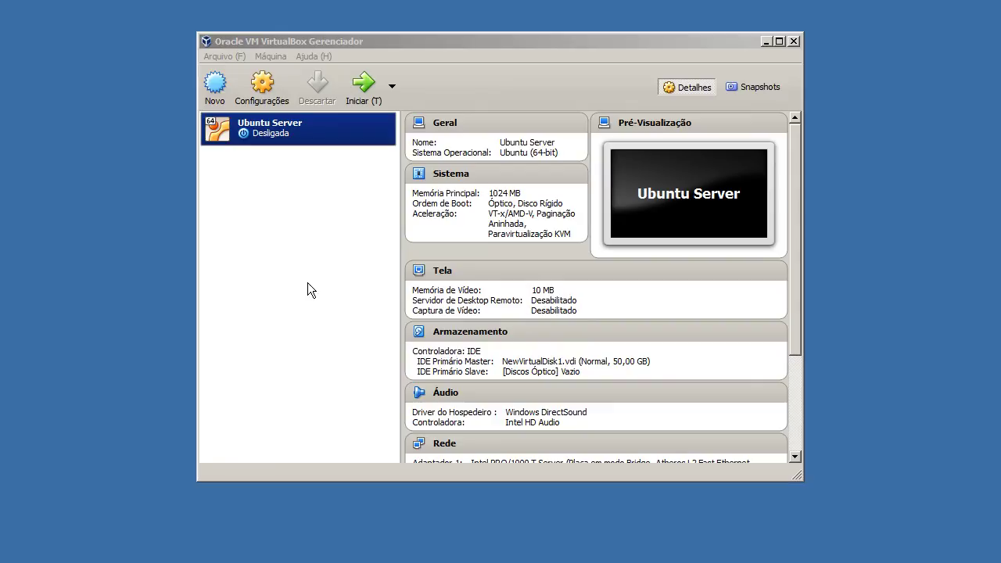
Start a new virtual machine in expert mode and name it Windows Server 2008.
left_click(215, 83)
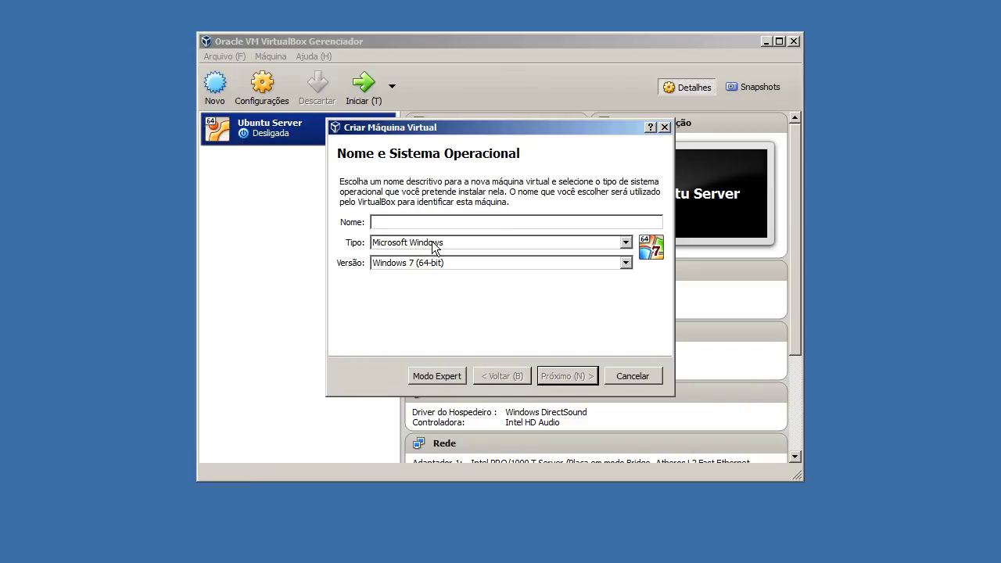
left_click(439, 376)
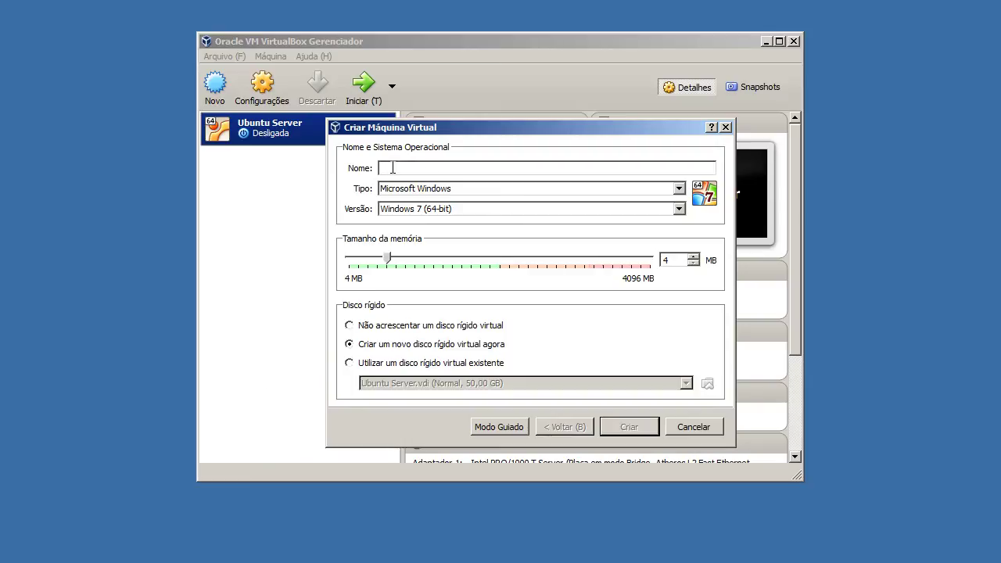
type("Windows")
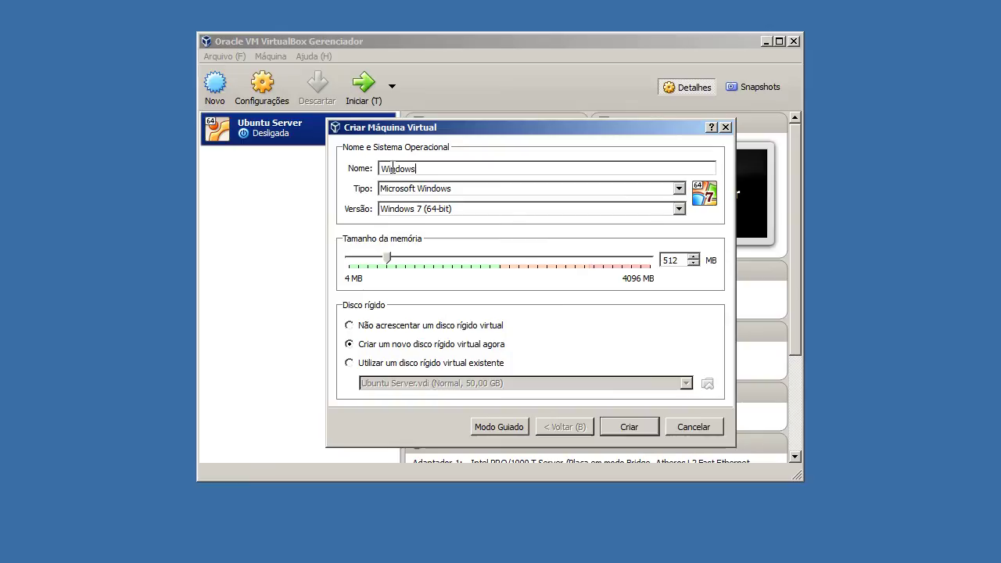
type(" Server 20087")
key("BackSpace")
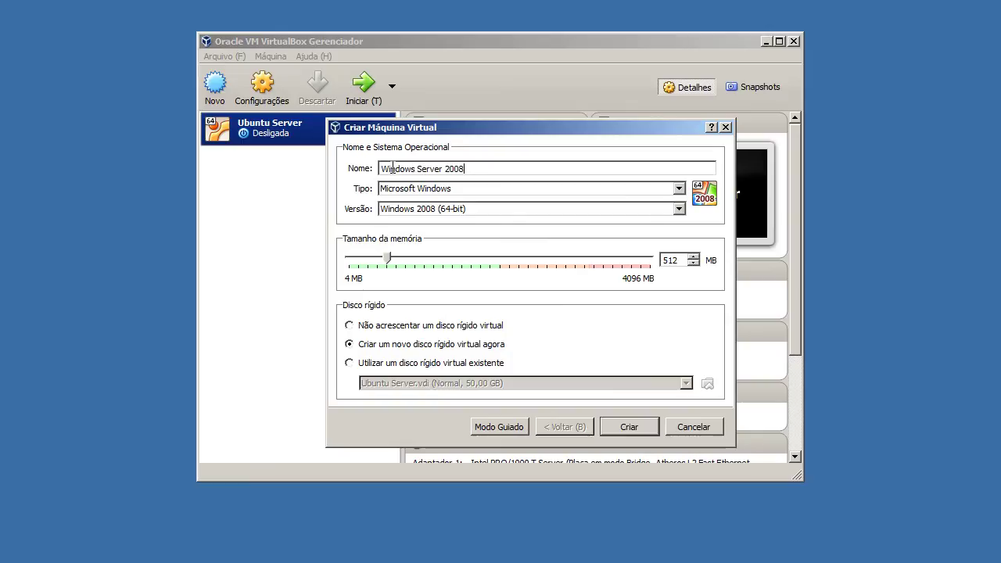
Keep the Windows 2008 (64-bit) version, set the memory to 1024 MB, choose no virtual hard disk and create the machine.
left_click(413, 194)
left_click(440, 195)
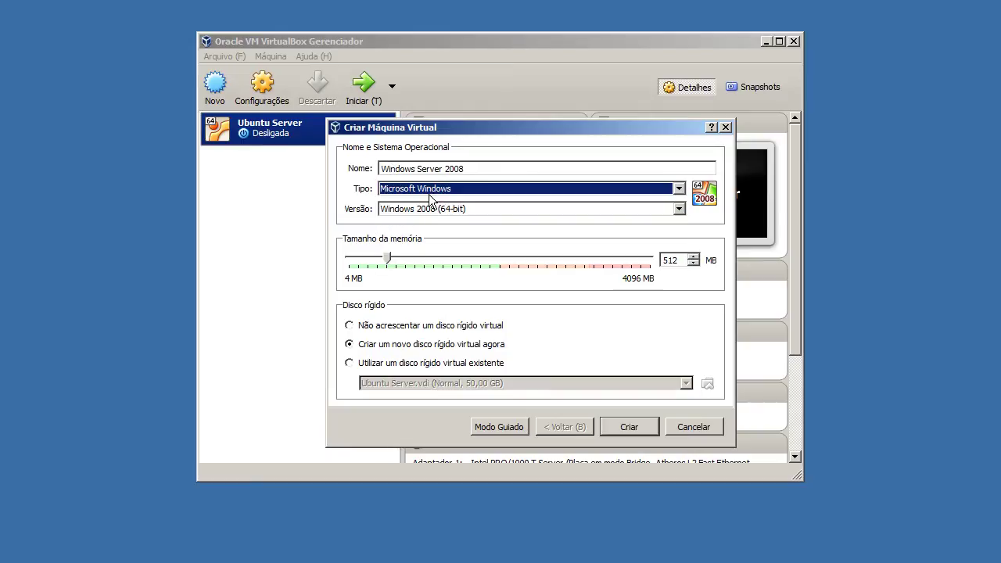
left_click(449, 211)
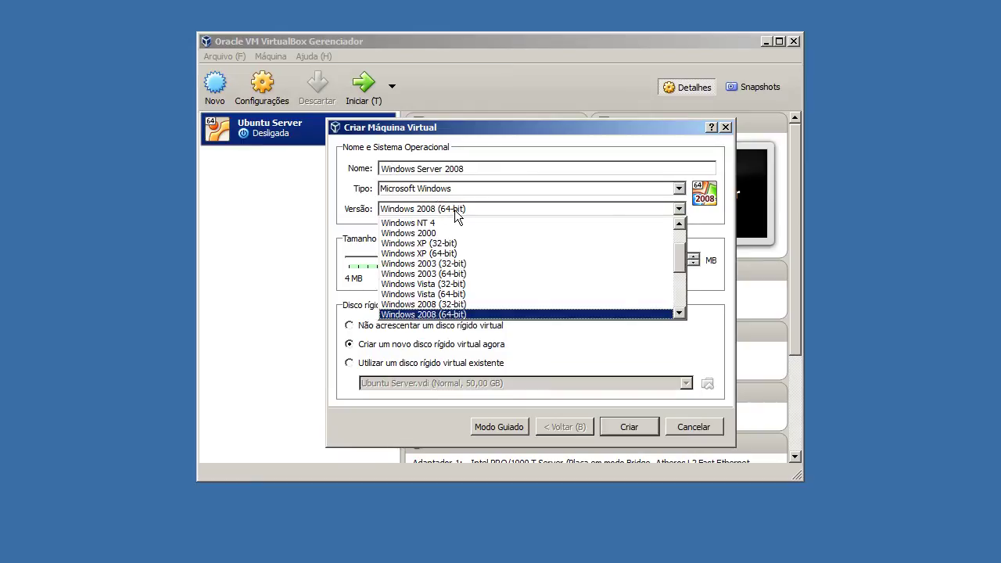
left_click(456, 212)
left_click_drag(391, 266, 431, 264)
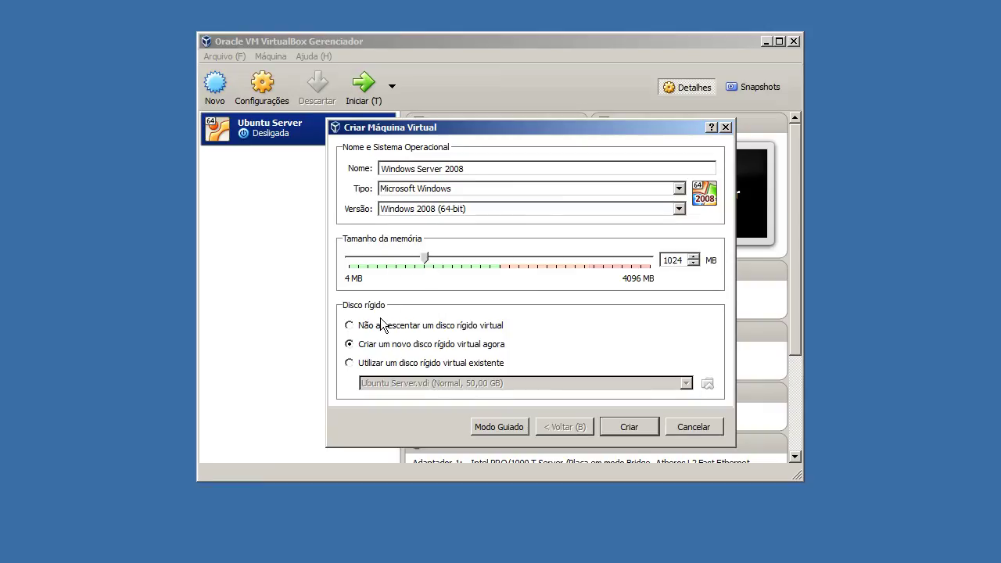
left_click(350, 325)
left_click(625, 427)
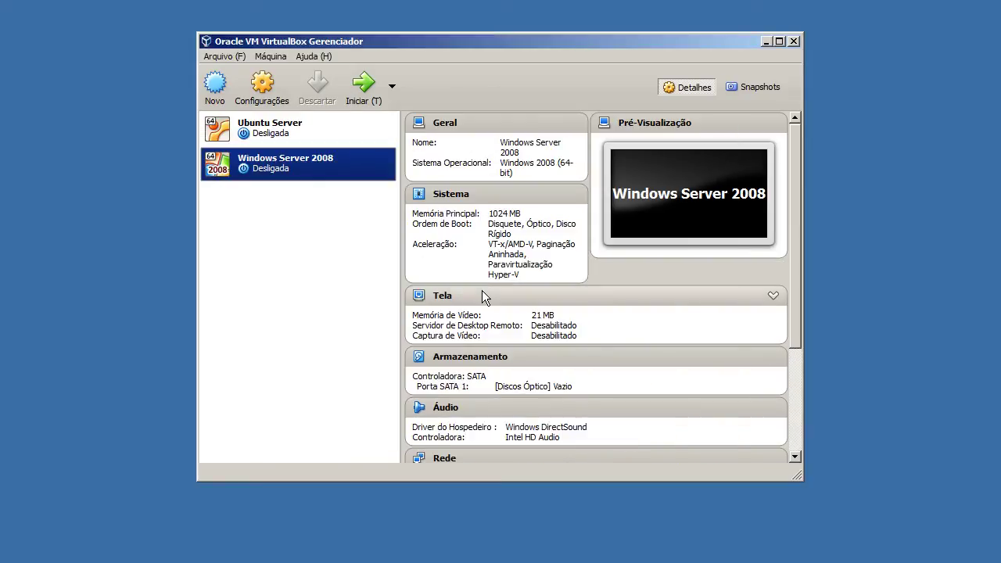
Set the shared clipboard and drag and drop of the Windows Server 2008 machine to Bi-direcional in its general settings.
scroll(482, 293, "down", 3)
scroll(481, 288, "up", 3)
scroll(482, 285, "down", 3)
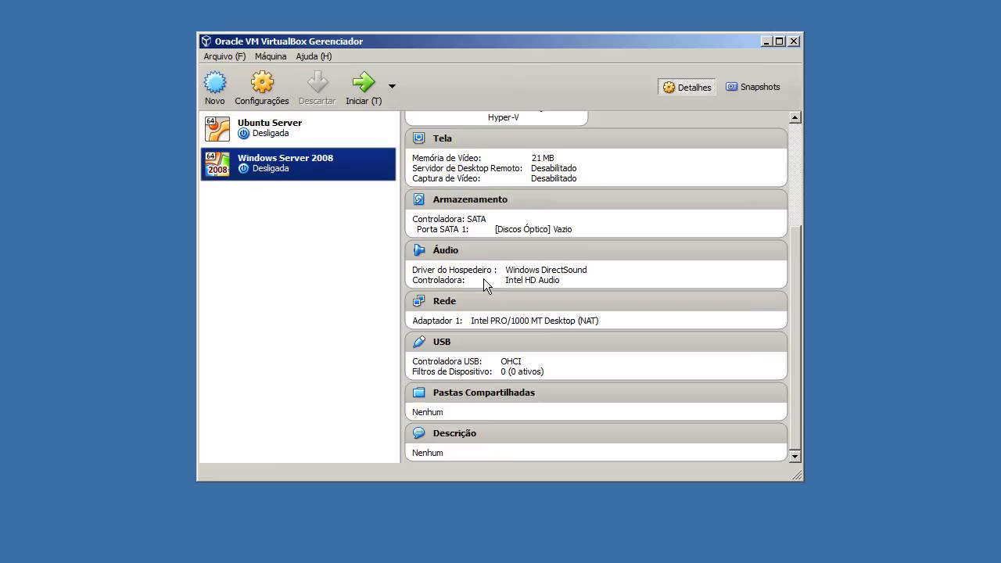
right_click(300, 172)
left_click(302, 178)
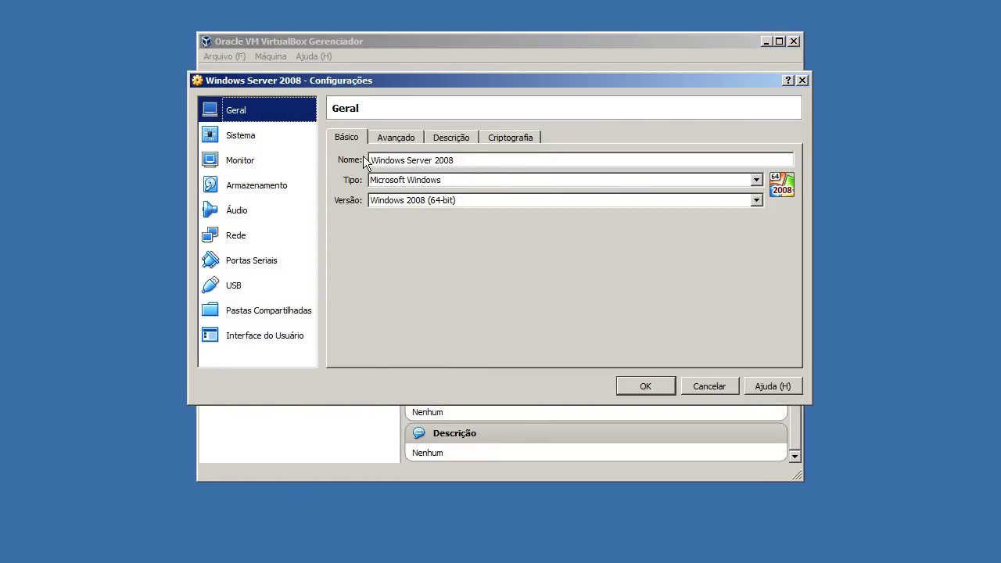
left_click(385, 138)
left_click(523, 182)
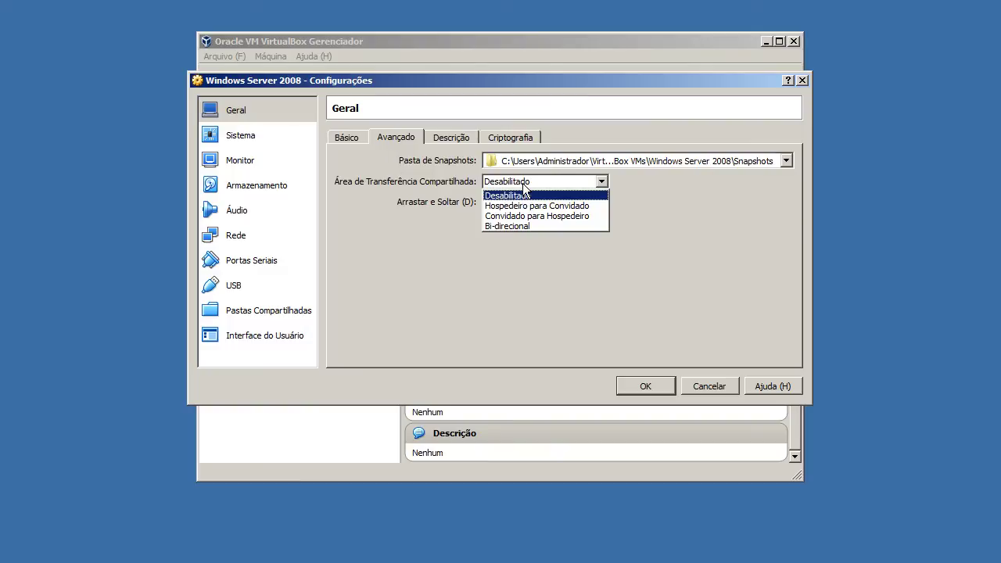
left_click(520, 225)
left_click(515, 204)
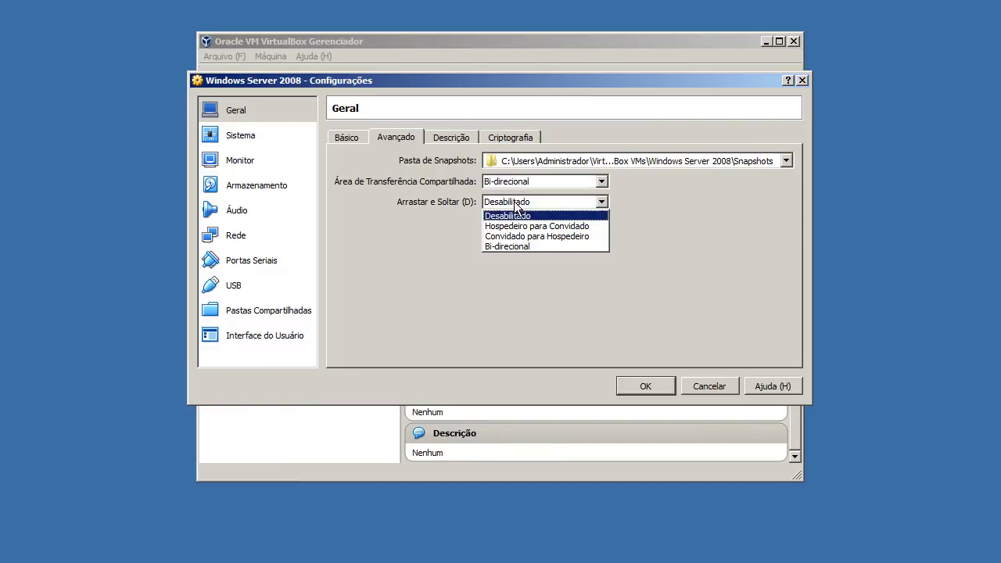
left_click(515, 246)
left_click(453, 138)
left_click(512, 138)
Disable floppy boot and move Óptico and Disco Rígido above Disquete in the machine's boot order.
left_click(261, 148)
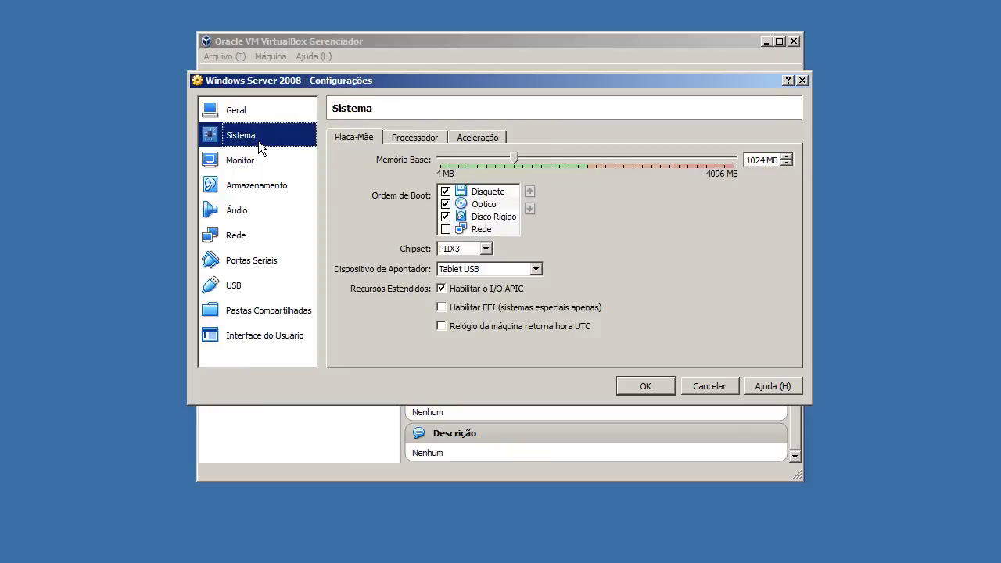
left_click(446, 191)
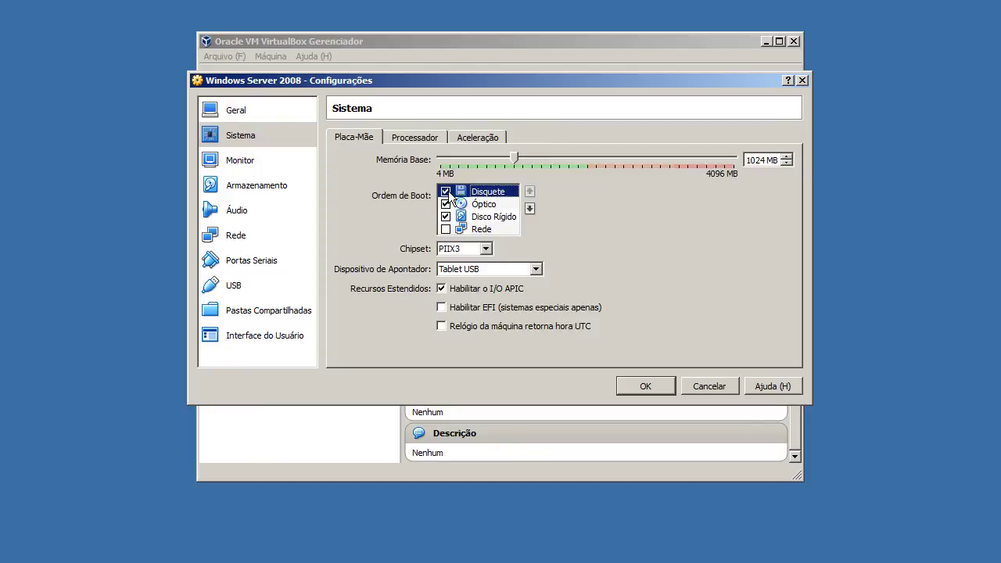
left_click(493, 204)
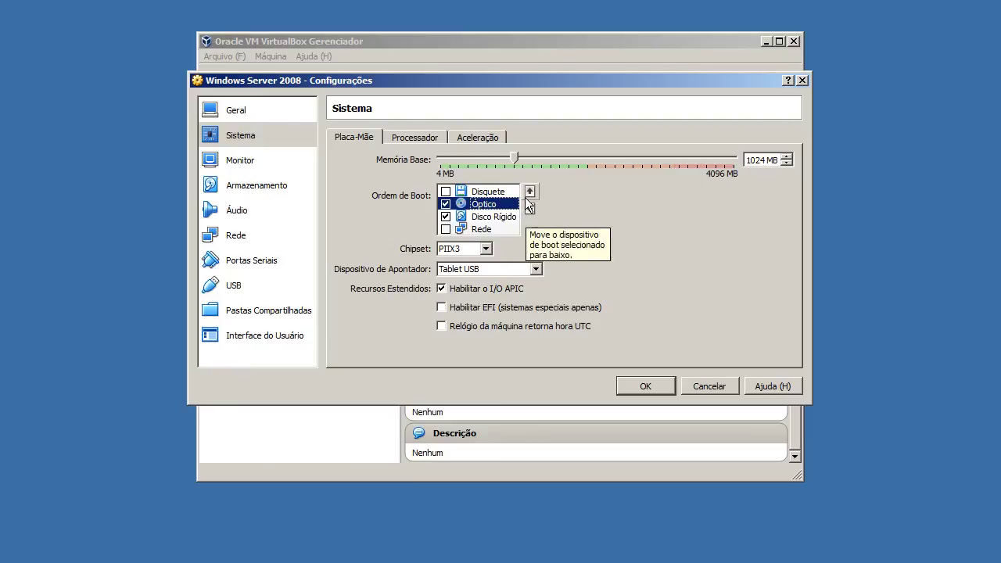
left_click(529, 193)
left_click(504, 223)
left_click(529, 191)
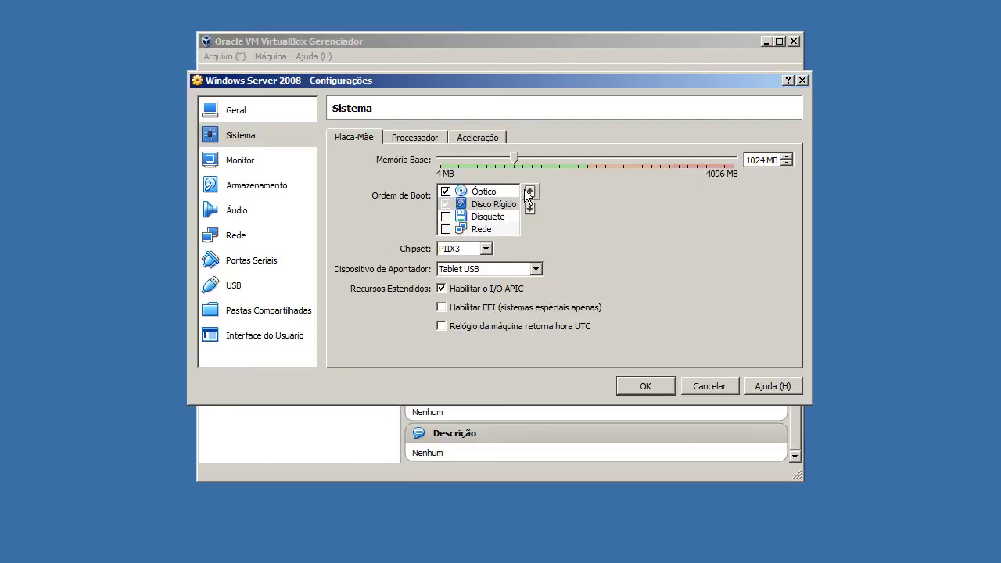
Set the pointing device to Mouse PS/2 and check the processor and acceleration settings.
left_click(469, 270)
left_click(471, 281)
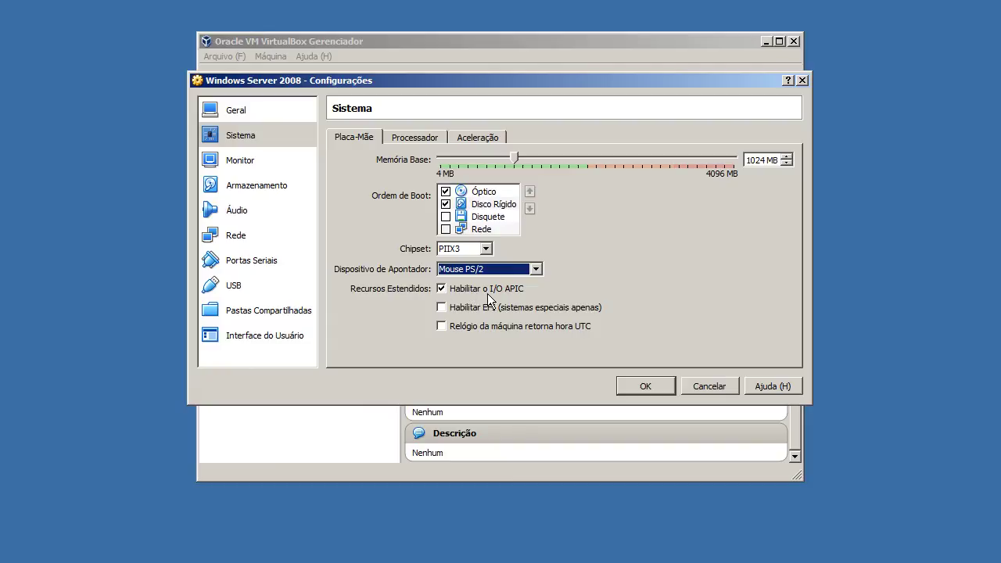
left_click(413, 141)
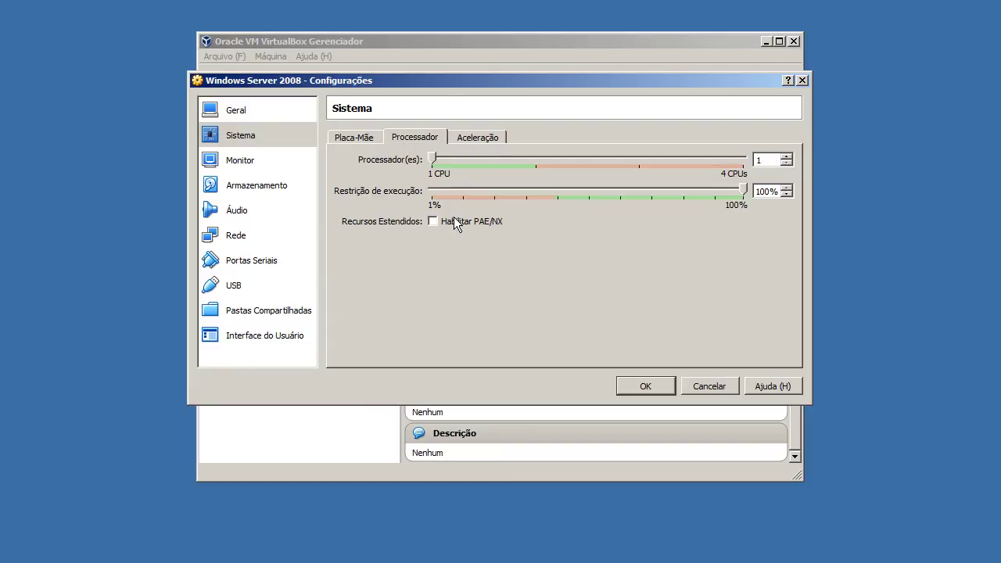
left_click(472, 138)
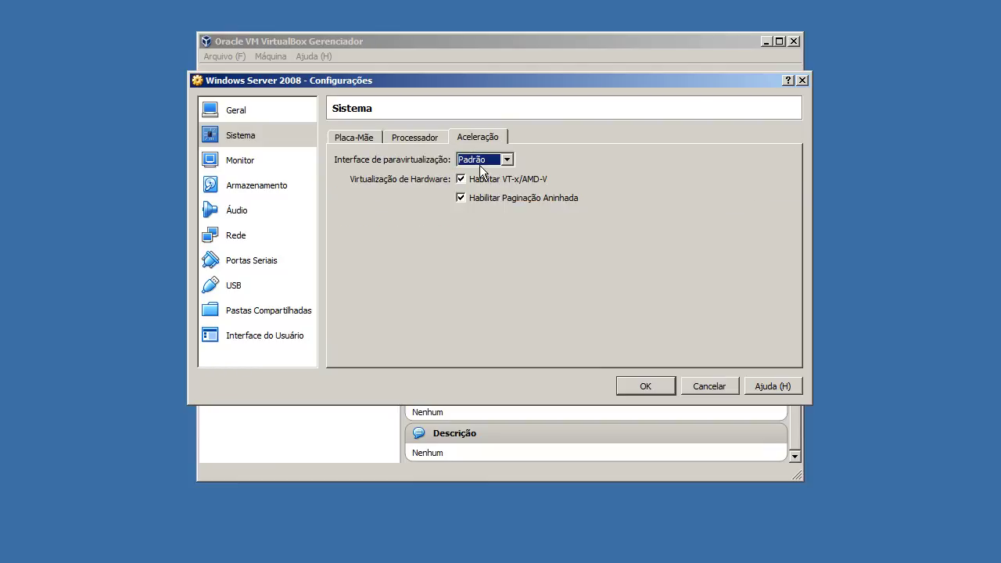
Set the video memory to 25 MB and check the remote display and video capture settings.
left_click(279, 161)
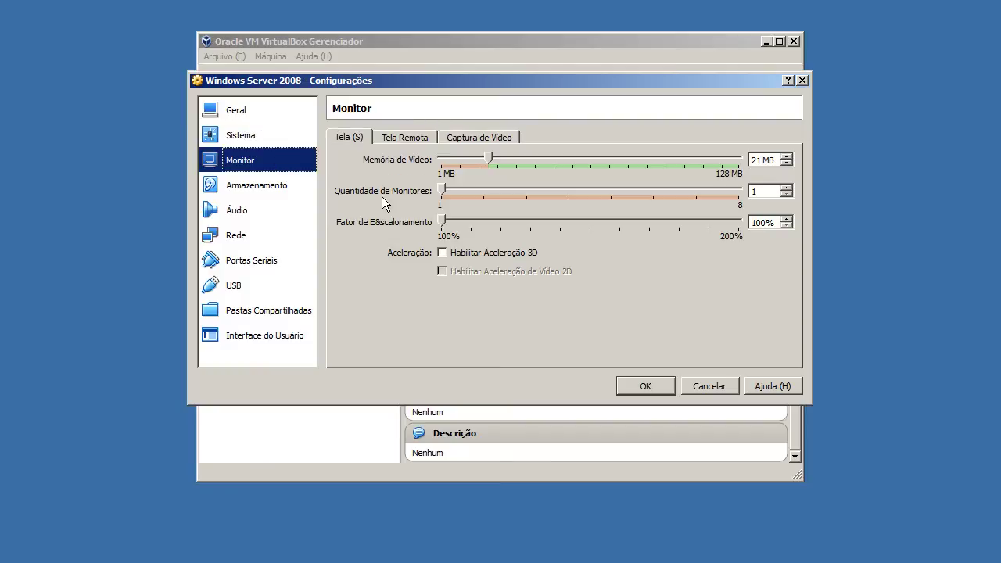
left_click_drag(488, 156, 498, 157)
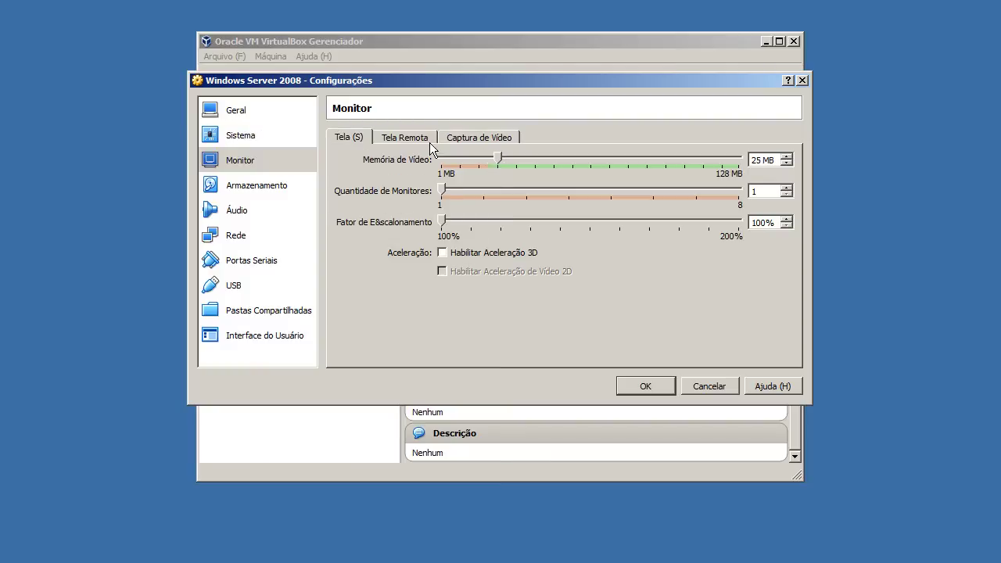
left_click(429, 139)
left_click(481, 139)
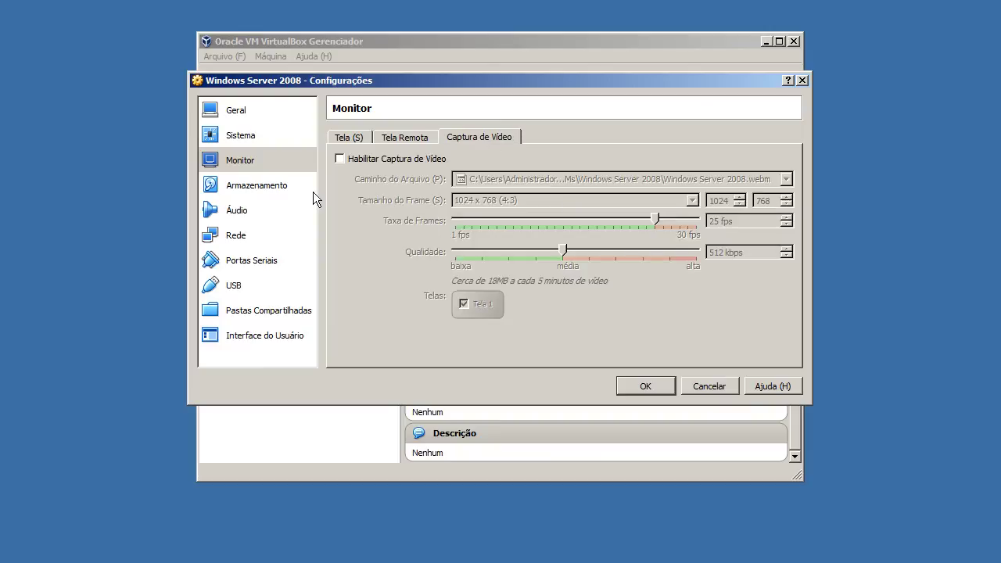
Replace the machine's SATA storage controller with an IDE controller.
left_click(273, 188)
left_click(408, 155)
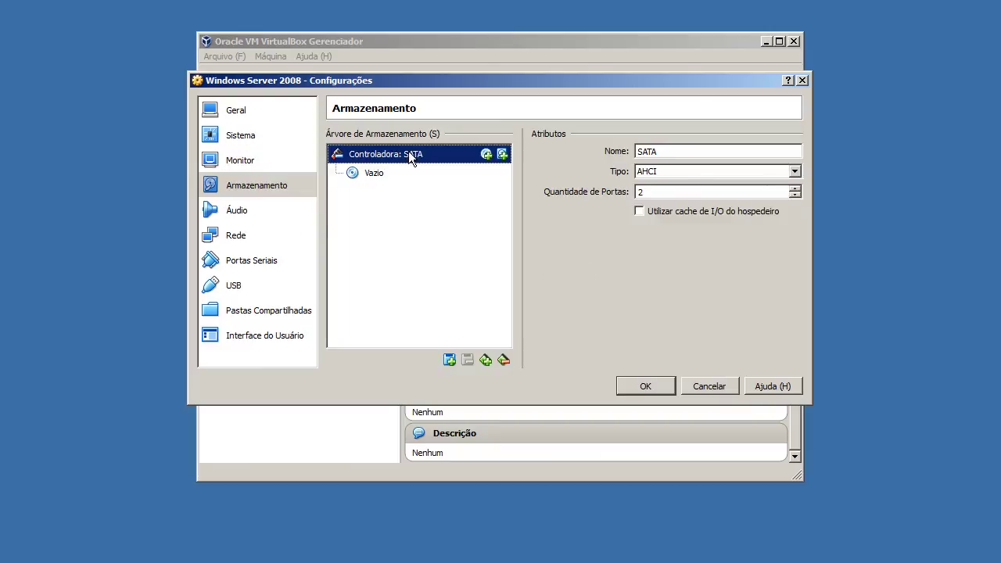
left_click(505, 360)
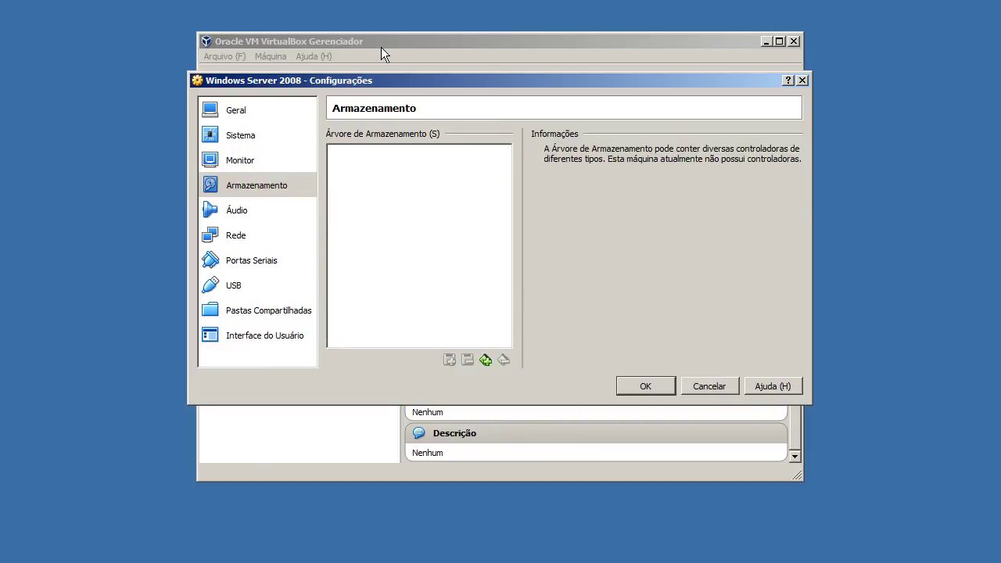
left_click(485, 360)
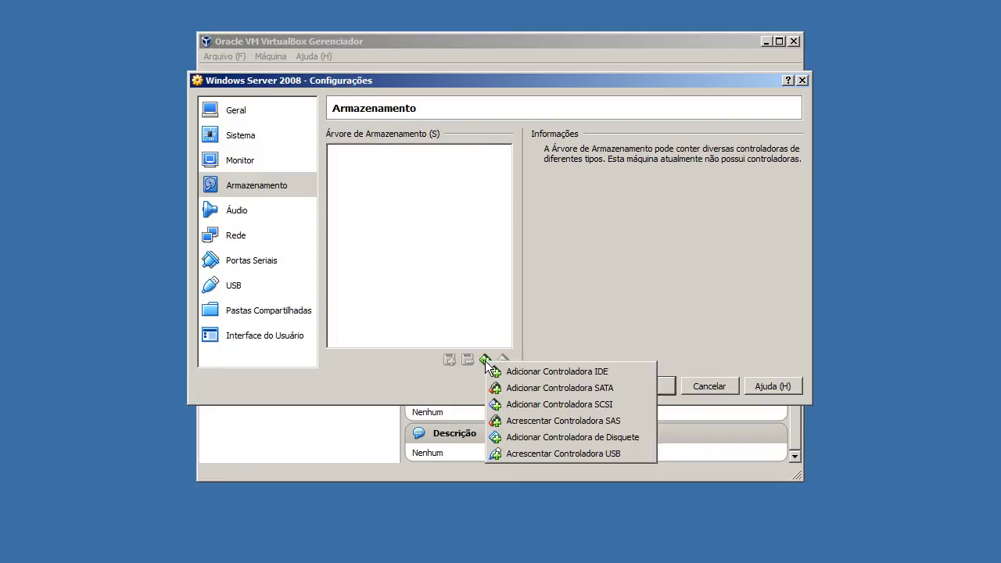
left_click(517, 371)
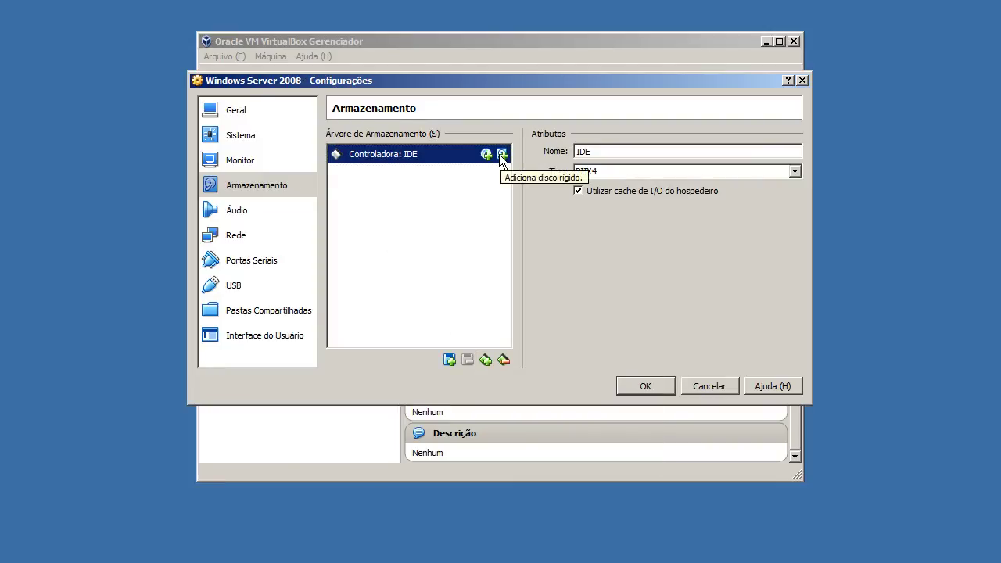
Create a dynamically allocated 50 GB VDI hard disk named "Windows Server 2008" on the IDE controller.
left_click(502, 155)
left_click(457, 267)
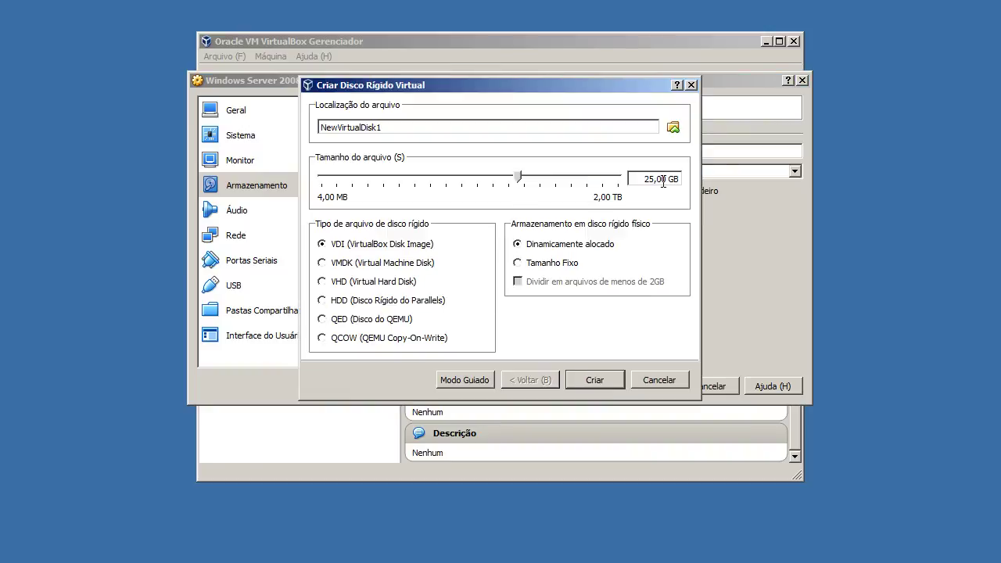
left_click_drag(664, 182, 629, 180)
type("5")
left_click_drag(439, 124, 160, 122)
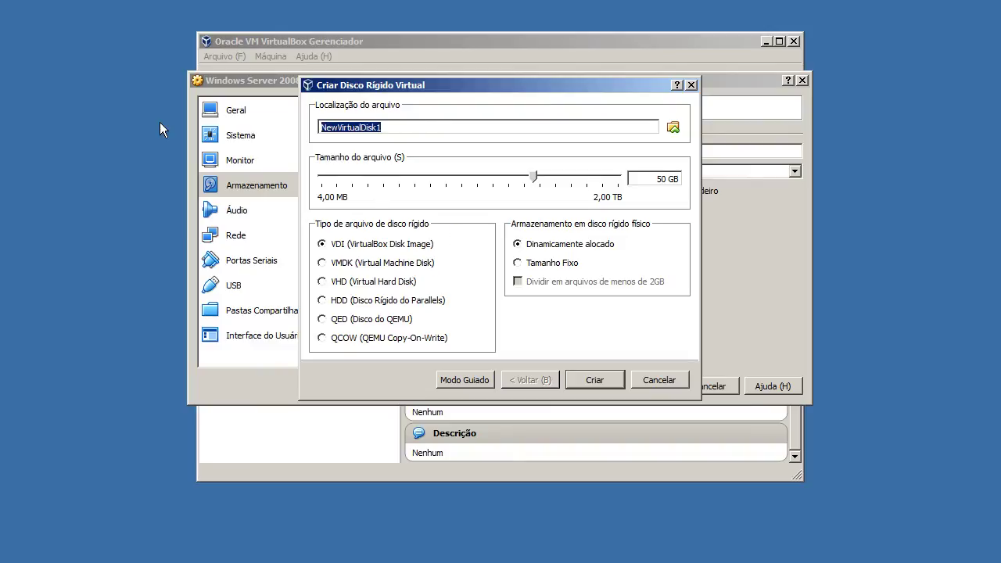
type("Windows ")
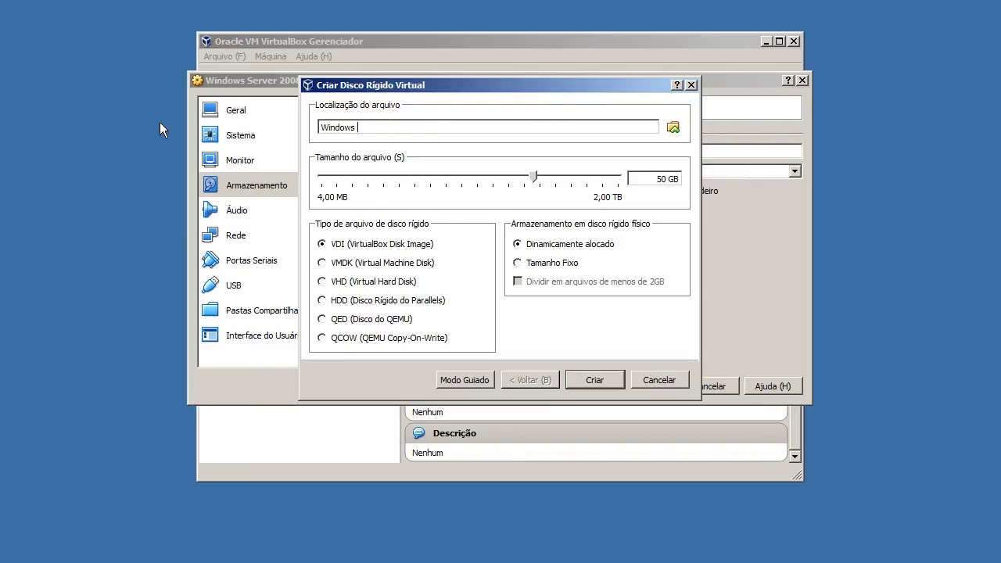
type("Server 2008")
left_click(587, 380)
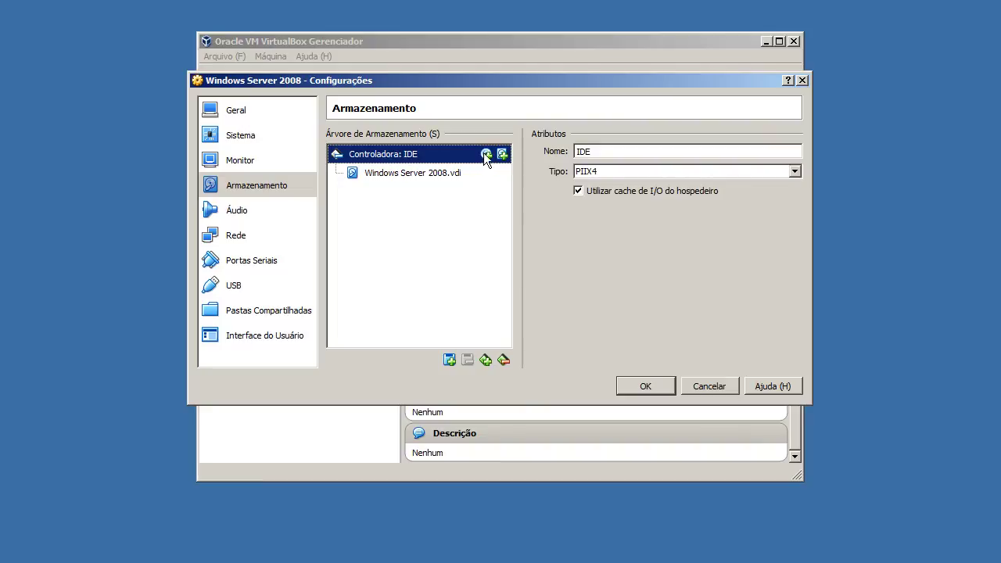
Add an optical drive to the IDE controller with the "Windows Server 2008 R2 SP1 x64 PT" image inserted.
left_click(485, 154)
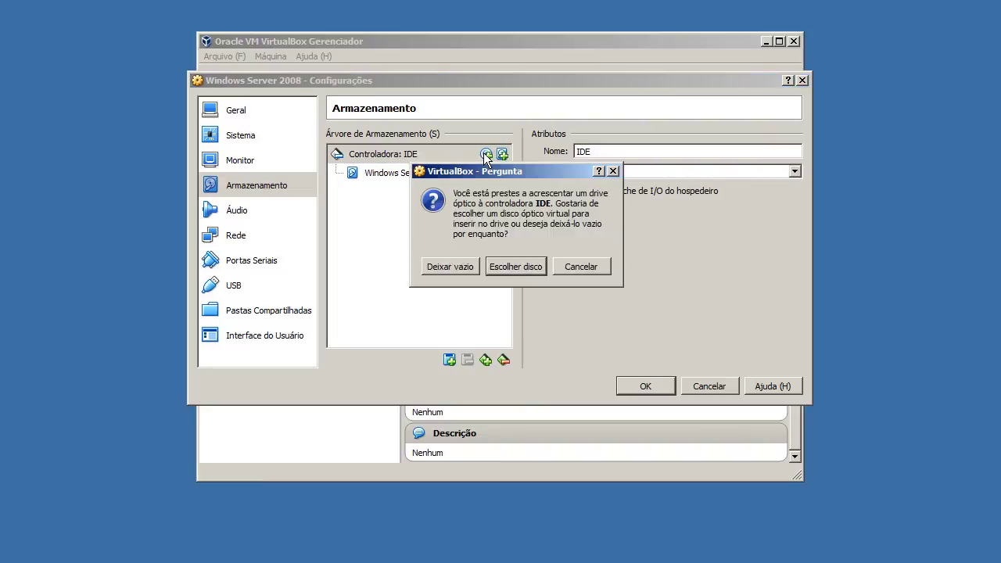
left_click(499, 270)
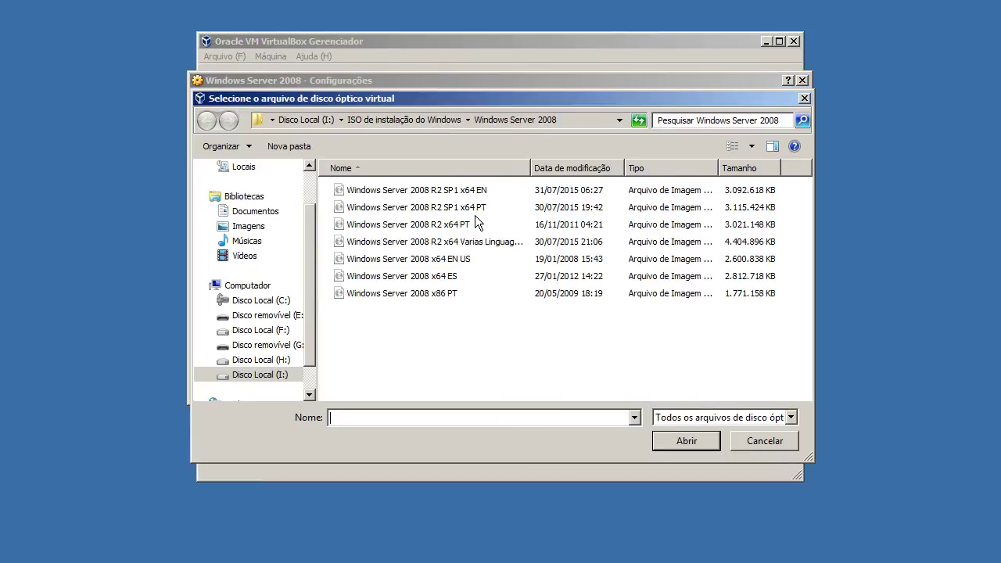
left_click(431, 208)
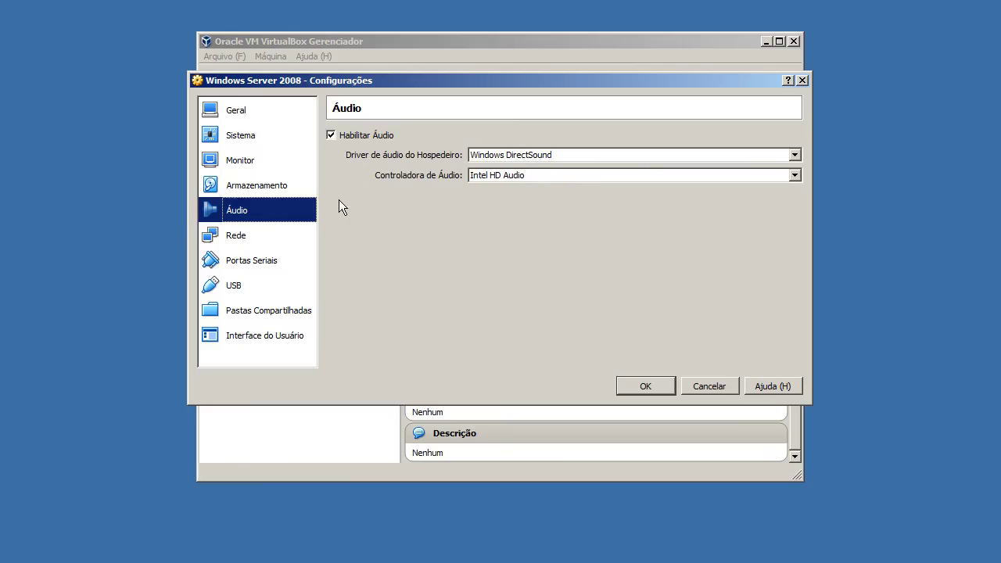
Keep network adapter 1 connected to NAT and set its card type to Intel PRO/1000 T Server (82543GC).
left_click(254, 240)
left_click(386, 219)
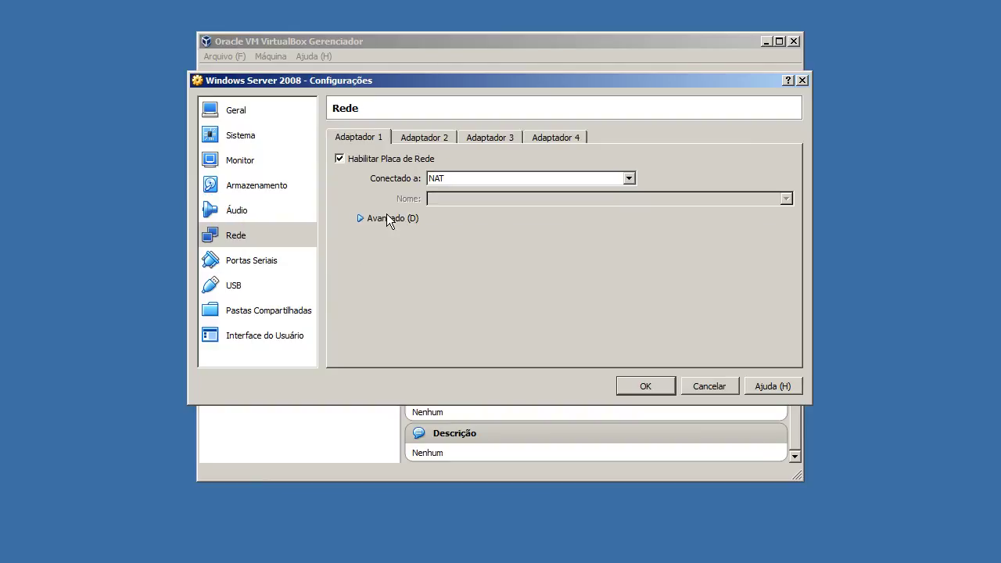
left_click(499, 181)
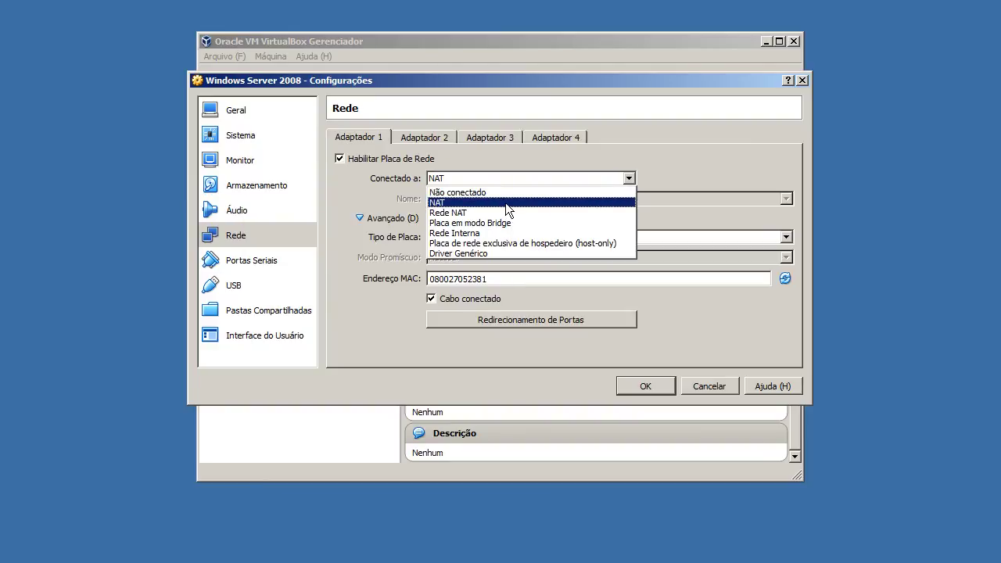
left_click(506, 202)
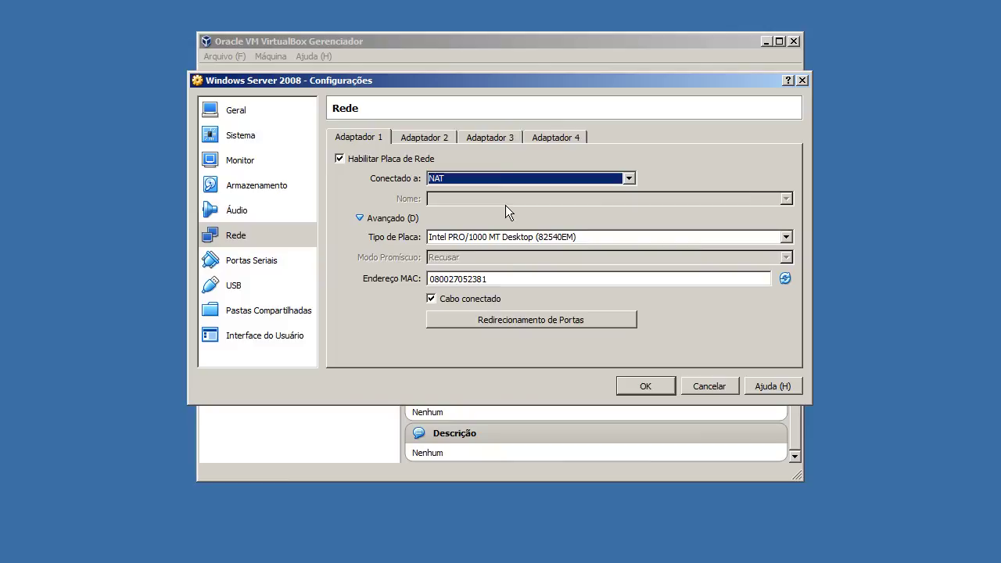
left_click(463, 241)
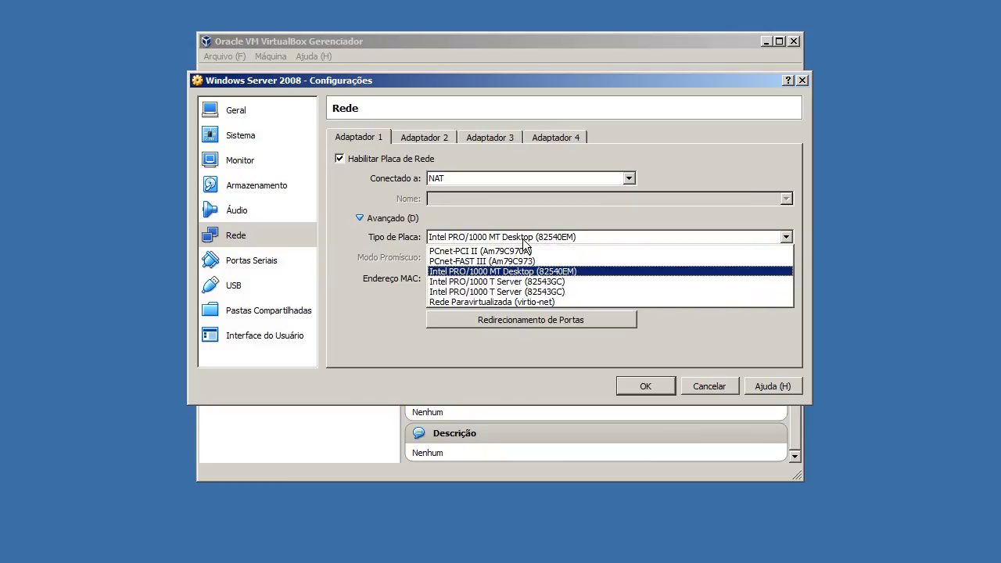
left_click(527, 294)
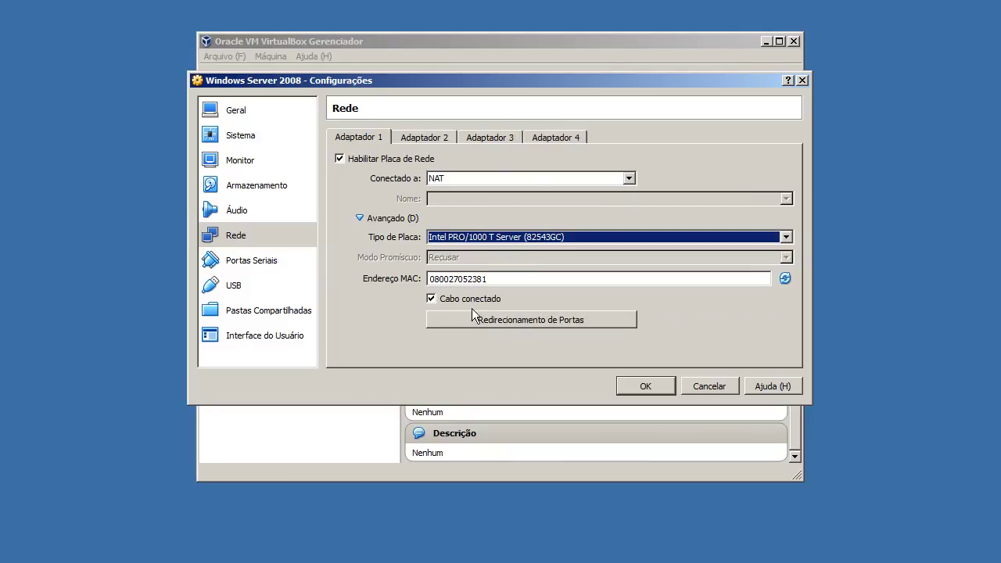
Check the machine's second network adapter, serial port, USB and shared folder settings.
left_click(438, 137)
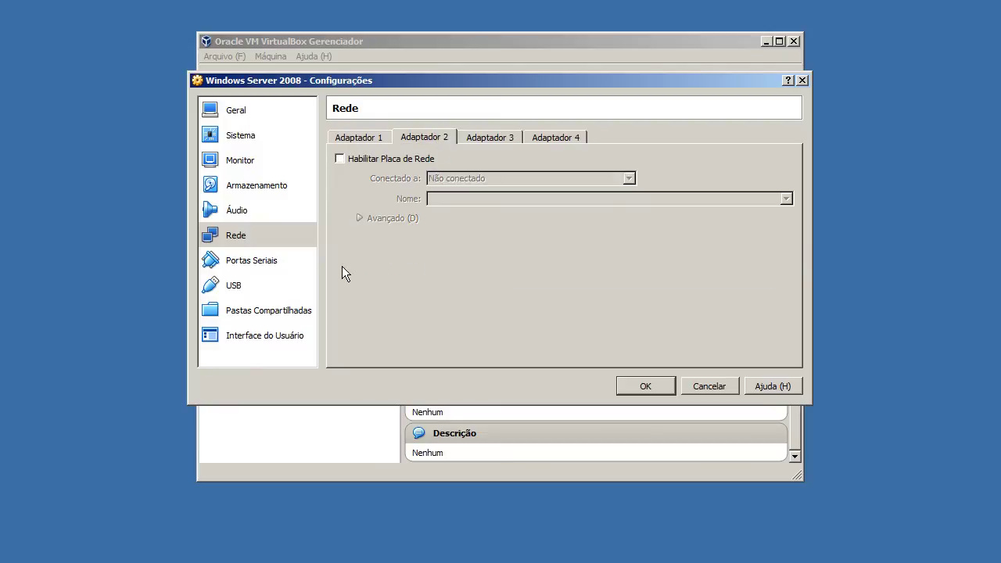
left_click(275, 259)
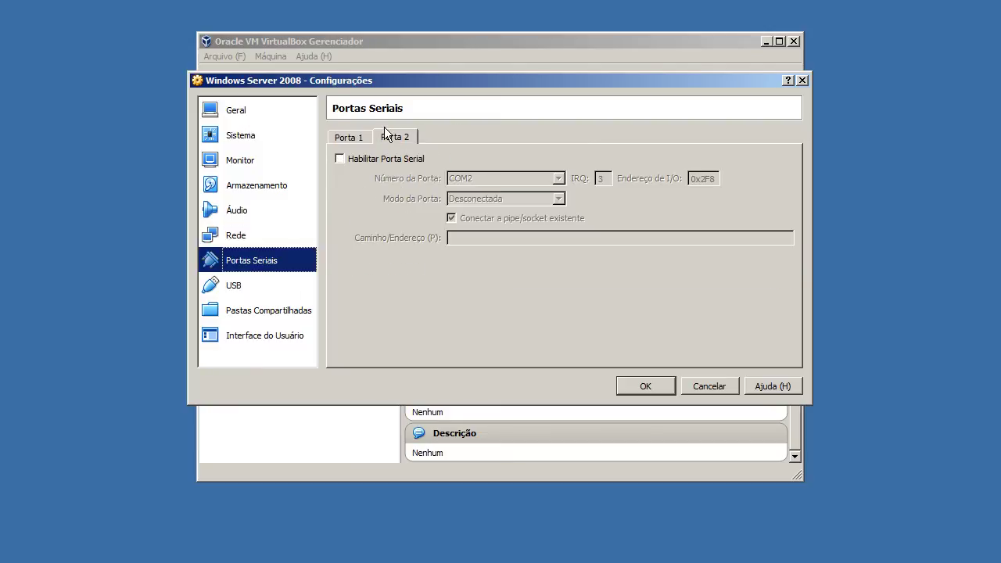
left_click(267, 287)
left_click(397, 137)
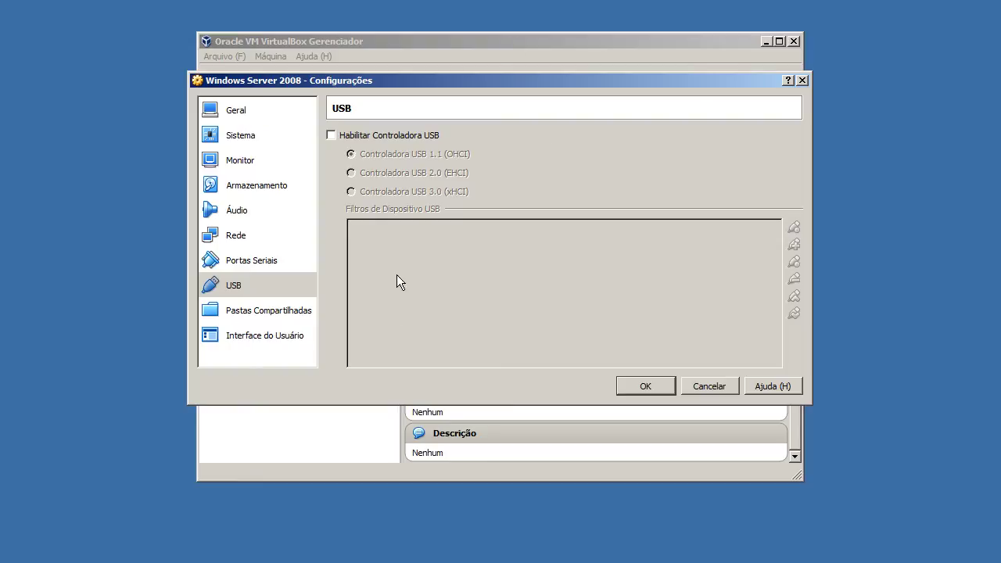
mouse_move(505, 341)
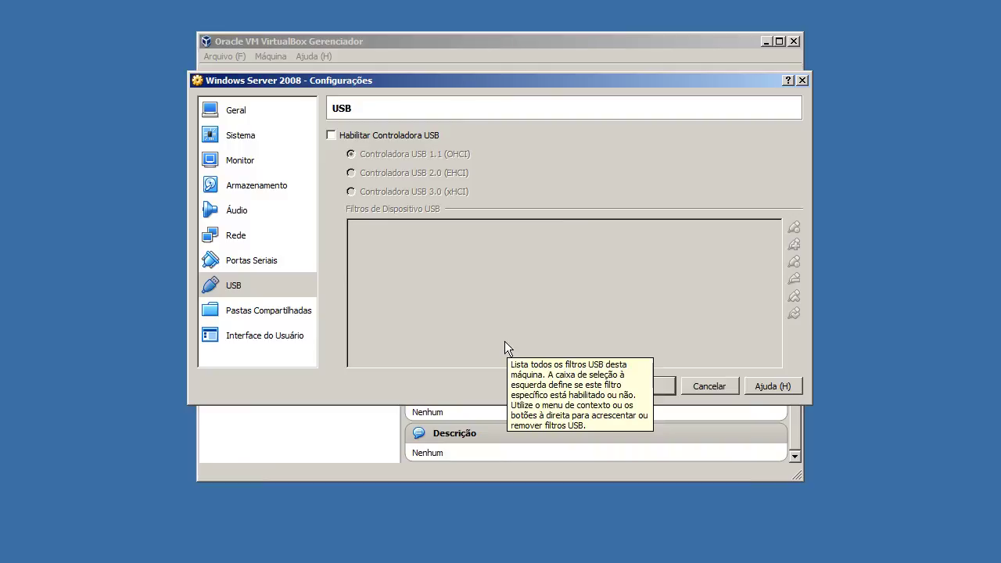
left_click(301, 310)
Enable "Exibir no Topo da Tela" for the mini toolbar and save the machine's settings.
left_click(264, 339)
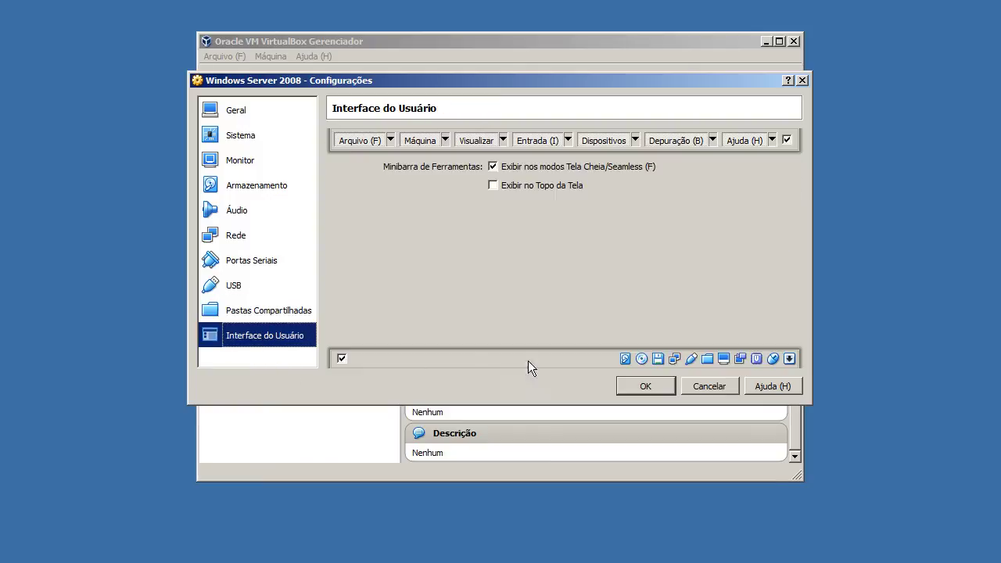
left_click(533, 186)
left_click(635, 388)
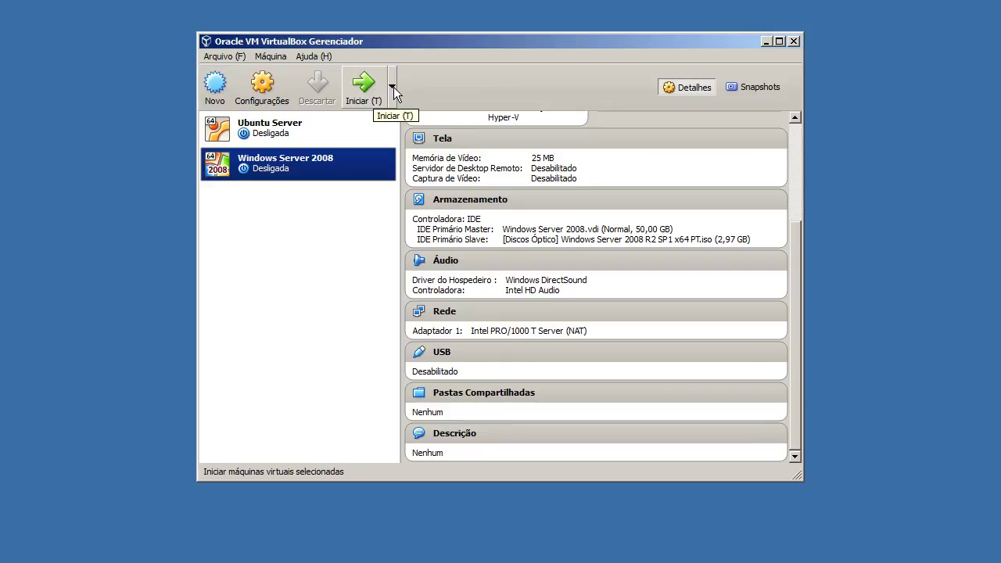
Start the Windows Server 2008 machine normally and dismiss the keyboard capture and mouse integration notices.
left_click(393, 87)
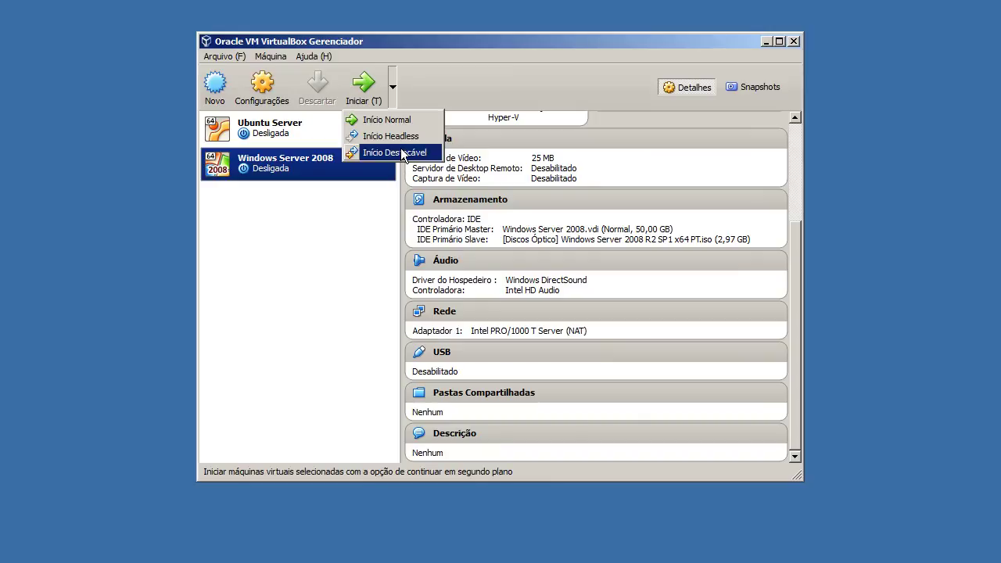
left_click(453, 75)
left_click(361, 88)
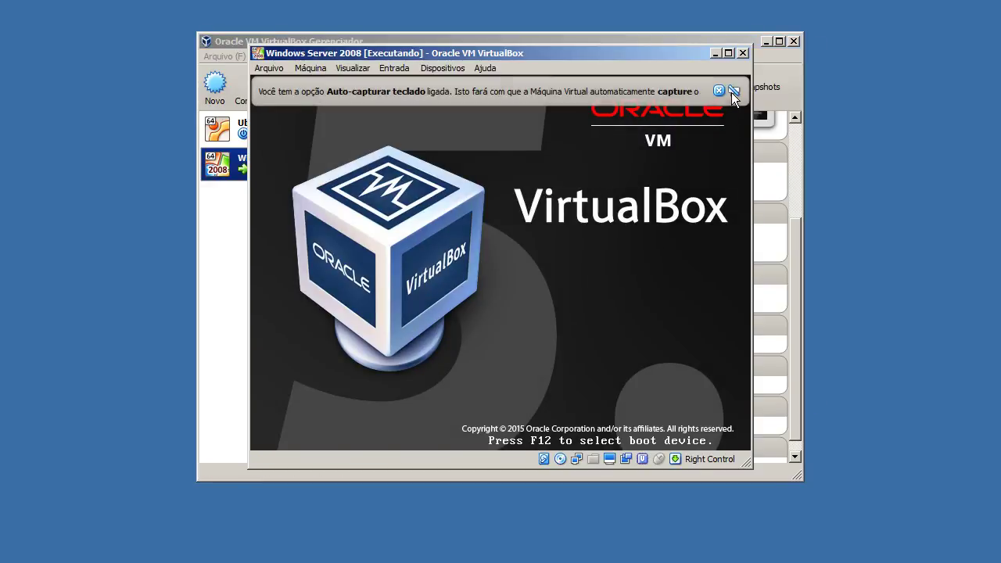
left_click(733, 91)
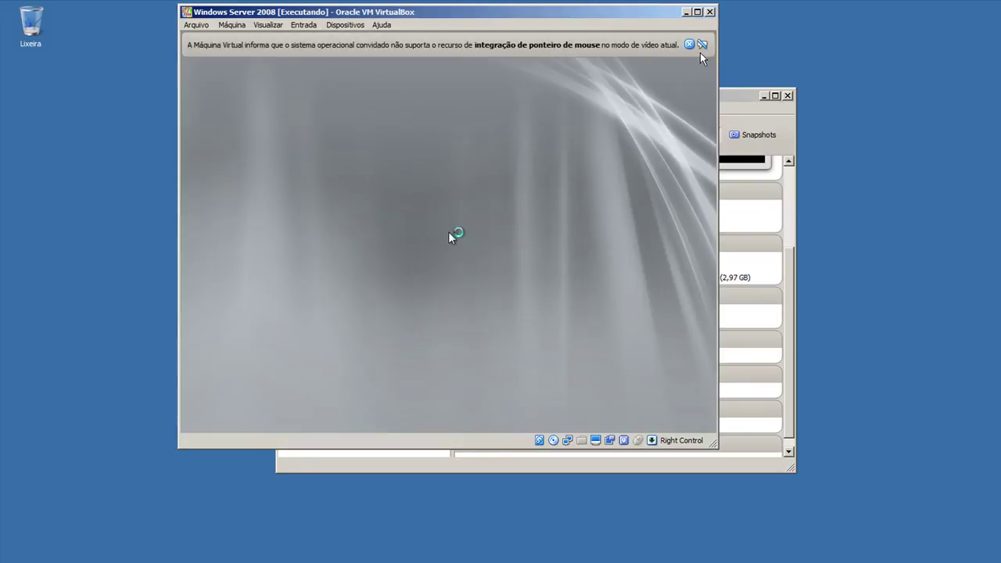
left_click(702, 45)
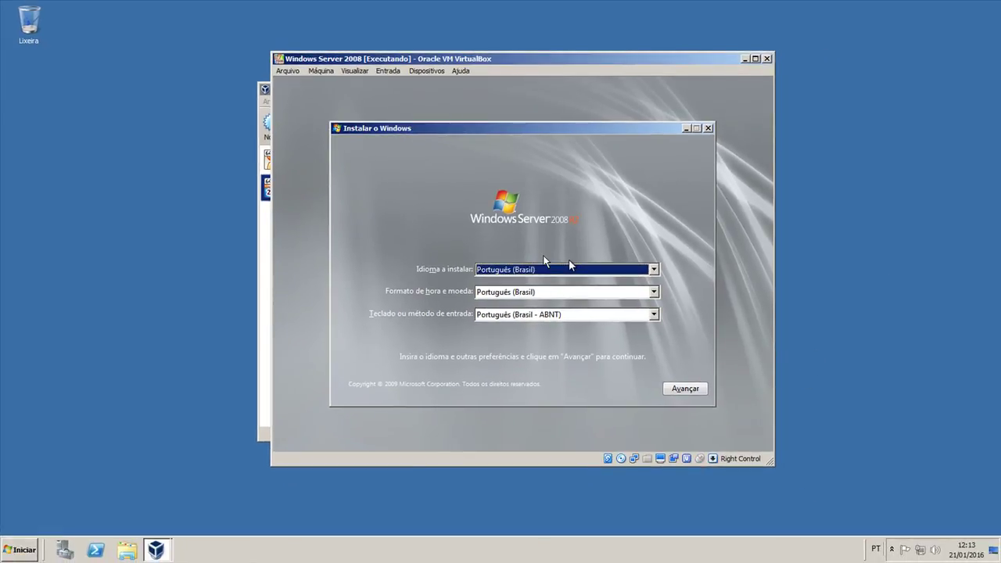
Capture the mouse in the machine, keep Português (Brasil) with the ABNT keyboard, and begin the Windows installation.
left_click(570, 266)
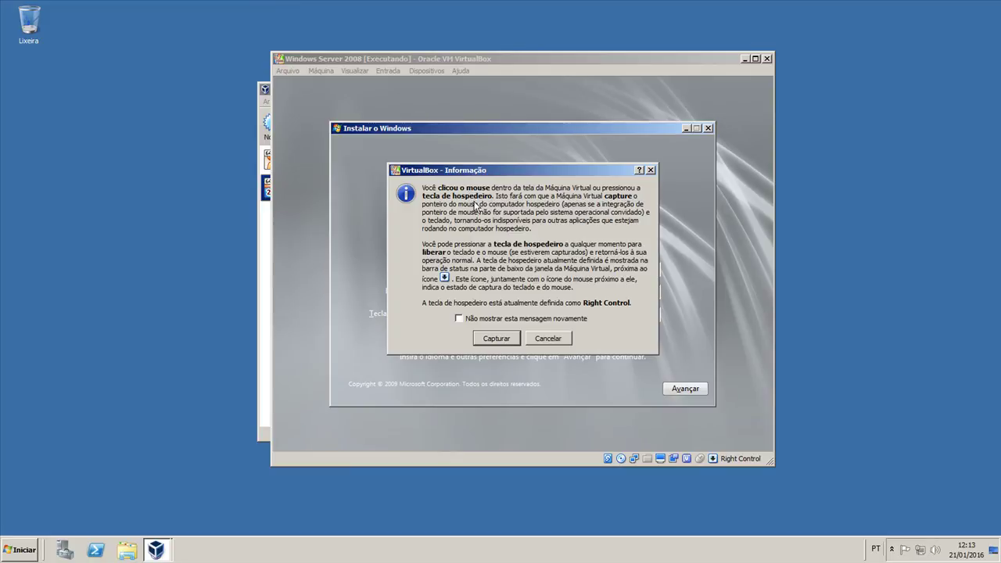
left_click(497, 338)
left_click(516, 270)
left_click(516, 279)
left_click(517, 292)
left_click(518, 299)
left_click(535, 315)
left_click(535, 317)
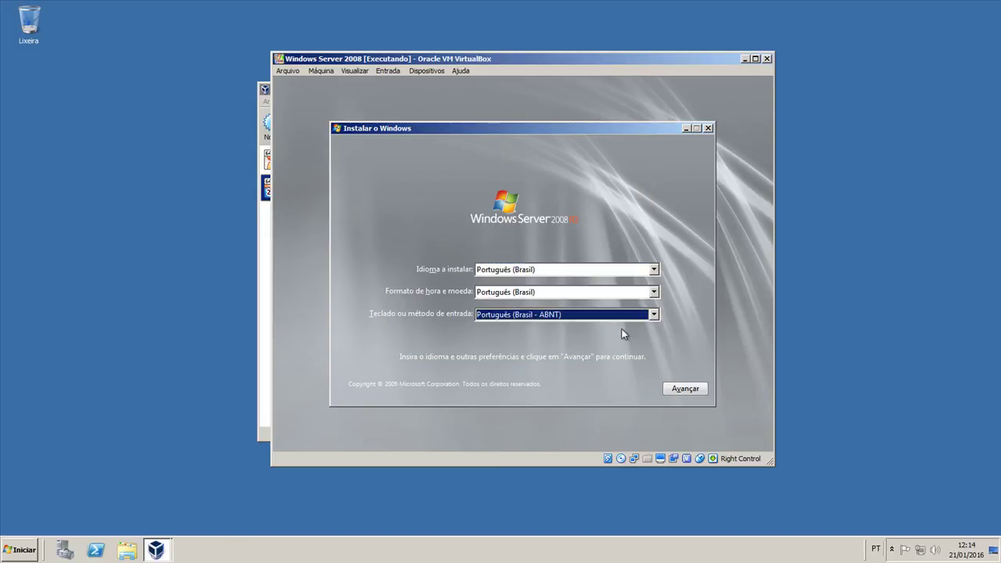
left_click(698, 389)
left_click(513, 264)
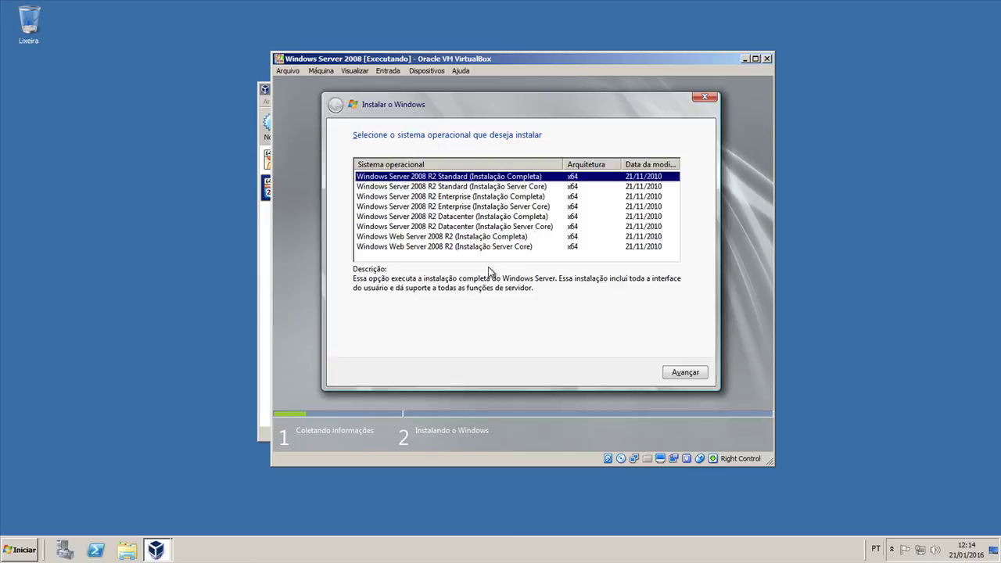
Choose Windows Server 2008 R2 Enterprise (Instalação Completa) and accept the licence terms.
left_click(473, 199)
left_click(665, 375)
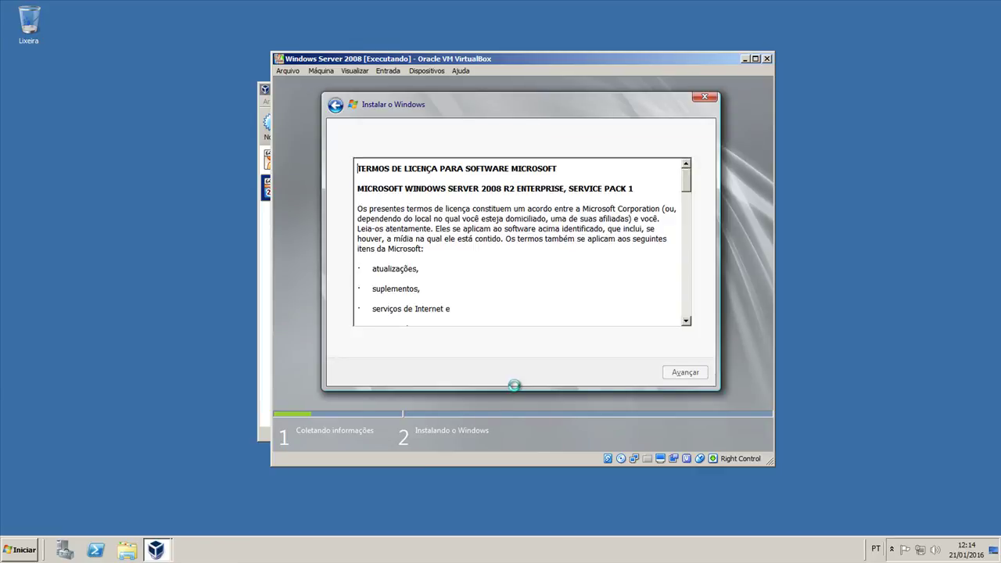
left_click(397, 345)
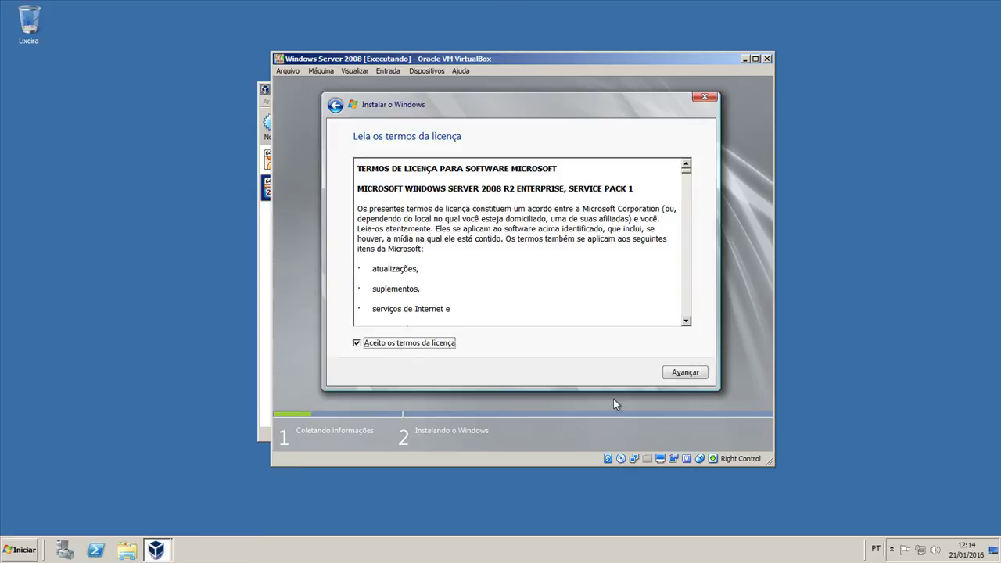
left_click(685, 372)
Choose the custom installation type and select the unallocated space on Disco 0 as the target.
left_click(494, 267)
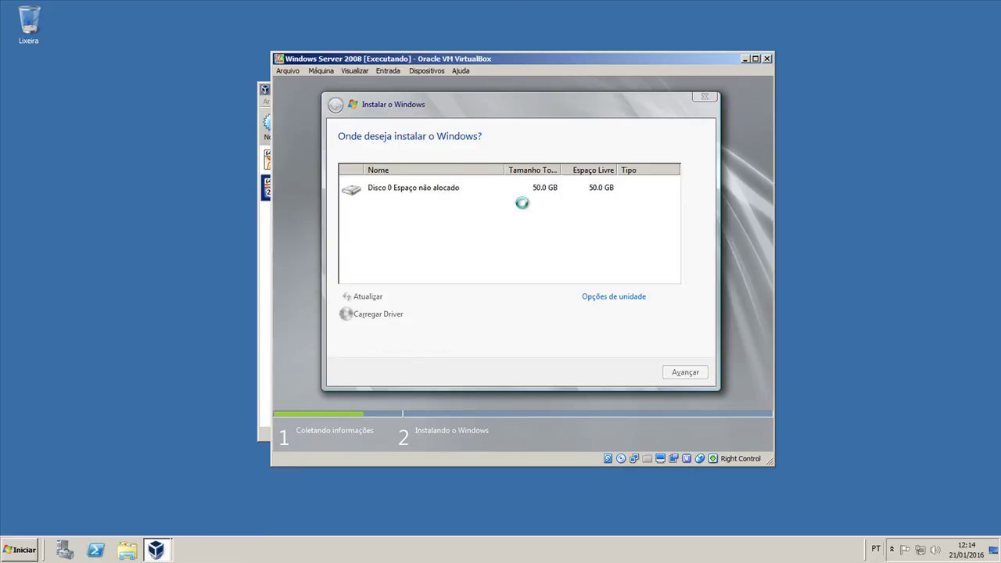
left_click(545, 188)
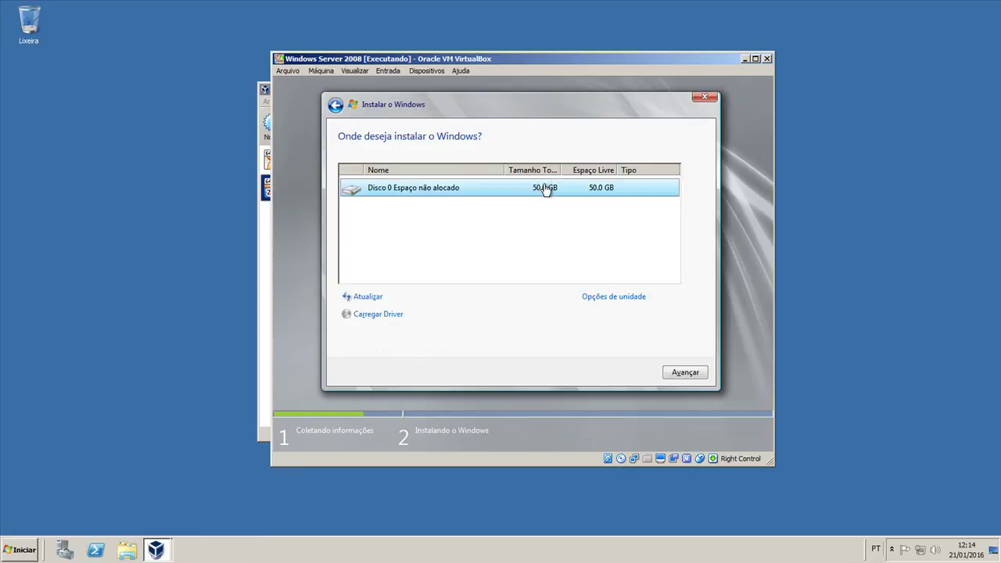
Install Windows on the unallocated space of Disco 0 and remove the installation ISO from the virtual optical drive.
left_click(686, 372)
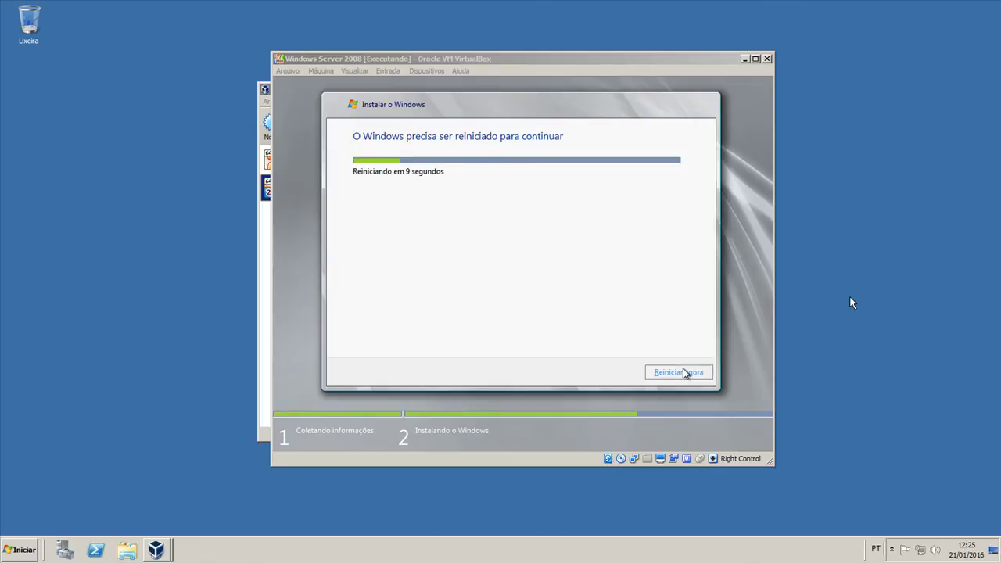
left_click(621, 459)
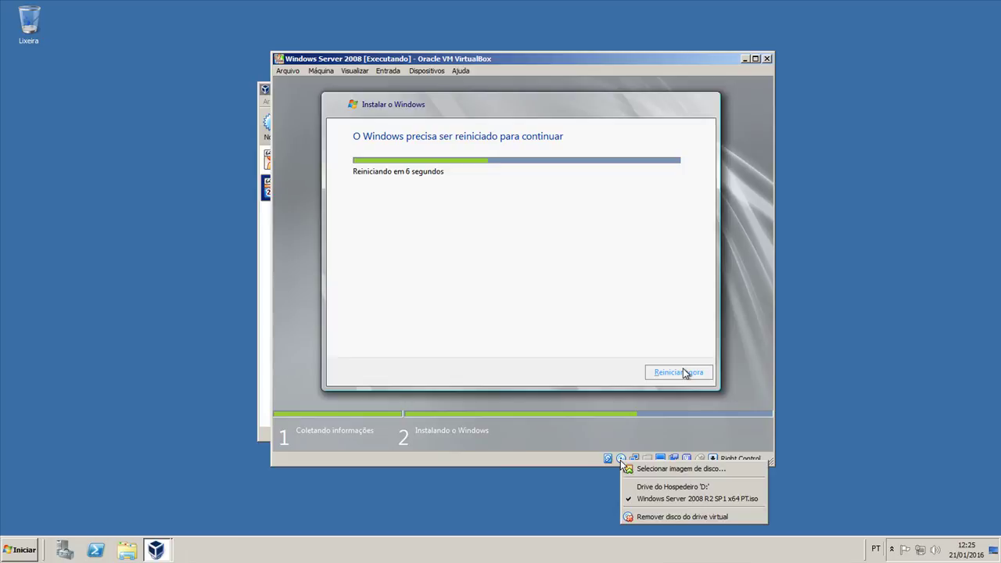
left_click(627, 516)
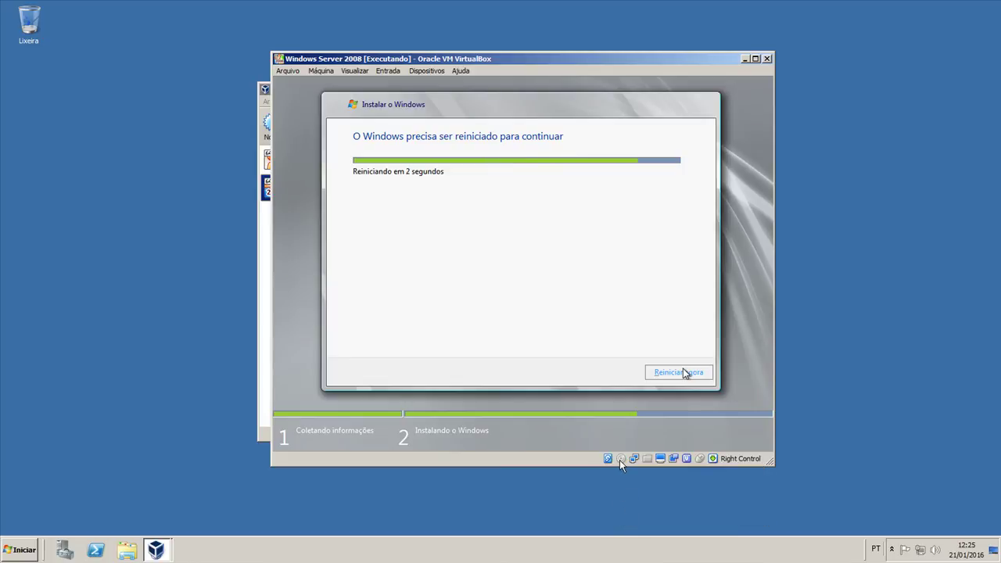
mouse_move(620, 460)
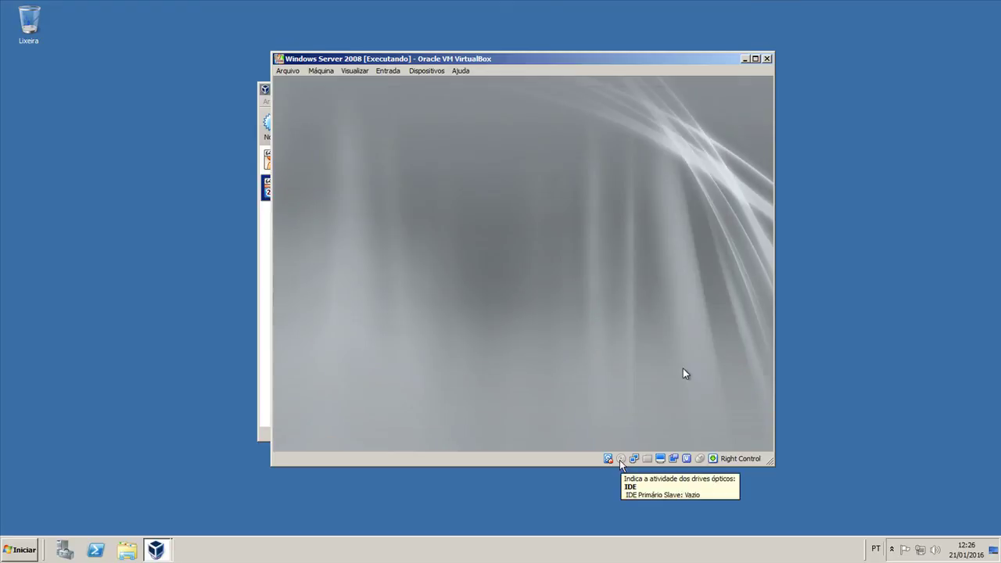
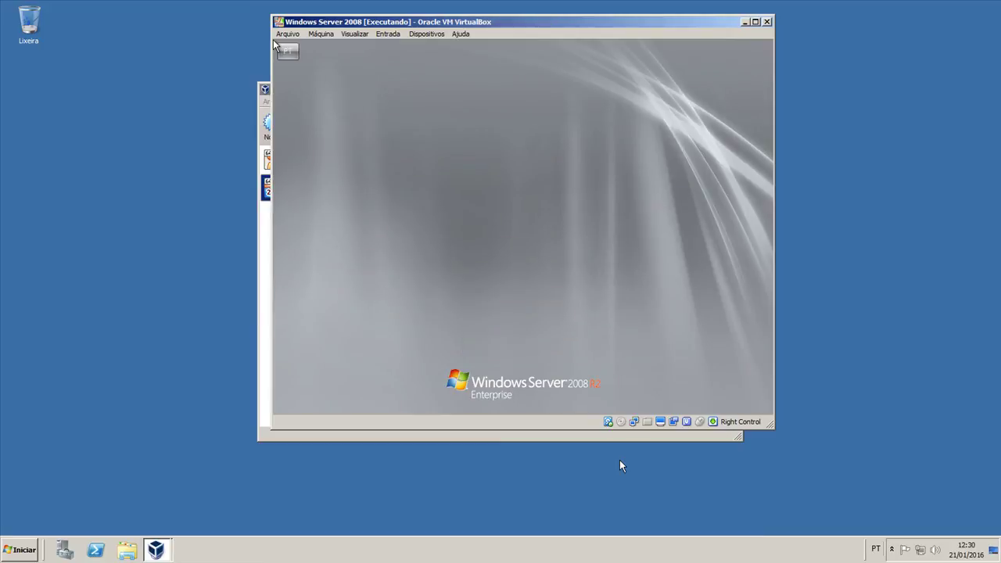
Set and confirm the new Administrador account password to log on to the server for the first time.
key("Return")
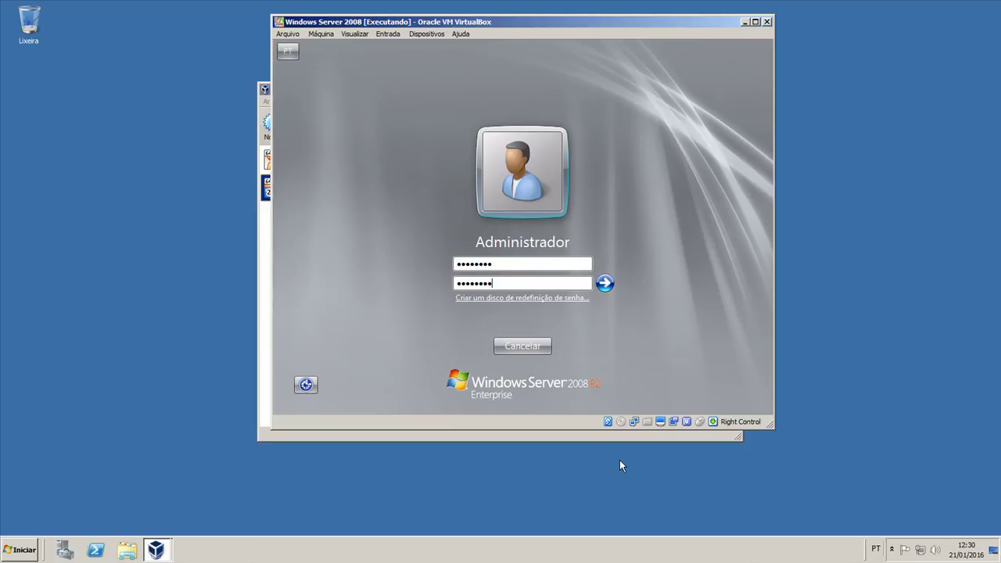
key("Return")
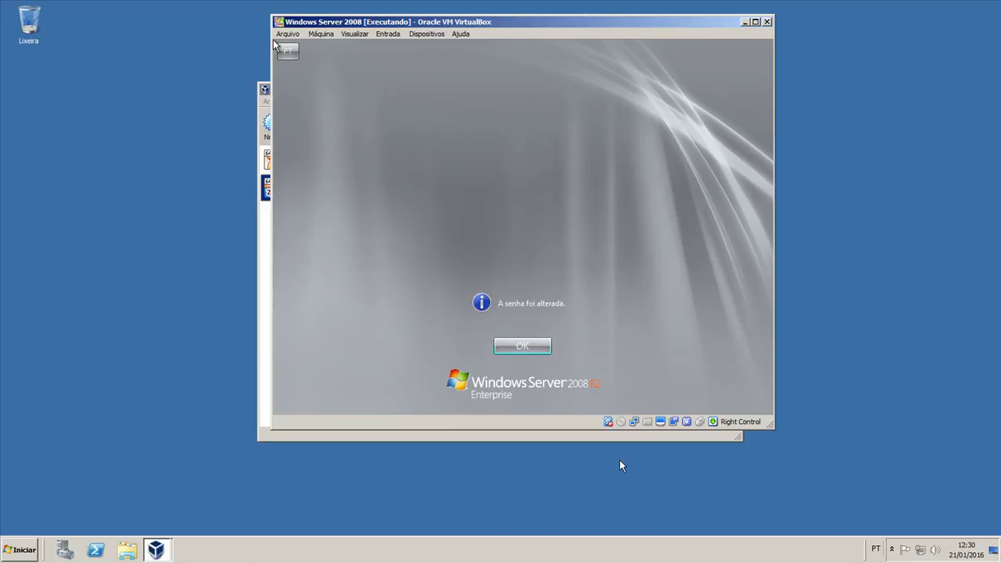
key("Return")
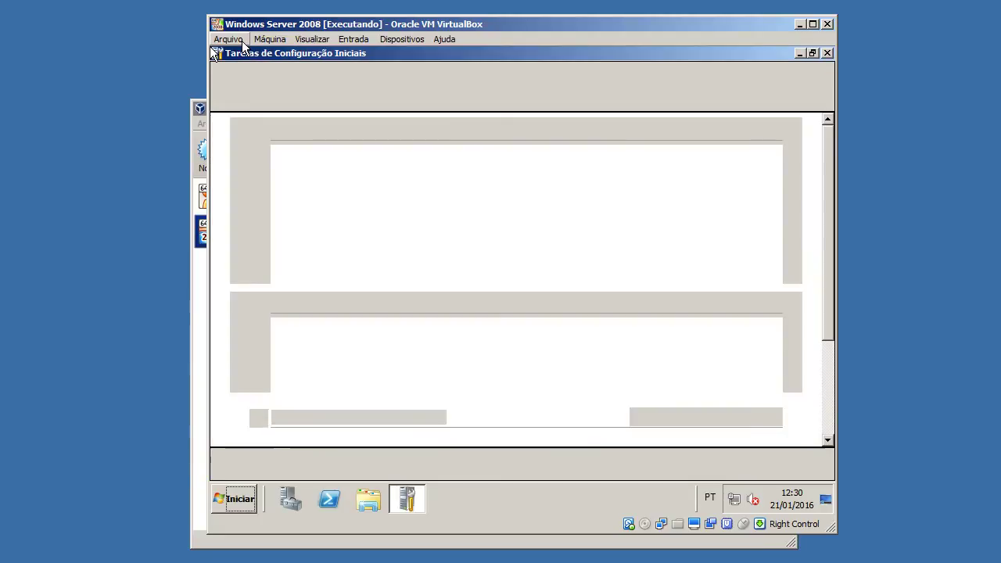
View the global VirtualBox preferences and close them.
left_click(242, 43)
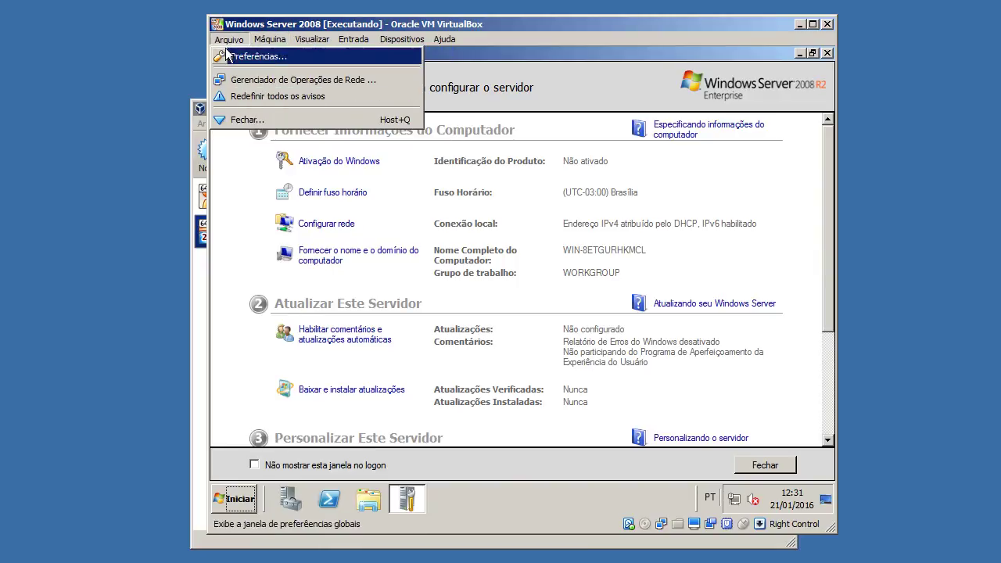
left_click(258, 57)
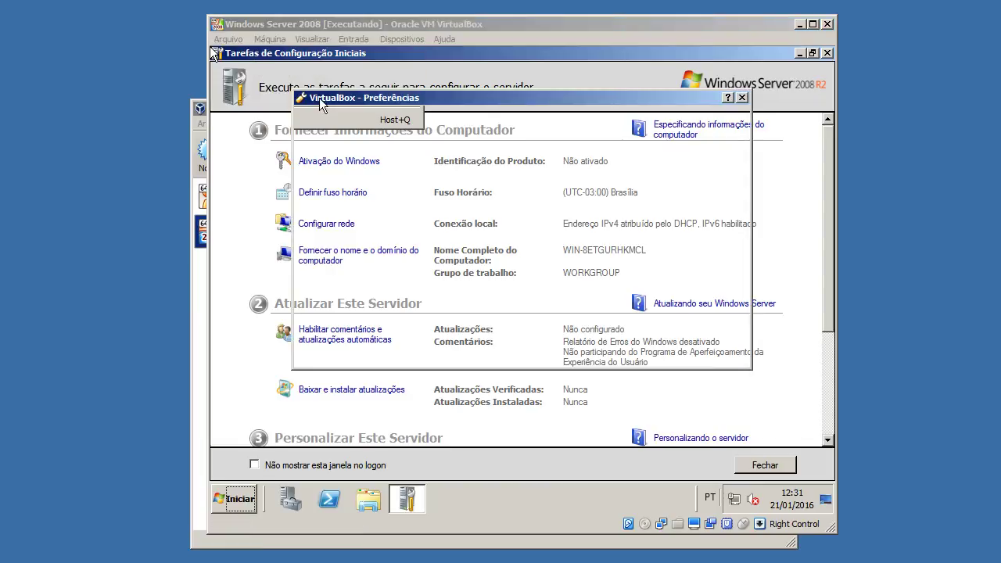
left_click(742, 100)
Examine the virtual machine's session information, covering both the runtime statistics and the configuration details.
left_click(282, 39)
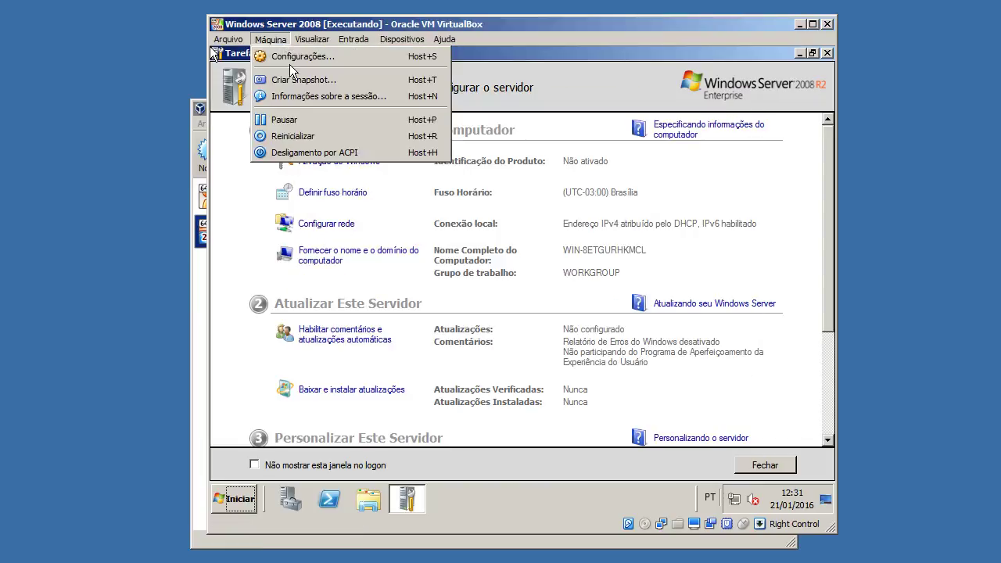
left_click(303, 102)
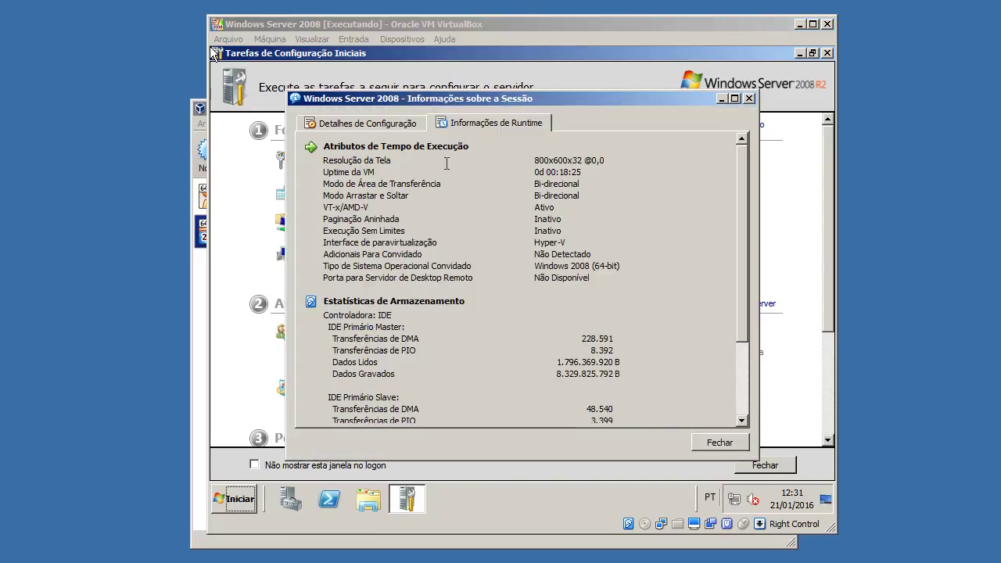
left_click_drag(324, 160, 575, 276)
left_click(567, 285)
scroll(473, 285, "down", 3)
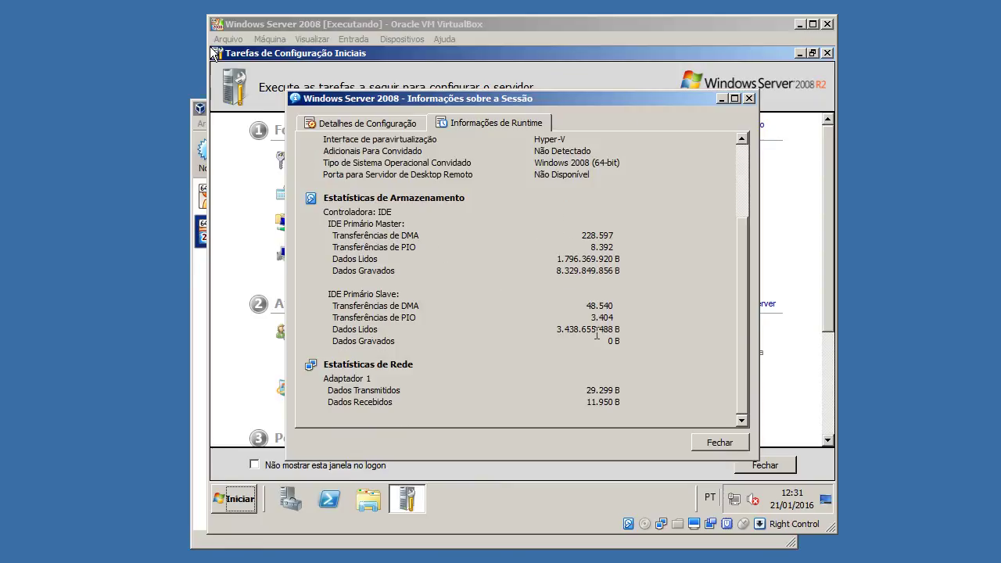
left_click(366, 124)
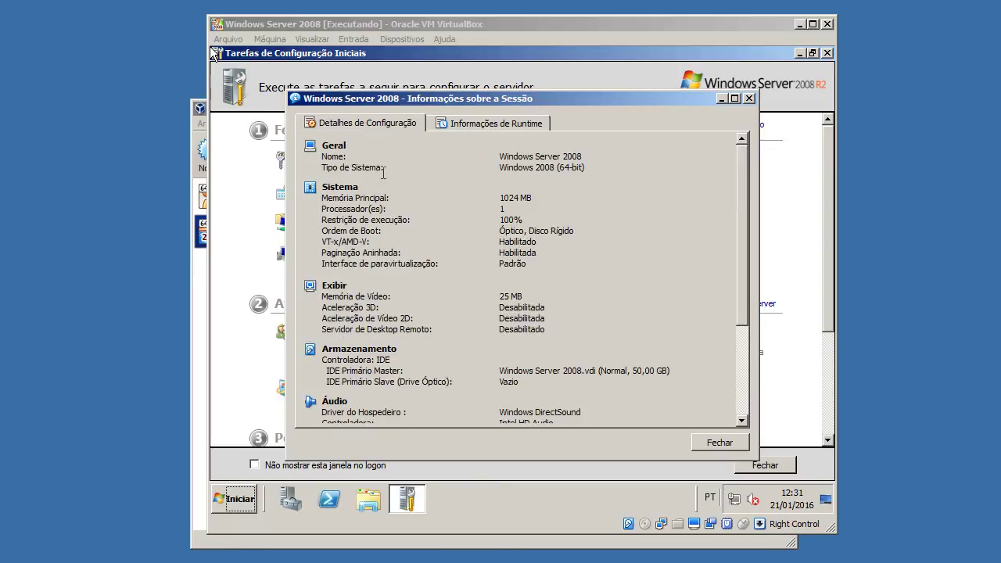
scroll(561, 178, "down", 1)
scroll(561, 178, "down", 2)
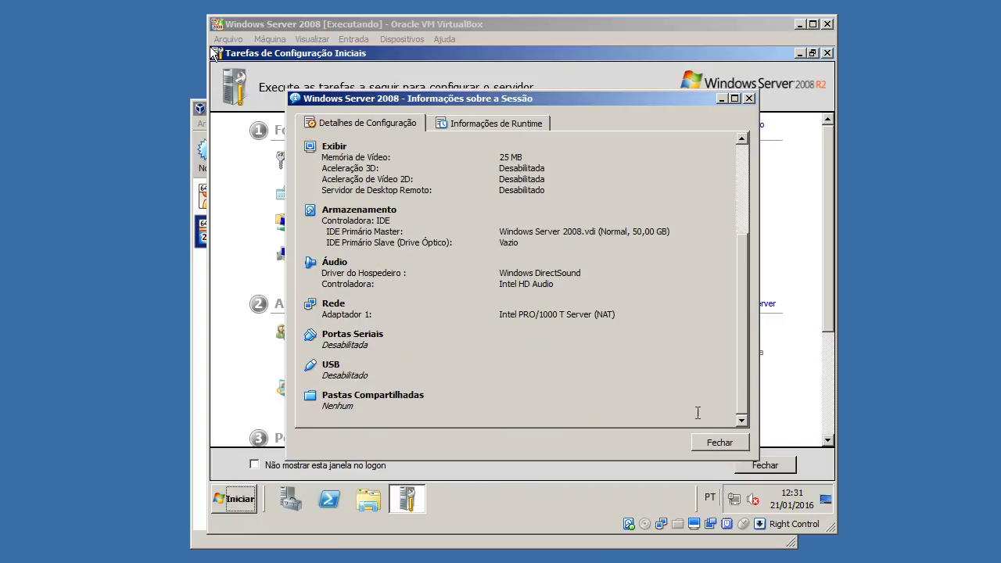
left_click(717, 442)
Adjust the virtual machine window's size to fit the guest display.
left_click(312, 39)
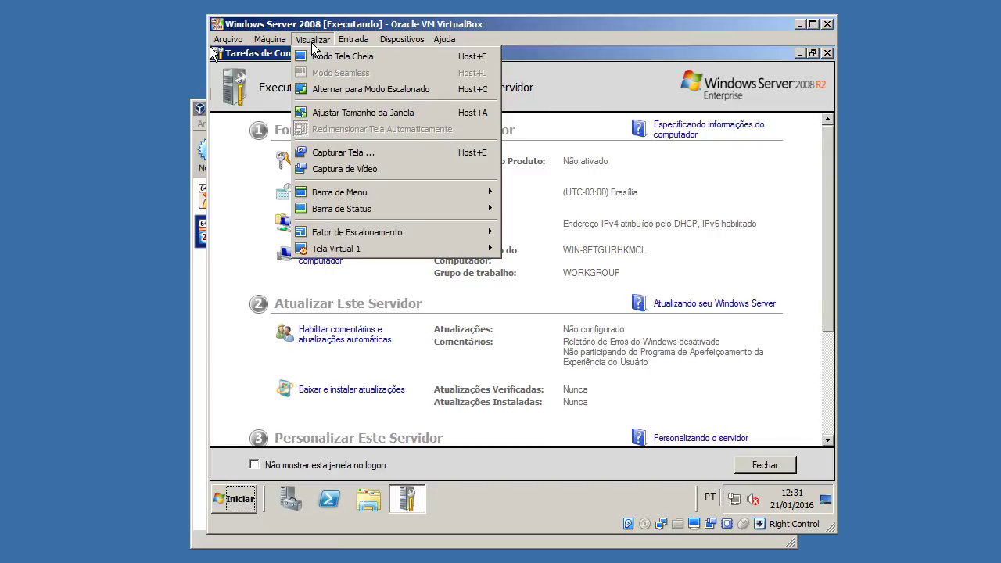
mouse_move(270, 39)
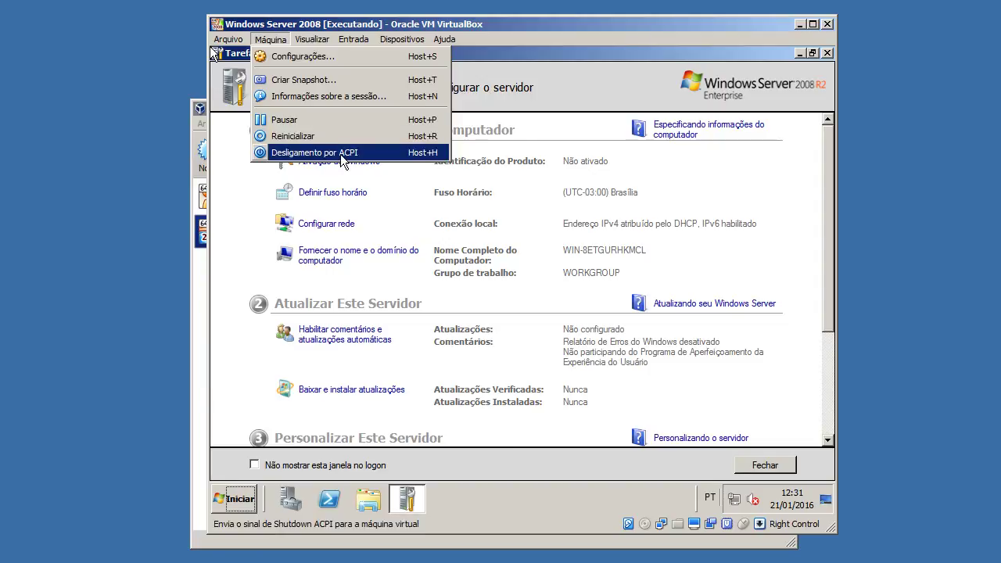
mouse_move(321, 44)
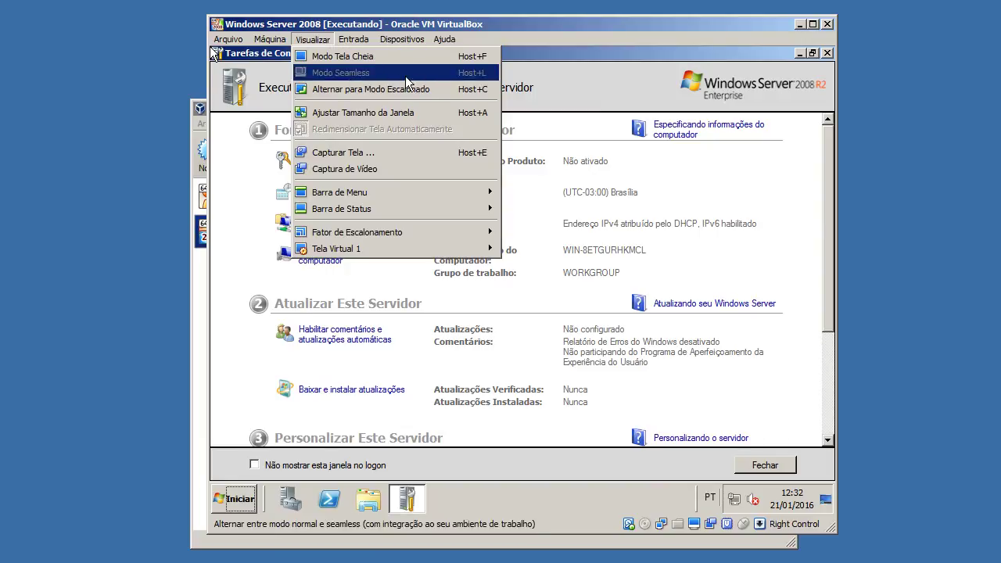
left_click(400, 115)
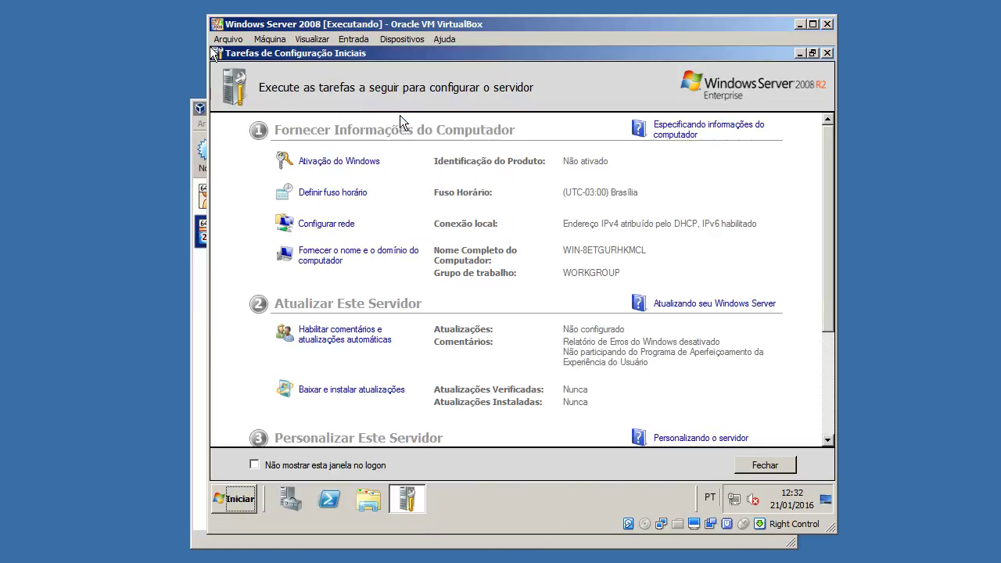
Review the virtual machine's display options for the menu bar, status bar, scale factor and virtual screen resolution, plus its input options.
left_click(312, 39)
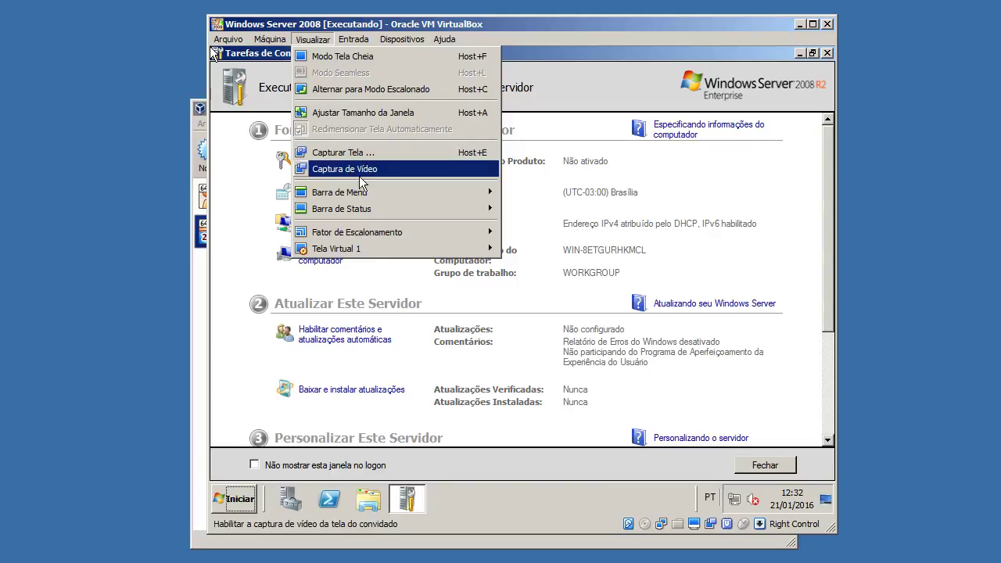
mouse_move(360, 194)
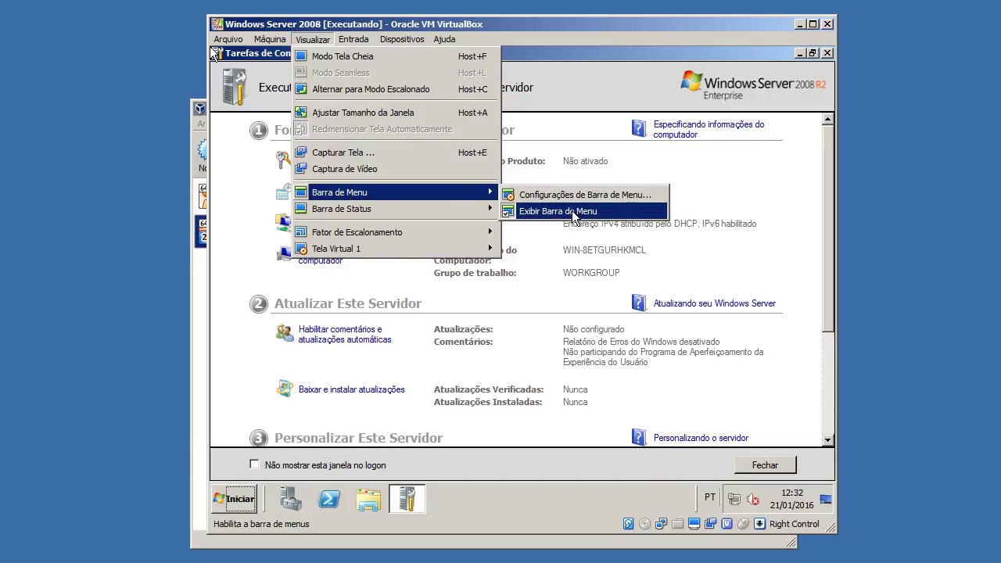
mouse_move(477, 209)
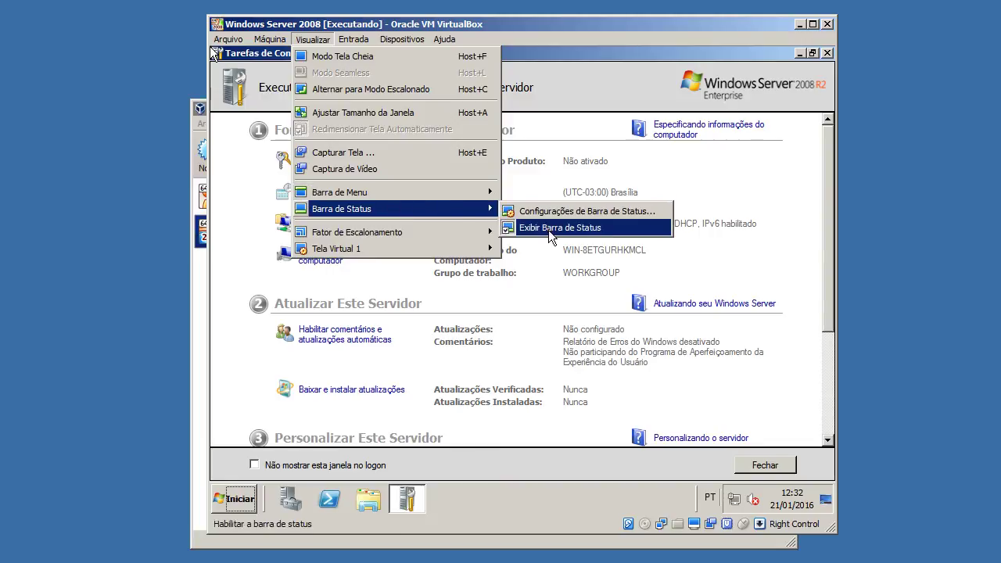
mouse_move(407, 235)
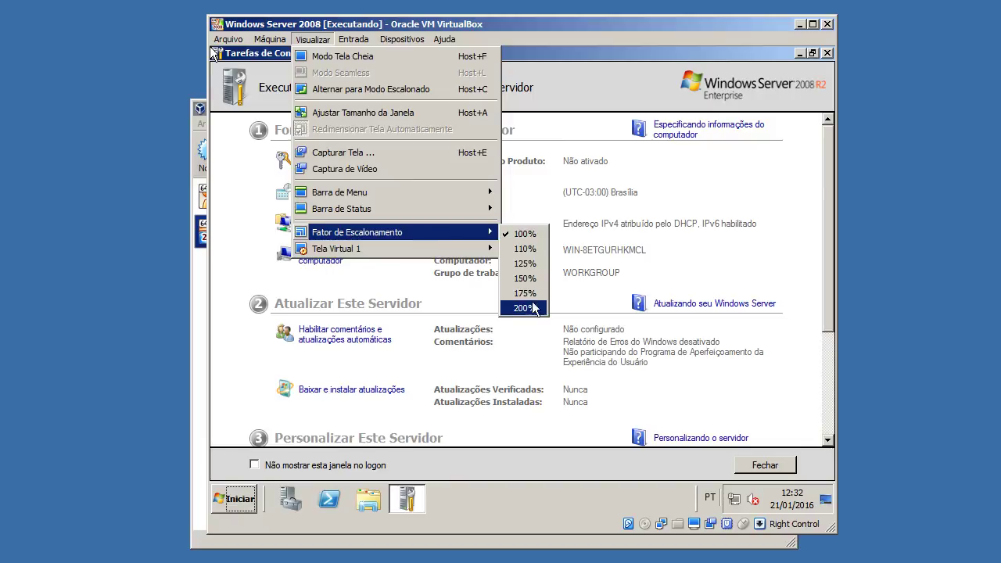
mouse_move(378, 250)
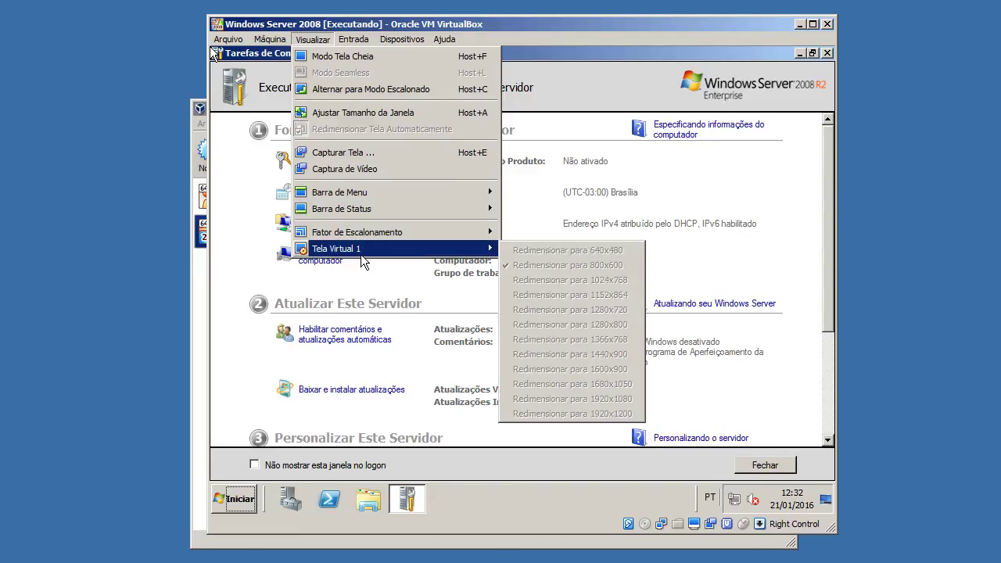
mouse_move(354, 38)
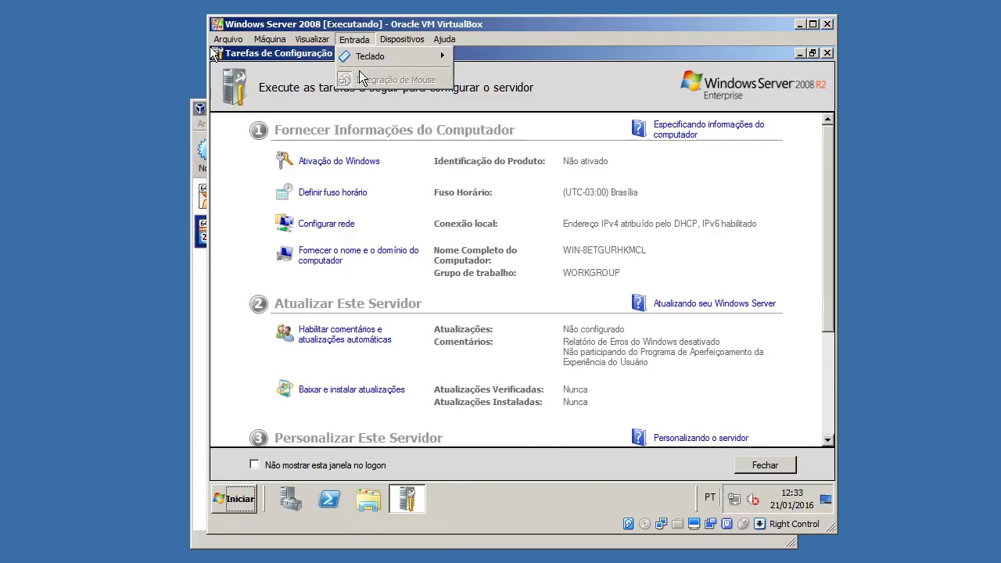
Insert the Guest Additions CD image into the virtual machine's optical drive.
mouse_move(386, 40)
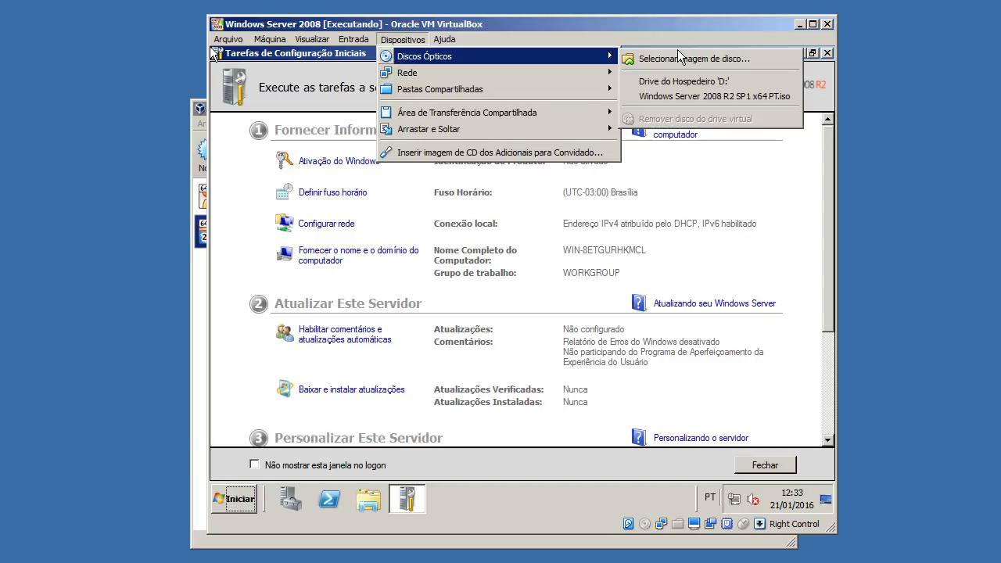
mouse_move(555, 79)
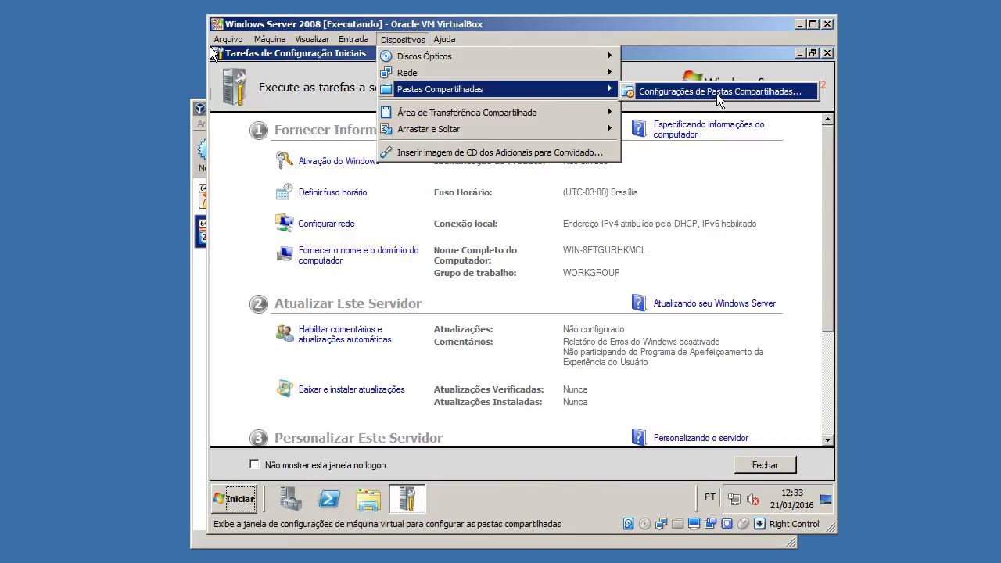
mouse_move(519, 116)
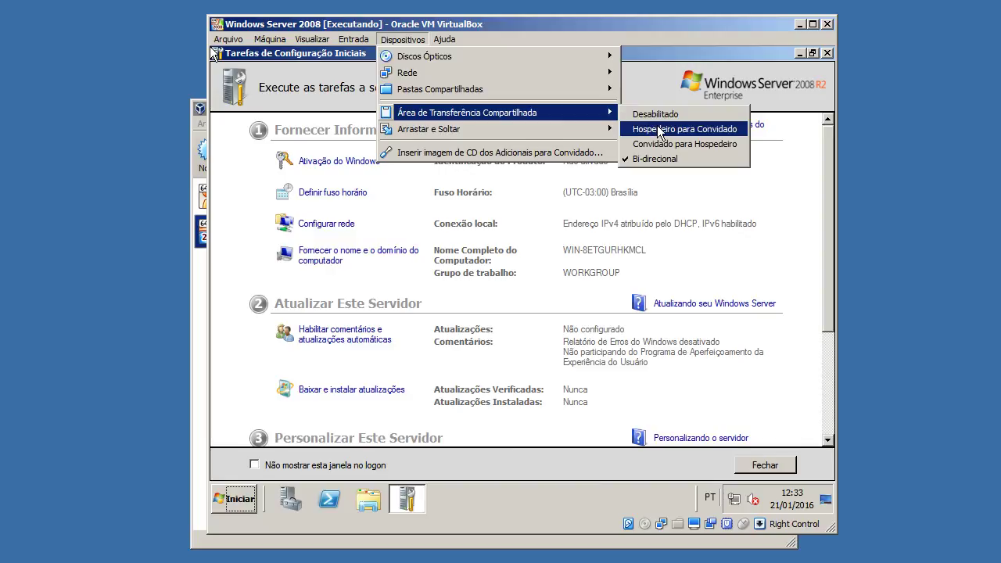
mouse_move(541, 130)
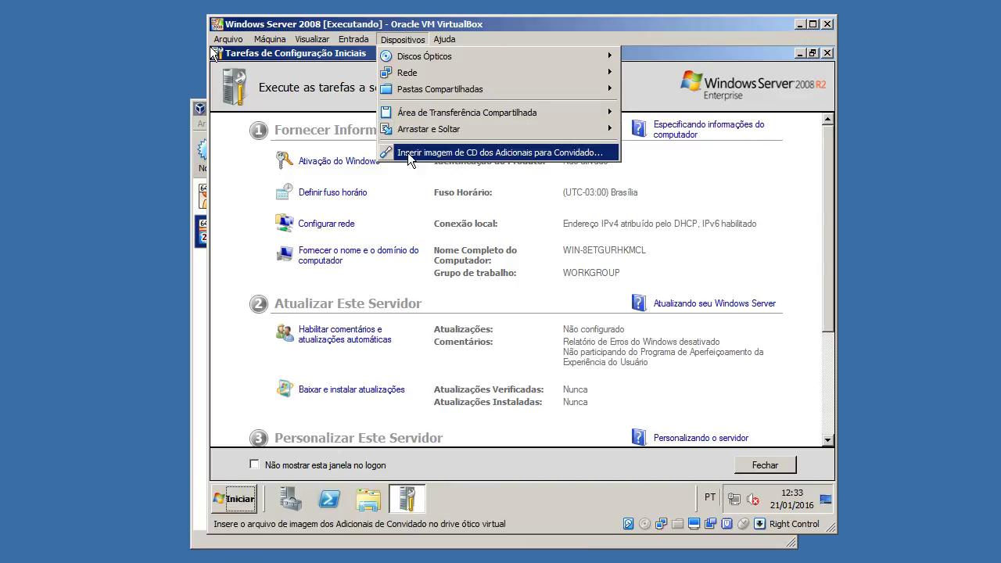
left_click(509, 151)
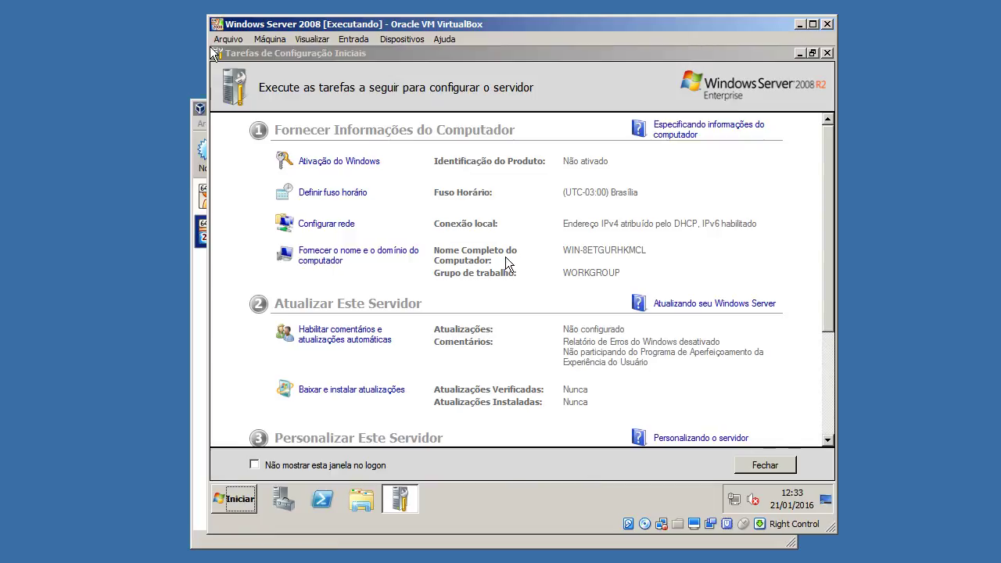
Minimise the Tarefas de Configuração Iniciais window in the guest to reveal the desktop.
left_click(453, 266)
left_click(489, 373)
left_click(486, 82)
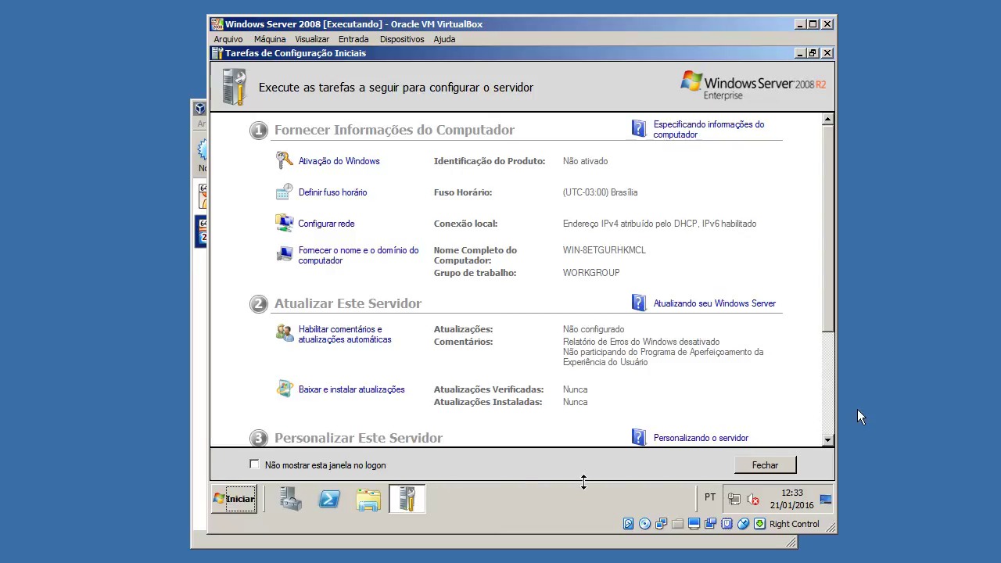
left_click(417, 492)
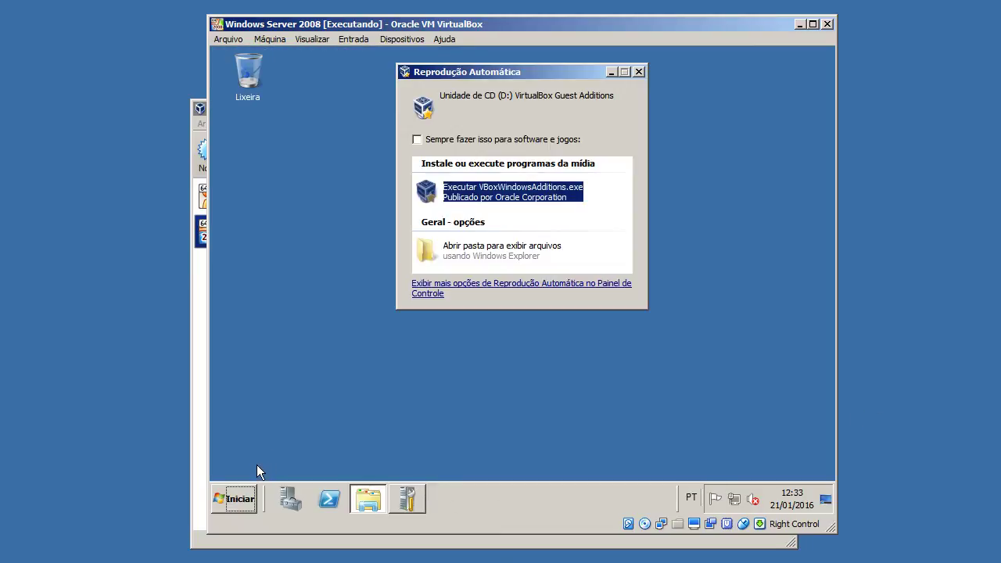
Open Computador in the guest and expand its entry in the navigation tree to list the drives.
left_click(237, 498)
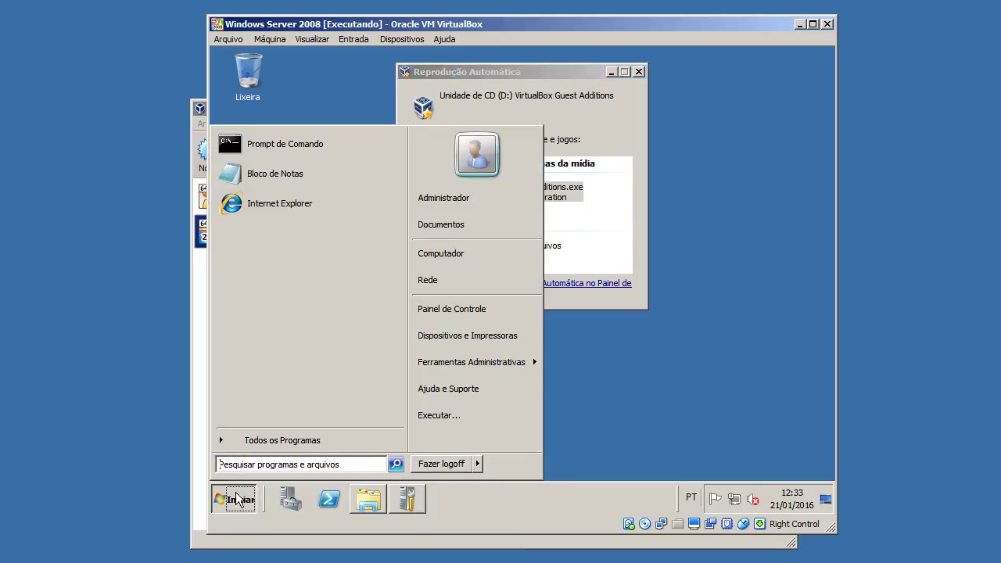
left_click(444, 252)
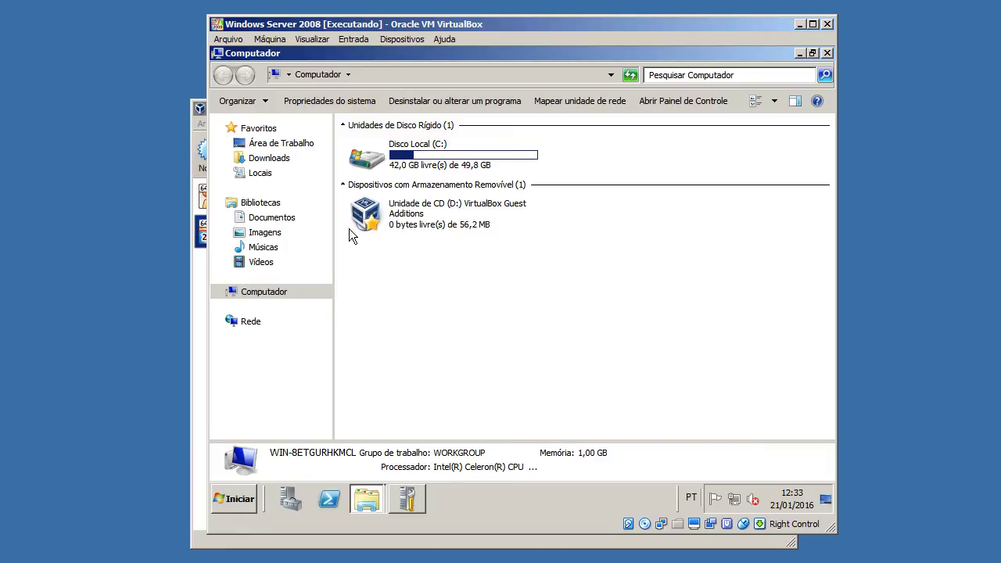
left_click(221, 293)
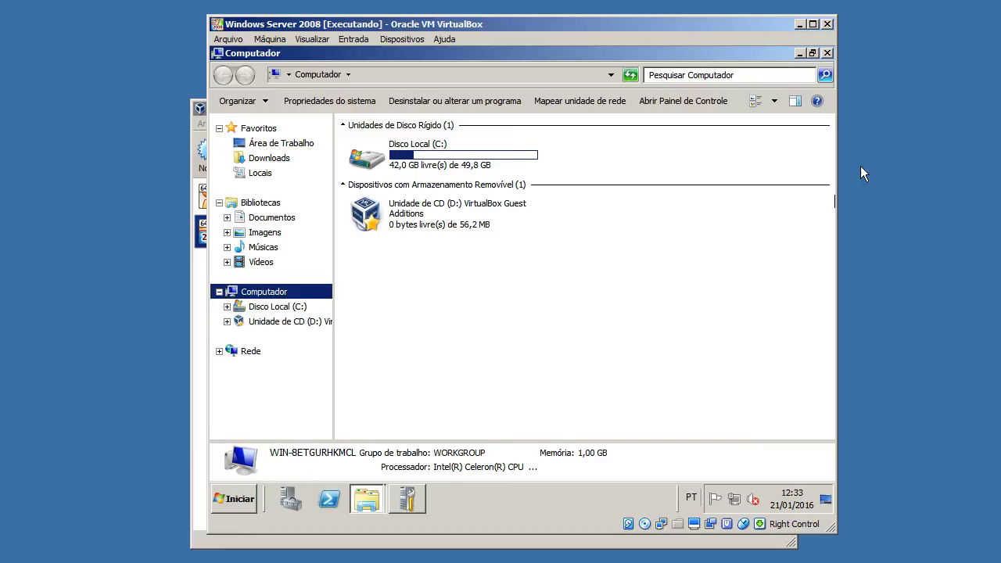
Minimise the Computador window in the guest and run VBoxWindowsAdditions.exe from the Reprodução Automática window.
left_click(800, 54)
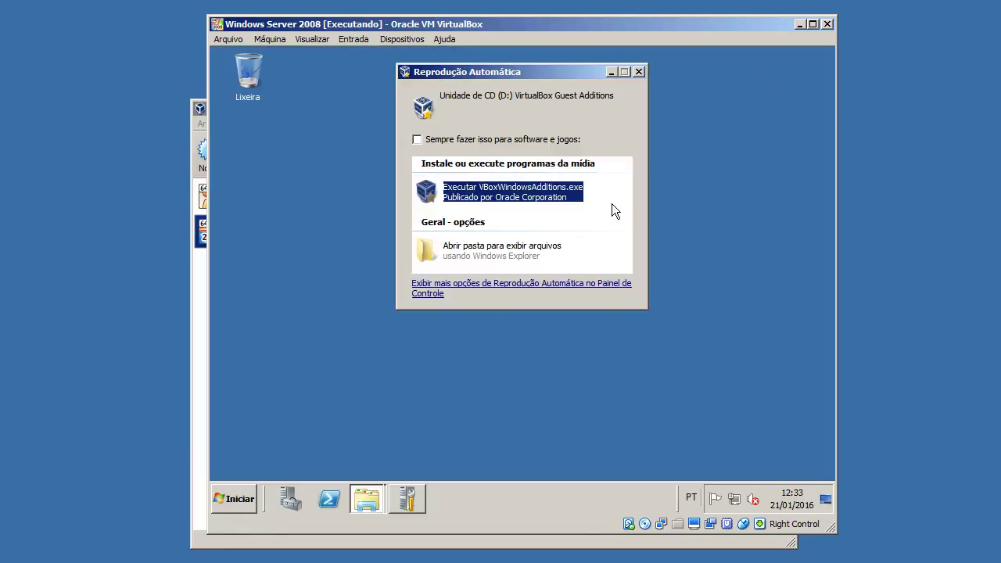
left_click(550, 195)
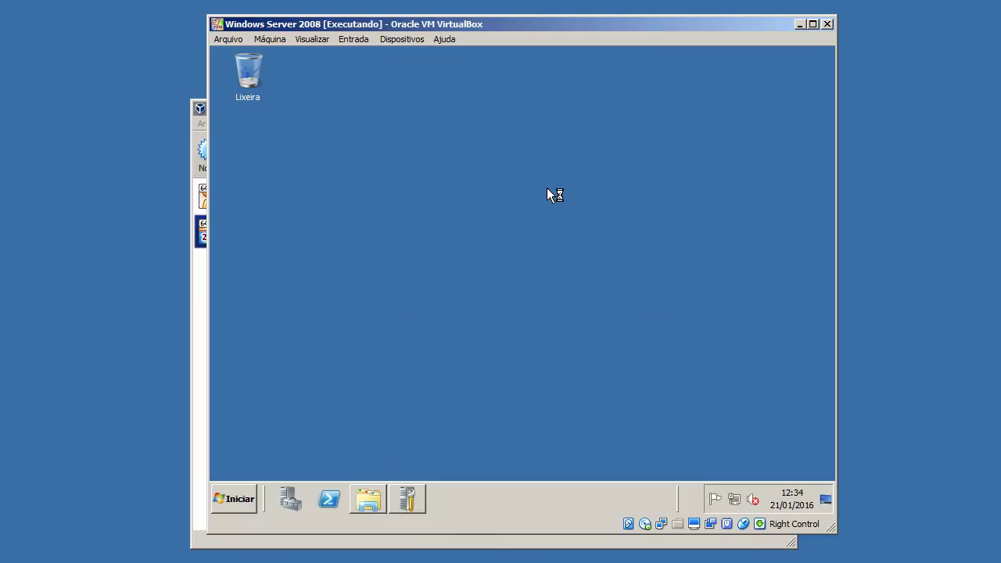
Close the minimised Tarefas de Configuração Iniciais and Computador windows in the guest.
right_click(408, 500)
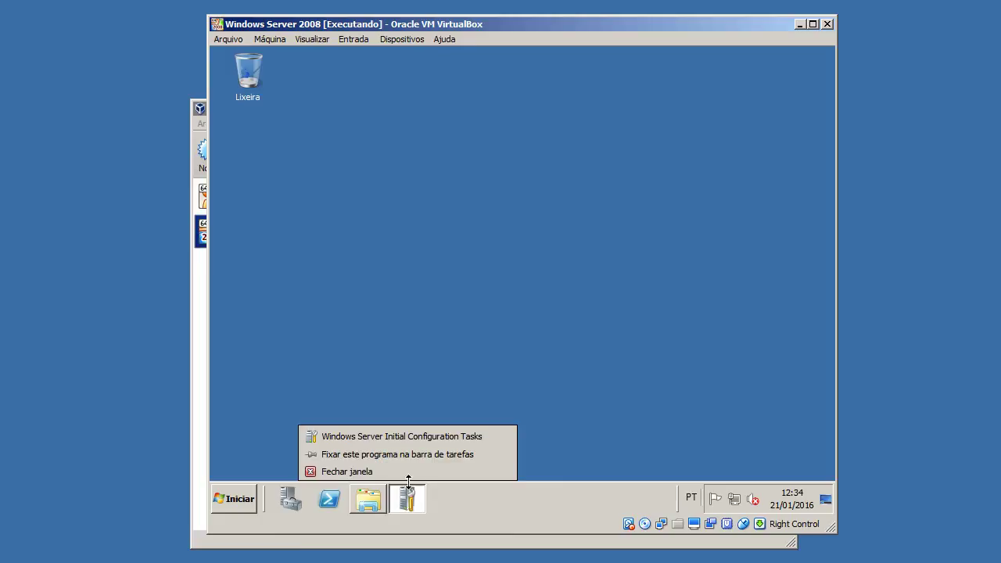
left_click(412, 472)
right_click(380, 497)
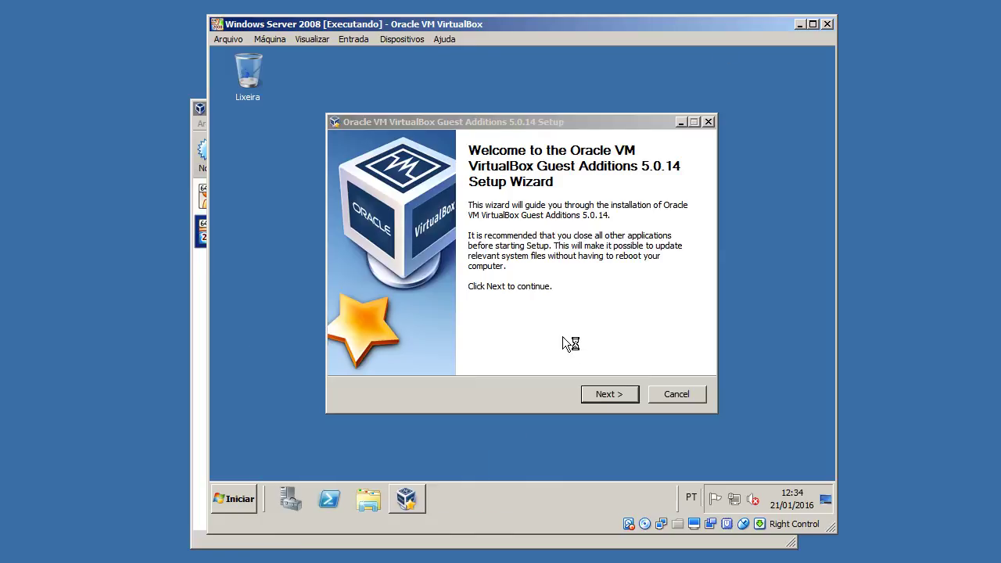
Advance the Guest Additions setup wizard through the default install location to the component choice.
left_click(609, 394)
left_click(592, 395)
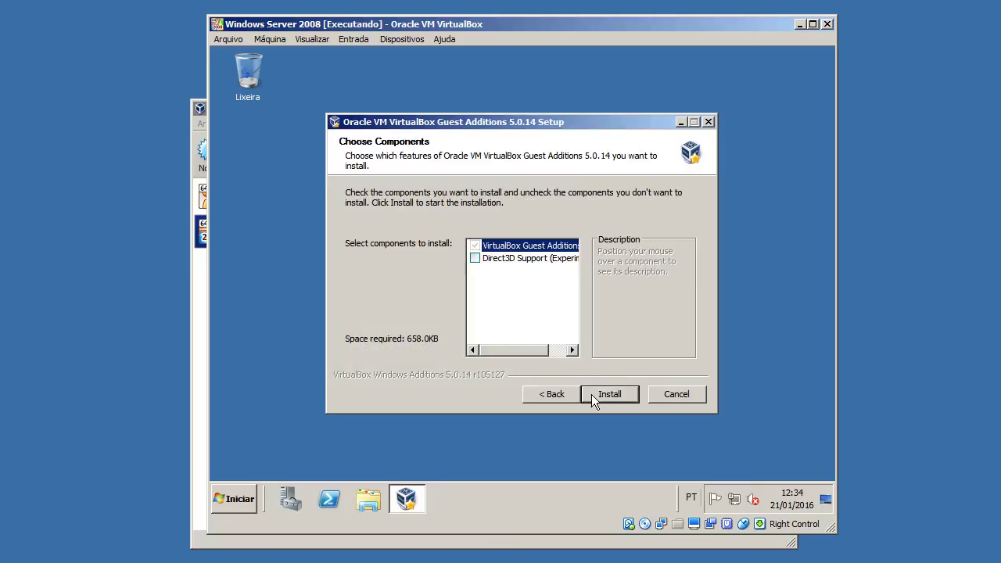
Return to the install location choice and browse the folders inside Arquivos de Programas on Disco Local (C:), then cancel the folder browser.
left_click(570, 394)
left_click(638, 305)
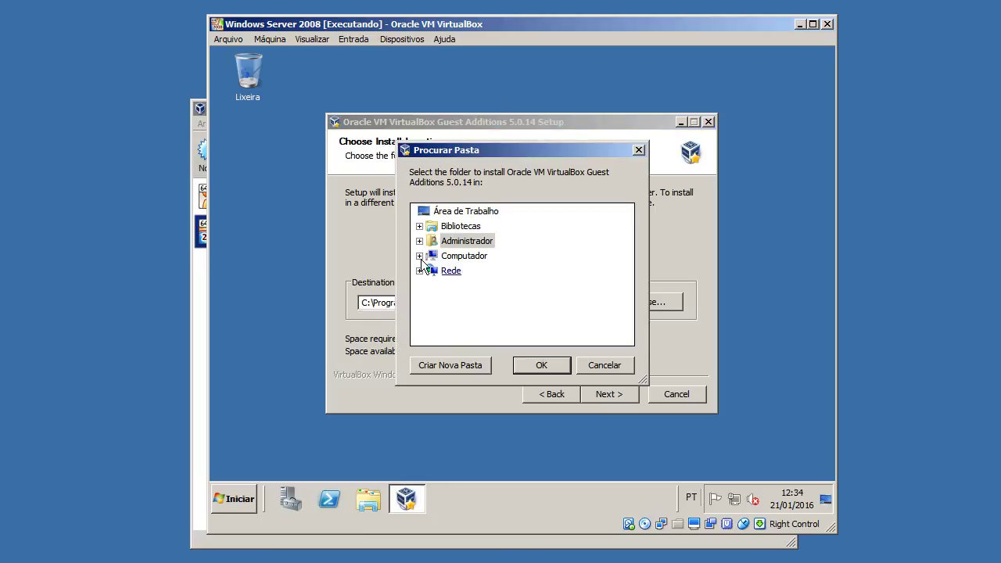
left_click(422, 259)
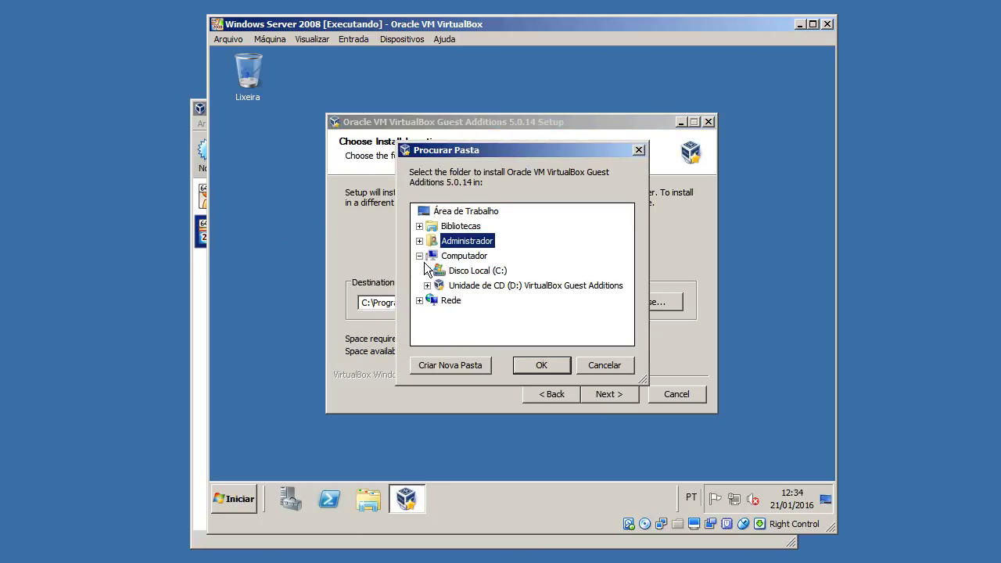
left_click(427, 272)
left_click(435, 256)
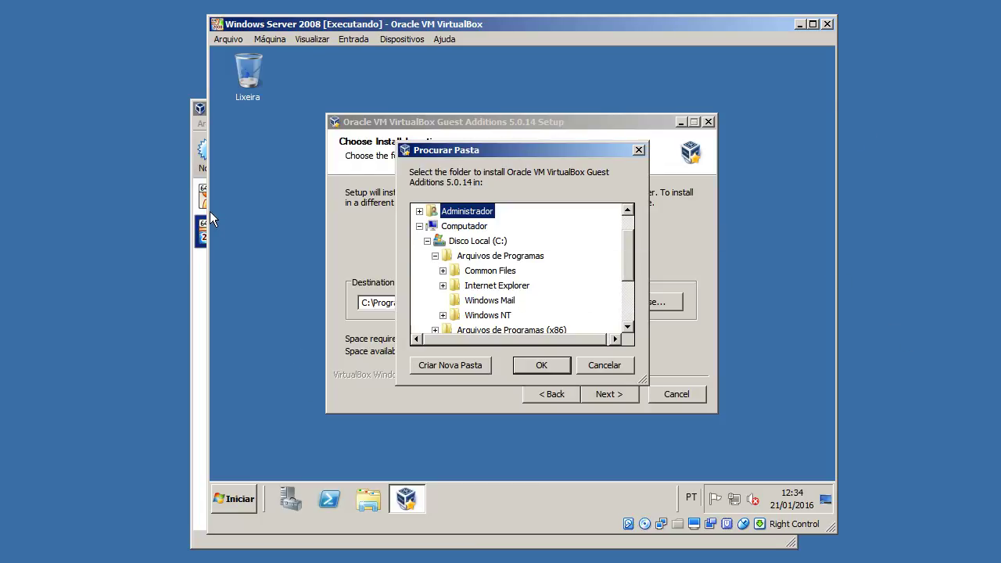
key("Escape")
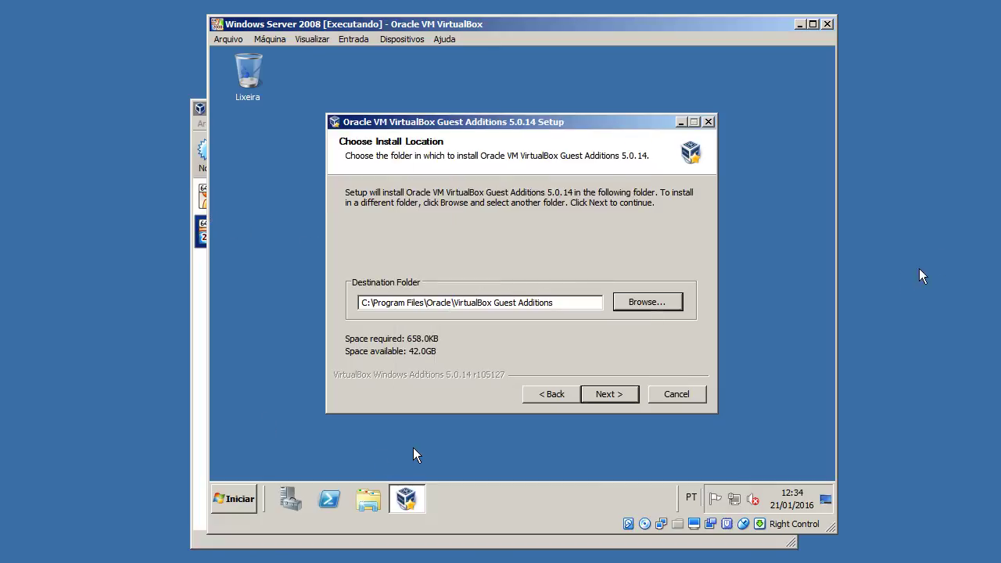
Accept the default destination folder and add the Direct3D Support (Experimental) component, declining basic Direct3D support.
left_click(604, 395)
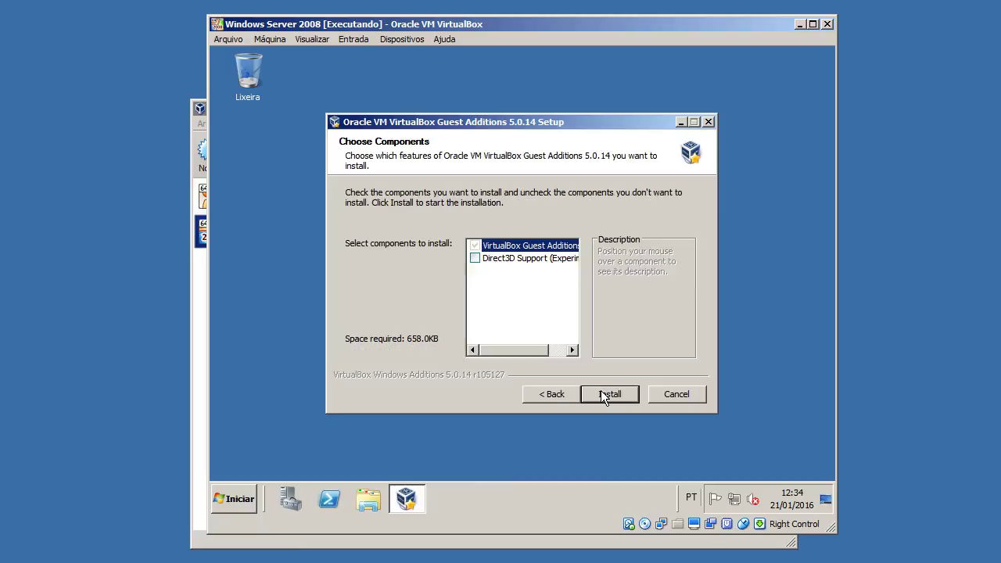
left_click(474, 258)
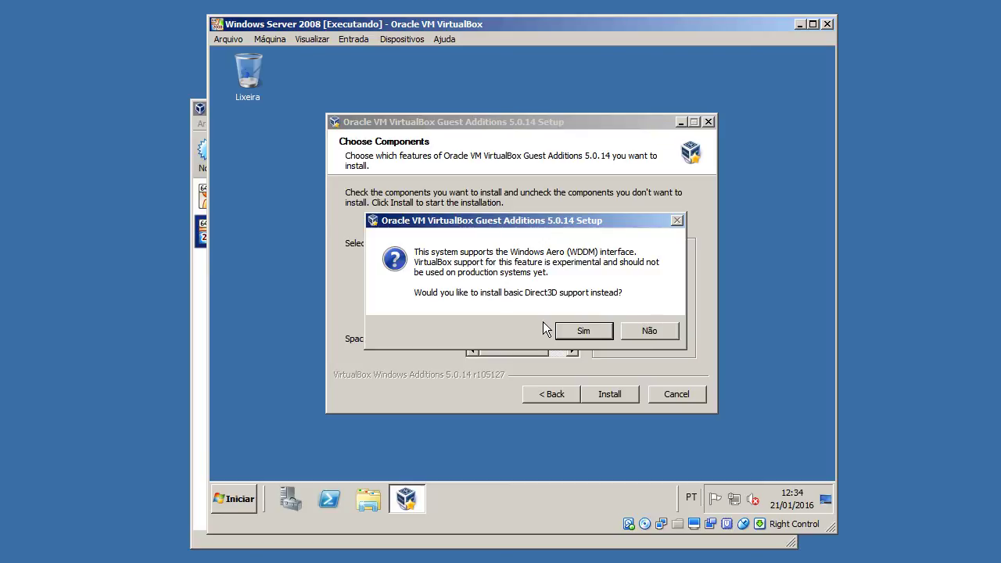
left_click(654, 334)
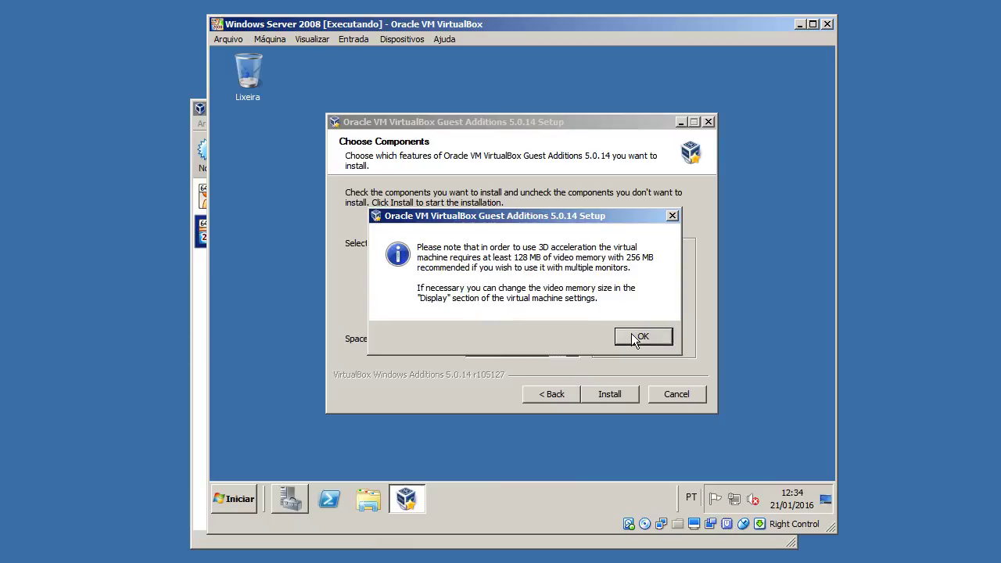
left_click(646, 334)
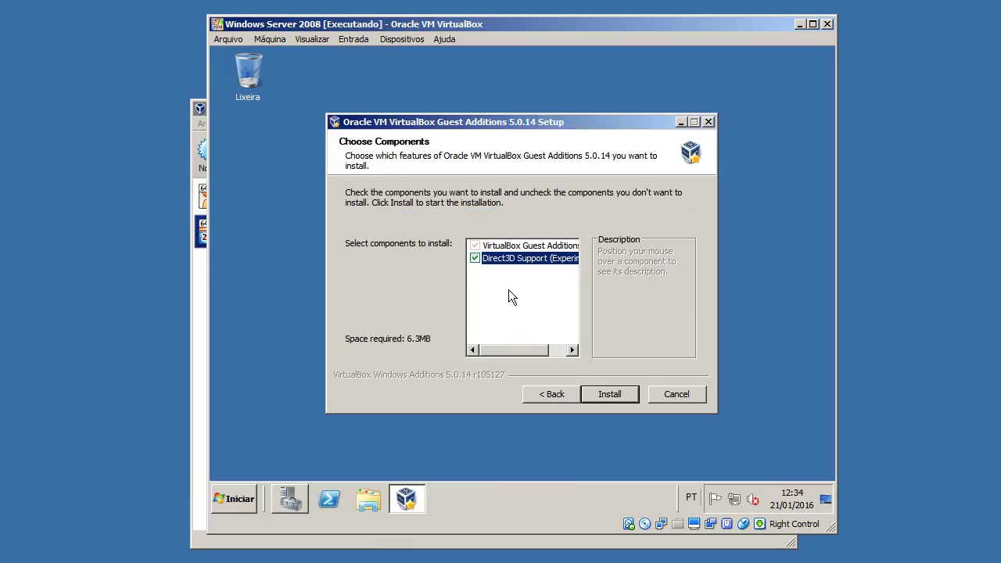
mouse_move(502, 265)
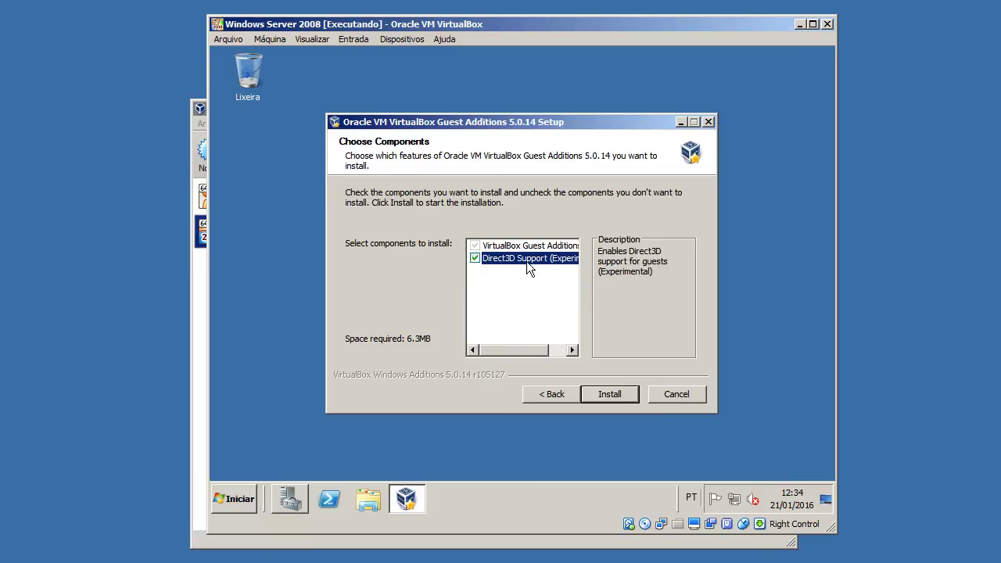
left_click_drag(547, 350, 579, 354)
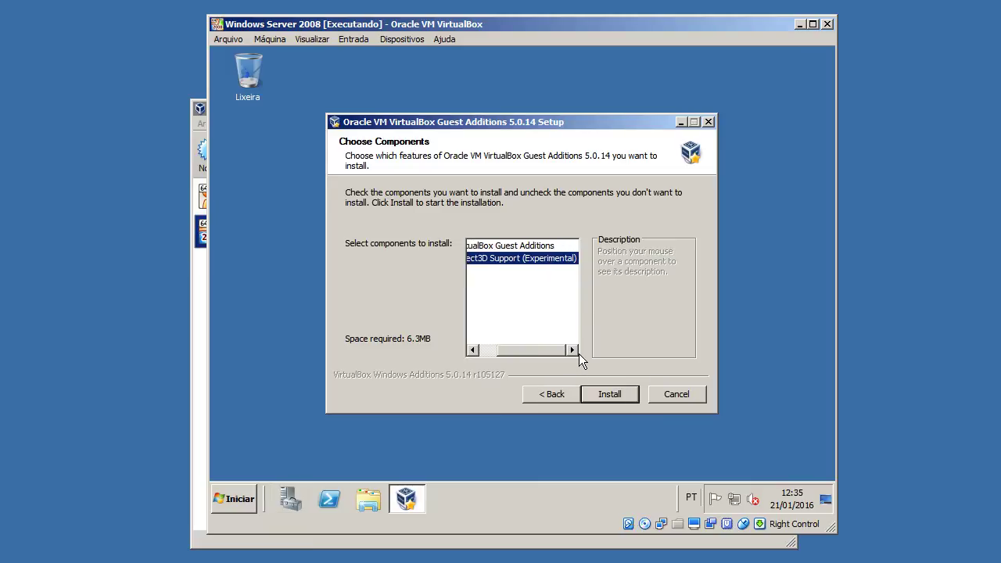
Start the Guest Additions installation and allow the Oracle device driver, always trusting software from Oracle Corporation.
left_click(609, 394)
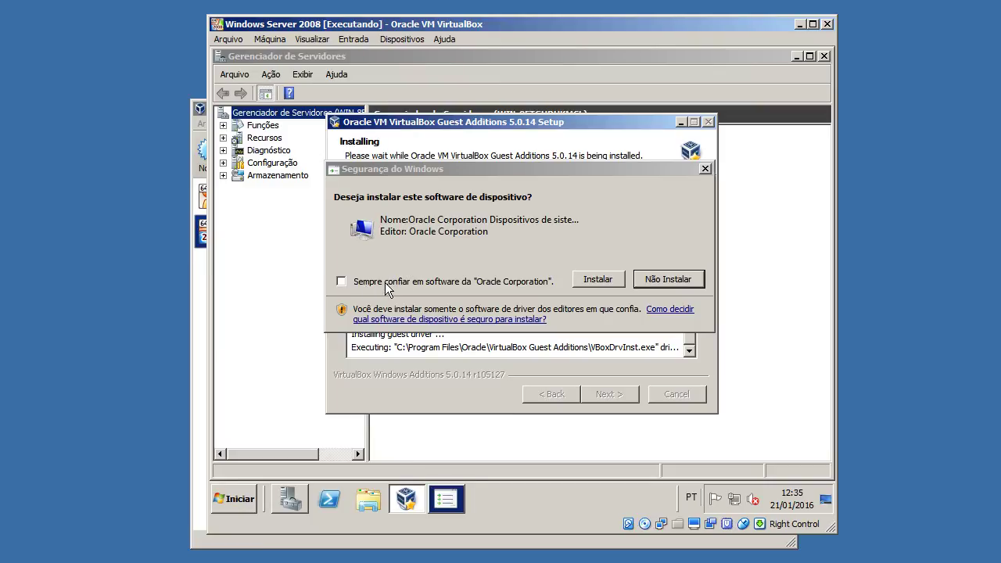
left_click(384, 282)
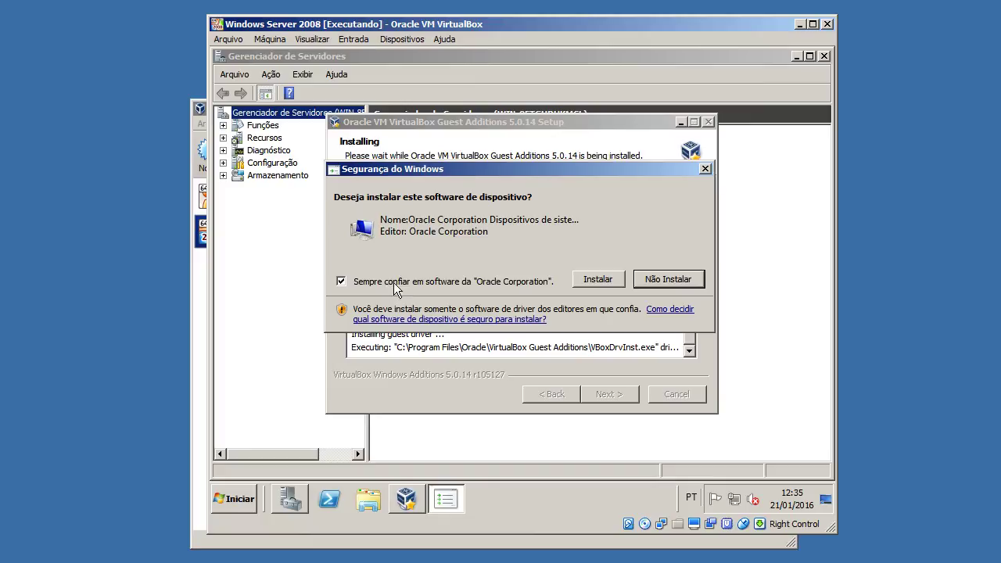
left_click(580, 285)
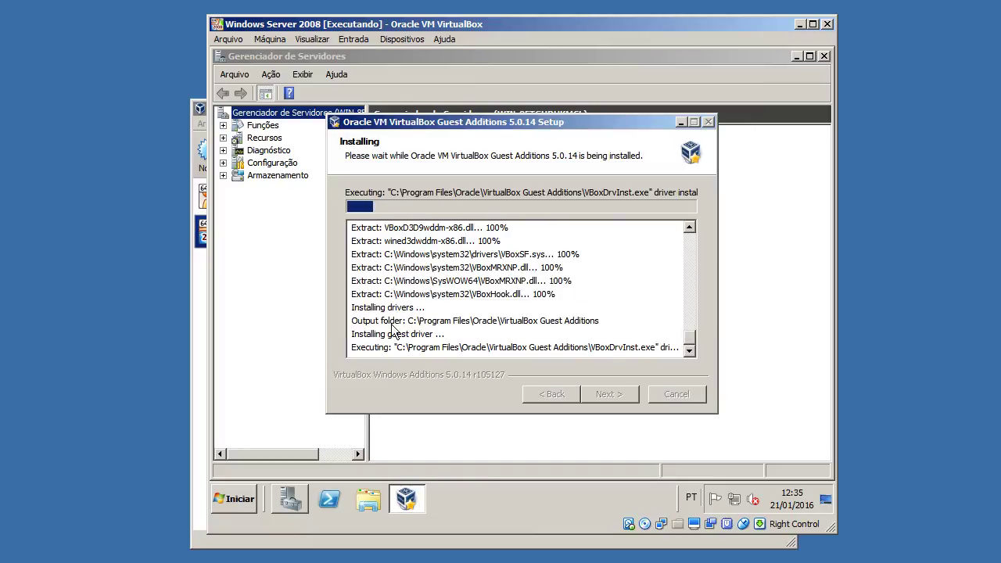
Close the Gerenciador de Servidores window in the guest while the Guest Additions are installing.
left_click(292, 398)
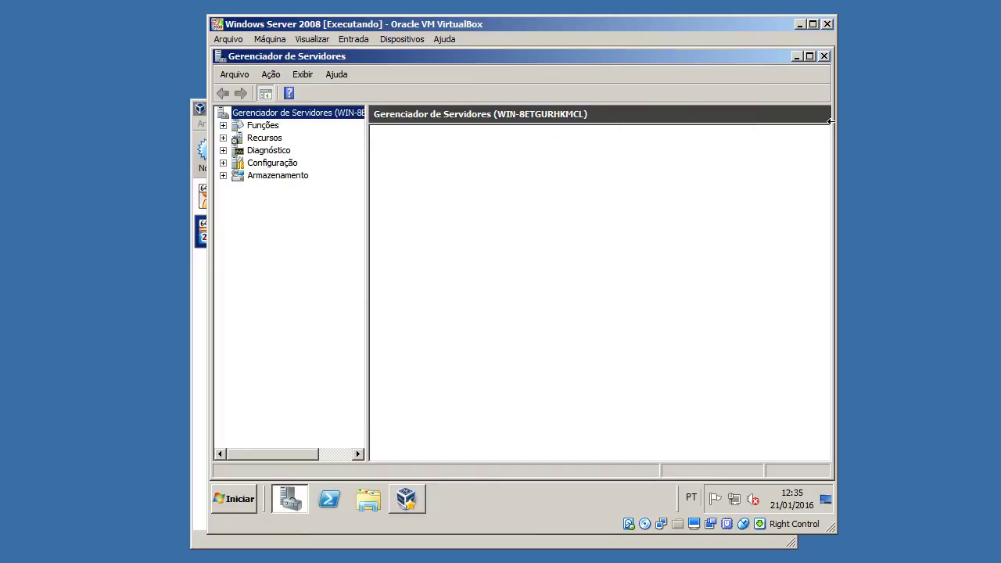
left_click(282, 499)
right_click(289, 499)
left_click(290, 472)
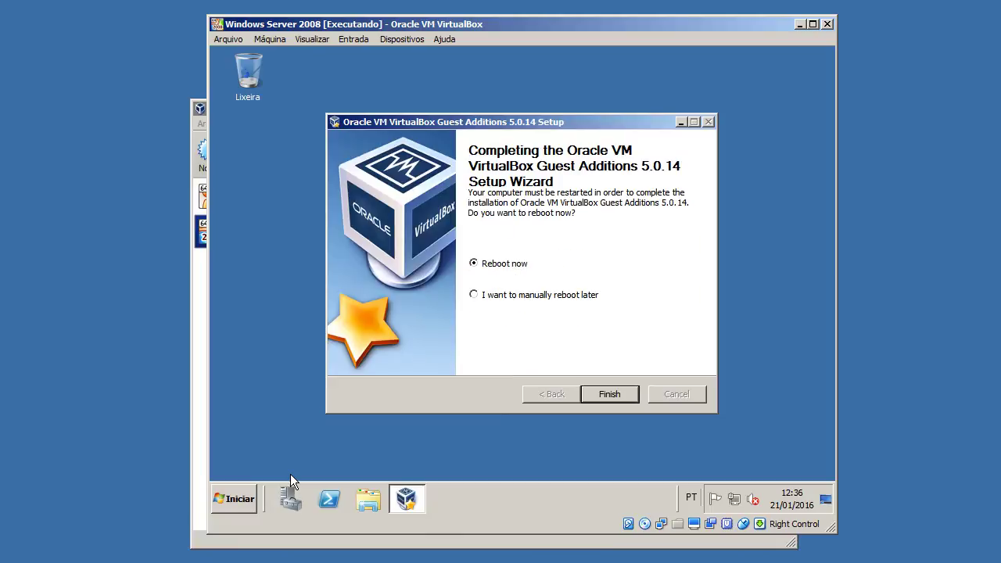
Finish the Guest Additions setup with Reboot now and remove the disc from the virtual optical drive.
left_click(601, 394)
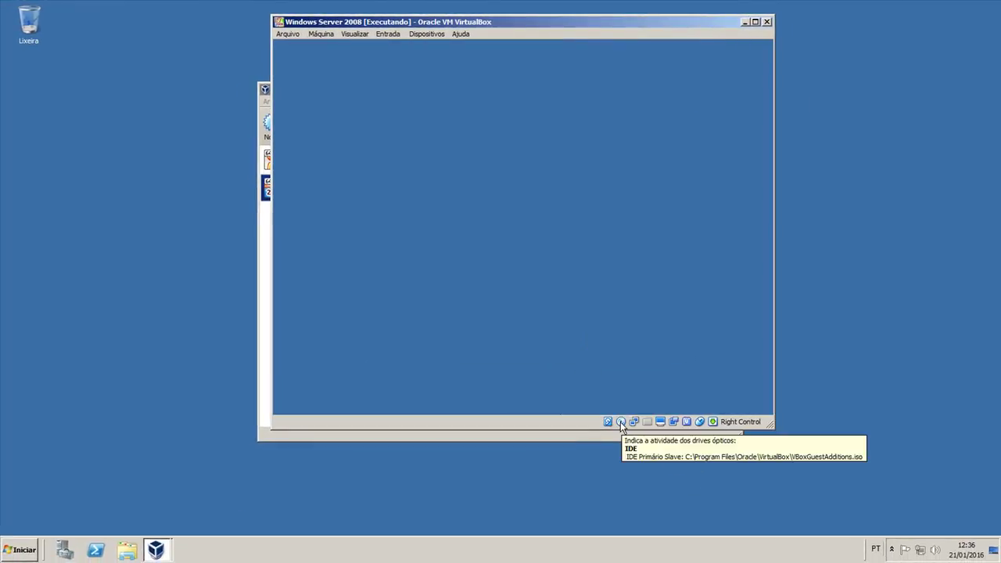
left_click(621, 423)
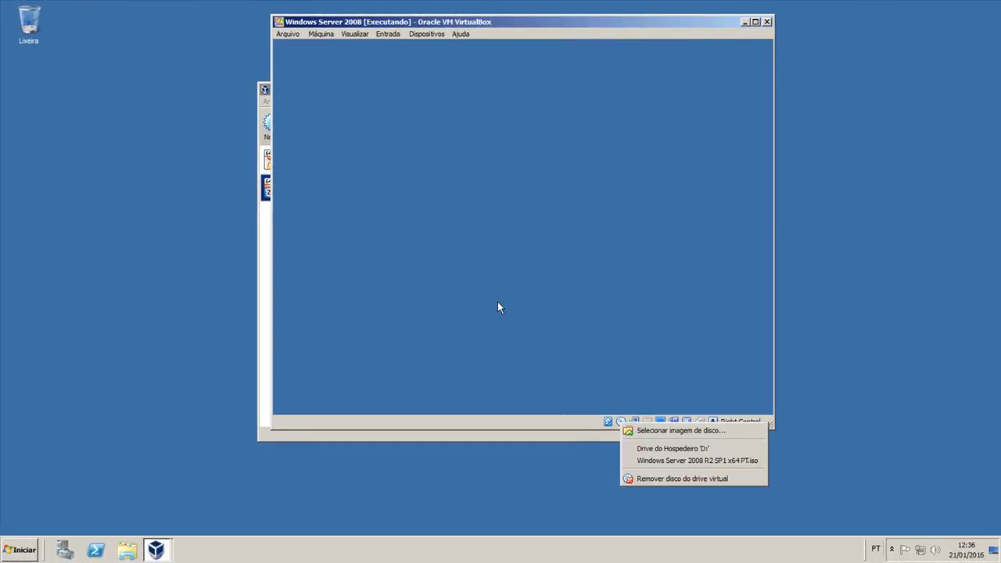
left_click(656, 480)
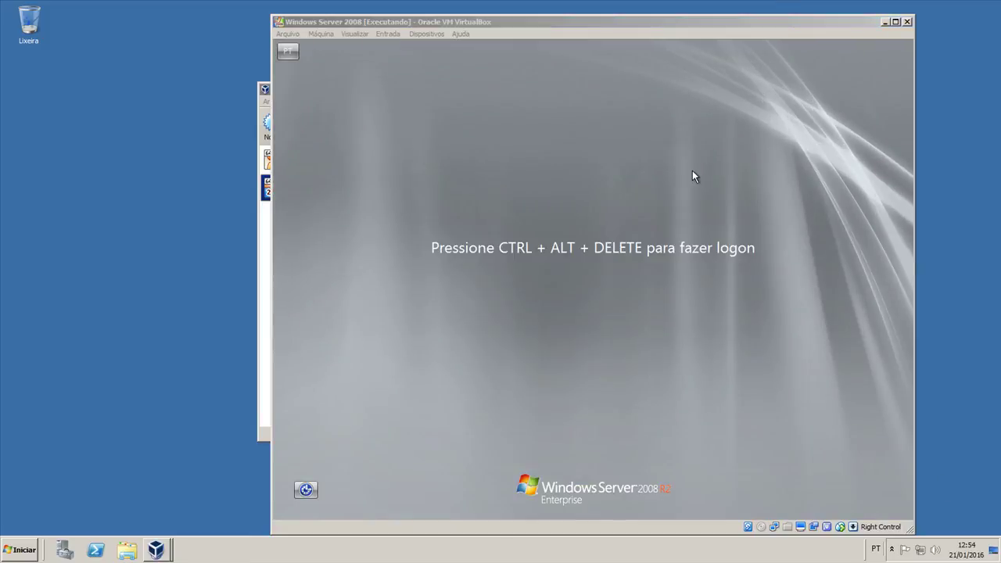
Send the Ctrl-Alt-Del sequence to the virtual machine and log on as Administrador with the account password.
left_click(395, 35)
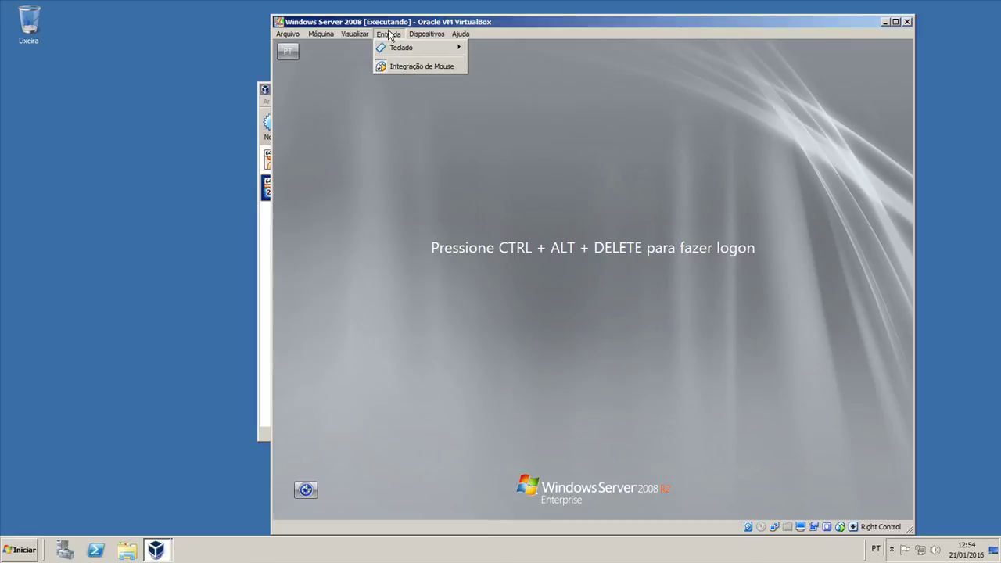
mouse_move(395, 47)
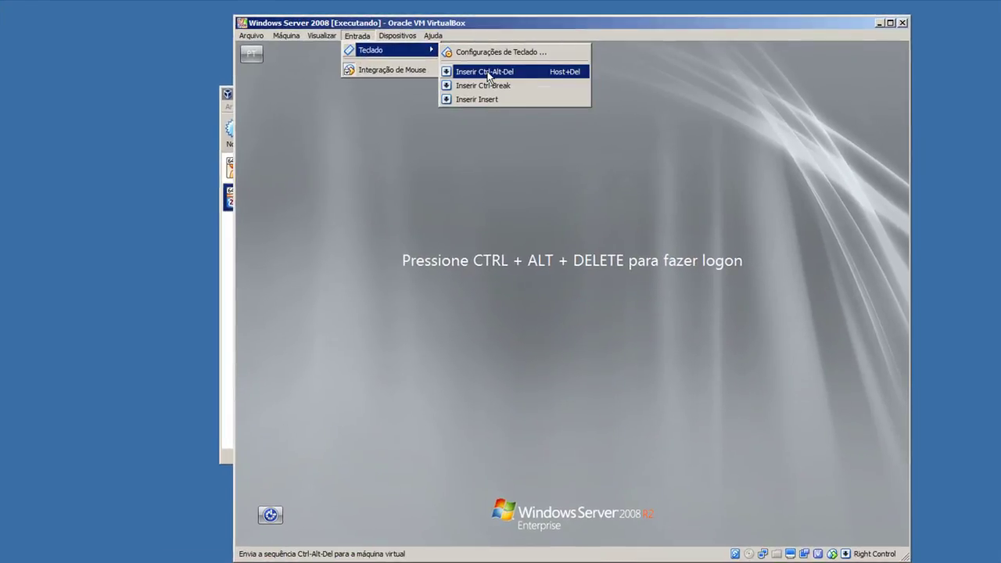
left_click(488, 71)
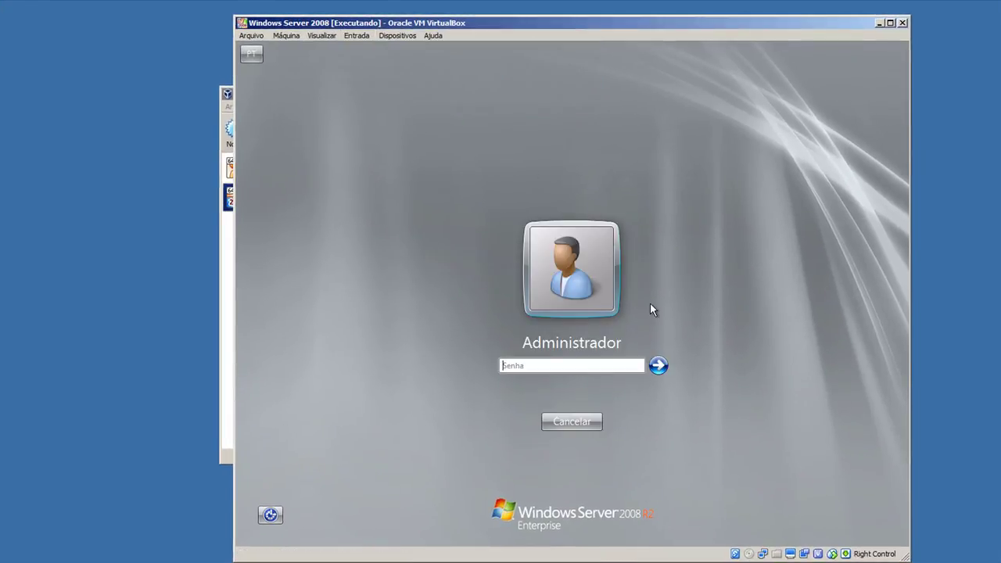
type("******")
key("Return")
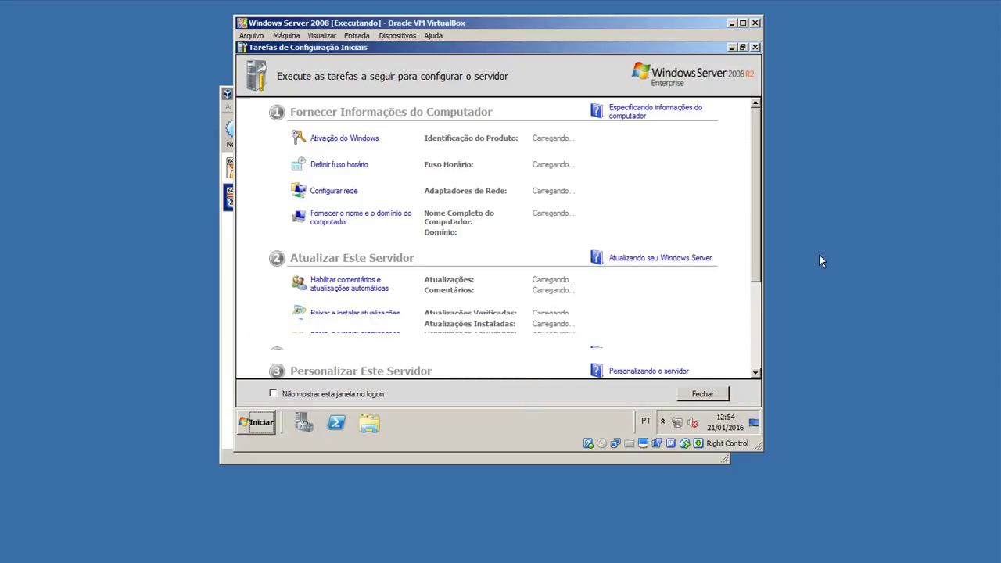
Look through Tarefas de Configuração Iniciais and close it along with Gerenciador de Servidores in the guest.
scroll(632, 267, "down", 3)
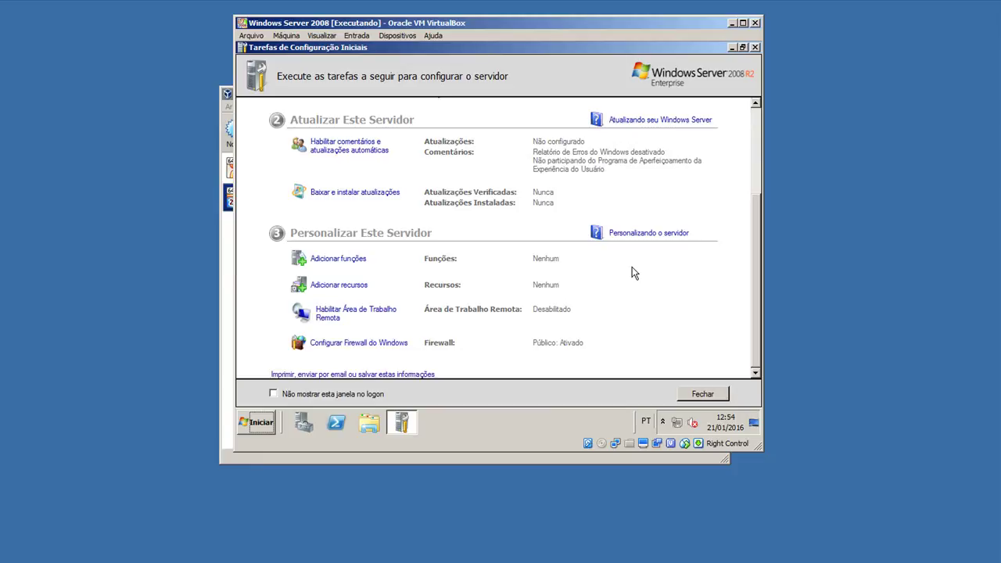
left_click(702, 394)
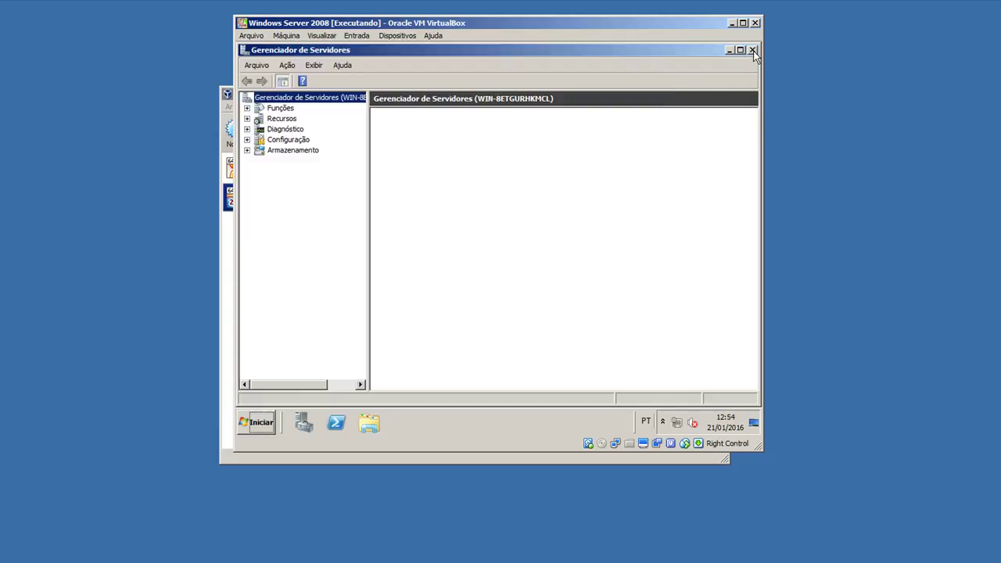
left_click(751, 48)
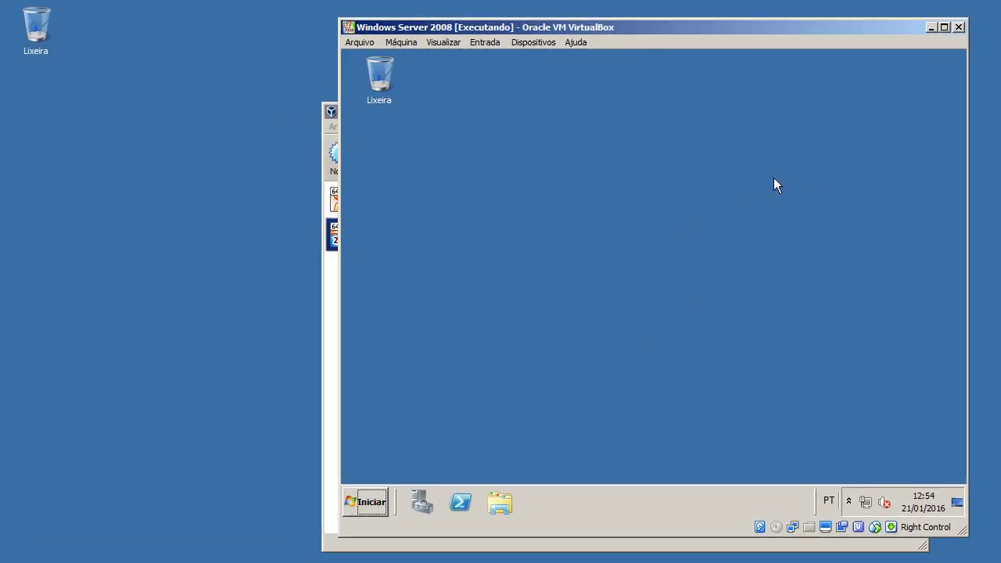
Maximise the virtual machine's window and check the guest's Iniciar menu at the enlarged size.
left_click(944, 27)
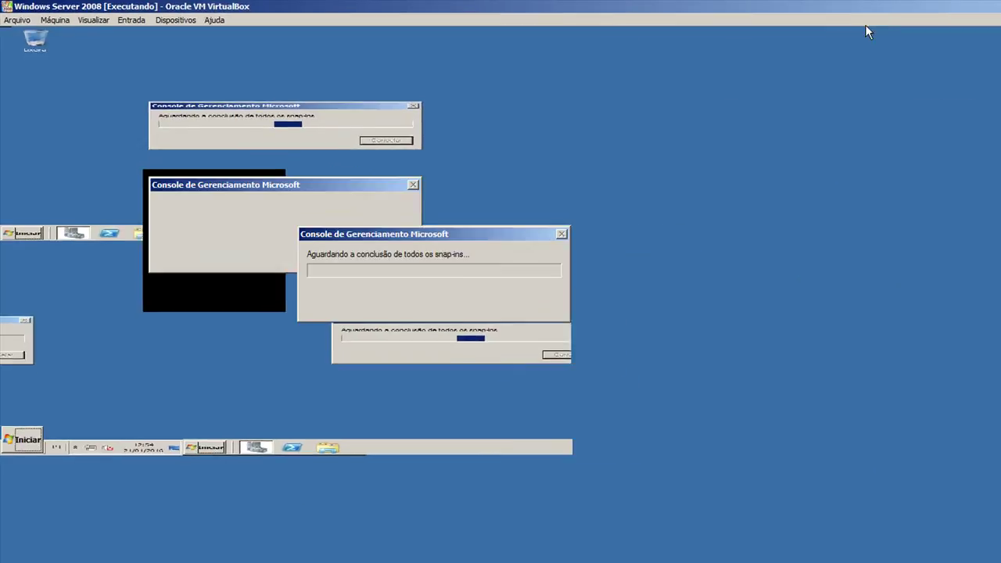
left_click(19, 509)
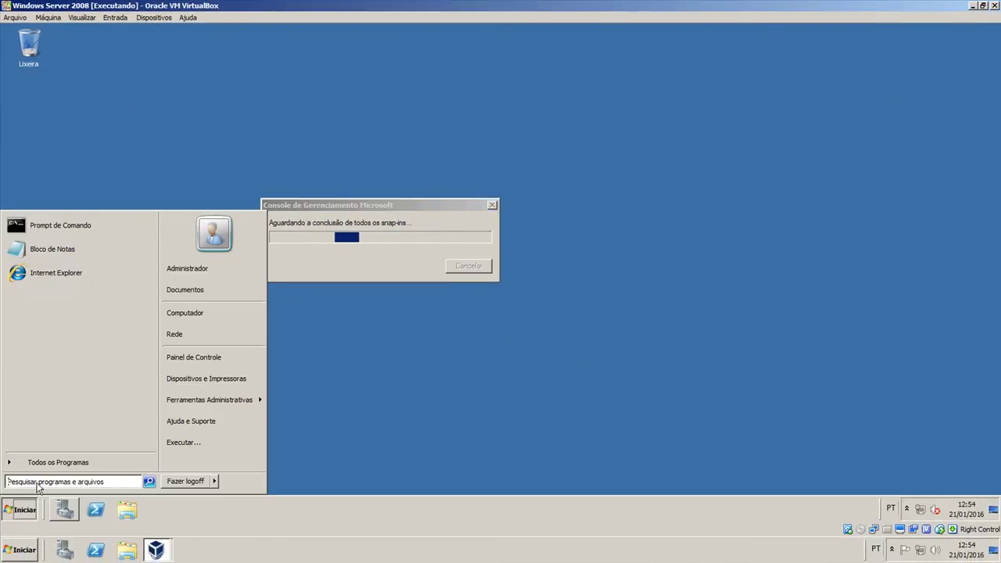
left_click(263, 443)
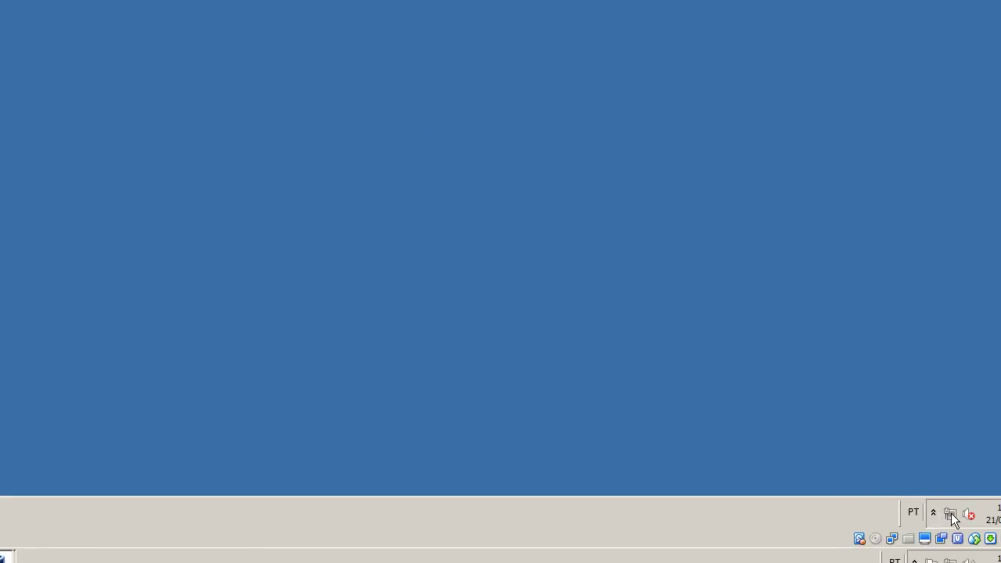
Open the Central de Rede e Compartilhamento in the guest and show the status of Conexão local.
left_click(950, 514)
left_click(952, 482)
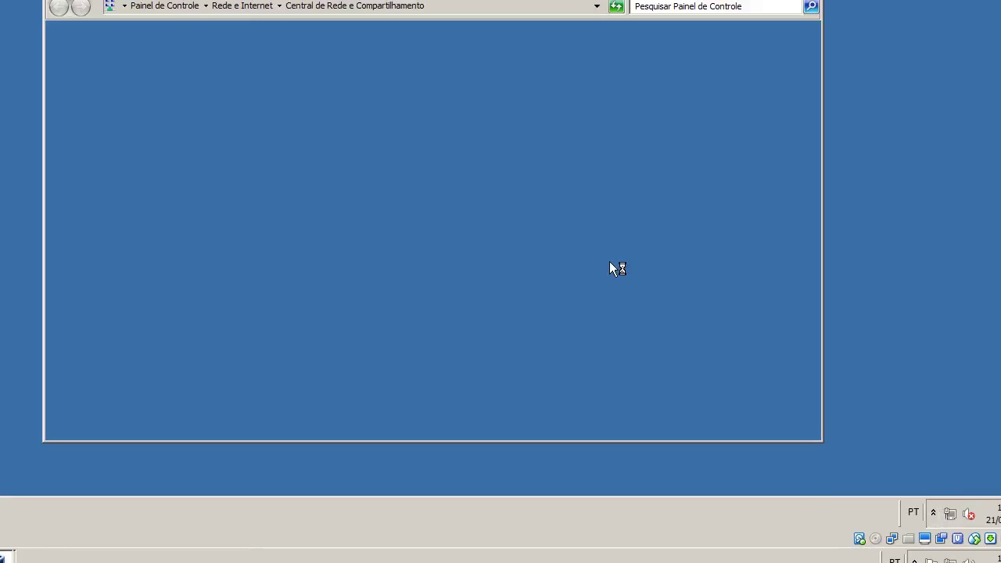
left_click(575, 153)
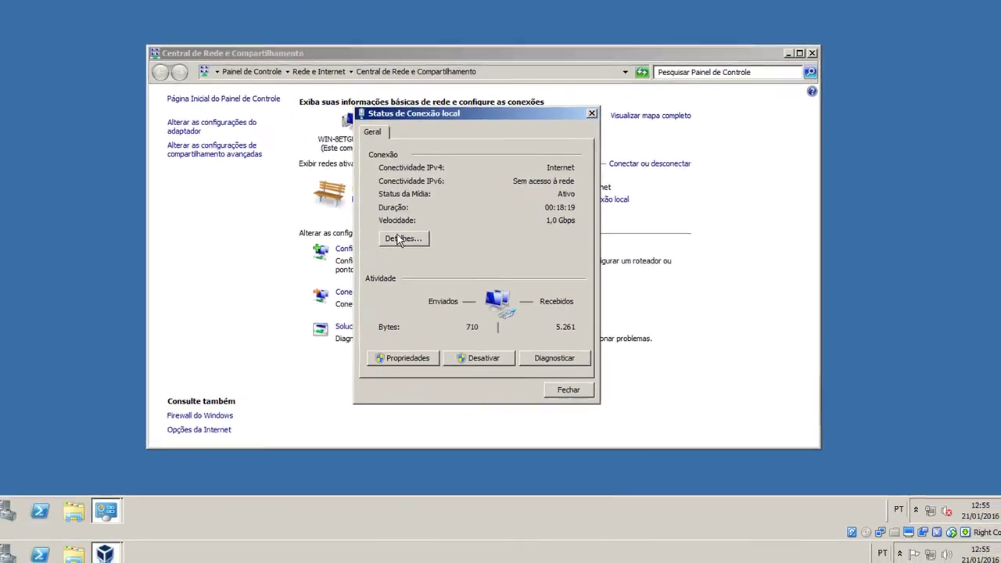
View the details of Conexão local, and close its status and the Central de Rede e Compartilhamento.
left_click(400, 239)
left_click(566, 390)
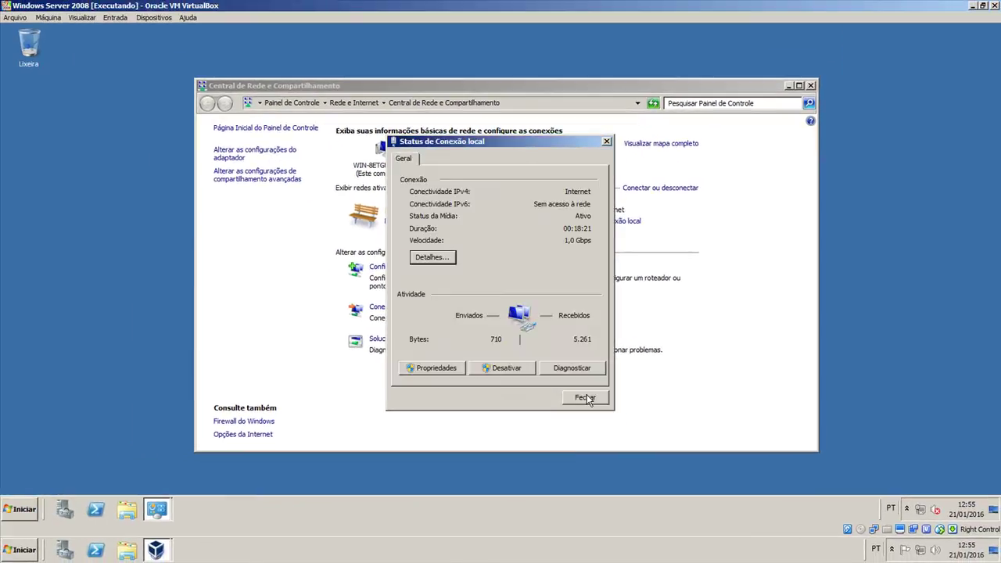
left_click(568, 389)
left_click(812, 85)
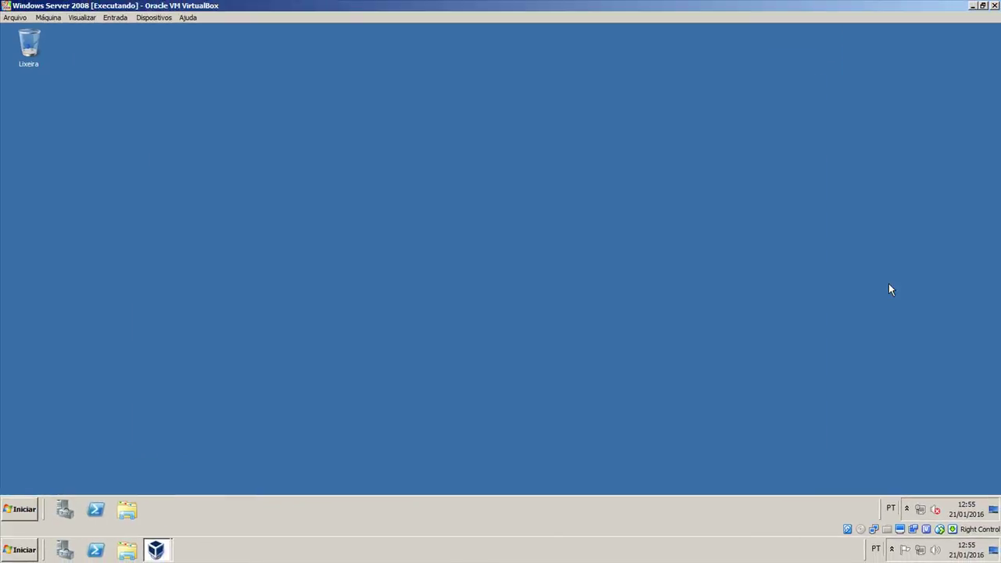
Enable the Windows audio service in the guest through Dispositivos de reprodução and check the playback, recording and sound settings.
right_click(938, 512)
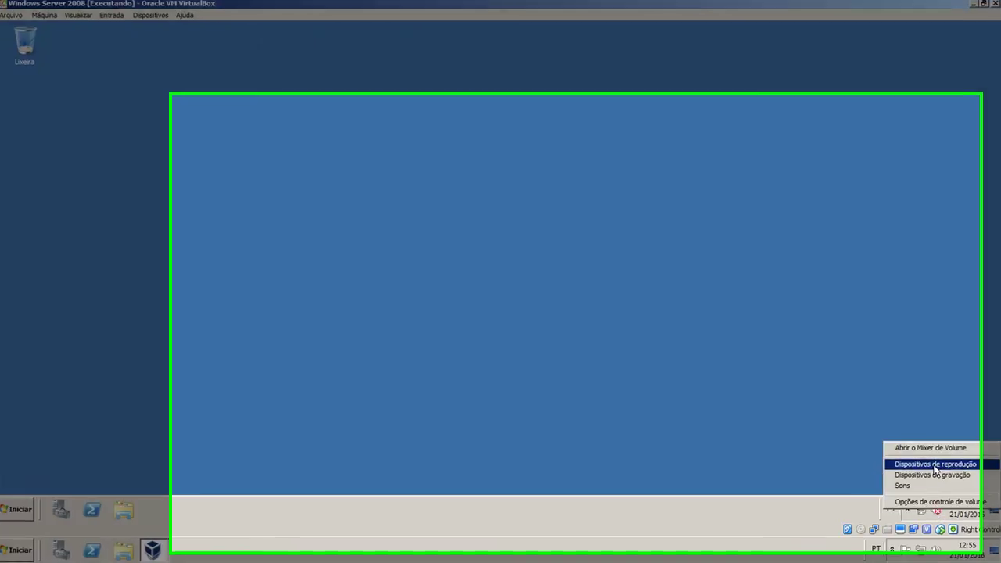
left_click(935, 464)
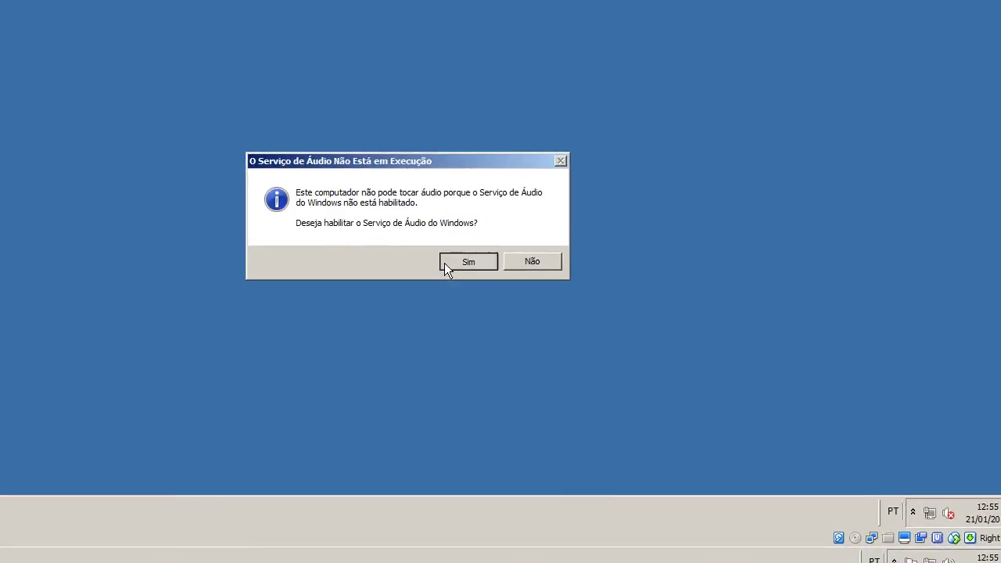
left_click(446, 263)
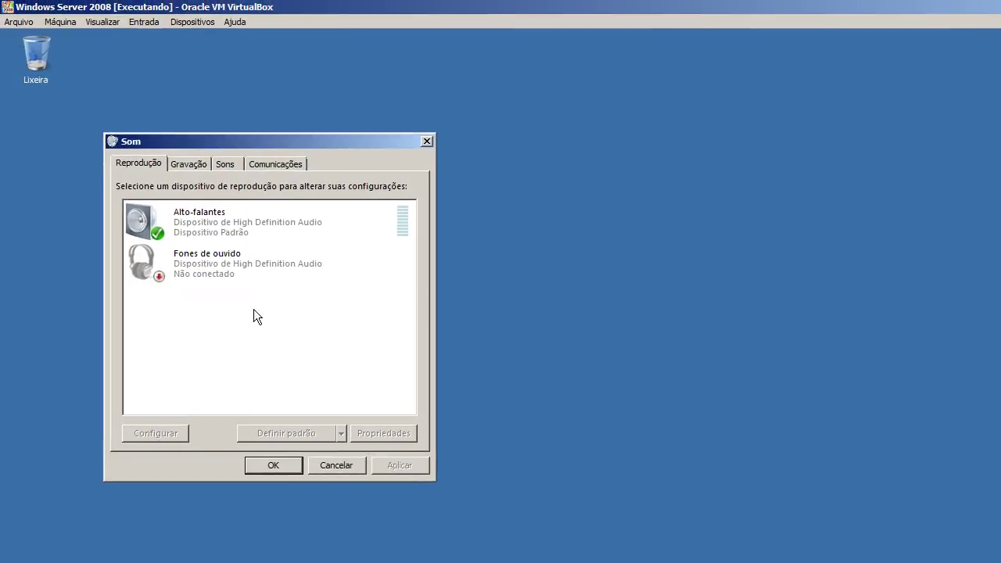
left_click(110, 235)
left_click(187, 164)
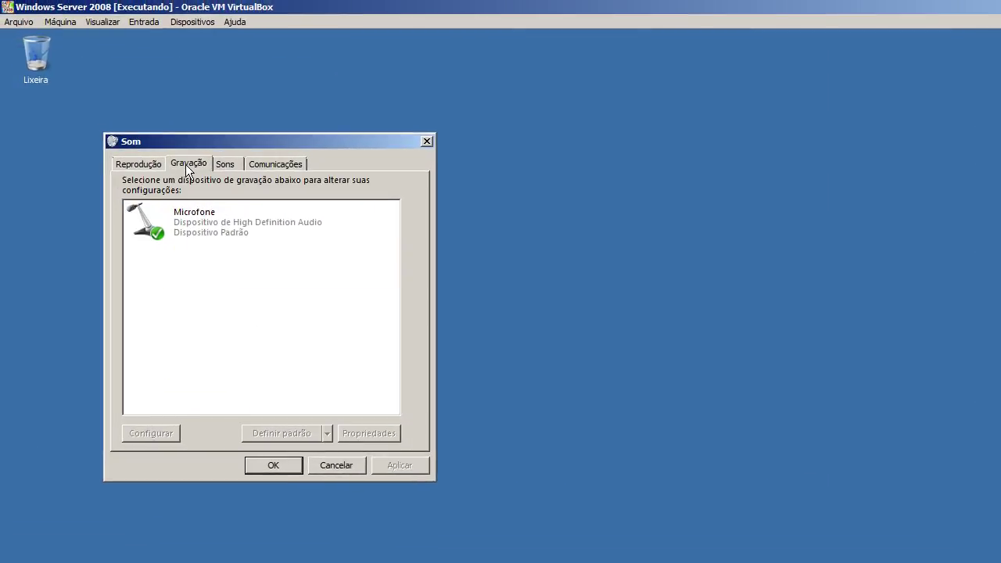
left_click(227, 165)
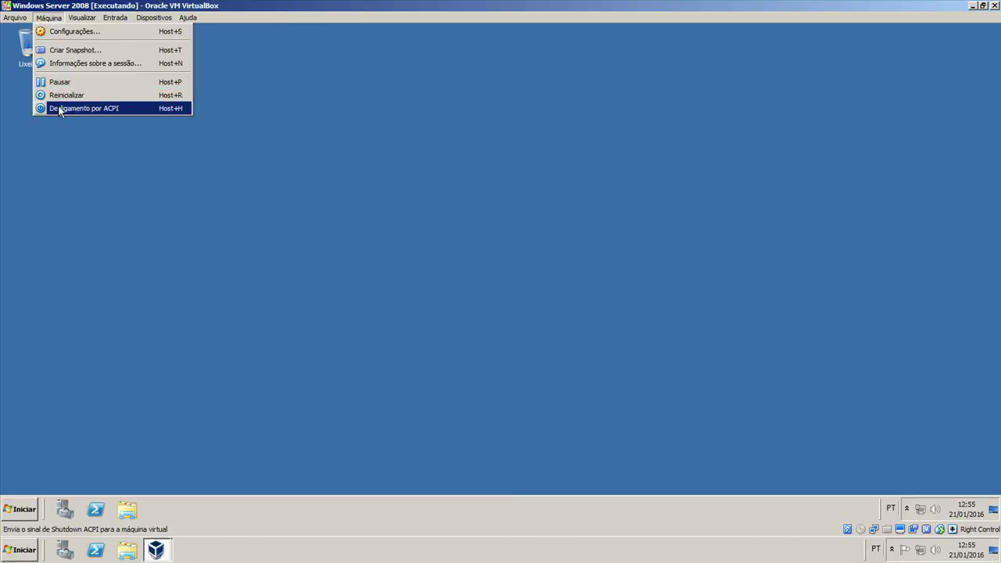
Shut down the Windows Server 2008 machine with Desligamento por ACPI and look through the Ubuntu Server machine's details.
left_click(59, 110)
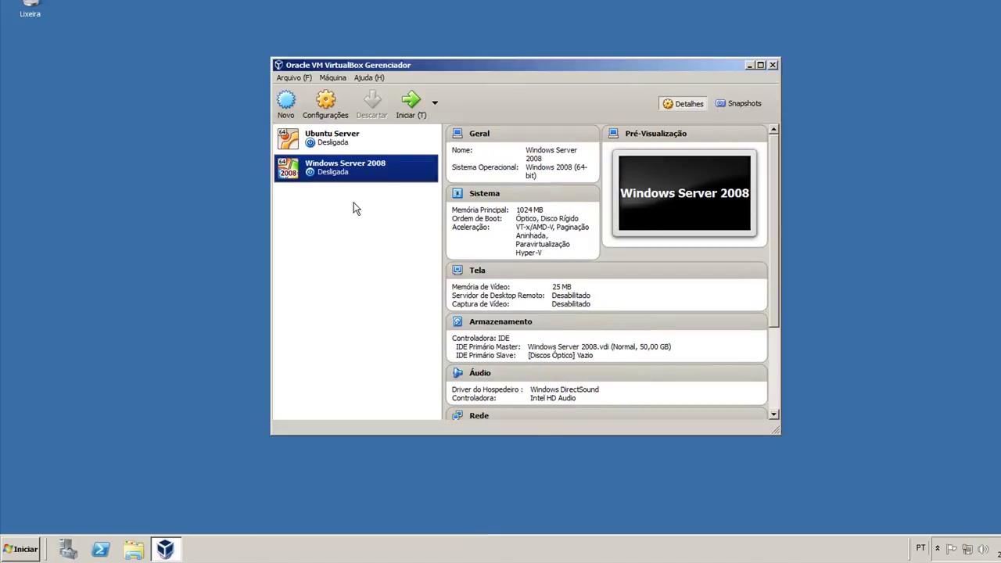
left_click(339, 141, "ctrl")
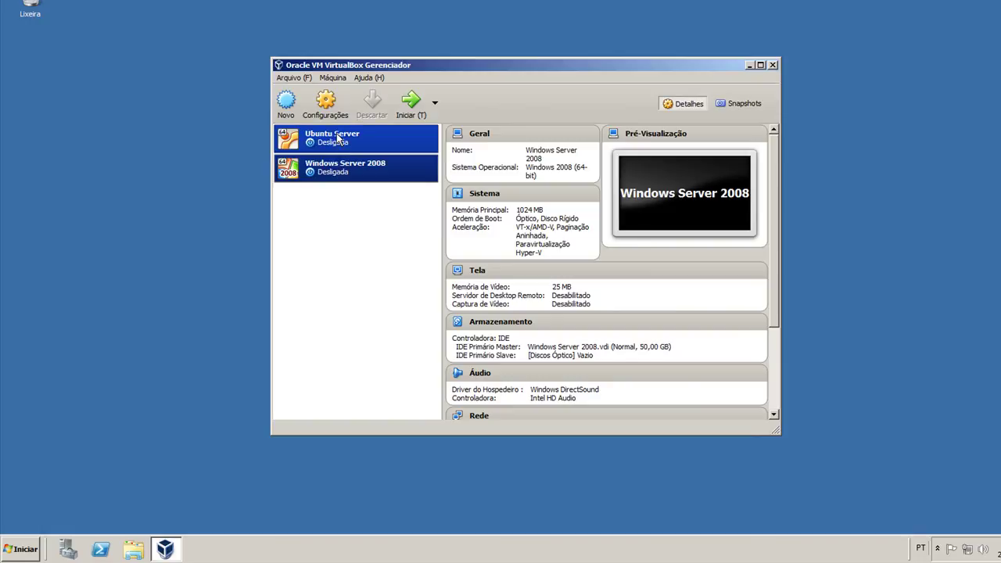
left_click(345, 143)
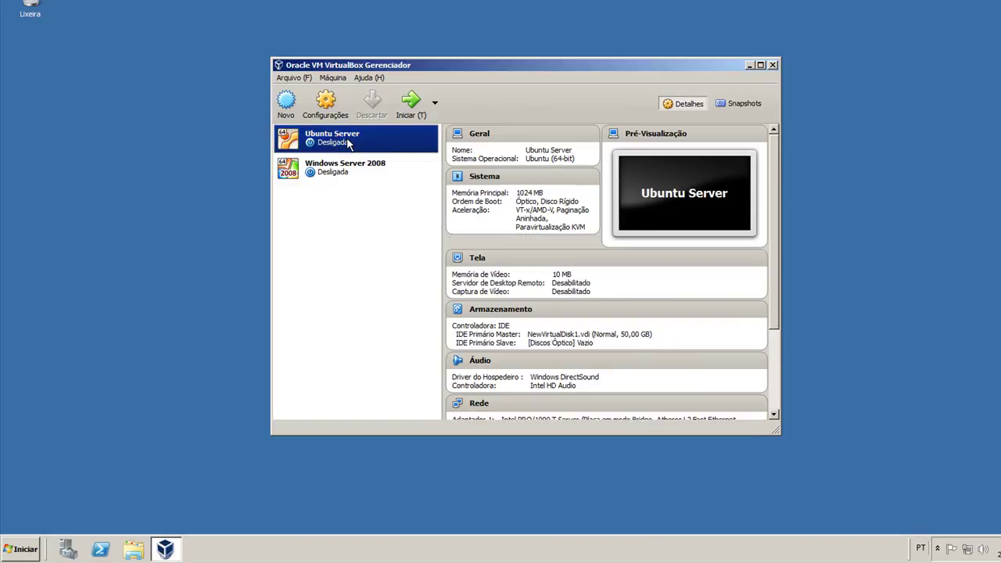
scroll(622, 286, "down", 3)
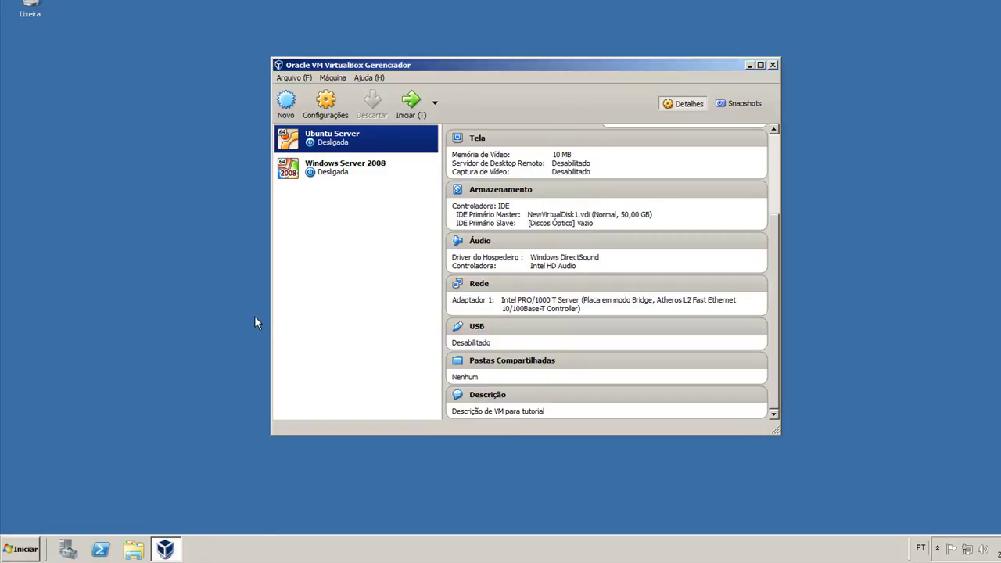
Switch to Windows Explorer and select the Ubuntu Server virtual disk image in Administrador\VirtualBox VMs\Ubuntu Server.
left_click(133, 549)
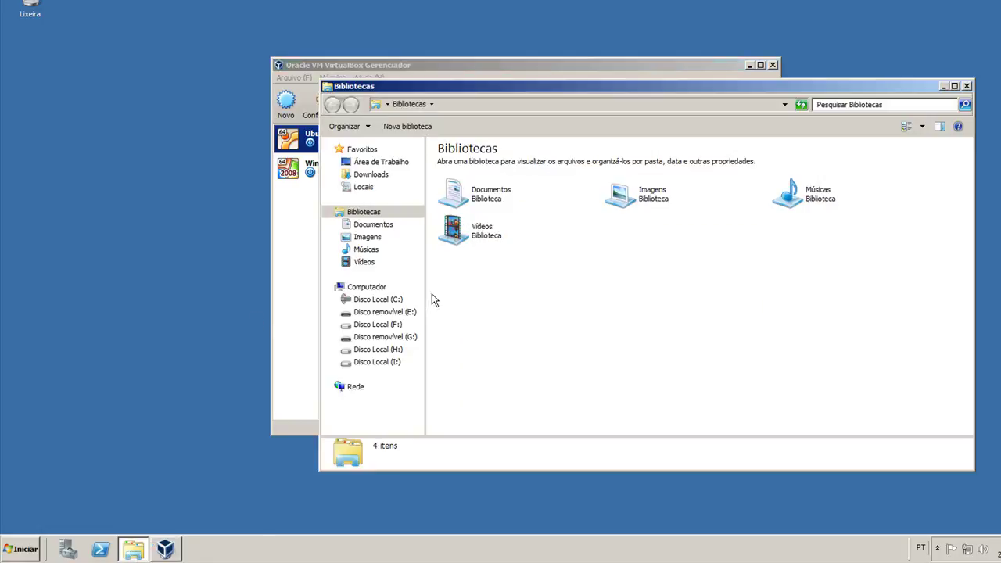
left_click(374, 225)
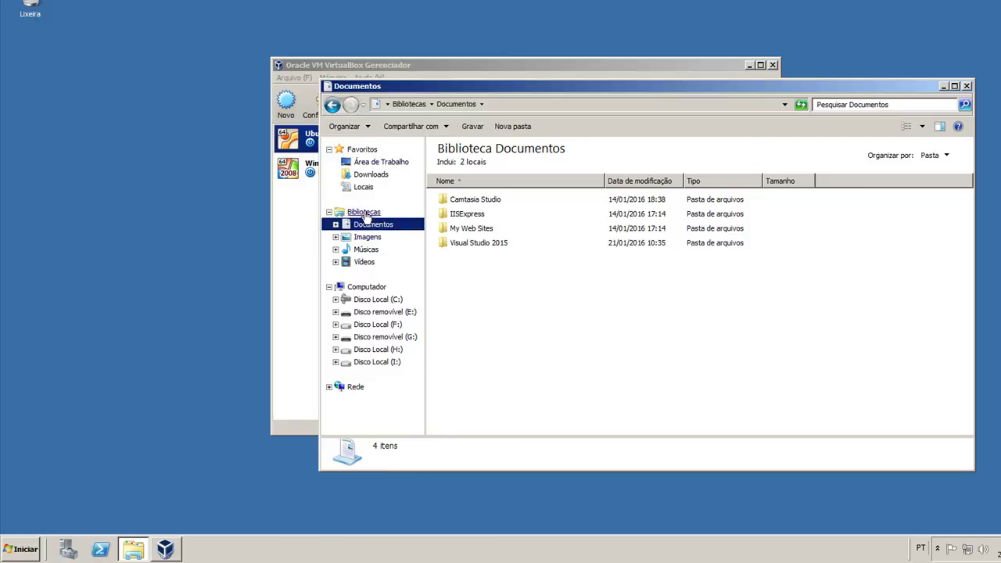
left_click(333, 166)
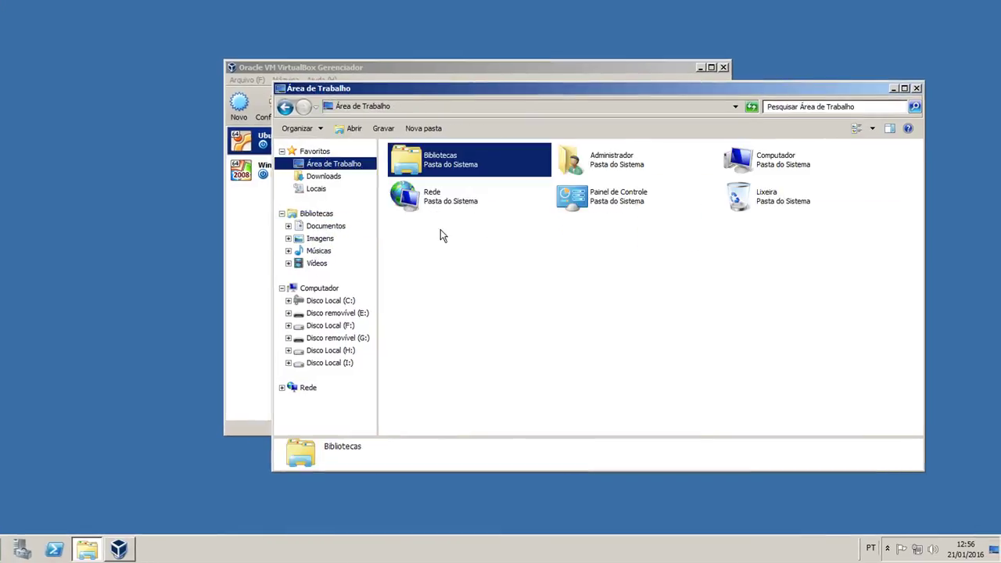
double_click(653, 168)
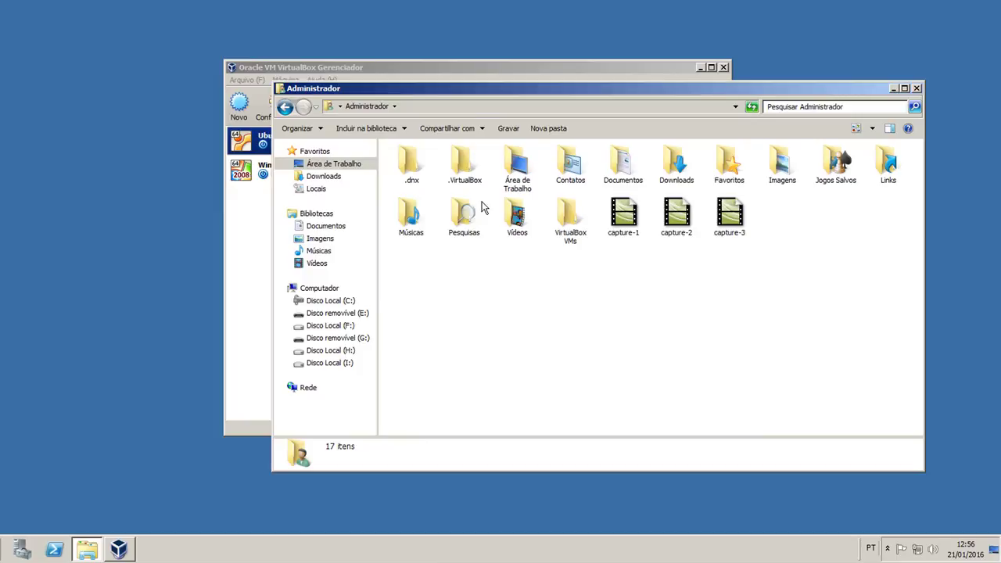
double_click(568, 219)
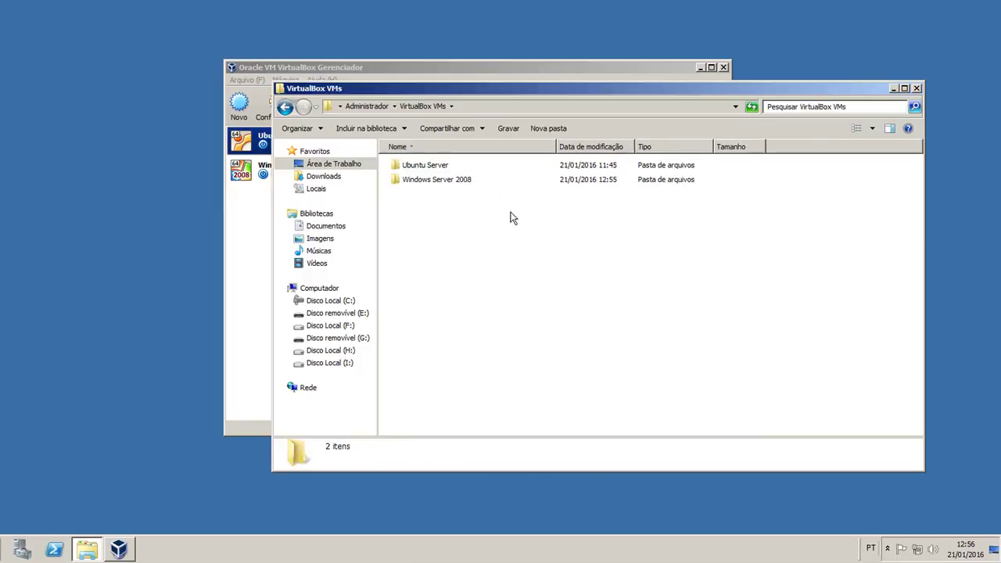
double_click(432, 166)
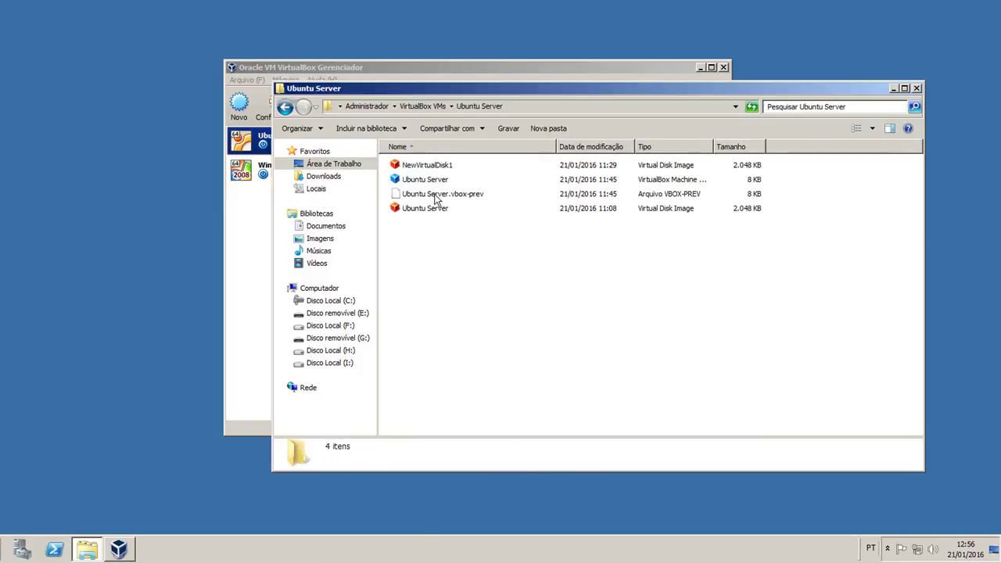
left_click(439, 212)
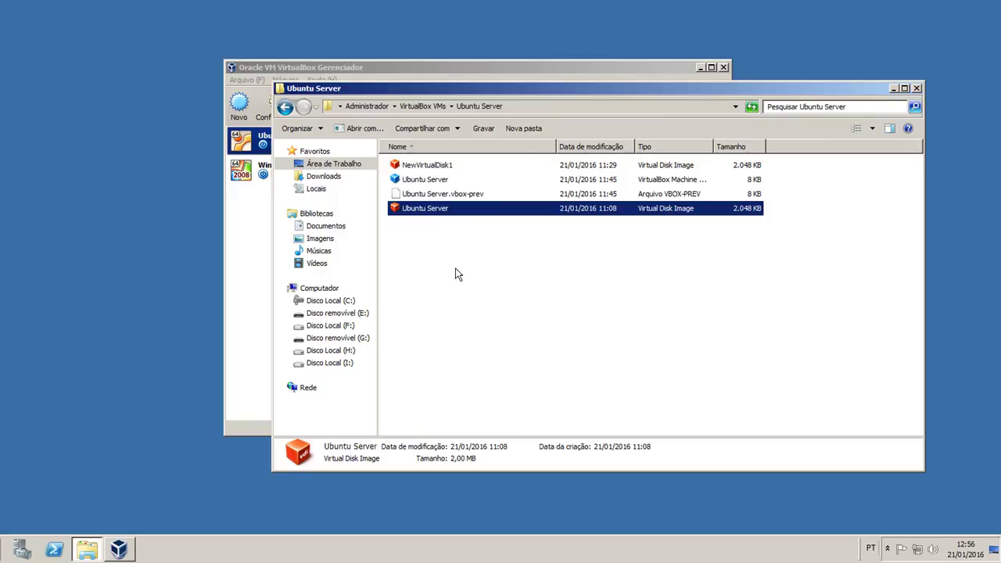
Return to the VirtualBox manager and check the details of Ubuntu Server.vdi in Gerenciador de Mídias Virtuais.
left_click(90, 549)
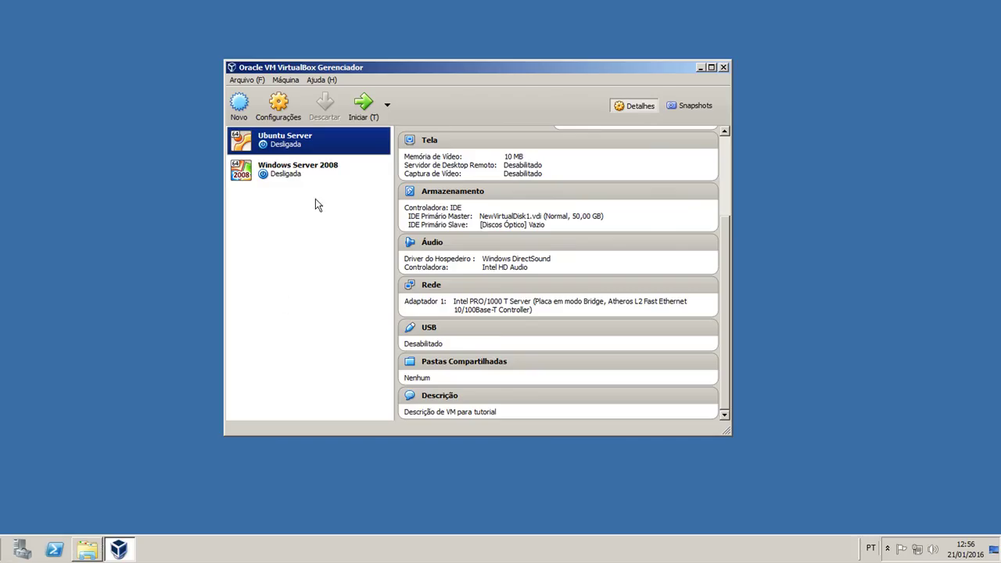
left_click(258, 80)
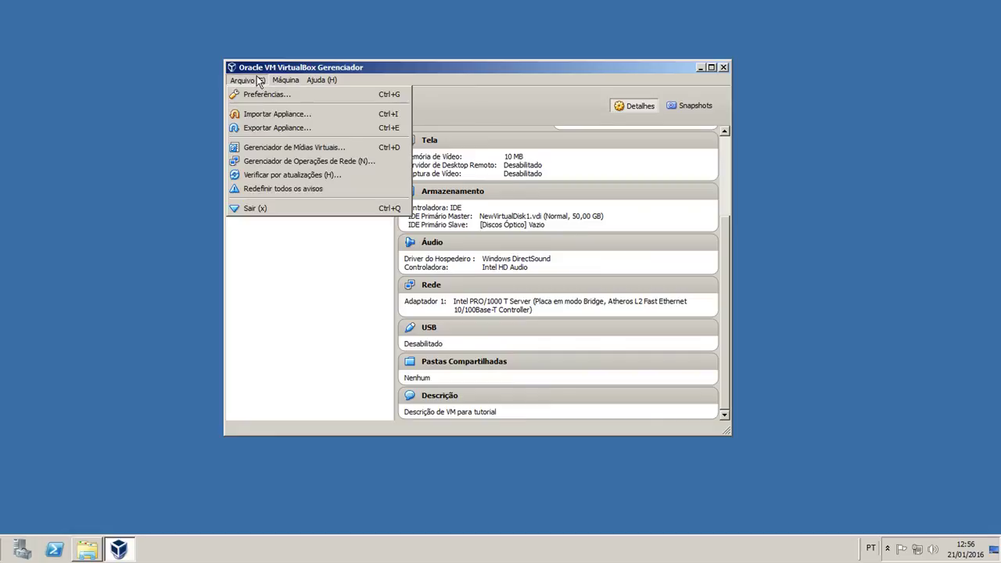
left_click(313, 151)
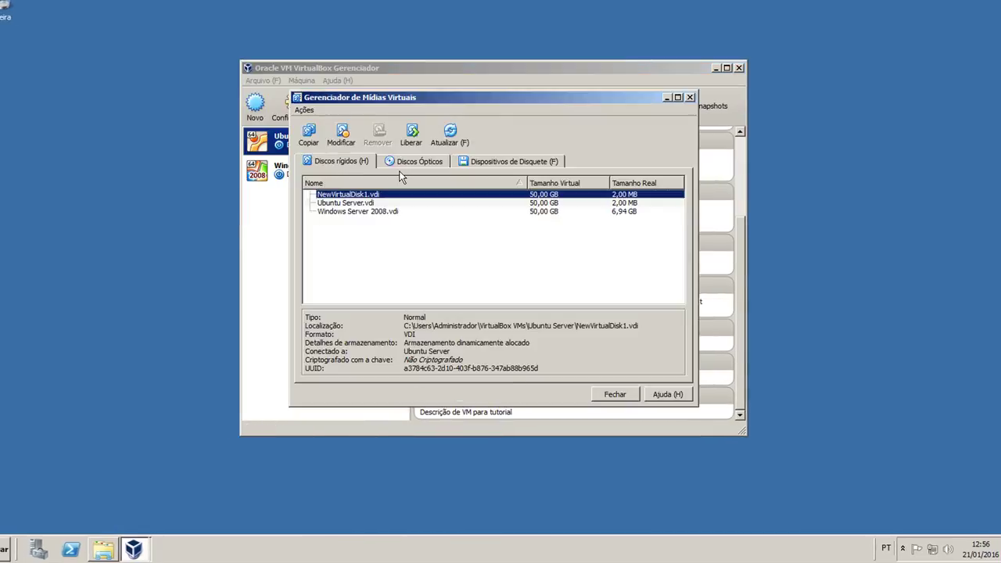
left_click(362, 202)
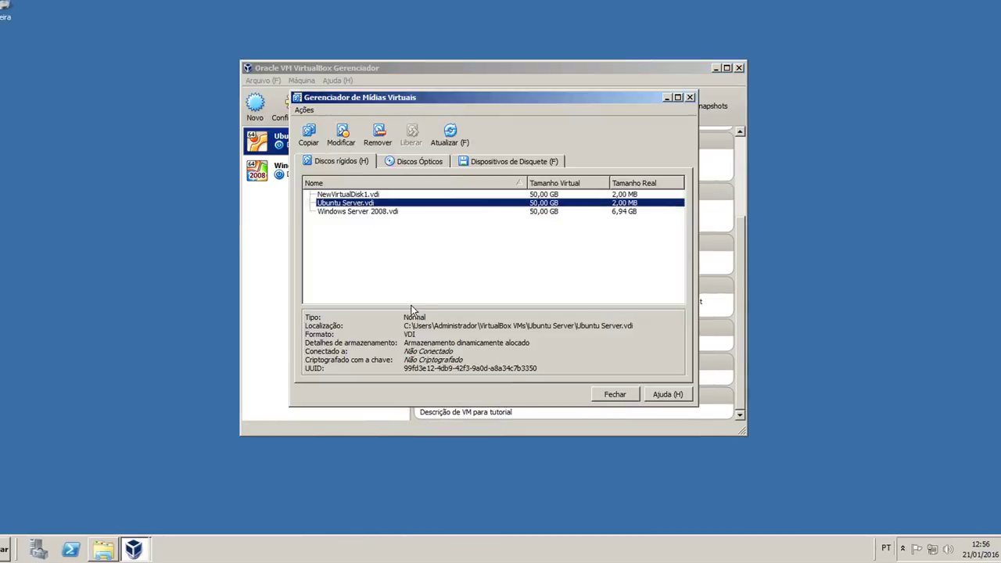
left_click(615, 395)
Permanently delete the Ubuntu Server virtual disk image from its folder in Windows Explorer.
left_click(103, 550)
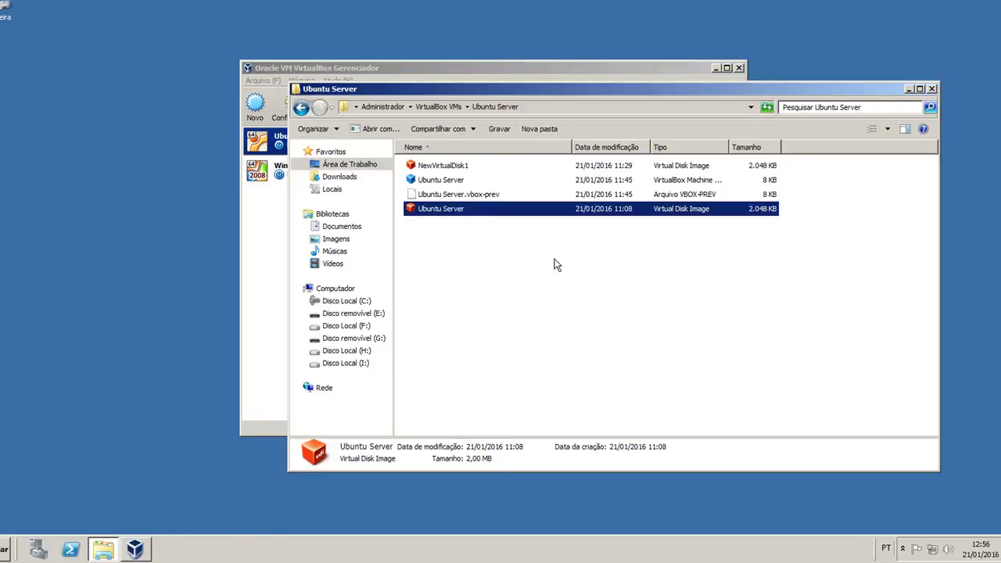
key("shift+Delete")
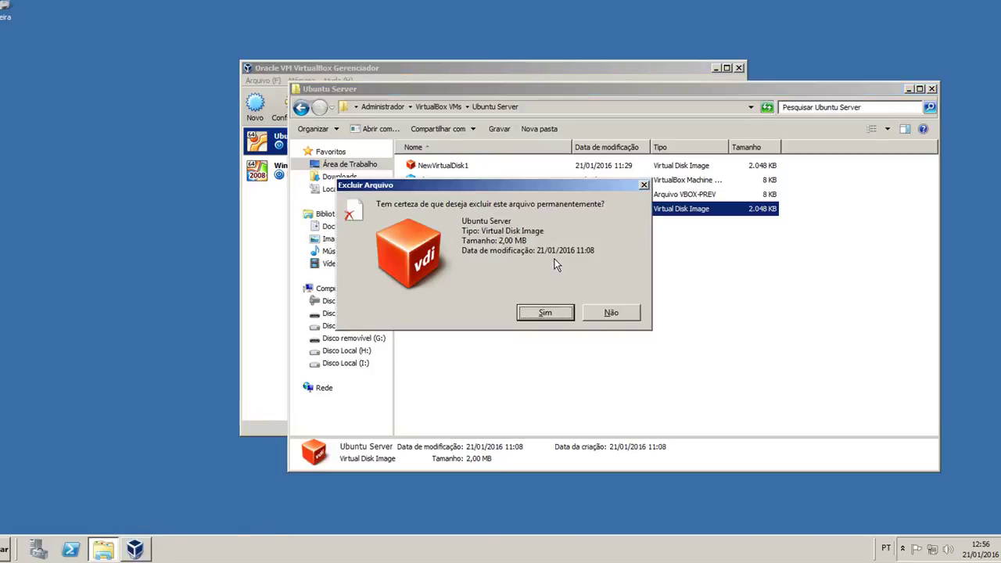
key("Return")
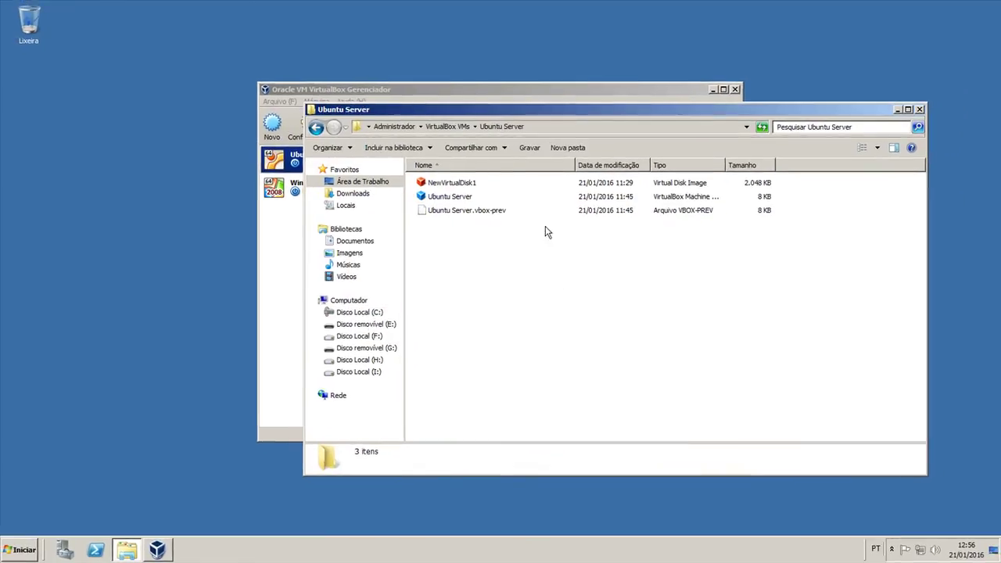
Reopen Gerenciador de Mídias Virtuais and inspect the location and warning of Ubuntu Server.vdi.
left_click(483, 92)
left_click(292, 104)
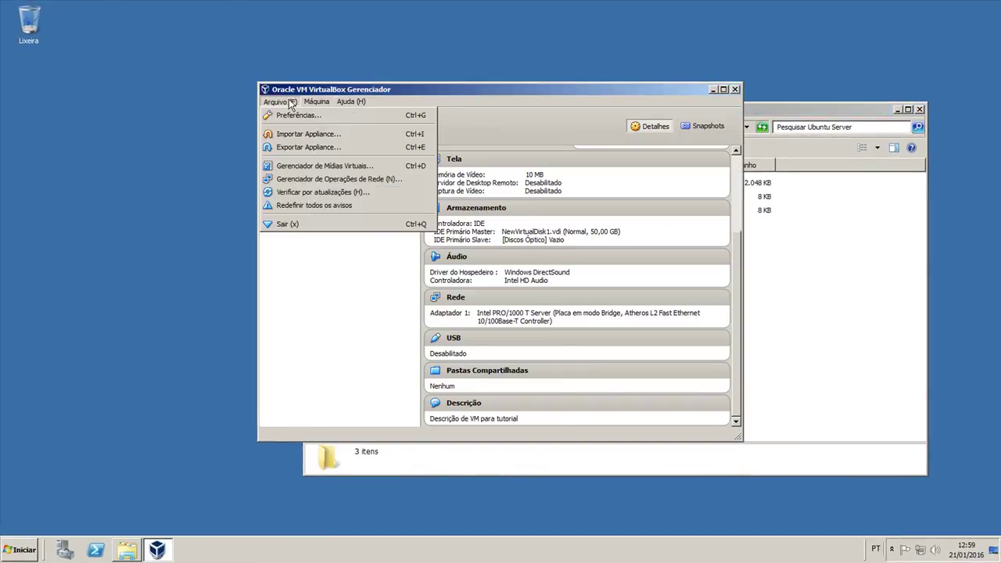
left_click(305, 167)
left_click(364, 220)
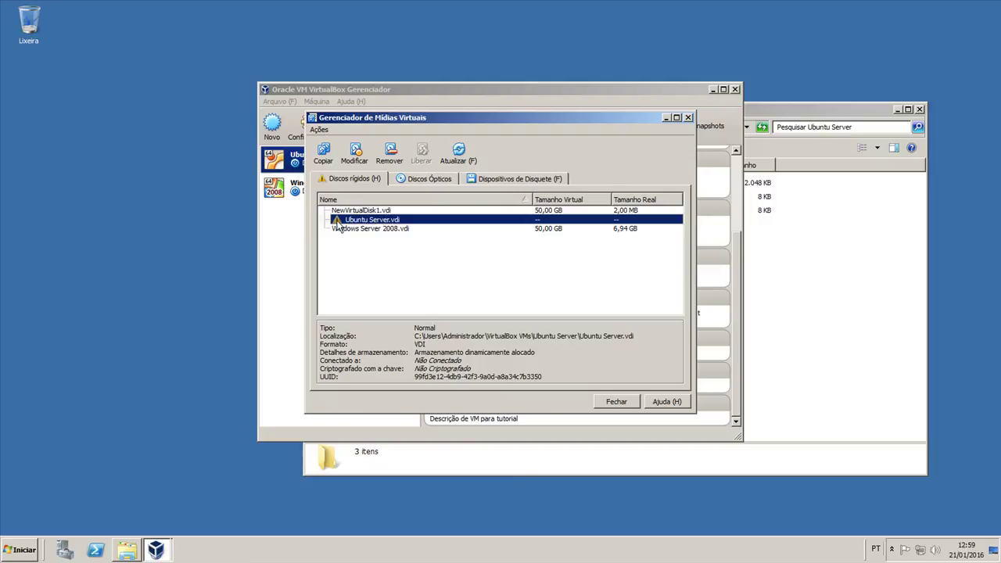
left_click(439, 341)
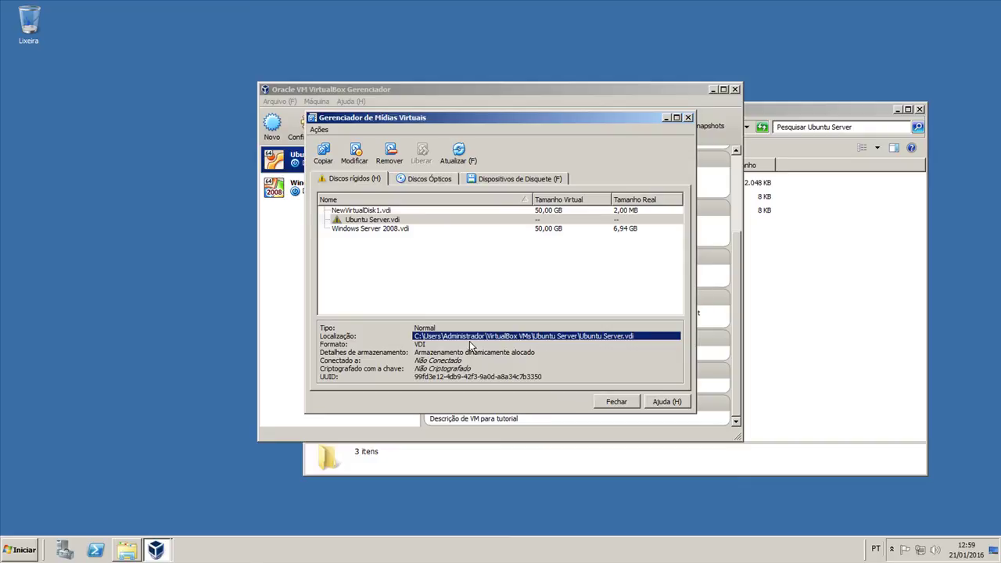
left_click(384, 221)
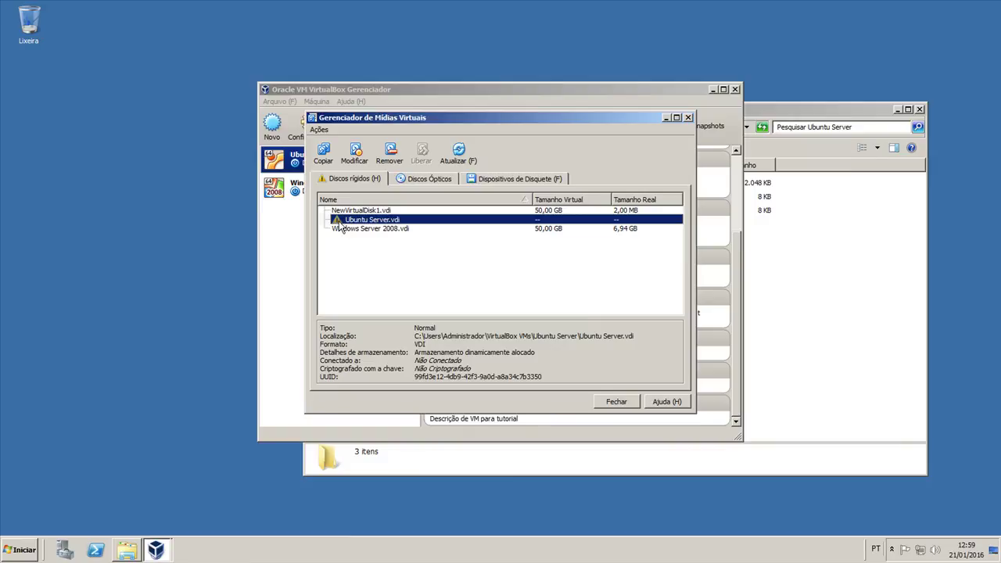
mouse_move(338, 224)
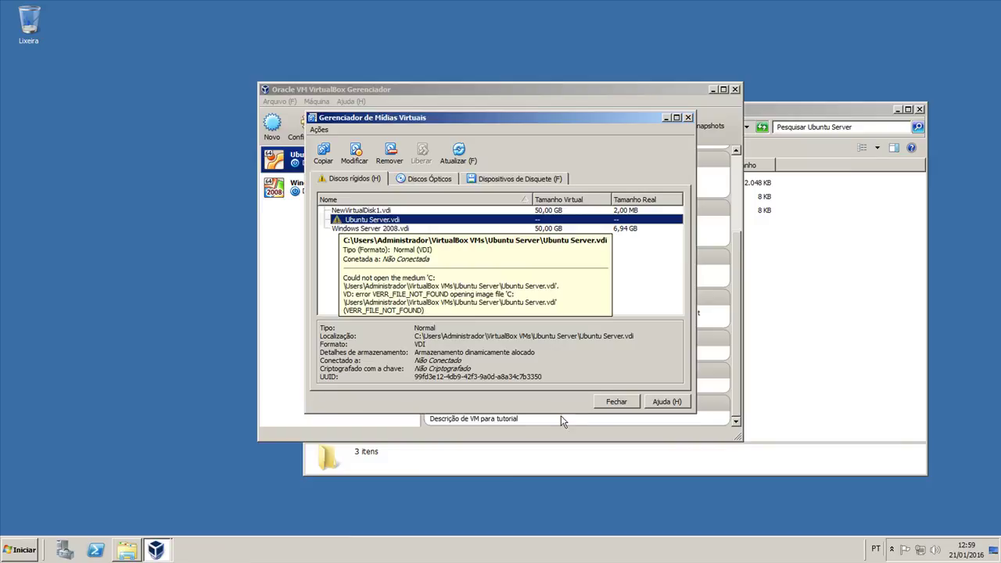
left_click(605, 406)
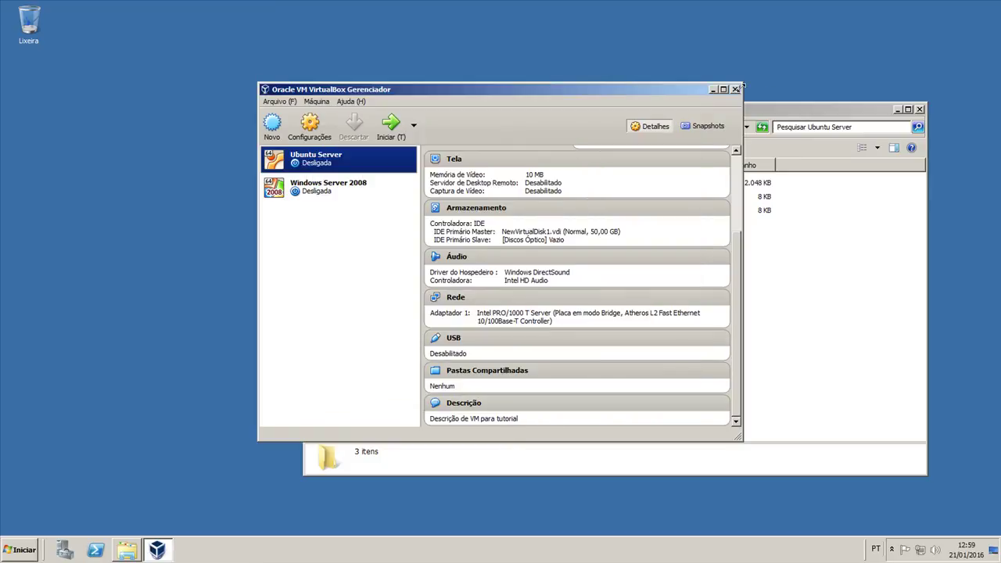
Restart VirtualBox, choose to verify the inaccessible disk images and select Ubuntu Server.vdi in Gerenciador de Mídias Virtuais.
left_click(735, 90)
left_click(132, 550)
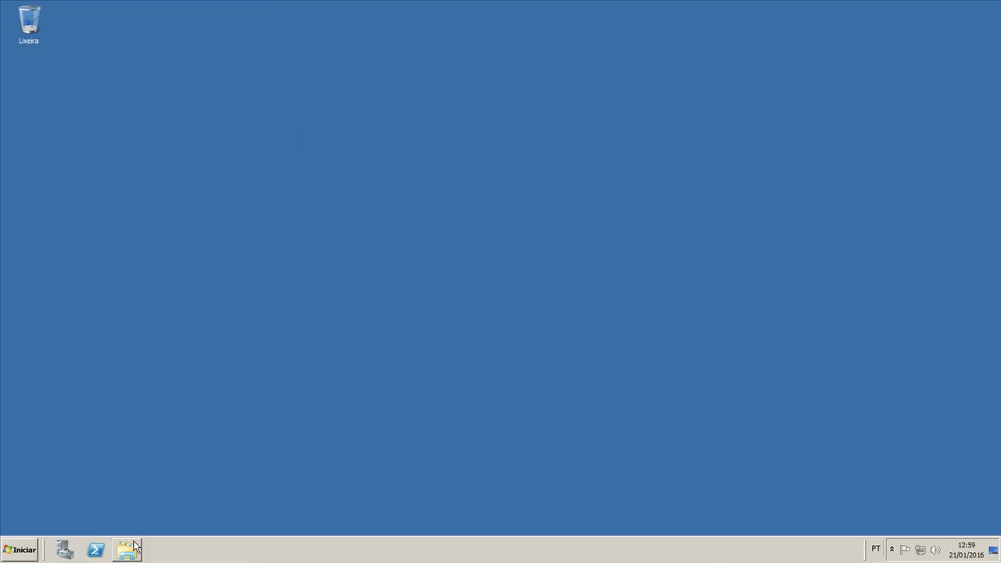
left_click(16, 551)
left_click(59, 361)
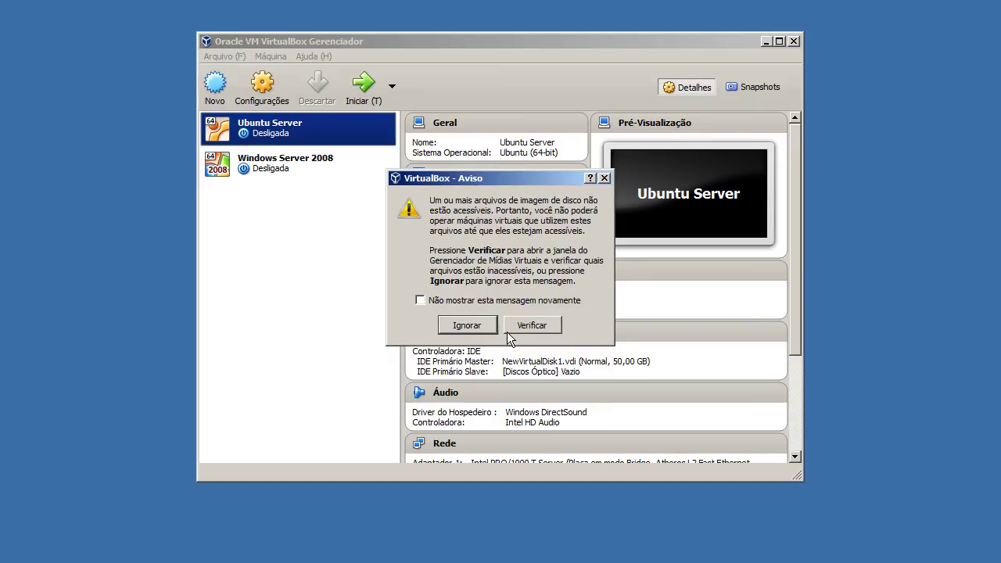
left_click(533, 325)
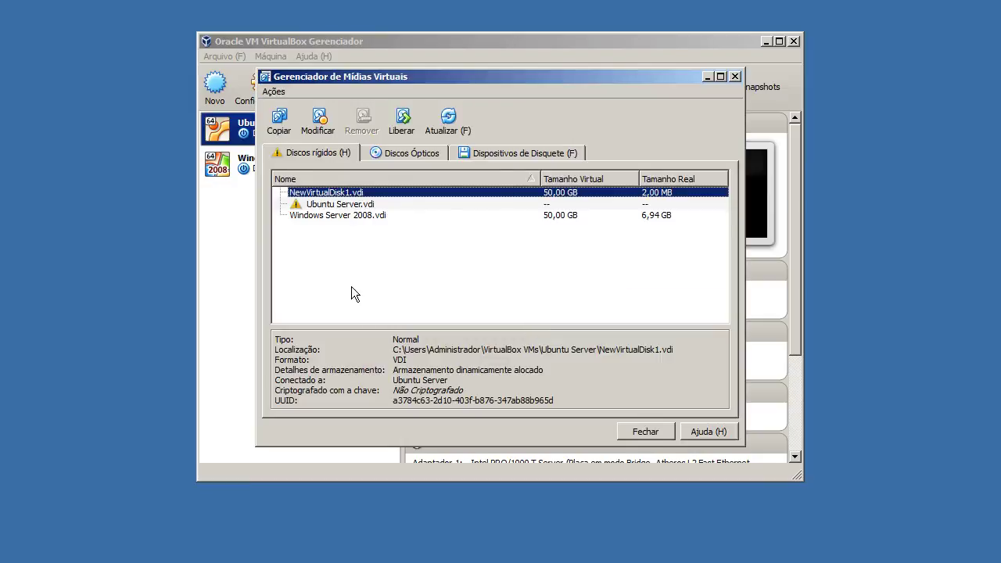
left_click(350, 206)
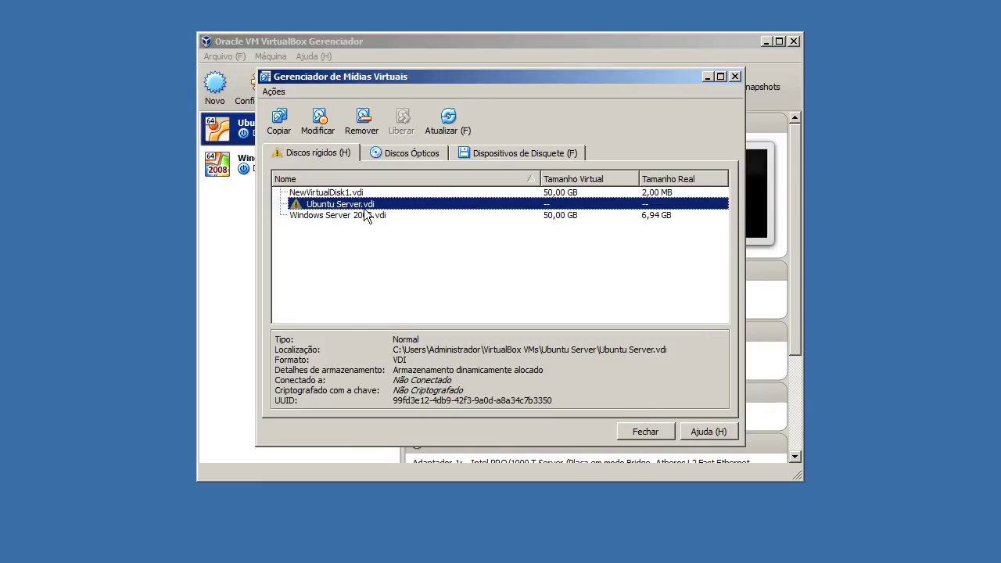
Remove the inaccessible Ubuntu Server.vdi from the list of known hard disks and close Gerenciador de Mídias Virtuais.
mouse_move(365, 216)
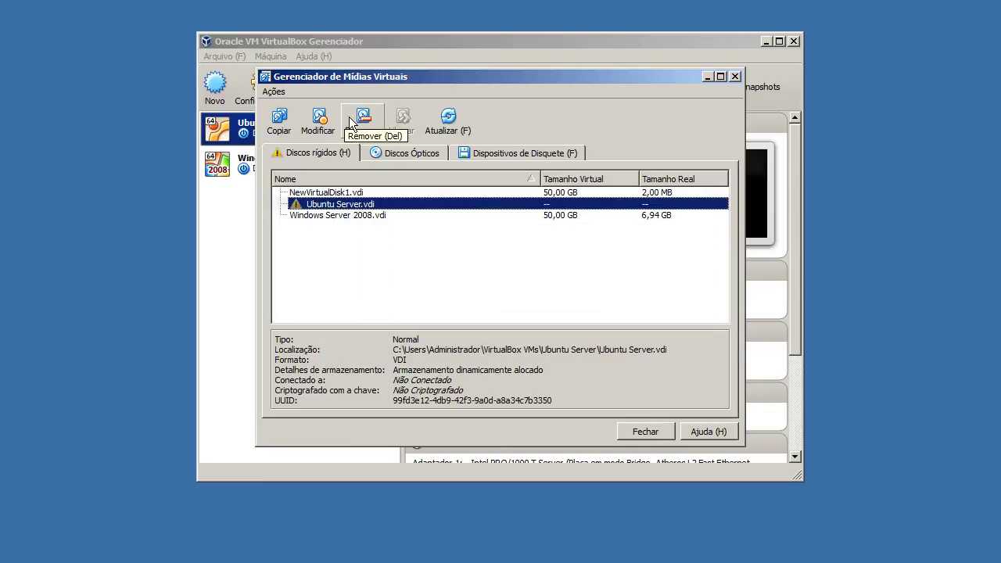
left_click(350, 118)
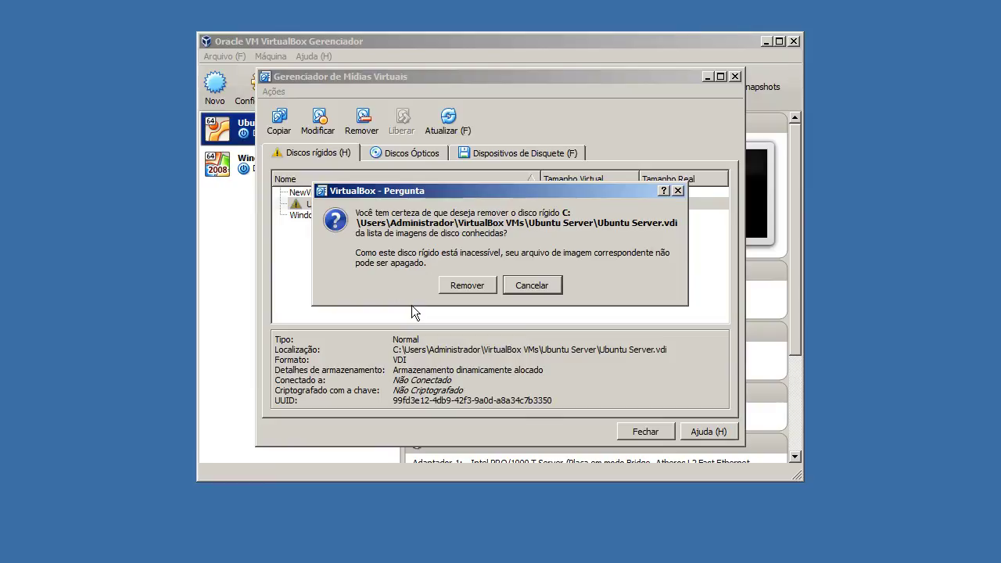
left_click(466, 286)
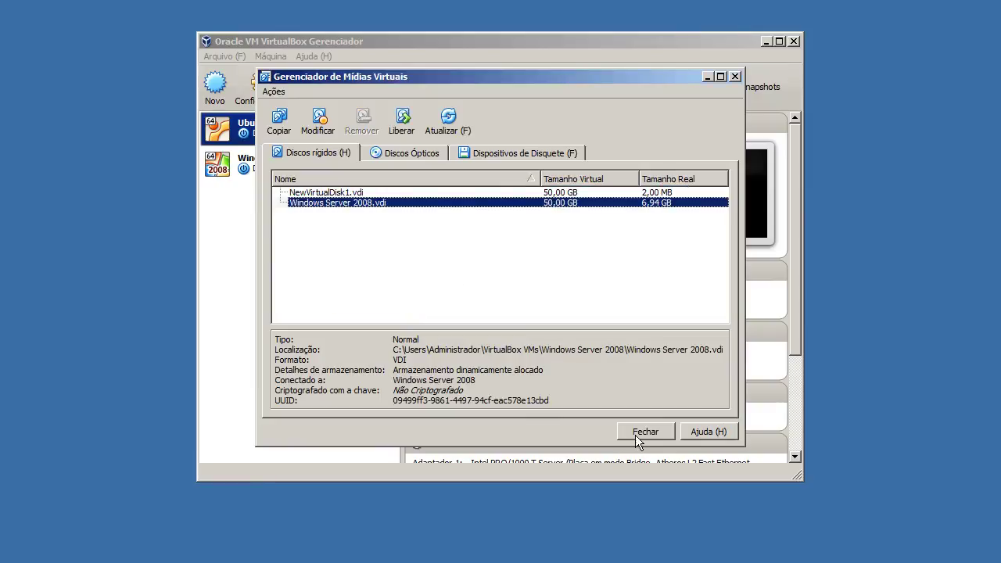
left_click(645, 432)
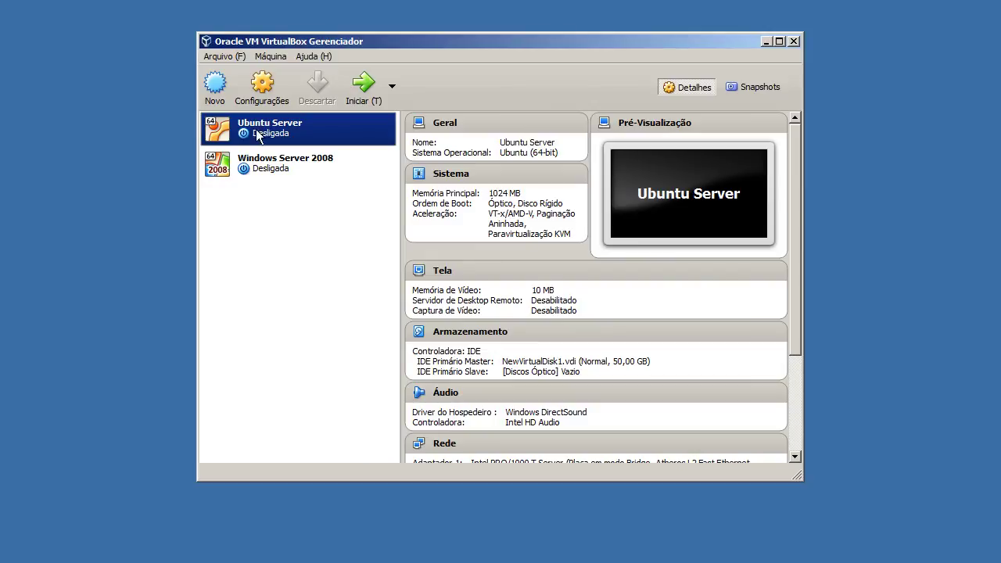
Reopen Gerenciador de Mídias Virtuais, review its hard disks, optical discs and floppy devices, and close it.
left_click(214, 85)
left_click(695, 103)
left_click(225, 56)
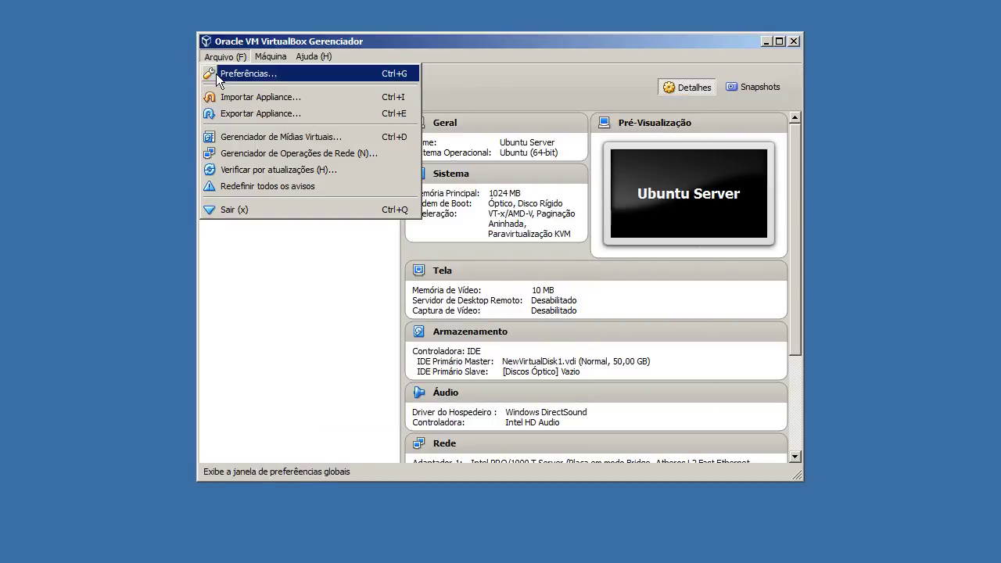
left_click(231, 140)
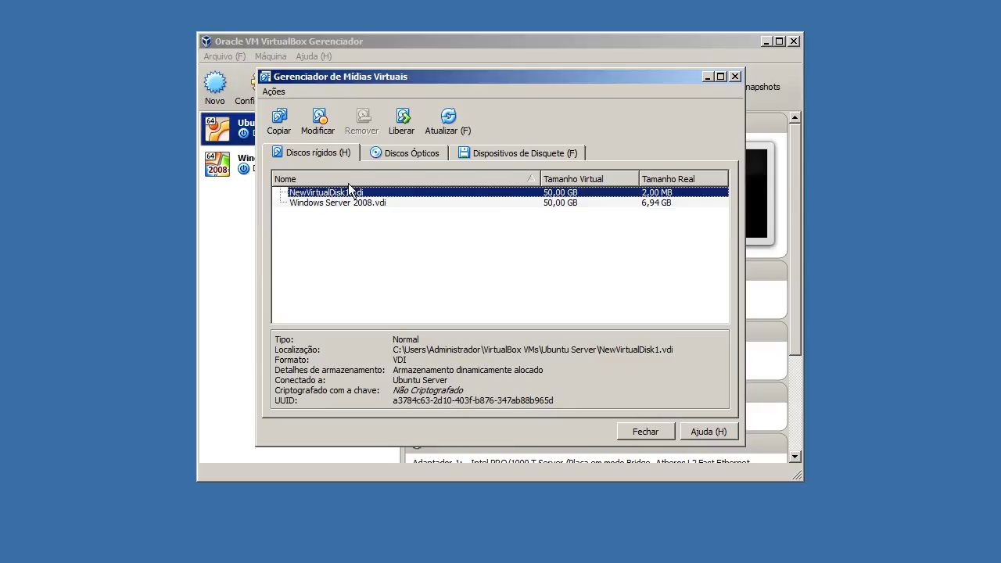
left_click(374, 155)
left_click(374, 204)
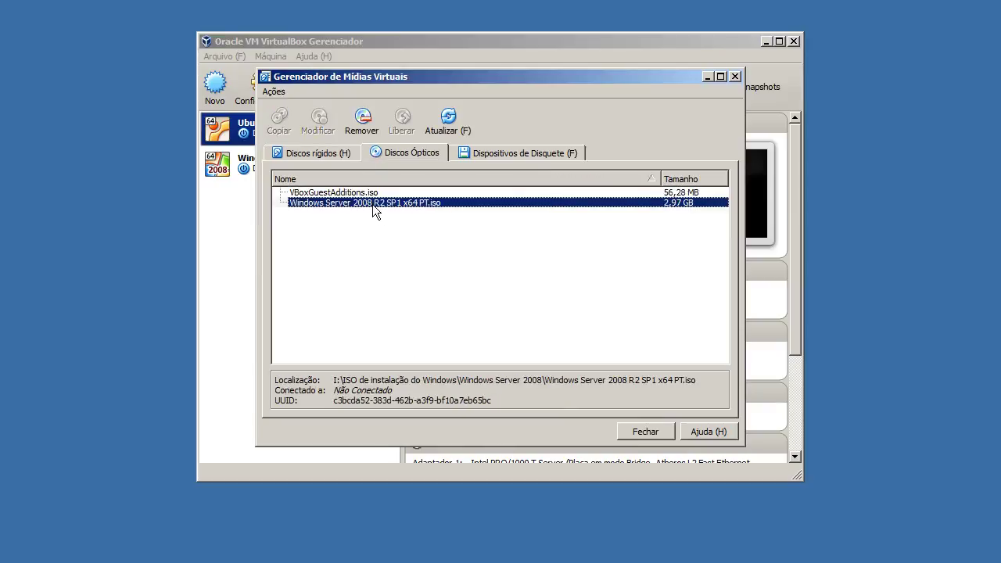
left_click(499, 157)
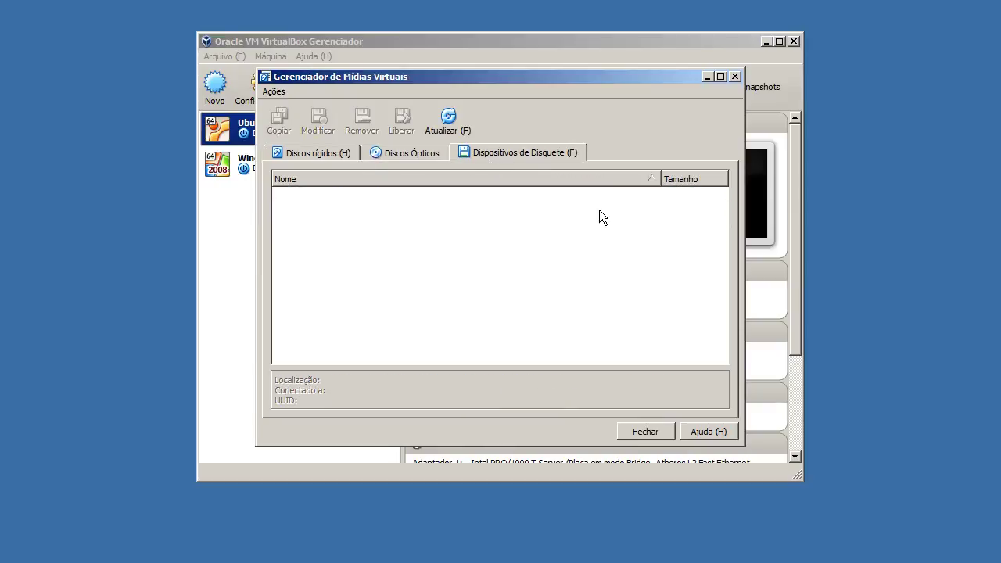
left_click(735, 76)
Review the details of the Windows Server 2008 machine and close the VirtualBox manager.
left_click(360, 175)
scroll(543, 346, "down", 3)
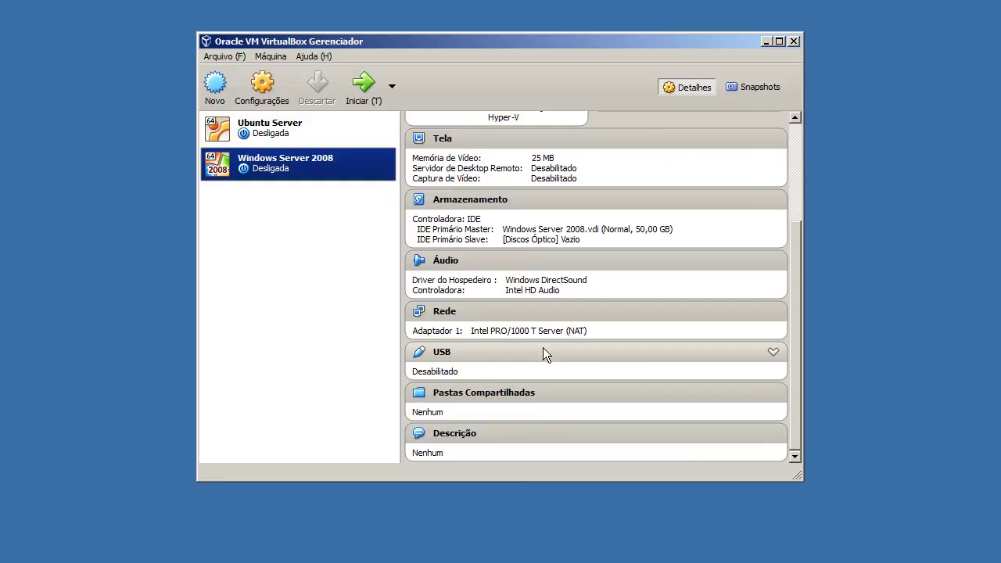
left_click(794, 41)
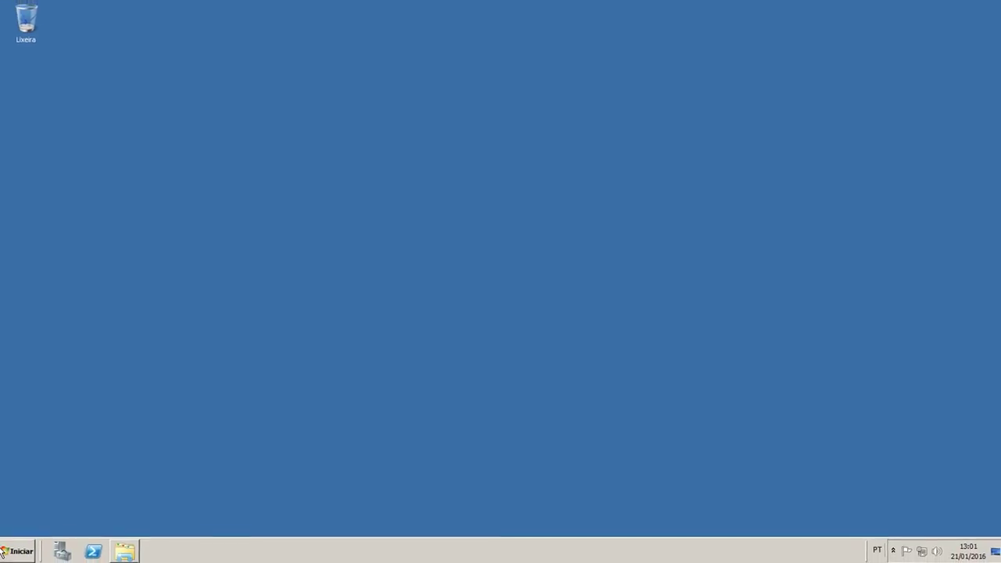
Switch to Chrome, go to download.virtualbox.org/virtualbox and open the 5.0.14 folder.
left_click(6, 550)
left_click(52, 362)
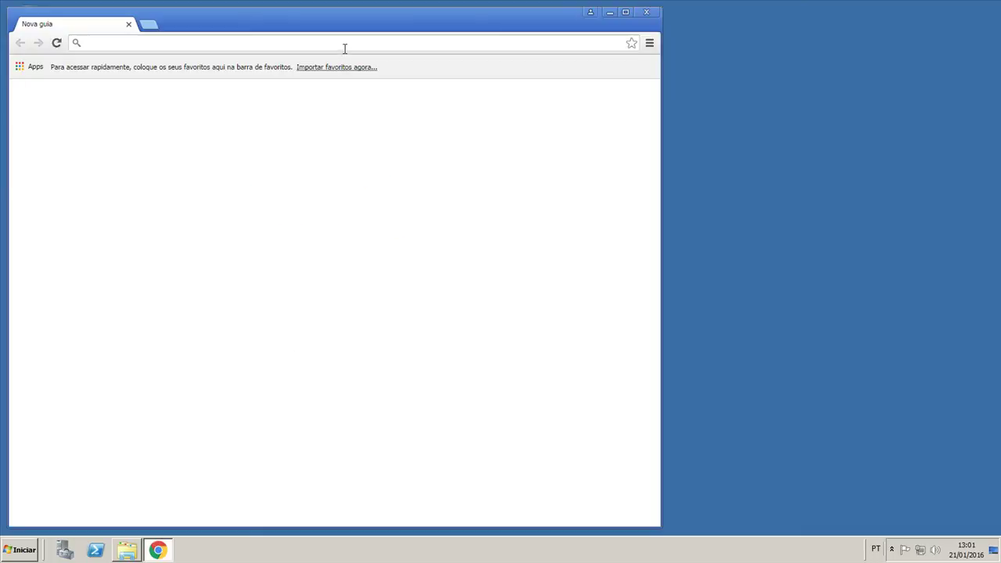
type("down")
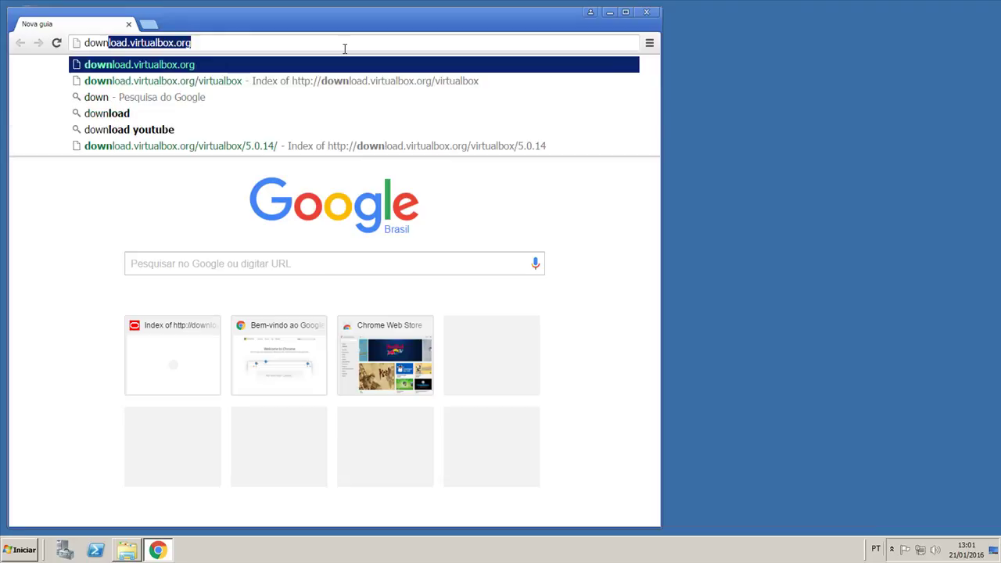
key("Down")
key("Return")
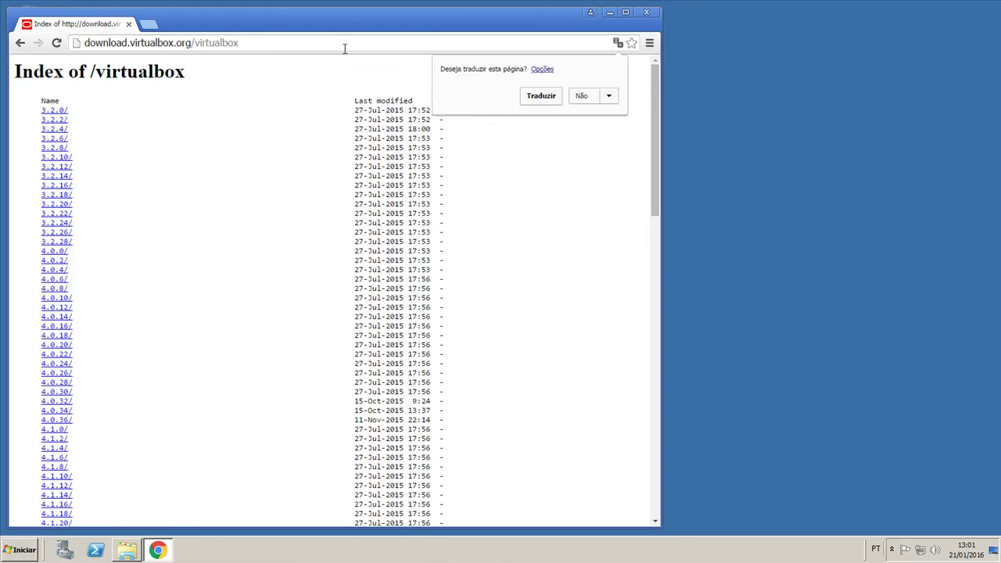
scroll(289, 145, "down", 15)
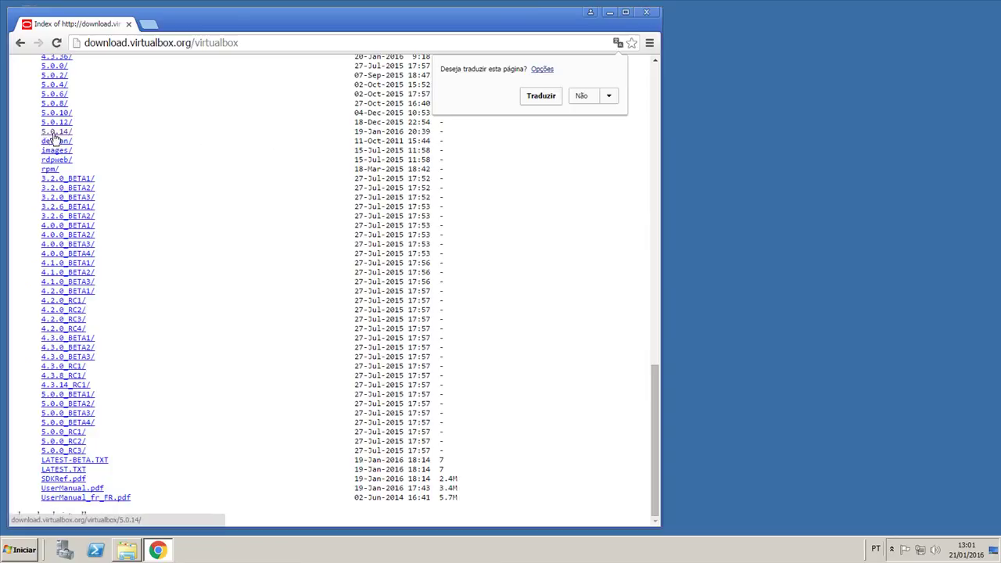
left_click(60, 133)
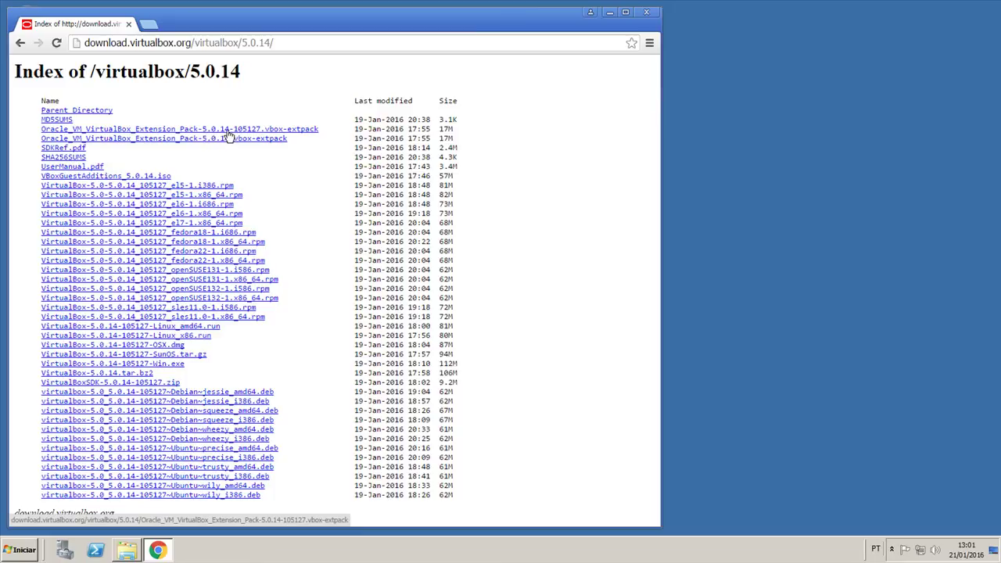
Download Oracle_VM_VirtualBox_Extension_Pack-5.0.14-105127.vbox-extpack and show it in the Downloads folder.
left_click(302, 131)
left_click(583, 514)
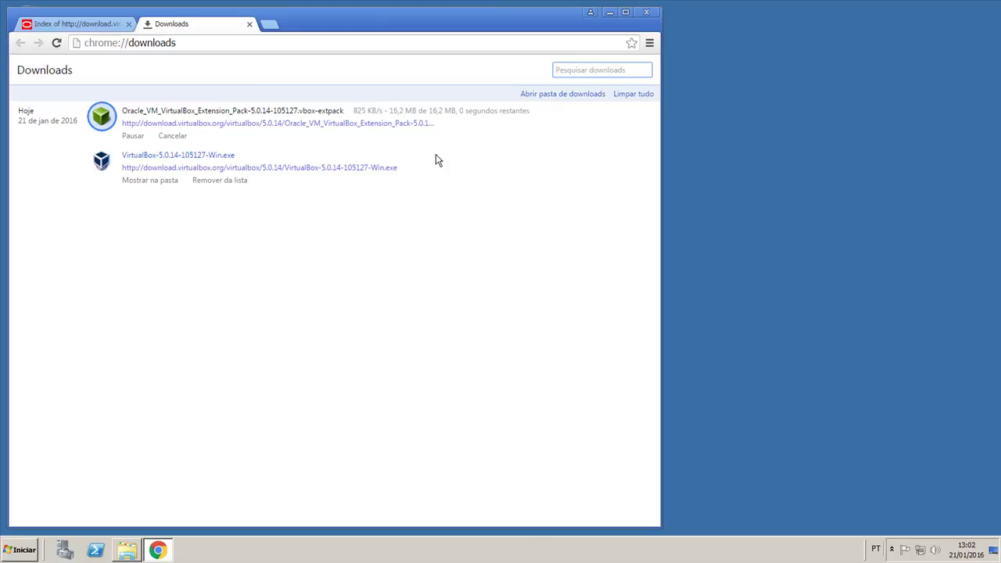
left_click(160, 137)
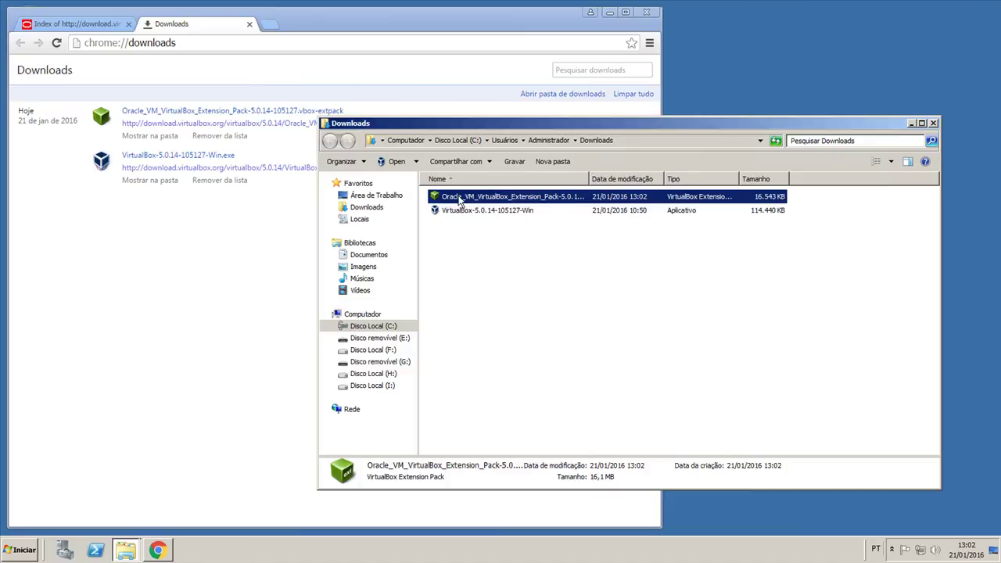
Install the downloaded Oracle VM VirtualBox Extension Pack, reading through and accepting its license agreement.
double_click(530, 200)
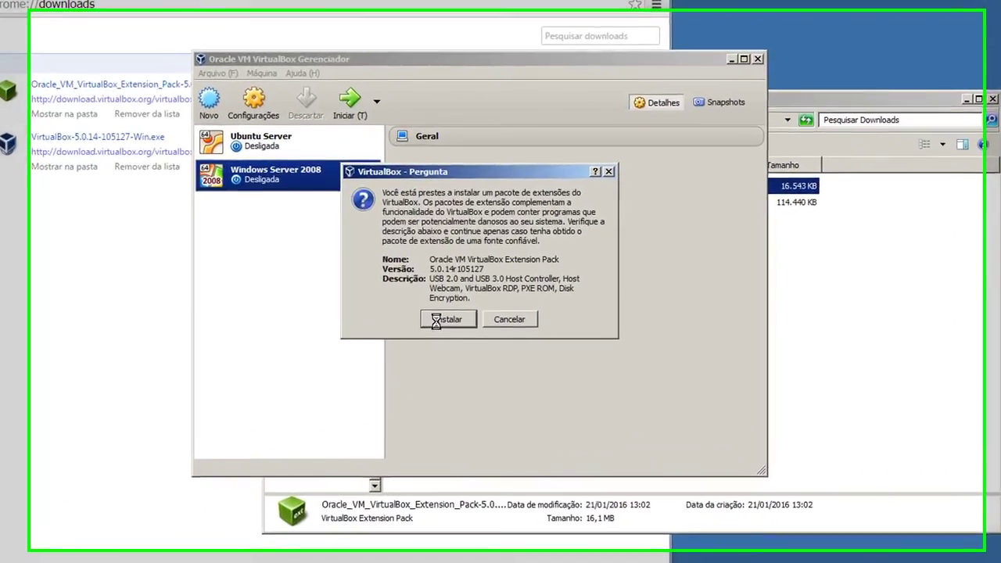
left_click(435, 322)
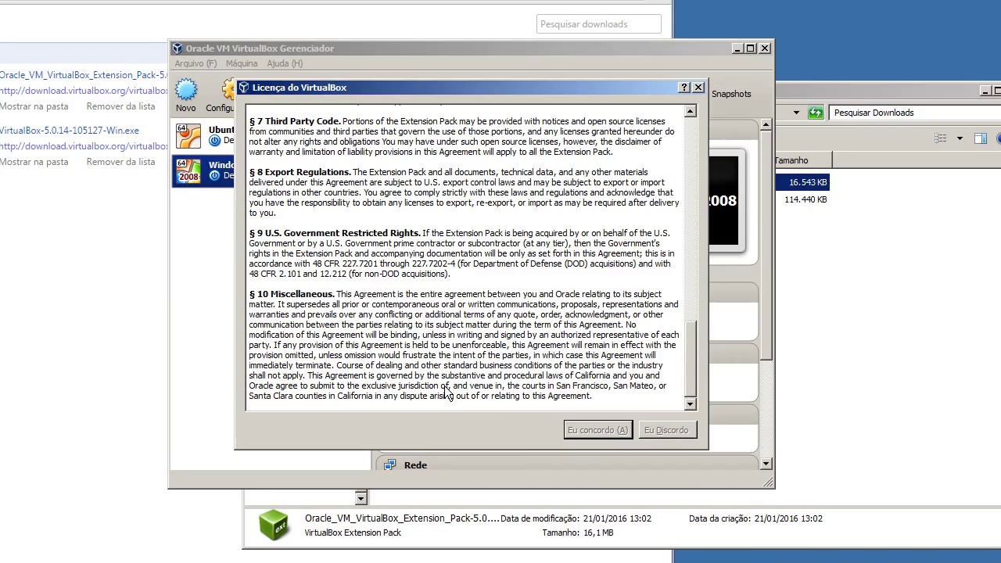
scroll(442, 267, "down", 2)
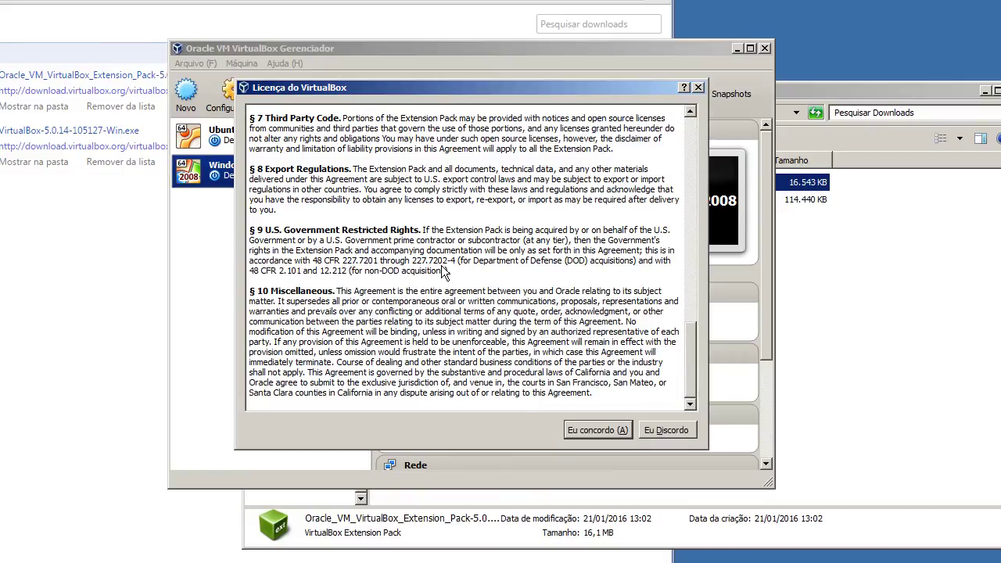
scroll(442, 271, "up", 15)
scroll(443, 271, "down", 8)
left_click(580, 432)
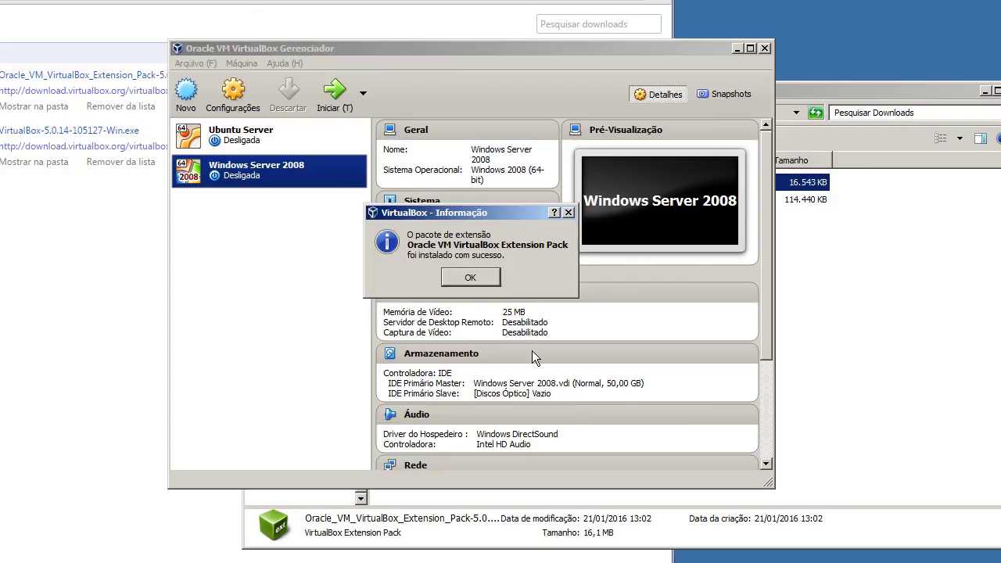
left_click(481, 277)
Open the settings of the Windows Server 2008 machine and review the general Avançado, Descrição and Criptografia options.
scroll(441, 366, "down", 3)
scroll(442, 367, "up", 3)
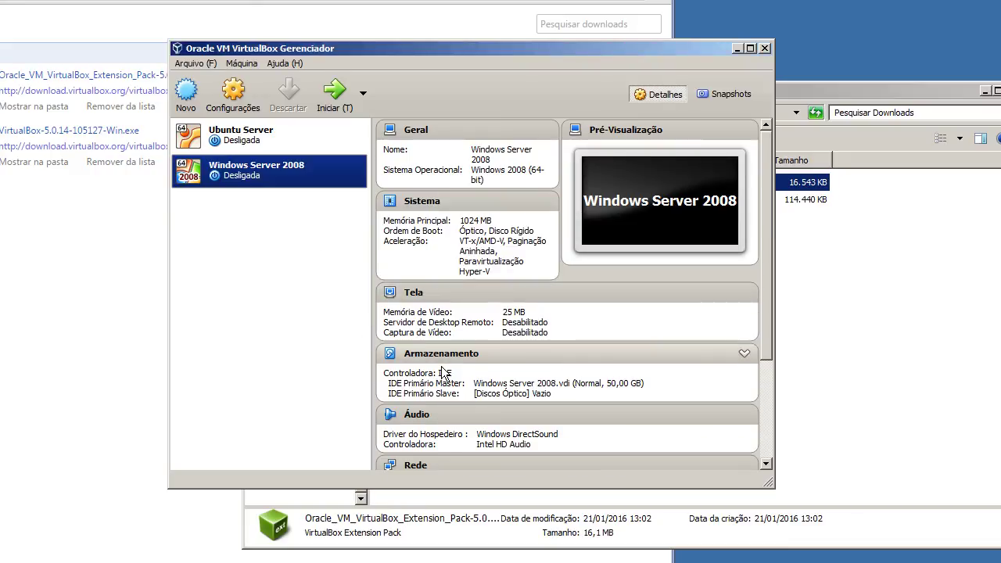
right_click(261, 173)
left_click(238, 215)
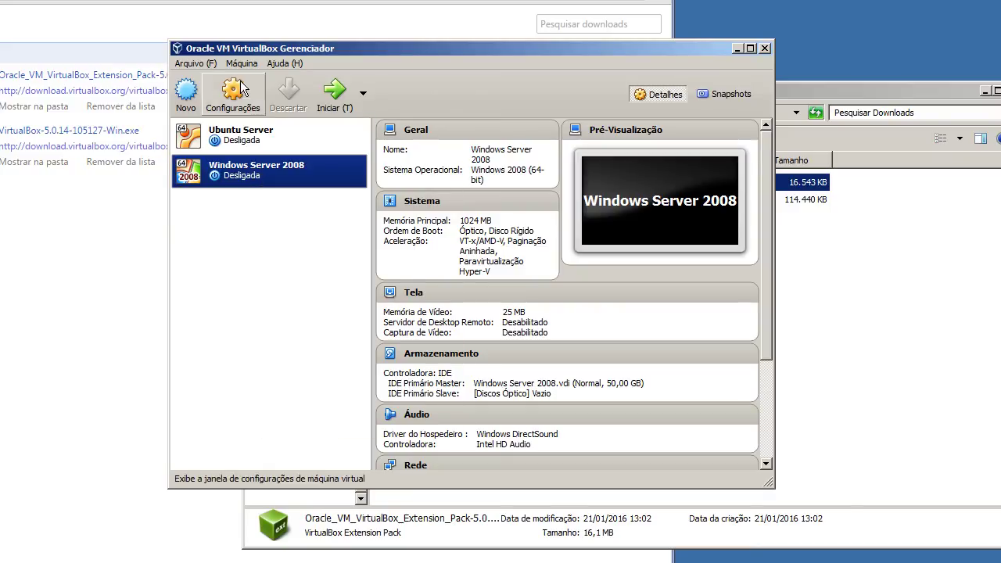
left_click(242, 63)
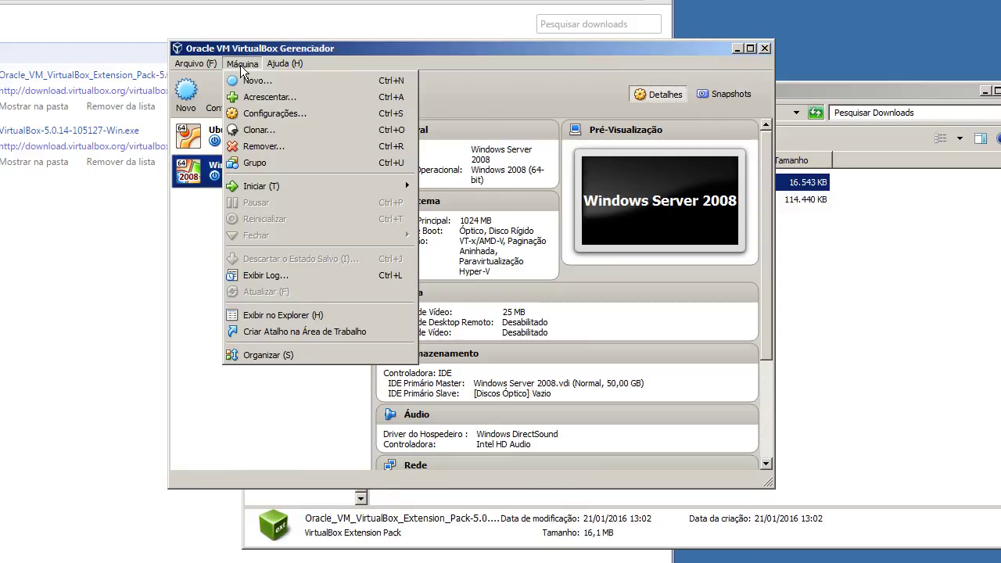
left_click(254, 117)
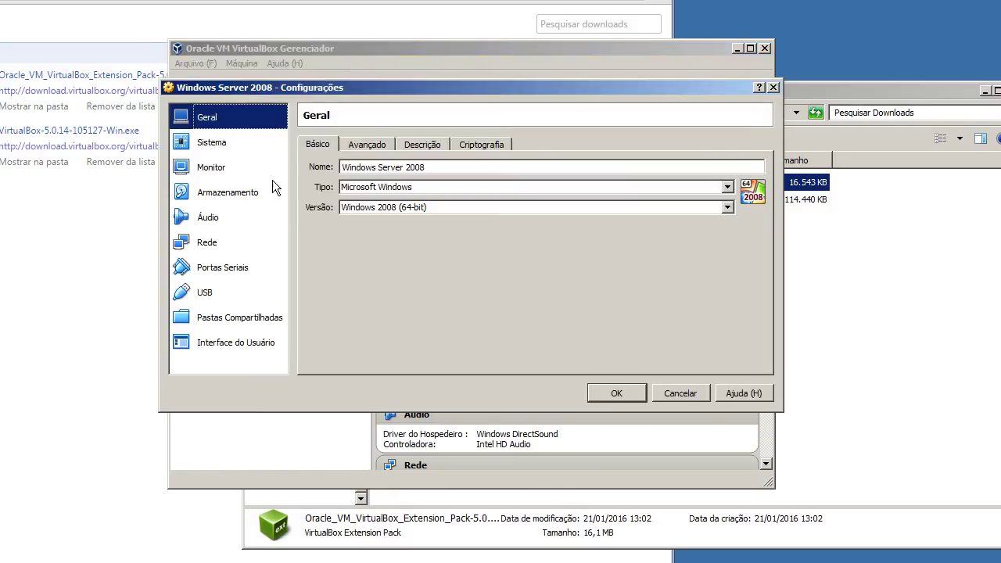
left_click(353, 148)
left_click(428, 148)
left_click(478, 147)
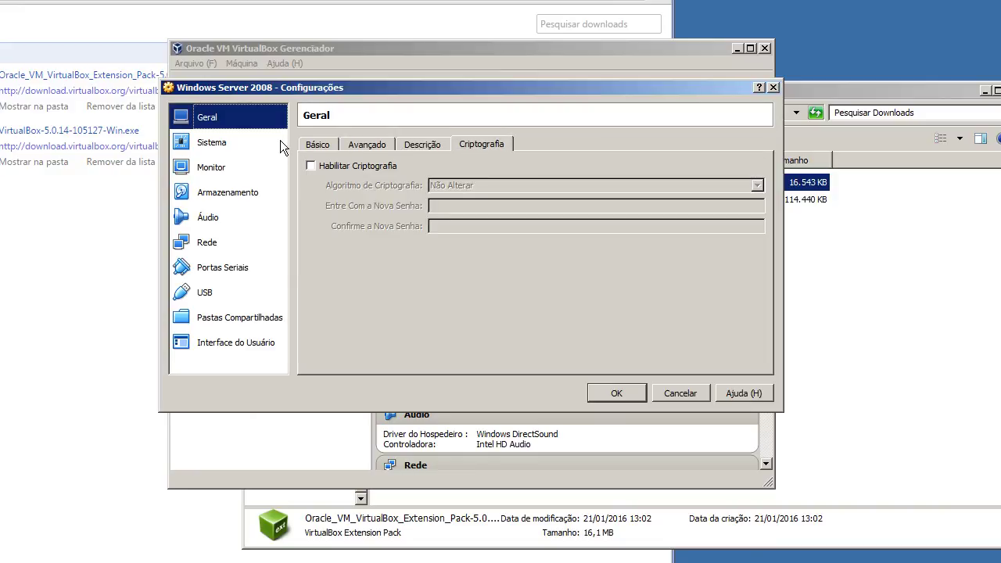
Try encryption with the AES-XTS256-PLAIN64 algorithm, filling in the new password and its confirmation, and switch encryption back off.
left_click(353, 166)
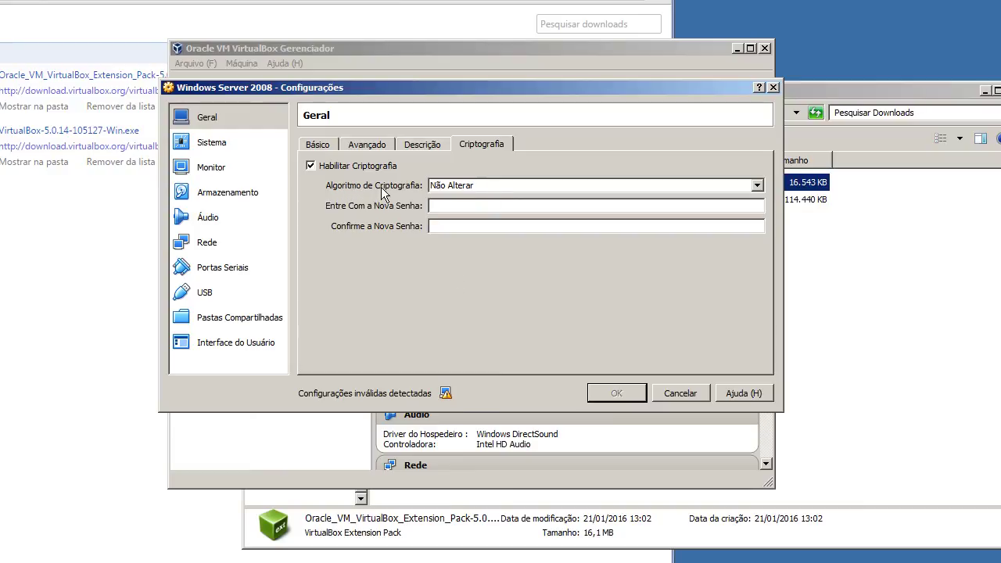
left_click(520, 188)
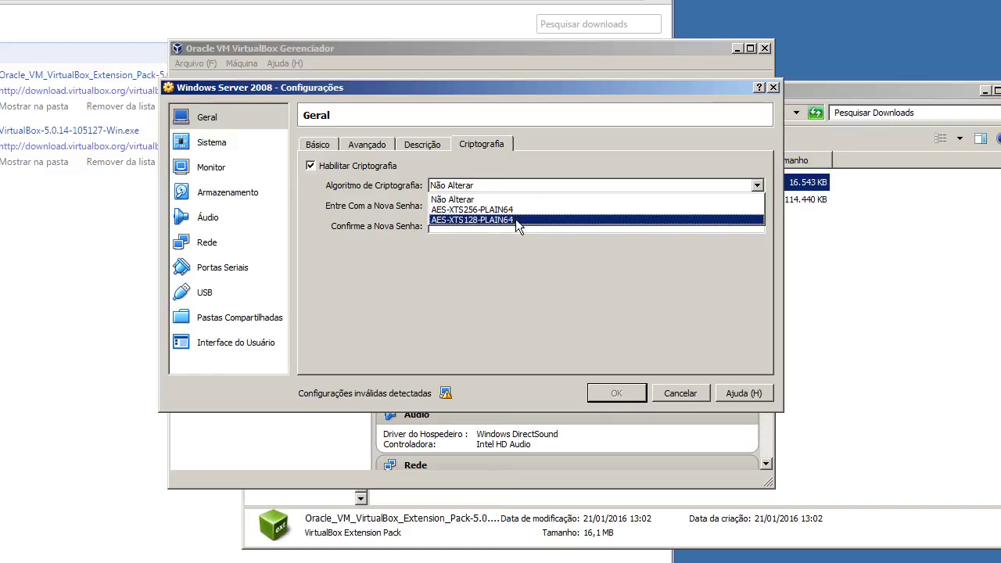
left_click(491, 210)
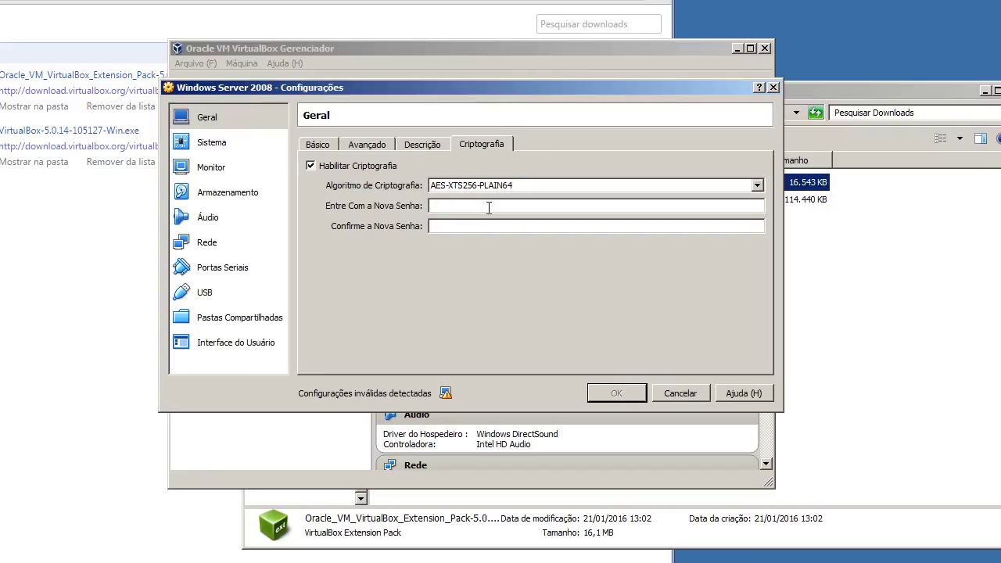
type("********")
key("Tab")
type("********")
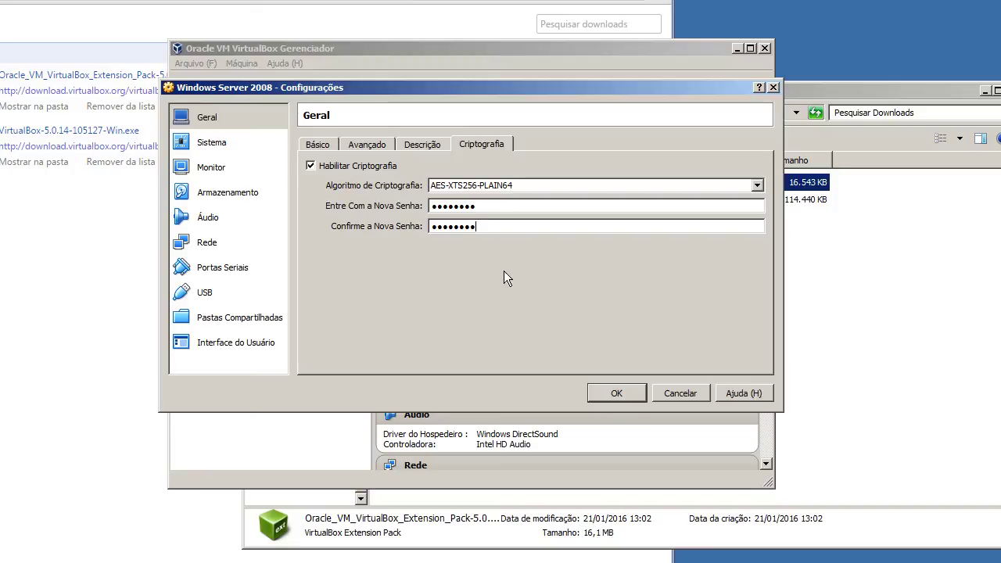
left_click(341, 168)
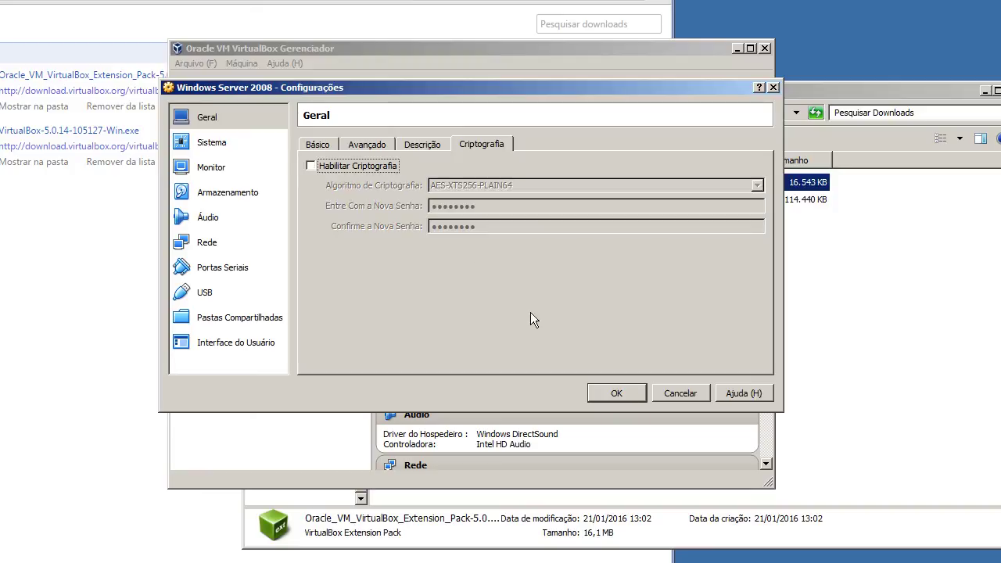
Review the motherboard, processor and acceleration settings in the Sistema section.
left_click(234, 145)
left_click(376, 148)
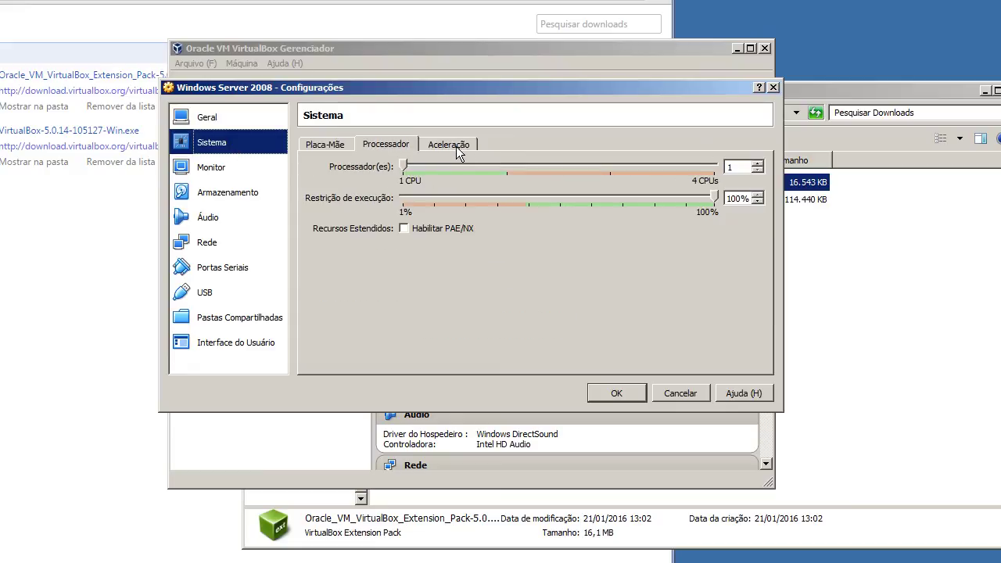
left_click(336, 148)
left_click(454, 150)
Review the Monitor display and video capture settings and enable the remote display server.
left_click(252, 164)
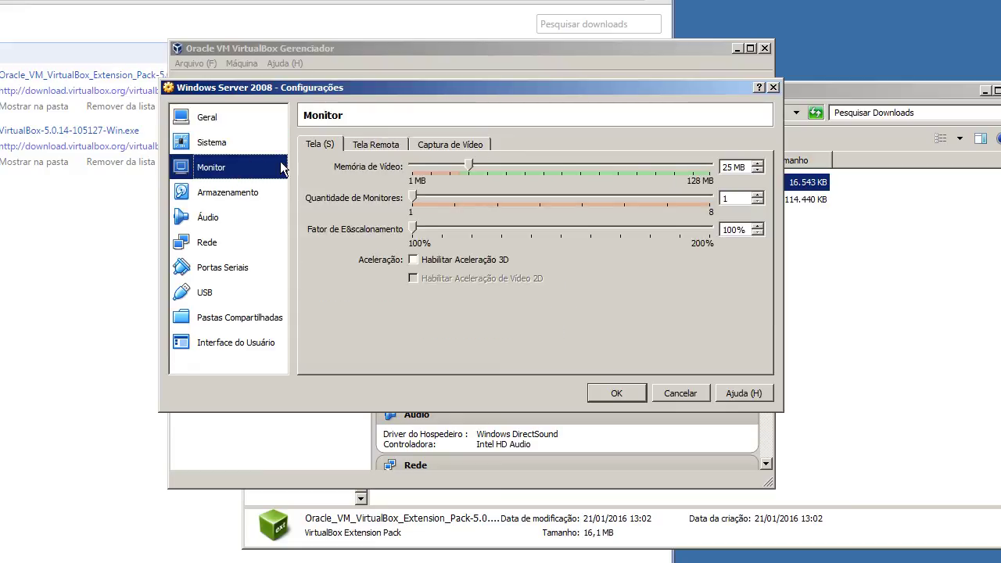
left_click(377, 146)
left_click(439, 144)
left_click(372, 146)
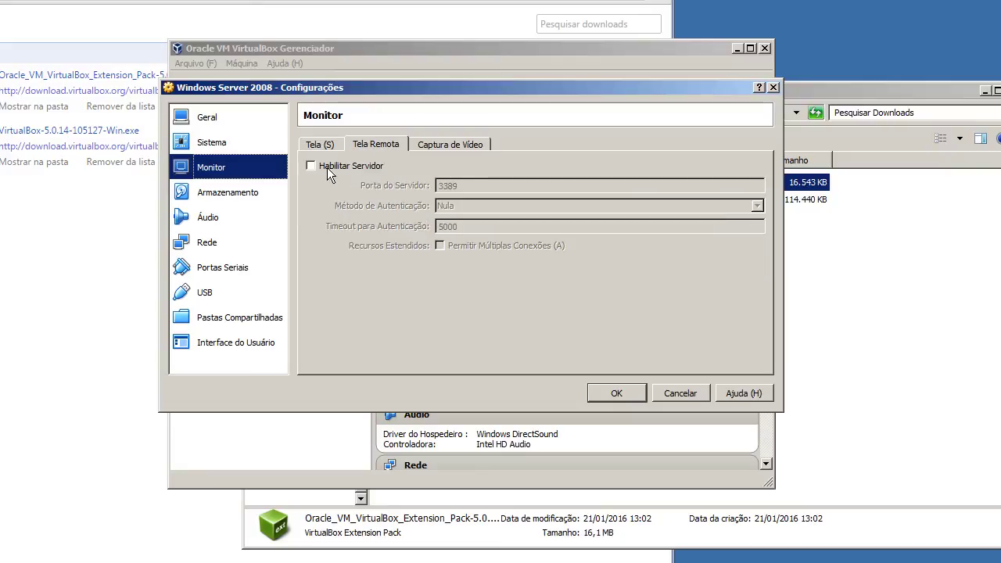
left_click(342, 165)
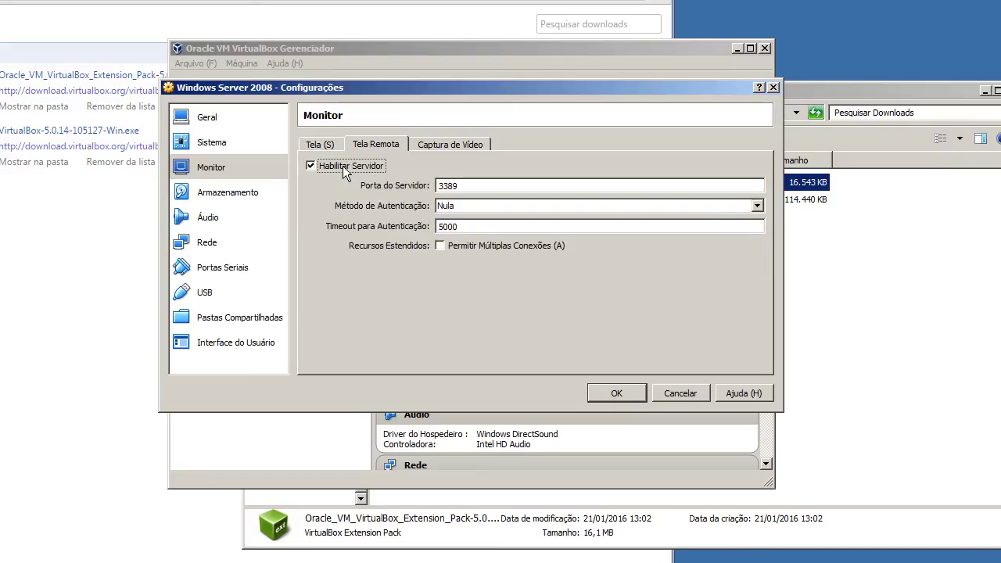
Review the remote display server's port, authentication methods and multiple-connection option, and switch the server back off.
double_click(440, 186)
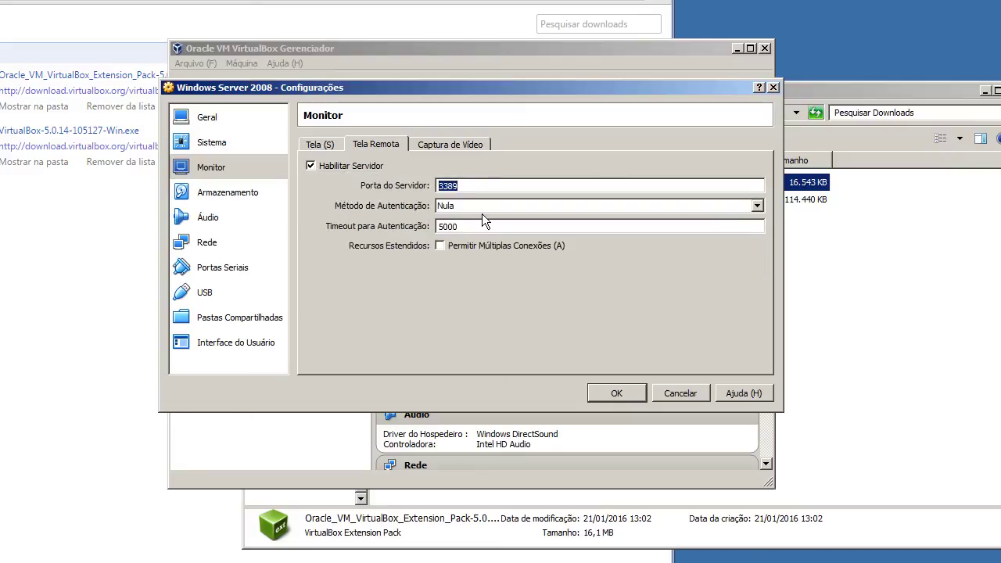
left_click(452, 206)
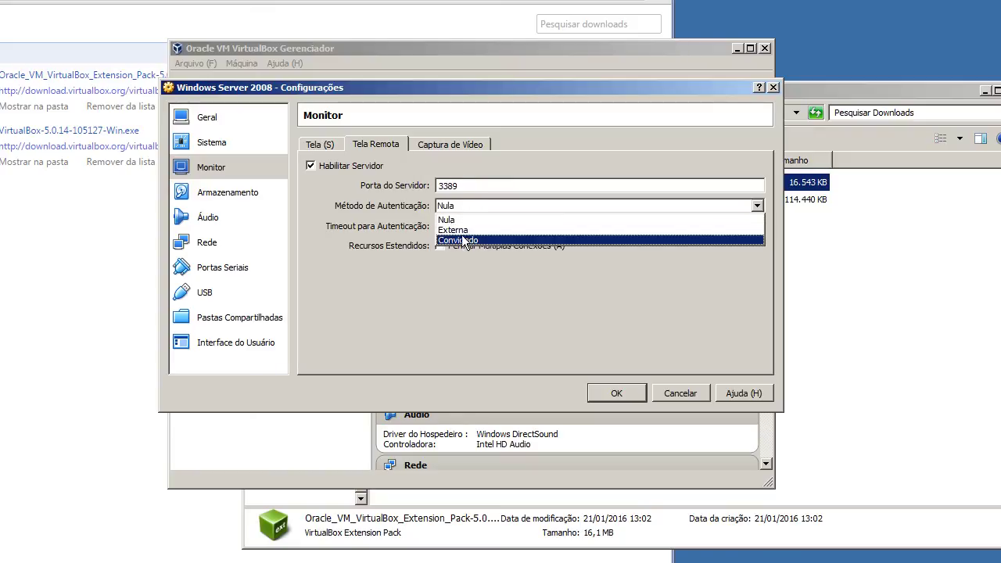
left_click(353, 235)
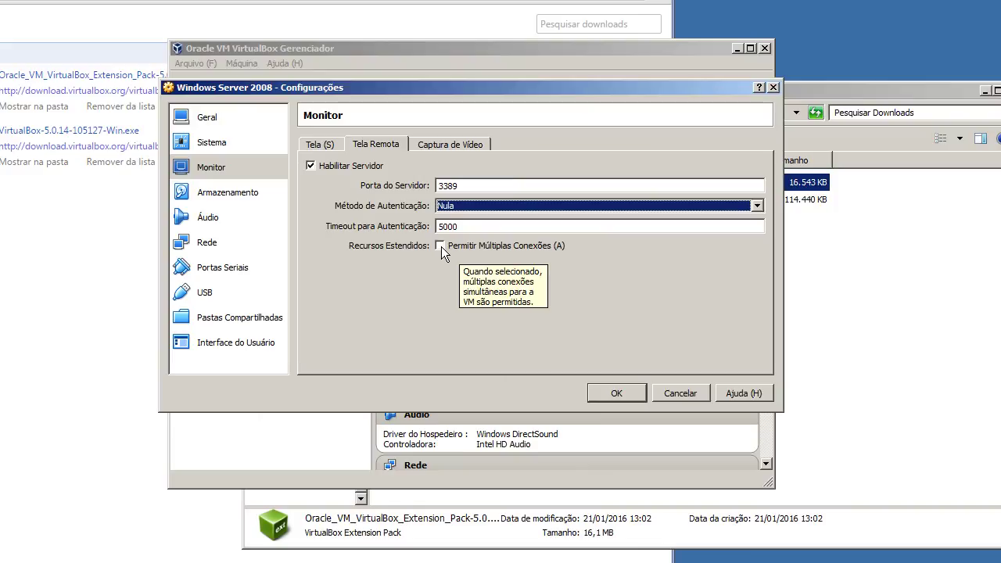
left_click(344, 166)
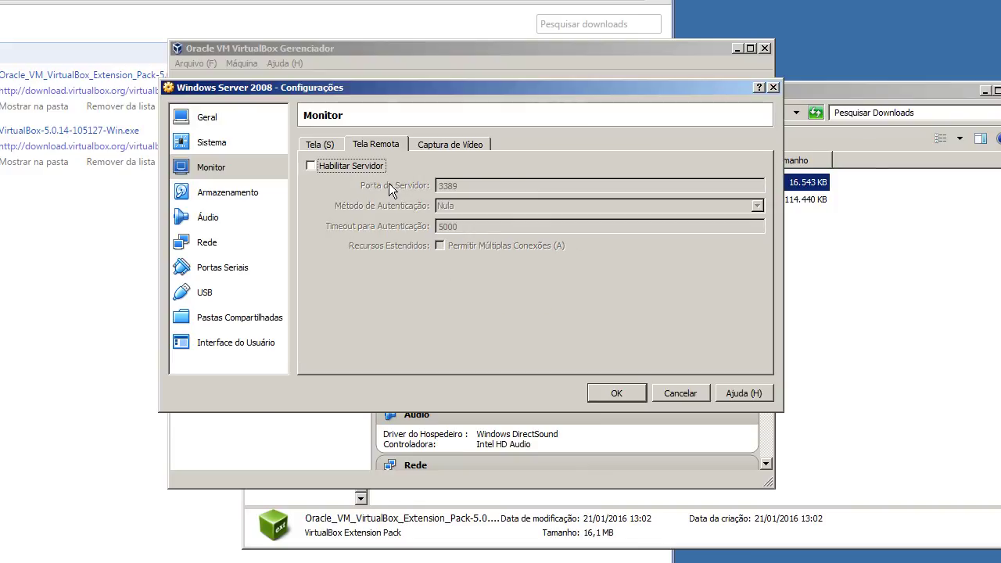
Review the video capture, network and serial port settings, including Porta 2.
left_click(435, 147)
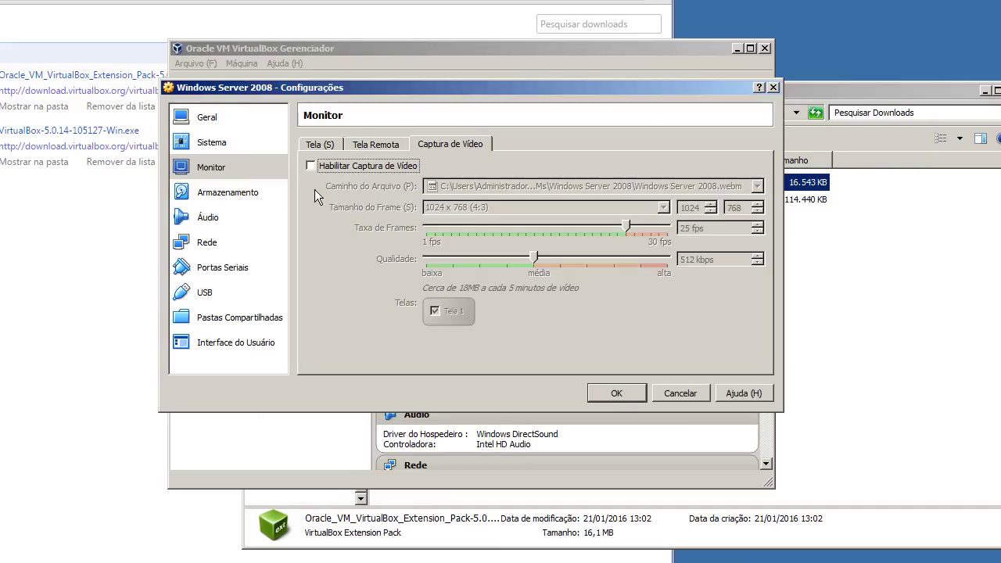
left_click(233, 239)
left_click(238, 270)
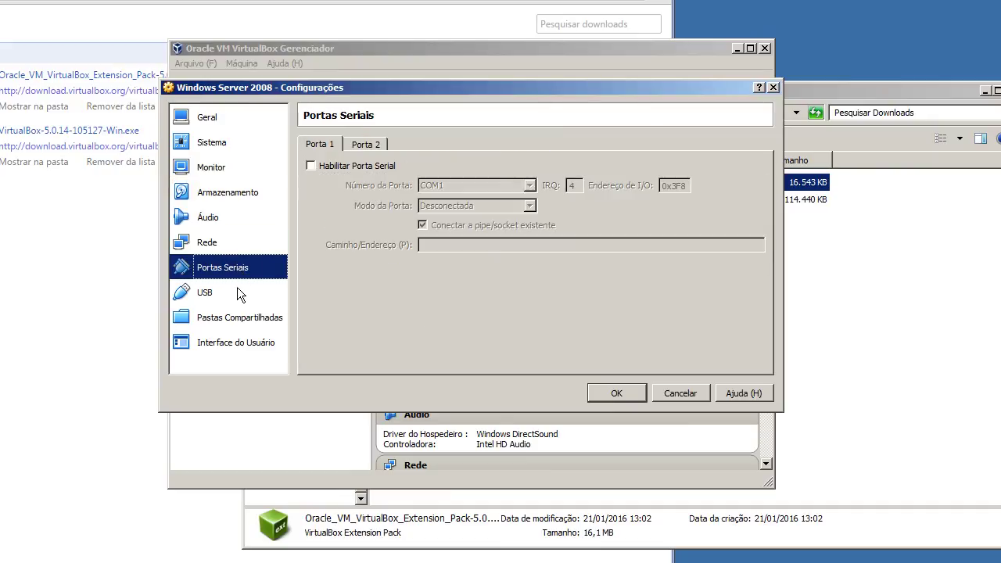
left_click(366, 147)
Enable the USB controller as Controladora USB 2.0 (EHCI) and save the machine's settings.
left_click(249, 288)
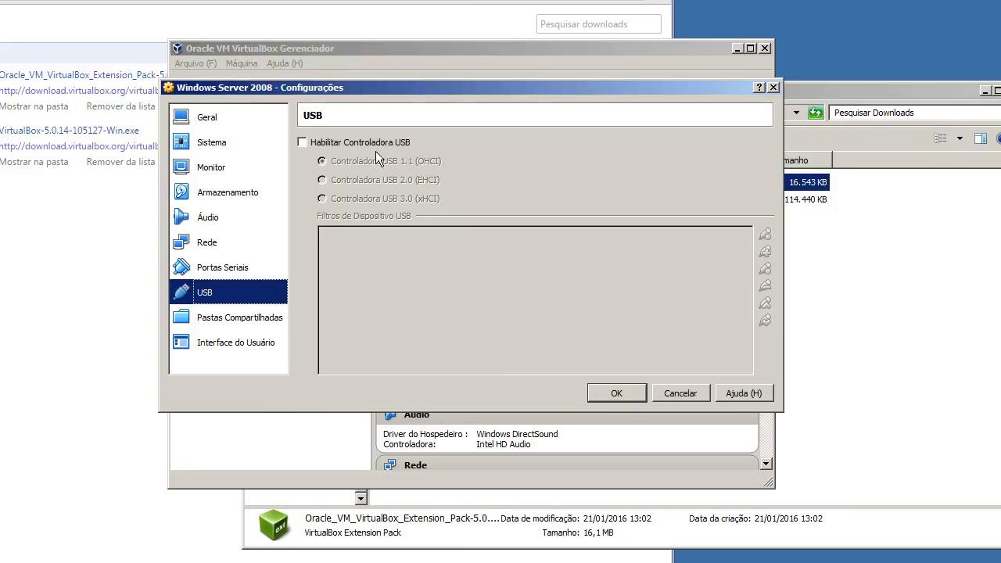
left_click(303, 142)
left_click(344, 180)
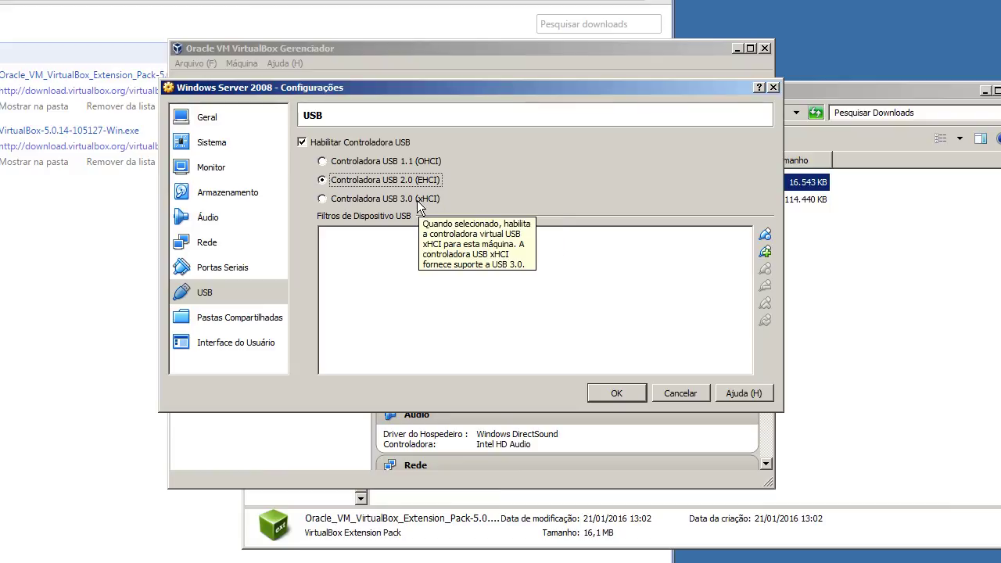
left_click(345, 201)
left_click(390, 181)
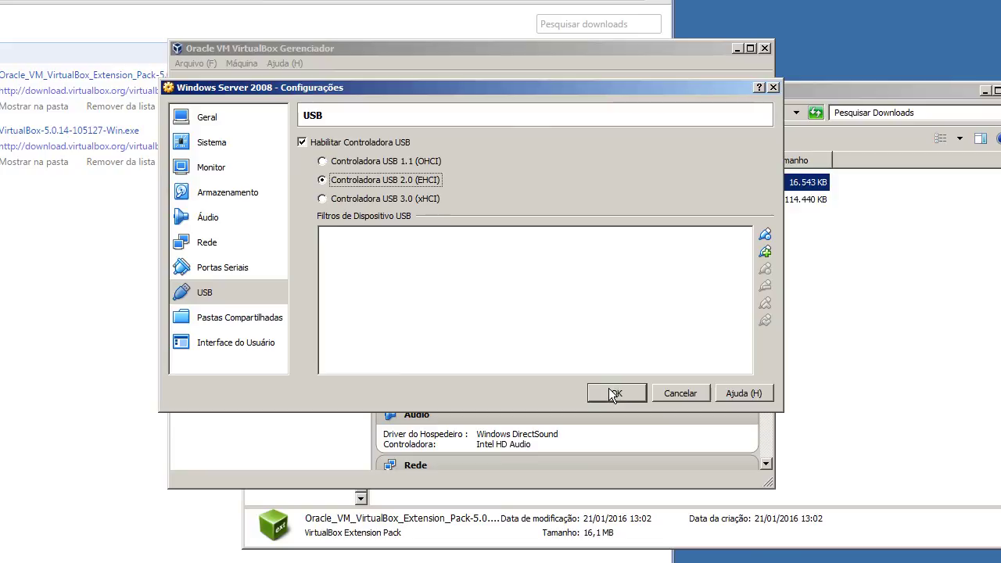
left_click(614, 395)
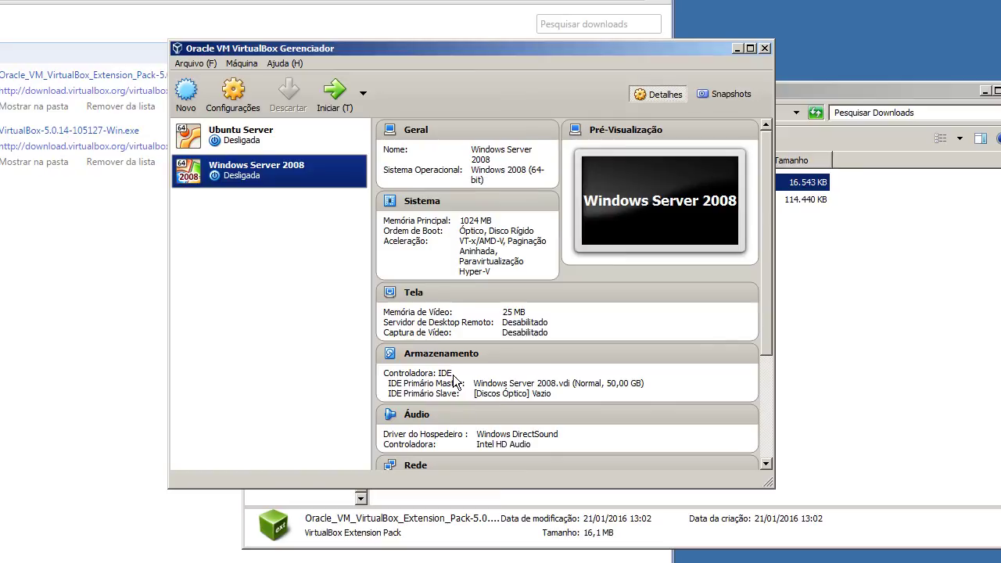
Examine the machine's details summary and recheck its Geral, Criptografia and USB settings, leaving them unchanged.
scroll(451, 350, "down", 3)
scroll(451, 350, "up", 3)
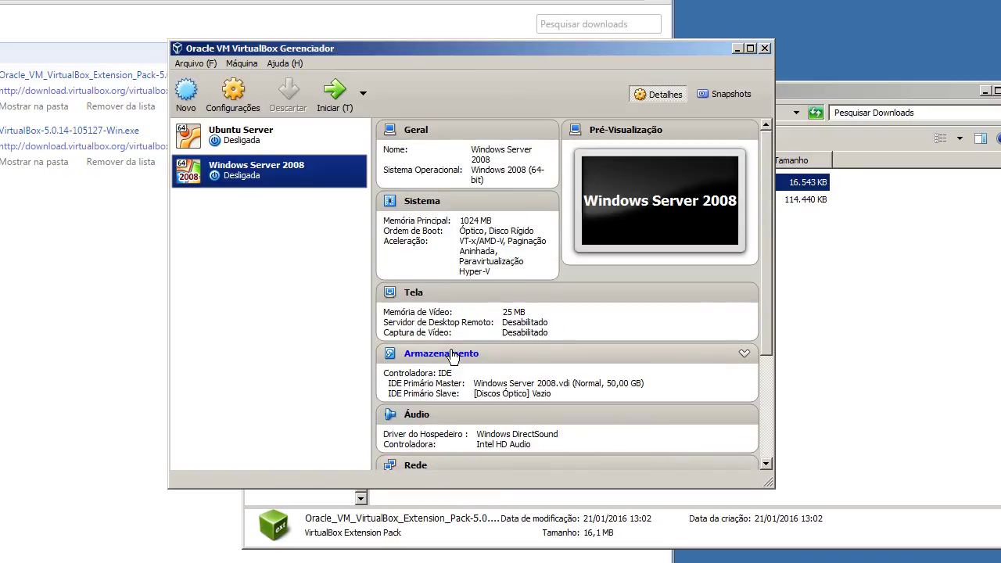
right_click(306, 177)
left_click(313, 186)
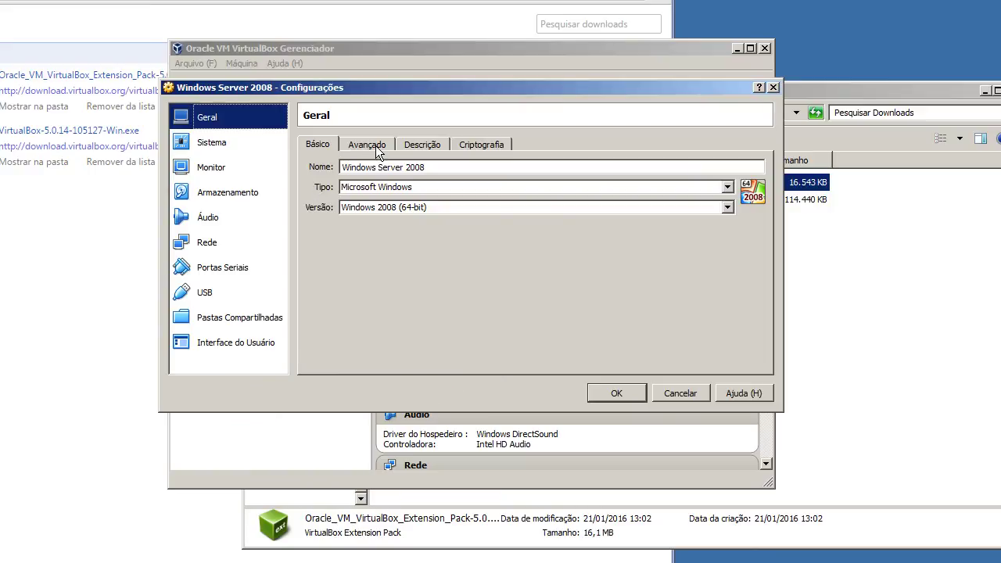
left_click(376, 145)
left_click(420, 147)
key("ctrl+Tab")
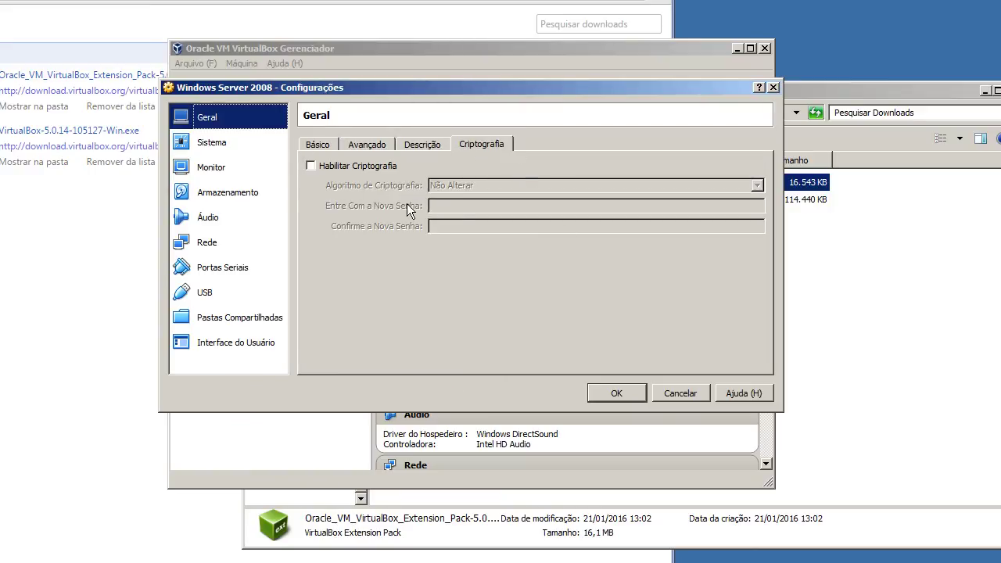
left_click(234, 295)
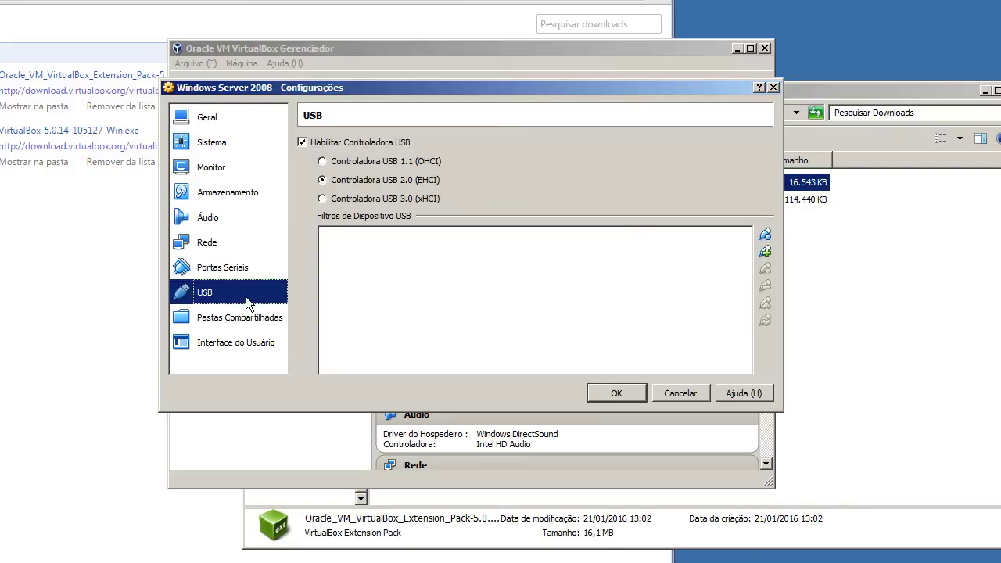
left_click(772, 88)
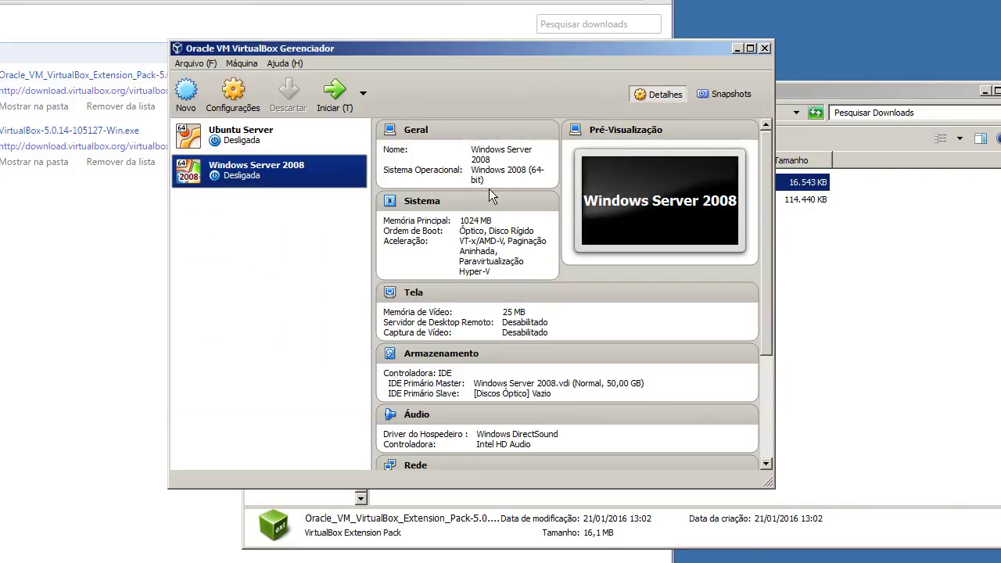
scroll(534, 263, "down", 3)
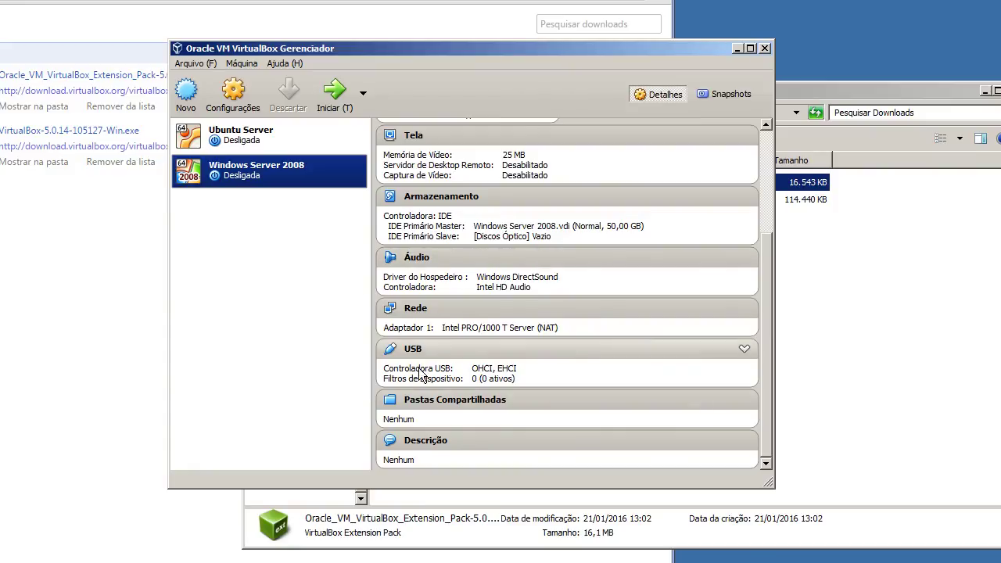
Start the Windows Server 2008 machine and view the list of host USB devices that can be attached.
left_click(344, 108)
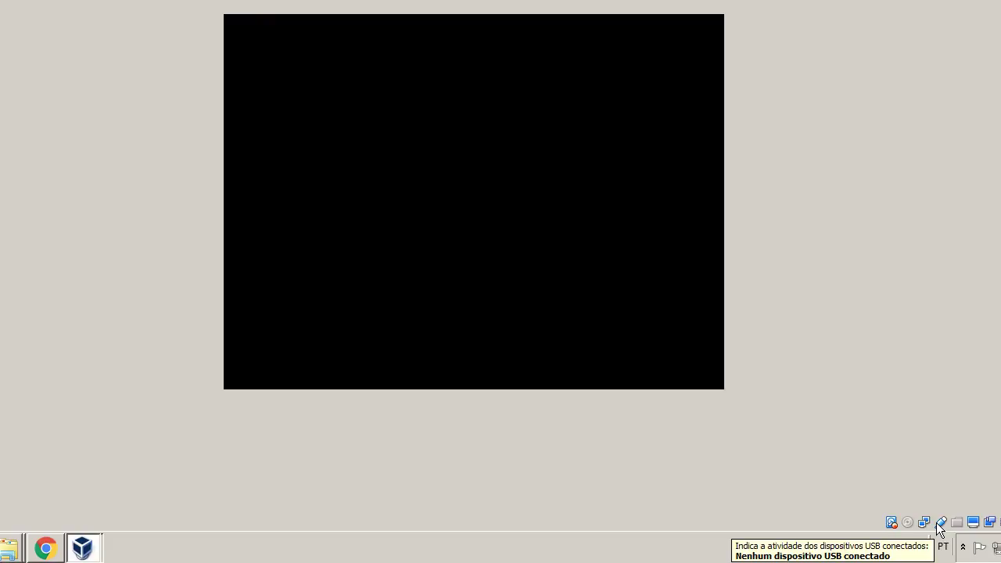
right_click(940, 524)
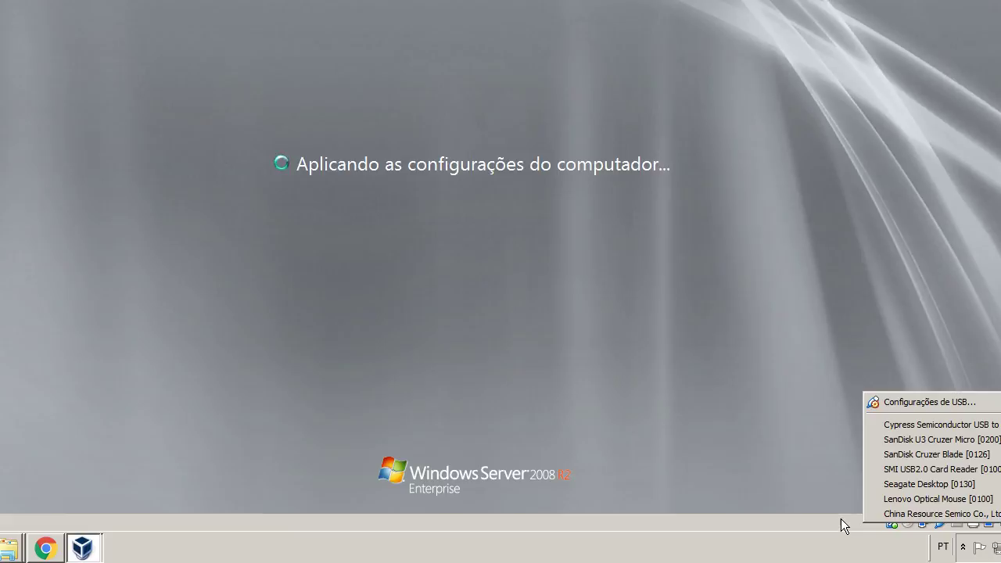
left_click(859, 519)
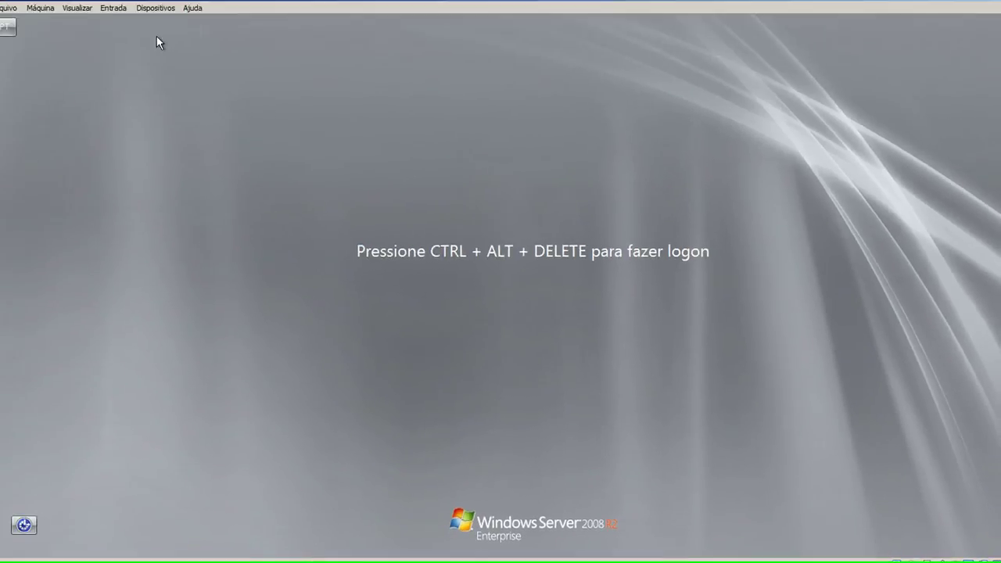
Send the secure logon command to the virtual machine and log on with the account password.
left_click(125, 19)
mouse_move(124, 33)
left_click(250, 58)
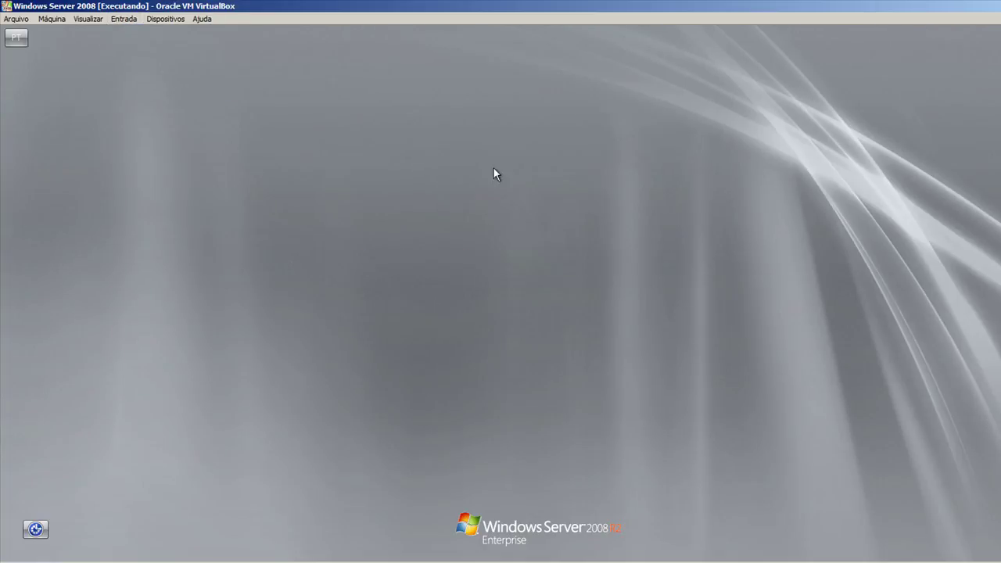
type("********")
key("Return")
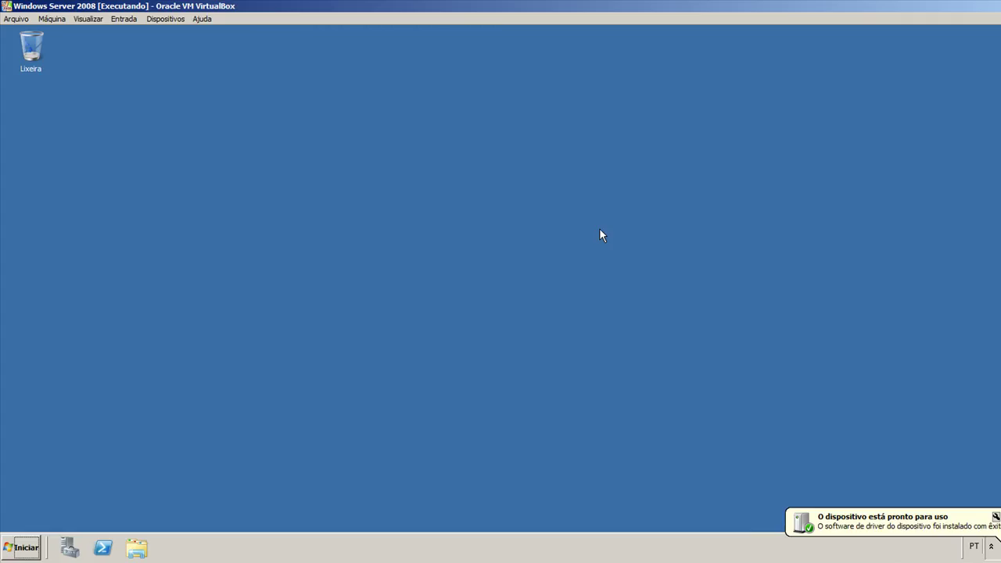
Review and dismiss the guest's USB controller driver report, and attach the SanDisk Cruzer Blade [0126] to the virtual machine.
left_click(805, 526)
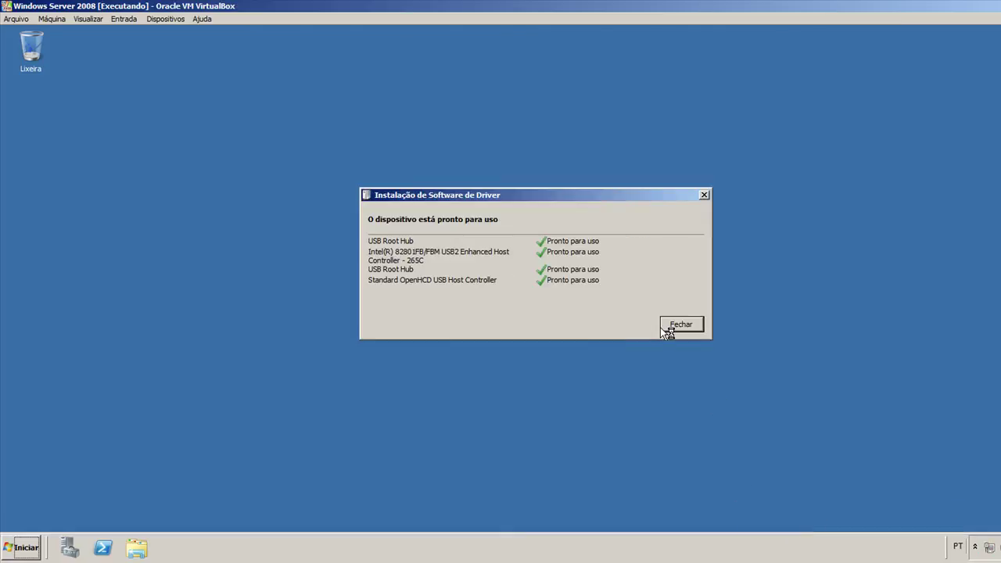
left_click(673, 327)
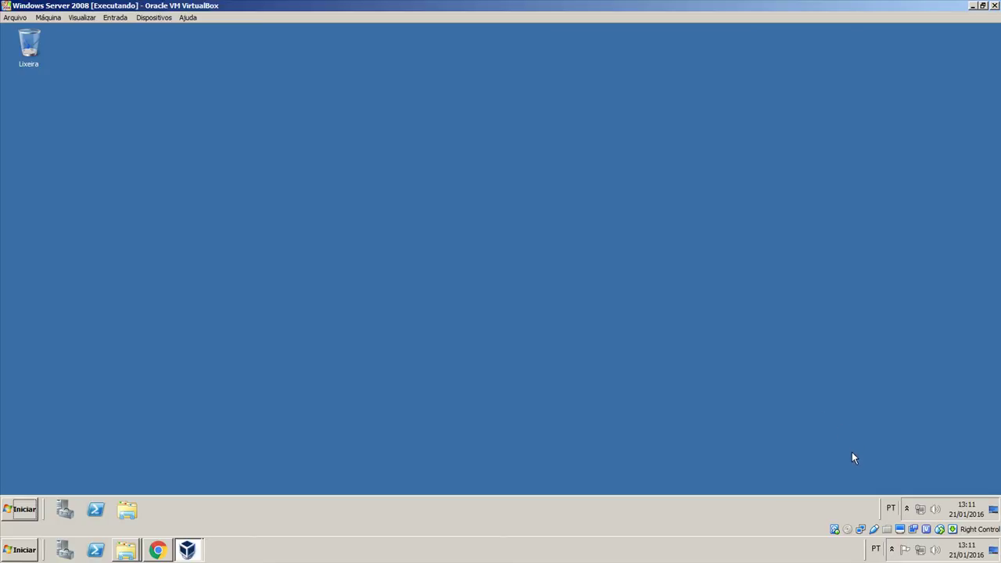
left_click(875, 531)
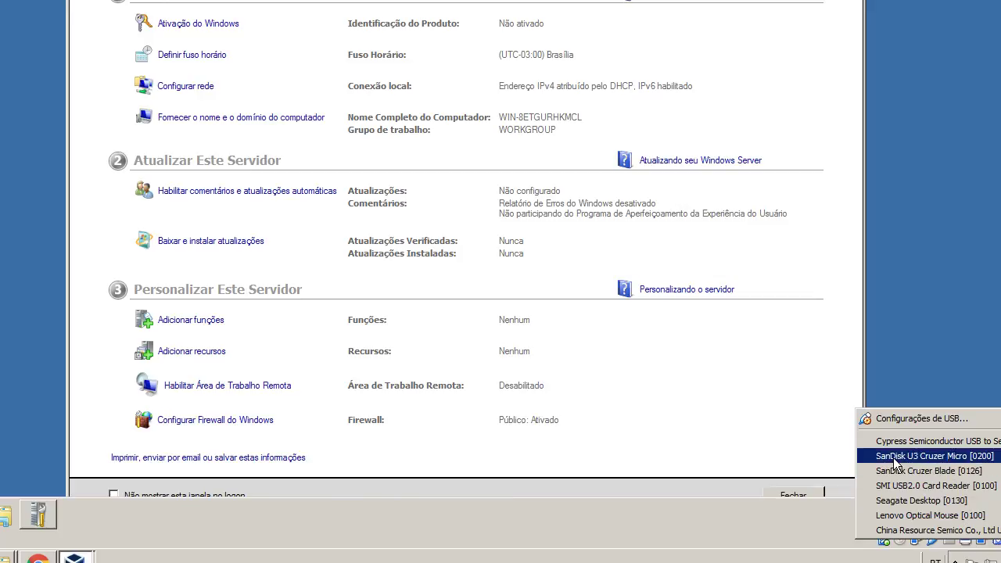
mouse_move(943, 474)
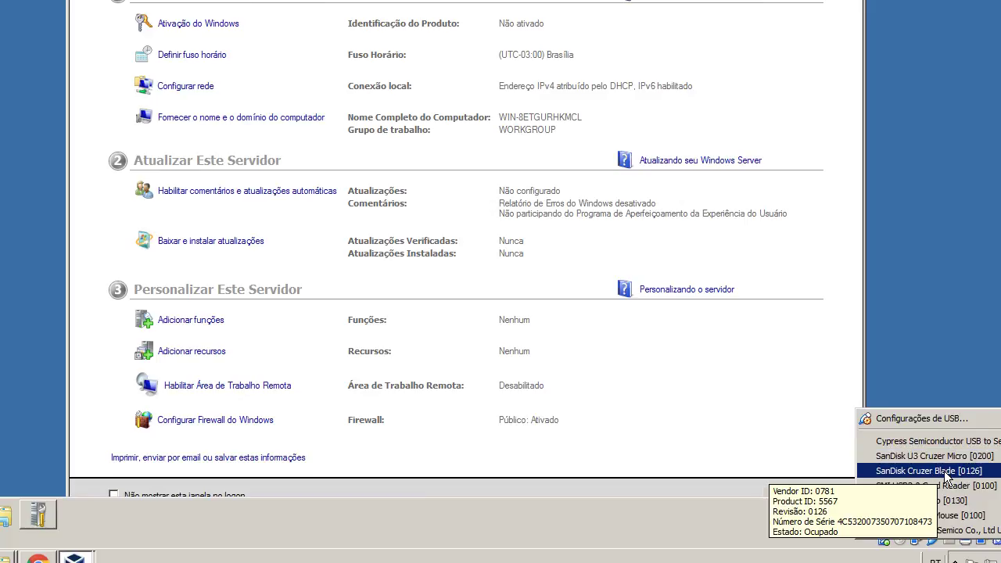
left_click(945, 471)
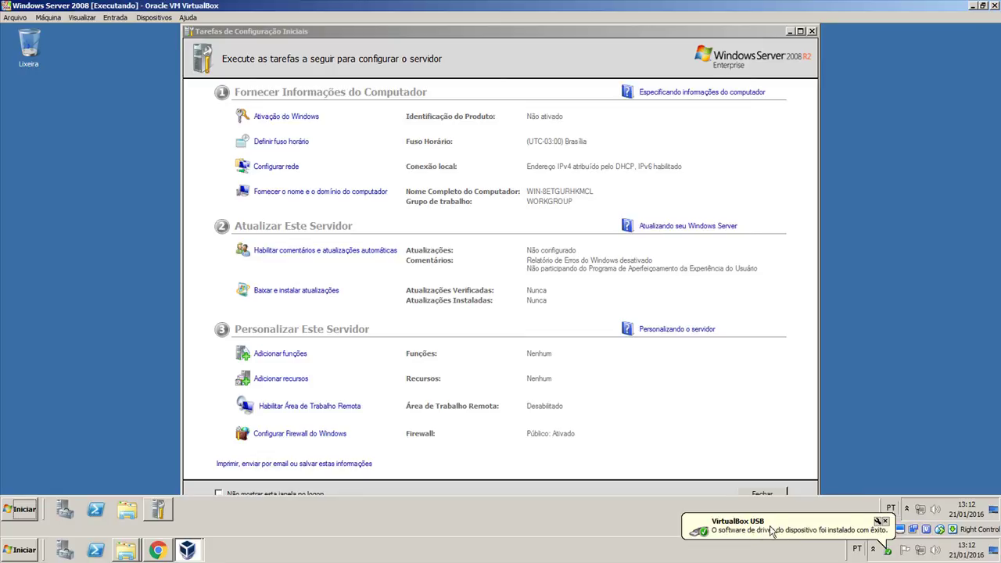
Review and close the driver installation reports for VirtualBox USB on the host and the SanDisk Cruzer Blade in the guest.
left_click(768, 528)
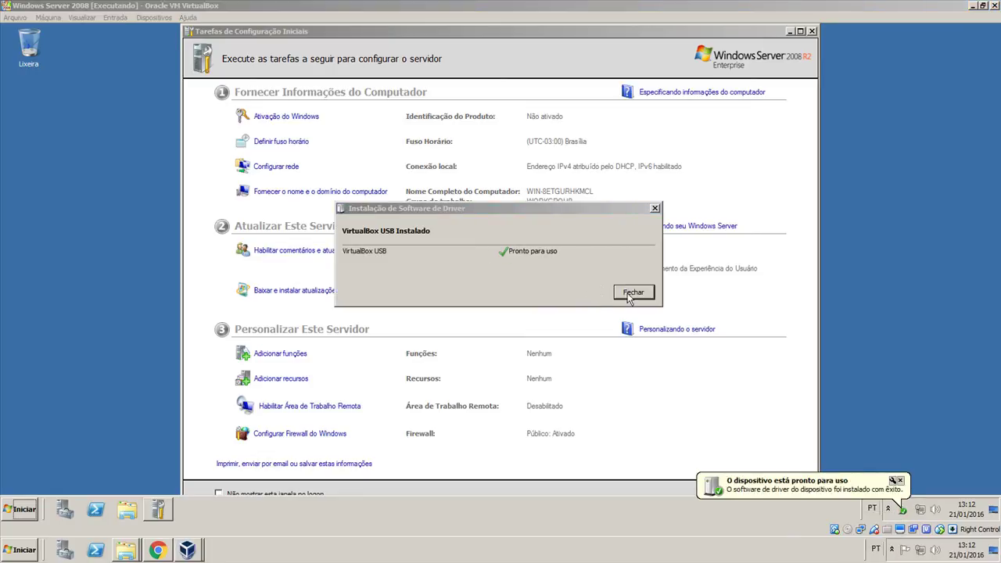
left_click(631, 294)
left_click(812, 482)
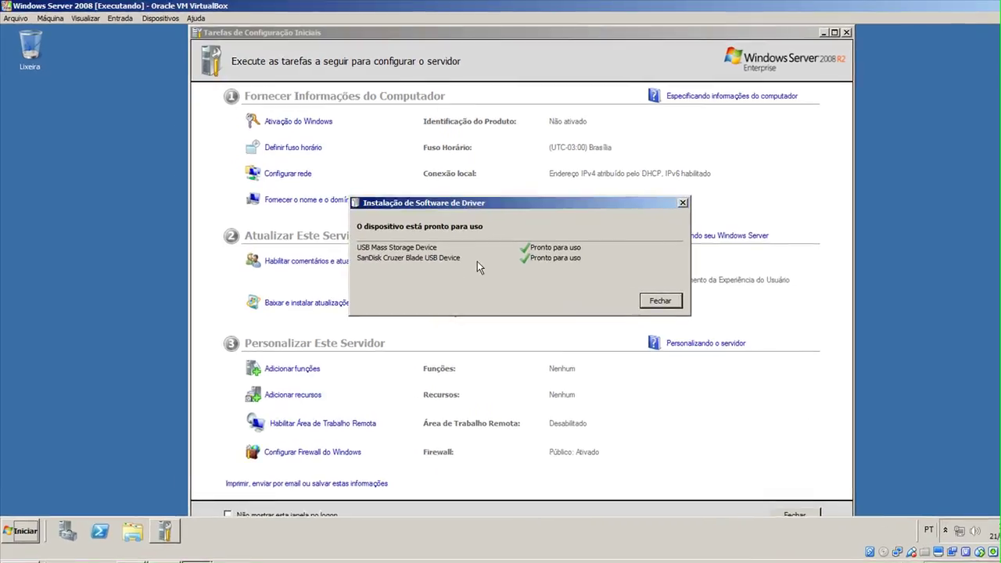
left_click(662, 302)
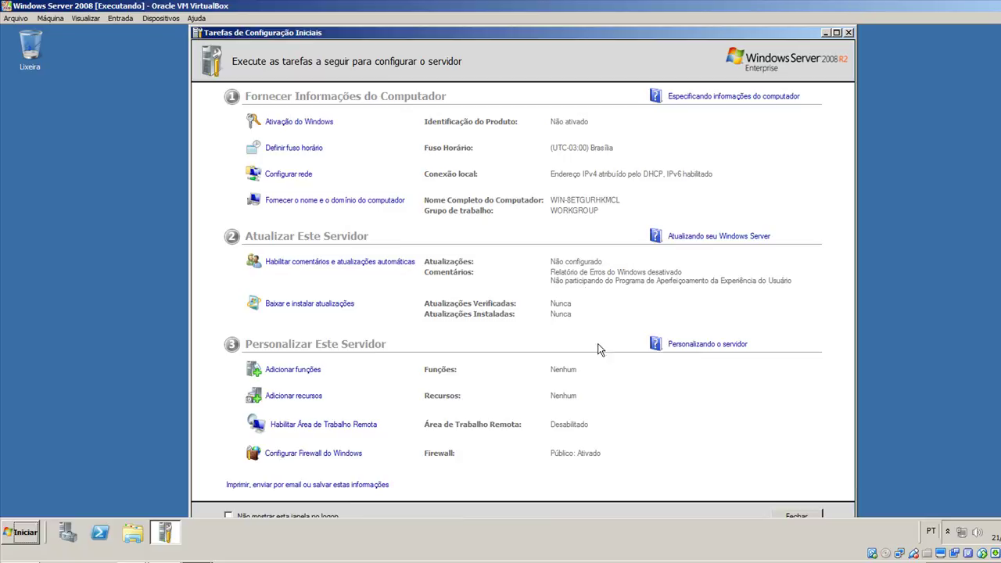
Close the initial configuration tasks, browse the removable disk (E:) and the guest's drives, and close the file window.
left_click(794, 515)
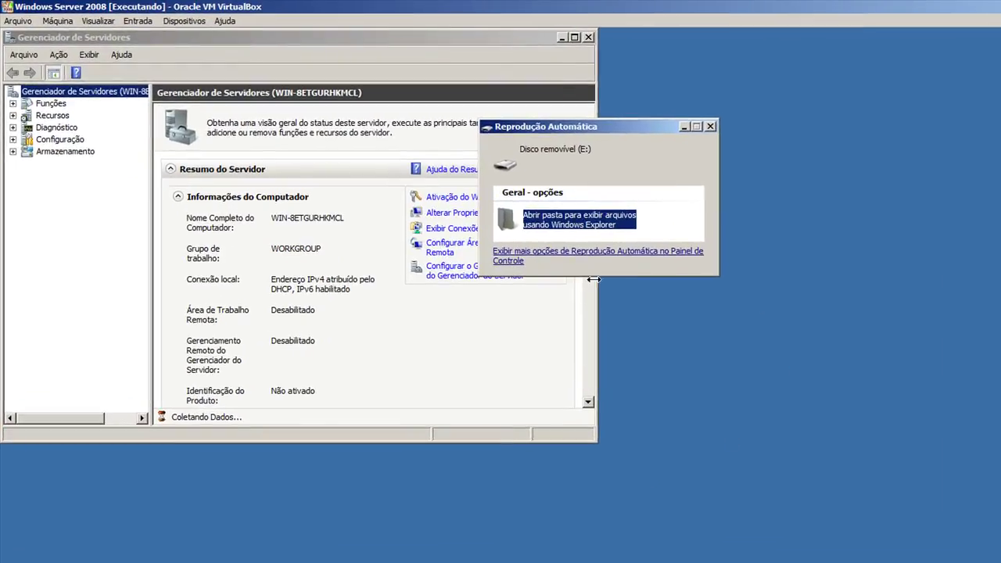
left_click(602, 234)
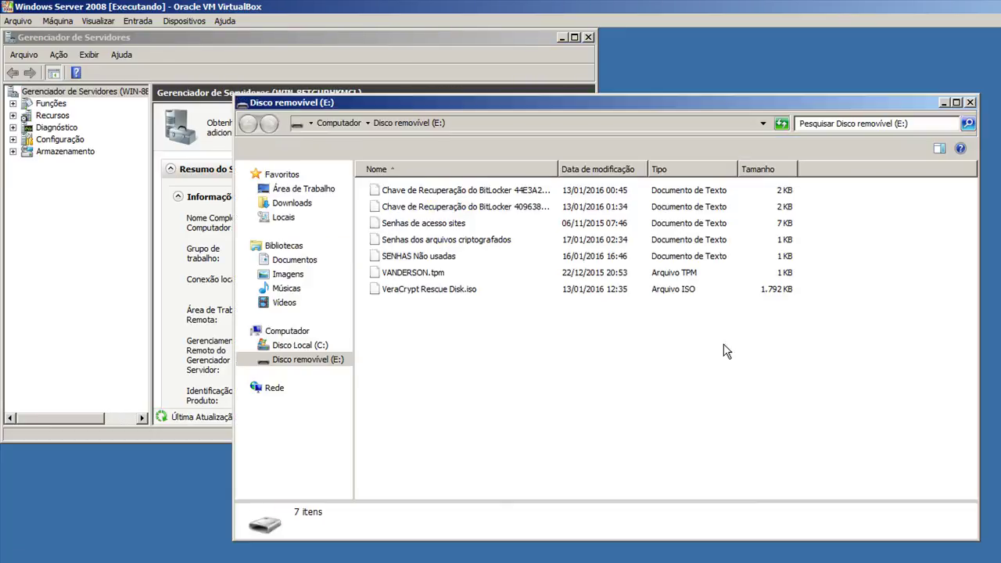
left_click(275, 333)
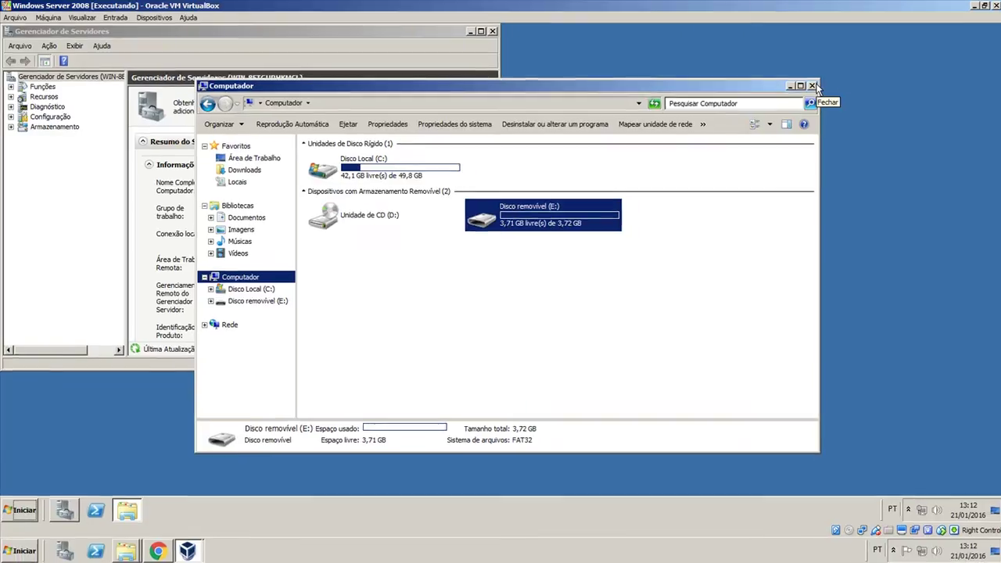
left_click(970, 103)
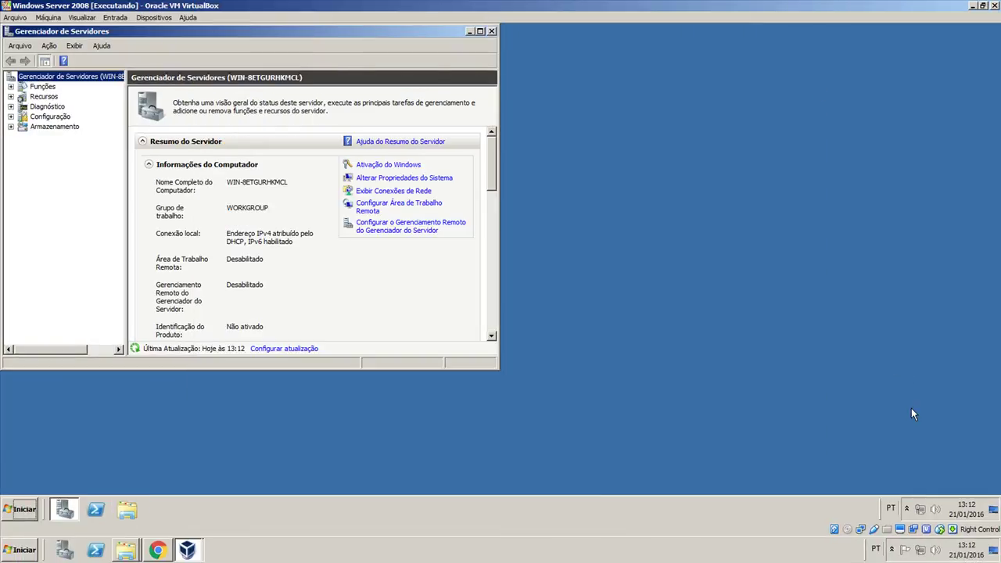
Eject the Cruzer Blade inside the guest and detach SanDisk Cruzer Blade [0126] from the virtual machine.
left_click(907, 509)
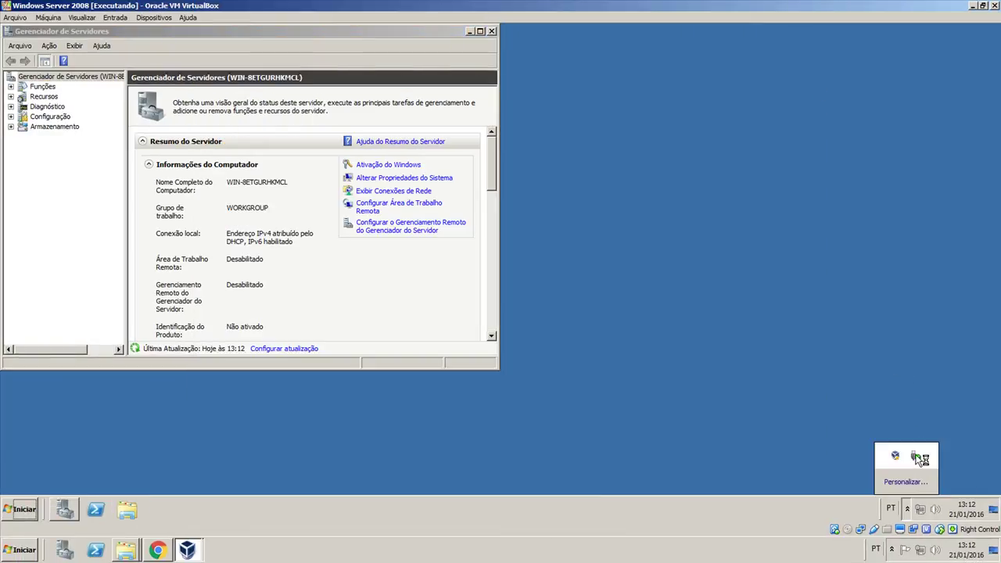
left_click(916, 456)
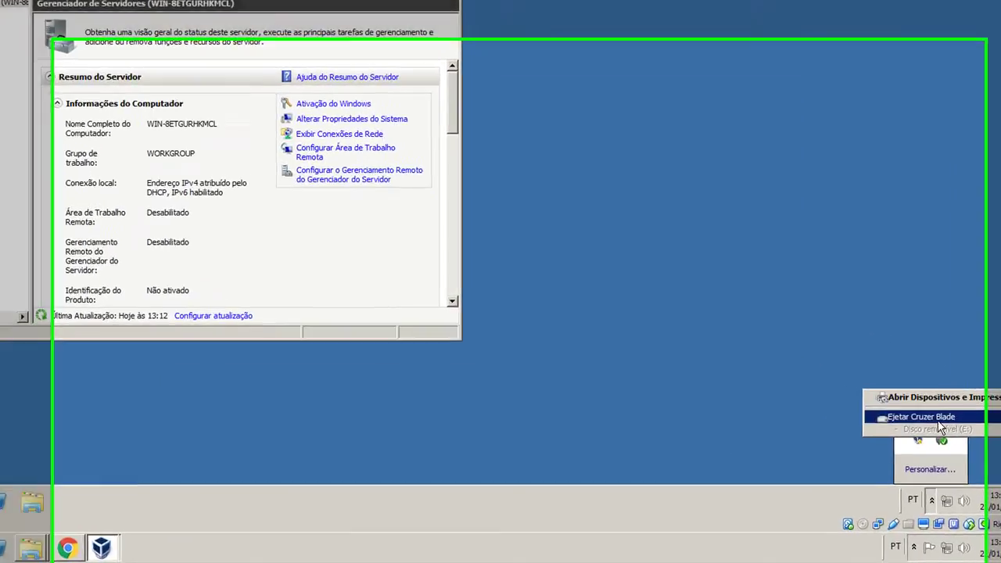
left_click(915, 438)
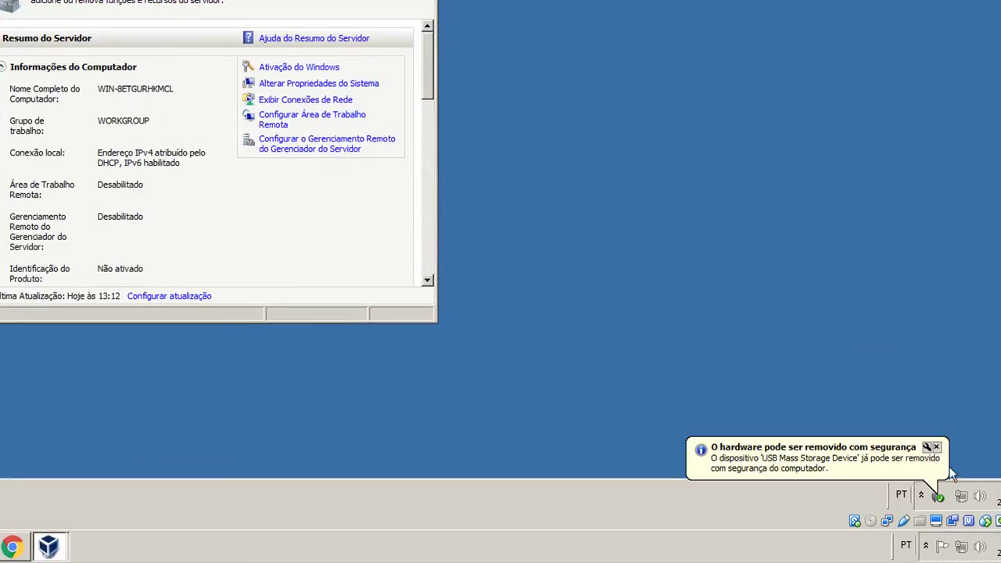
left_click(904, 523)
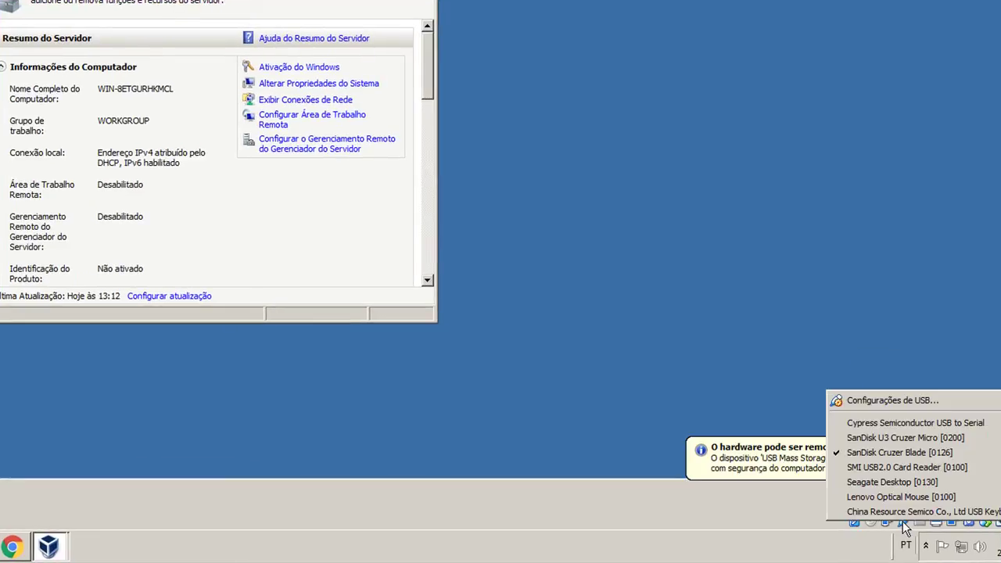
left_click(844, 454)
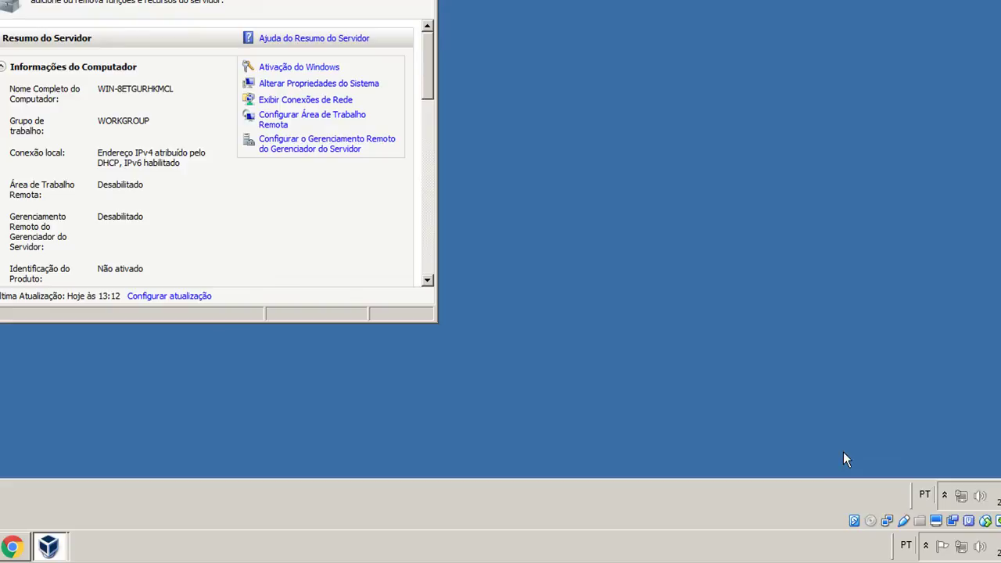
left_click(905, 521)
left_click(728, 508)
Close the guest's Server Manager, minimize the virtual machine, and check the devices available for ejection on the host.
left_click_drag(428, 88, 426, 209)
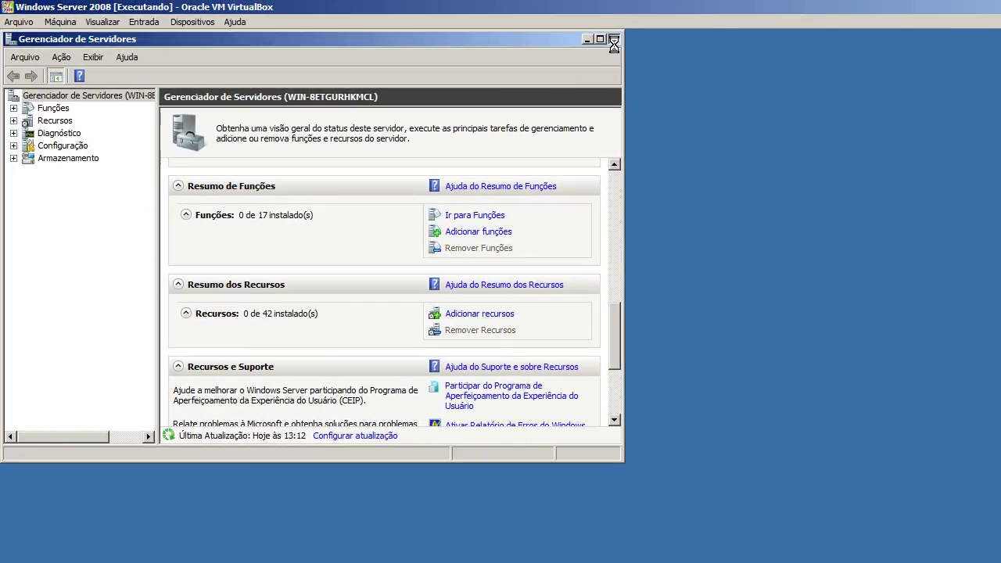
left_click(614, 40)
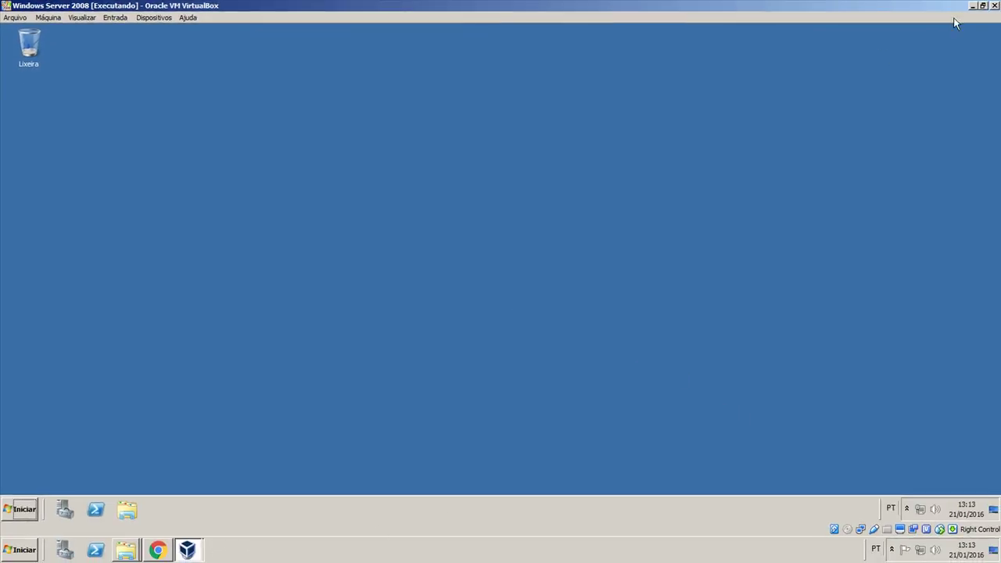
left_click(975, 7)
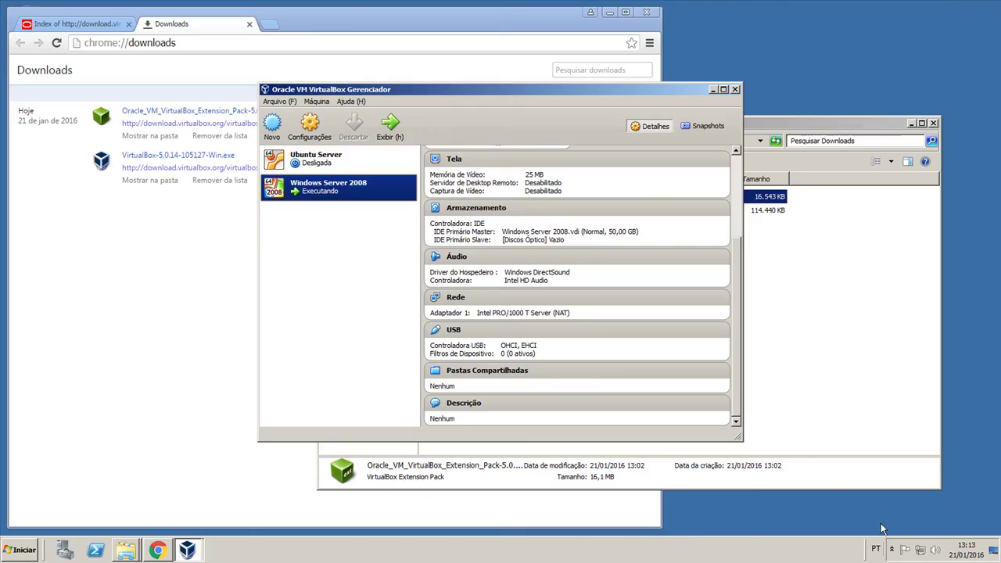
left_click(892, 549)
left_click(872, 500)
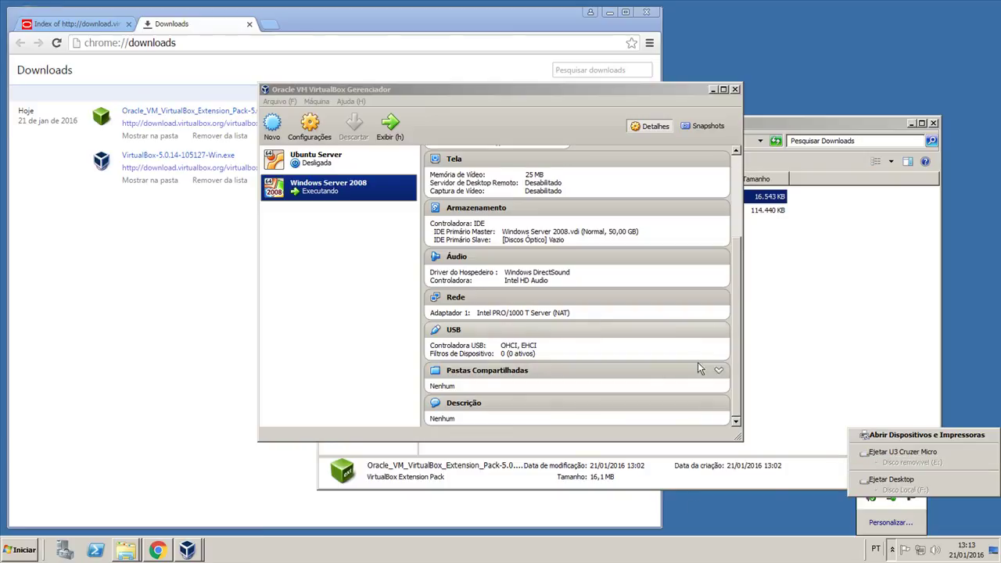
left_click(347, 268)
Clear the browser and Downloads windows from the host desktop and shut down the Windows Server 2008 machine through ACPI.
left_click(713, 89)
left_click(646, 12)
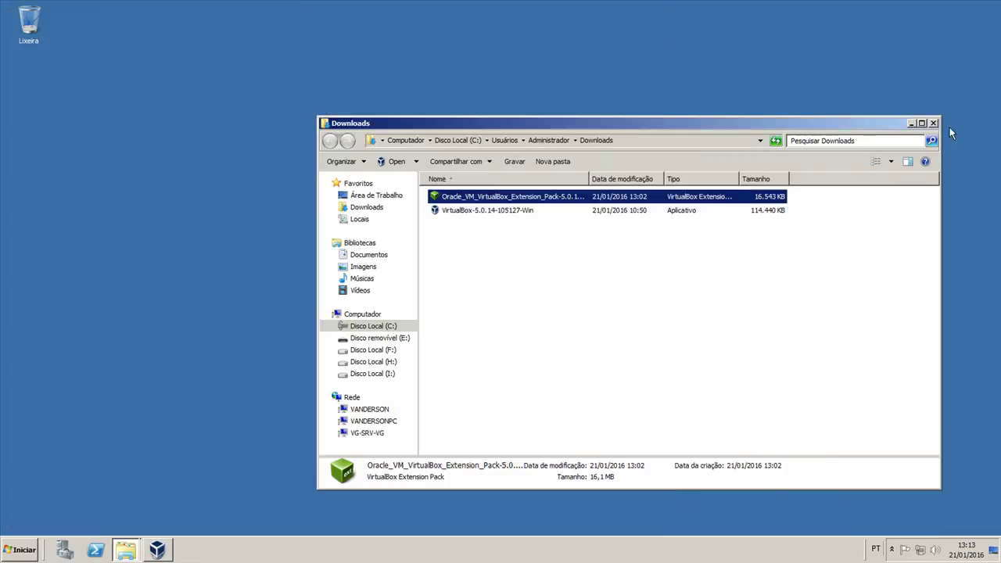
left_click(933, 123)
left_click(157, 550)
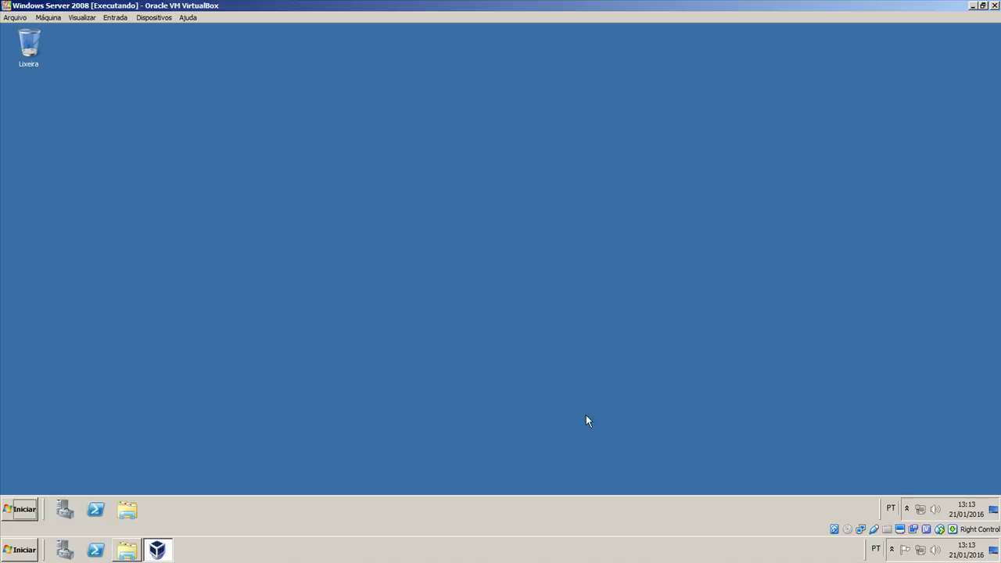
left_click(48, 17)
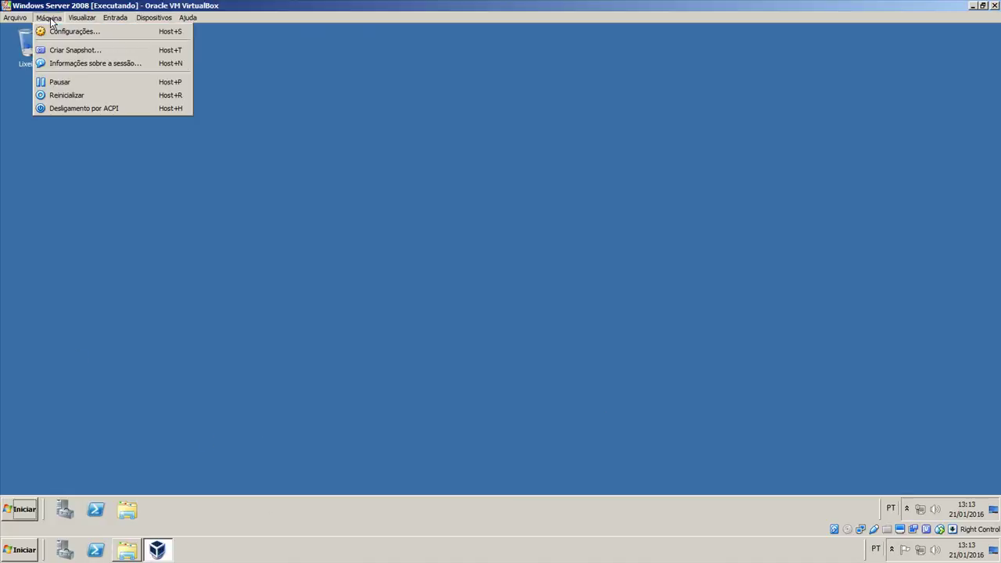
left_click(71, 104)
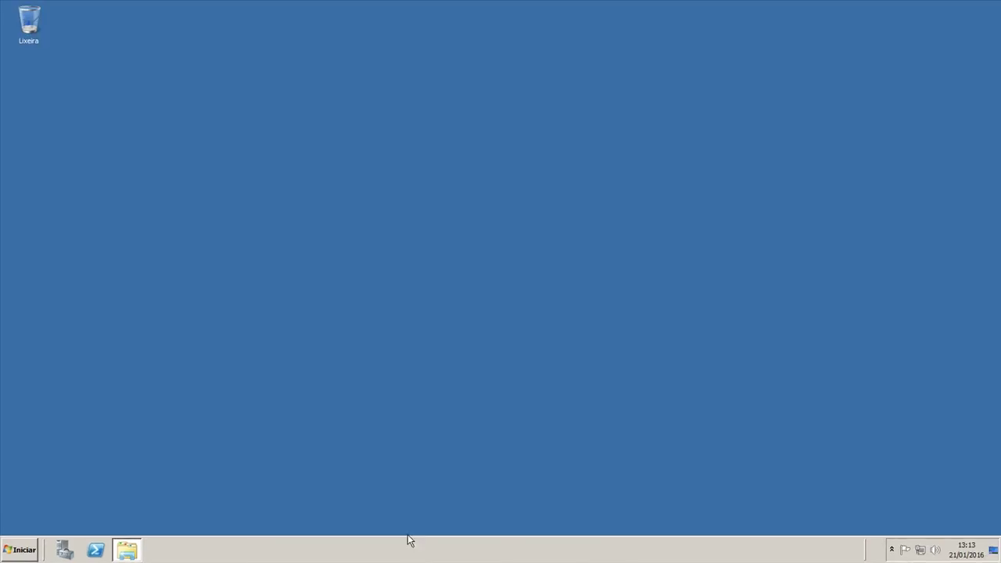
Reopen Oracle VM VirtualBox and start the Windows Server 2008 machine with the detachable start mode (Início Destacável).
left_click(17, 550)
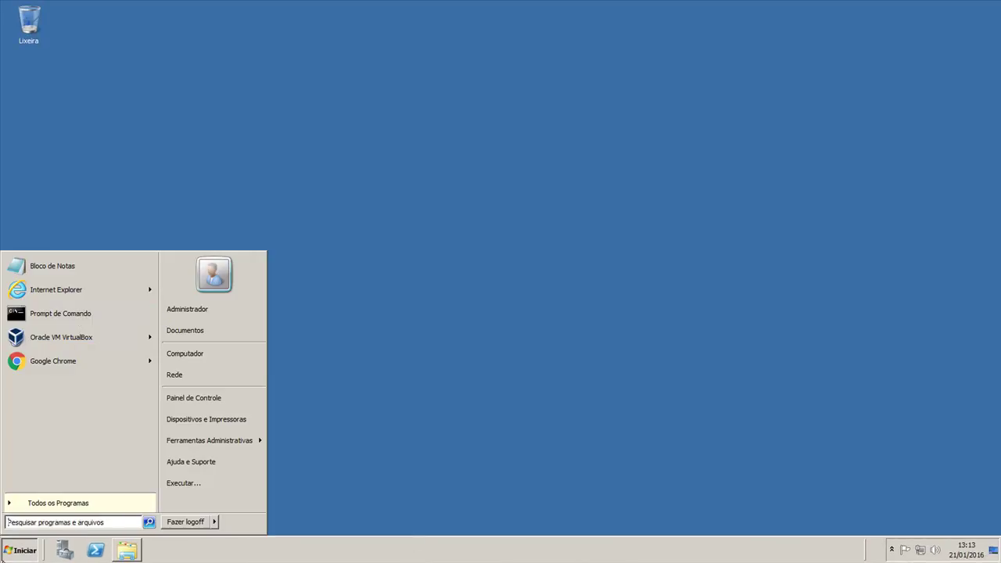
left_click(72, 335)
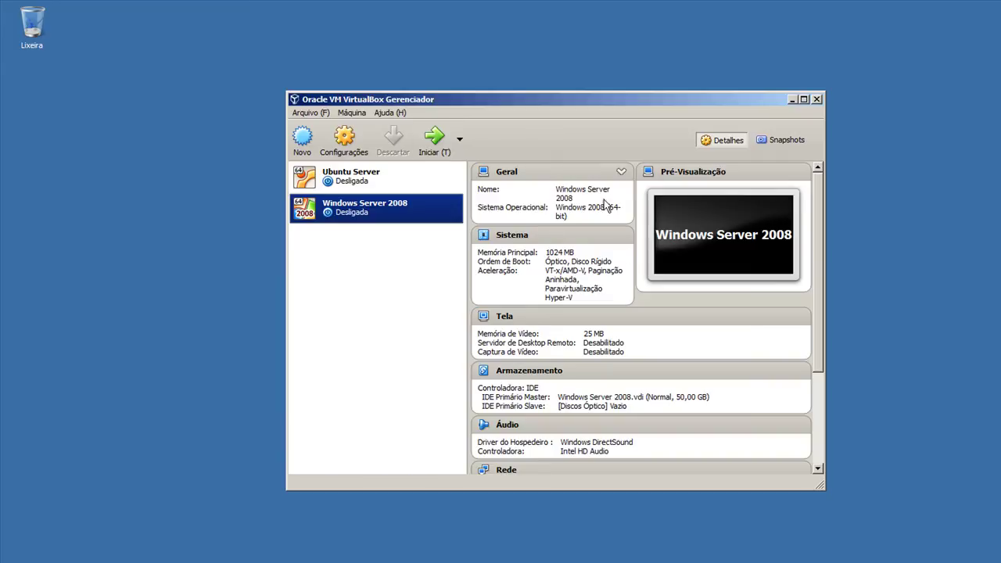
scroll(618, 262, "down", 3)
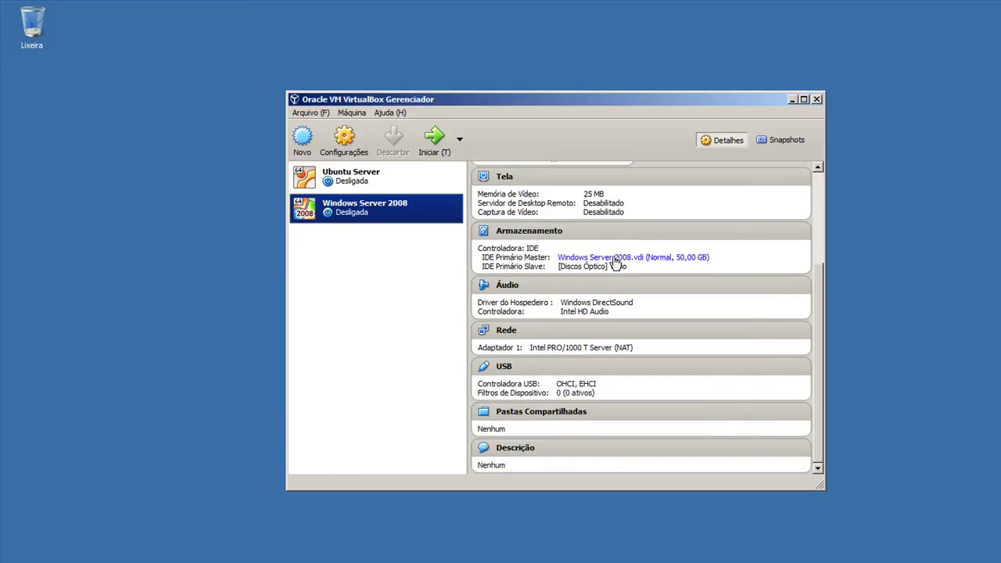
left_click(461, 141)
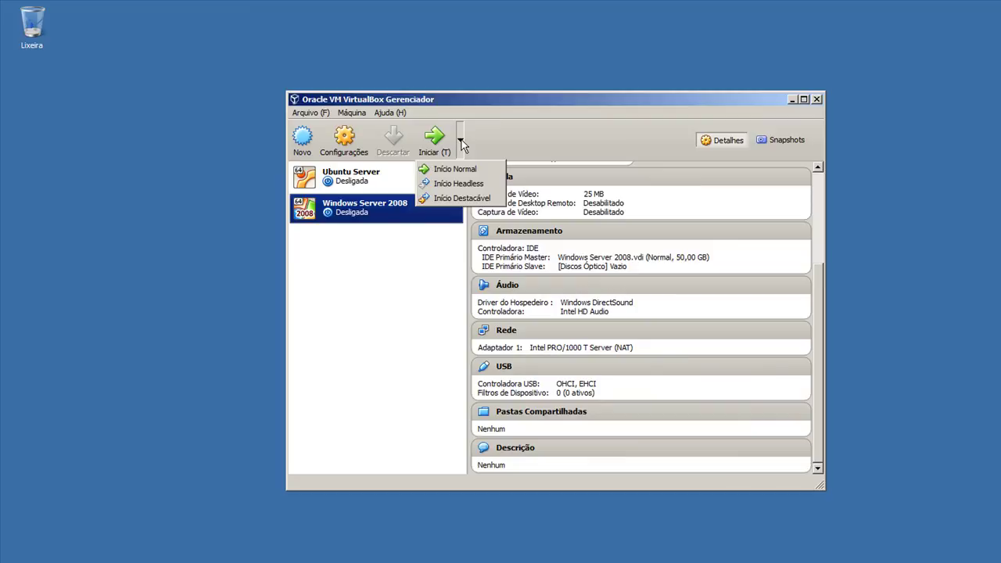
left_click(470, 199)
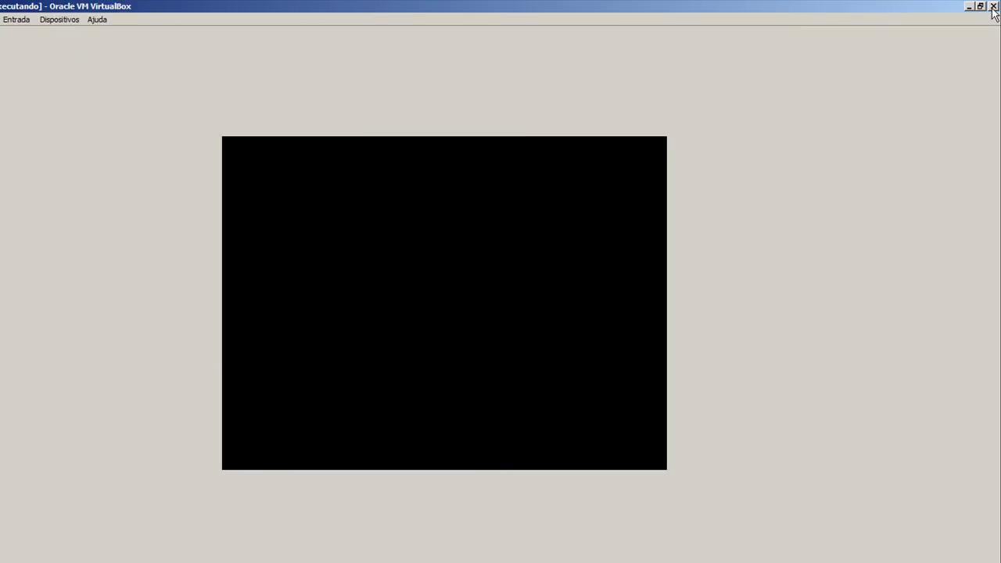
Close the virtual machine window while keeping it running in the background, and view its preview in the manager.
left_click(994, 6)
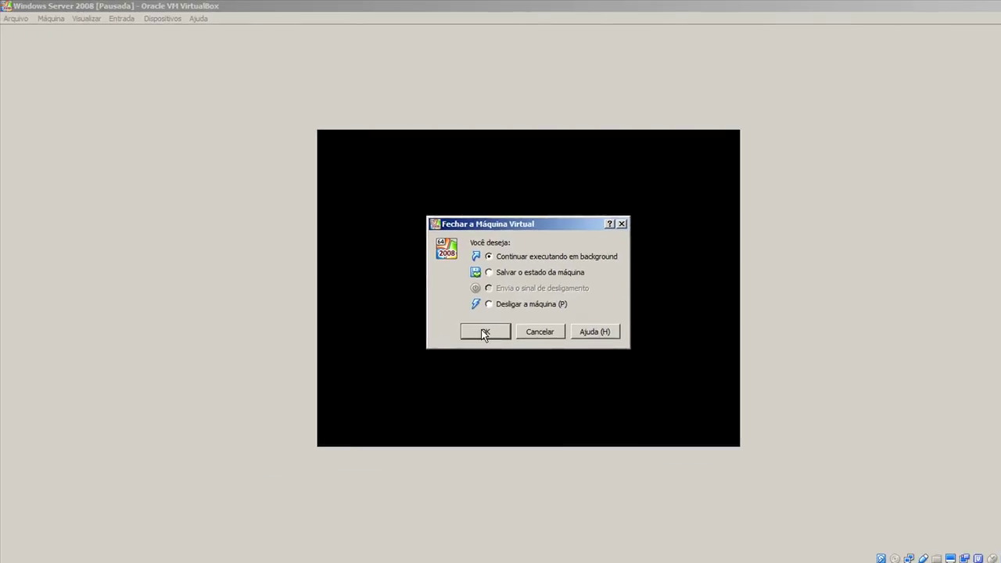
left_click(484, 333)
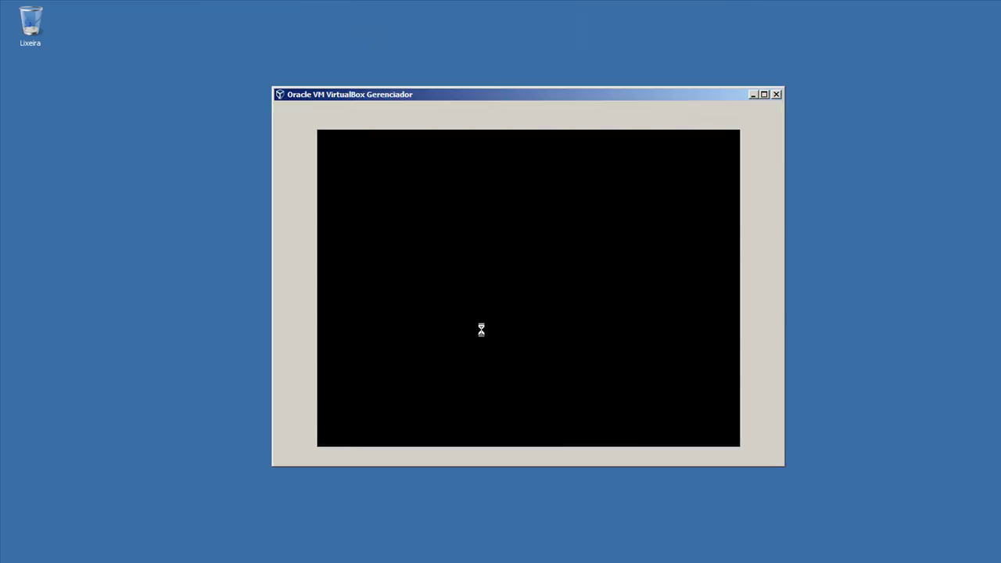
scroll(576, 280, "up", 4)
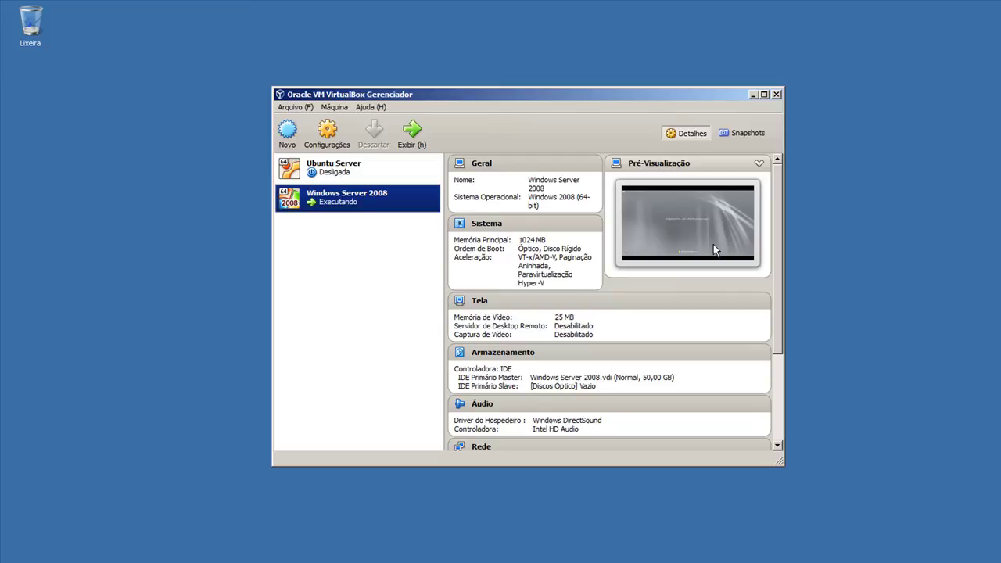
Display the running Windows Server 2008 machine, send it the secure logon command, and log on with the account password.
left_click(411, 137)
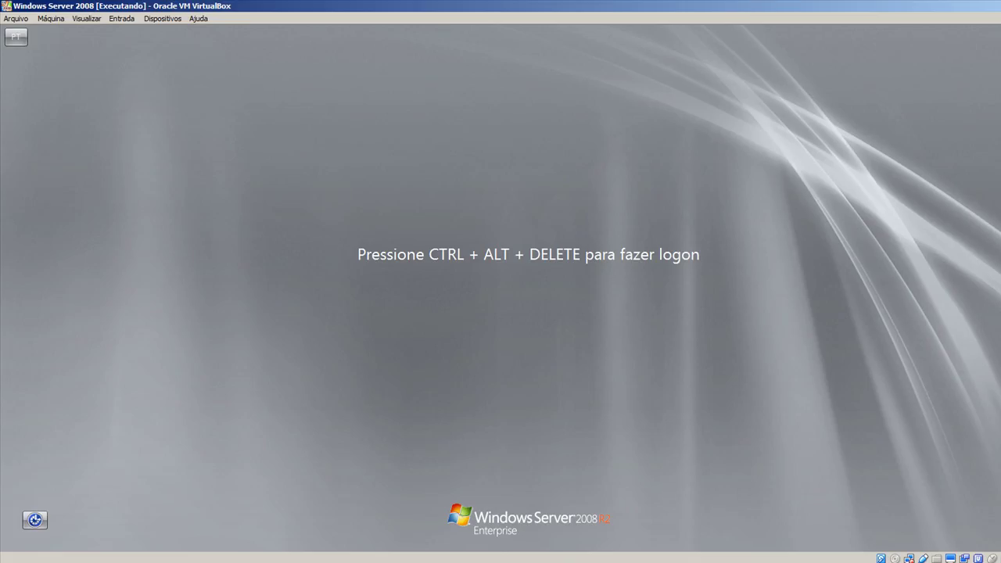
left_click(121, 18)
mouse_move(135, 31)
left_click(234, 50)
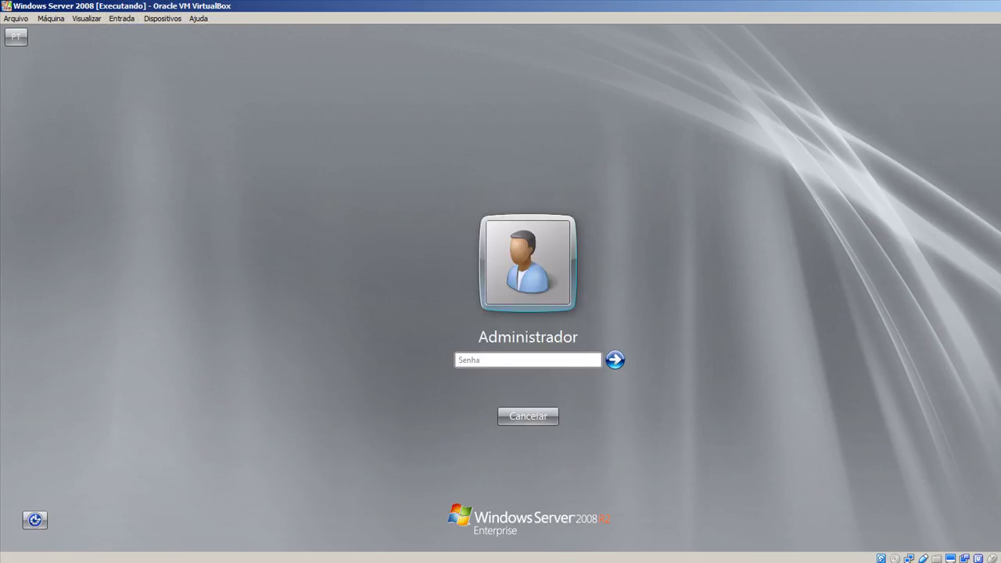
type("*********")
key("Return")
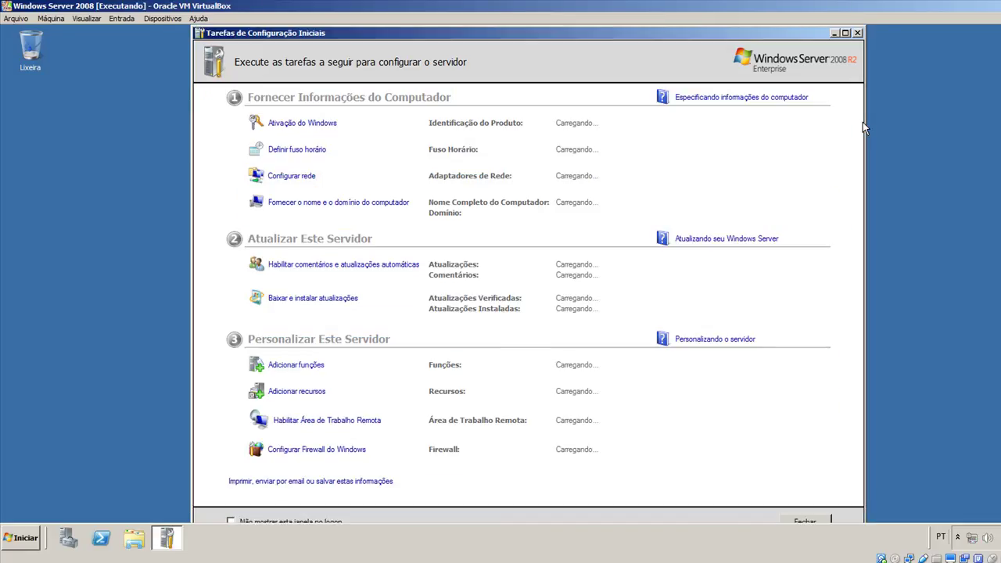
Close the guest's initial configuration tasks and Server Manager, and close the machine window with the continue-in-background option.
left_click(811, 521)
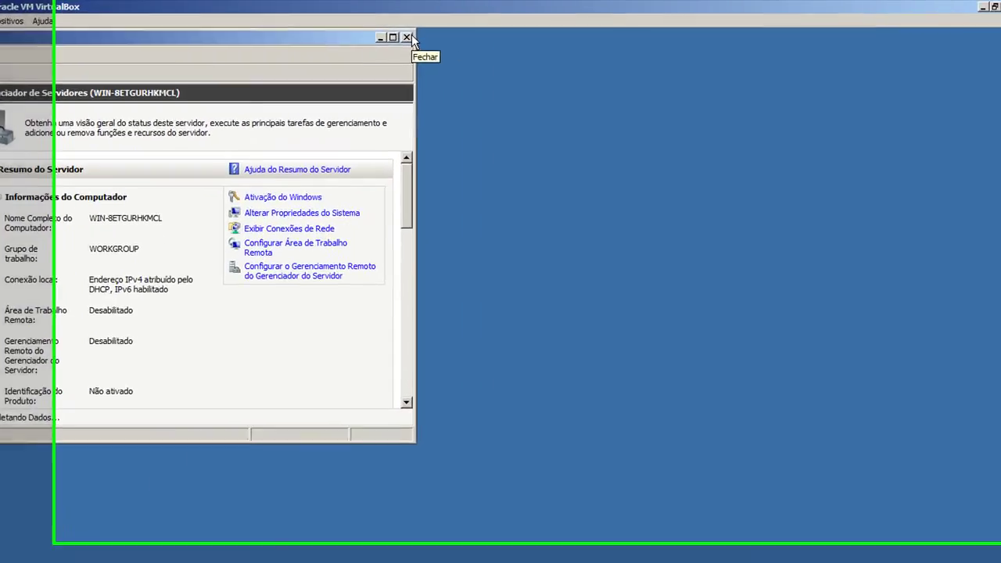
left_click(520, 33)
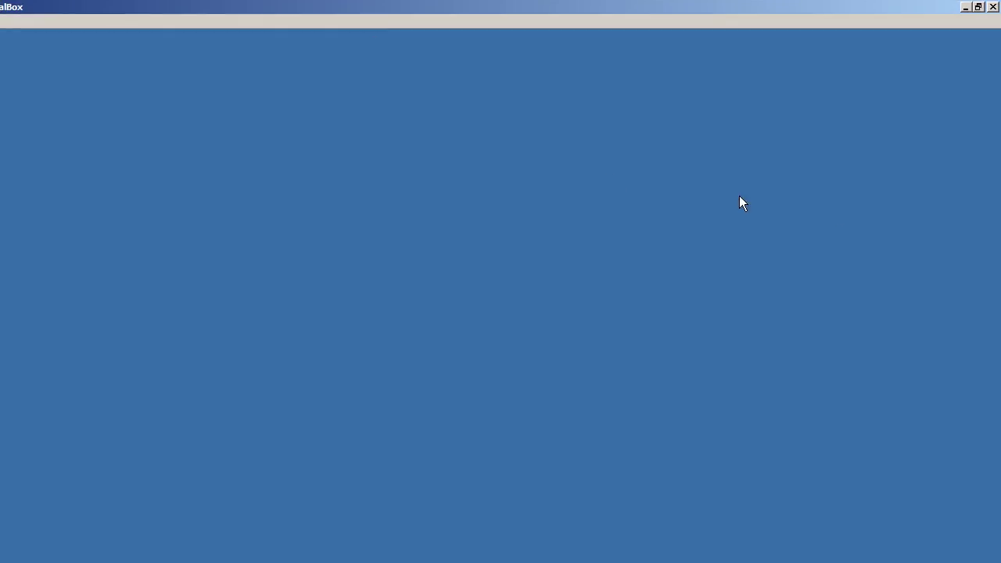
left_click(994, 6)
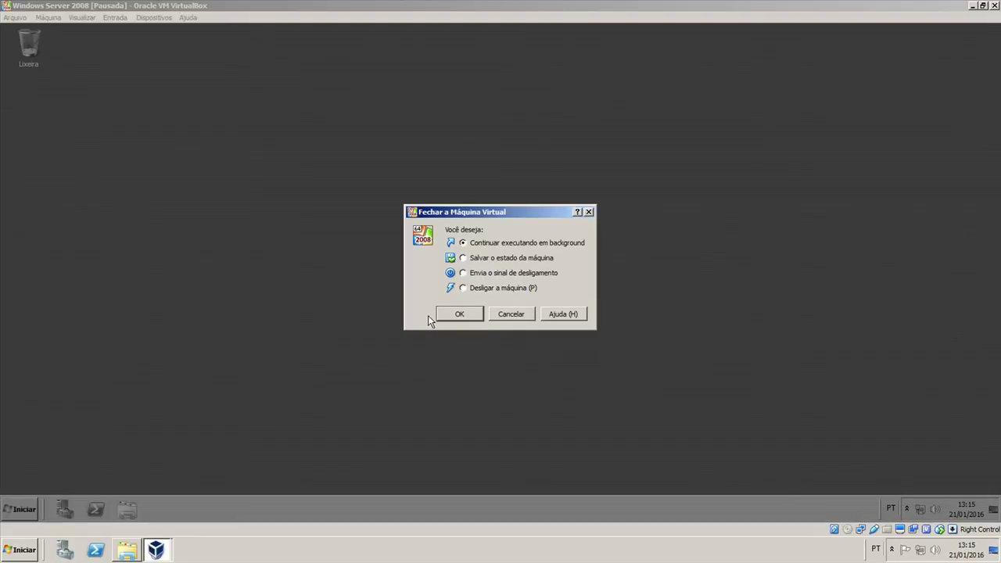
left_click(440, 316)
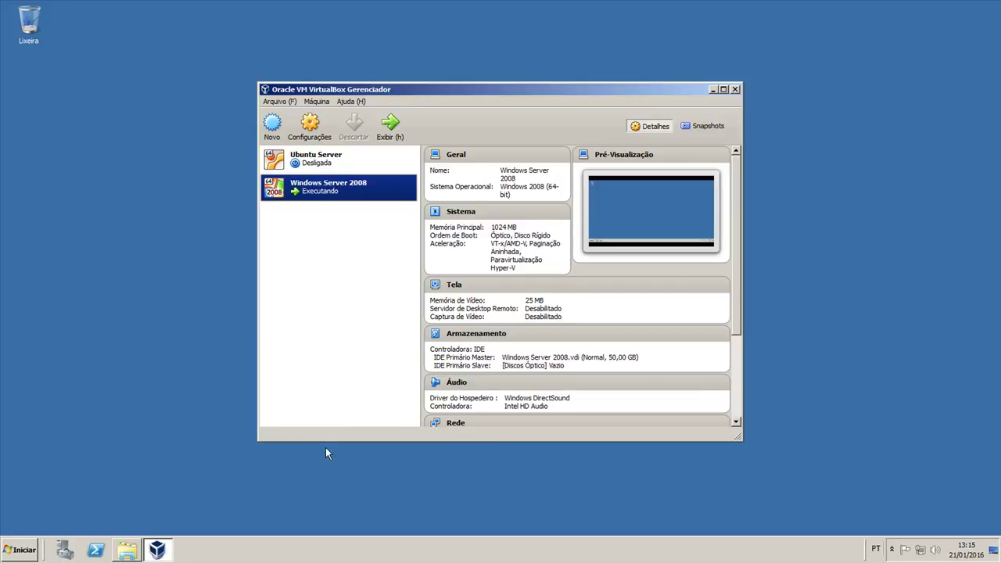
Close the VirtualBox manager and the Ubuntu Server folder window on the host.
left_click(735, 89)
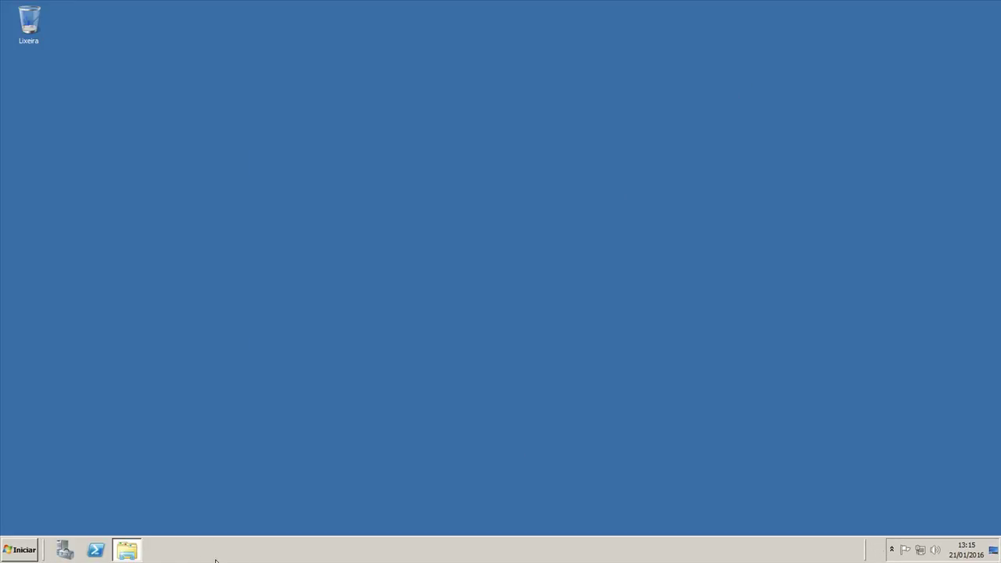
left_click(130, 549)
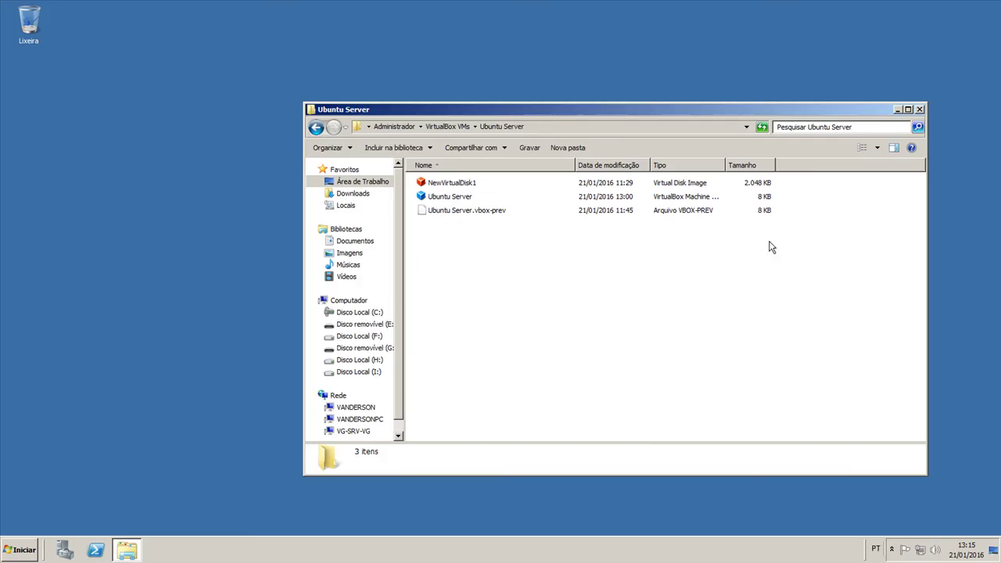
left_click(920, 110)
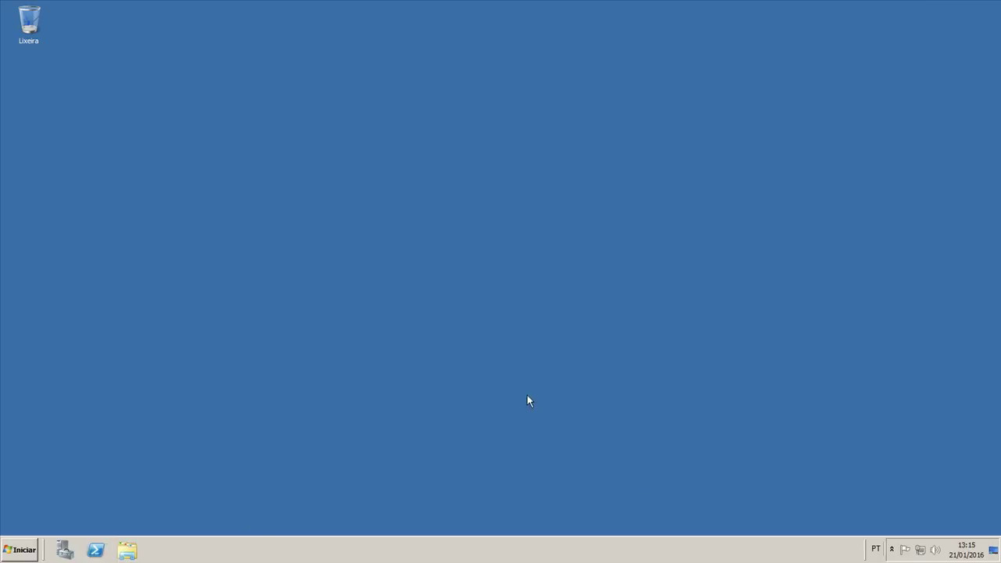
Reopen Oracle VM VirtualBox, display the running Windows Server 2008 machine, and shut it down through ACPI.
left_click(19, 549)
mouse_move(102, 344)
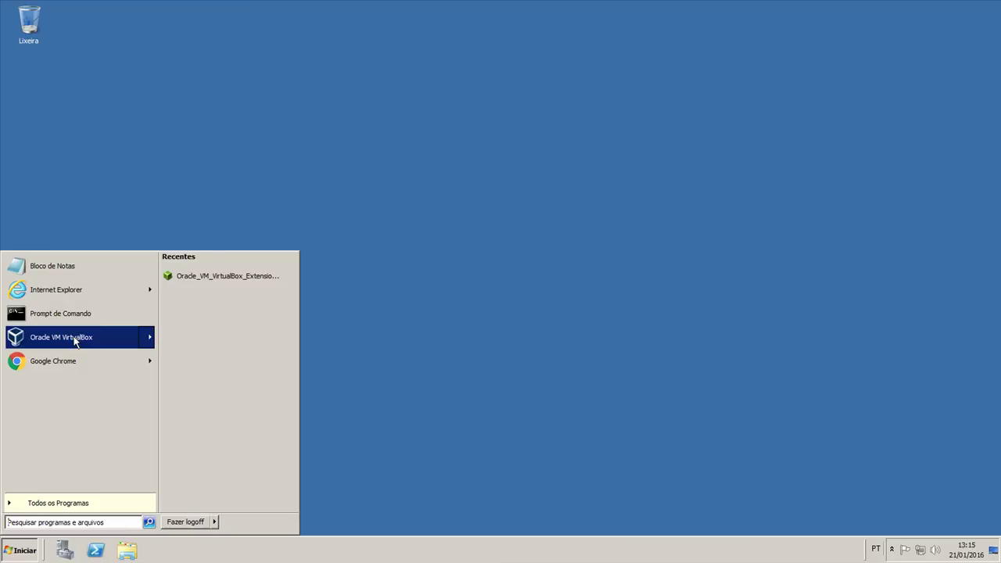
left_click(75, 341)
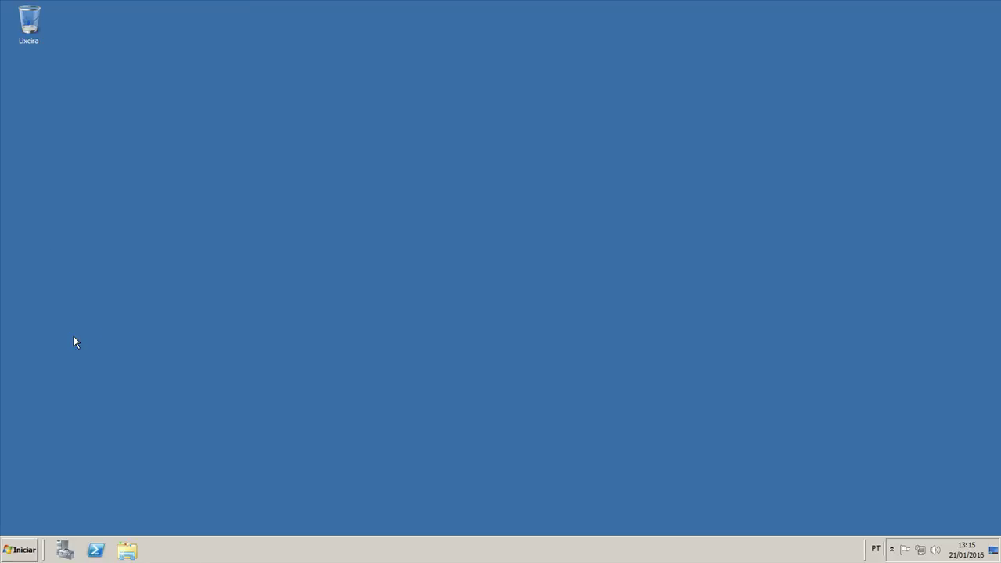
left_click(390, 128)
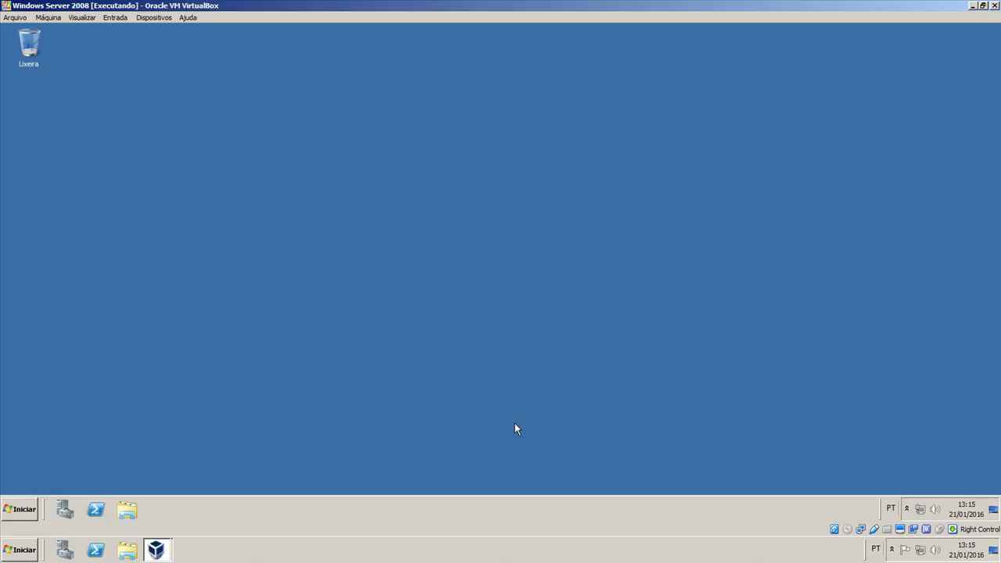
left_click(48, 17)
left_click(85, 109)
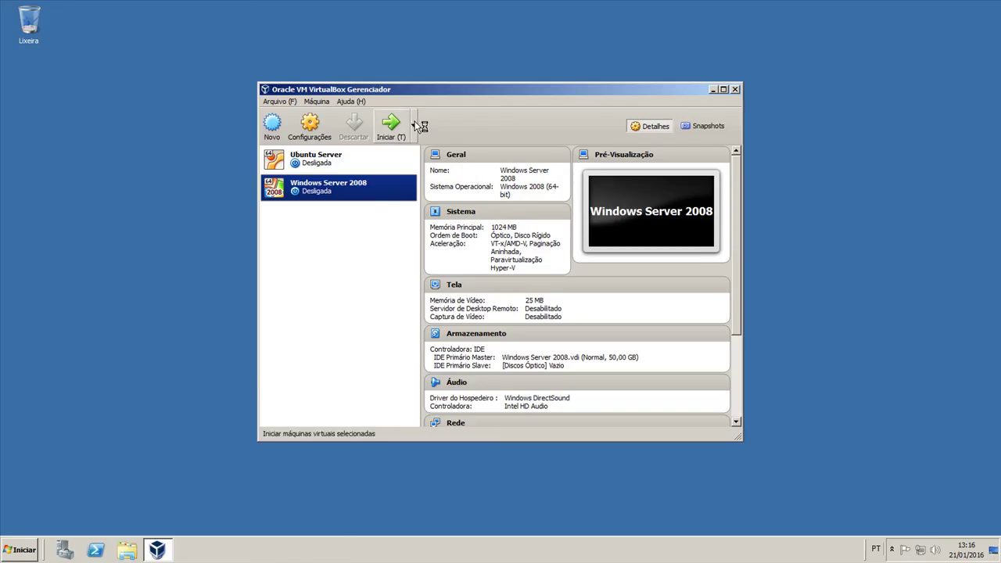
Start the Windows Server 2008 machine in headless mode.
left_click(416, 123)
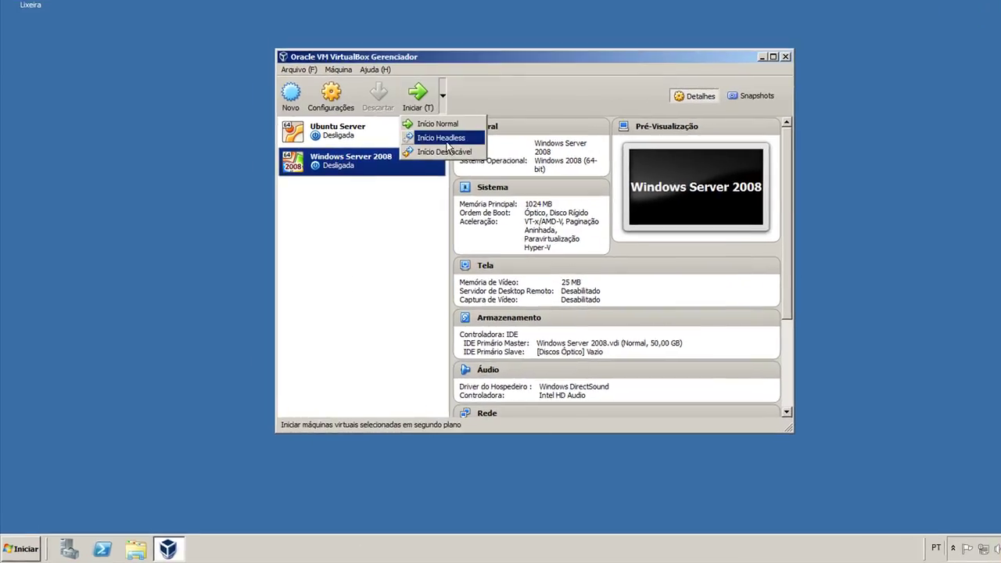
left_click(448, 140)
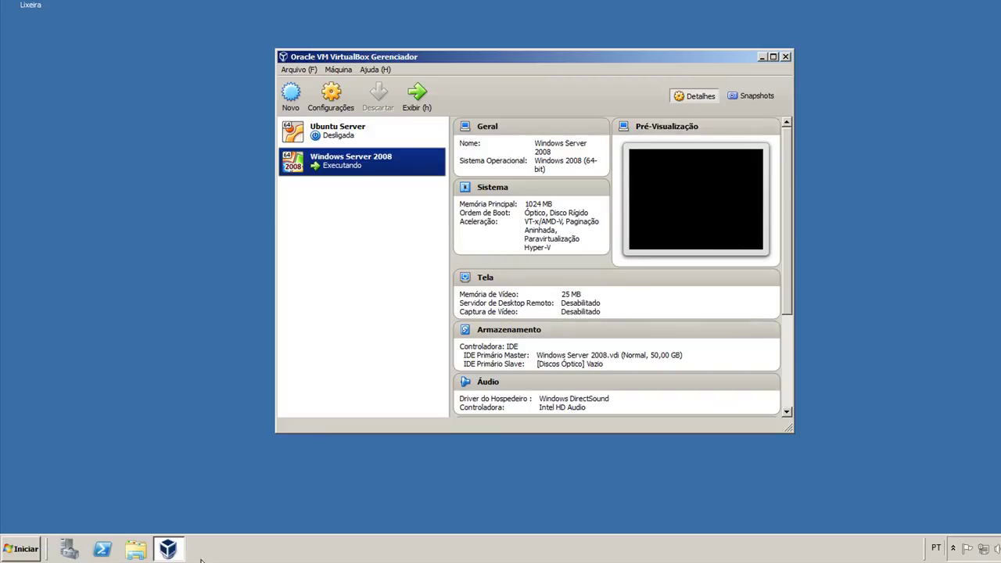
left_click(174, 549)
left_click(168, 549)
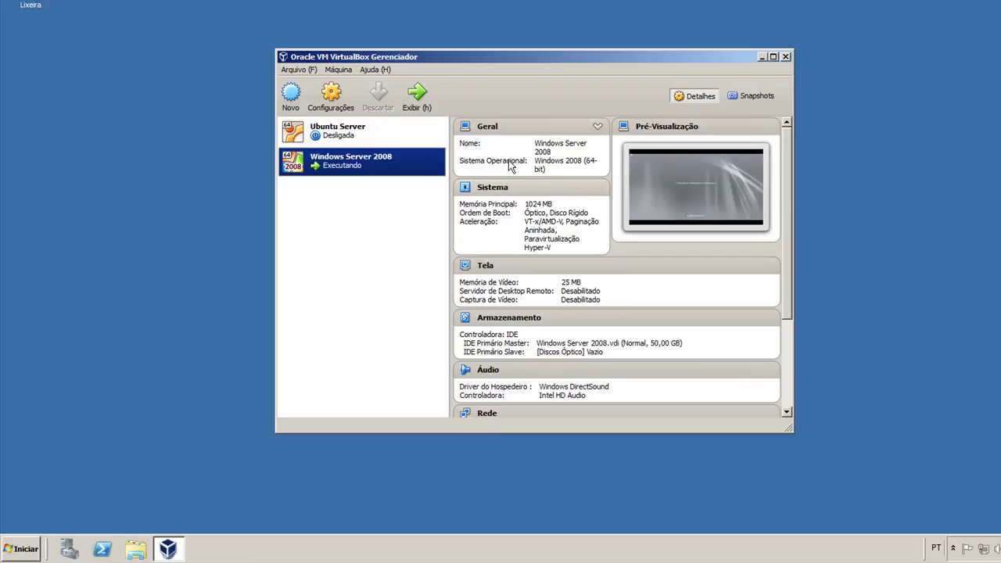
Display the headless Windows Server 2008 machine, and close its window with the continue-in-background option.
left_click(428, 106)
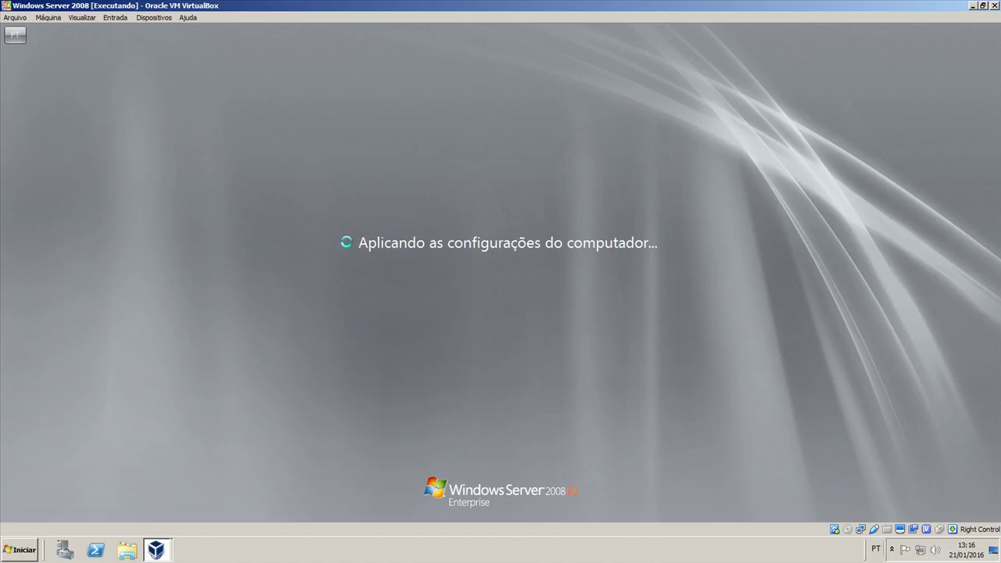
left_click(996, 7)
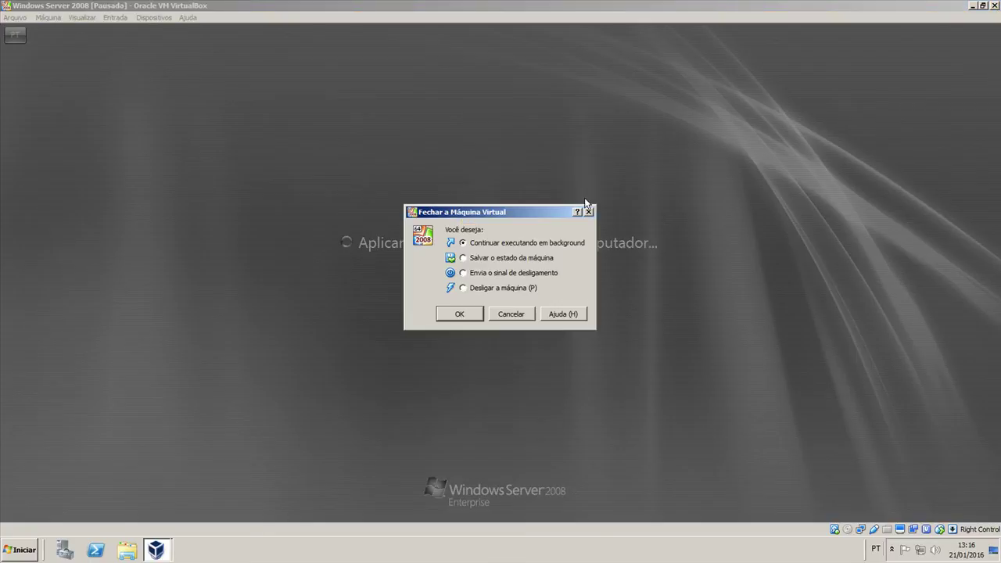
left_click(467, 314)
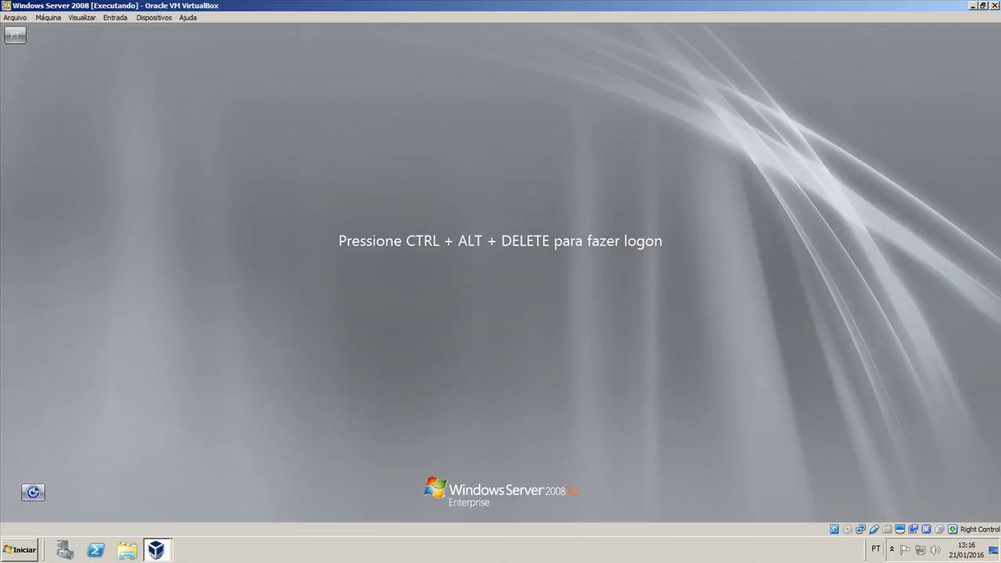
Send the secure logon command to the displayed Windows Server 2008 machine and log on with the account password.
left_click(115, 17)
mouse_move(126, 32)
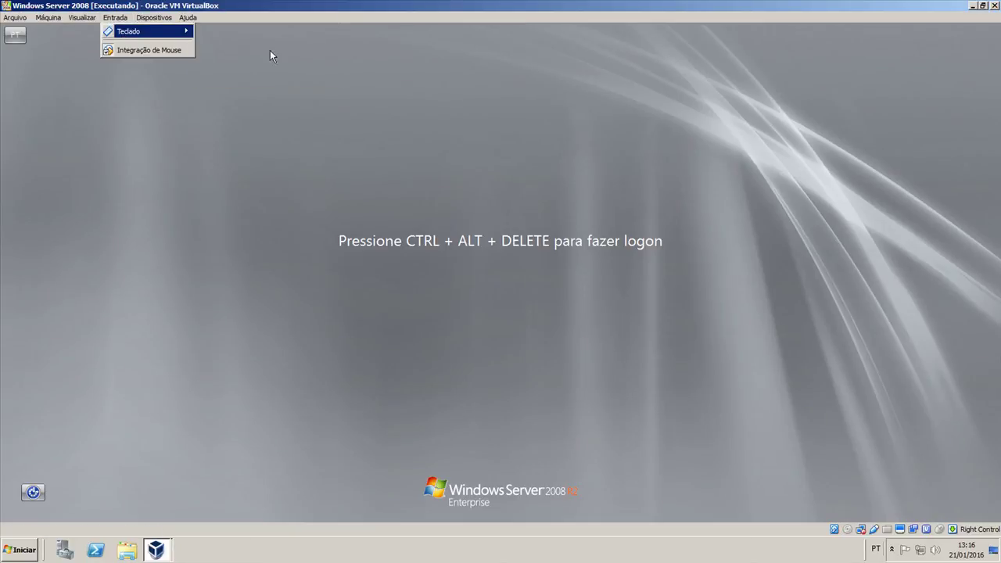
left_click(336, 86)
type("******")
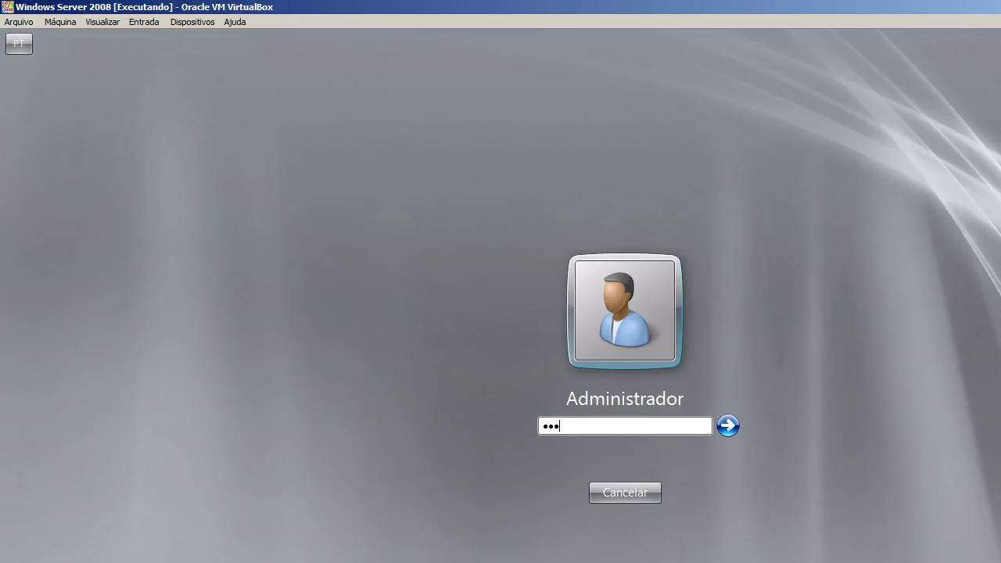
key("Return")
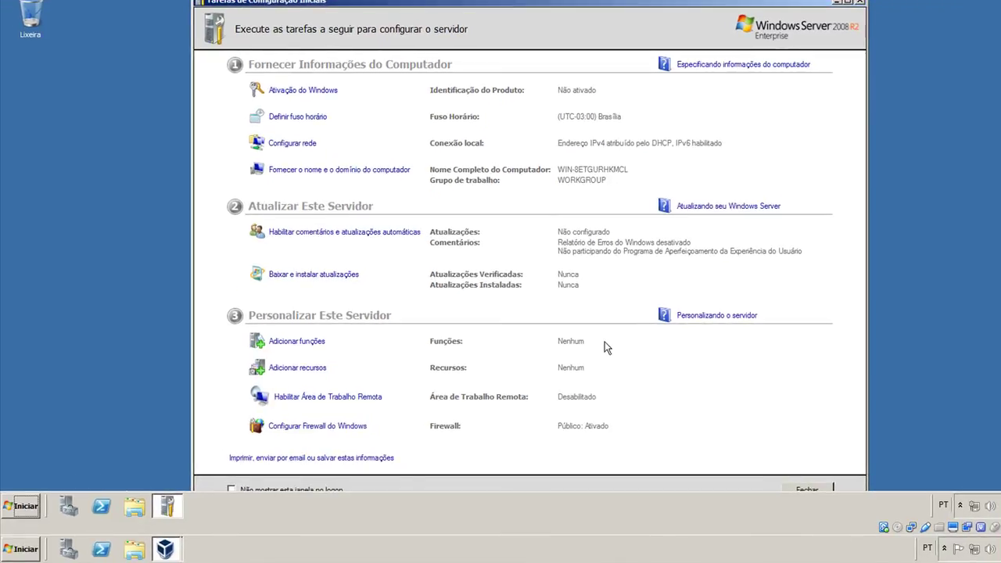
Close the guest's initial configuration tasks and Server Manager, and leave the headless machine running in the background.
left_click(792, 491)
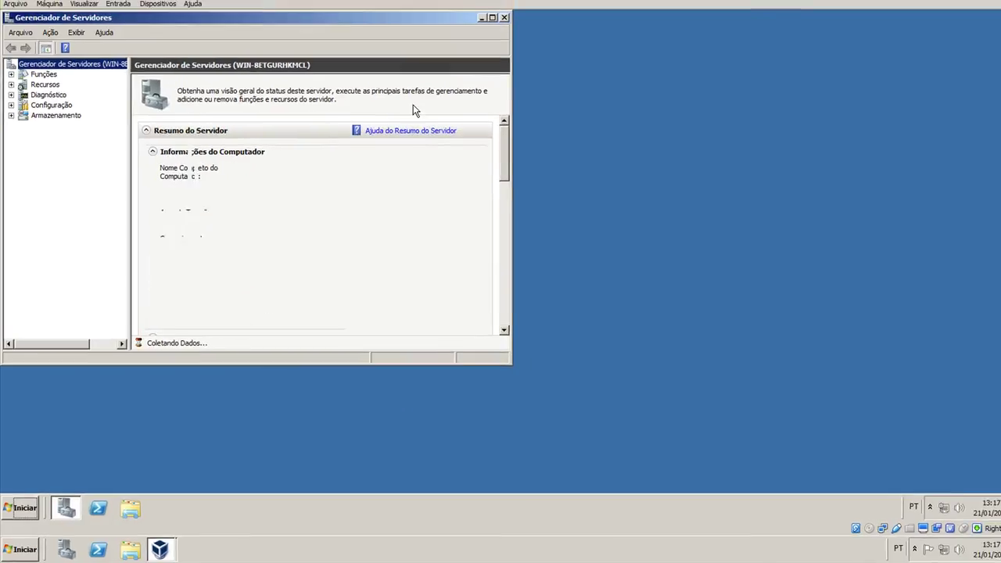
left_click(504, 17)
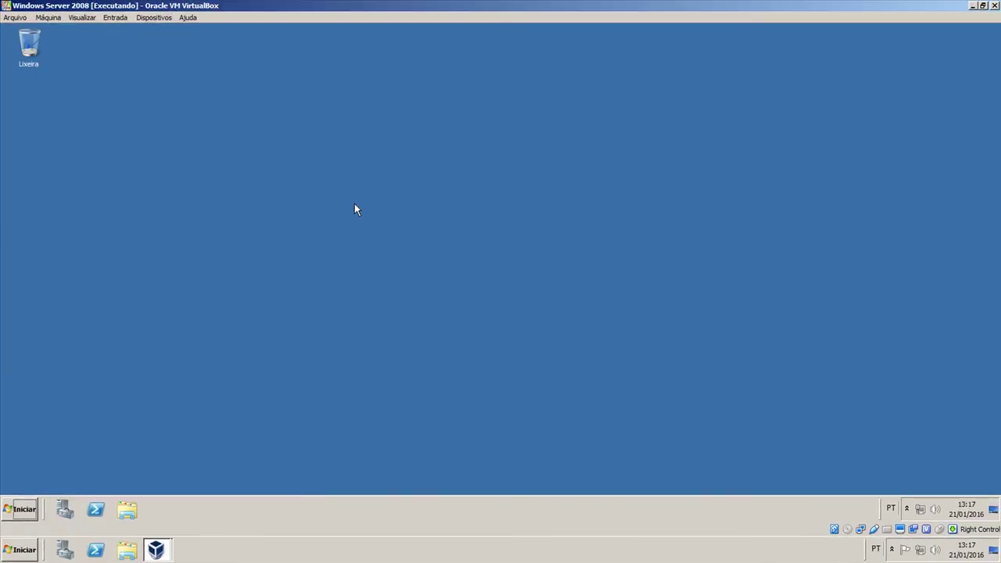
left_click(995, 6)
left_click(460, 315)
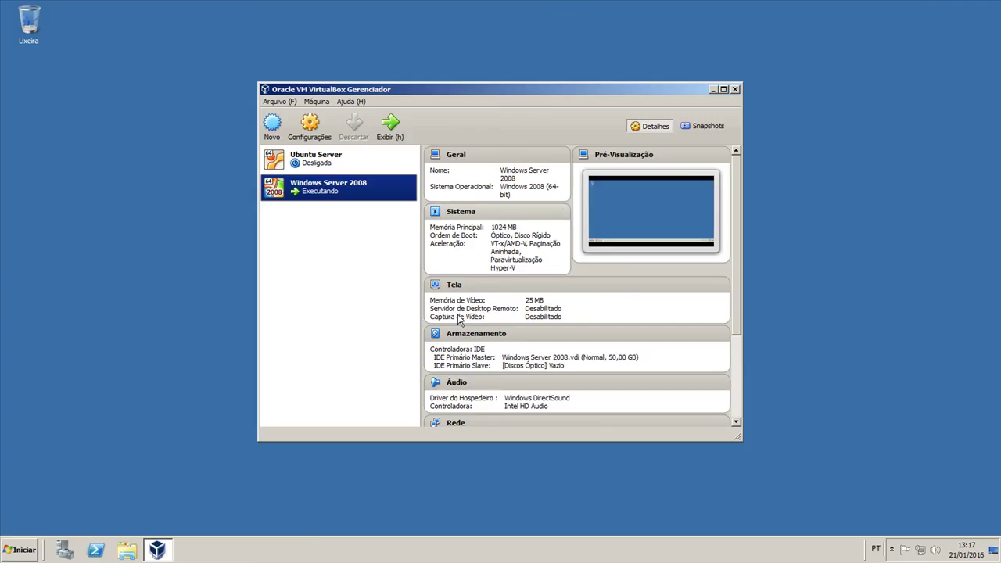
Look over the Ubuntu Server machine's details and return to the running Windows Server 2008 machine.
left_click(316, 158)
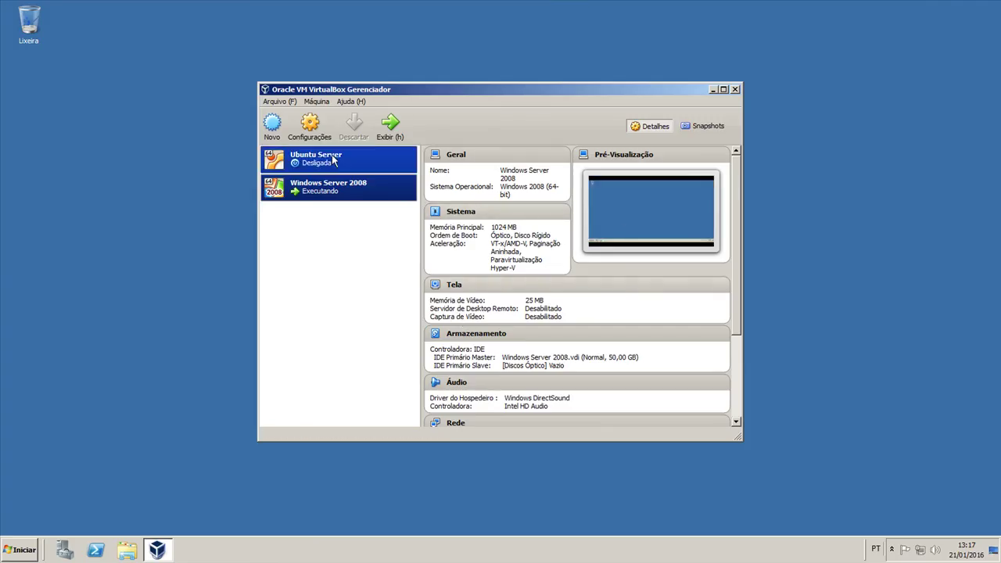
scroll(586, 279, "down", 3)
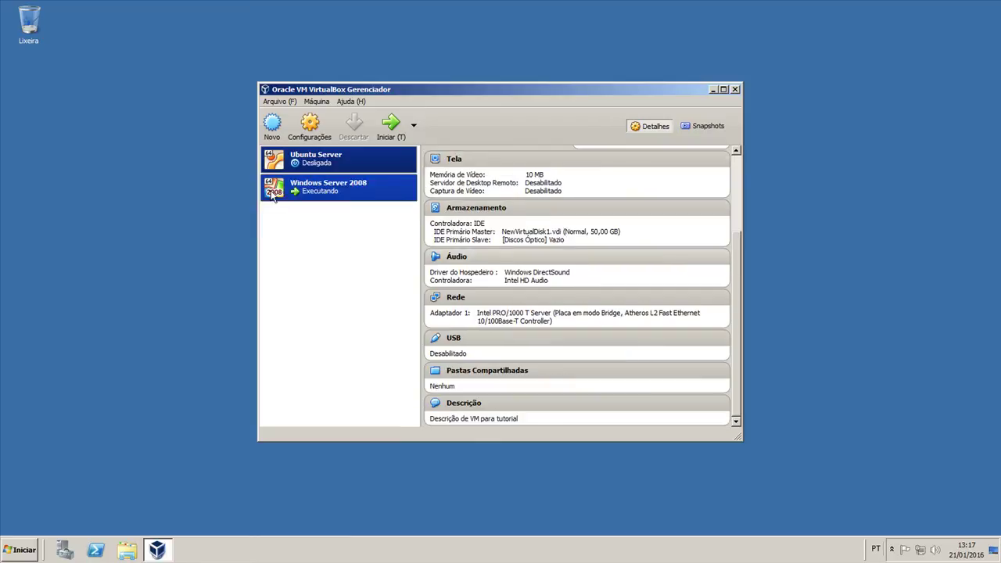
left_click(360, 190)
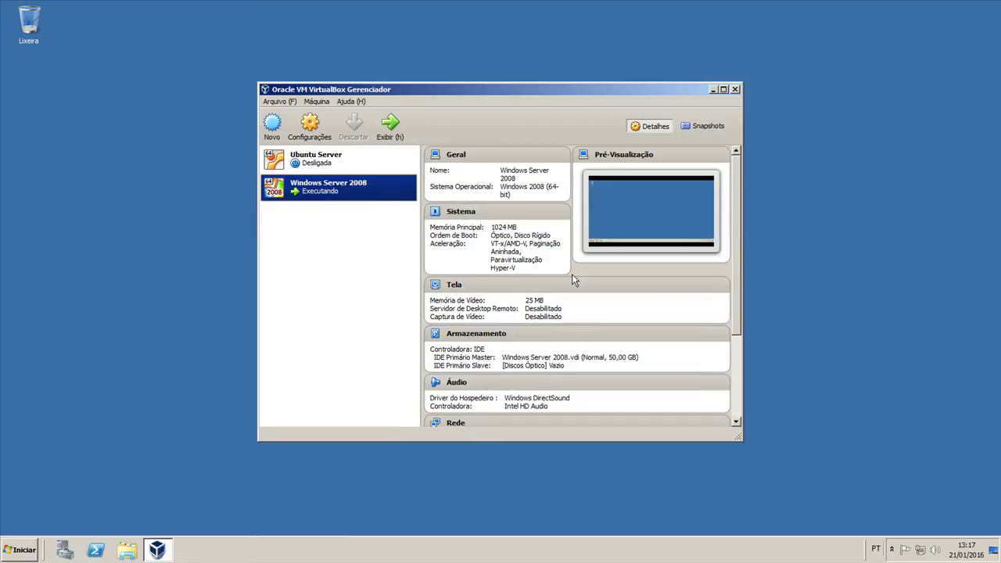
Display the Windows Server 2008 machine, shut it down through ACPI, and return to the VirtualBox manager.
left_click(402, 127)
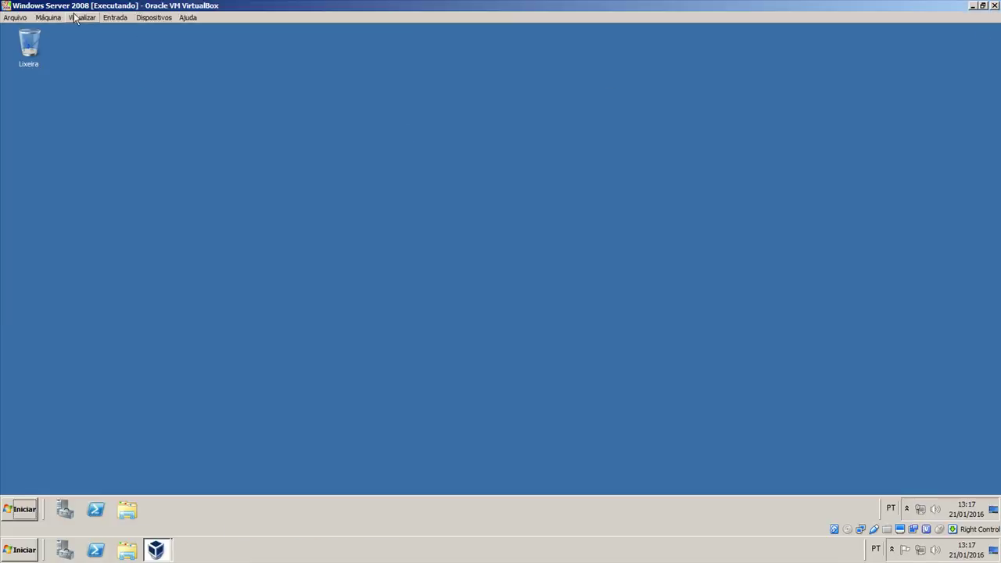
left_click(48, 18)
left_click(81, 105)
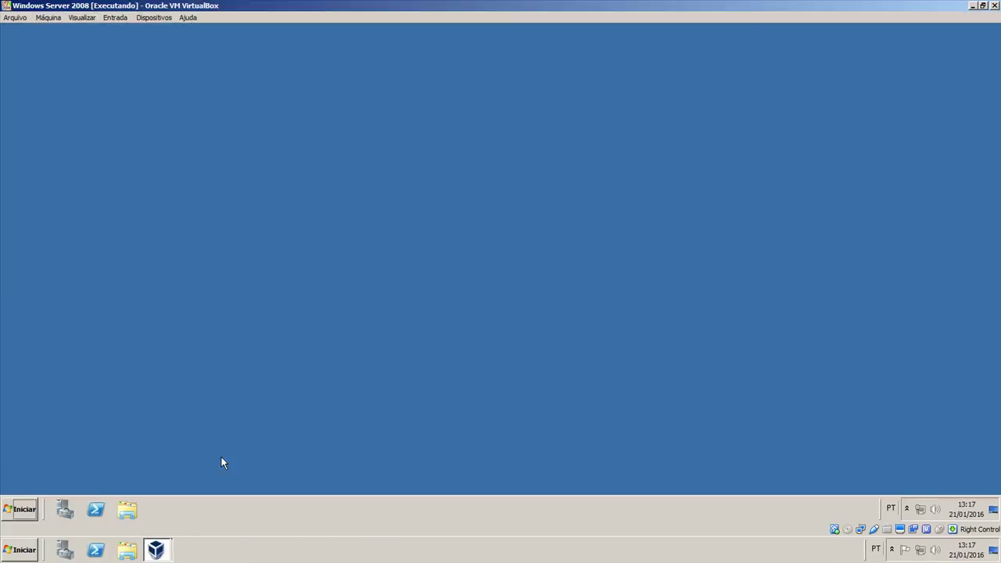
mouse_move(165, 546)
left_click(156, 550)
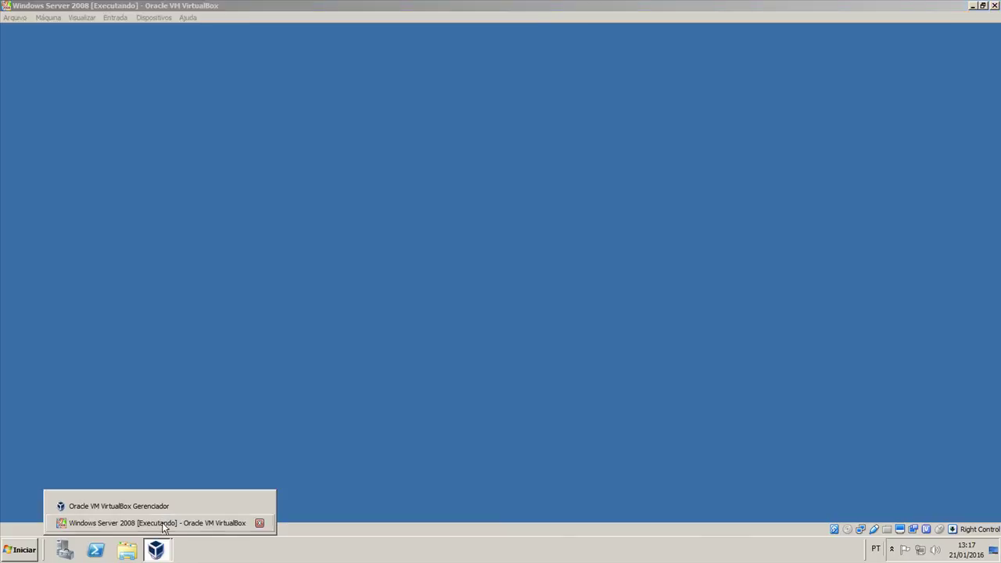
left_click(164, 507)
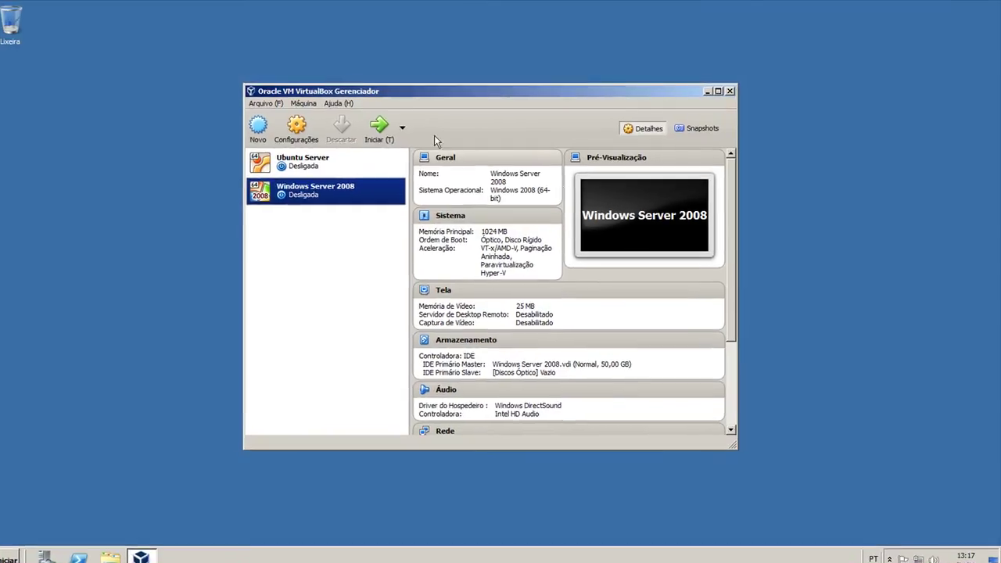
left_click(311, 106)
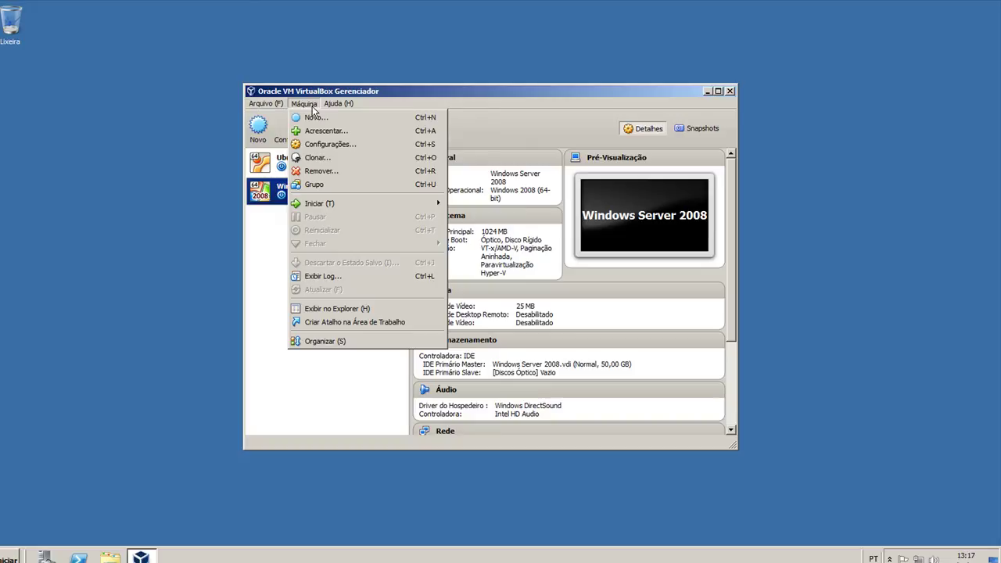
left_click(321, 159)
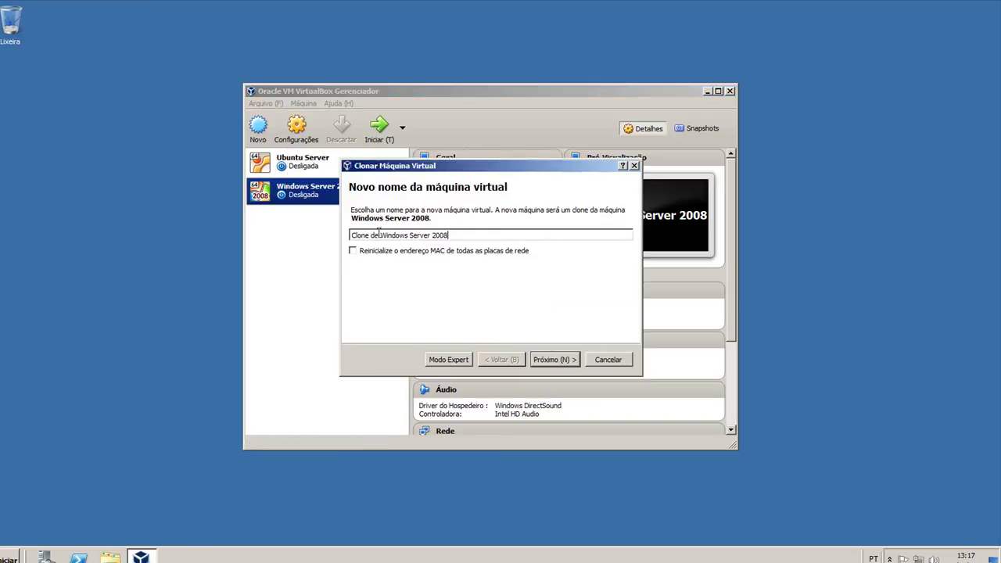
left_click_drag(380, 235, 249, 228)
key("BackSpace")
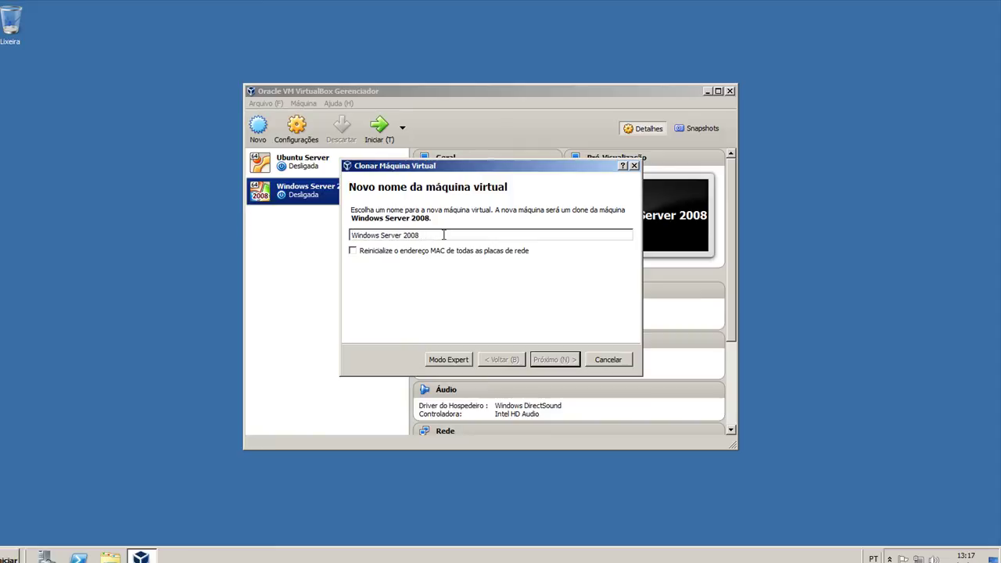
left_click(623, 363)
Select the Ubuntu Server machine and look over its details and available machine commands.
left_click(318, 169)
scroll(577, 383, "down", 3)
scroll(511, 377, "up", 3)
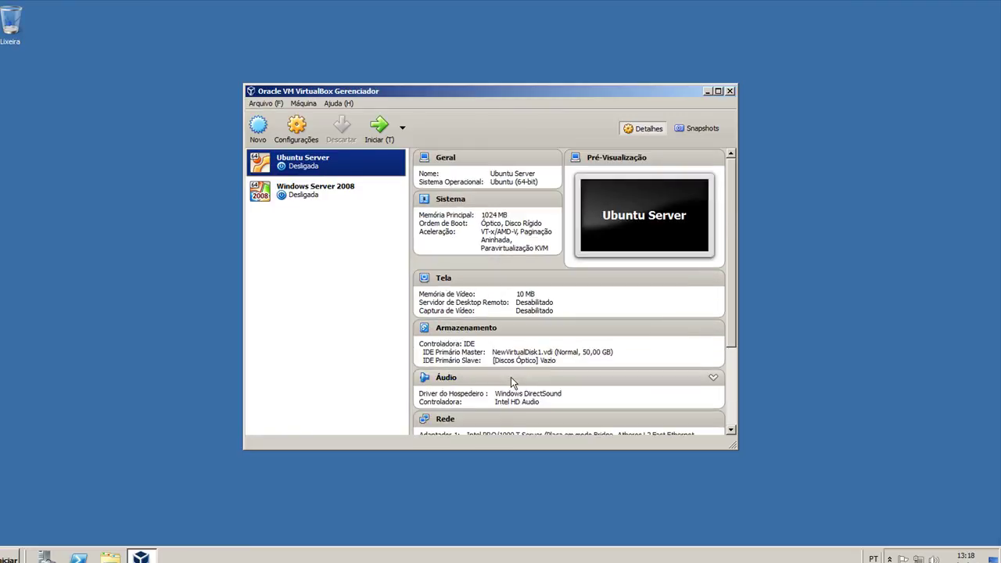
right_click(318, 166)
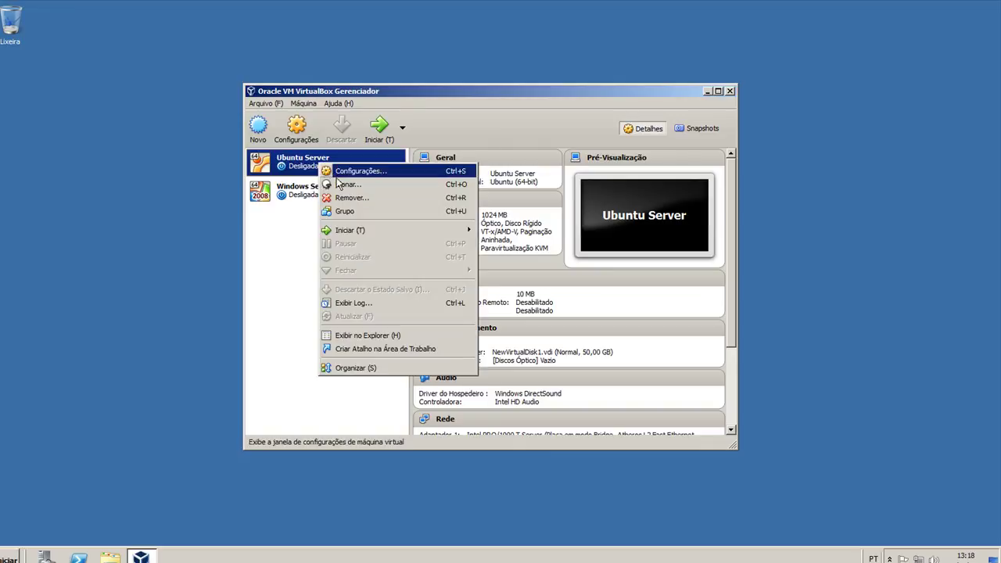
left_click(303, 103)
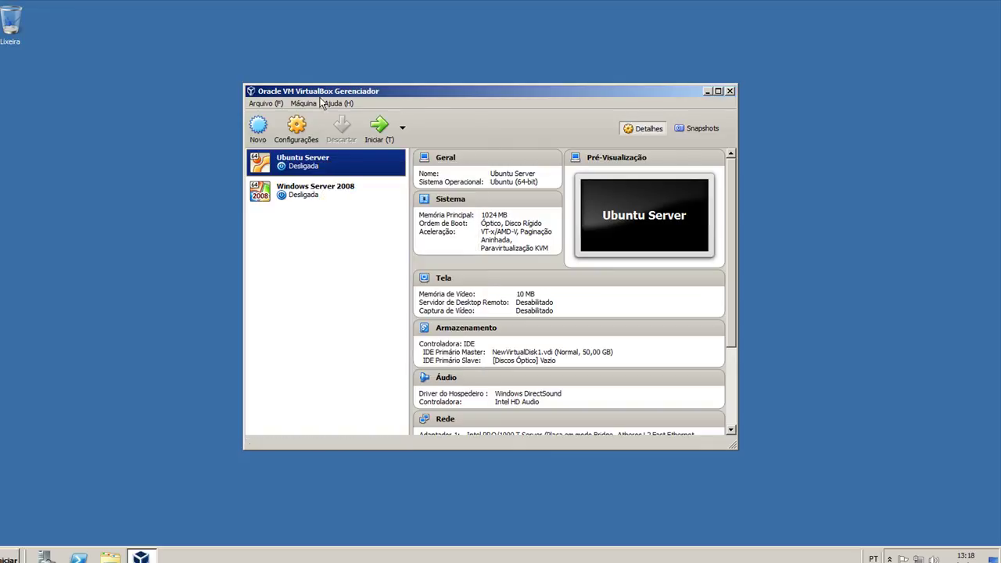
left_click(303, 103)
left_click(433, 104)
Start cloning the Ubuntu Server machine with the name Ubuntu Server 2 and reinitialized MAC addresses for all network cards.
right_click(322, 159)
left_click(358, 185)
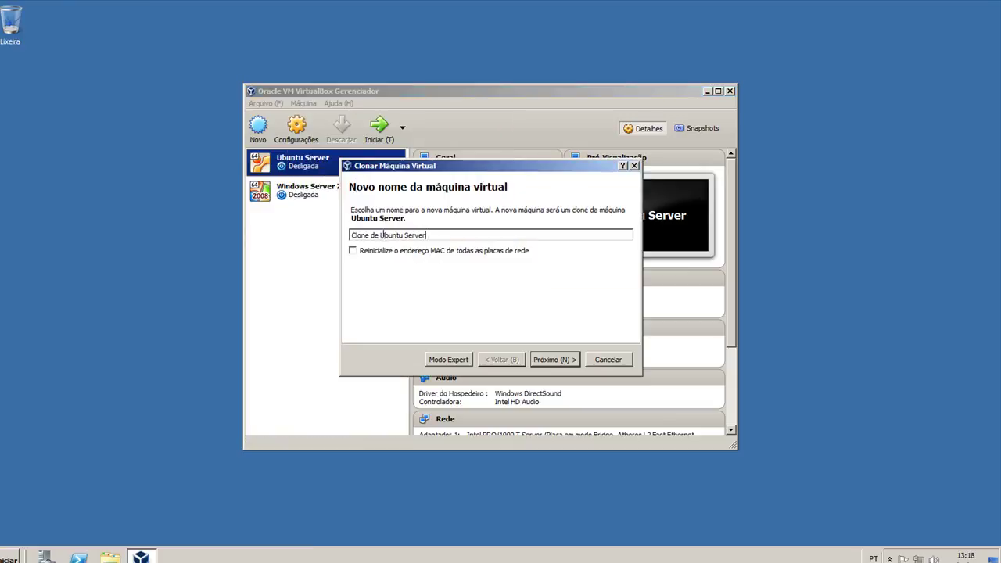
left_click_drag(382, 235, 293, 236)
key("Delete")
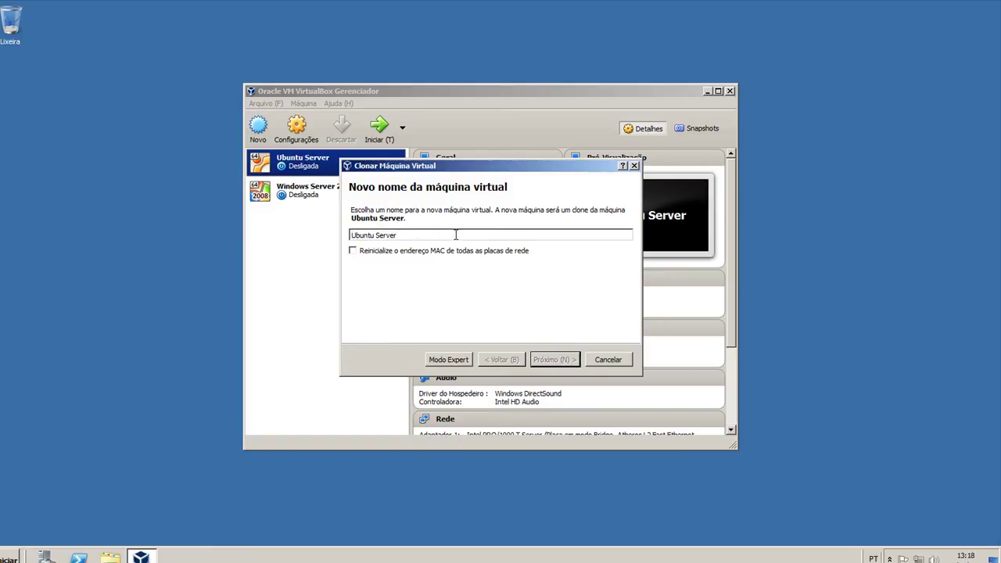
type("2")
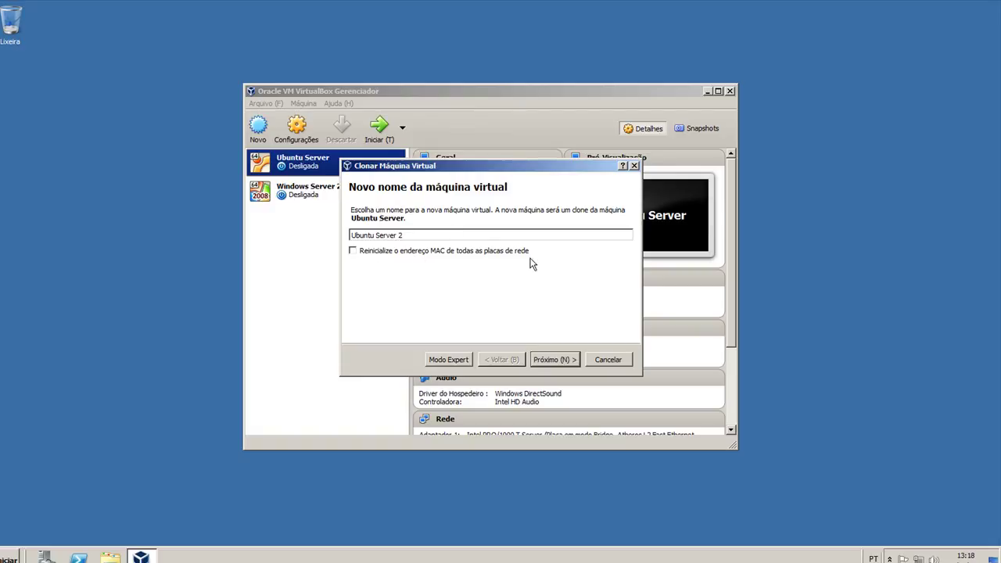
left_click(452, 252)
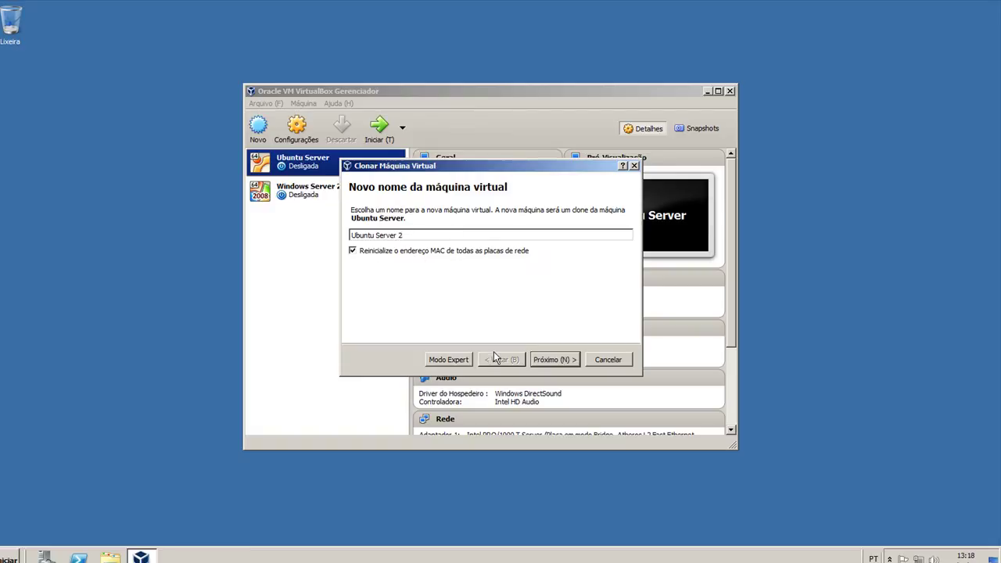
left_click(541, 359)
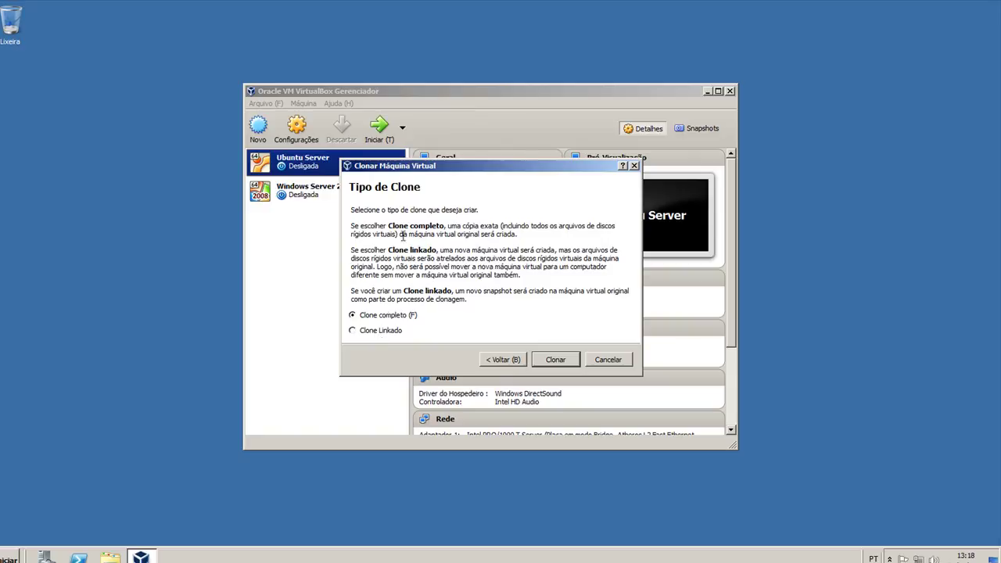
Review the clone type descriptions and create Ubuntu Server 2 as a full clone.
left_click_drag(352, 209, 474, 210)
left_click(397, 213)
left_click_drag(390, 251, 606, 251)
left_click(443, 252)
left_click(605, 251)
left_click(553, 361)
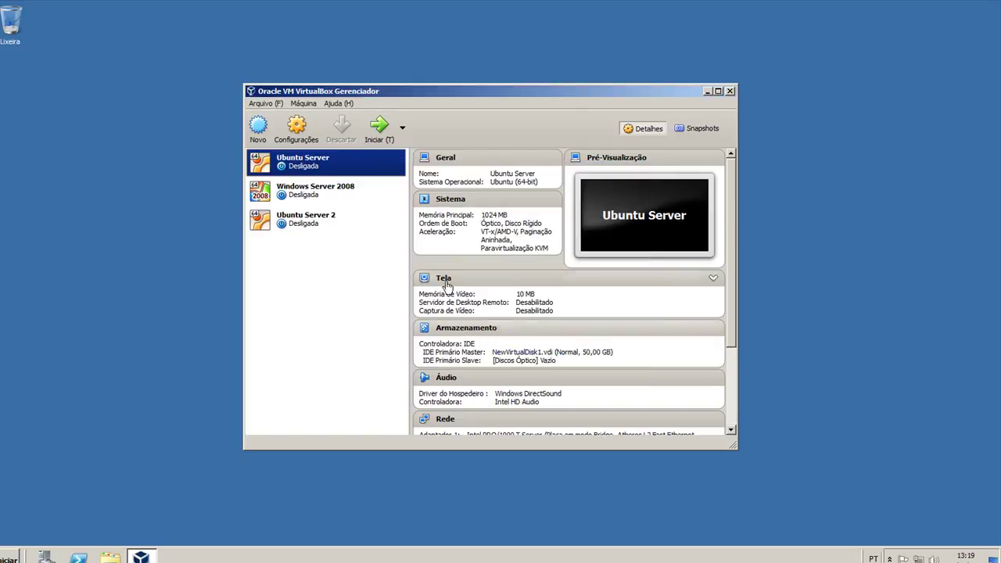
Sort the virtual machine list and check the storage and network details of Ubuntu Server 2.
right_click(320, 217)
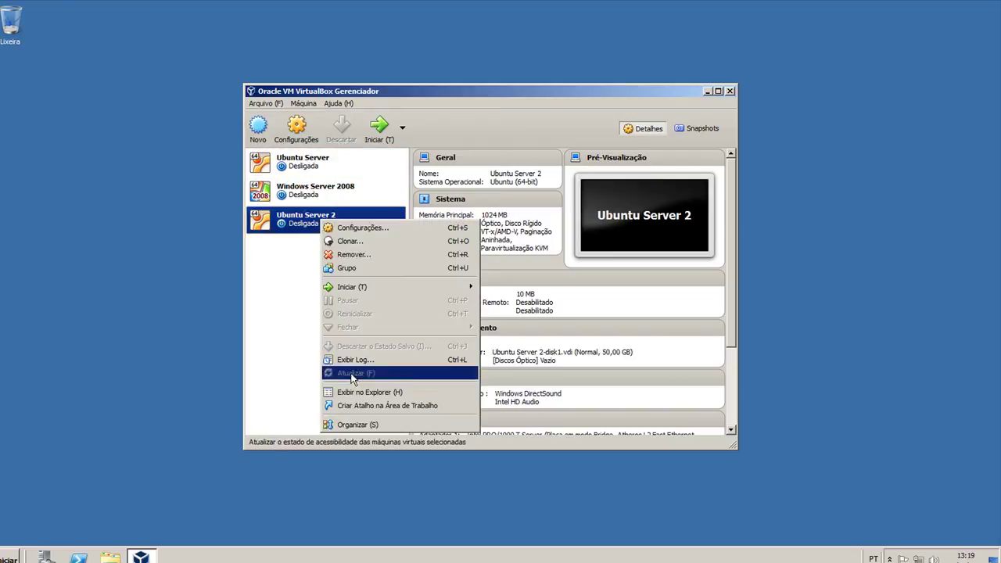
left_click(350, 425)
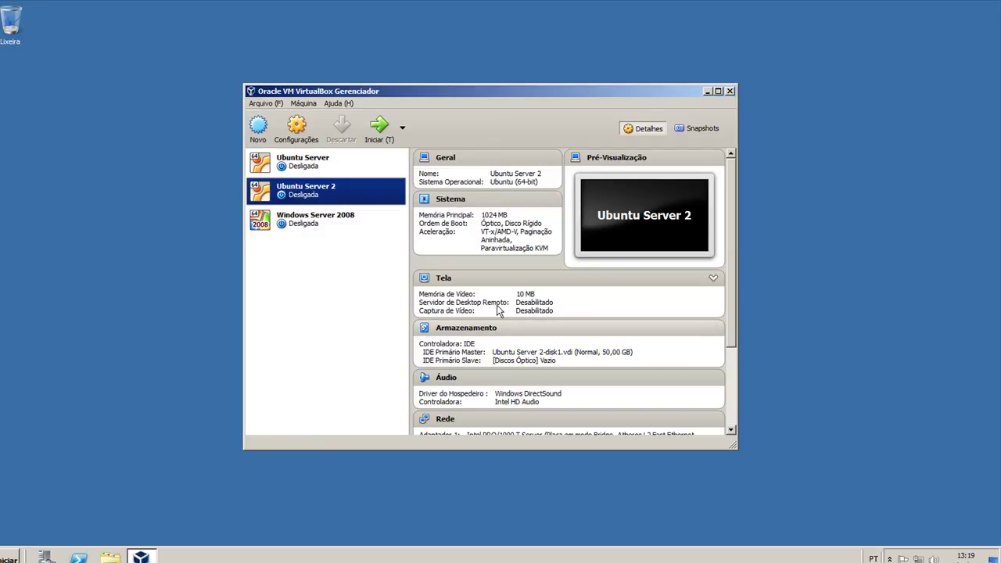
scroll(507, 313, "down", 3)
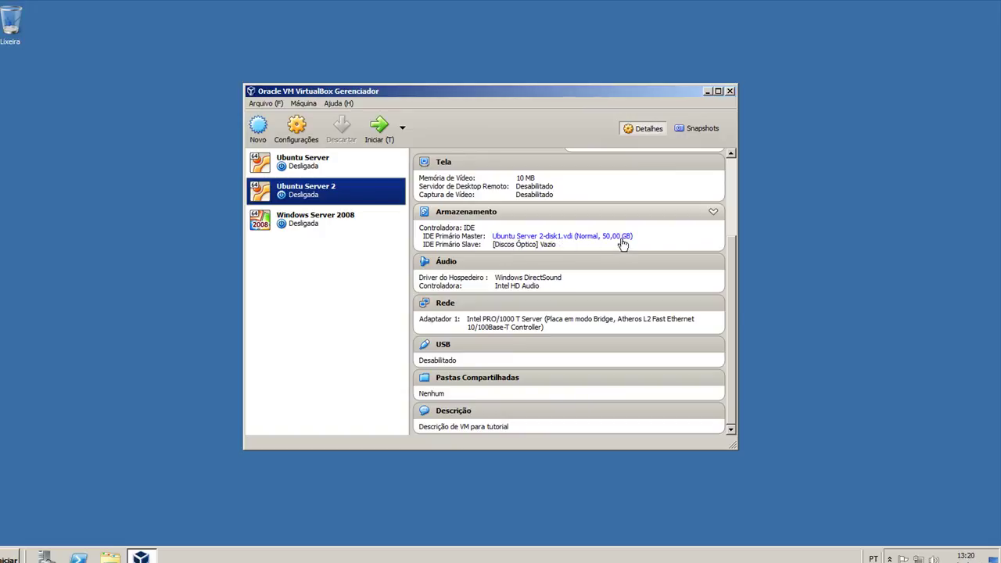
left_click(309, 167, "ctrl")
left_click(294, 219)
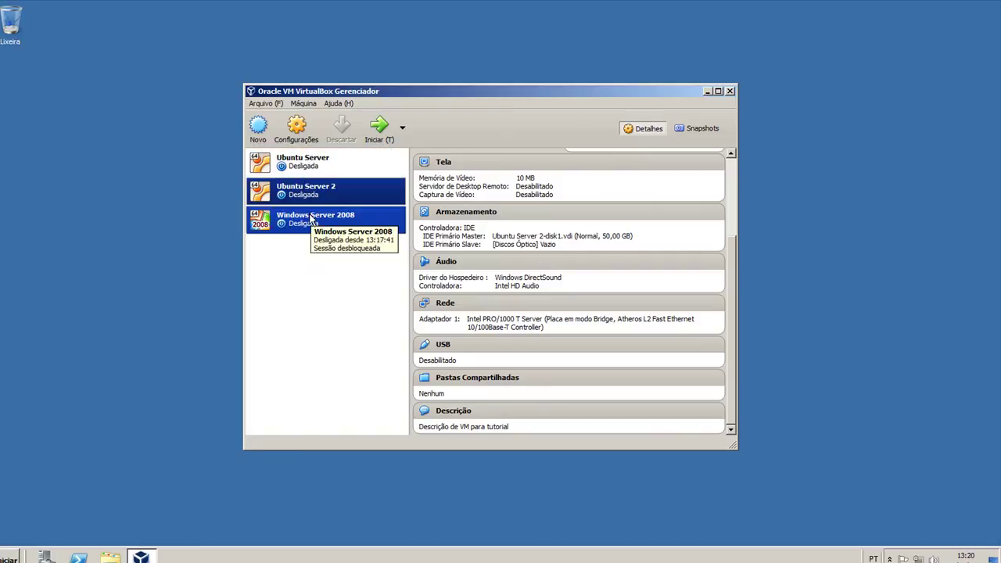
Clone Ubuntu Server 2 in expert mode as a full clone with all snapshots and reinitialized MAC addresses, keeping the suggested name.
right_click(313, 193)
left_click(337, 210)
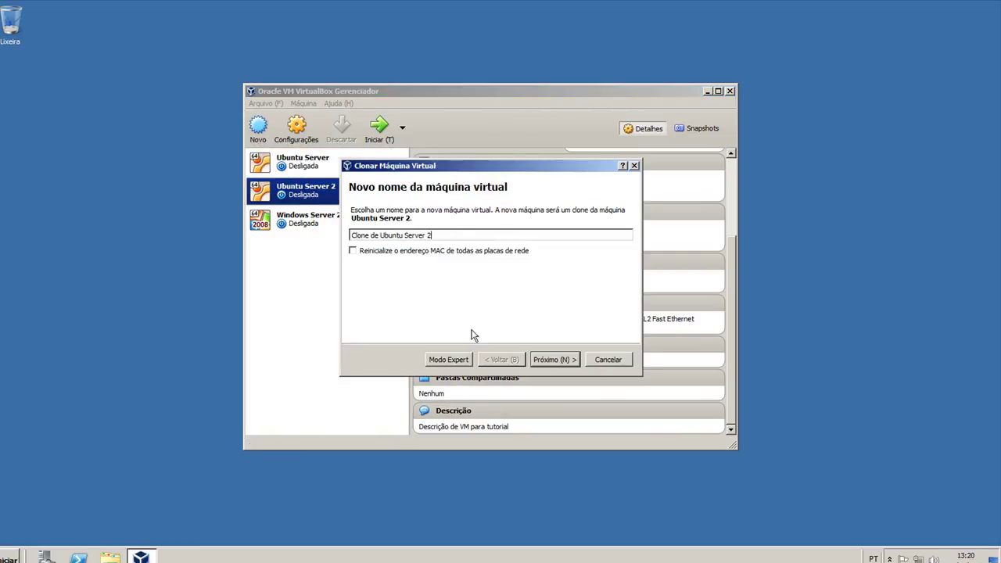
left_click(448, 360)
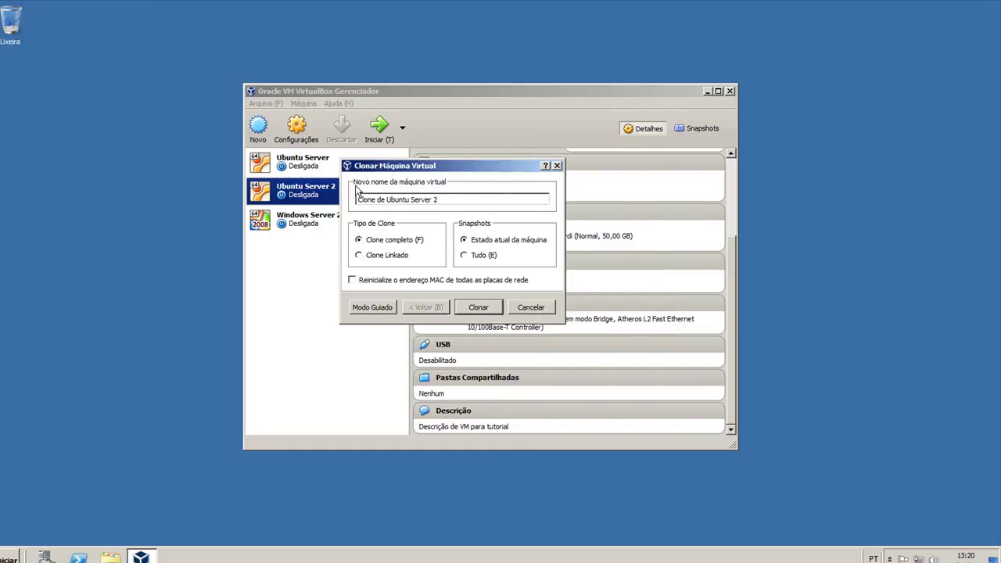
left_click_drag(361, 200, 459, 202)
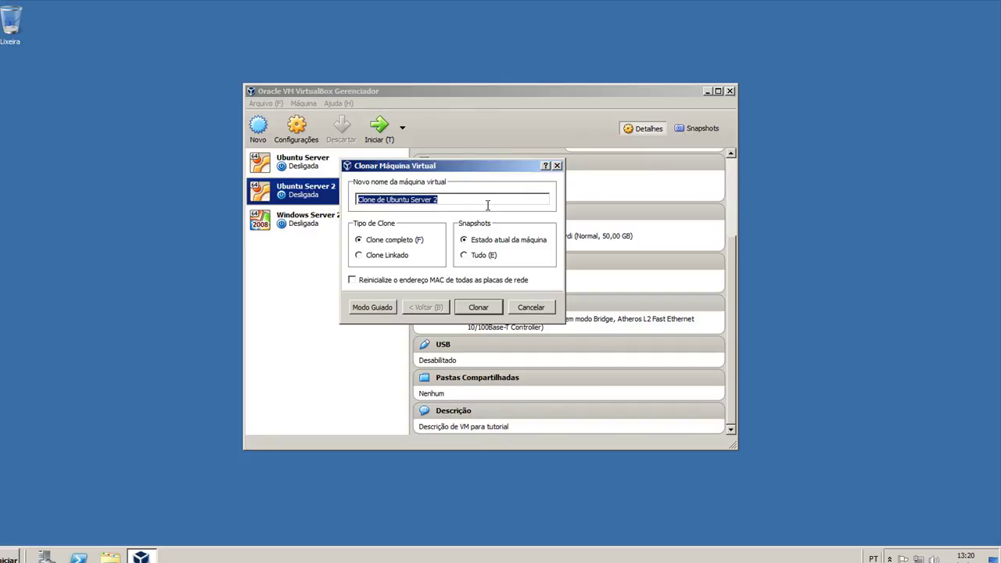
left_click(393, 244)
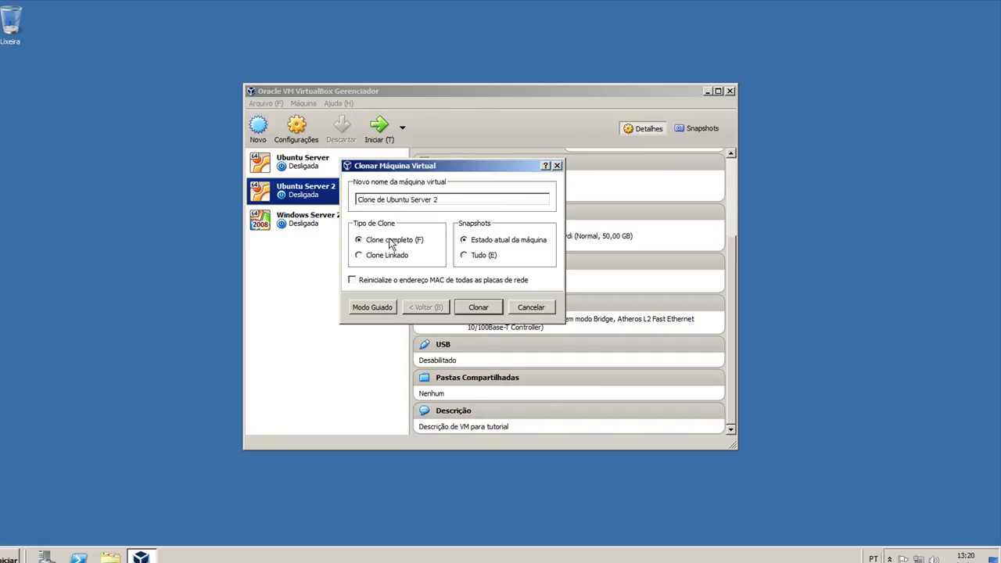
left_click(384, 282)
left_click(481, 258)
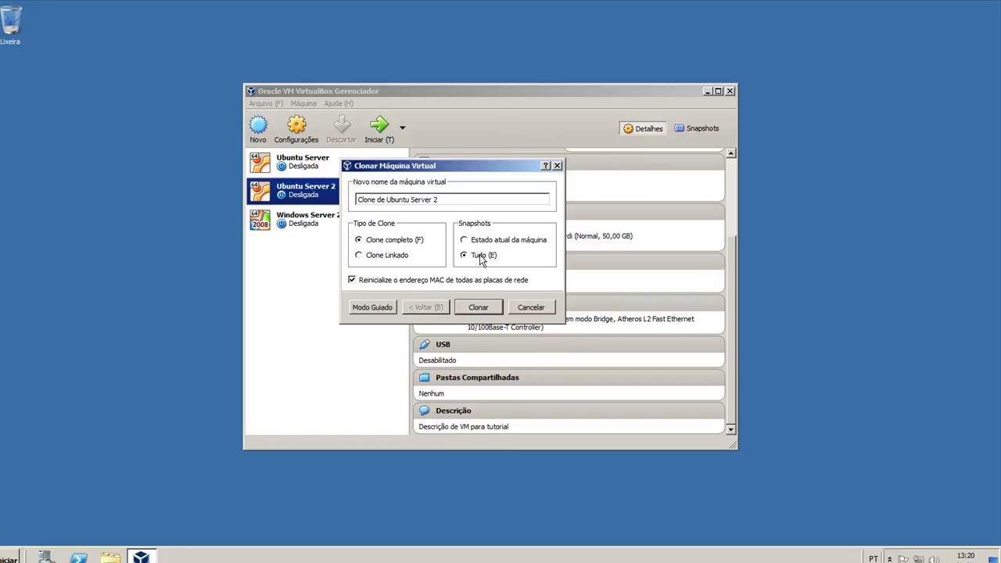
left_click(478, 309)
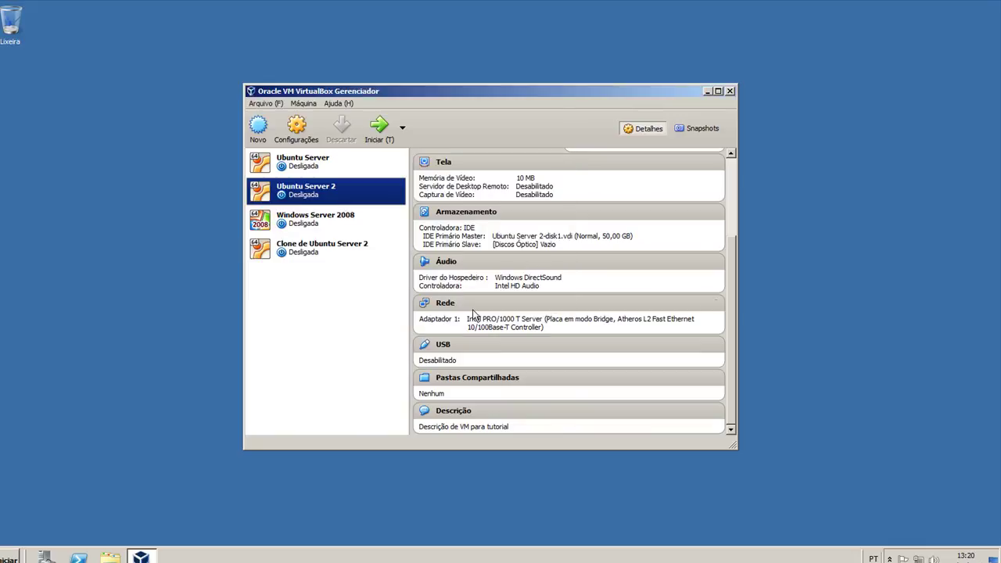
Check the storage details of Clone de Ubuntu Server 2 and sort the virtual machine list.
left_click(323, 247)
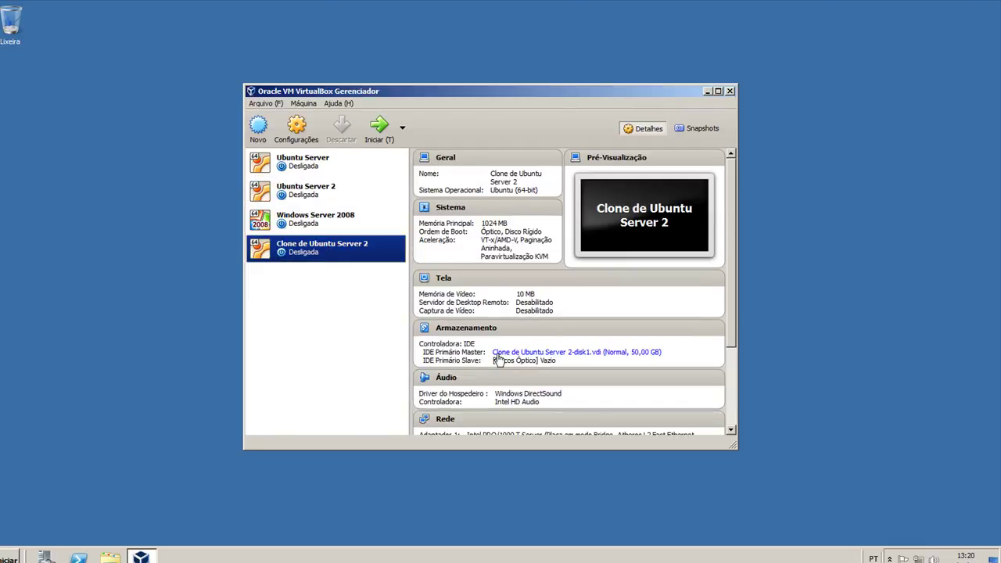
right_click(333, 249)
left_click(356, 453)
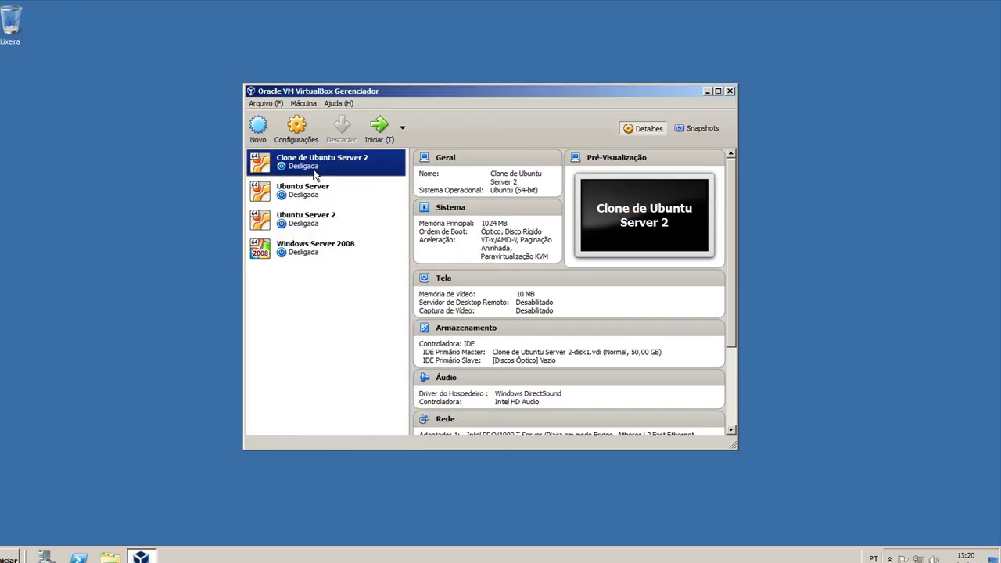
right_click(313, 167)
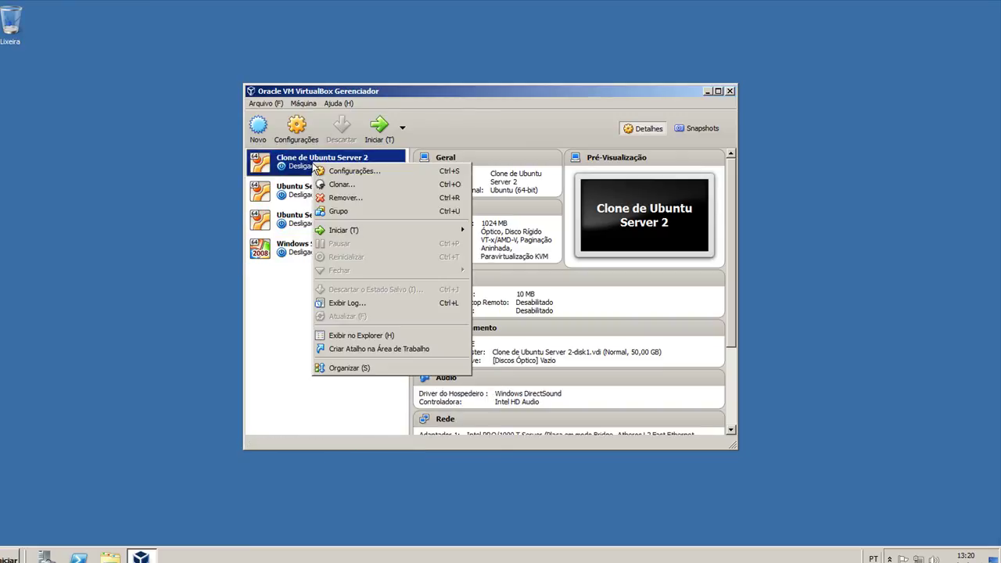
left_click(354, 369)
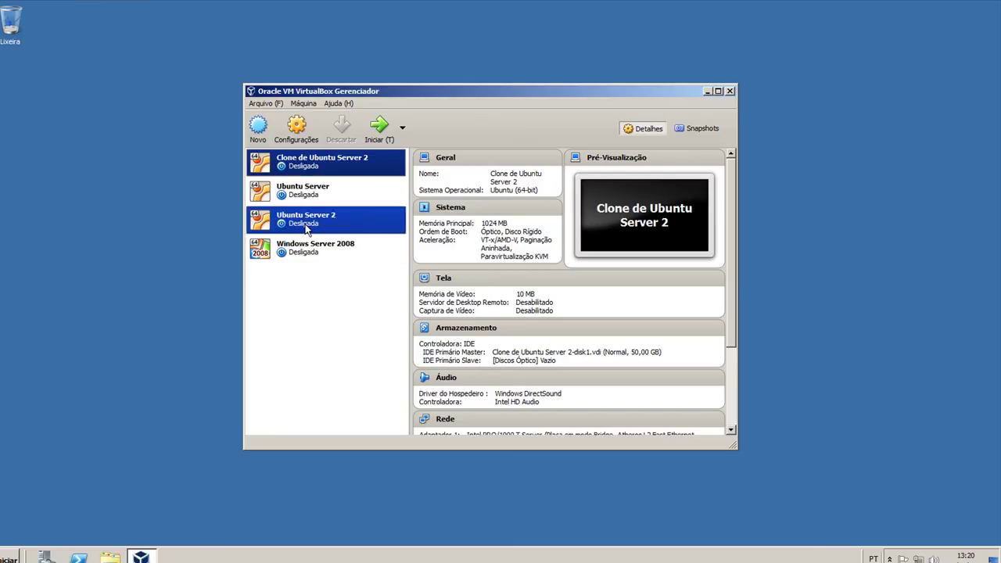
Review the commands for Clone de Ubuntu Server 2 and create a new group containing that machine.
right_click(318, 163)
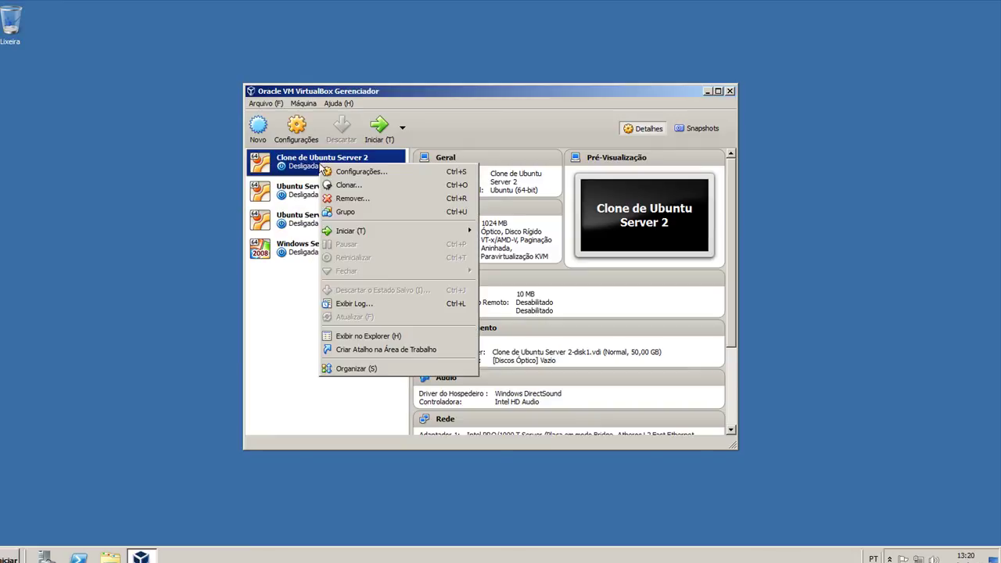
left_click(282, 163)
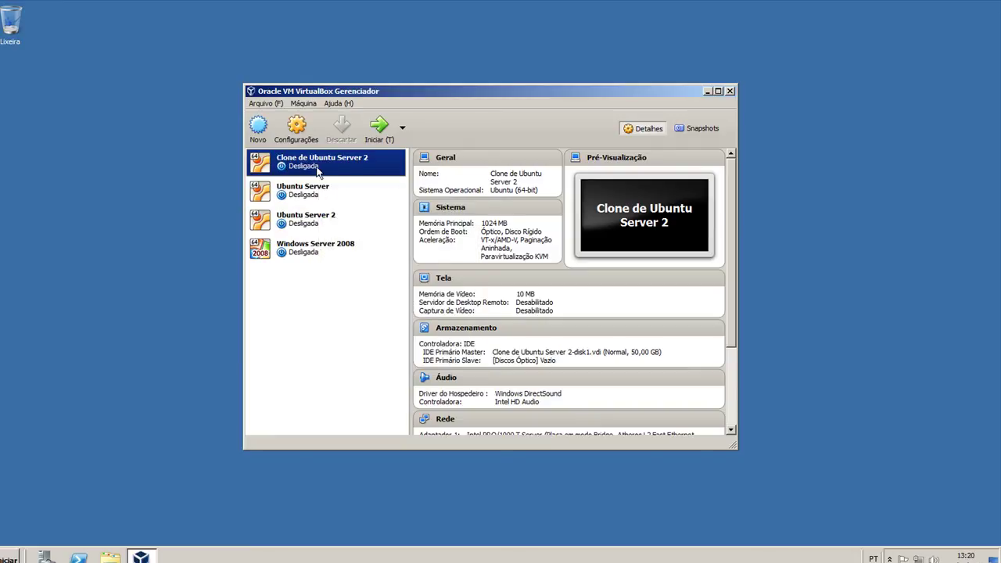
right_click(318, 168)
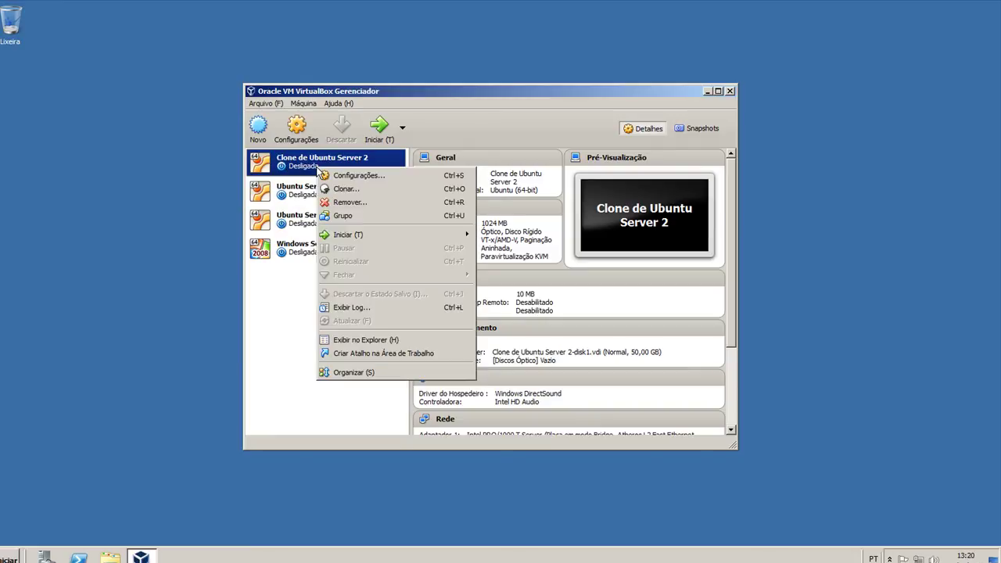
left_click(303, 103)
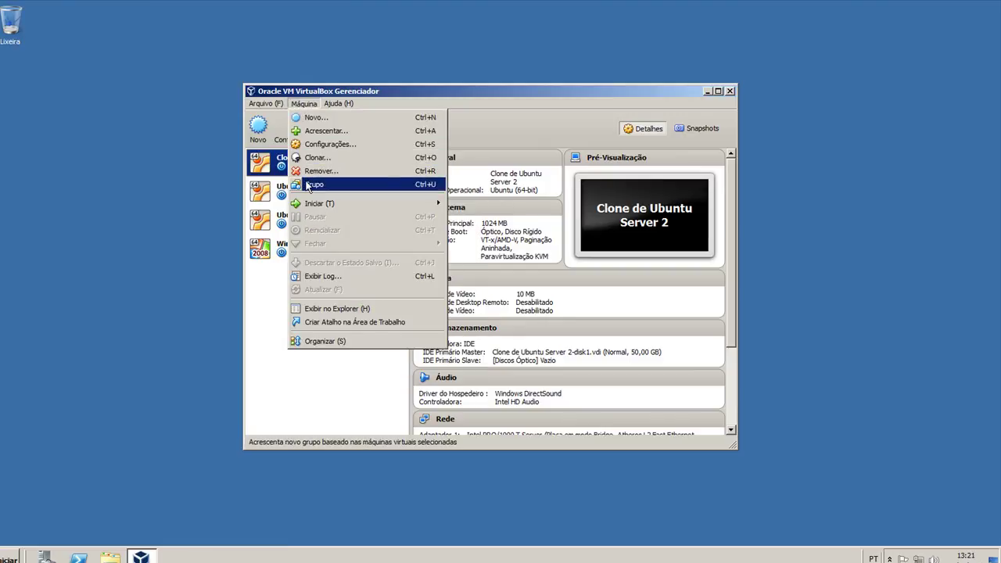
left_click(312, 185)
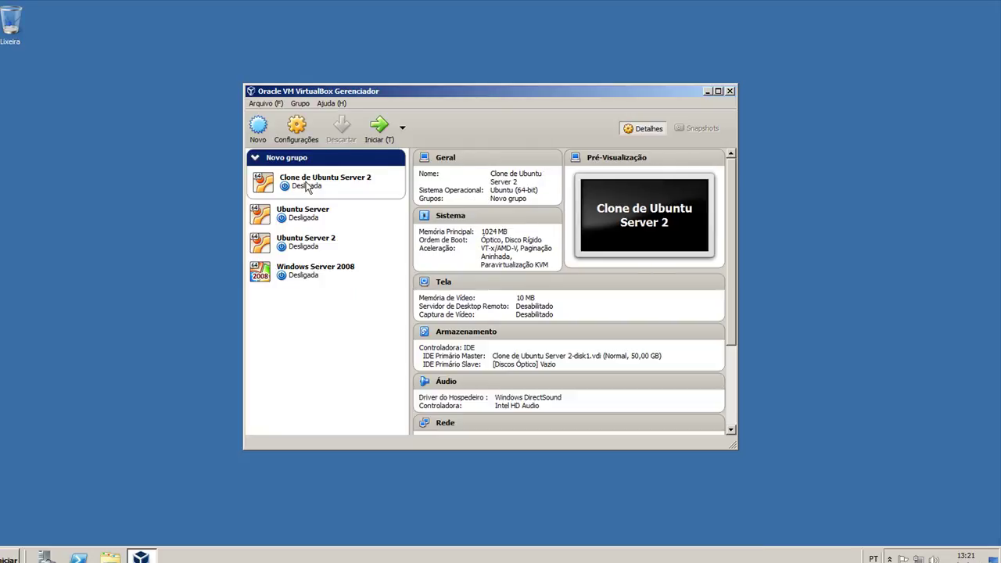
Move the Ubuntu Server and Ubuntu Server 2 machines into Novo grupo.
left_click(382, 161)
left_click(321, 226)
left_click_drag(321, 226, 318, 211)
left_click(286, 245, "ctrl")
left_click_drag(286, 245, 270, 223)
Collapse Novo grupo, view the Windows Server 2008 details, and expand the group again.
left_click(266, 159)
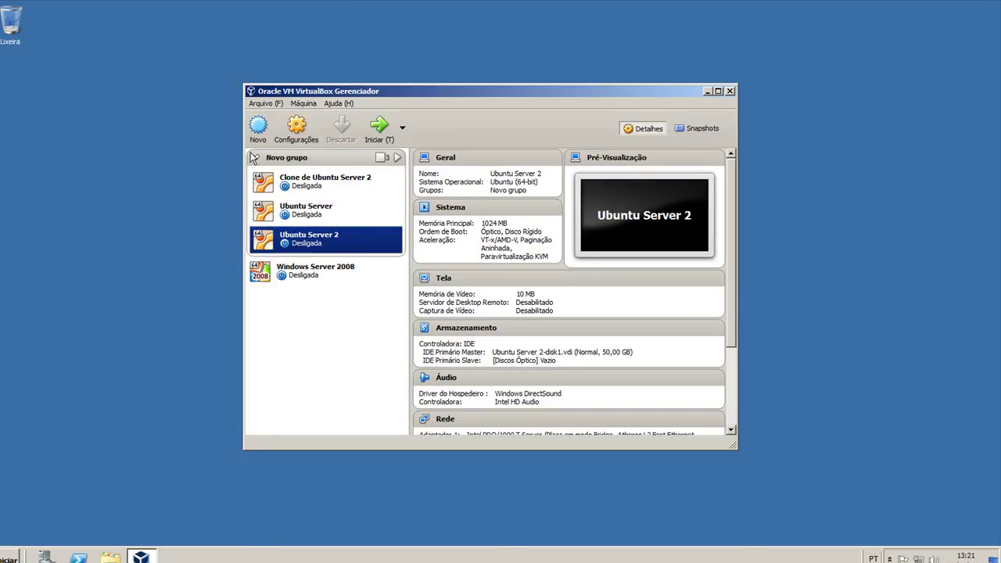
left_click(255, 158)
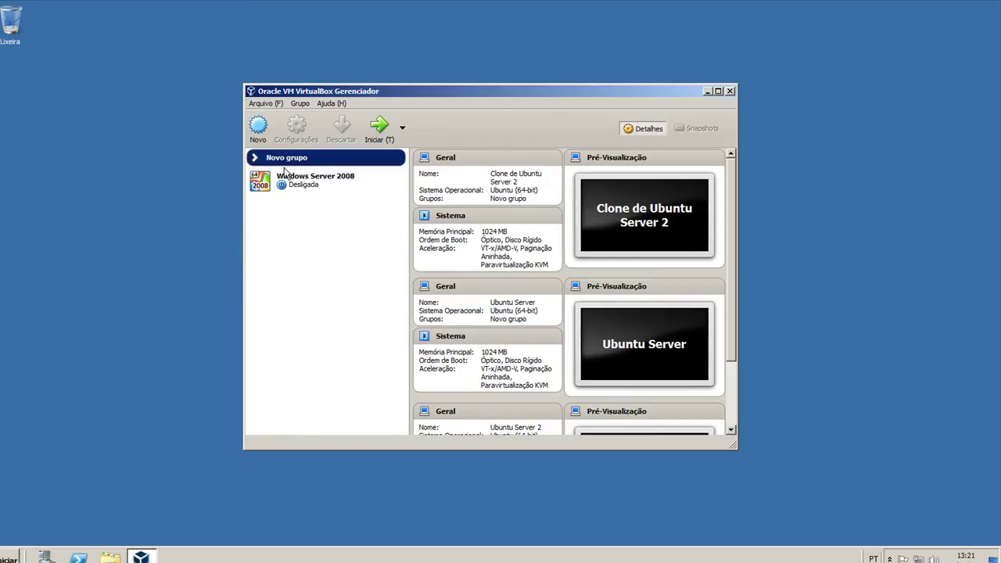
left_click(302, 192)
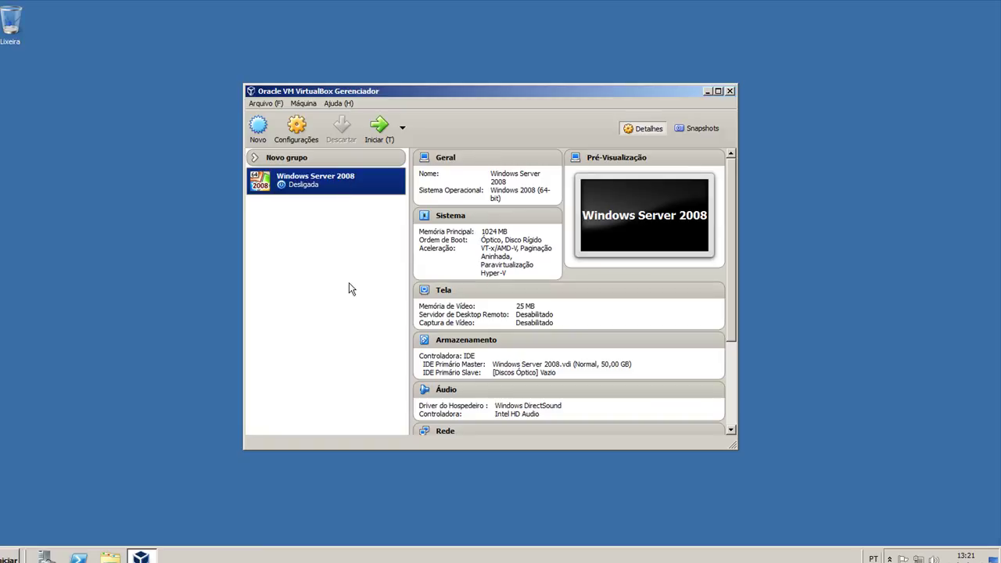
left_click(255, 158)
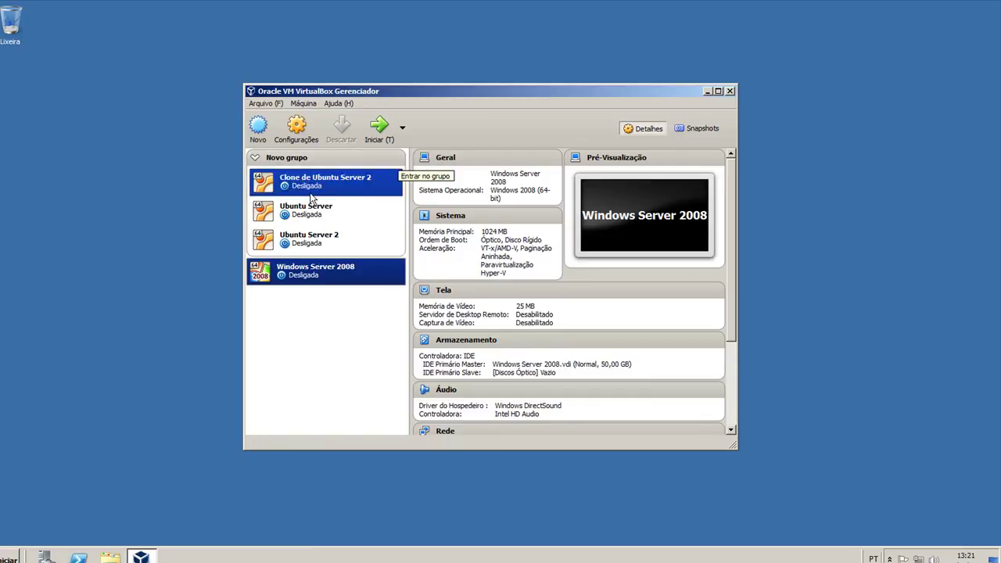
Select Novo grupo and examine the combined details and previews of all its machines.
left_click(303, 162)
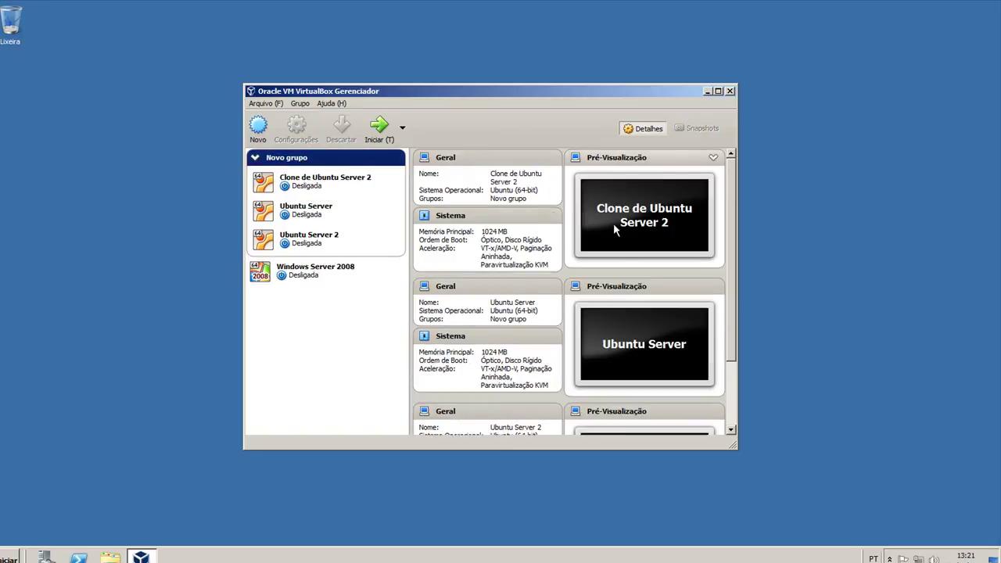
scroll(618, 286, "down", 3)
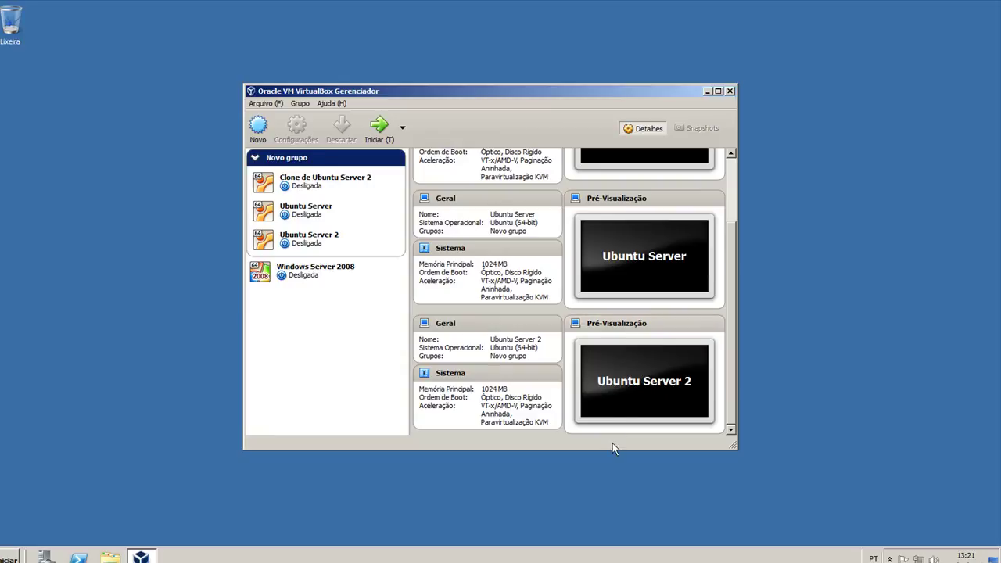
left_click(255, 157)
left_click(255, 158)
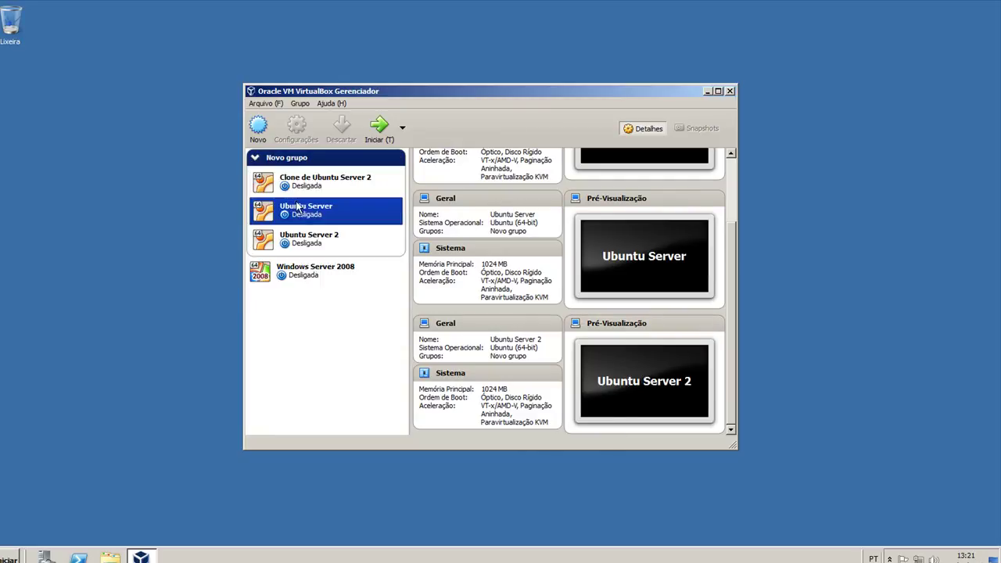
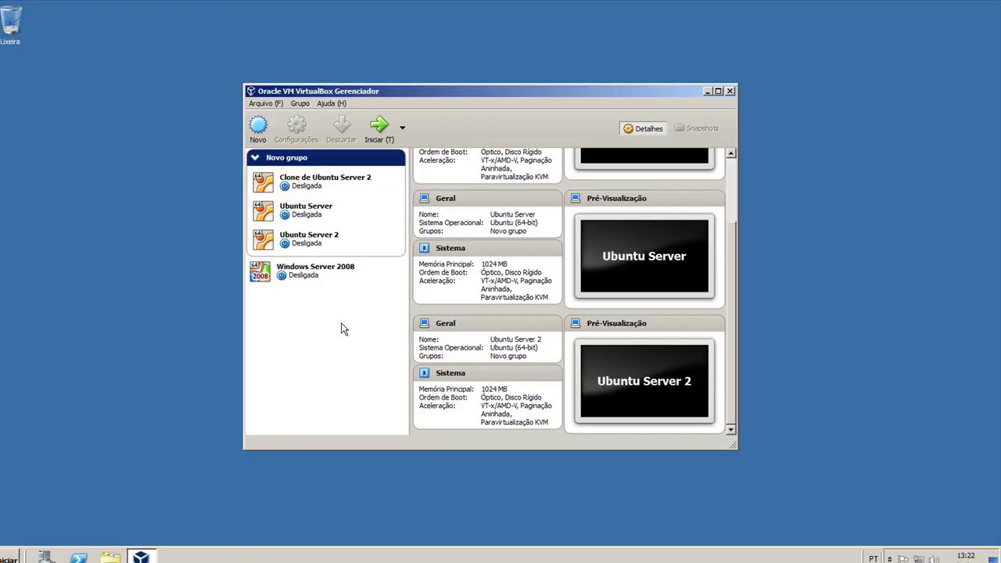
scroll(453, 168, "up", 5)
scroll(461, 160, "down", 5)
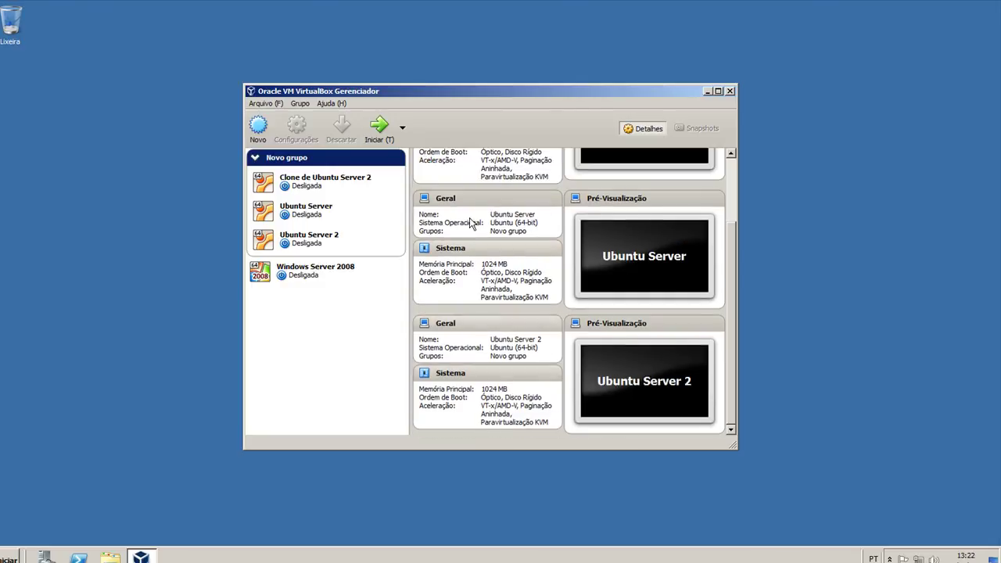
scroll(455, 196, "up", 3)
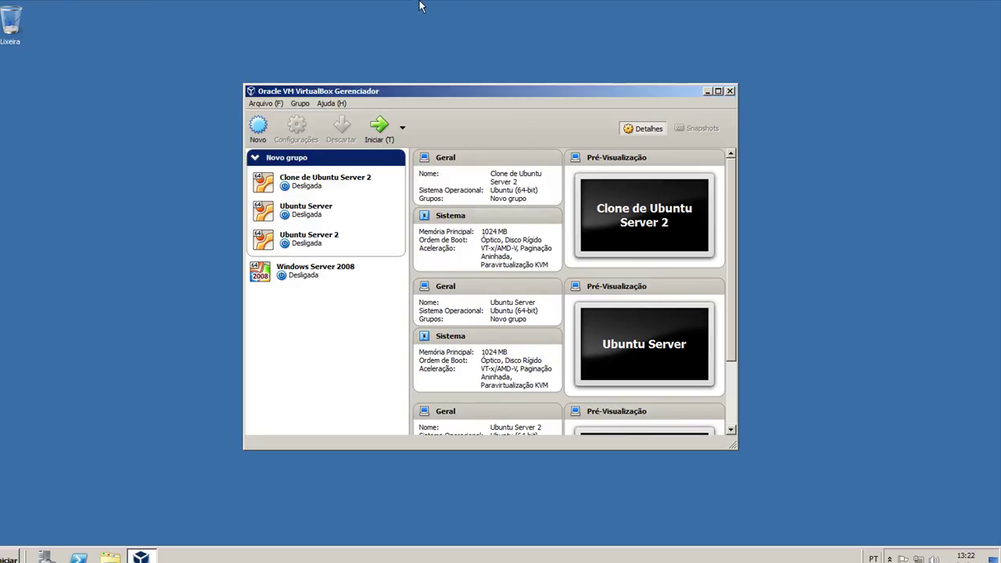
Enter Novo grupo to view only its machines, try selecting several of them, and return to the full list.
left_click(393, 157)
left_click(255, 156)
left_click(396, 157)
left_click(316, 208, "ctrl")
left_click(320, 239, "shift")
left_click(319, 203)
left_click(320, 178)
left_click(338, 243, "ctrl")
left_click(320, 207)
left_click(328, 236)
left_click(328, 178, "ctrl")
left_click(350, 236, "ctrl")
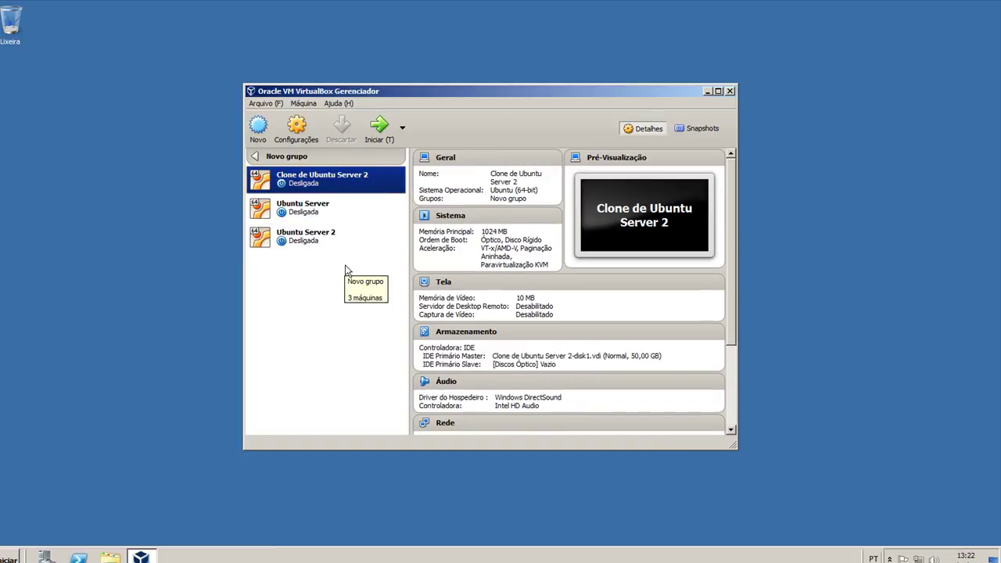
left_click(368, 160)
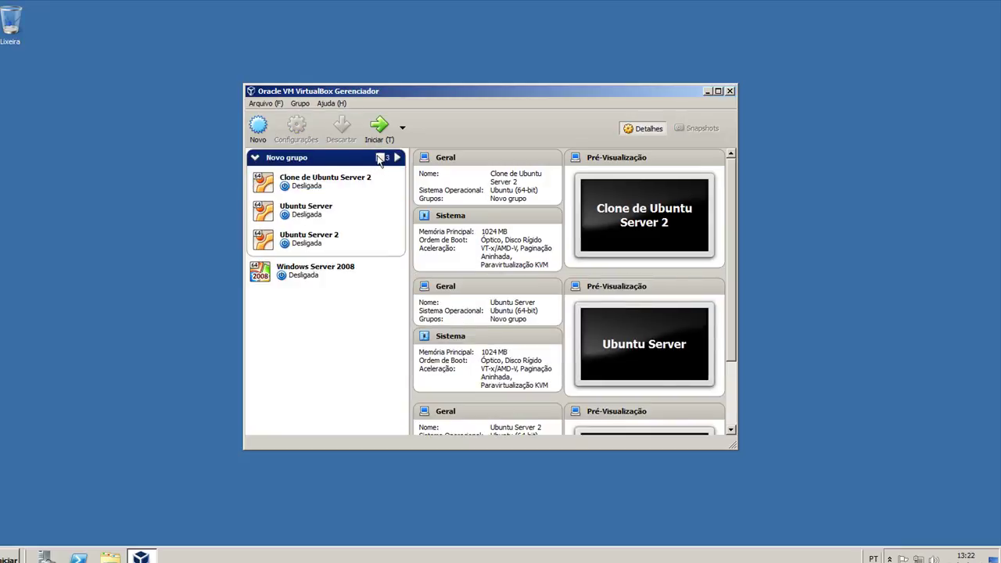
Go through the machines inside Novo grupo one by one to compare their details.
key("Down")
key("Up")
key("Down")
key("Down")
key("Down")
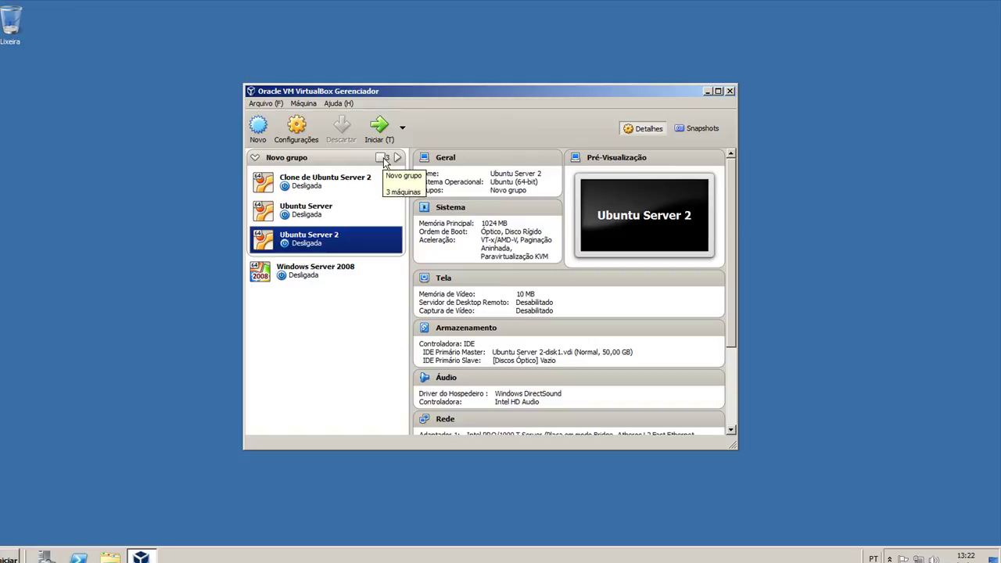
key("Up")
key("Up")
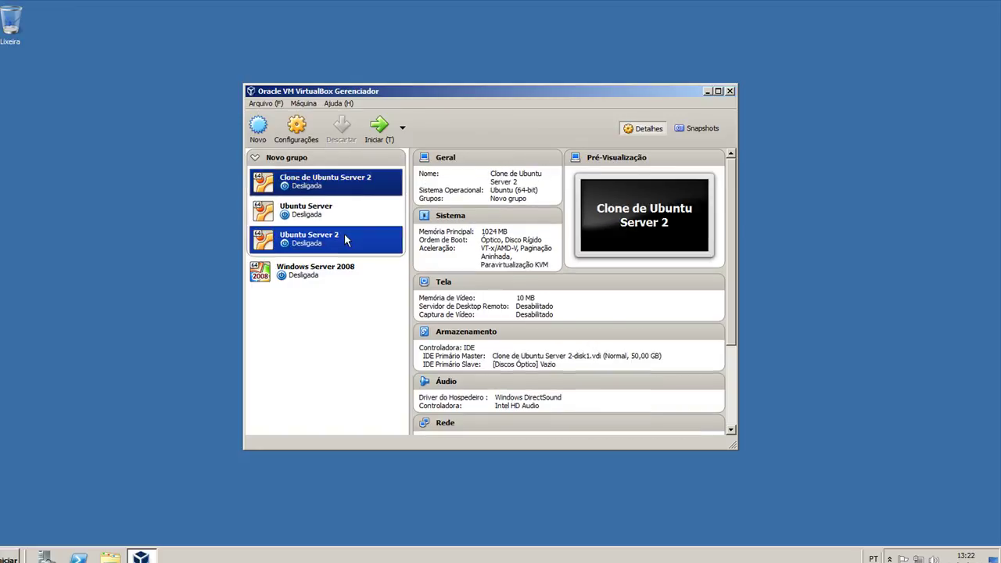
key("Down")
key("Down")
key("Up")
key("Up")
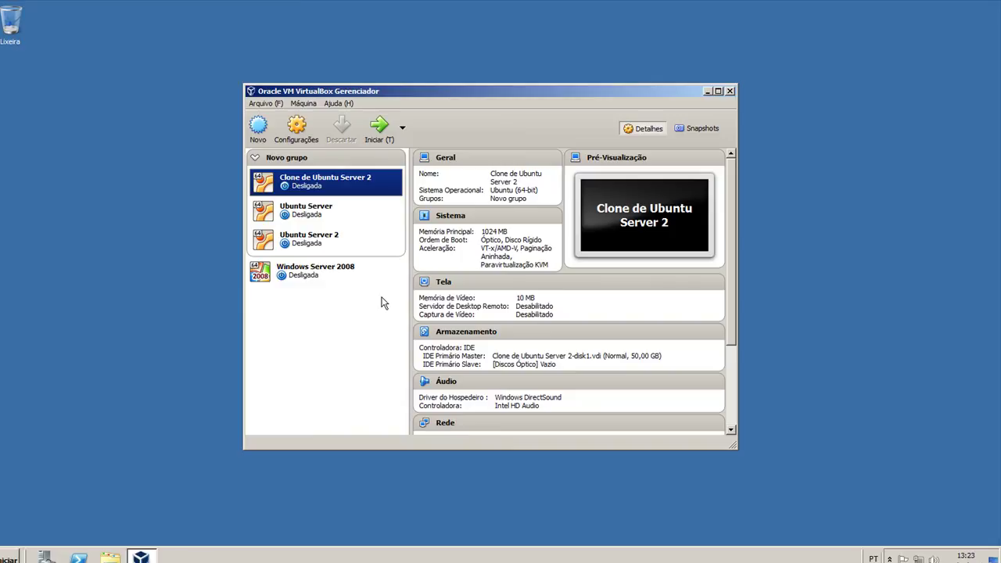
Show the files of Clone de Ubuntu Server 2 in Windows Explorer.
left_click(266, 104)
mouse_move(304, 104)
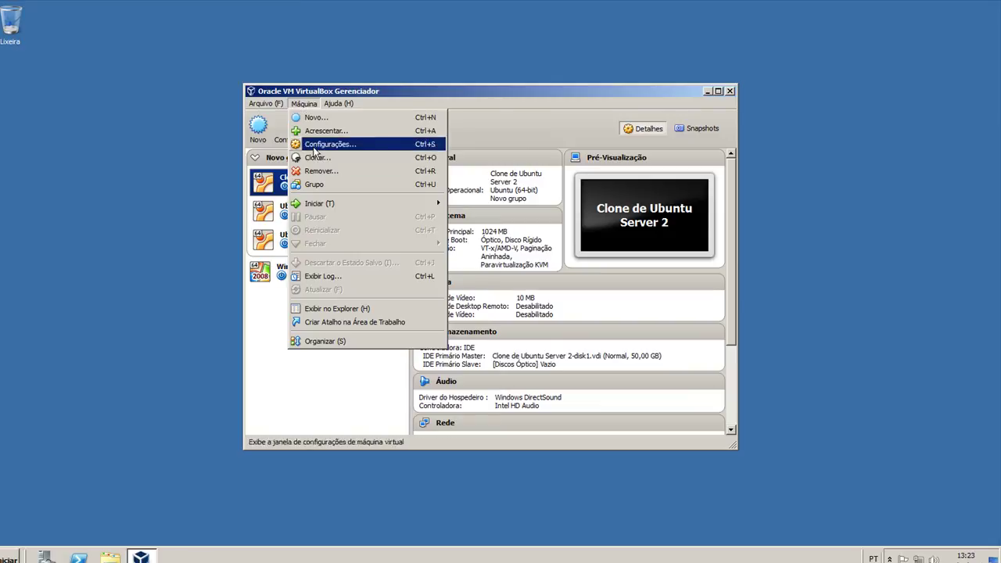
left_click(337, 313)
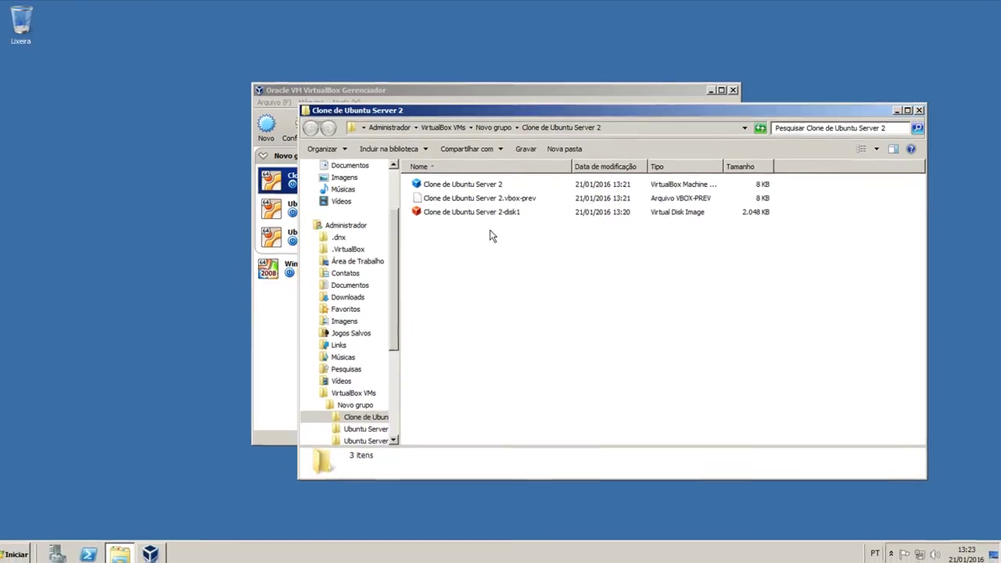
Browse the Novo grupo and VirtualBox VMs folders to examine how the grouped machines are stored on disk.
left_click(498, 127)
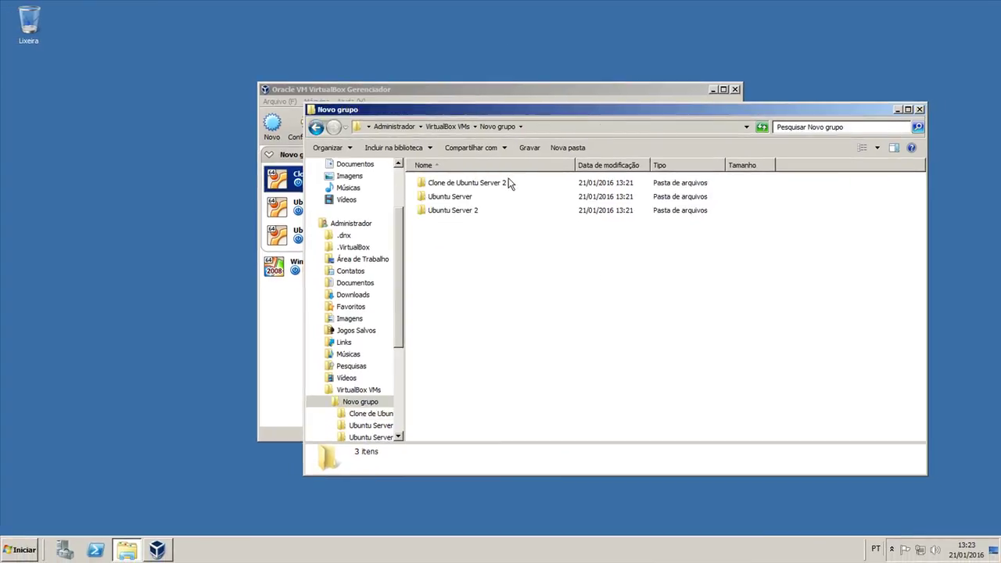
left_click(450, 127)
left_click(453, 186)
left_click(488, 194)
double_click(474, 188)
left_click_drag(575, 297, 474, 173)
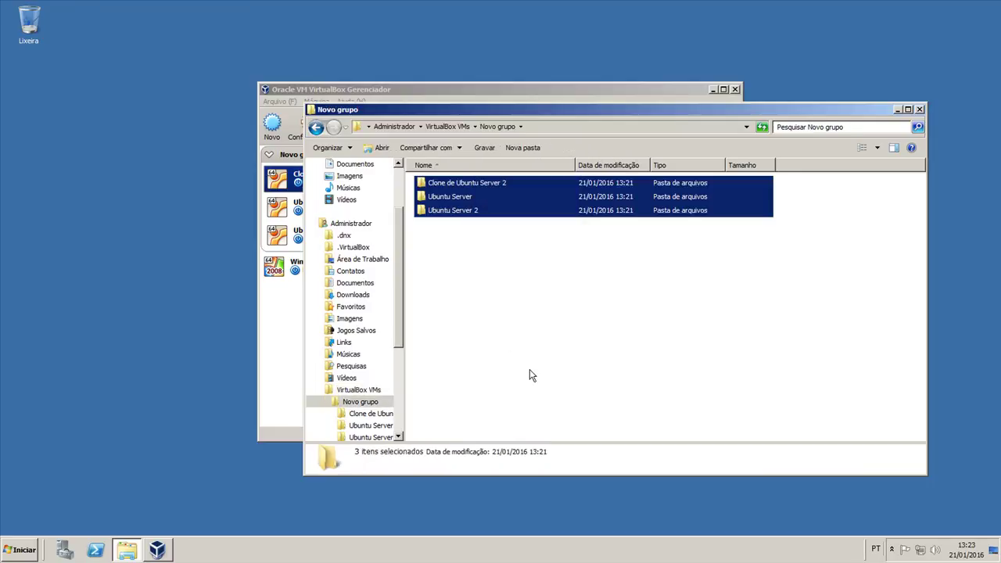
left_click(449, 126)
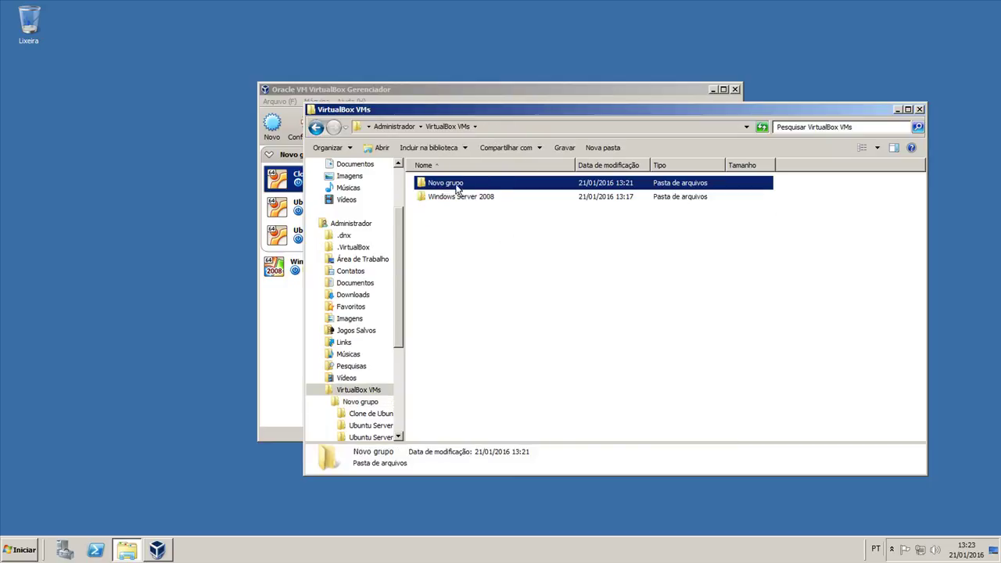
Switch back to VirtualBox and rename the group Novo grupo to VMs Ubuntu Server.
left_click(139, 546)
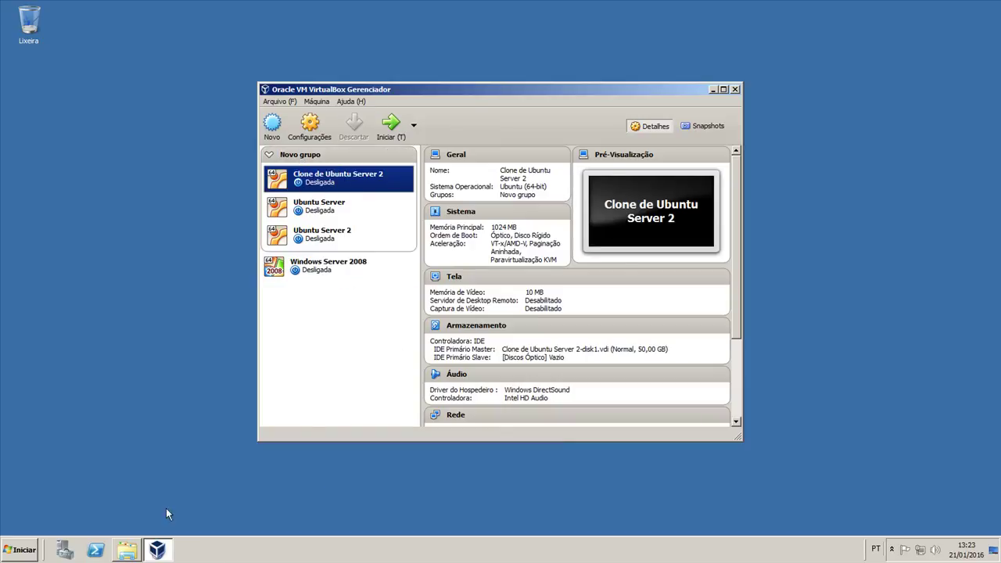
mouse_move(334, 154)
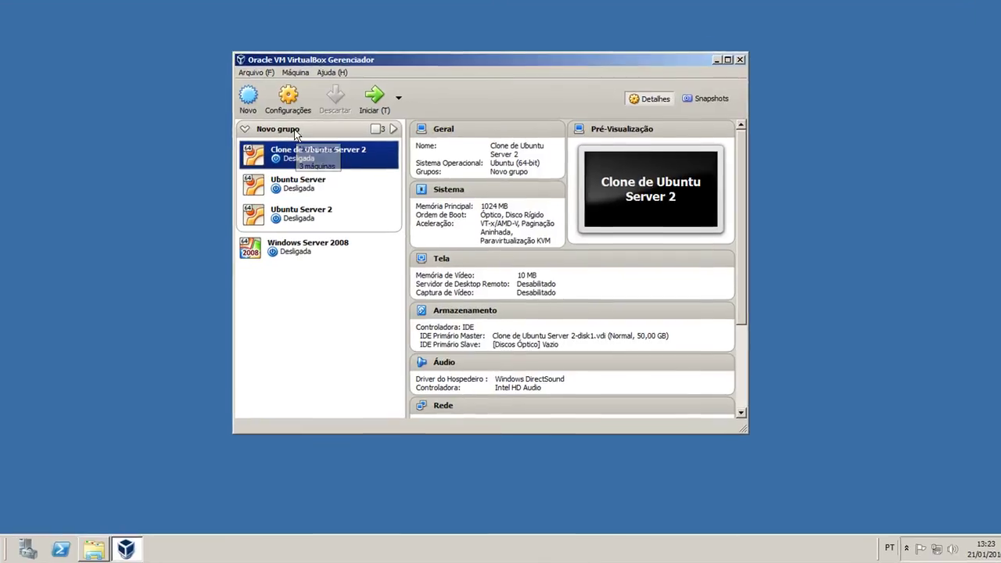
left_click(317, 156)
right_click(296, 136)
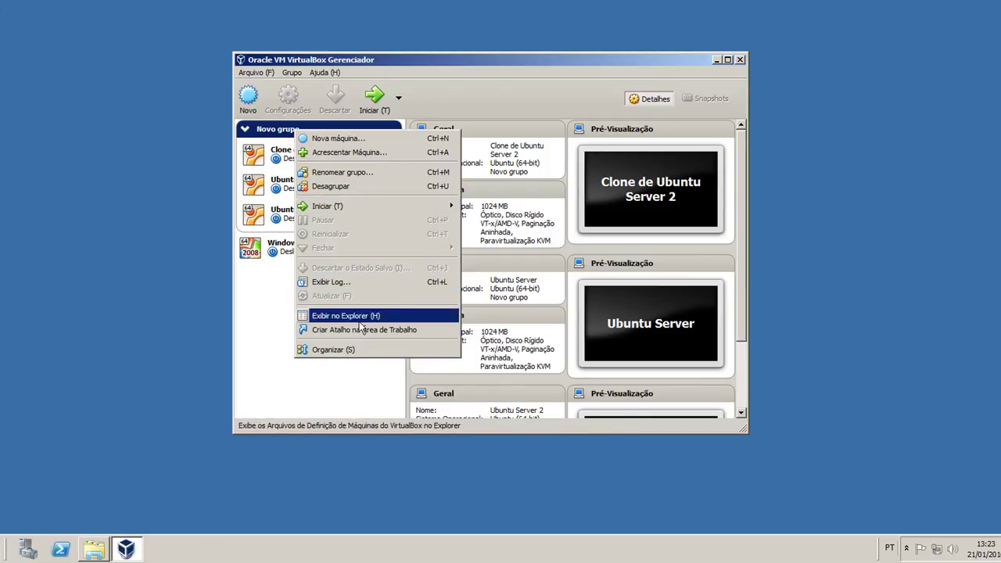
left_click(370, 172)
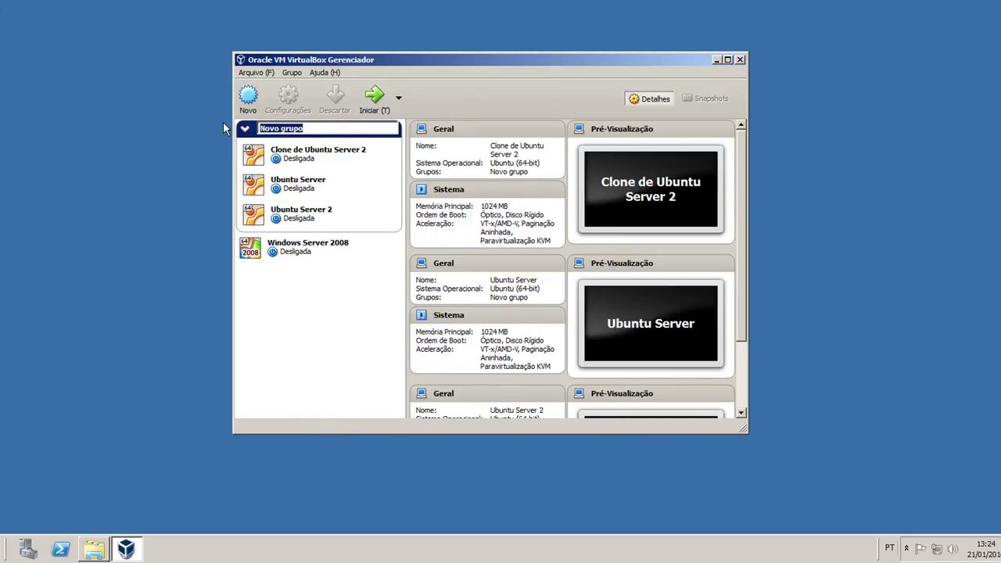
type("VMs Ubuntu Serve")
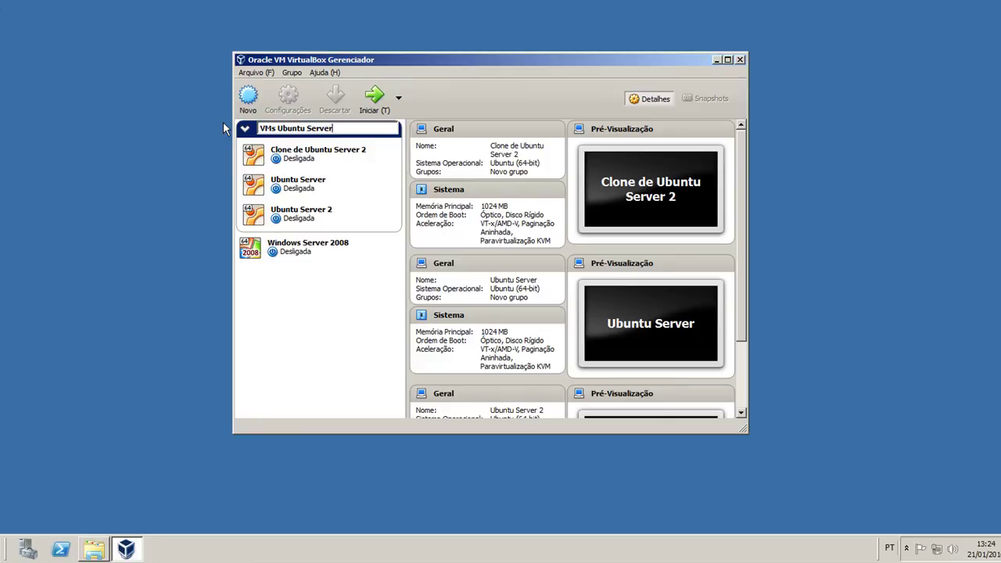
type("r")
key("Return")
Browse the VMs Ubuntu Server and Windows Server 2008 folders in Windows Explorer to examine how the renamed group is stored on disk.
left_click(97, 549)
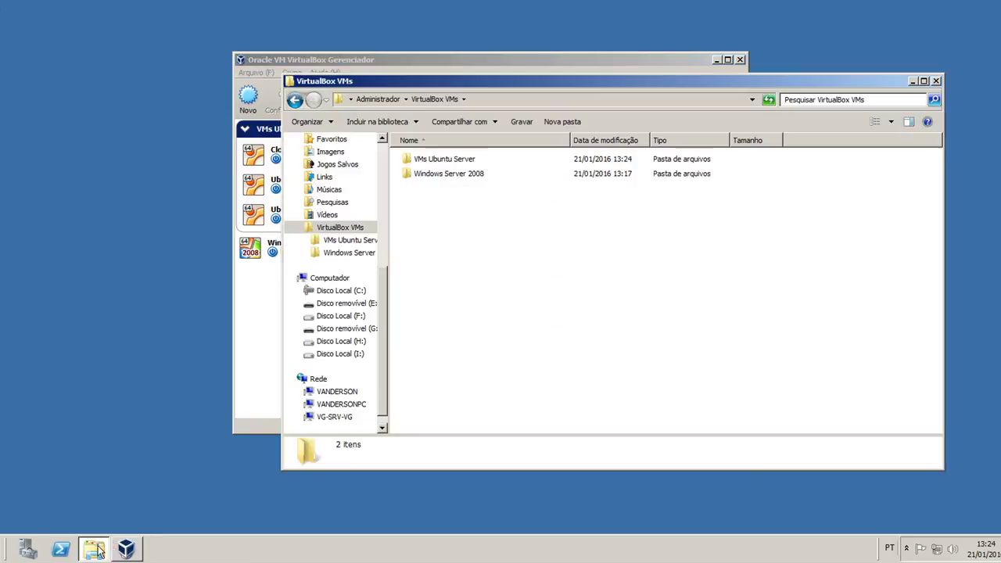
double_click(450, 160)
left_click_drag(533, 266, 464, 201)
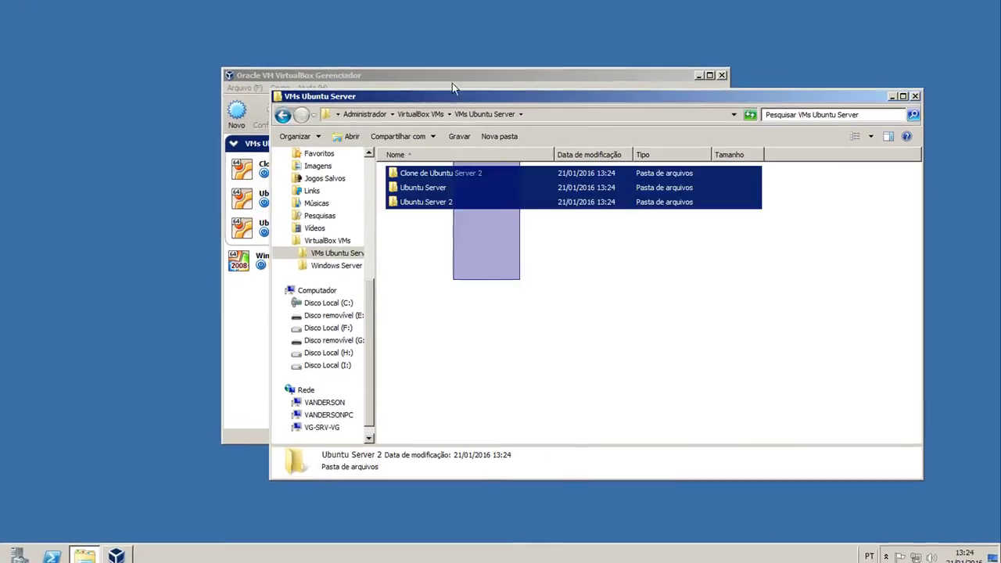
left_click(465, 246)
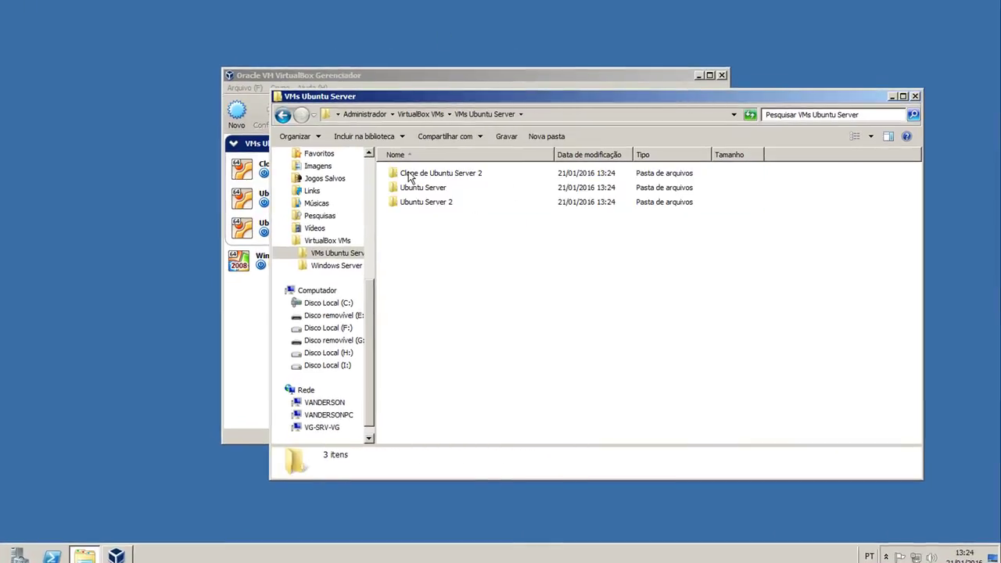
double_click(408, 175)
key("BackSpace")
key("BackSpace")
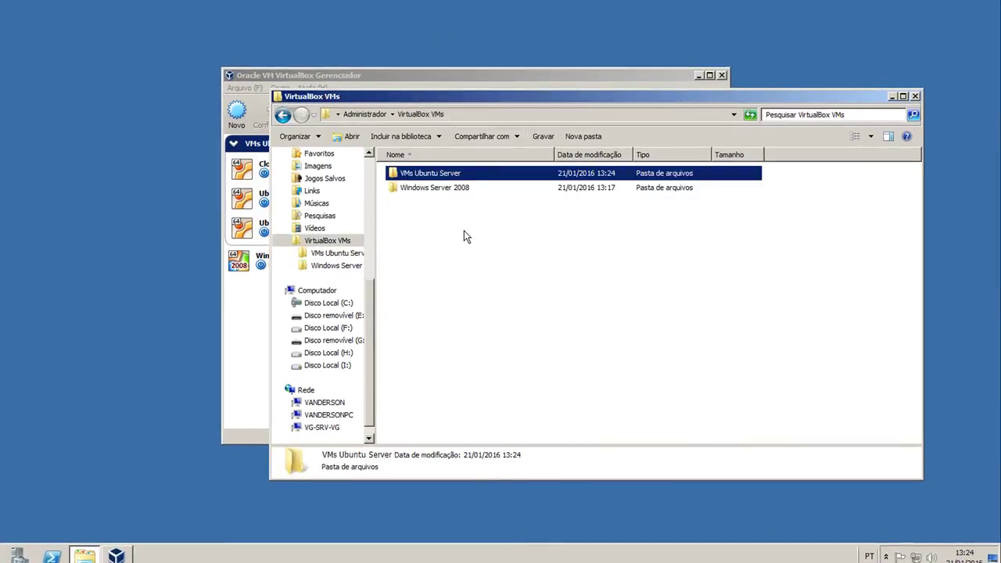
double_click(429, 189)
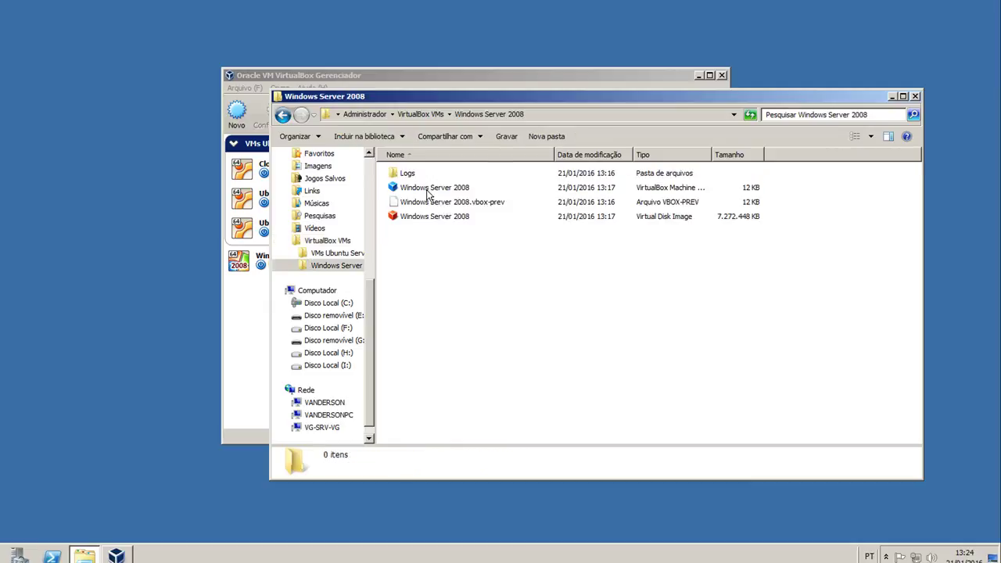
left_click(423, 114)
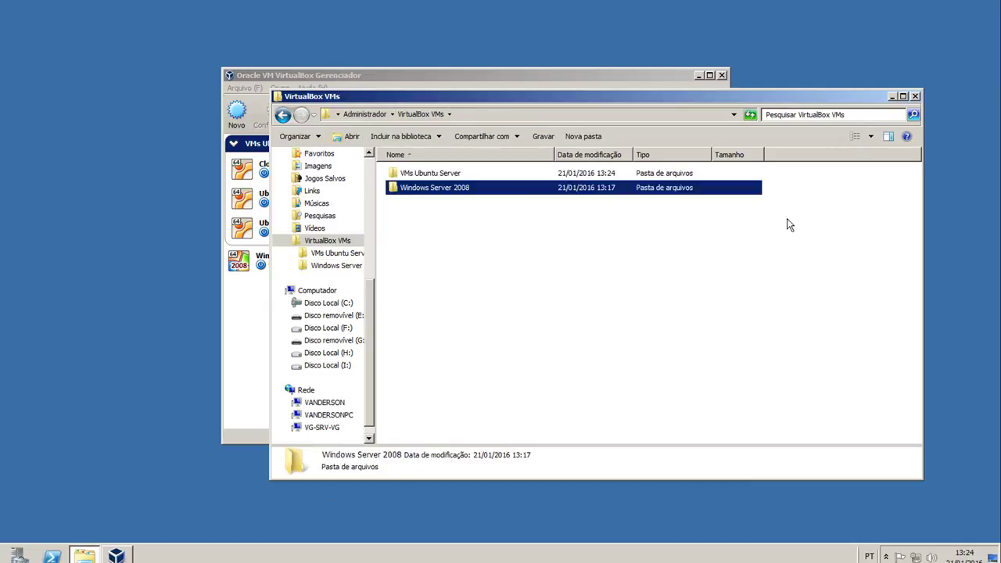
Switch back to VirtualBox, look through the details of several machines and leave Ubuntu Server selected.
left_click(262, 167)
left_click(289, 201, "ctrl")
left_click_drag(289, 202, 470, 233)
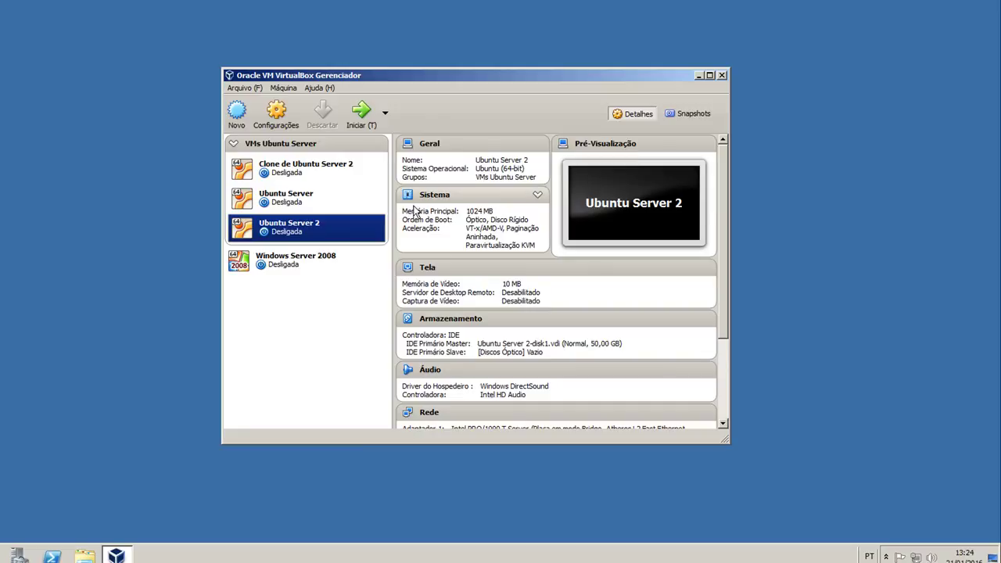
left_click(313, 173)
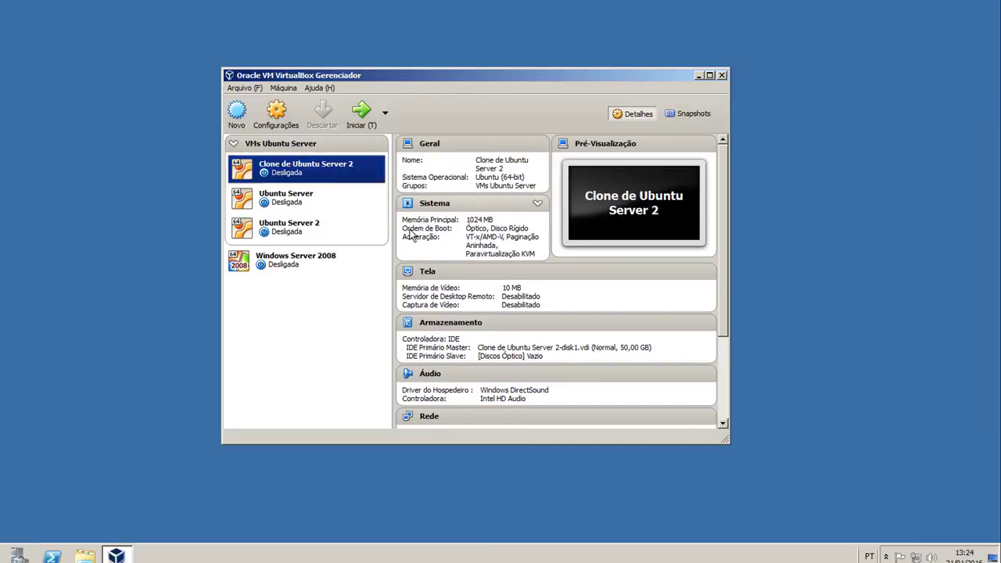
left_click(284, 88)
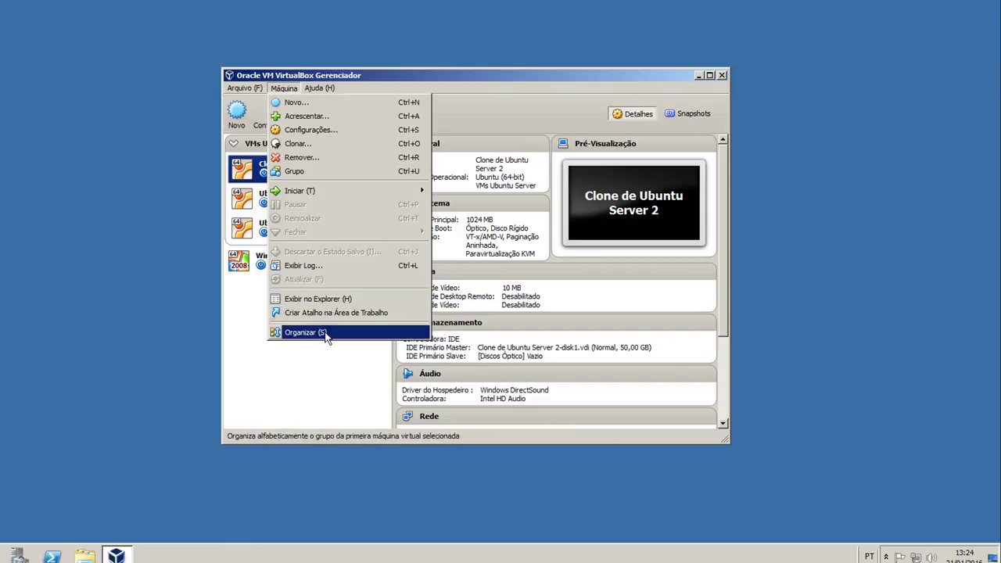
mouse_move(253, 89)
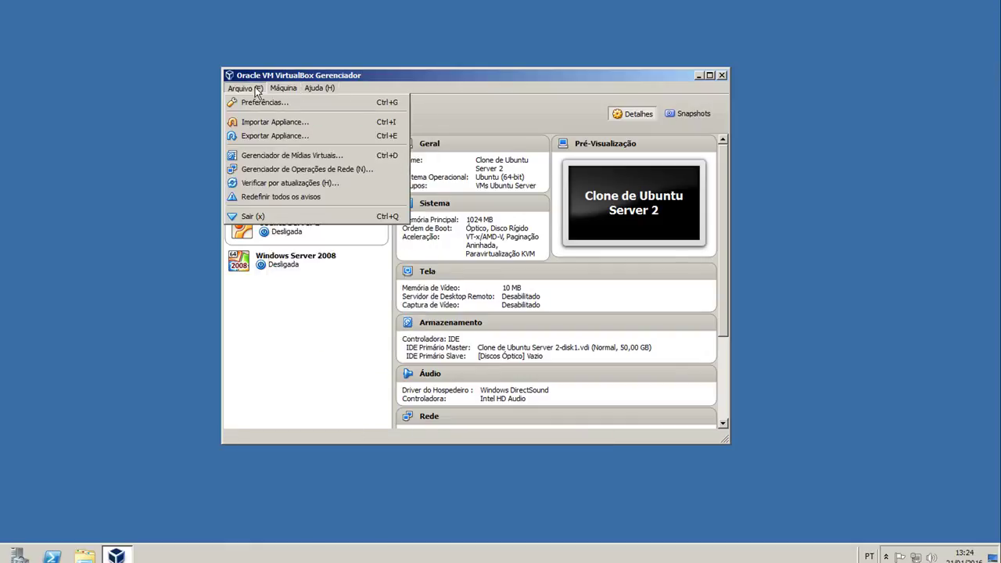
left_click(492, 93)
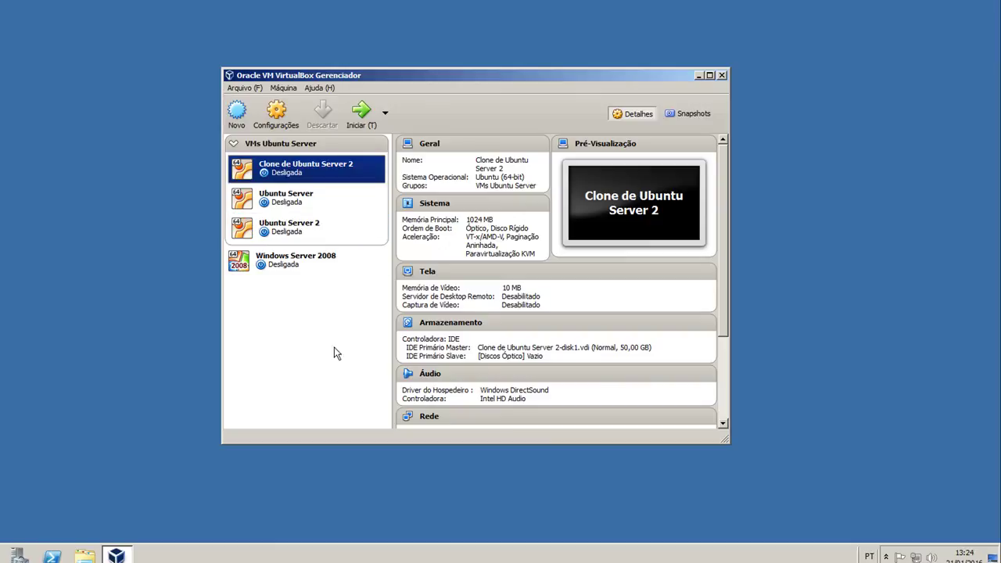
left_click(286, 262)
left_click(293, 202)
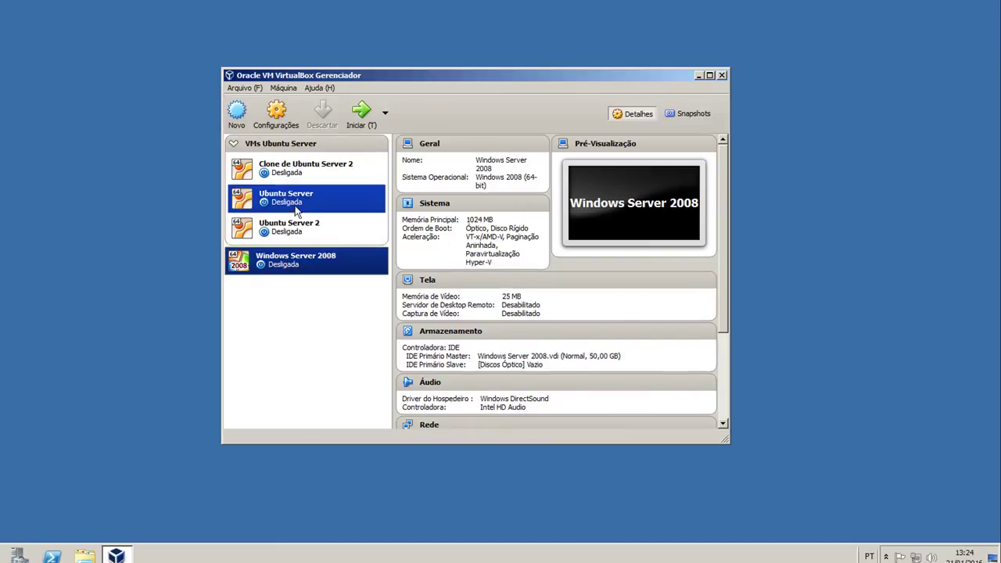
Open the appliance import wizard, read its file format requirements, view the file chooser and cancel the import.
left_click(244, 87)
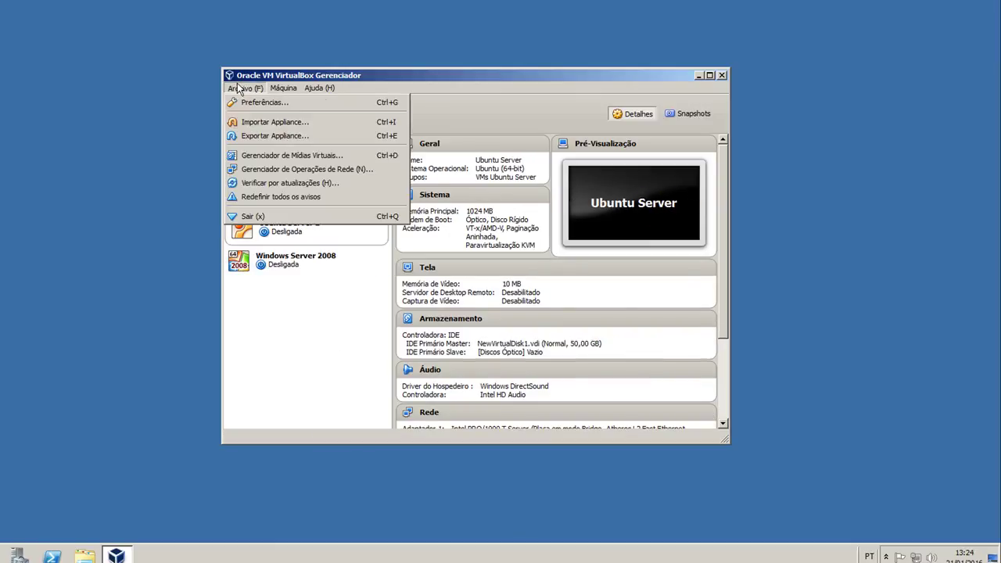
left_click(277, 124)
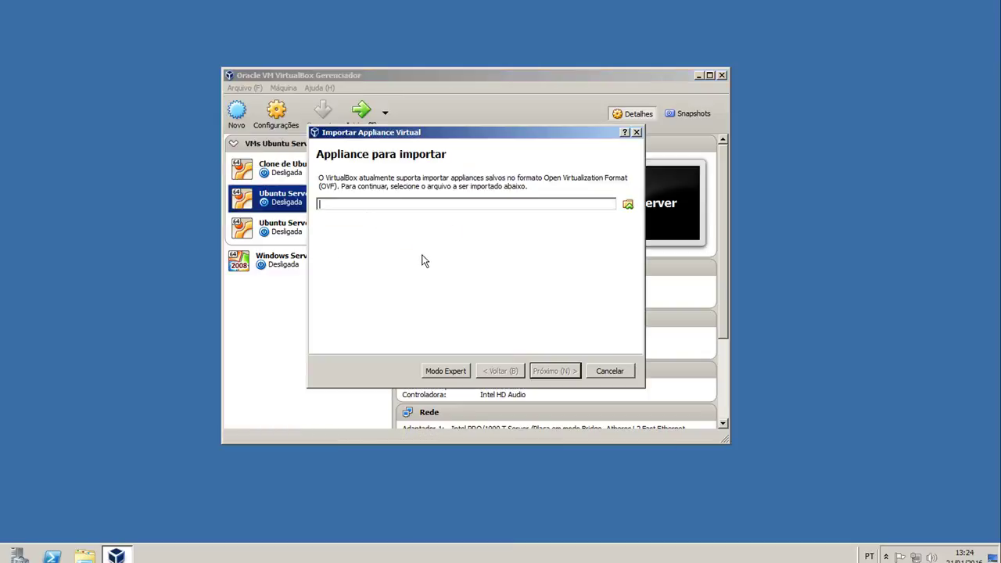
left_click_drag(345, 178, 619, 177)
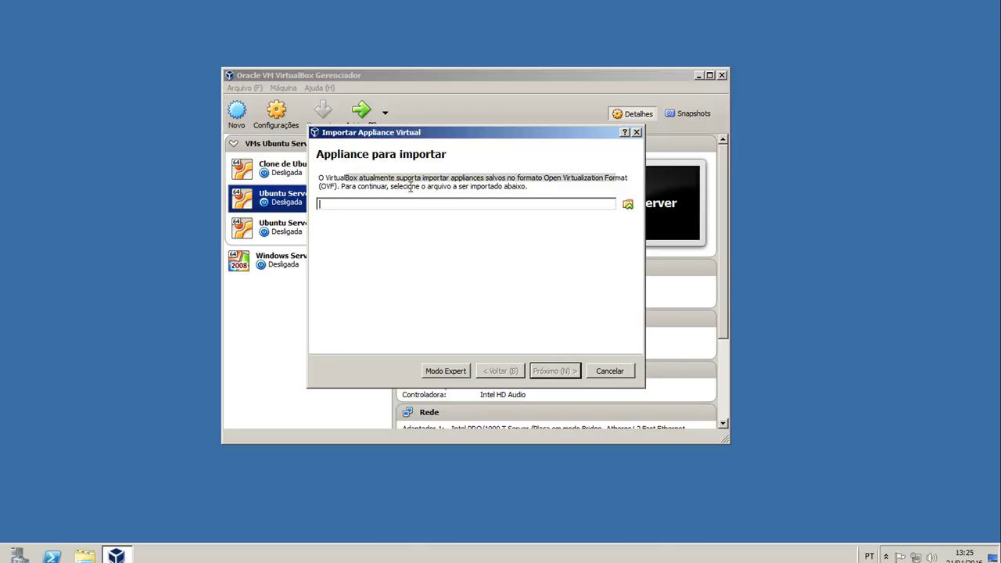
left_click_drag(341, 186, 512, 188)
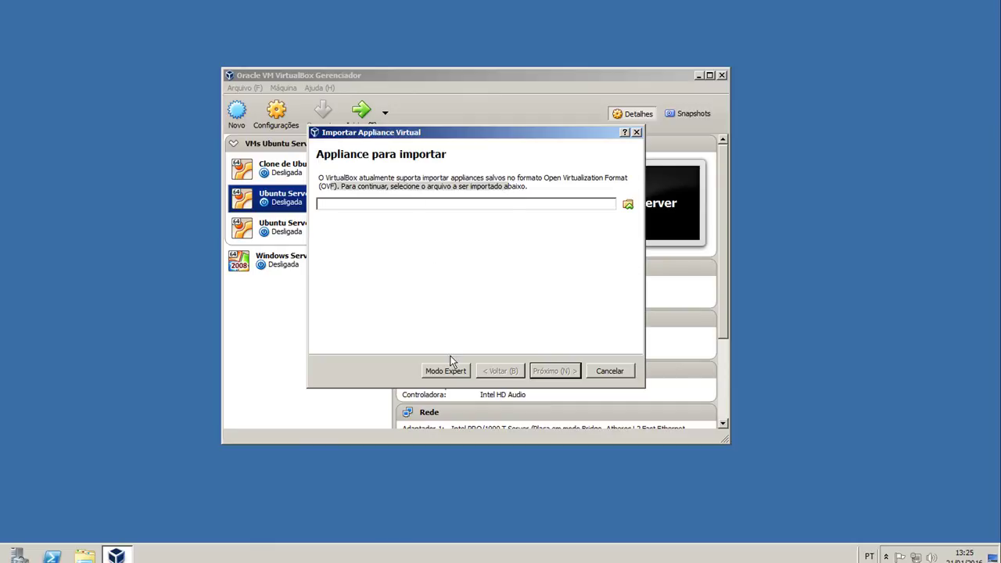
left_click(628, 205)
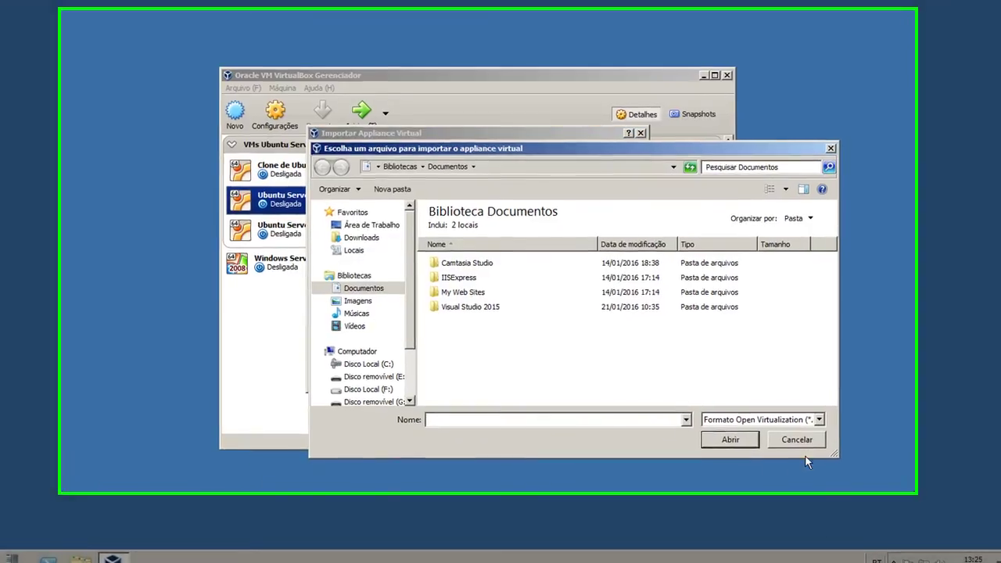
left_click(790, 434)
left_click(617, 380)
Open the appliance export wizard for Ubuntu Server.
left_click(239, 88)
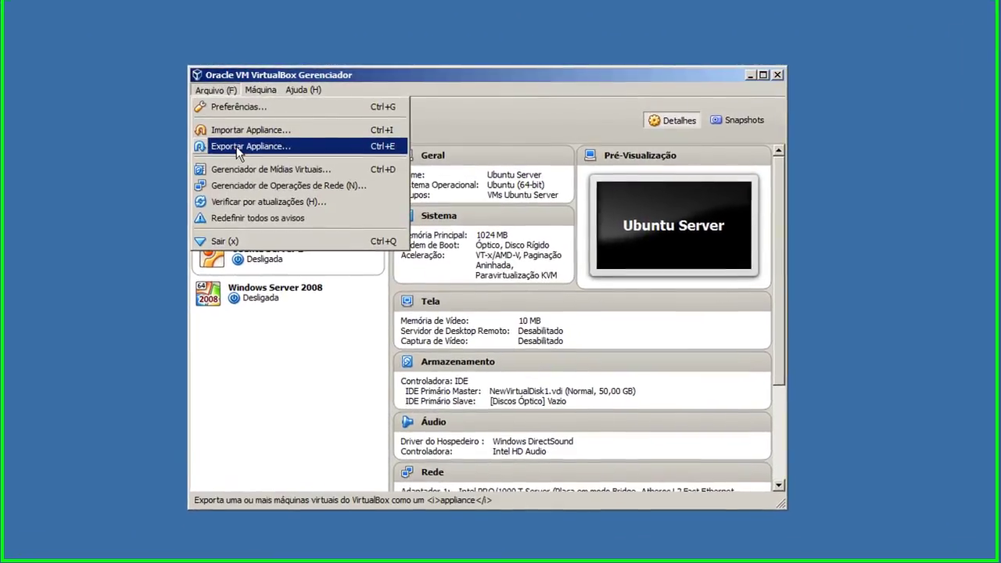
left_click(235, 146)
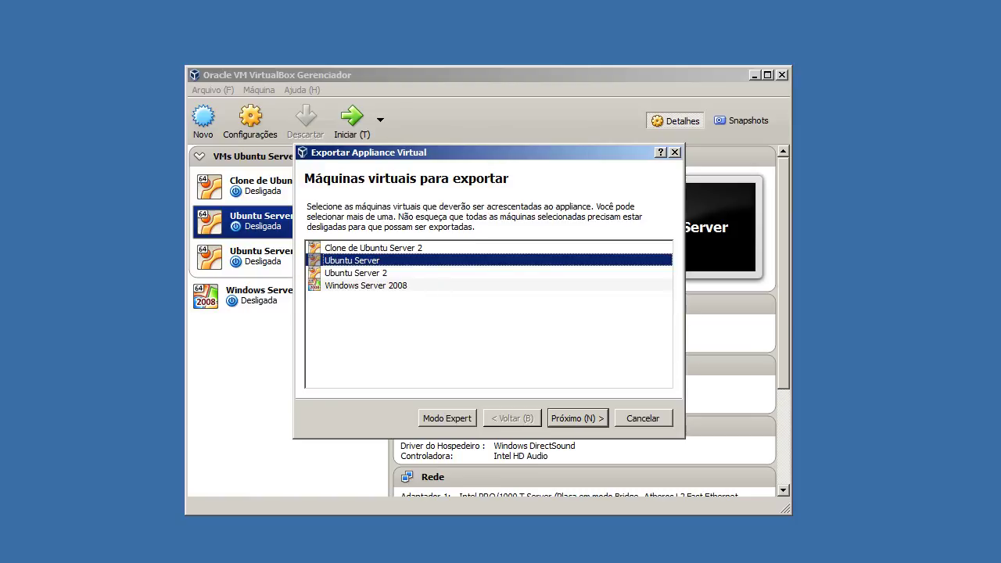
Examine the Windows Server 2008 machine files in the VirtualBox VMs folder in Windows Explorer, then close the folder window.
key("super+e")
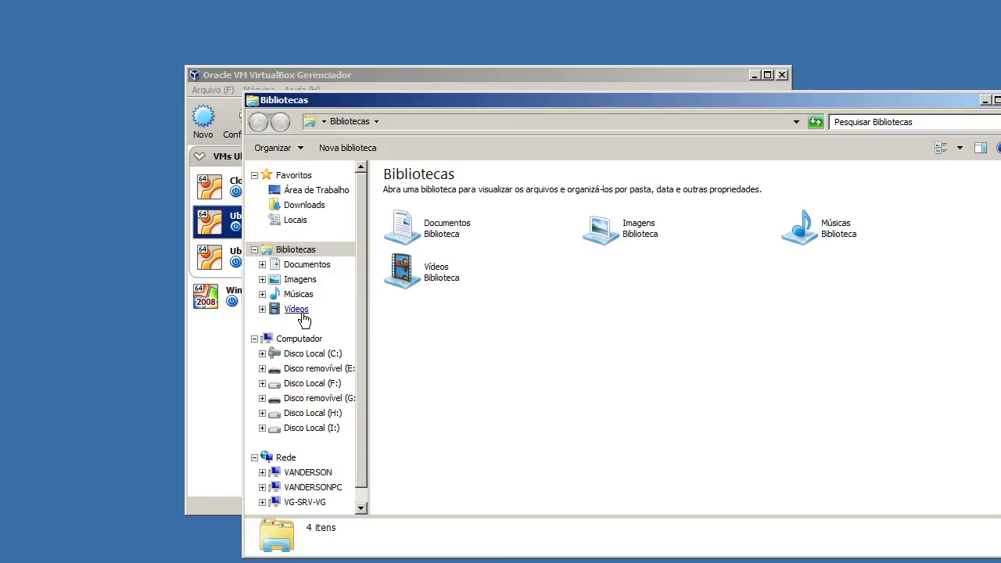
left_click(316, 190)
double_click(630, 188)
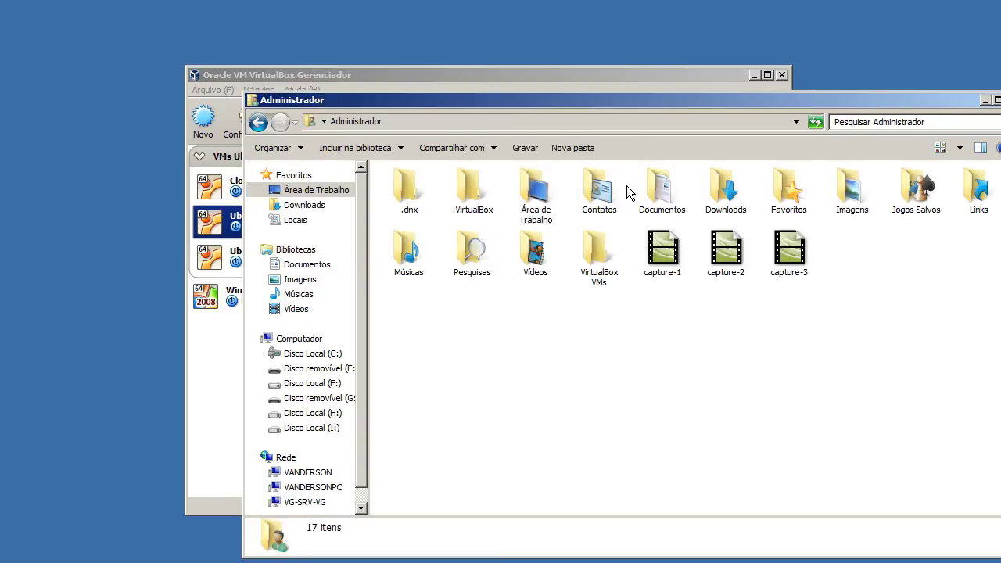
double_click(608, 245)
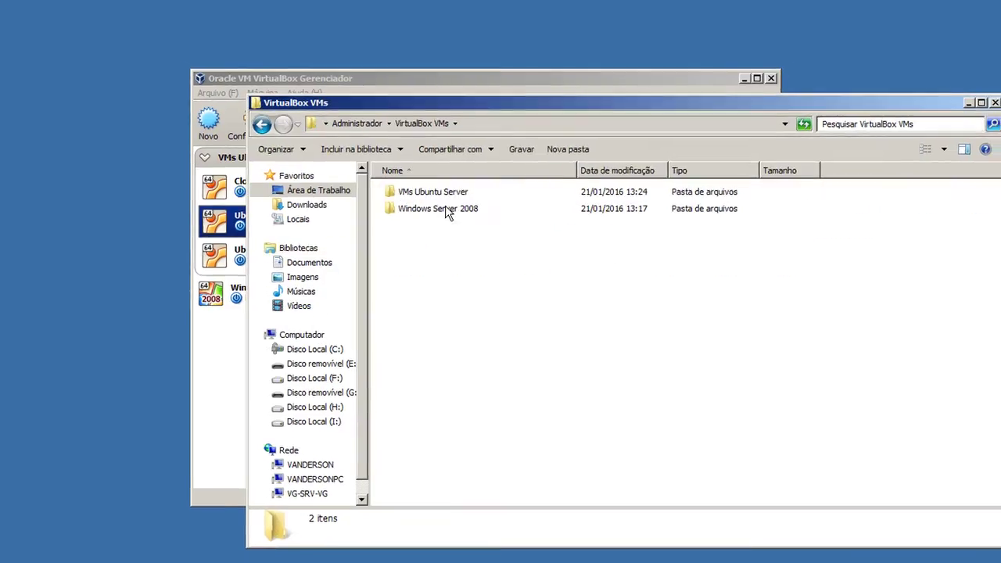
double_click(447, 210)
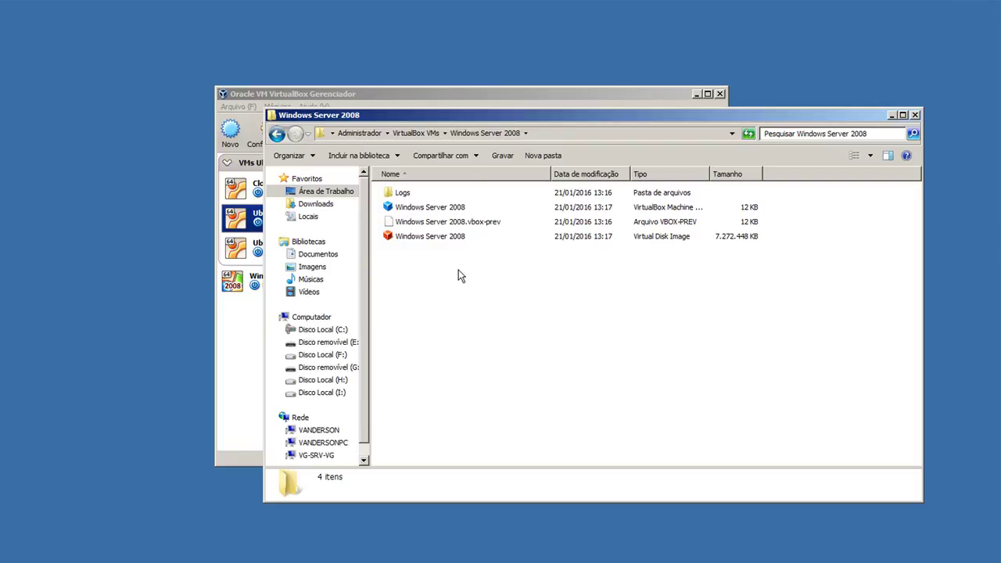
left_click_drag(570, 314, 433, 209)
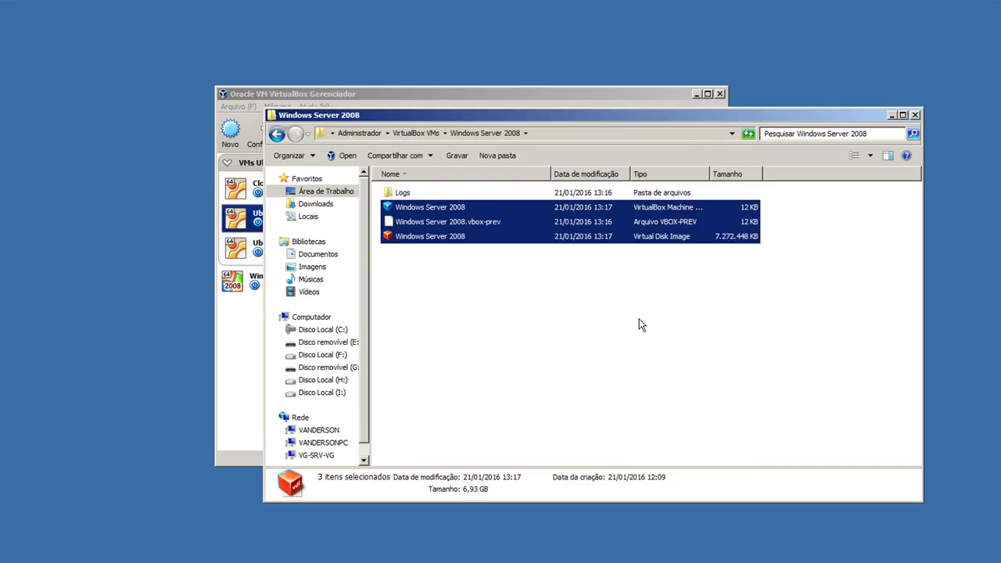
left_click(915, 116)
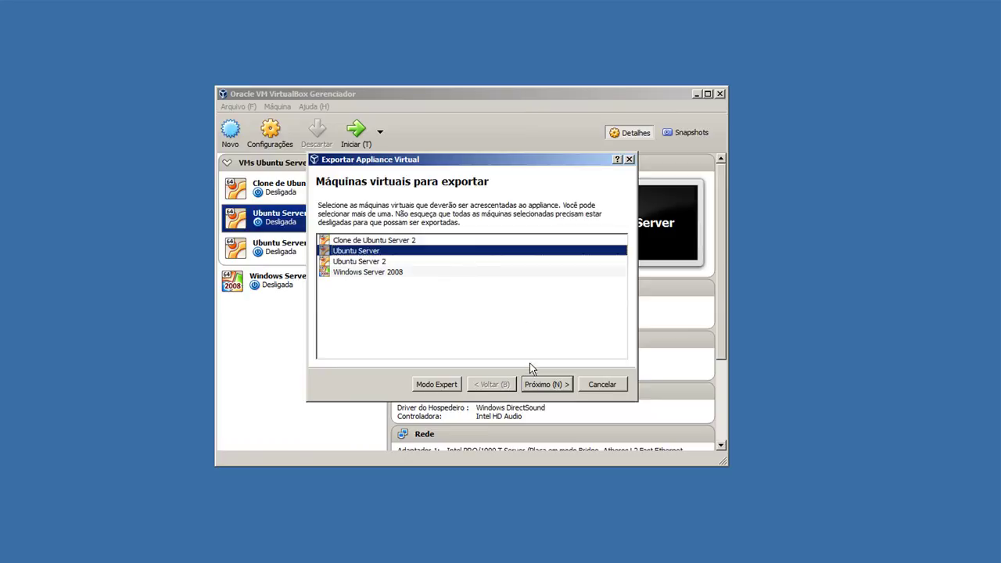
Export the Ubuntu Server machine to a file named Ubuntu Server.ova on the desktop.
left_click(539, 386)
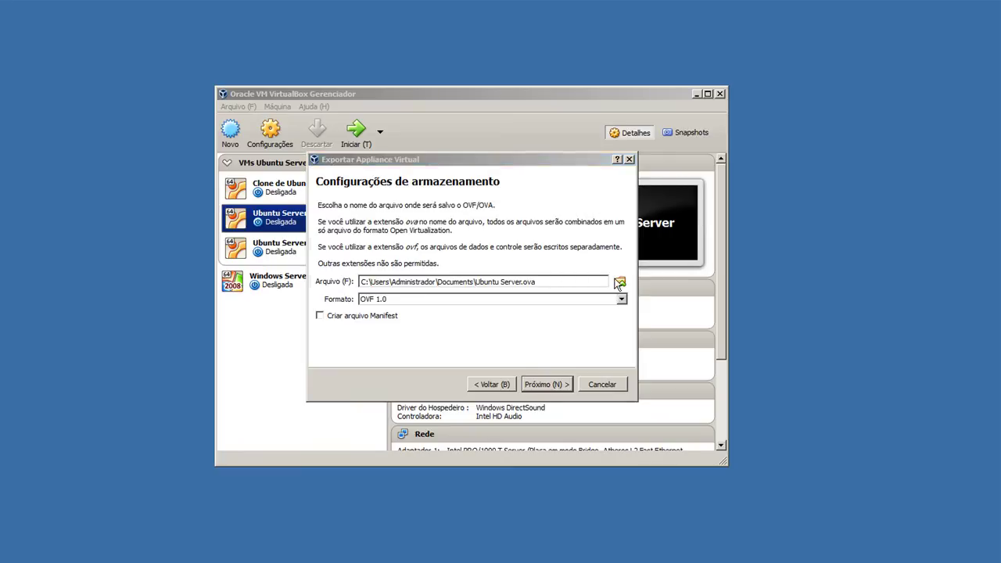
left_click(611, 280)
left_click(353, 251)
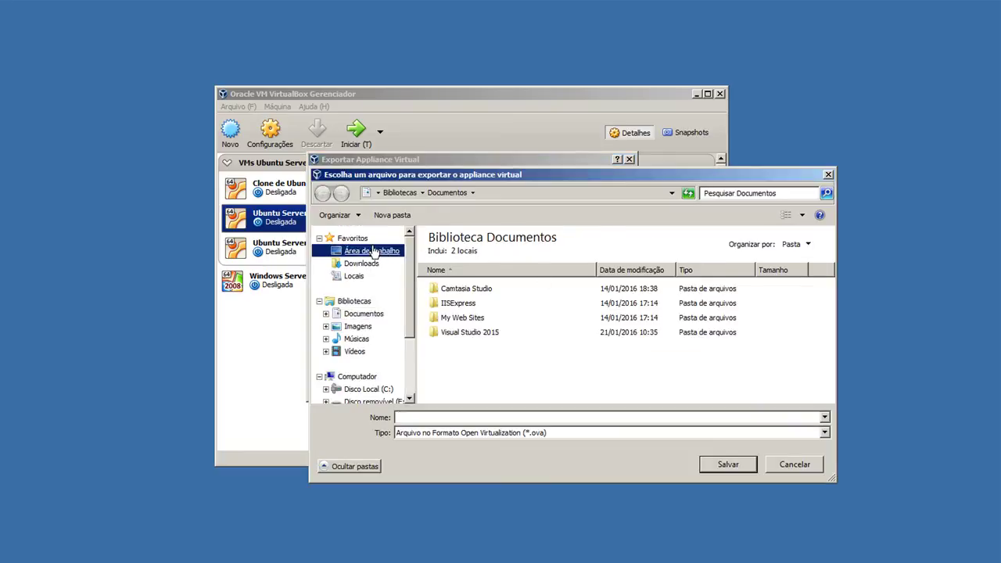
left_click(631, 417)
type("Ubuun")
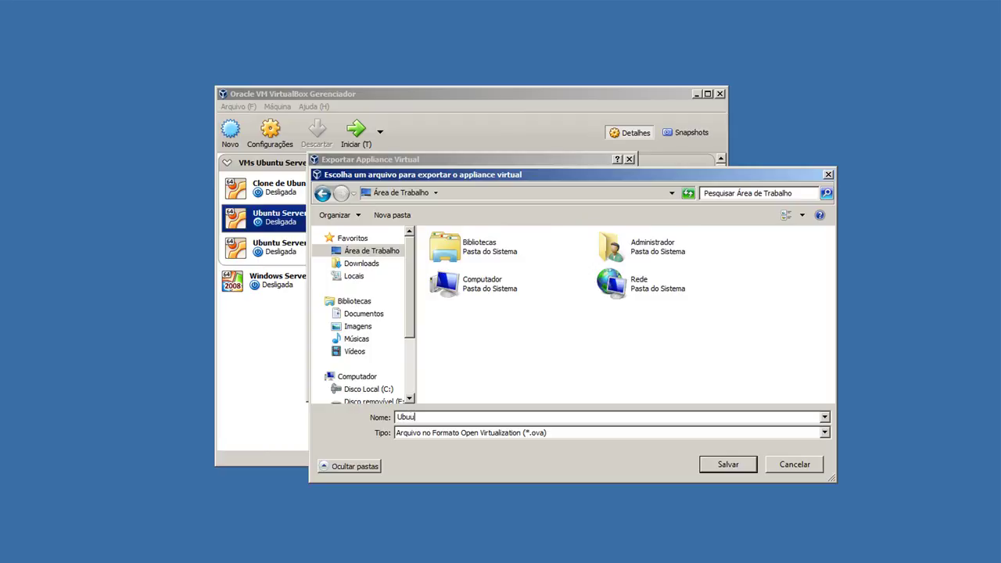
key("BackSpace")
key("BackSpace")
type("ntu Server")
left_click(728, 465)
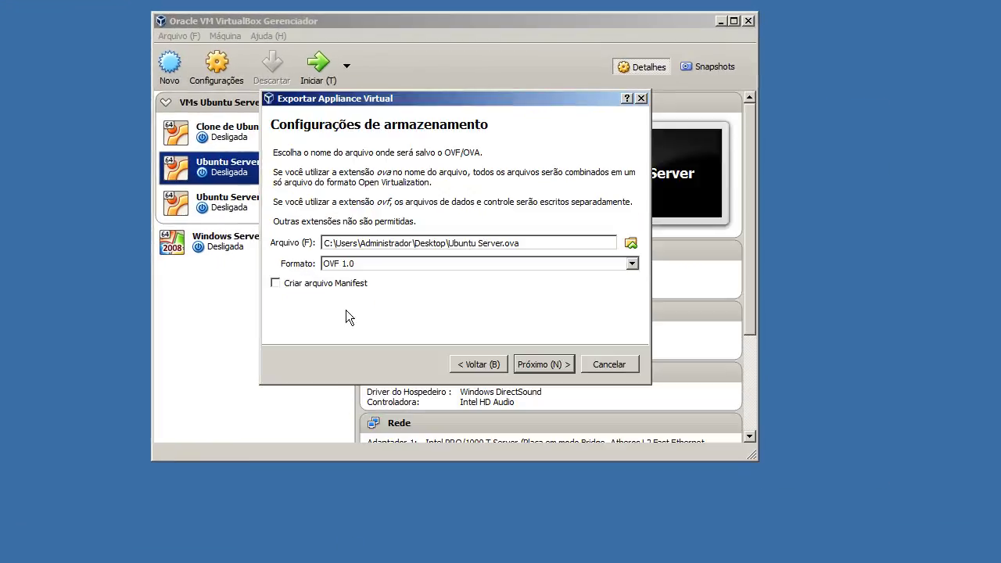
Choose OVF 1.0 as the export format and continue to the appliance settings.
left_click(433, 265)
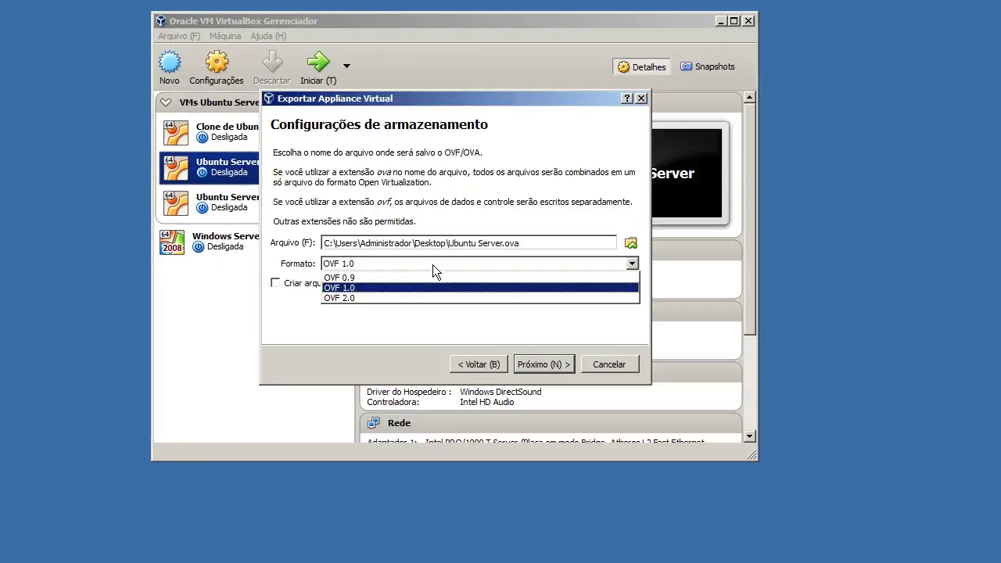
left_click(363, 287)
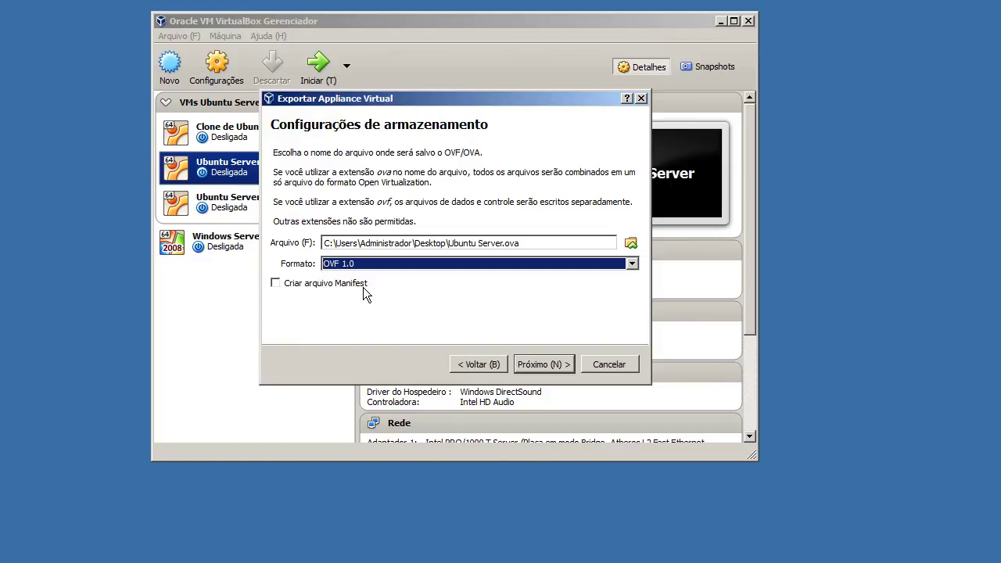
left_click(534, 370)
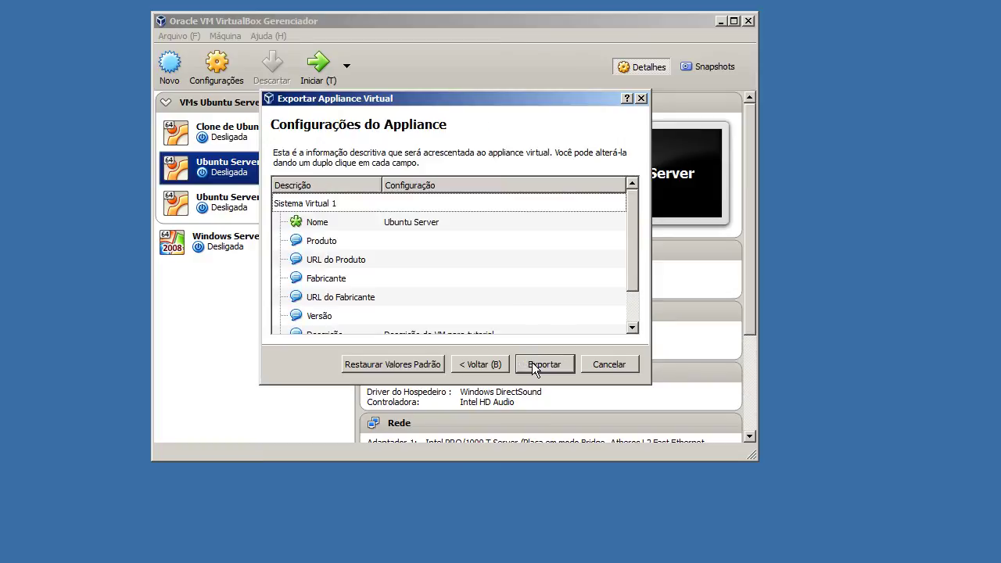
Look over the appliance's name, product and URL fields, and clear its description text.
left_click(415, 225)
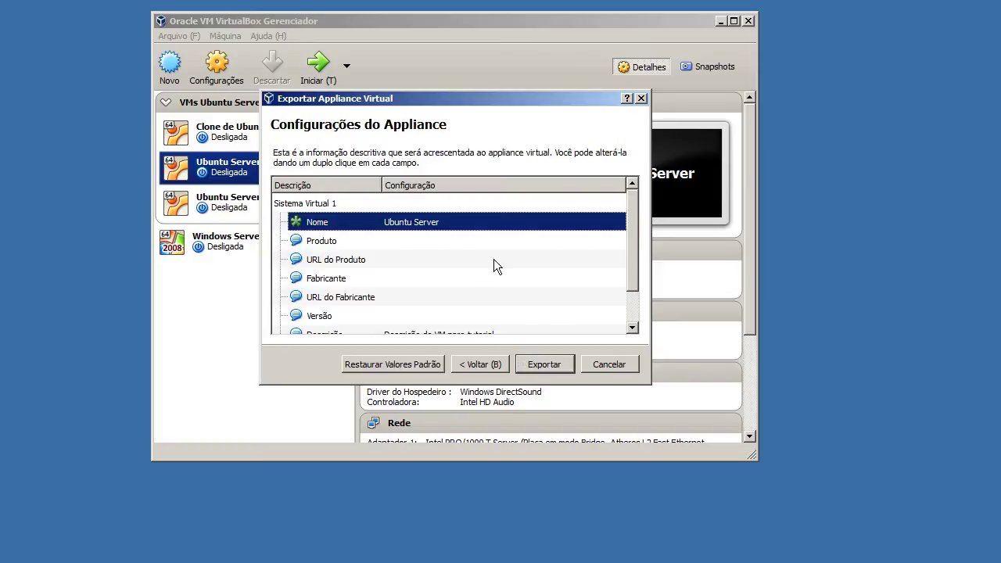
left_click(398, 243)
left_click(400, 265)
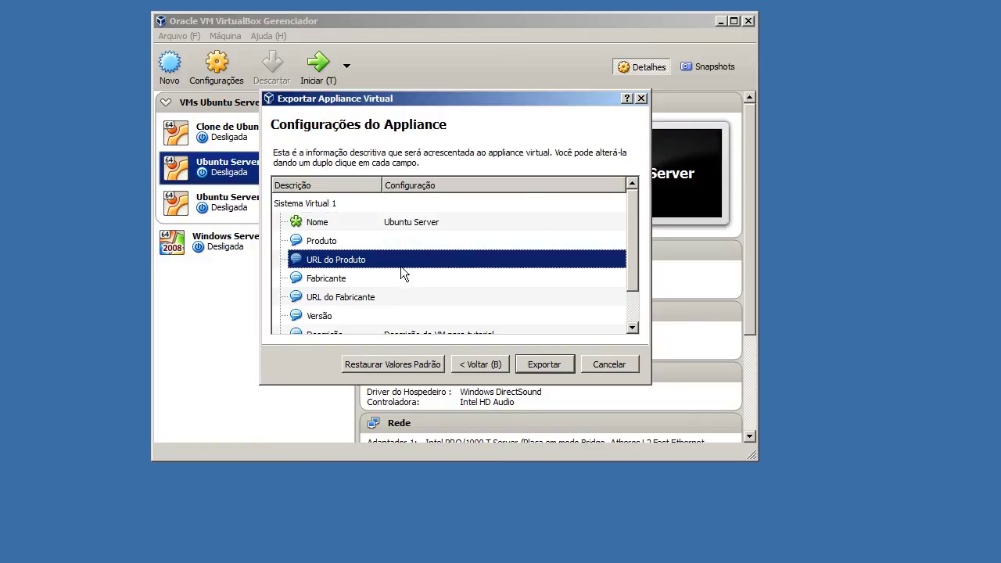
double_click(417, 240)
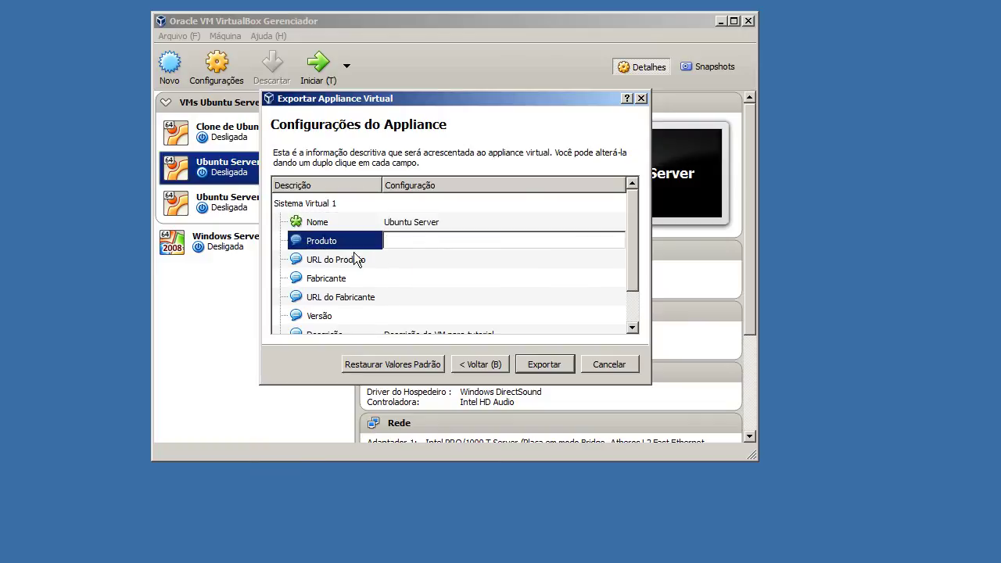
left_click(427, 259)
scroll(413, 290, "down", 1)
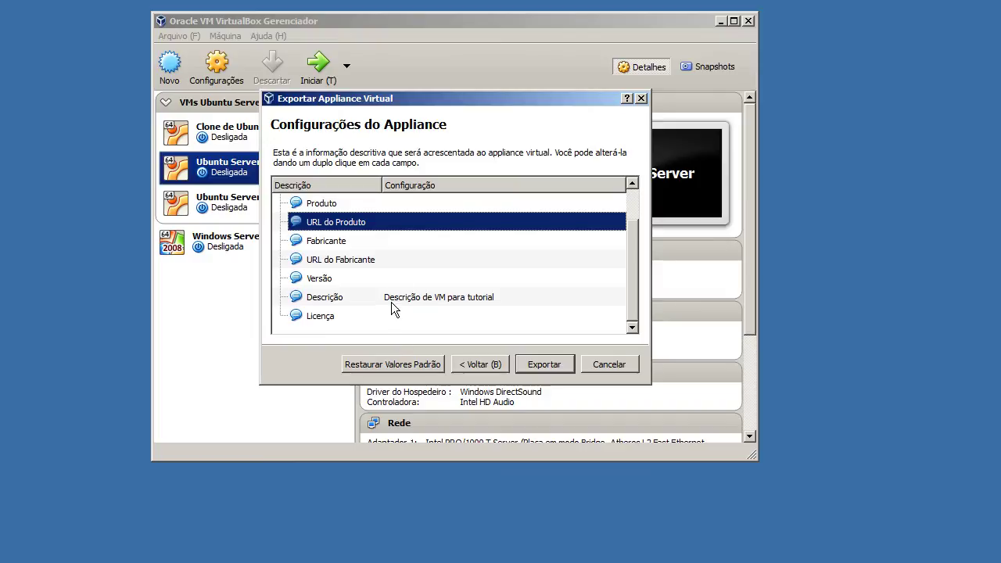
double_click(472, 298)
left_click(471, 297)
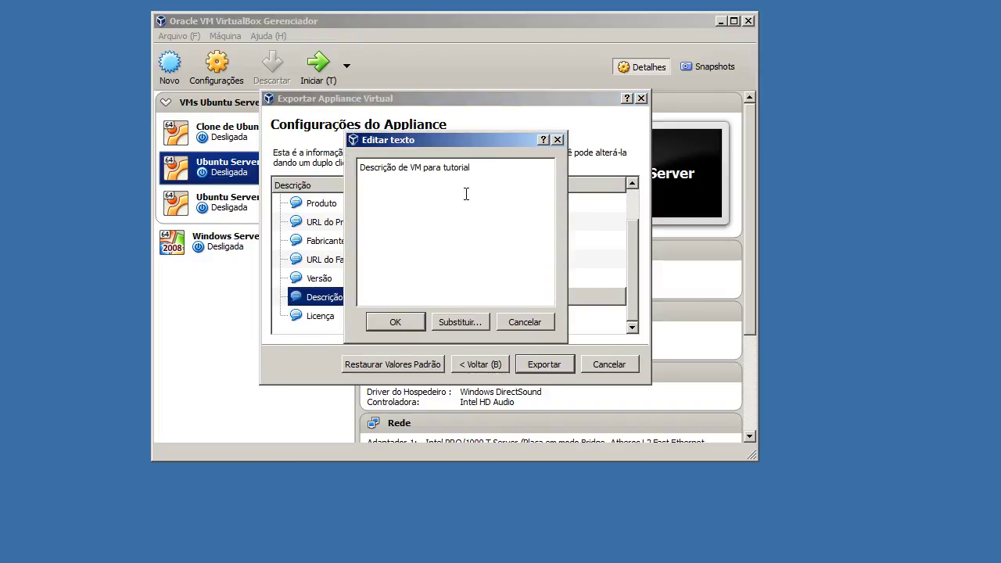
left_click_drag(463, 195, 217, 154)
key("Delete")
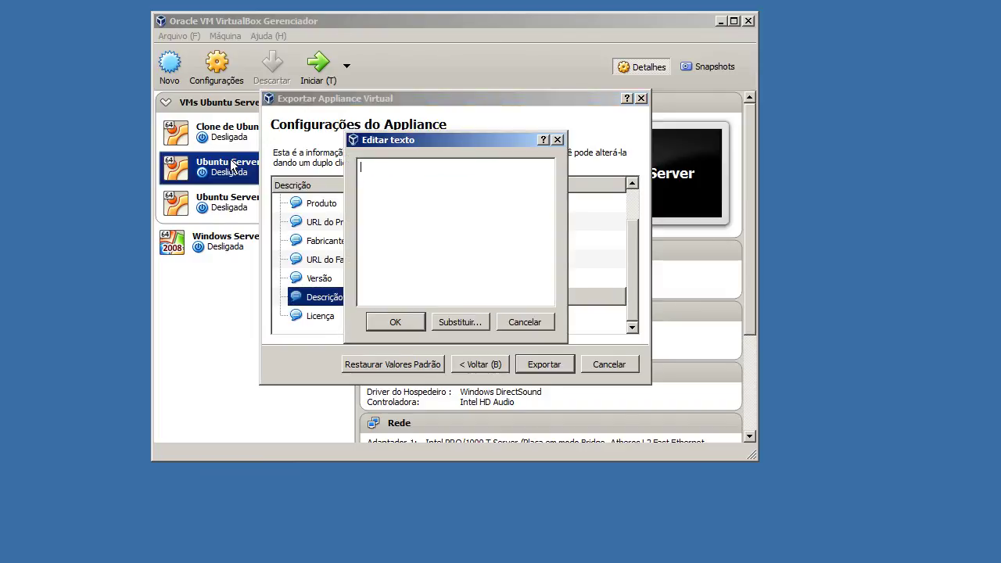
left_click(395, 322)
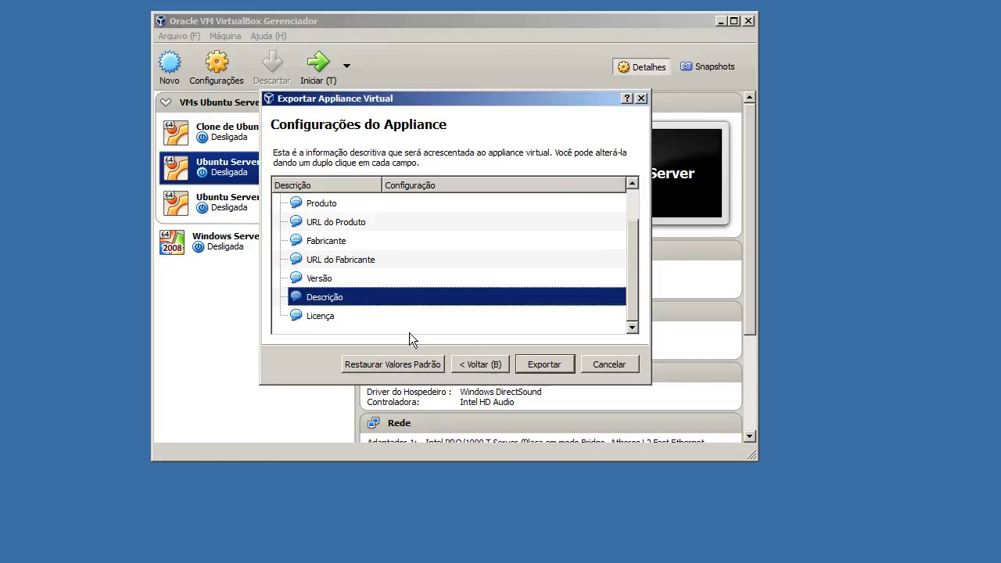
Review the appliance's descriptive fields and run the export.
scroll(498, 299, "up", 1)
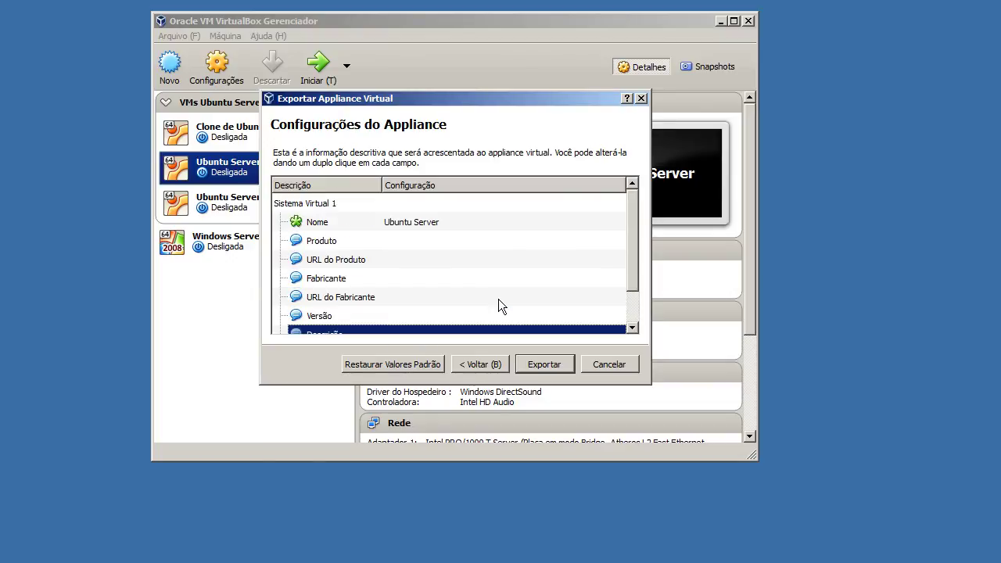
left_click(427, 222)
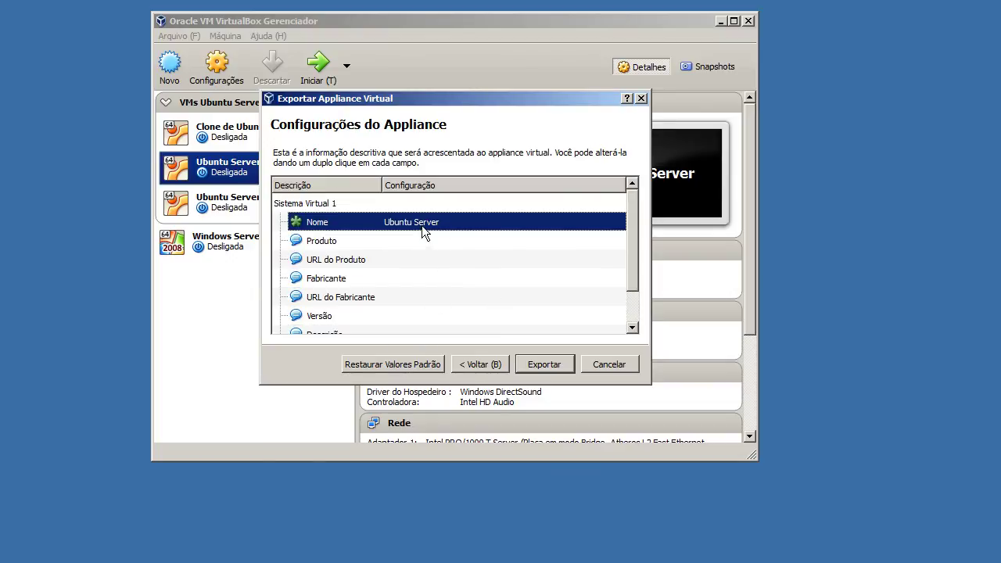
scroll(423, 294, "down", 1)
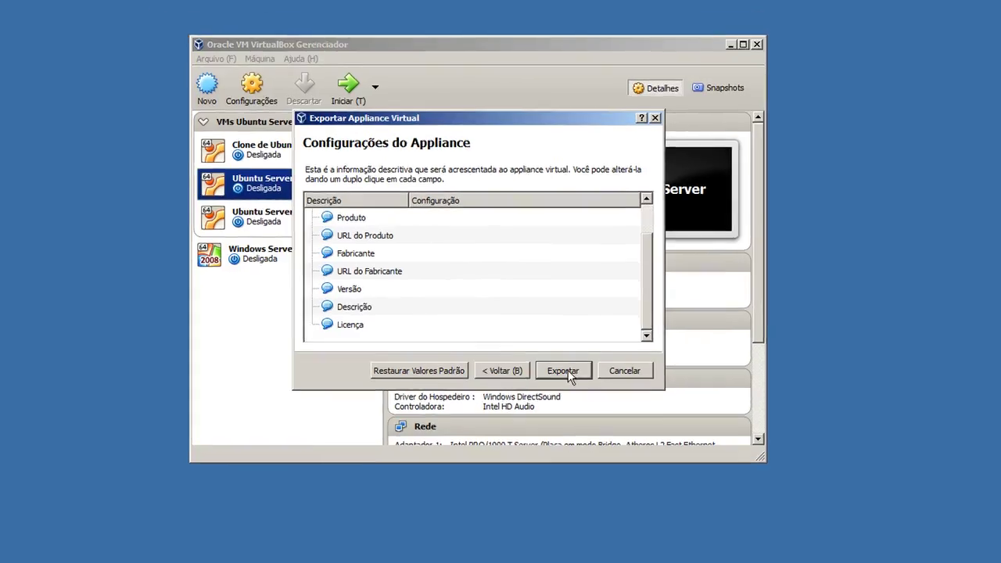
left_click(554, 367)
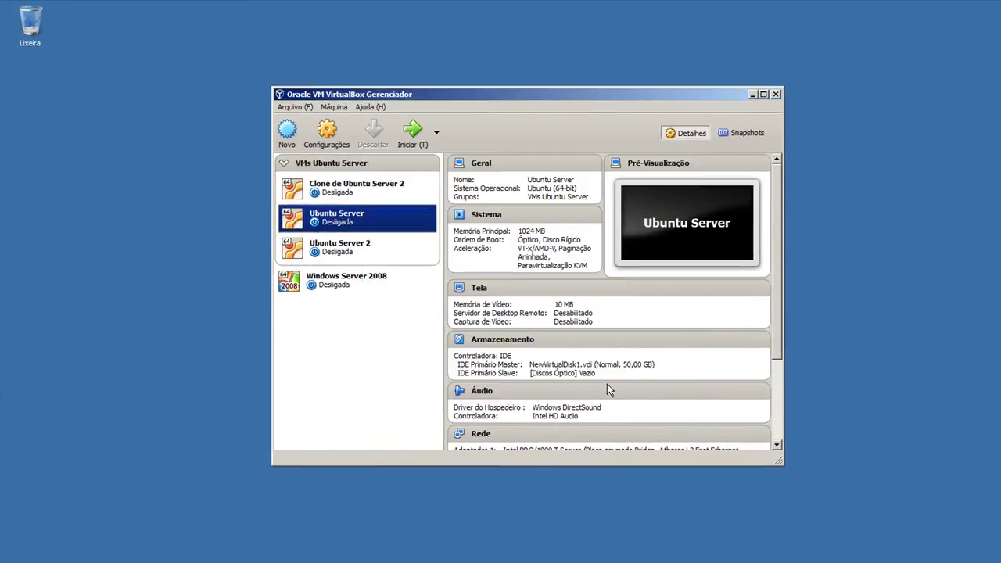
View the properties of the exported Ubuntu Server file on the desktop, then close them.
left_click(39, 96)
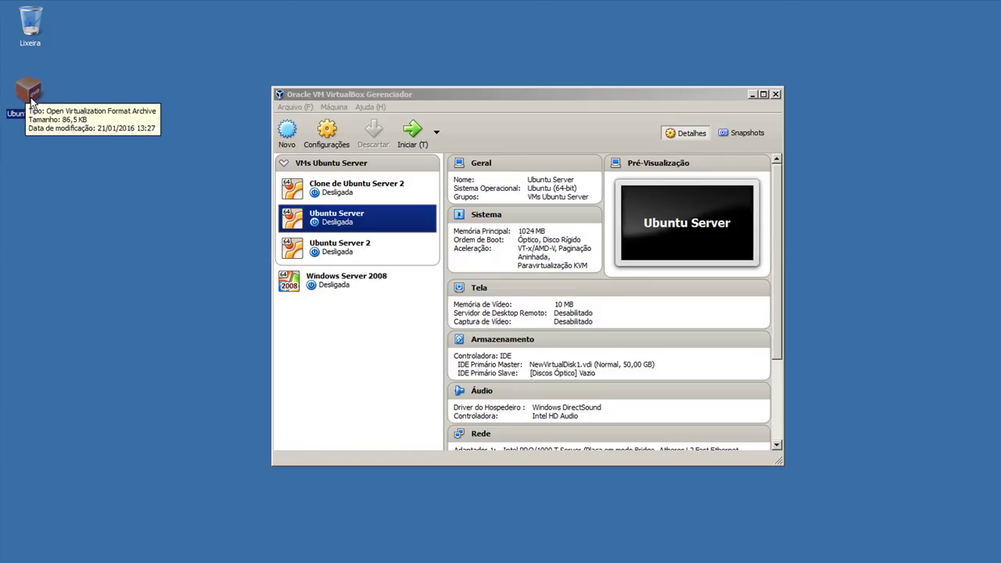
right_click(31, 99)
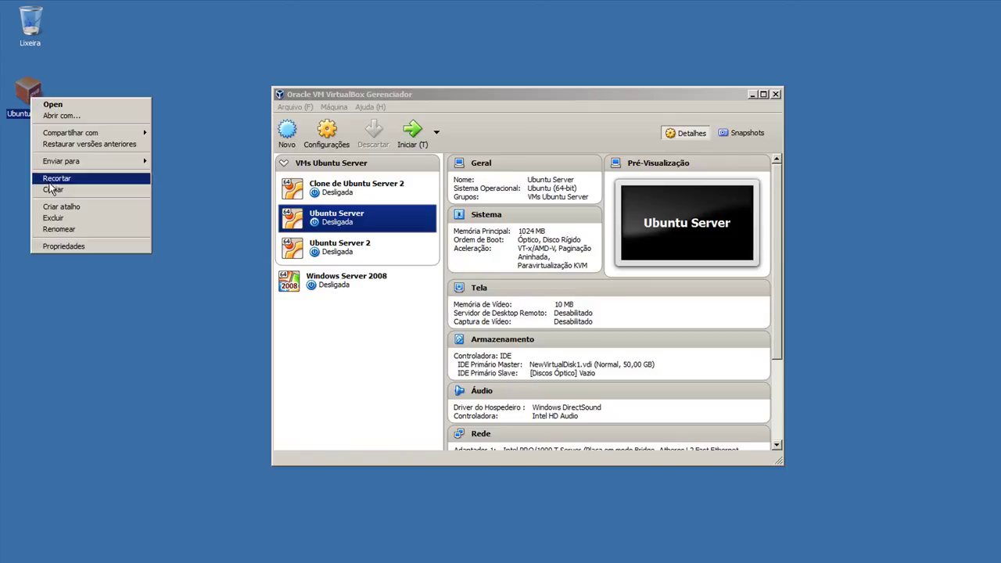
left_click(57, 242)
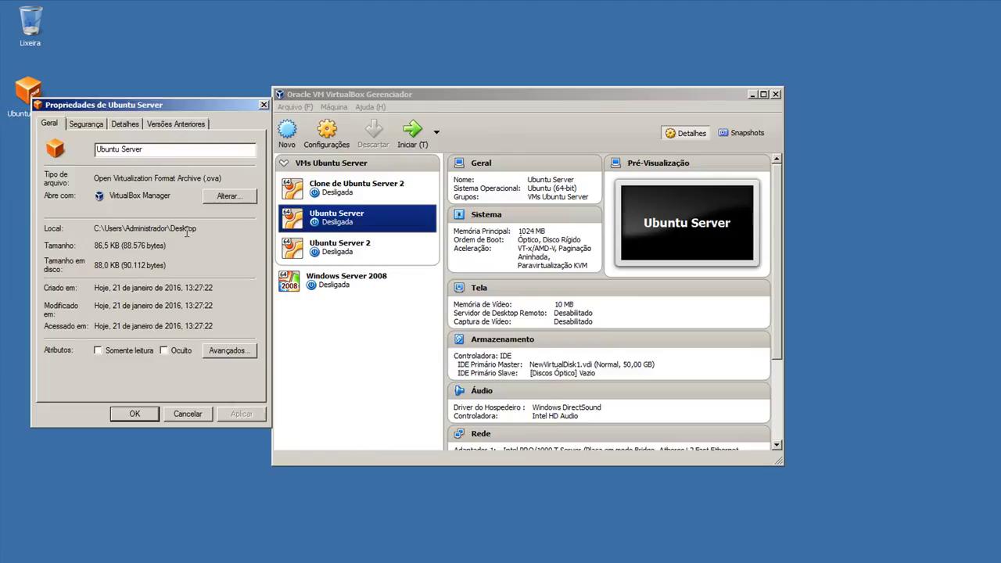
left_click(264, 106)
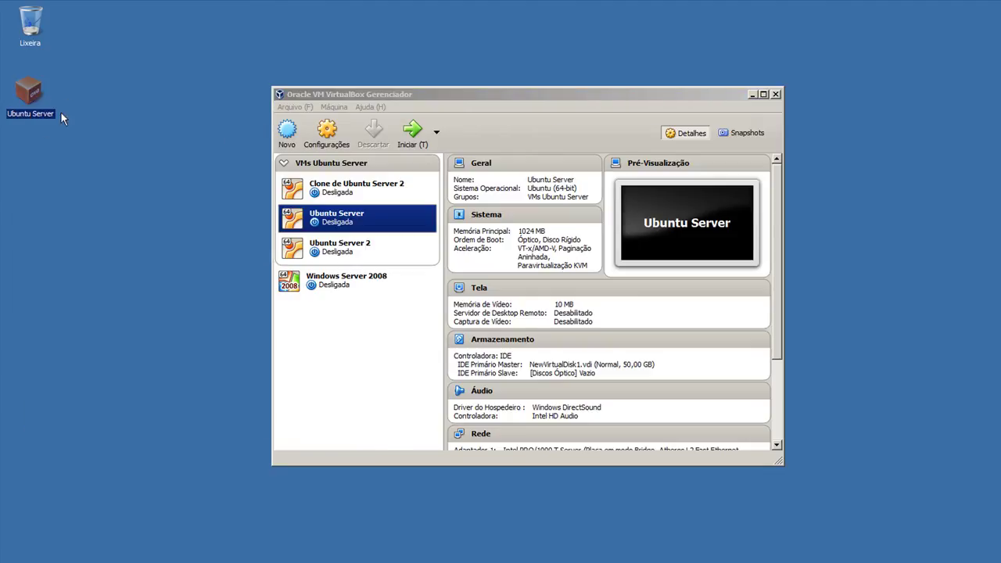
Return to the VirtualBox manager and load Ubuntu Server.ova from the desktop as the appliance to import, continuing to its settings.
left_click(533, 94)
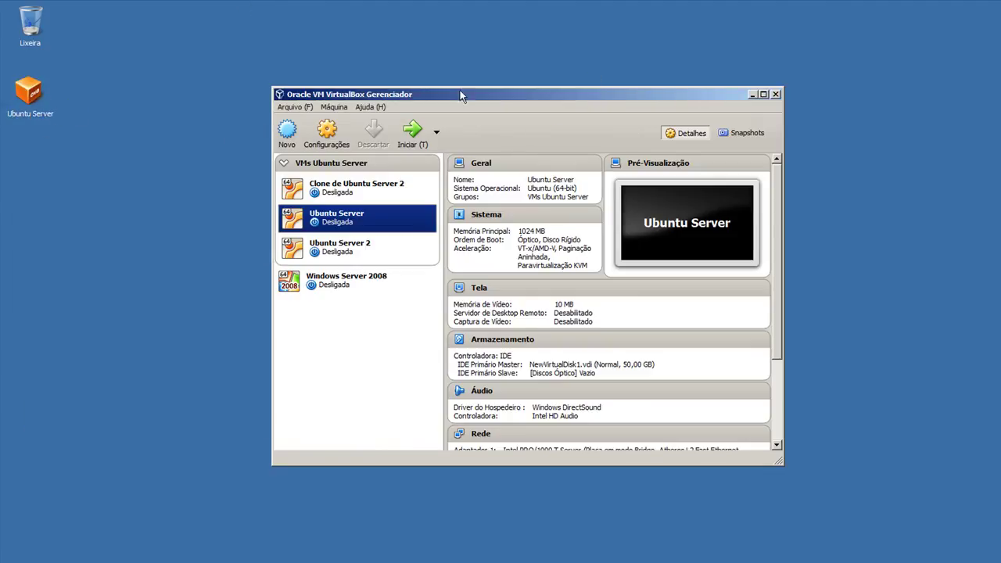
left_click(296, 107)
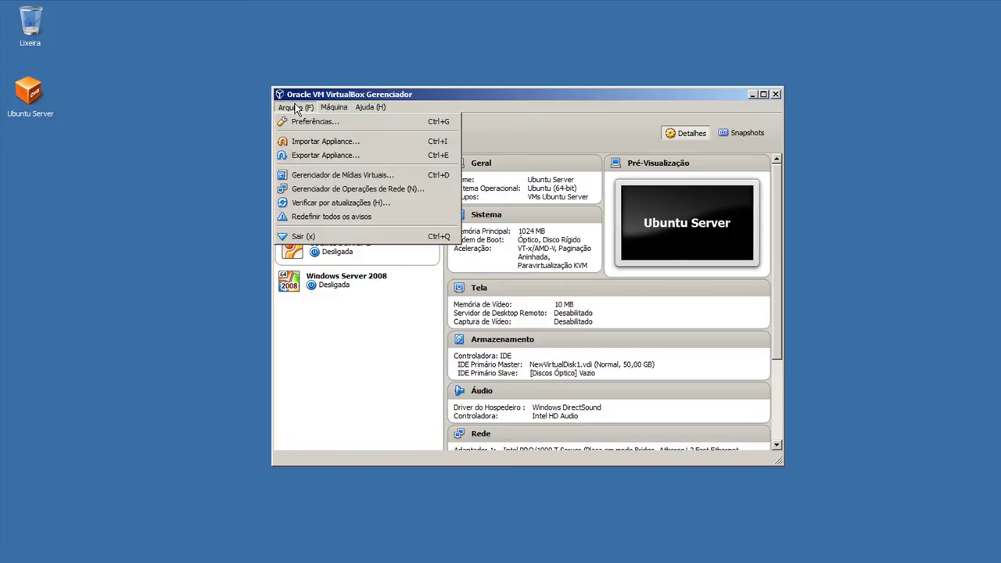
left_click(320, 142)
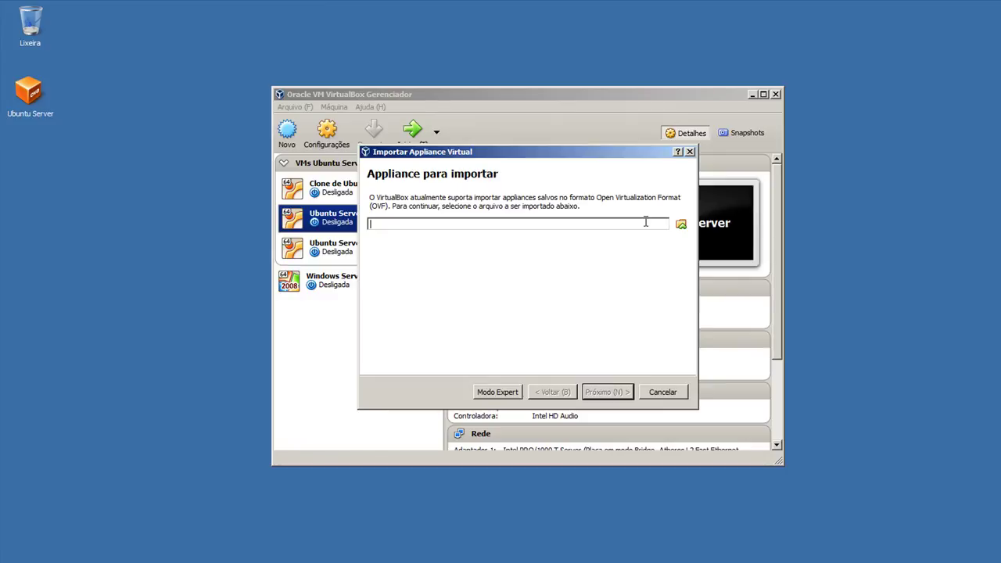
left_click(681, 225)
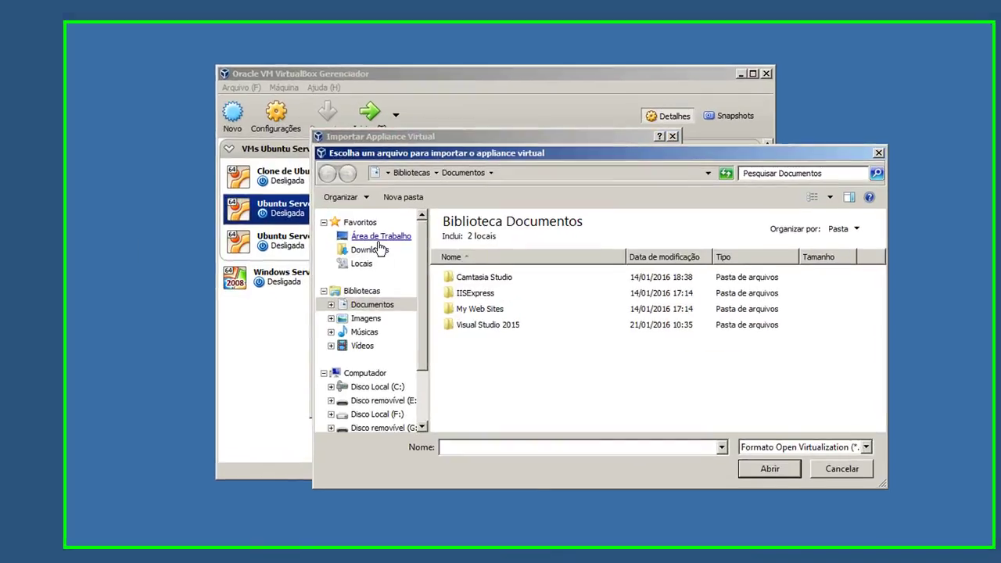
left_click(422, 242)
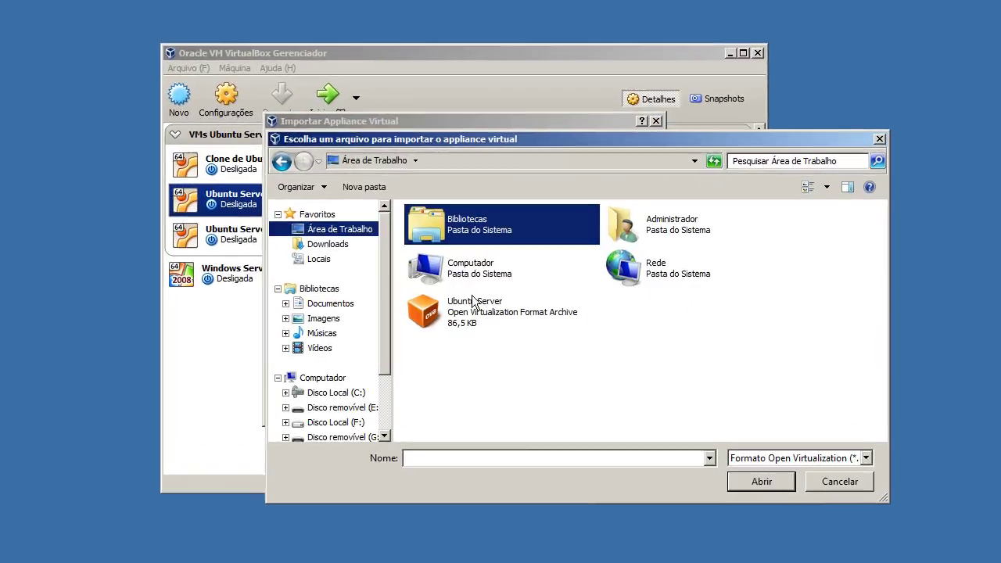
left_click(568, 325)
left_click(756, 485)
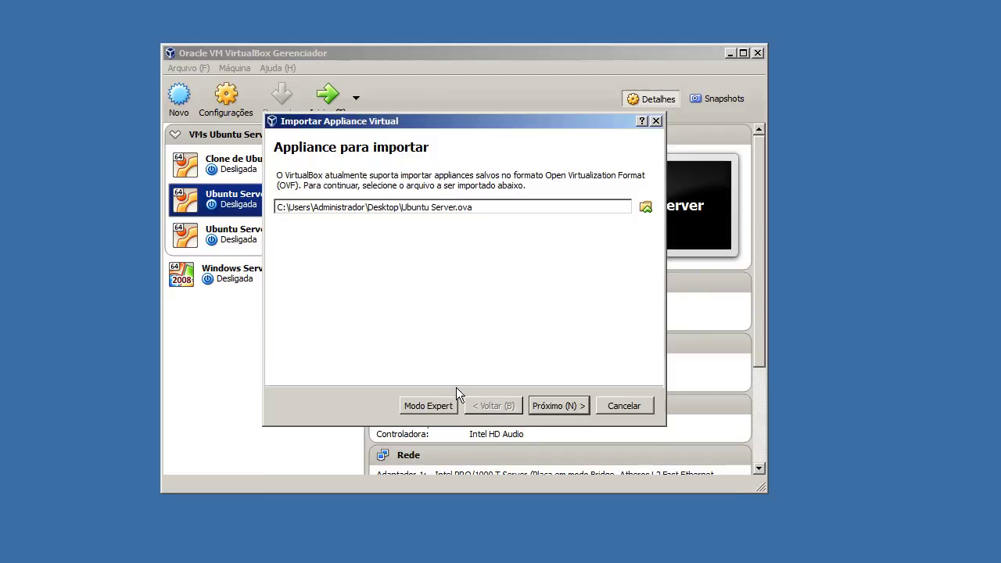
left_click(541, 410)
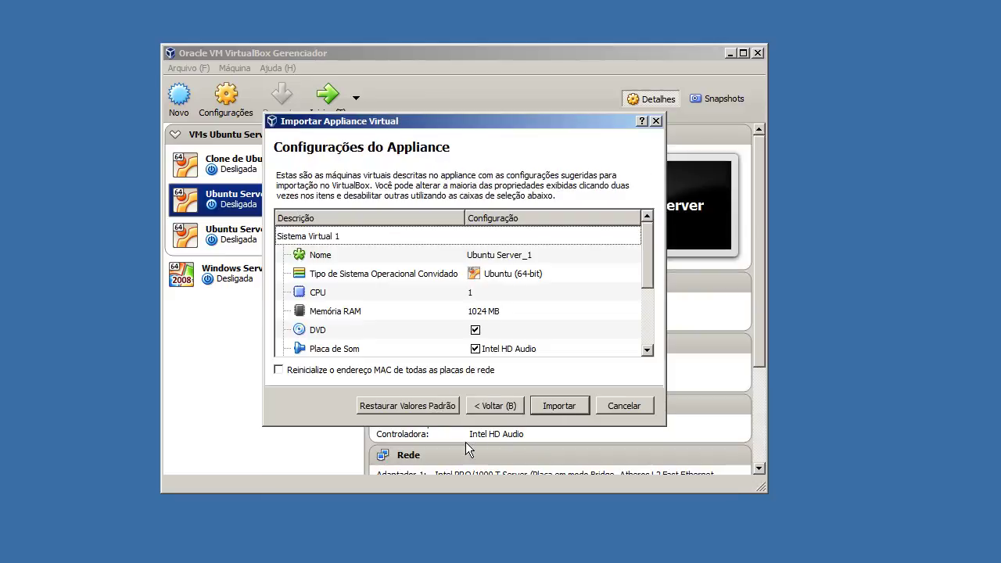
Review the suggested appliance settings, enable reinitializing the MAC address of all network cards, and import the appliance.
left_click(446, 261)
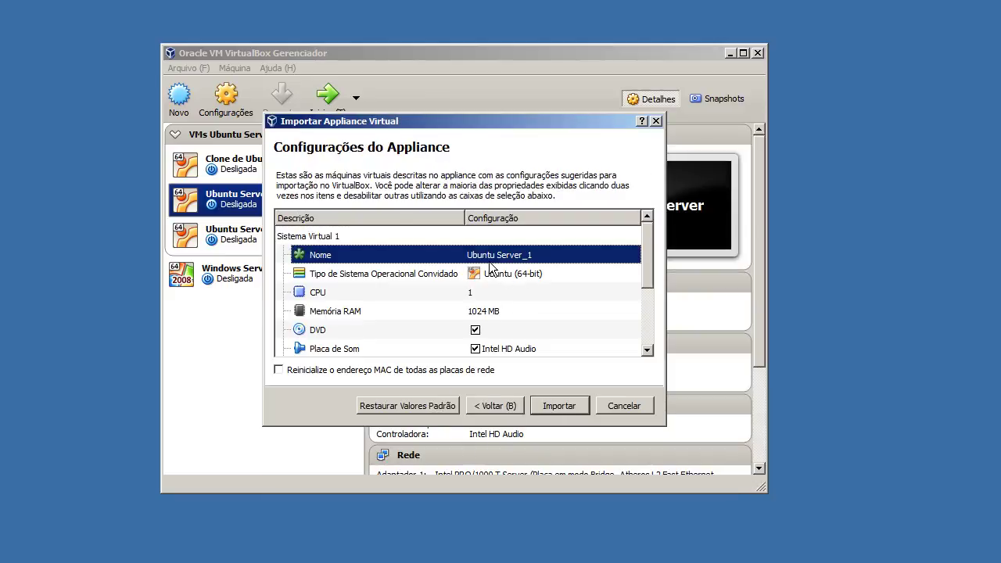
left_click(500, 278)
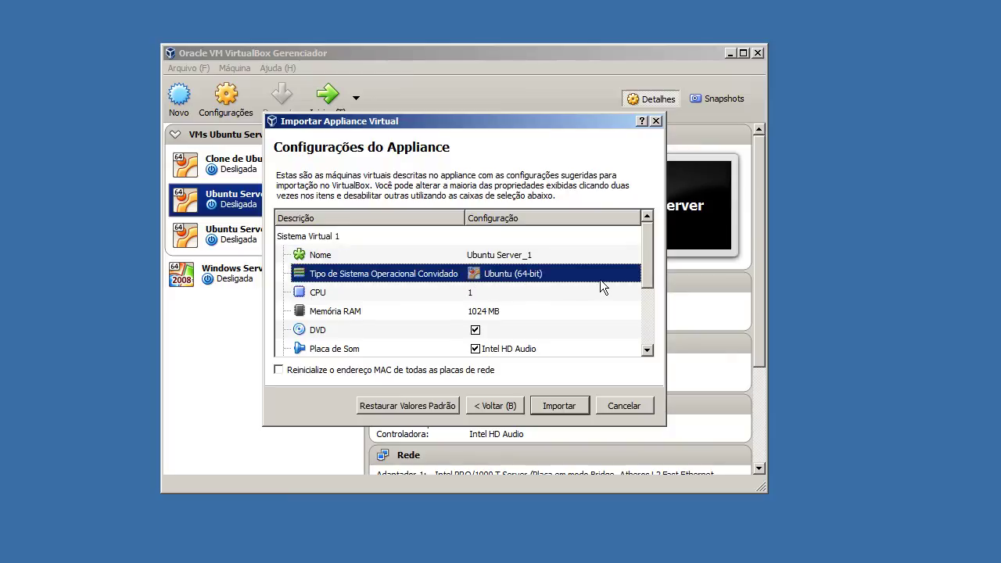
scroll(436, 233, "down", 3)
left_click(475, 255)
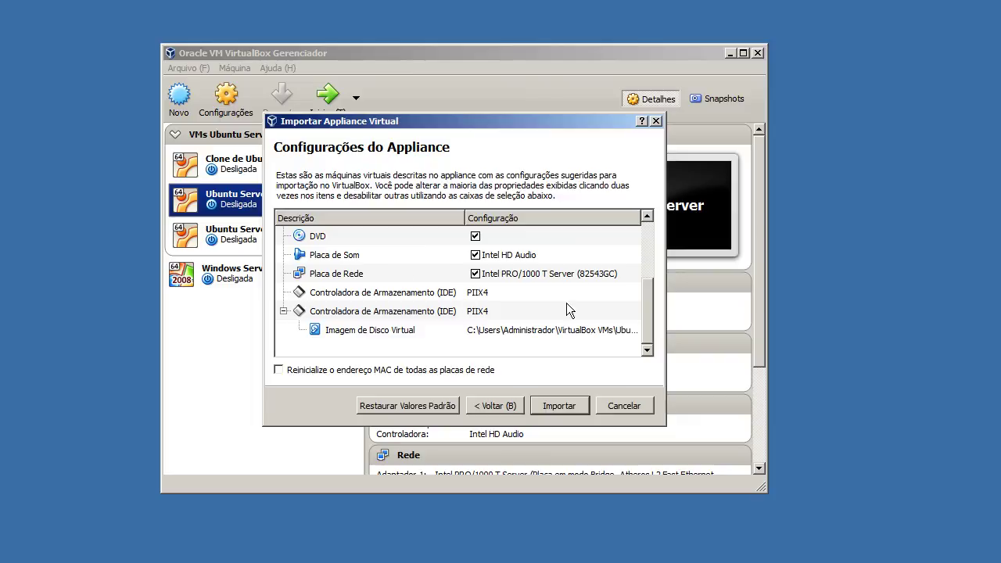
left_click(386, 370)
mouse_move(647, 336)
left_mouse_down()
mouse_move(653, 301)
mouse_move(653, 353)
left_mouse_up()
left_click(559, 406)
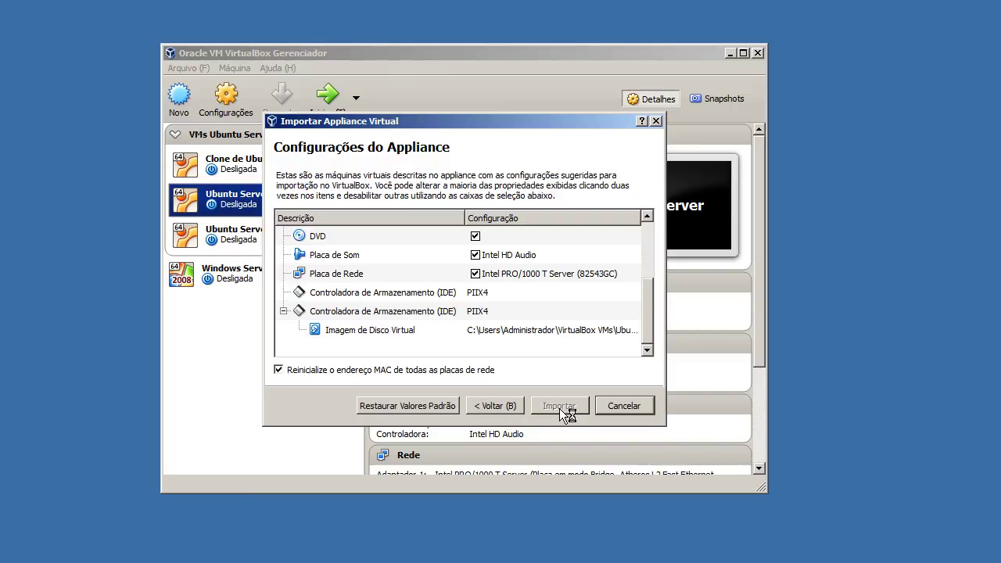
Select the imported Ubuntu Server_1 machine, view its log and close the log viewer.
left_click(289, 307)
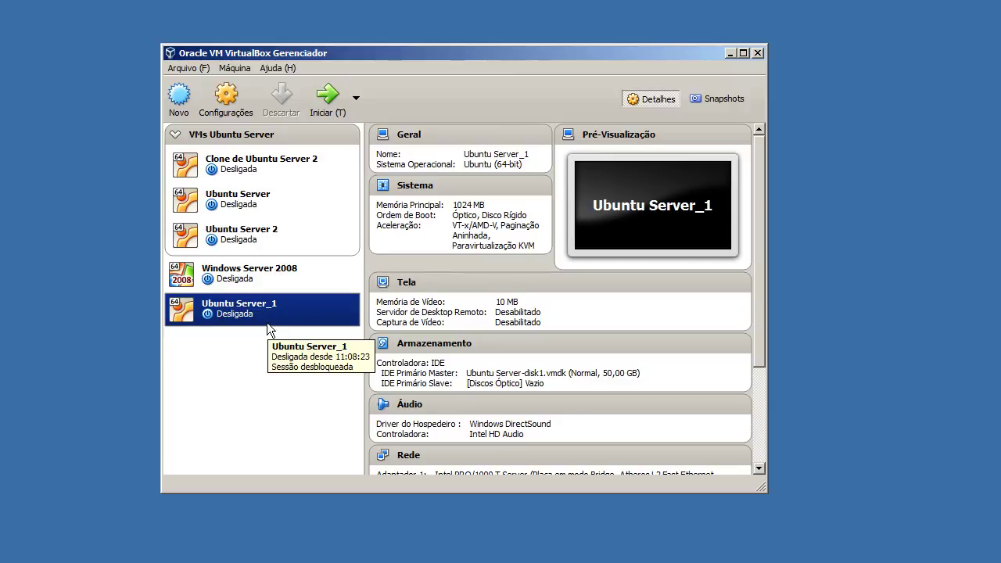
left_click(280, 285)
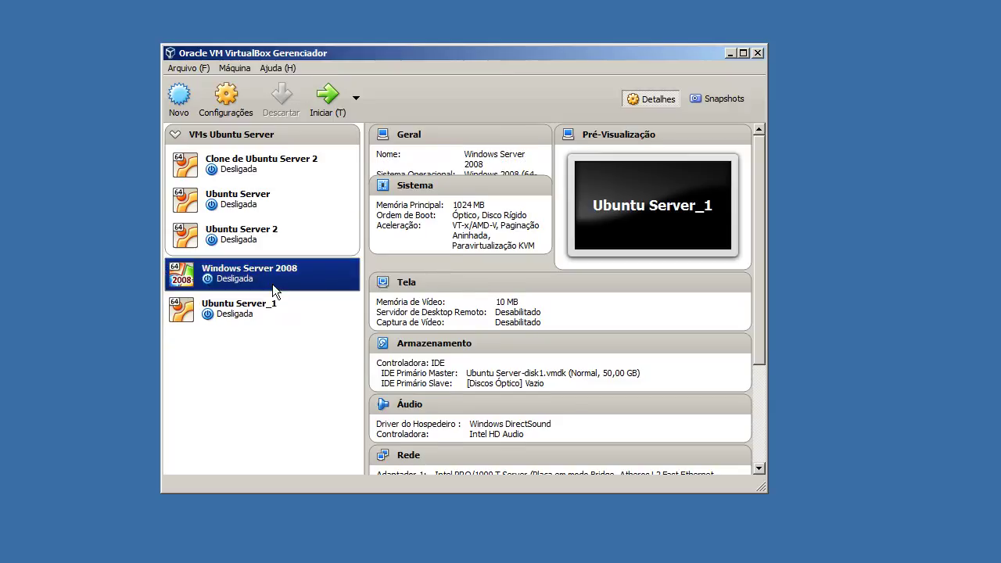
left_click(291, 305)
left_click(188, 68)
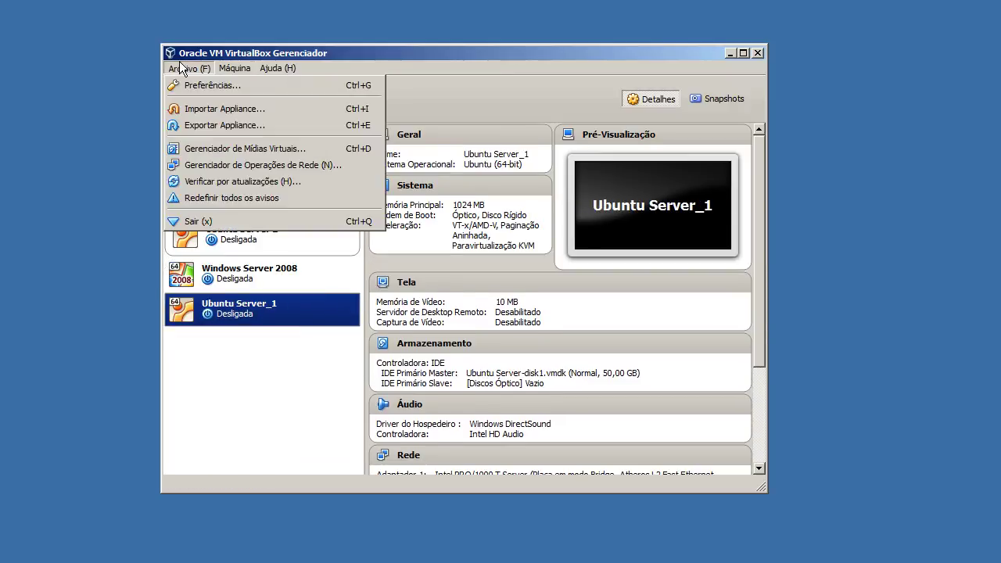
mouse_move(235, 68)
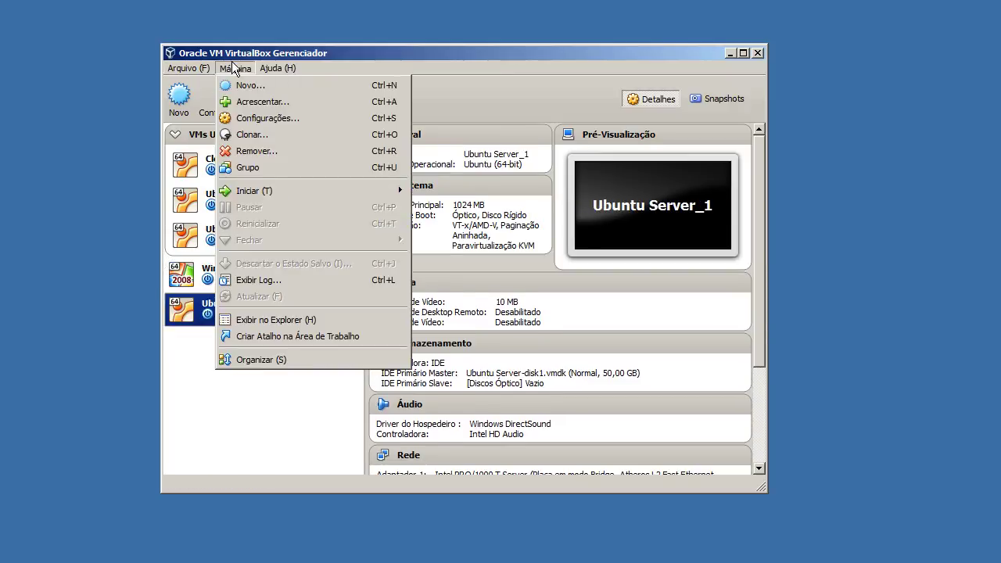
left_click(295, 284)
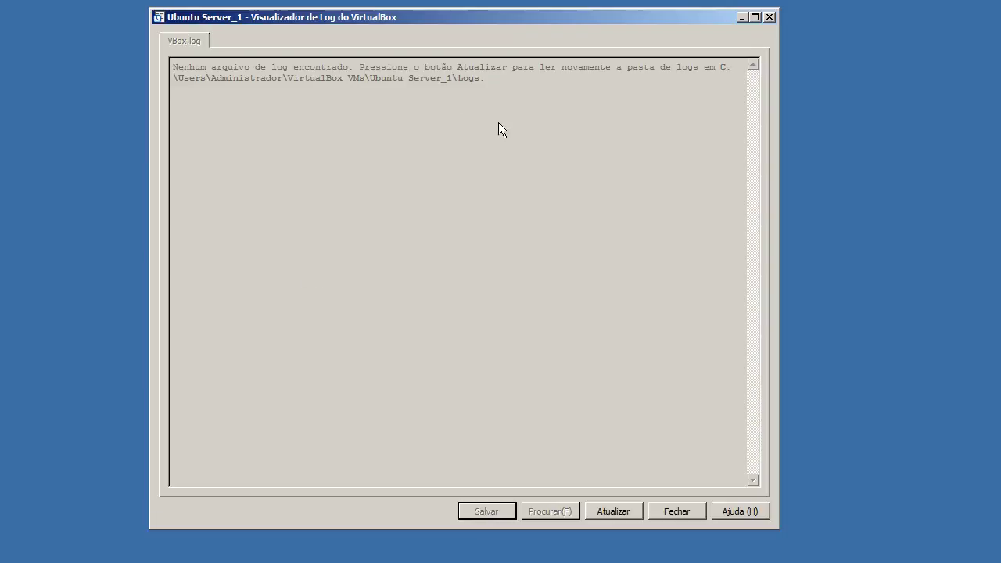
left_click(770, 17)
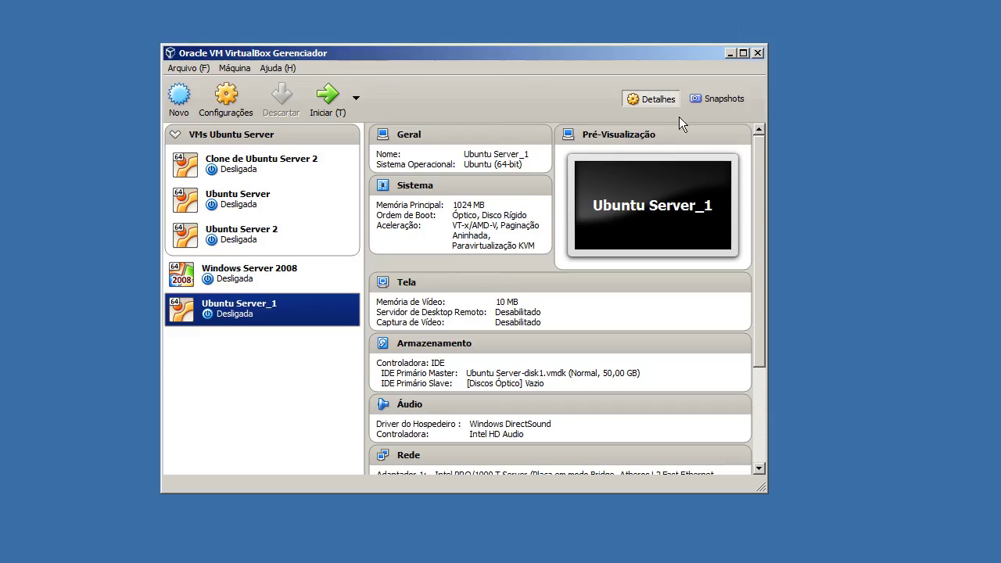
Take a snapshot of the Windows Server 2008 machine's current state, named Snapshot 1, with no description.
left_click(325, 287, "ctrl")
left_click(297, 286)
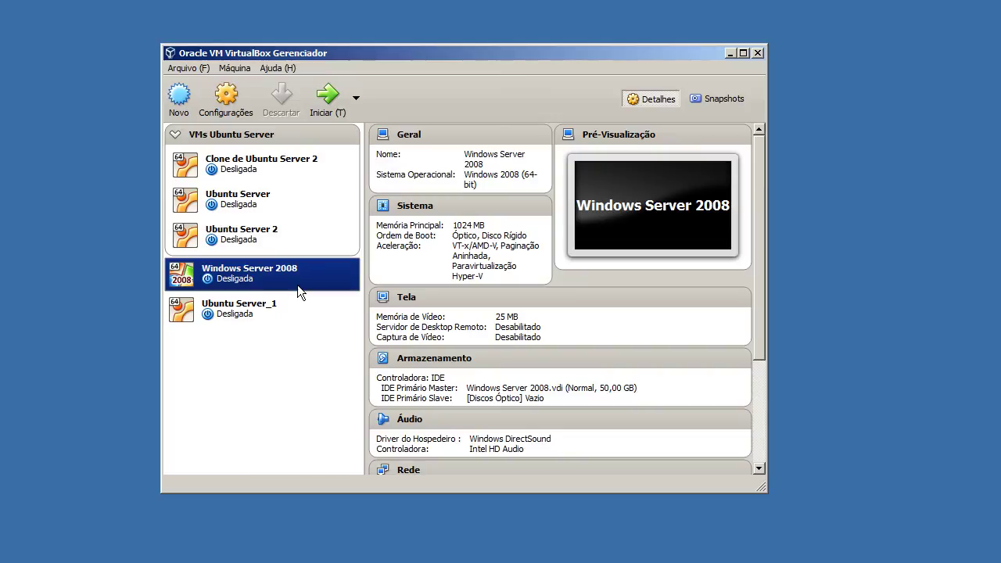
left_click(706, 99)
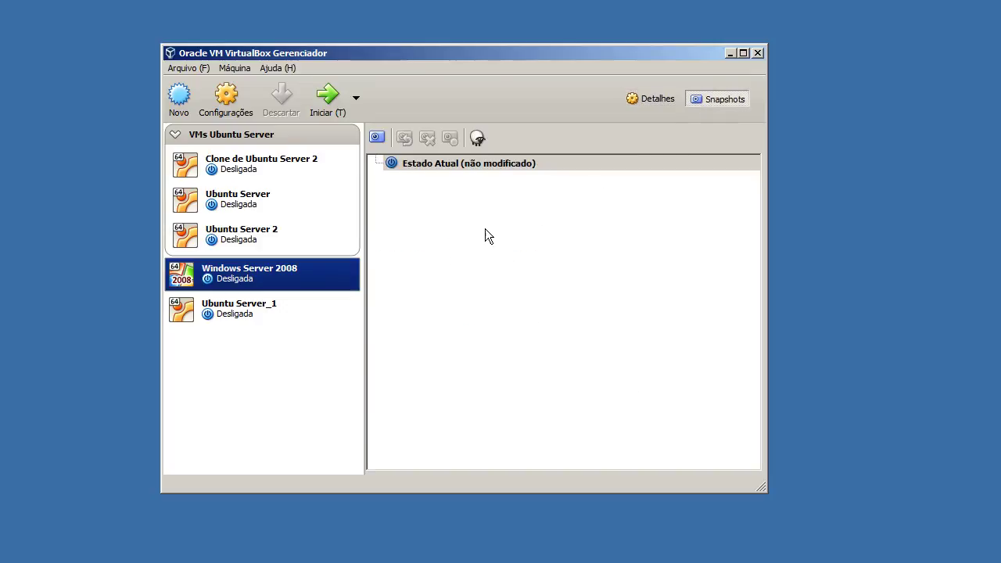
left_click(497, 167)
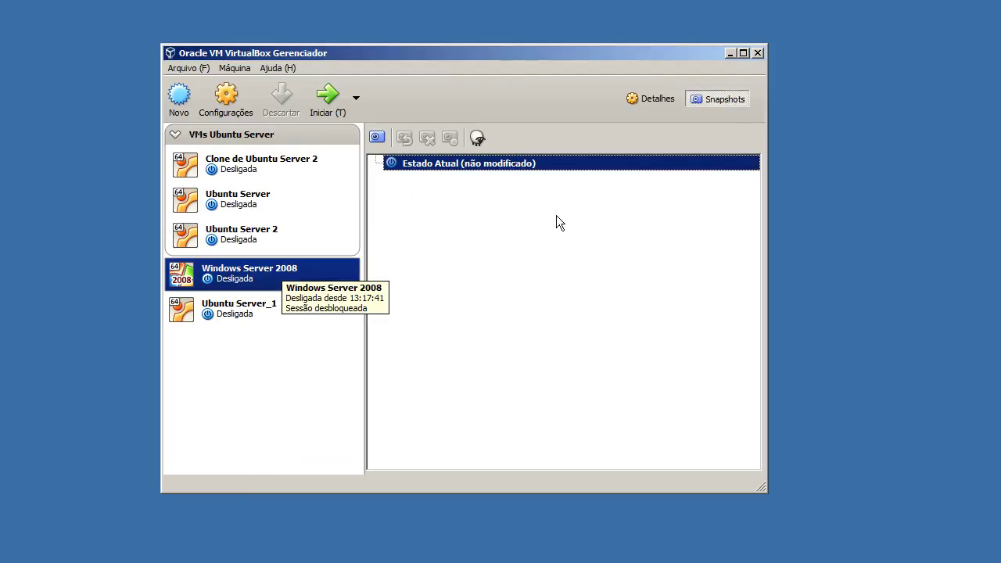
left_click(383, 143)
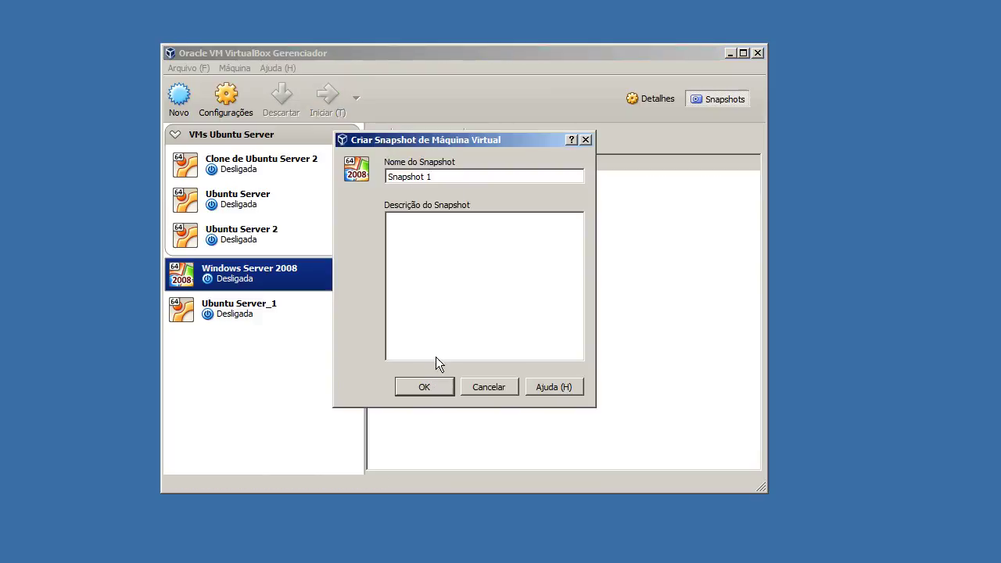
left_click(412, 391)
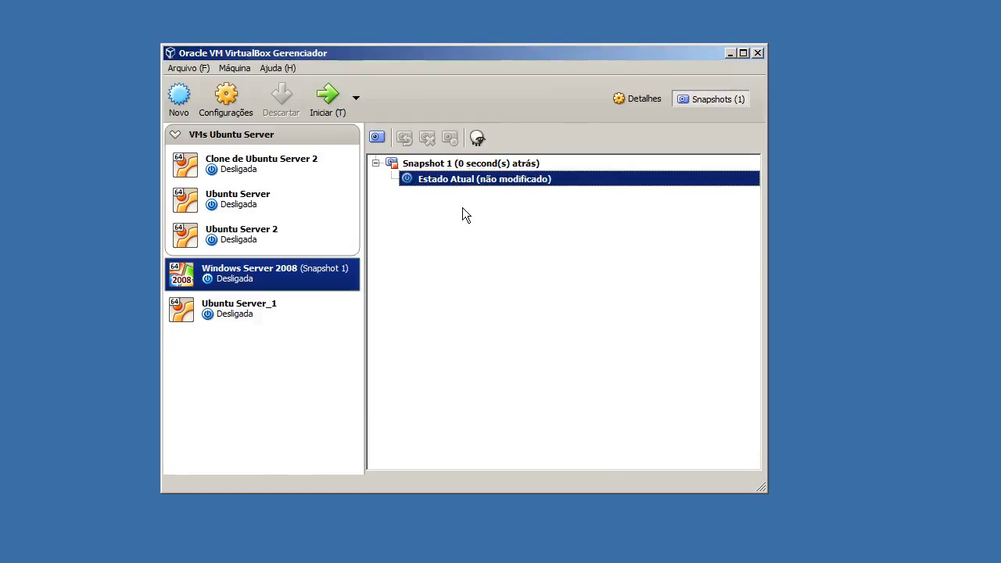
Review the details of Snapshot 1 of Windows Server 2008 through to the end, then close them.
left_click(477, 167)
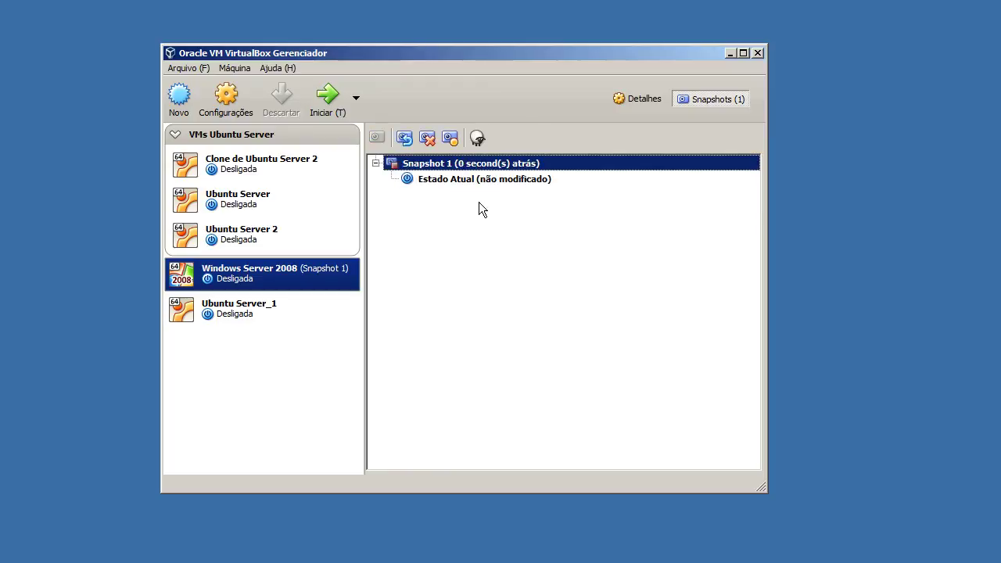
left_click(450, 138)
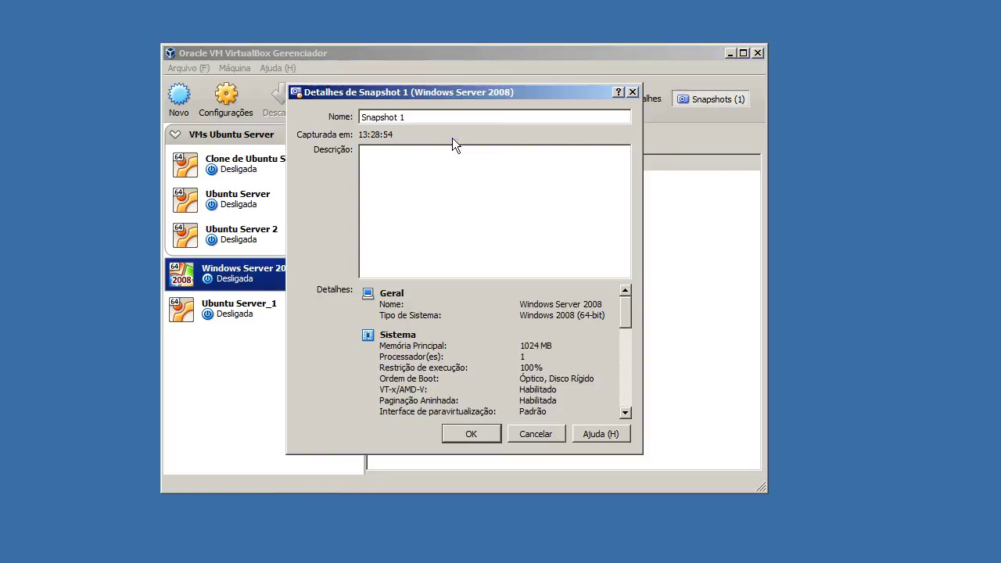
left_click_drag(625, 311, 627, 403)
left_click(632, 91)
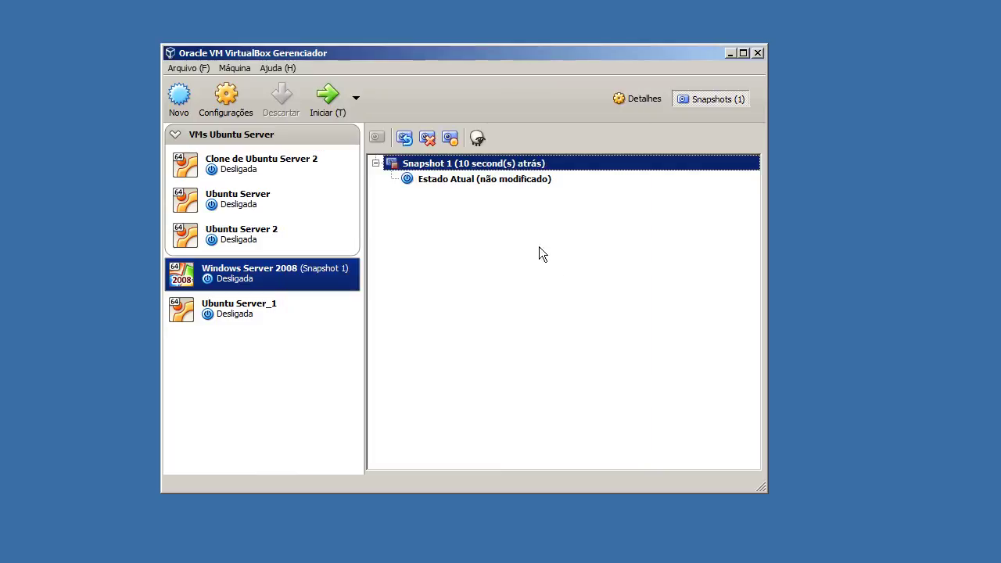
Return from the snapshots of Windows Server 2008 to its machine details and look through all the sections.
left_click(264, 279)
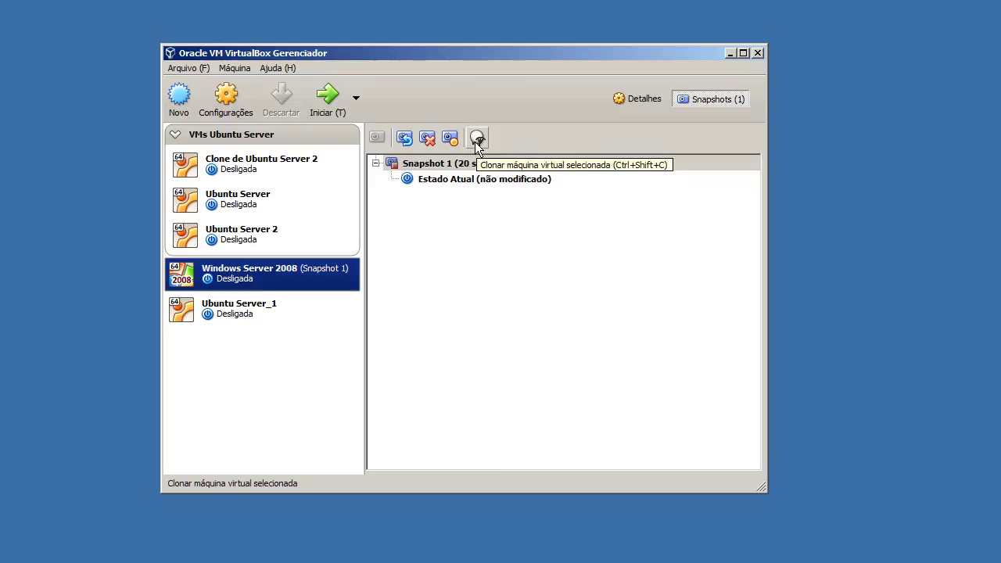
left_click(652, 103)
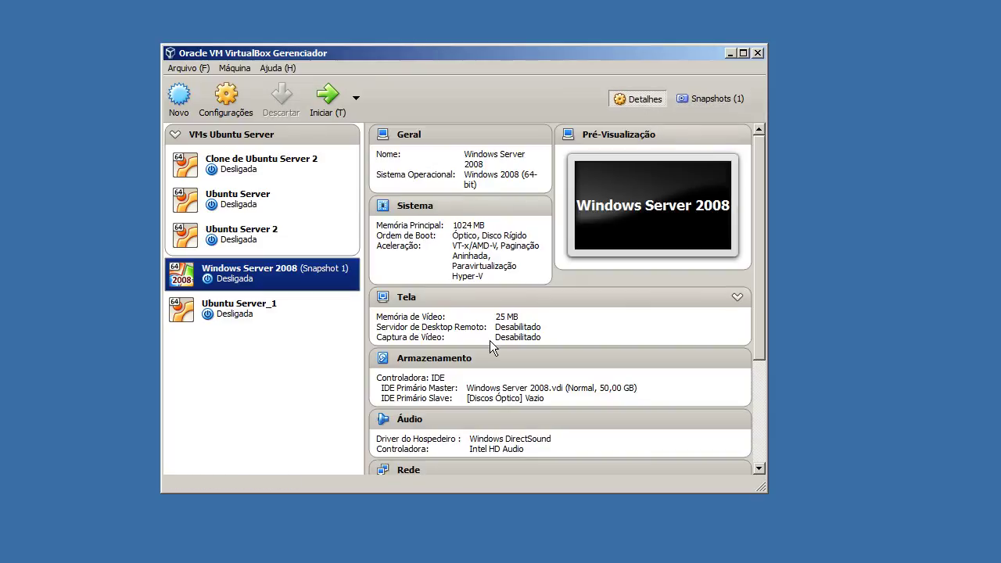
scroll(489, 339, "down", 3)
scroll(489, 338, "up", 3)
scroll(489, 338, "down", 3)
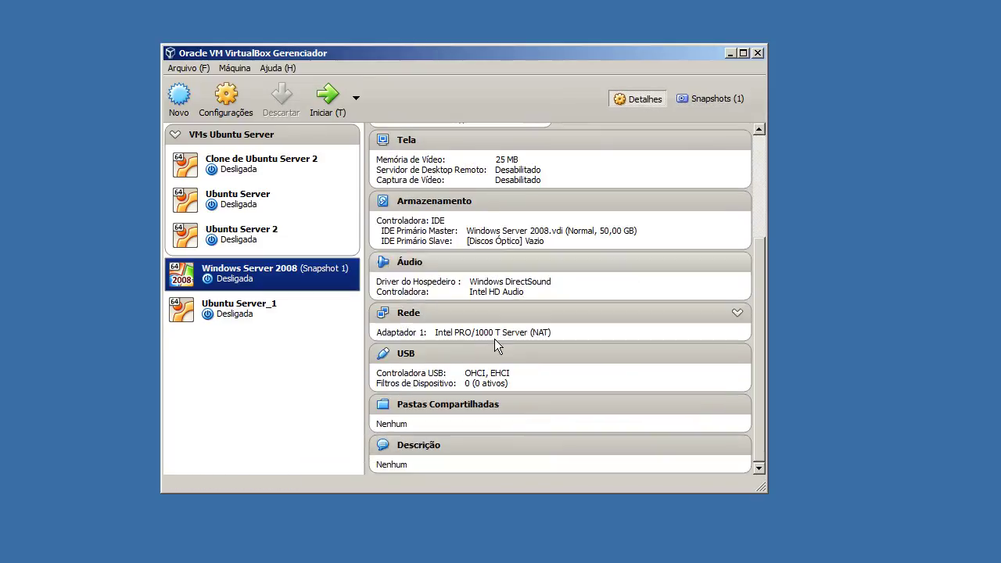
scroll(498, 386, "up", 3)
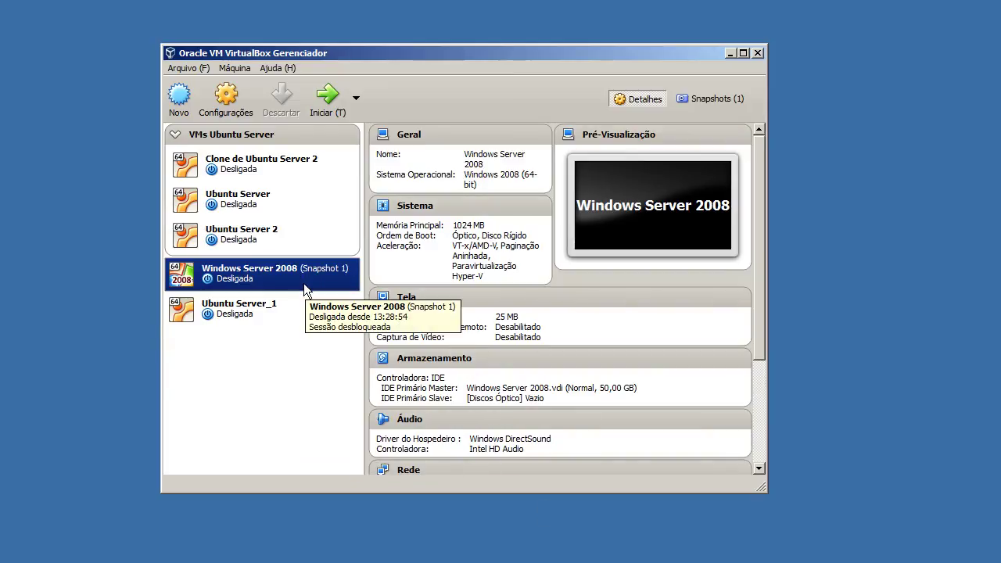
Try to sort the virtual machines in the machine list.
left_click(235, 68)
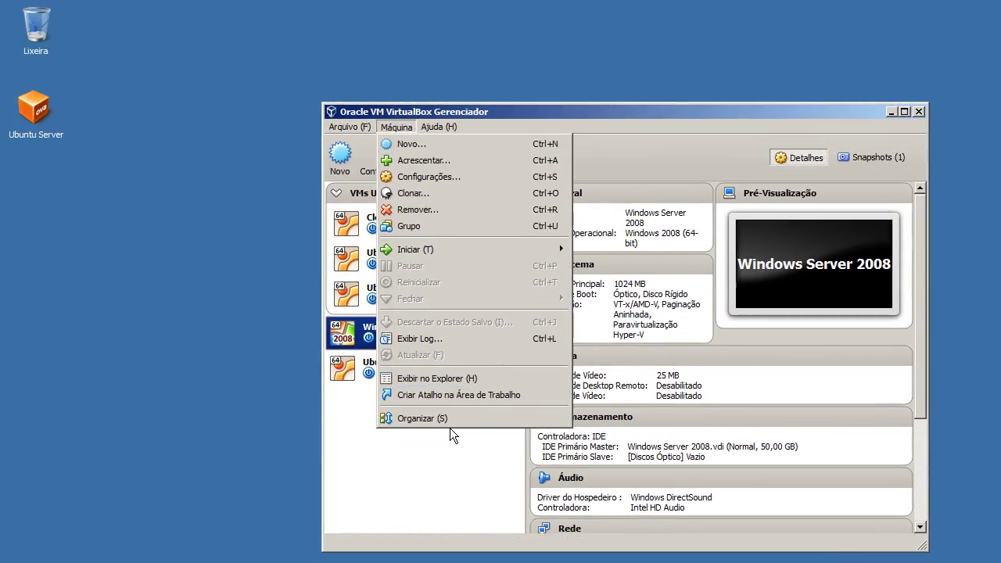
left_click(449, 427)
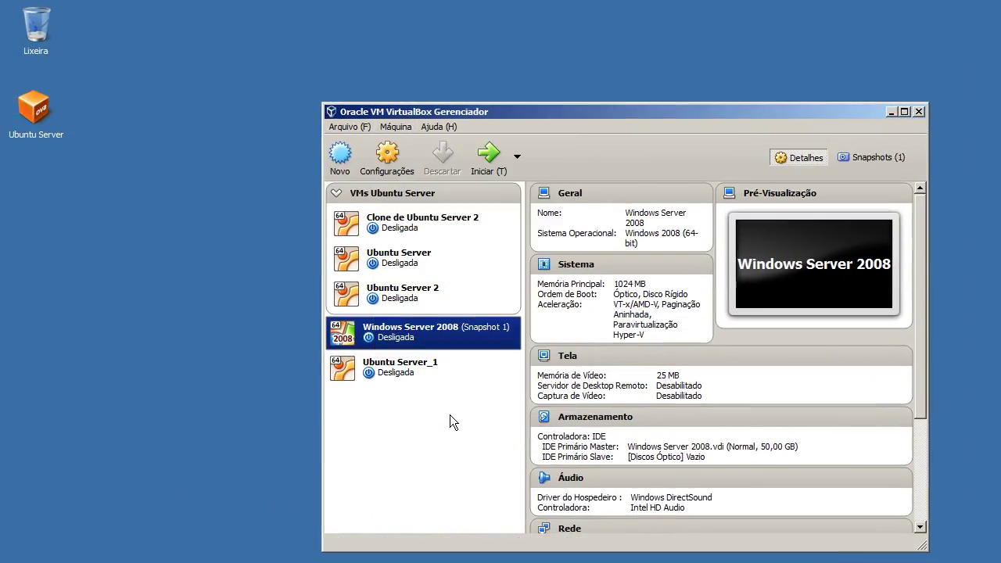